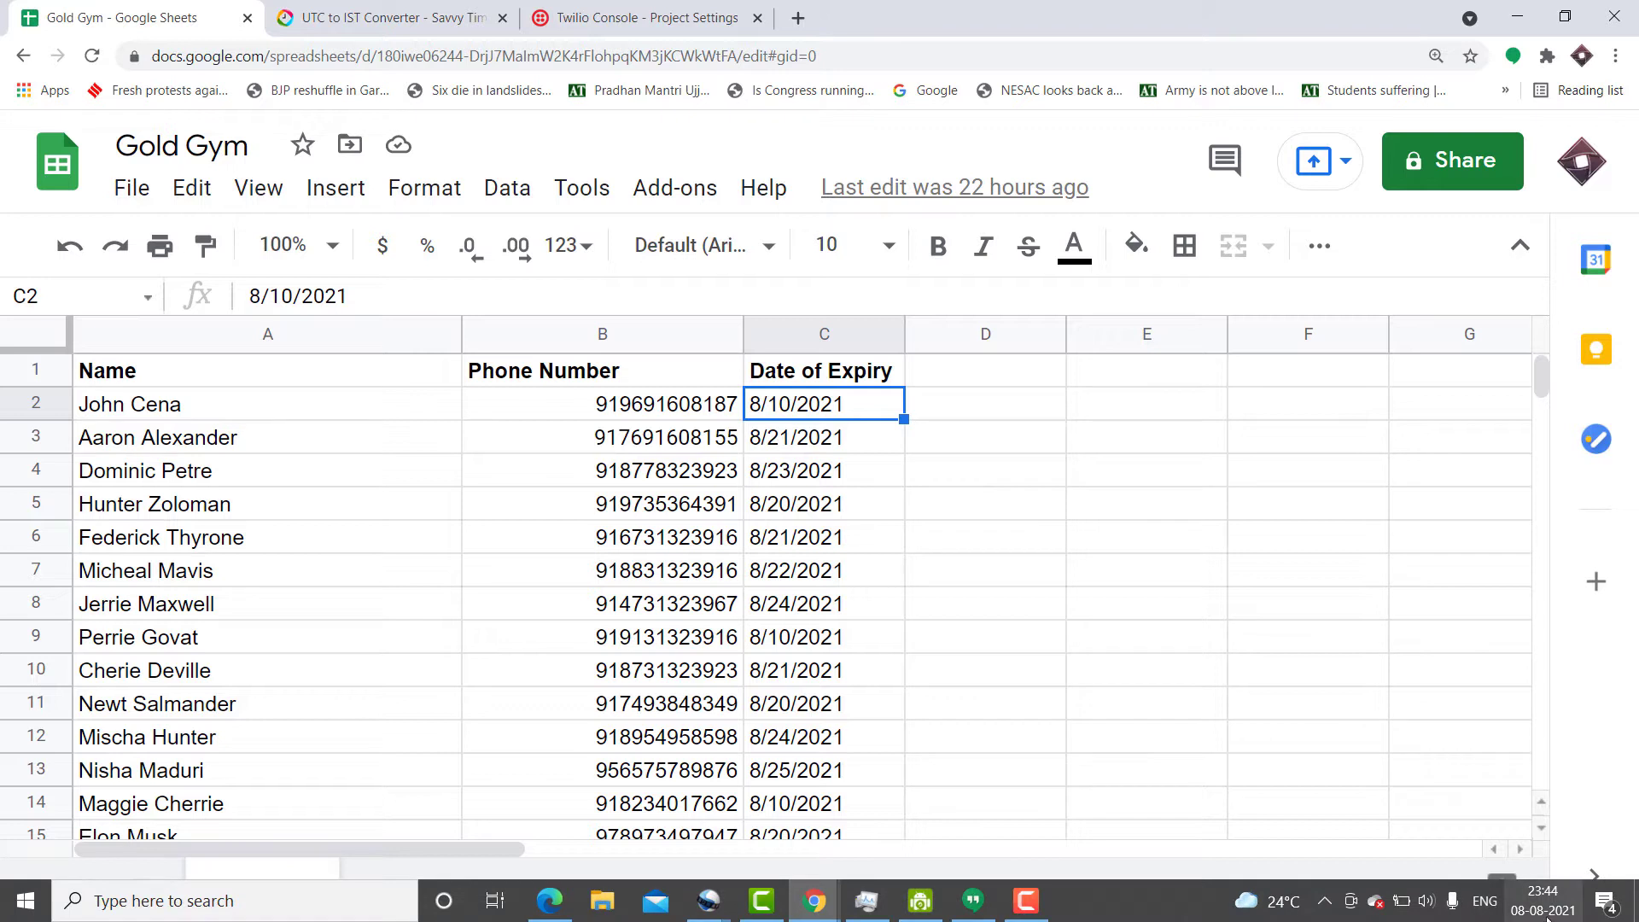
Step: Review the Gold Gym sheet's member names, phone numbers and expiry dates against the current date
mouse_move(1547, 920)
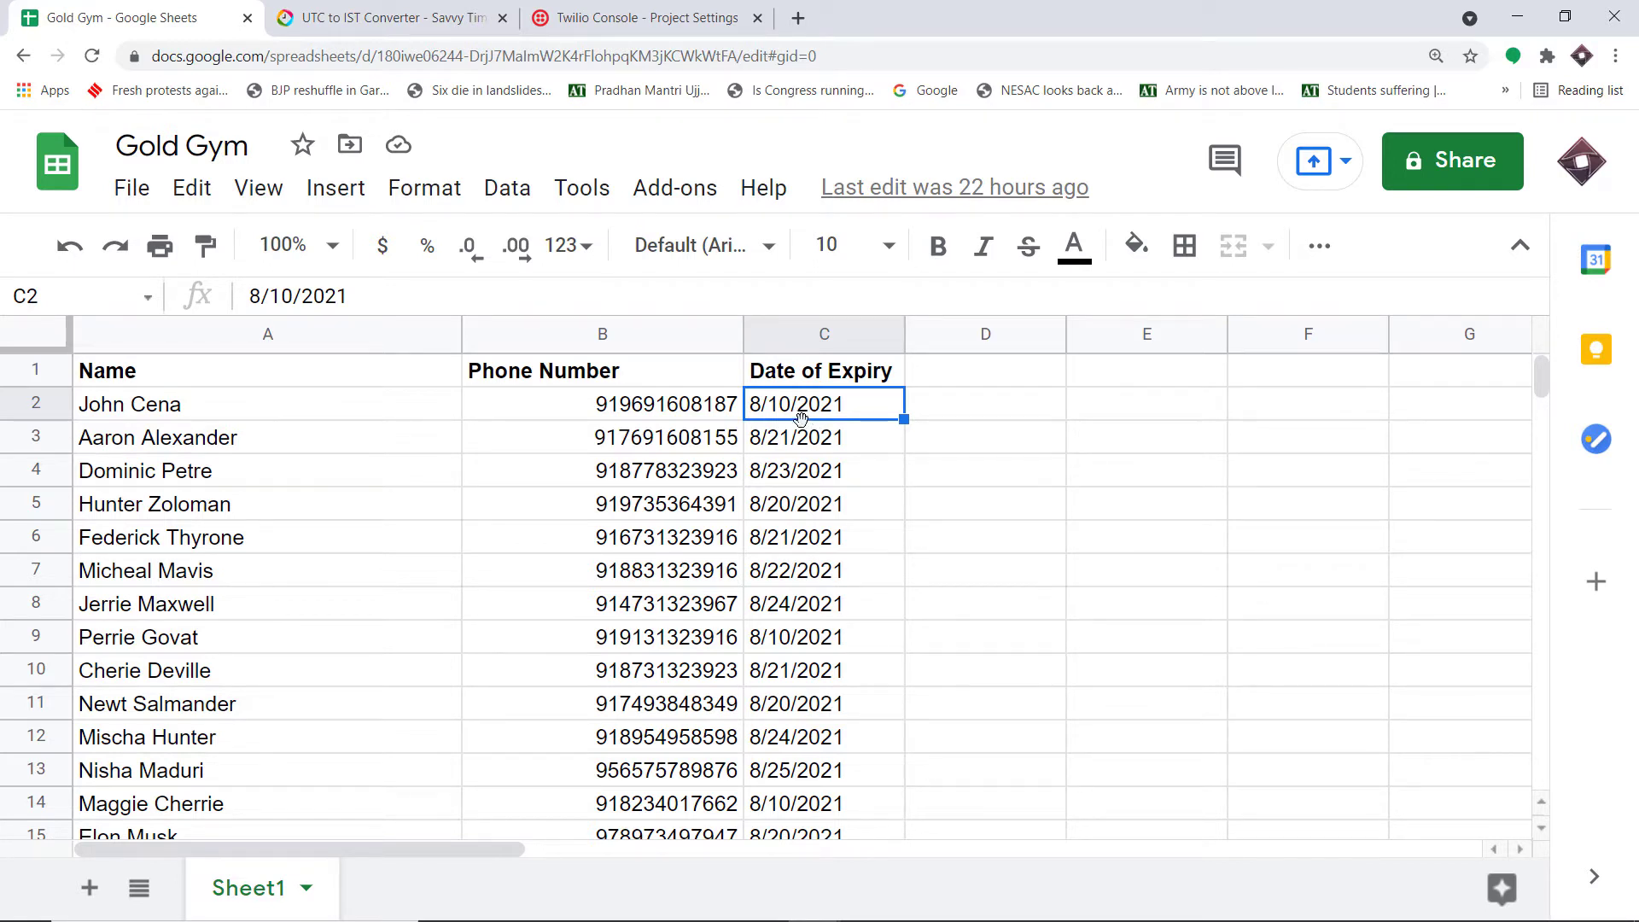
click(191, 418)
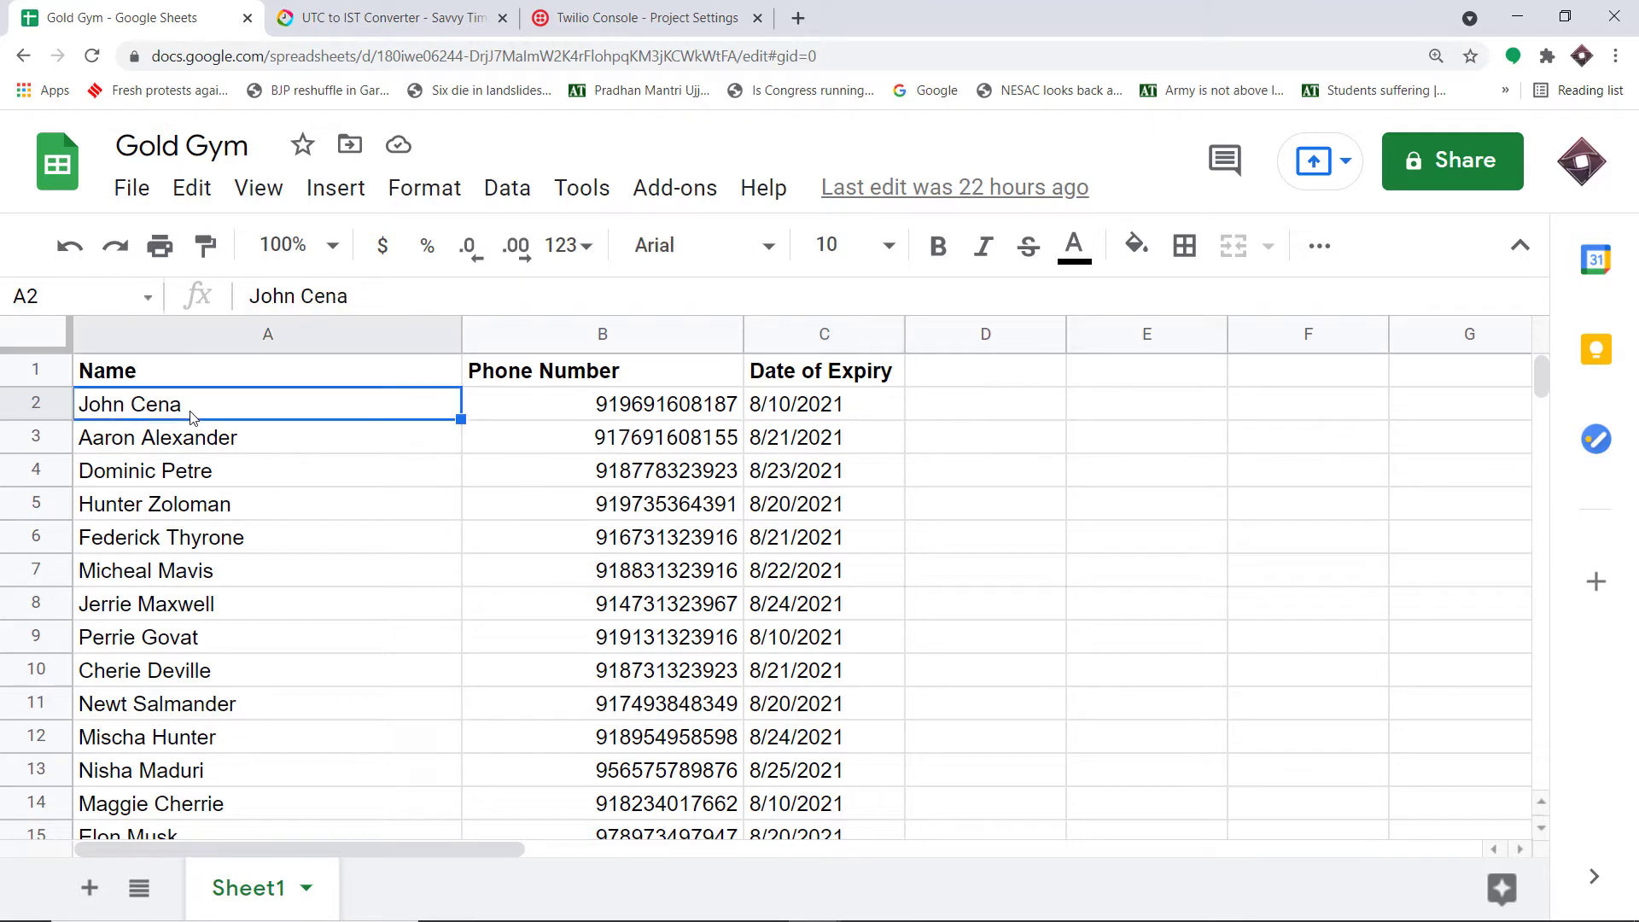
click(800, 416)
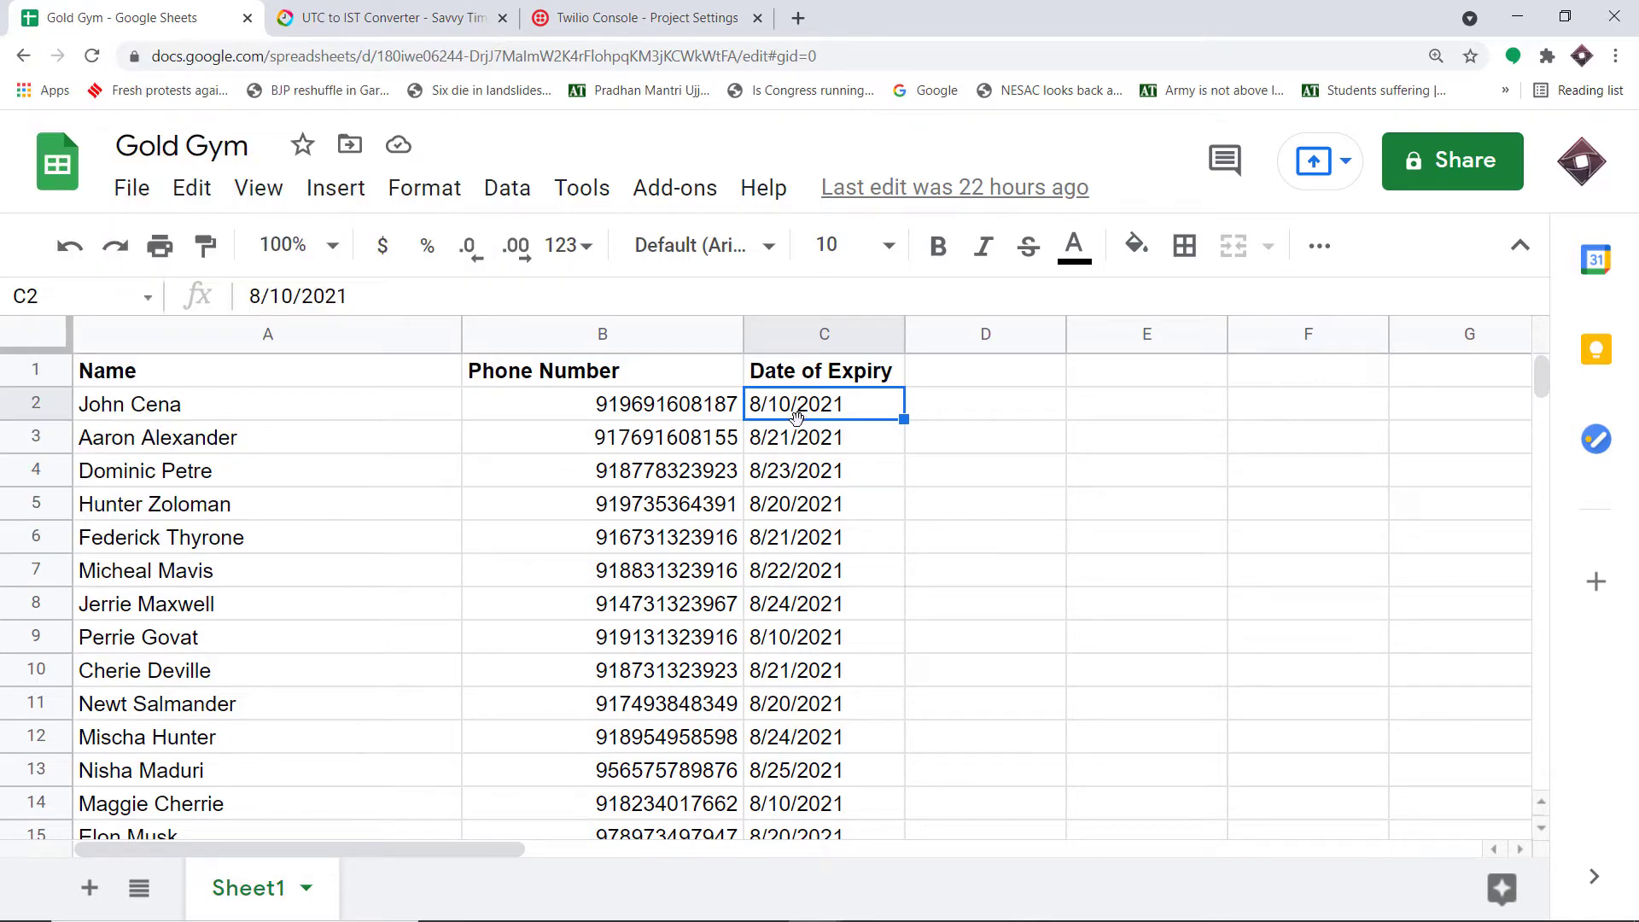
scroll(657, 635, down, 2)
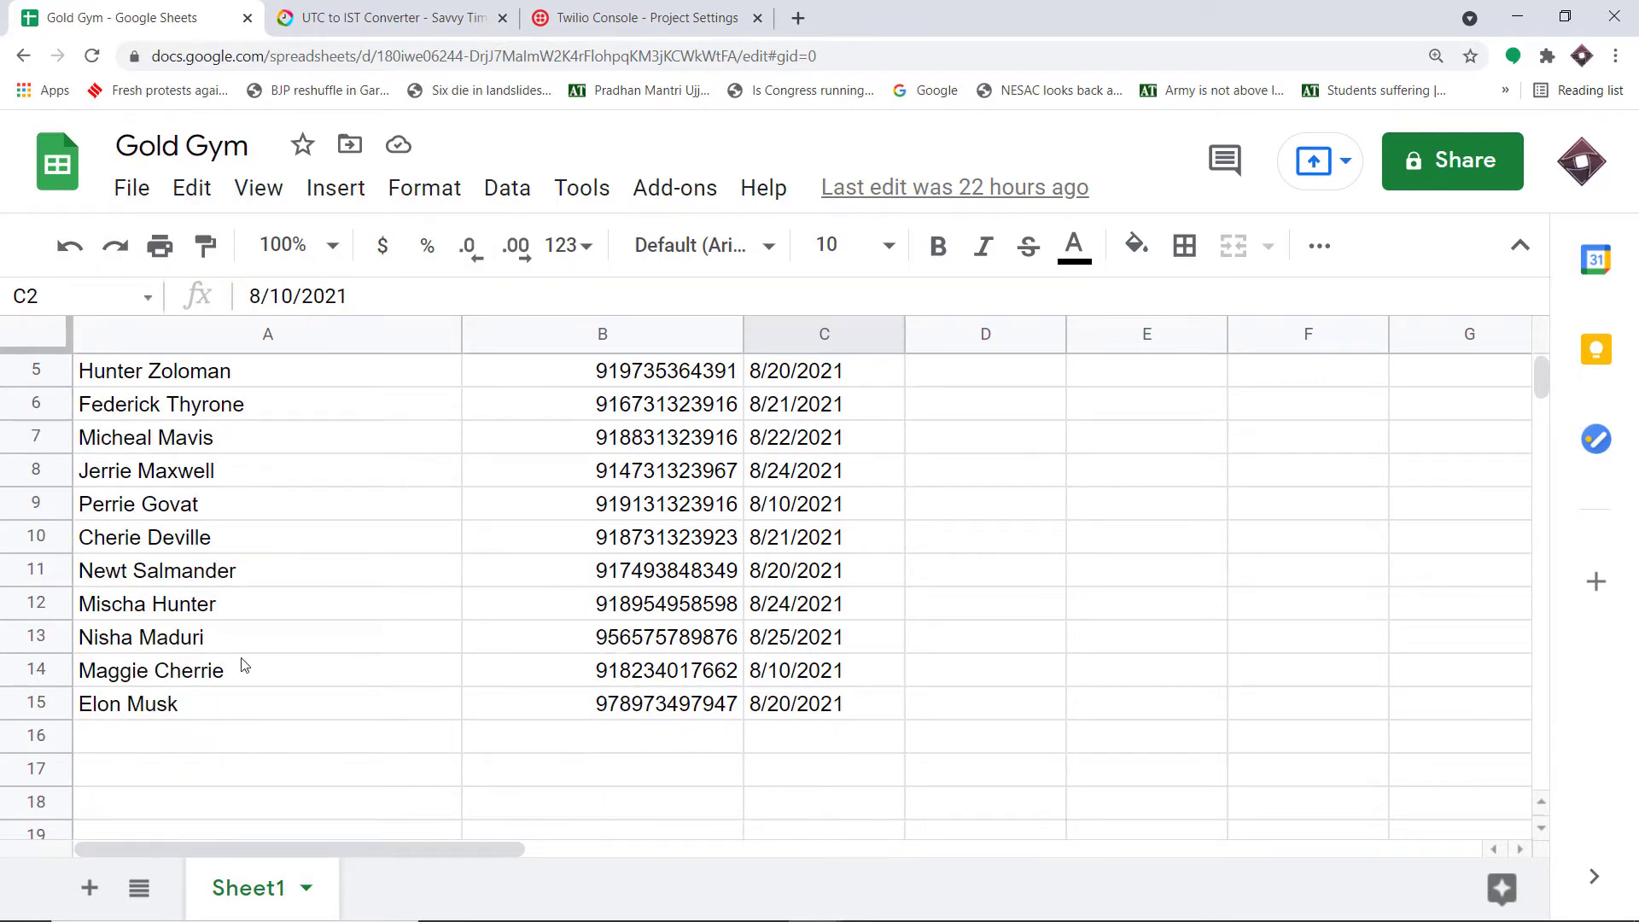
click(635, 679)
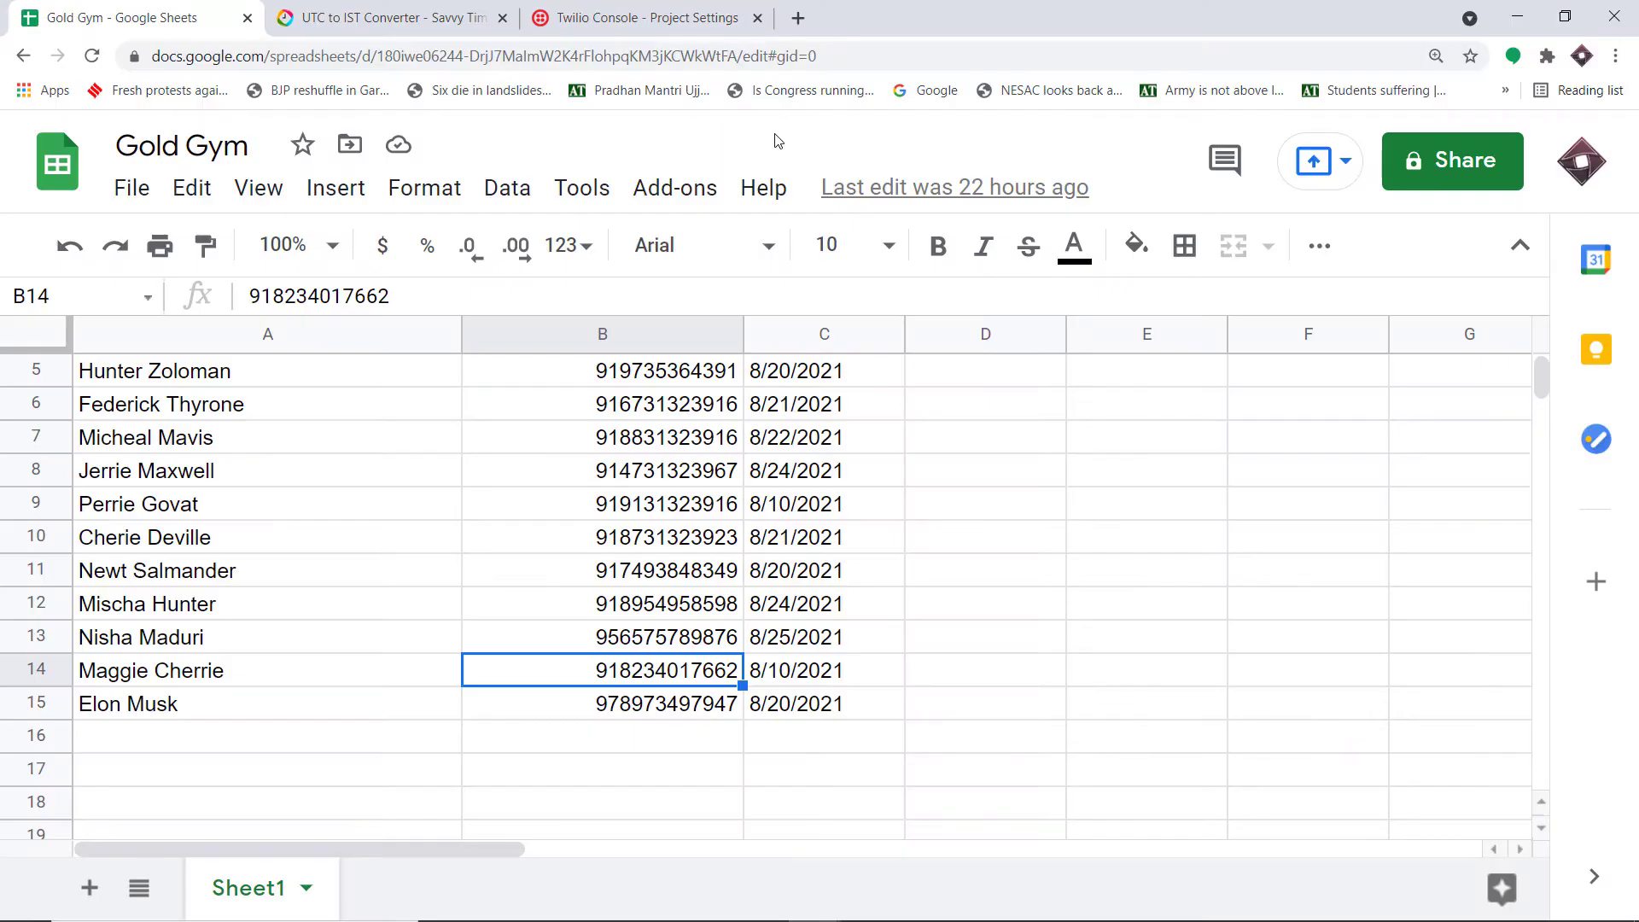
Step: Open pabbly.com in a new browser tab and enter the account's apps page
click(799, 18)
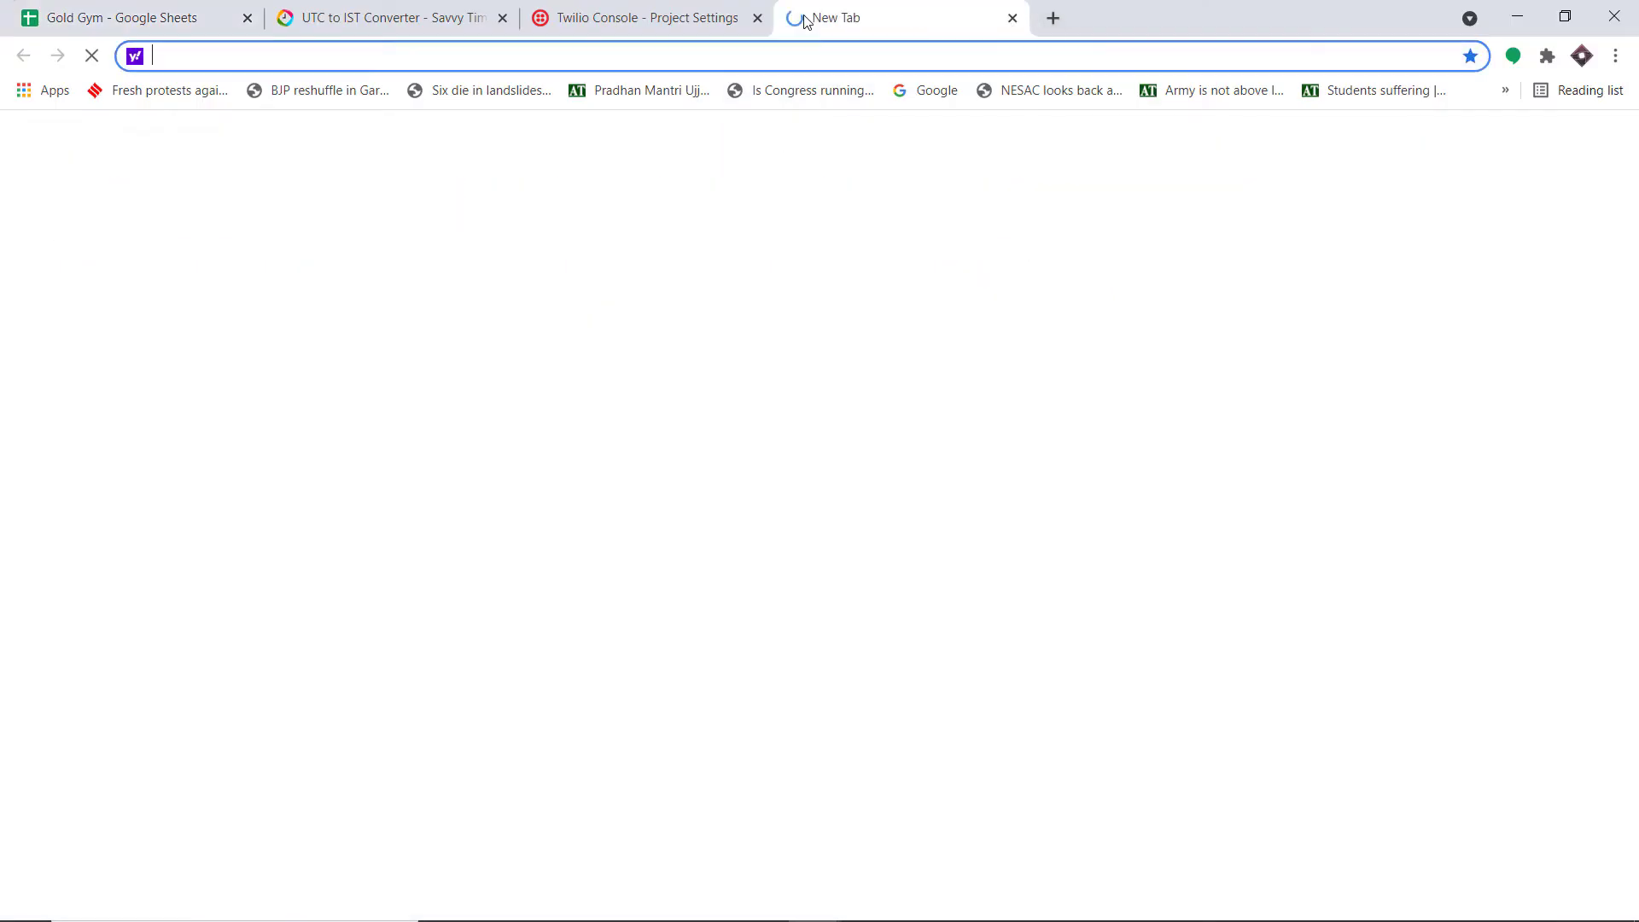
text(pabbly.com)
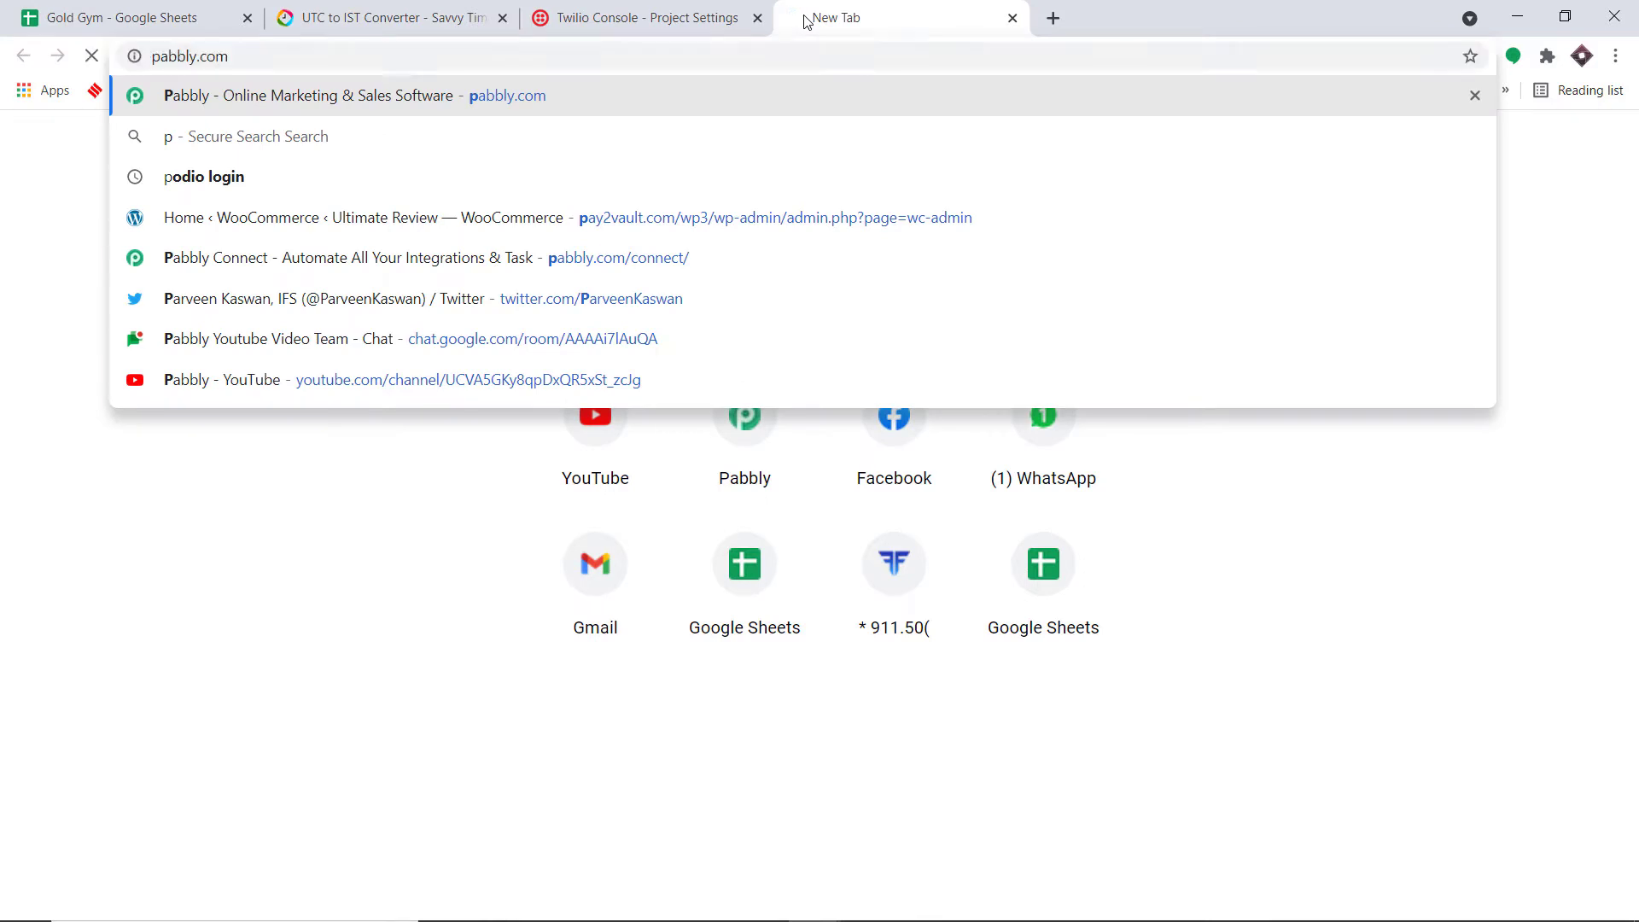
key(Return)
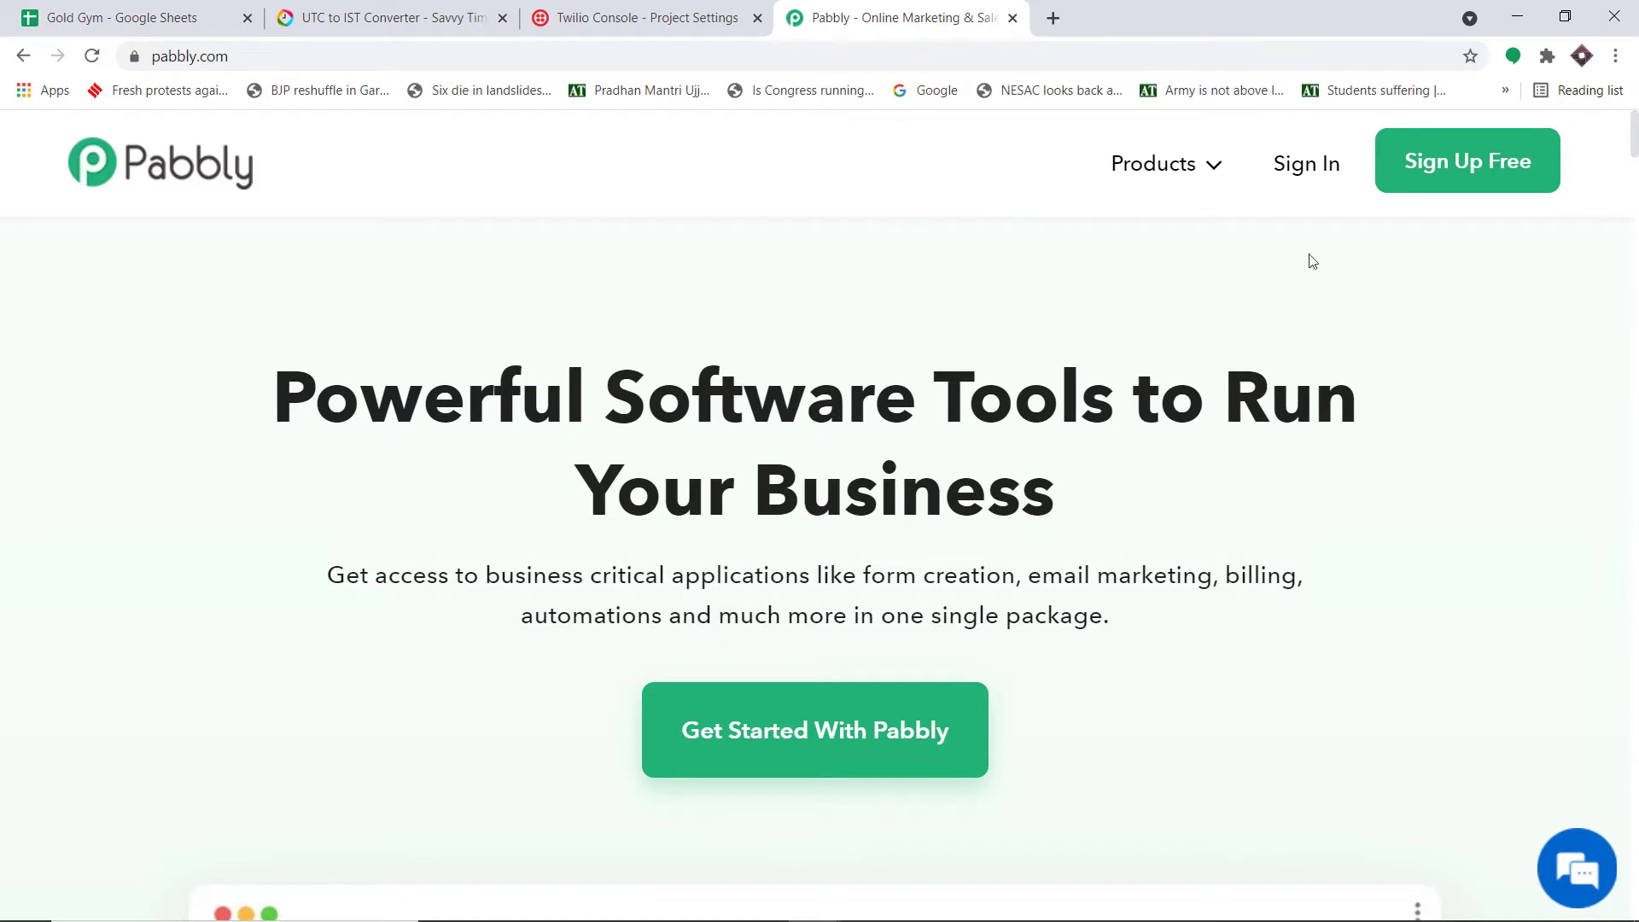
click(1443, 167)
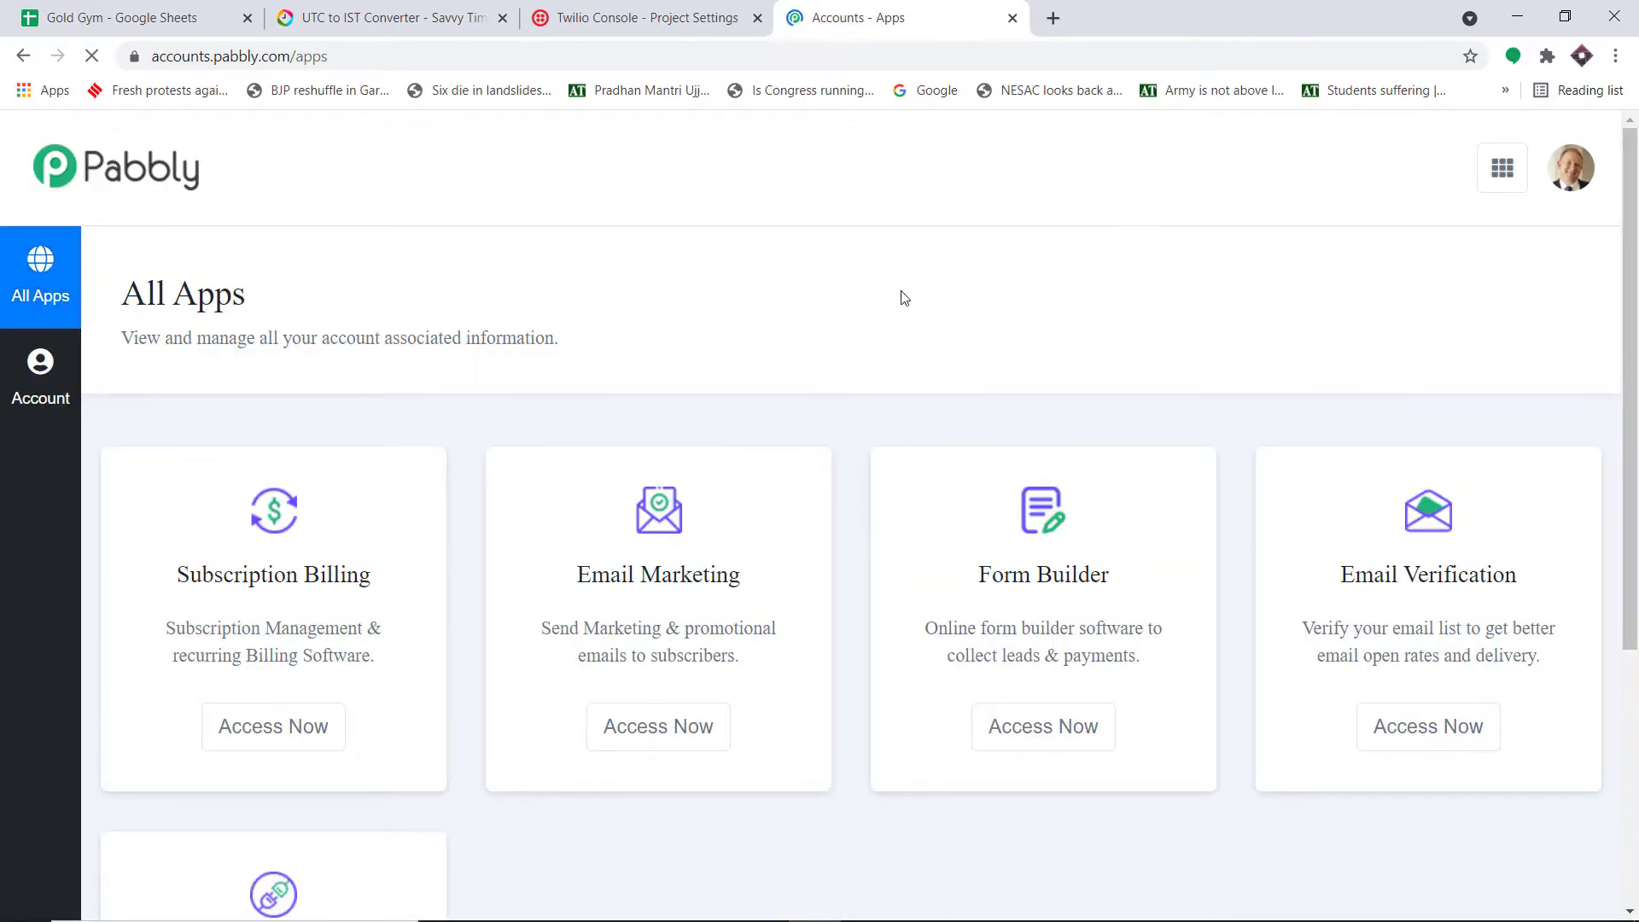
Step: Launch the Connect application from the list of Pabbly apps
scroll(683, 294, down, 1)
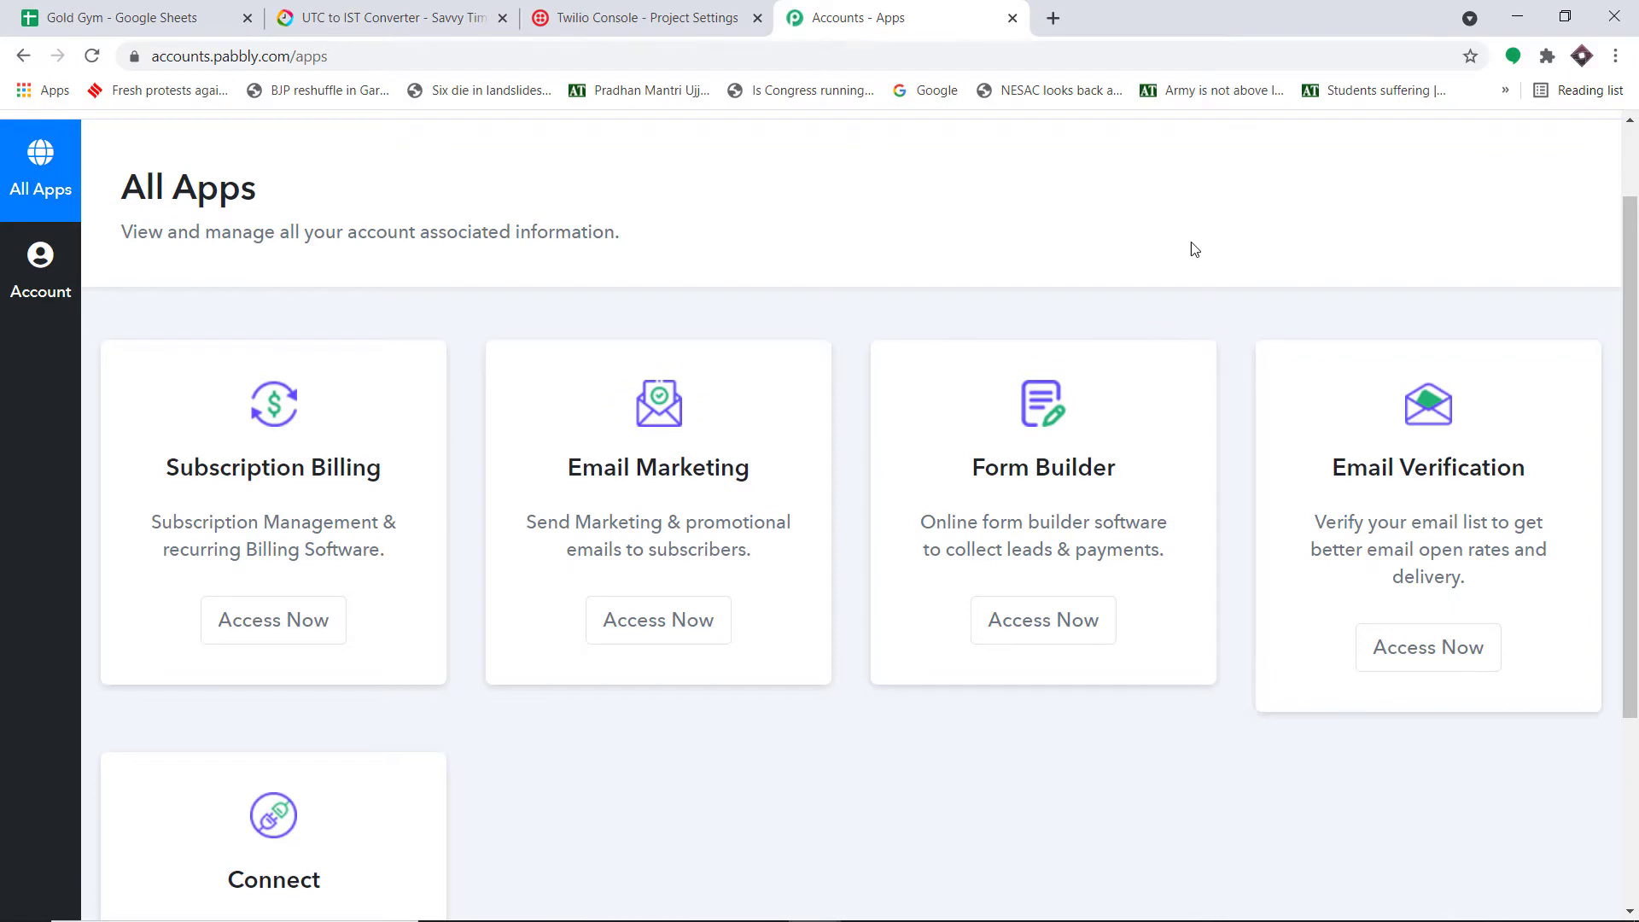
scroll(1189, 248, down, 3)
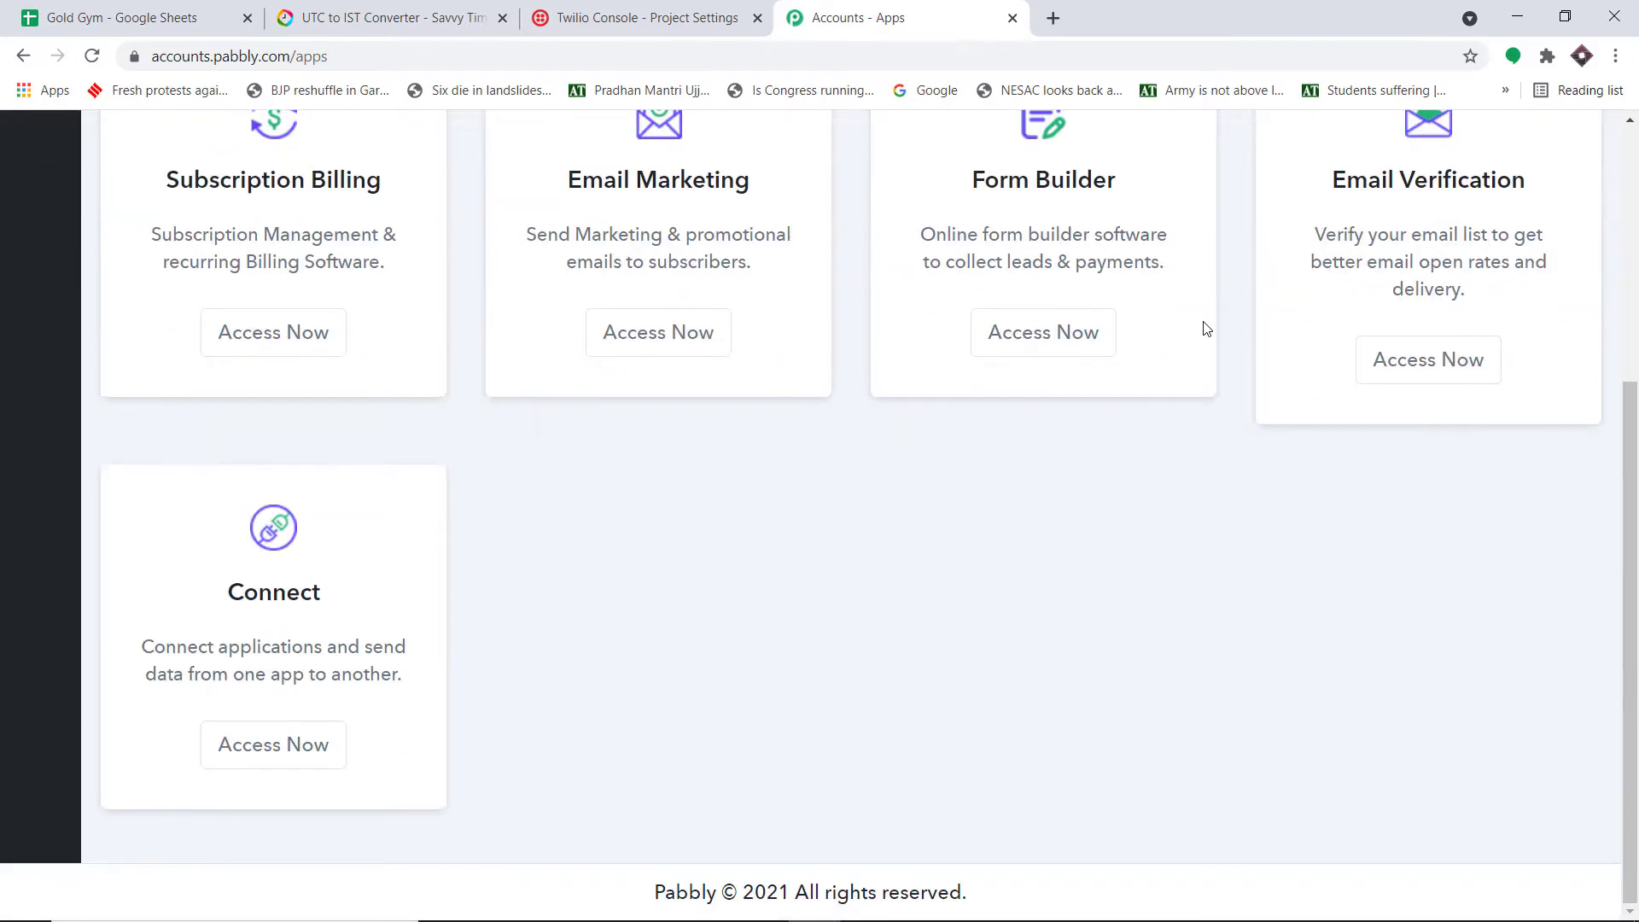
click(256, 757)
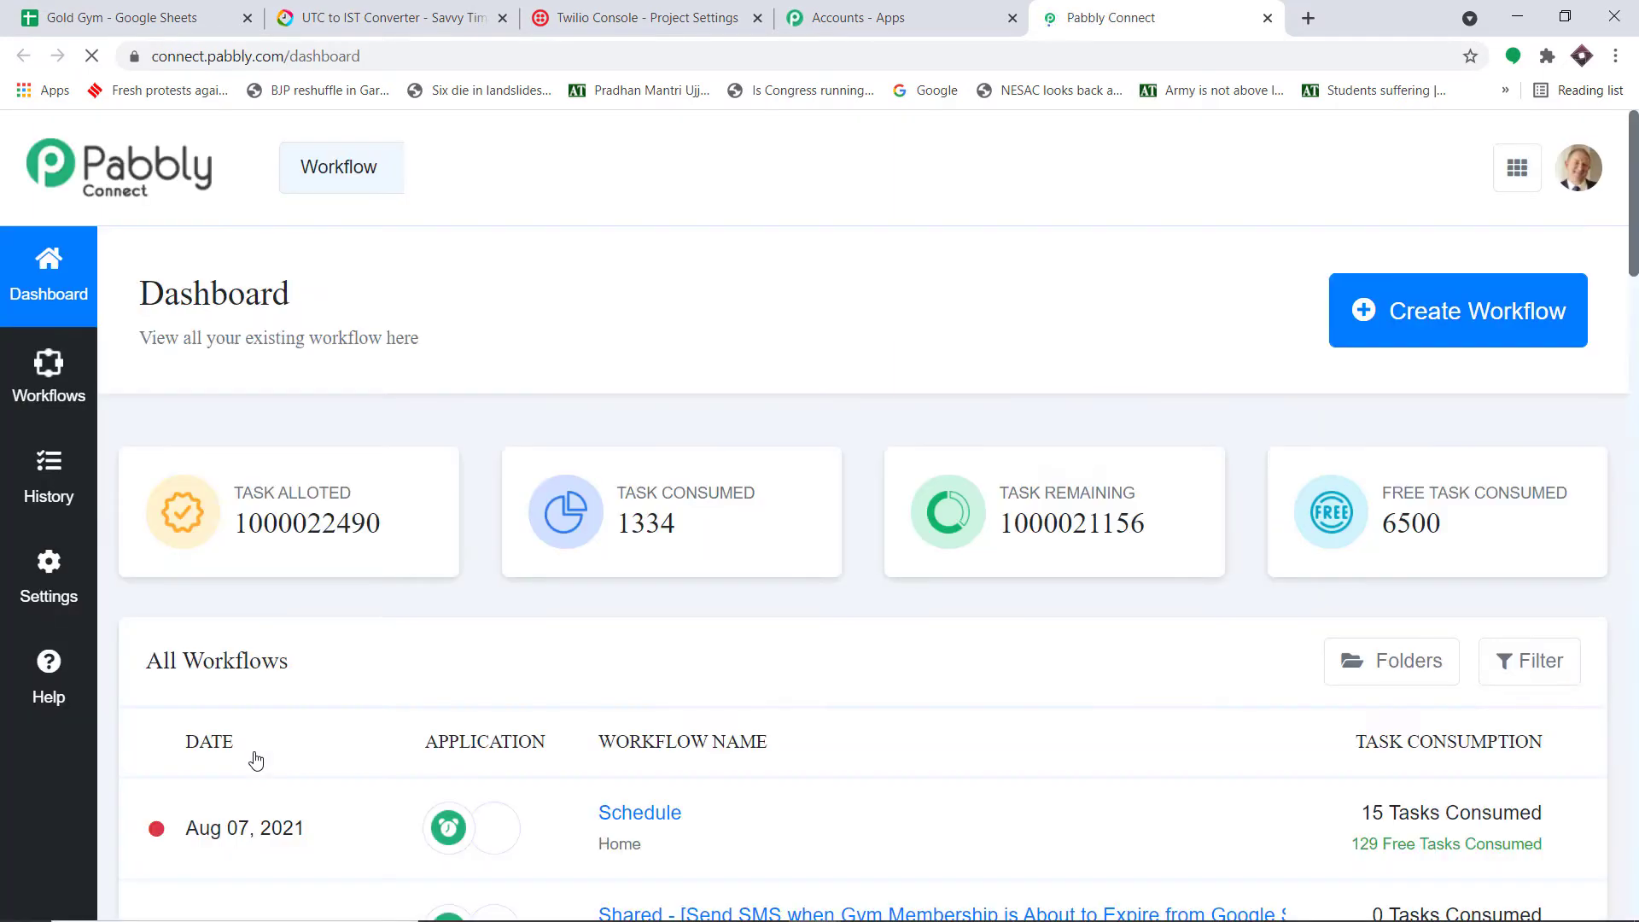
Step: Create a new workflow named "Google Sheets to Twilio"
click(1474, 331)
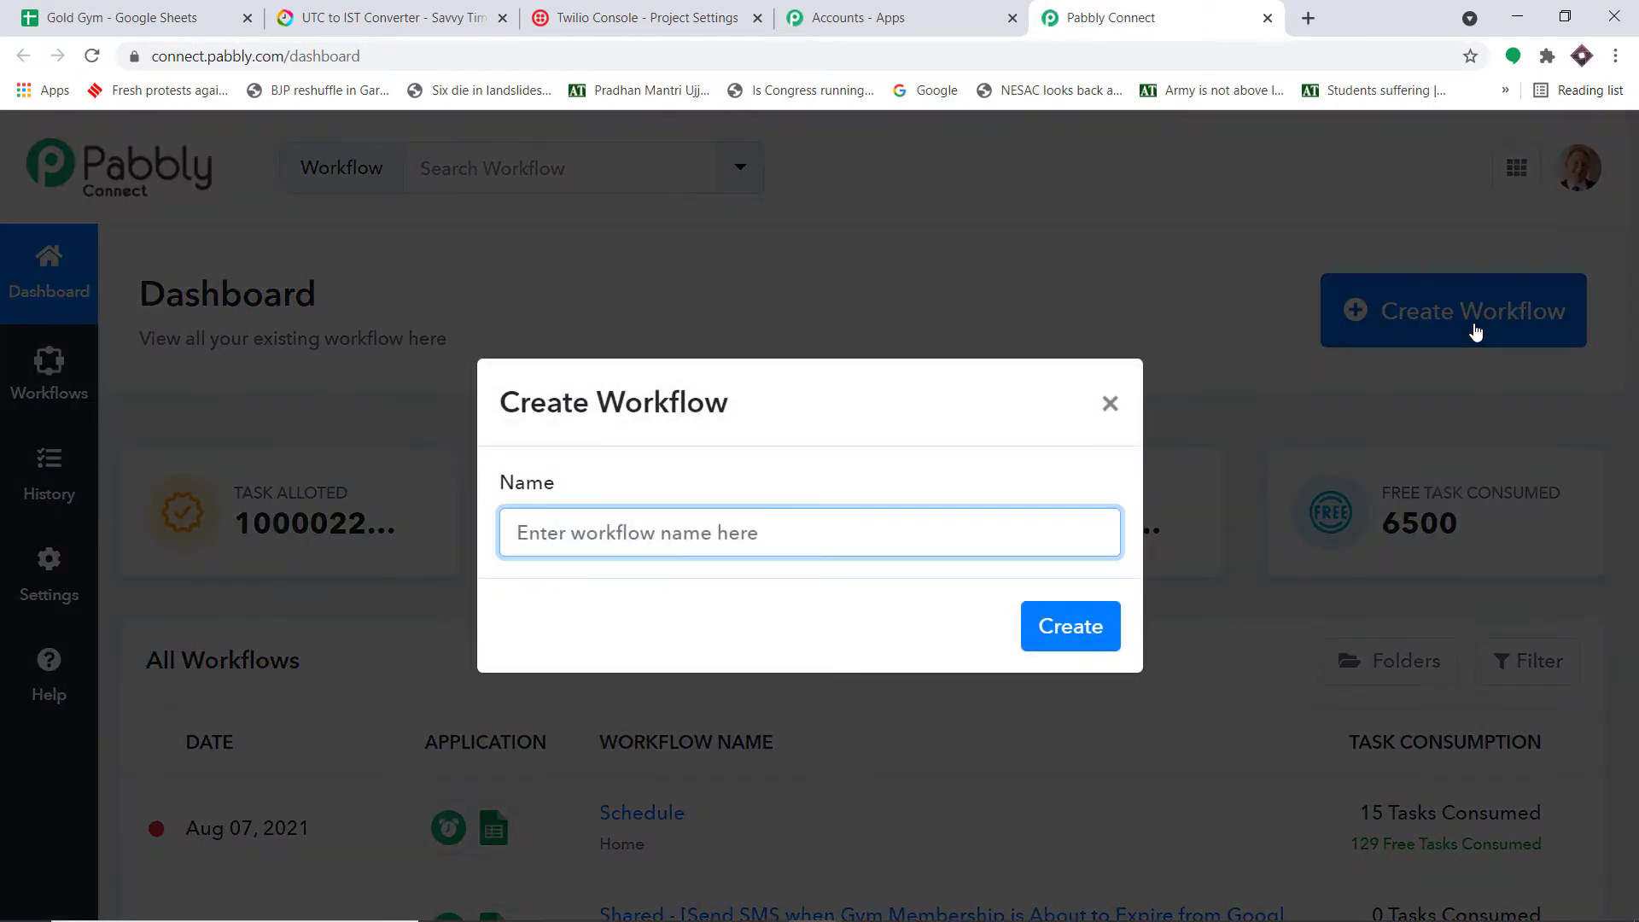
text(G)
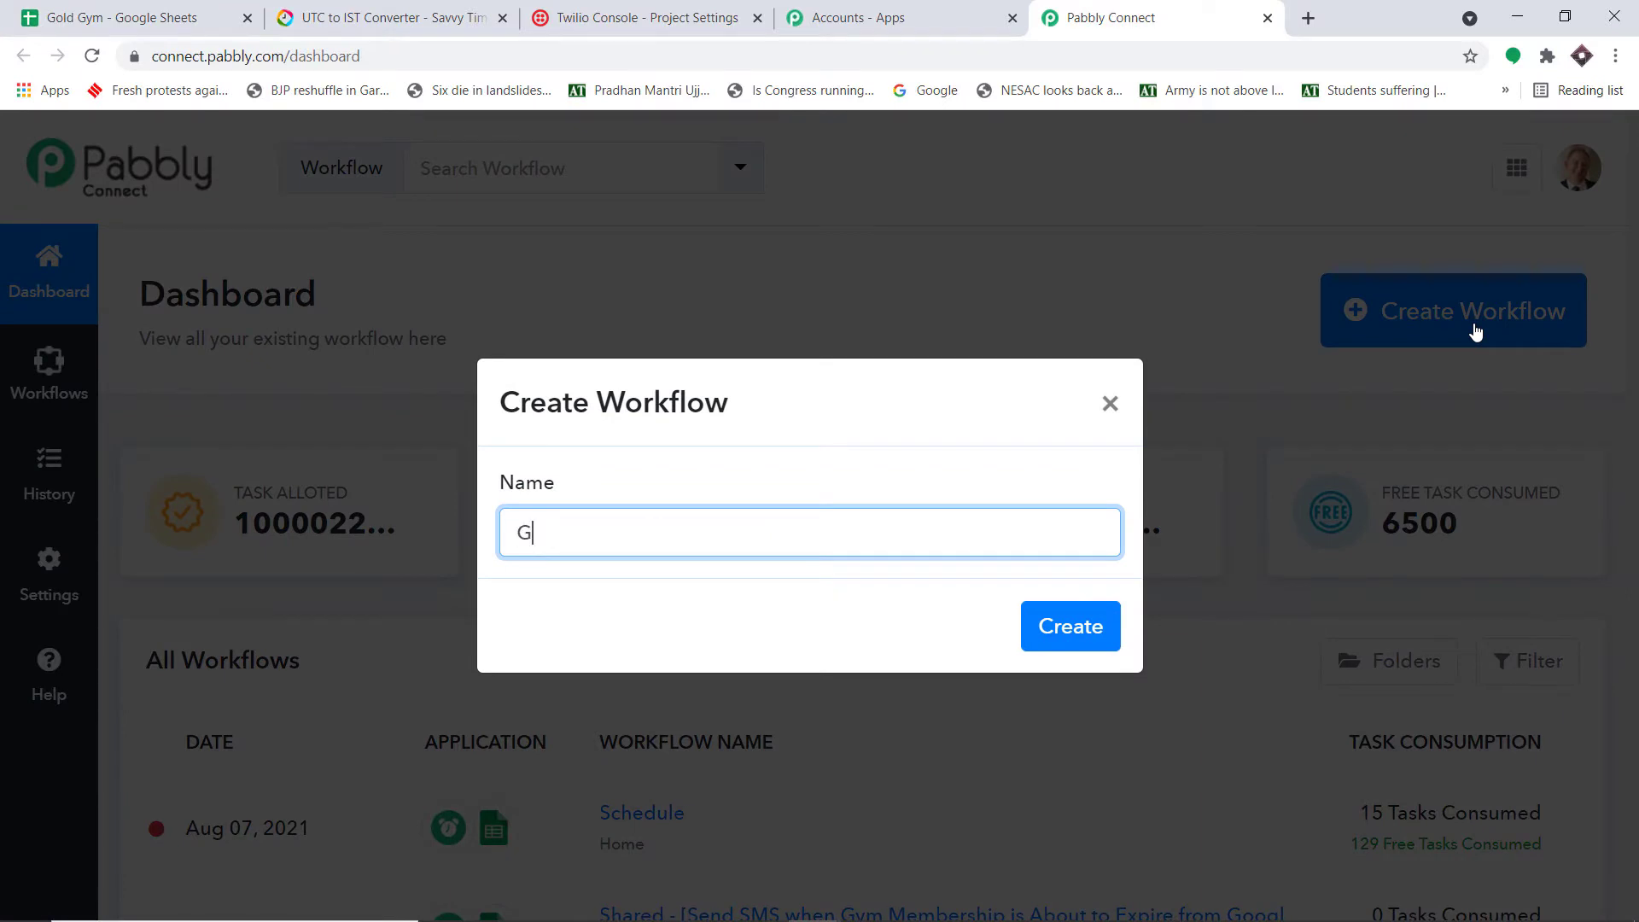
text(oogle Sheets to S)
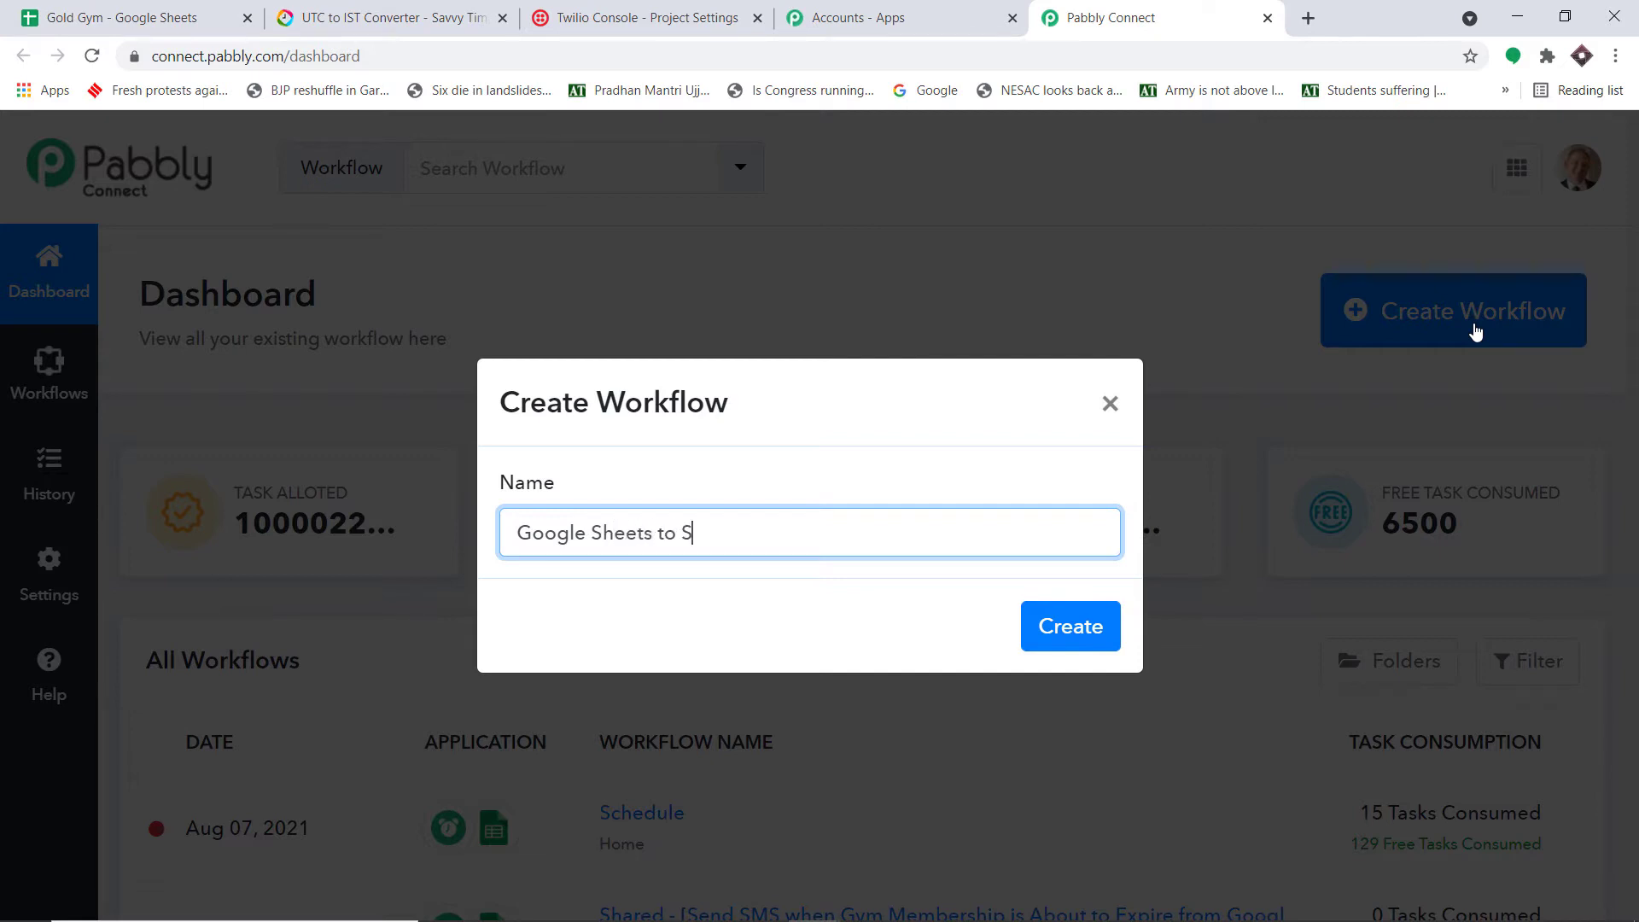
key(BackSpace)
text(Twu=)
key(BackSpace)
key(BackSpace)
text(ilio)
click(1065, 642)
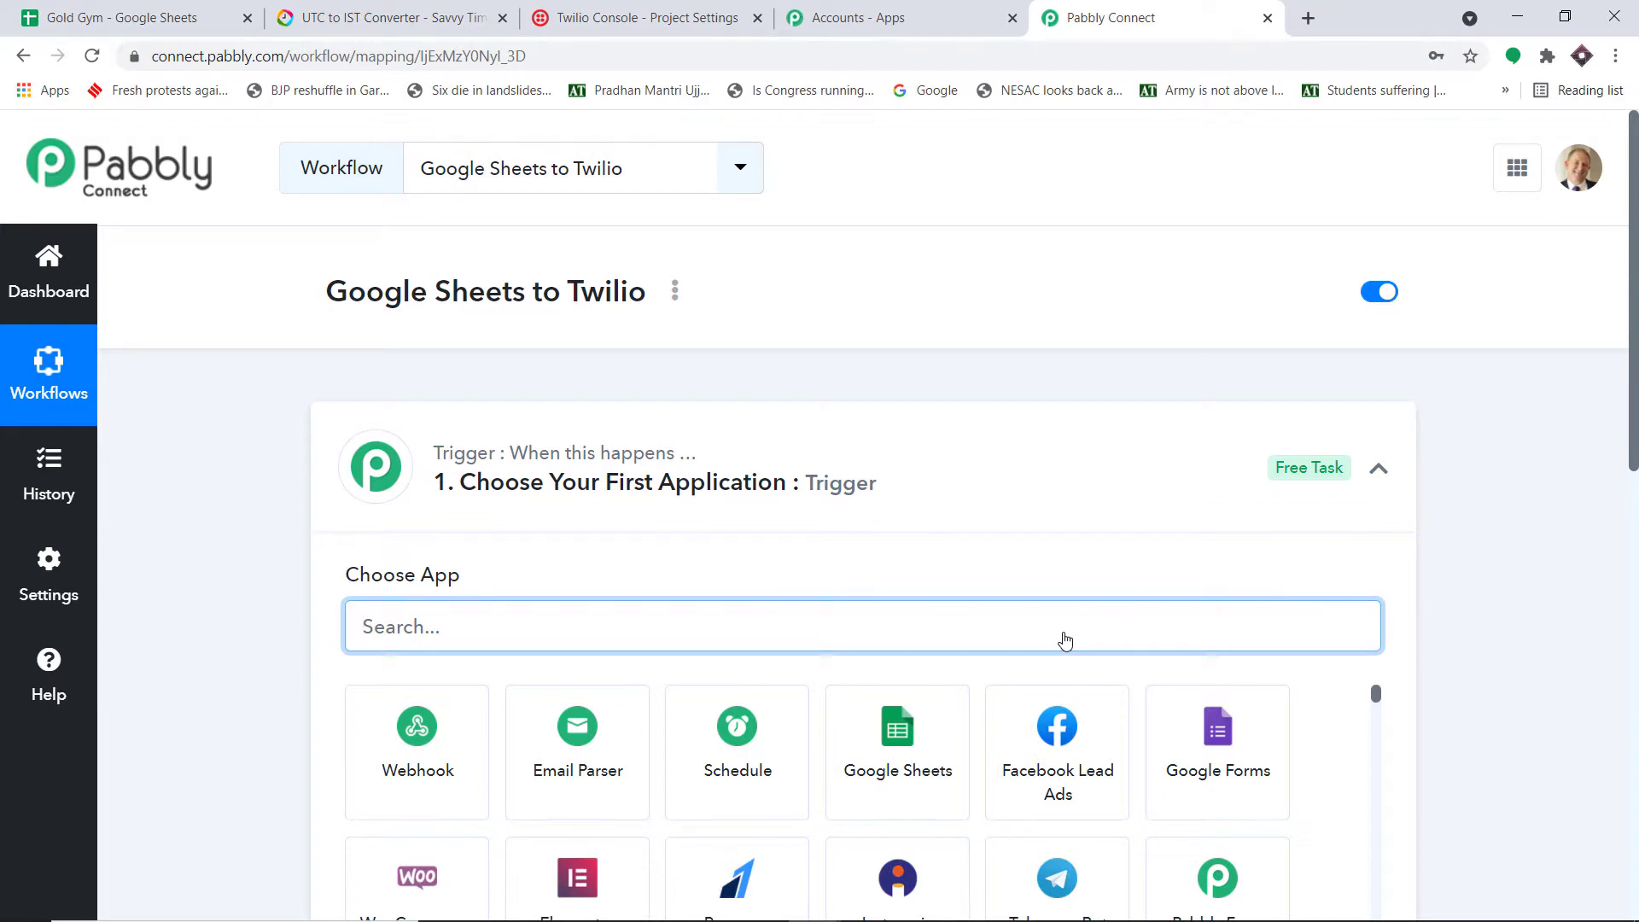
click(755, 487)
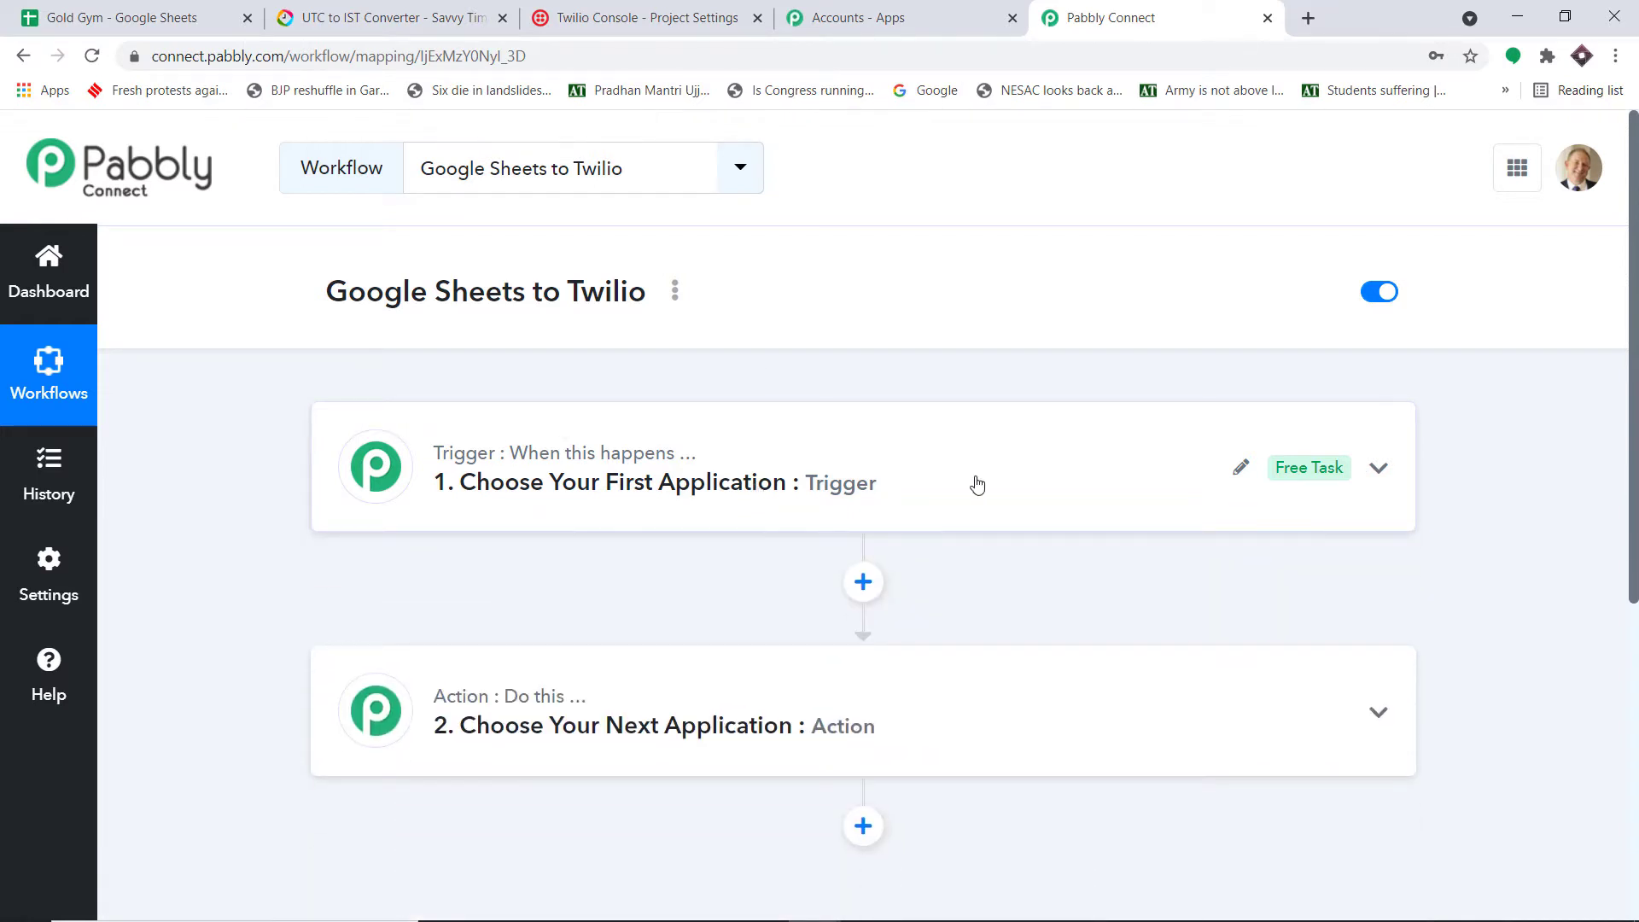
click(728, 488)
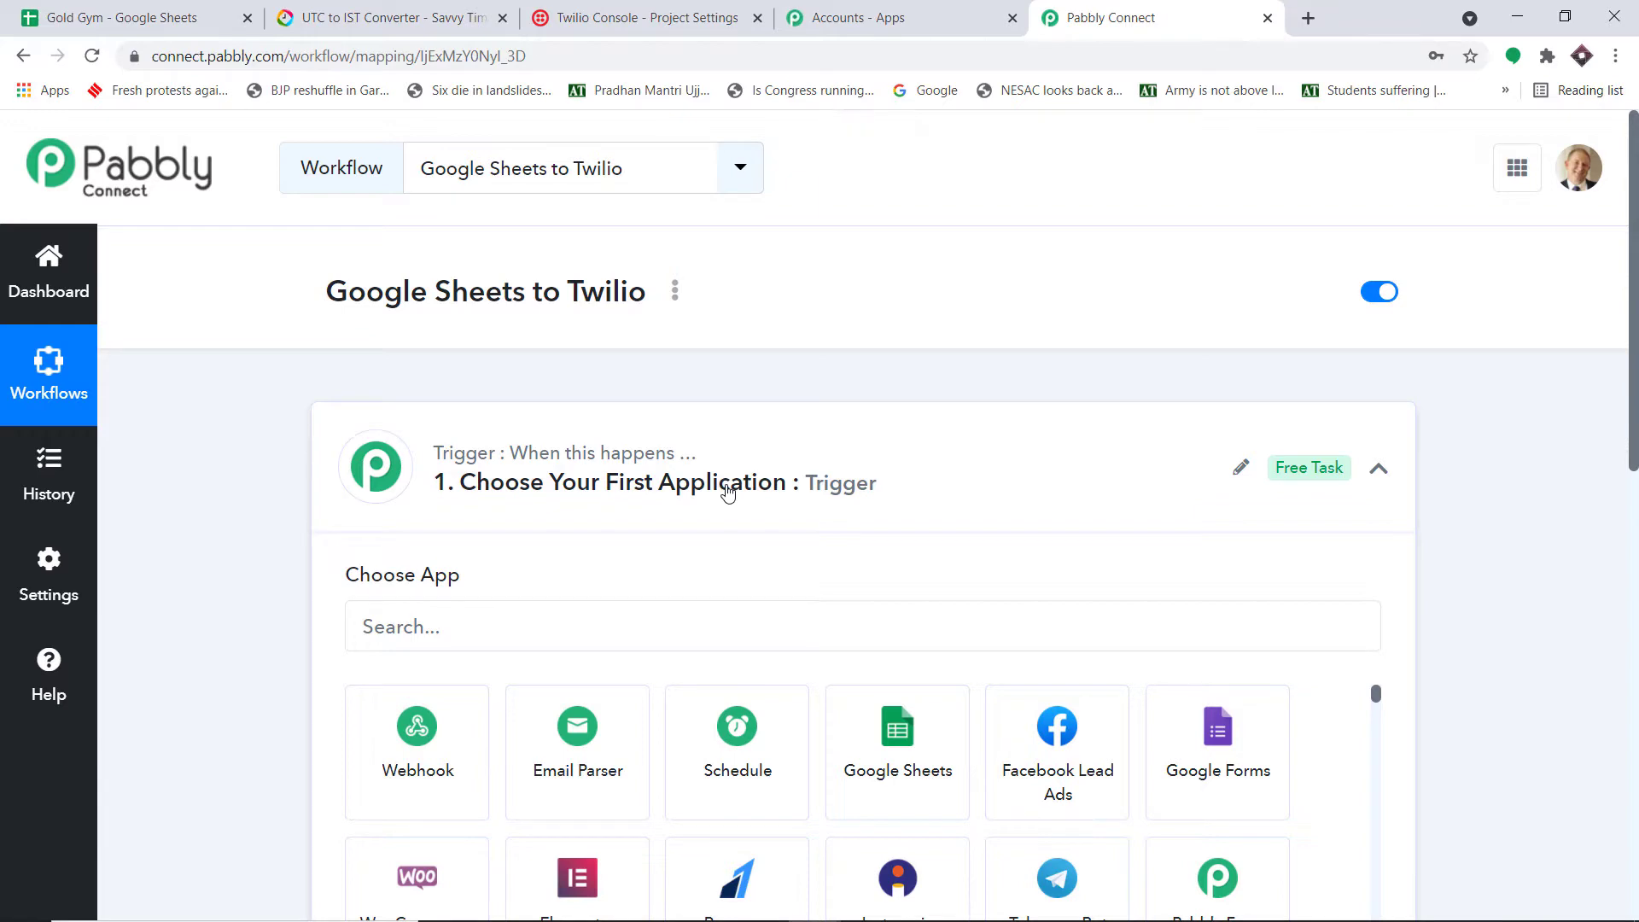
Step: Switch to the Gold Gym sheet and examine individual members and their membership expiry dates
click(193, 15)
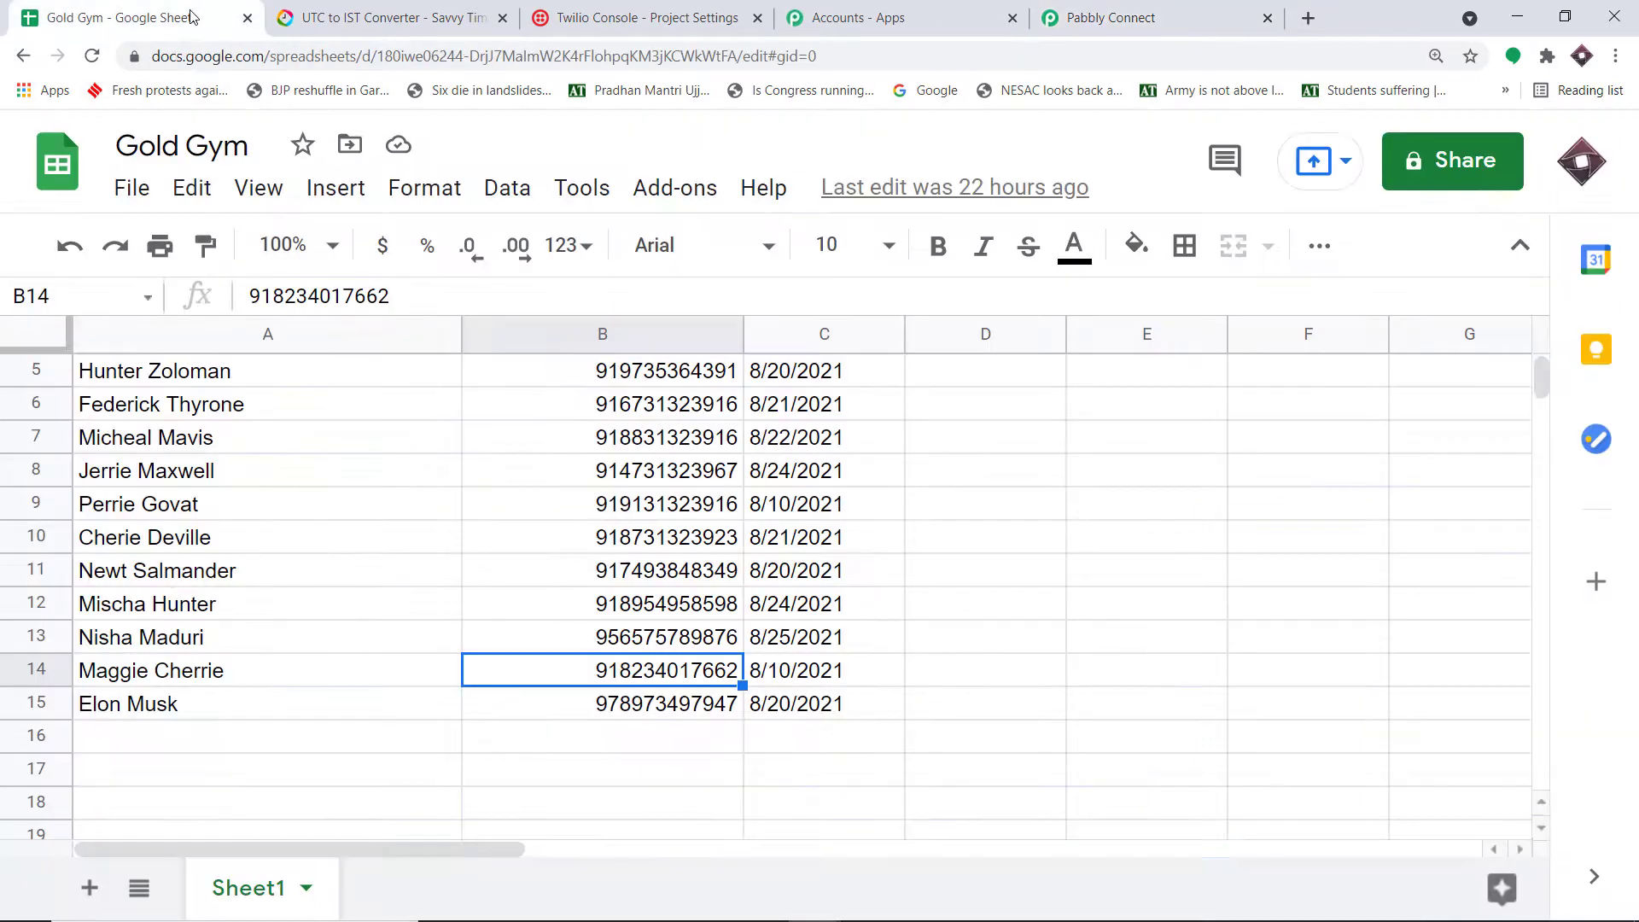
click(815, 439)
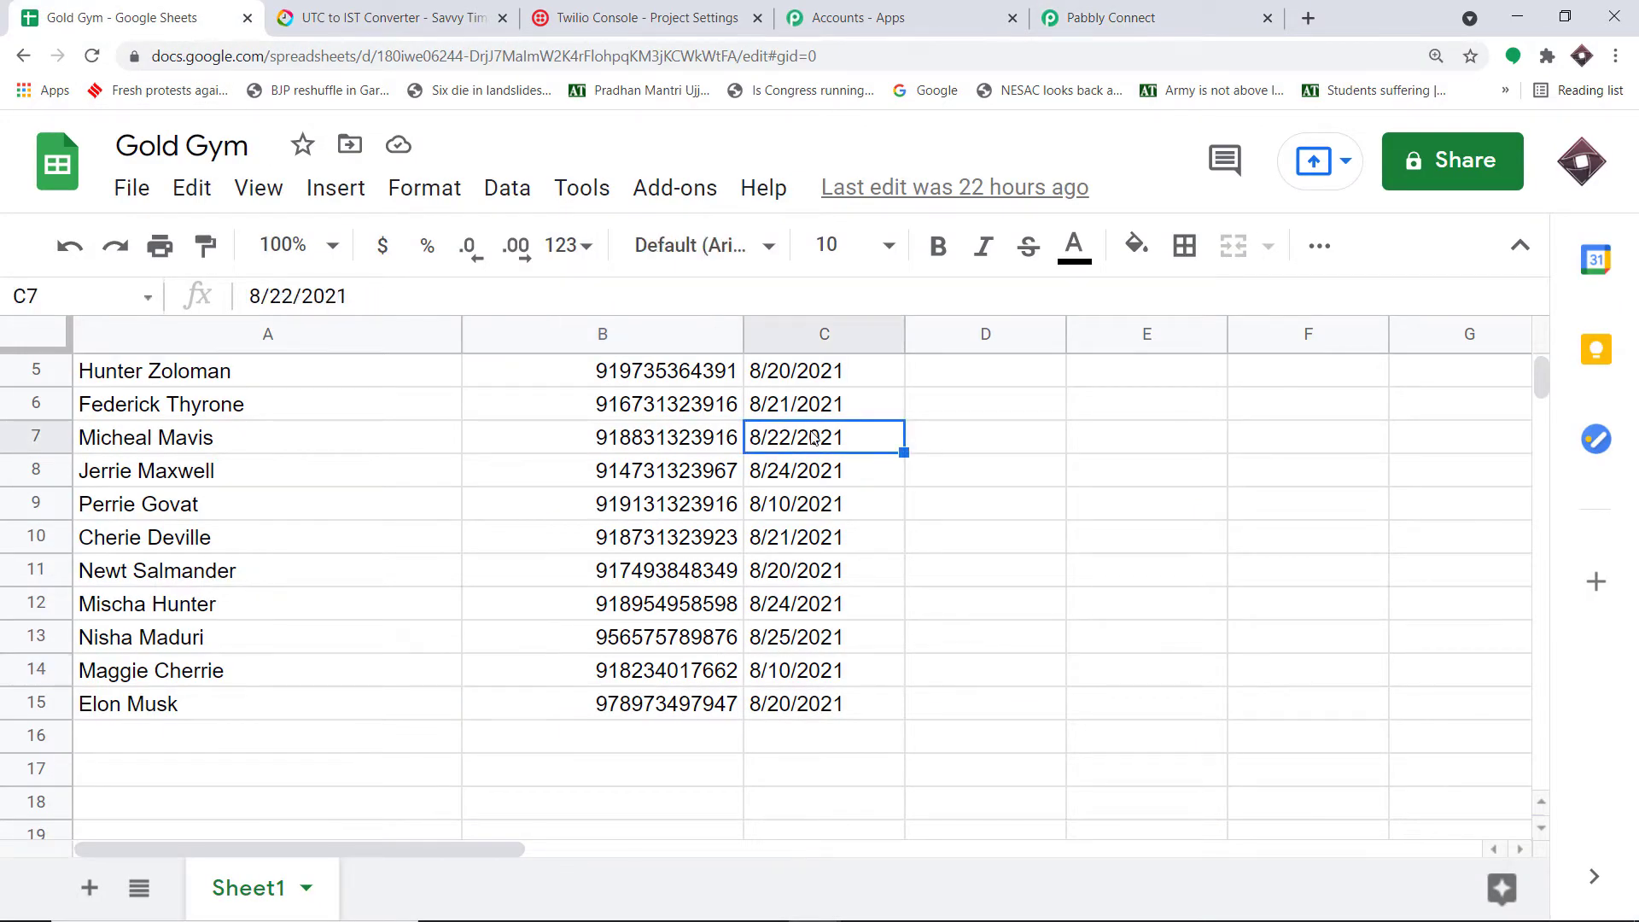
click(179, 440)
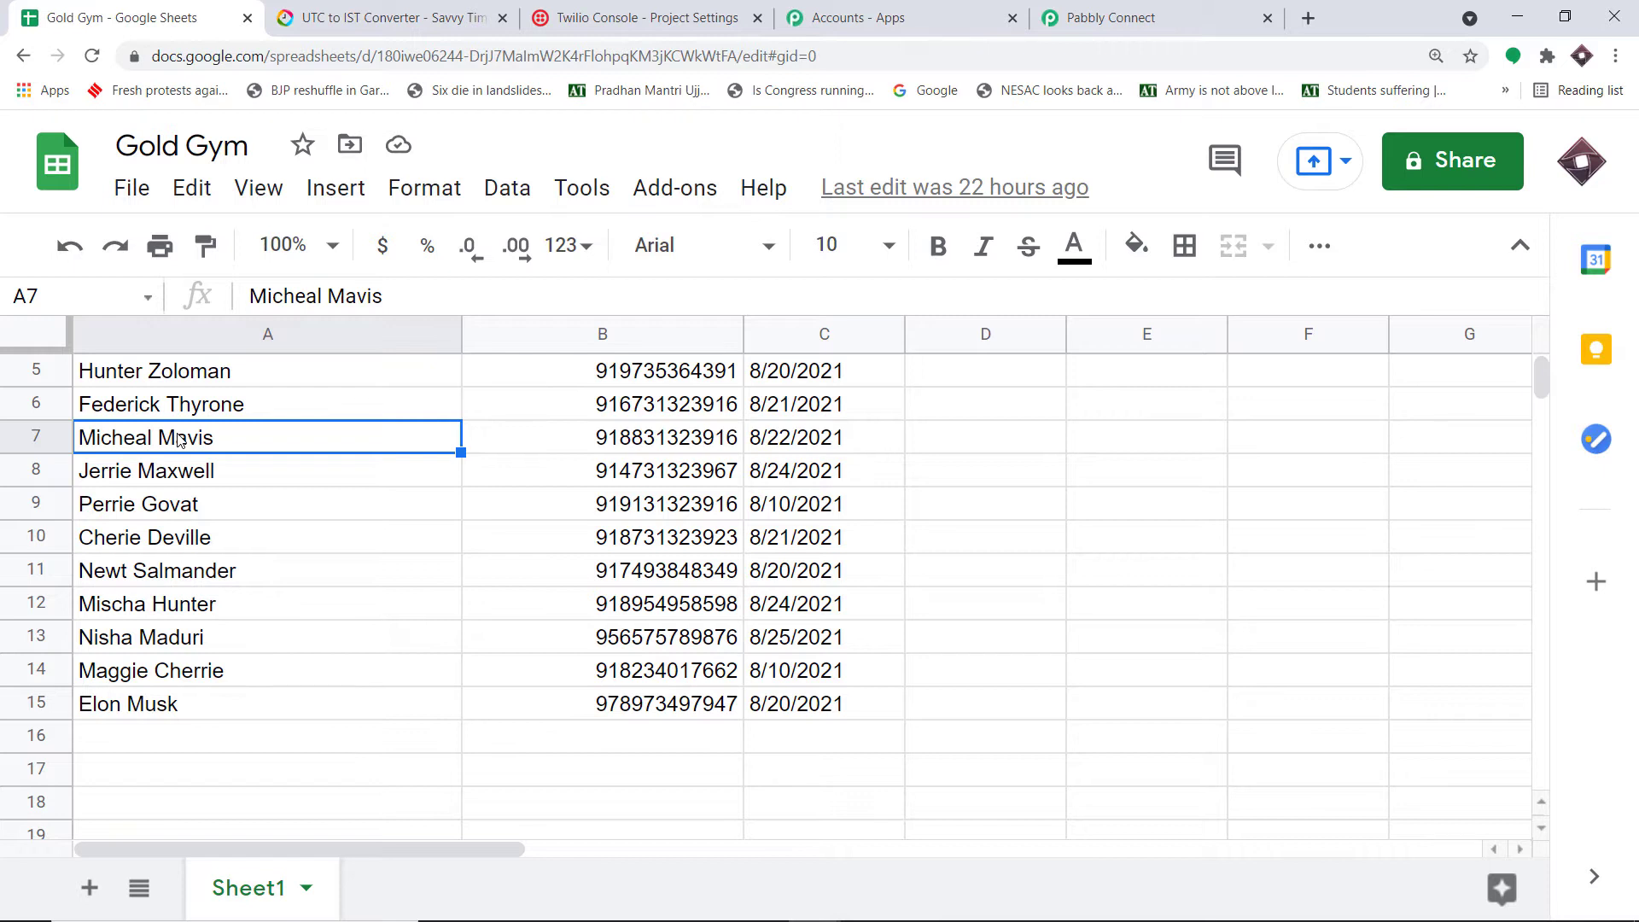
click(169, 511)
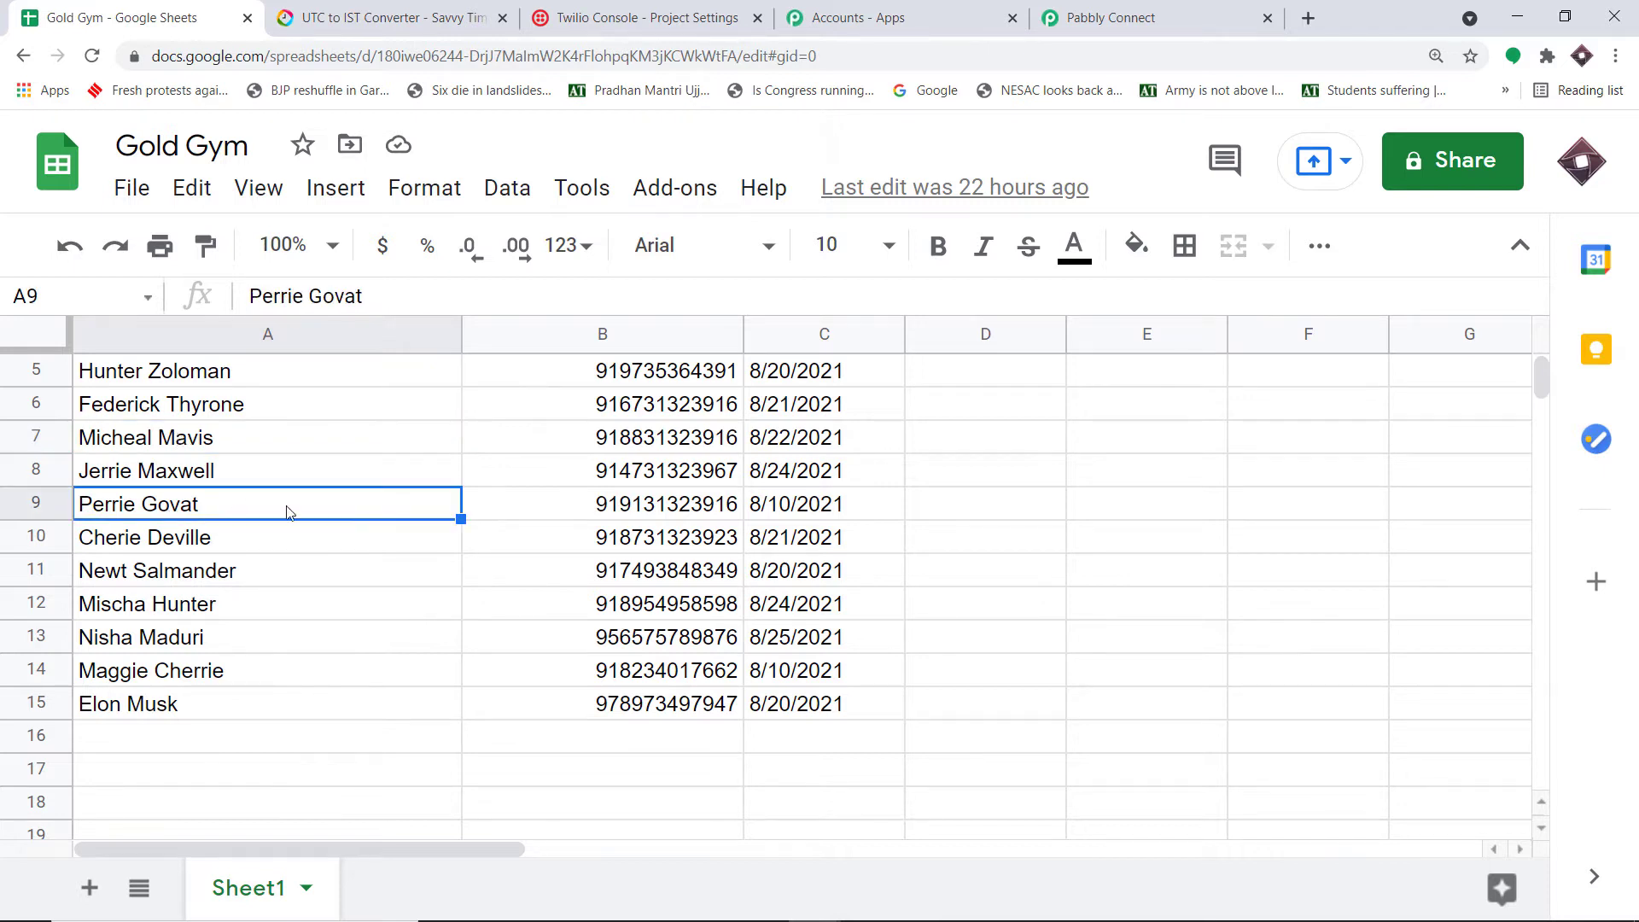
click(784, 517)
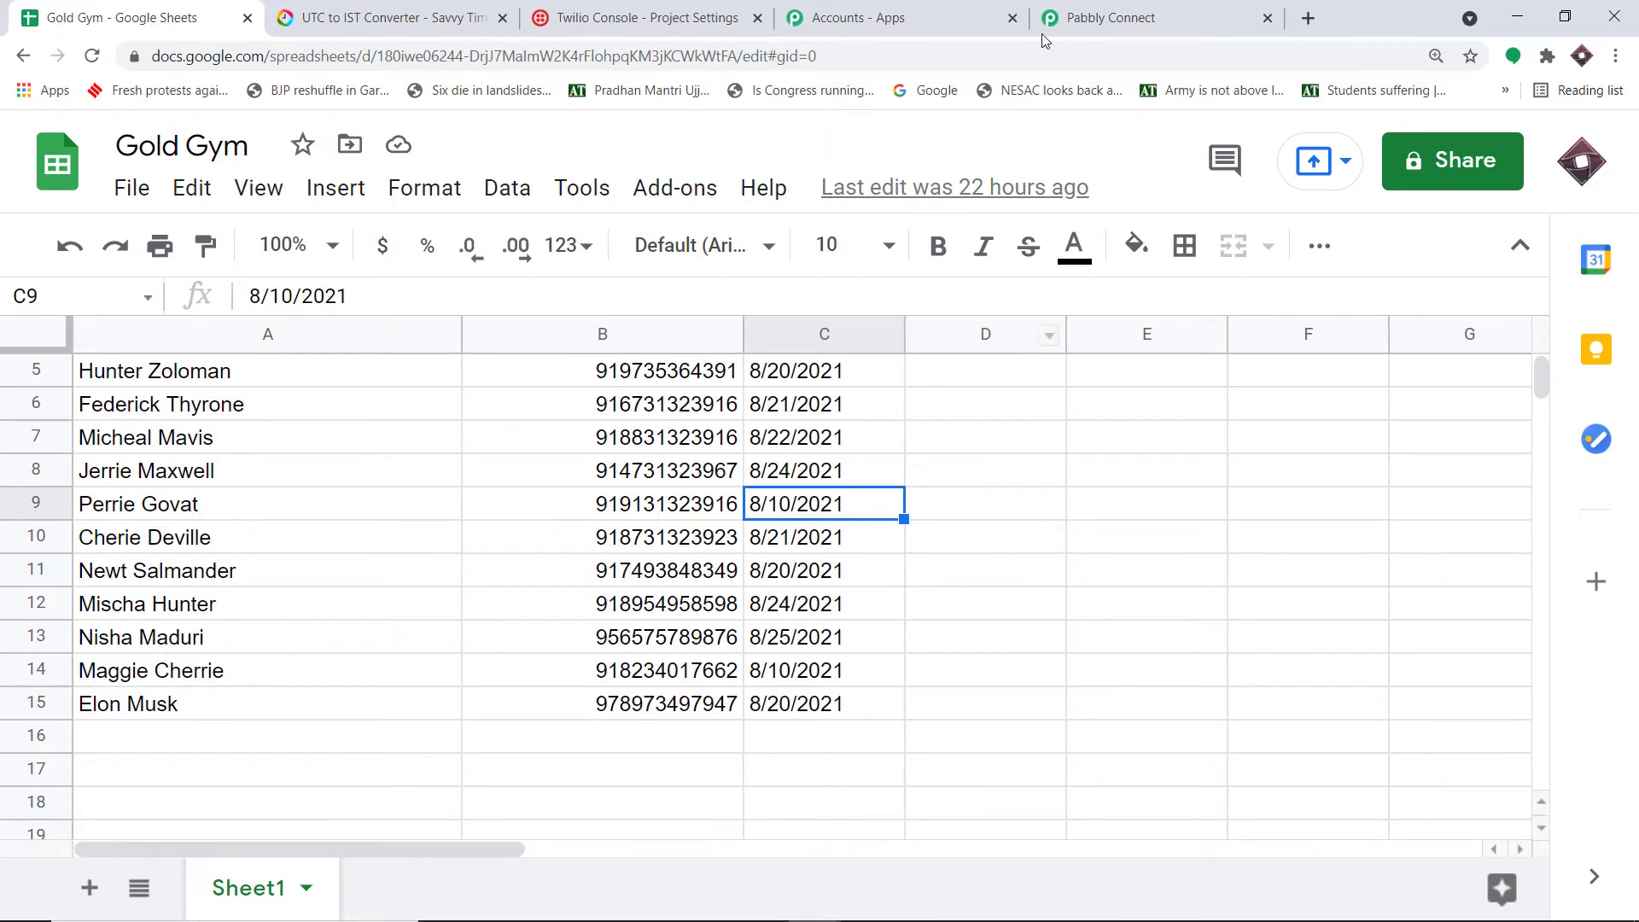
Step: Return to the Pabbly Connect workflow and choose Schedule by Pabbly as its trigger application
click(1089, 19)
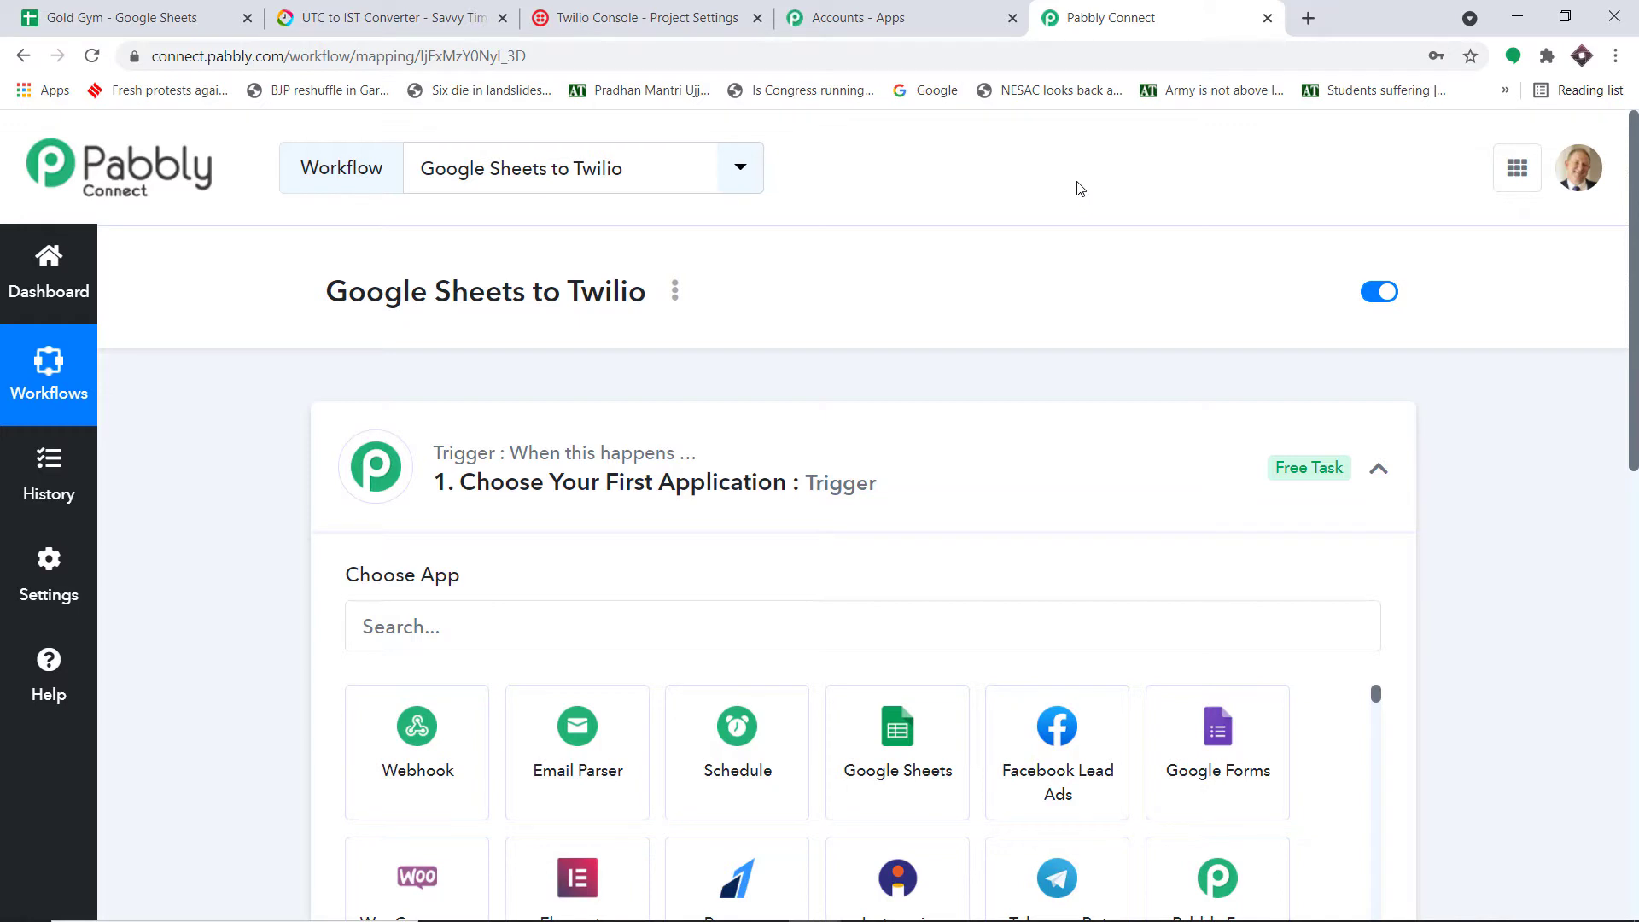
scroll(1080, 189, down, 3)
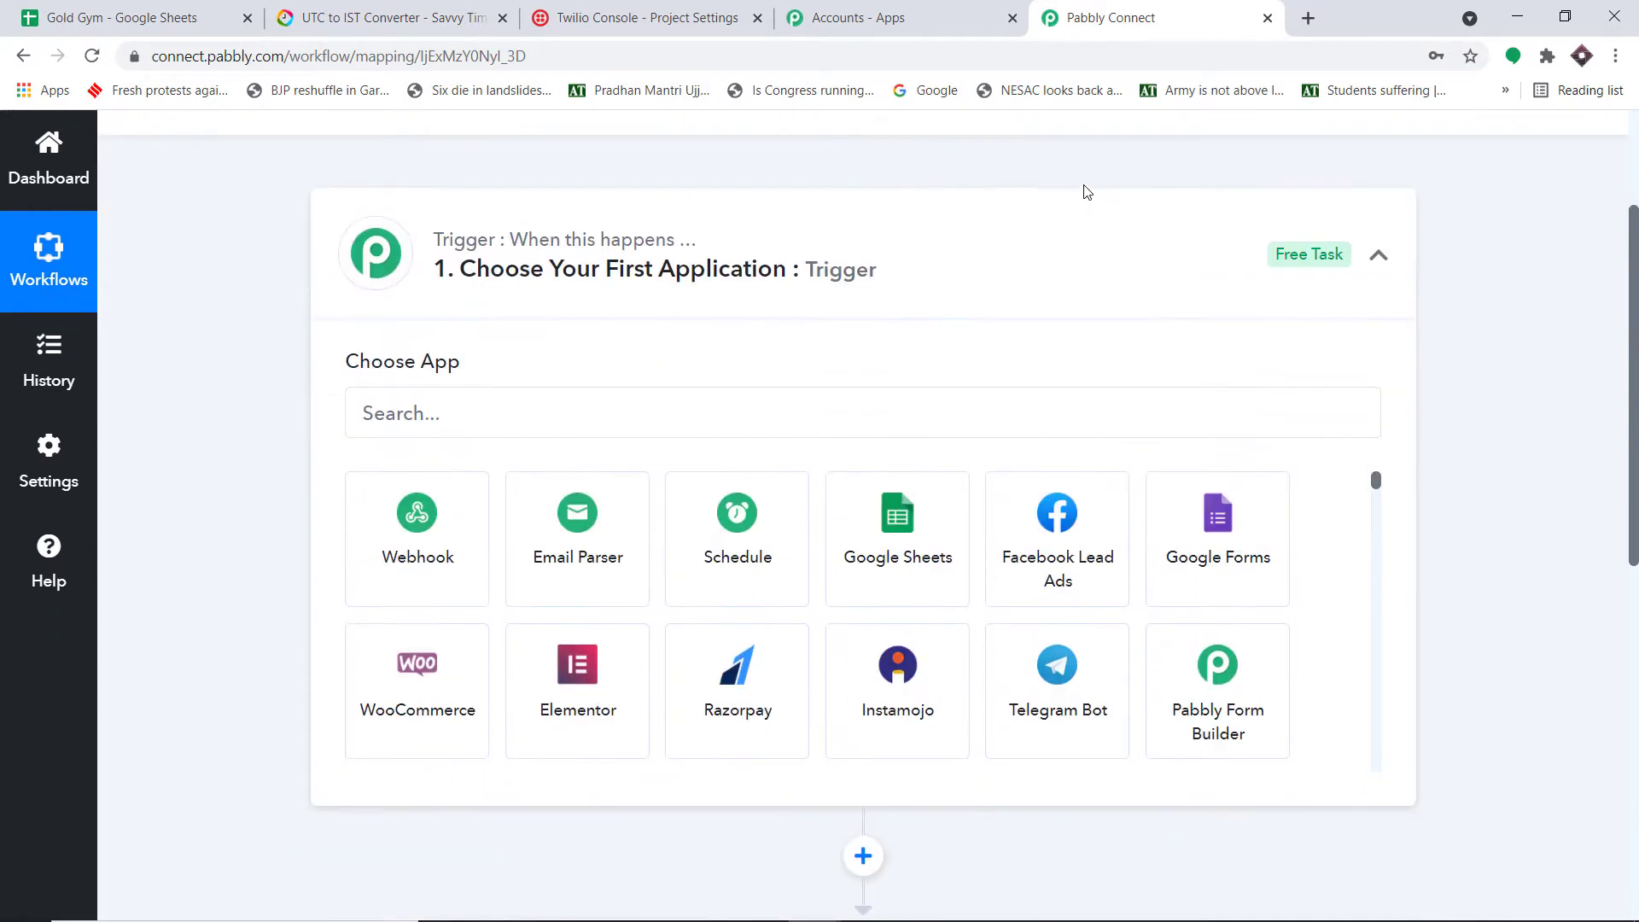
click(671, 408)
text(sched)
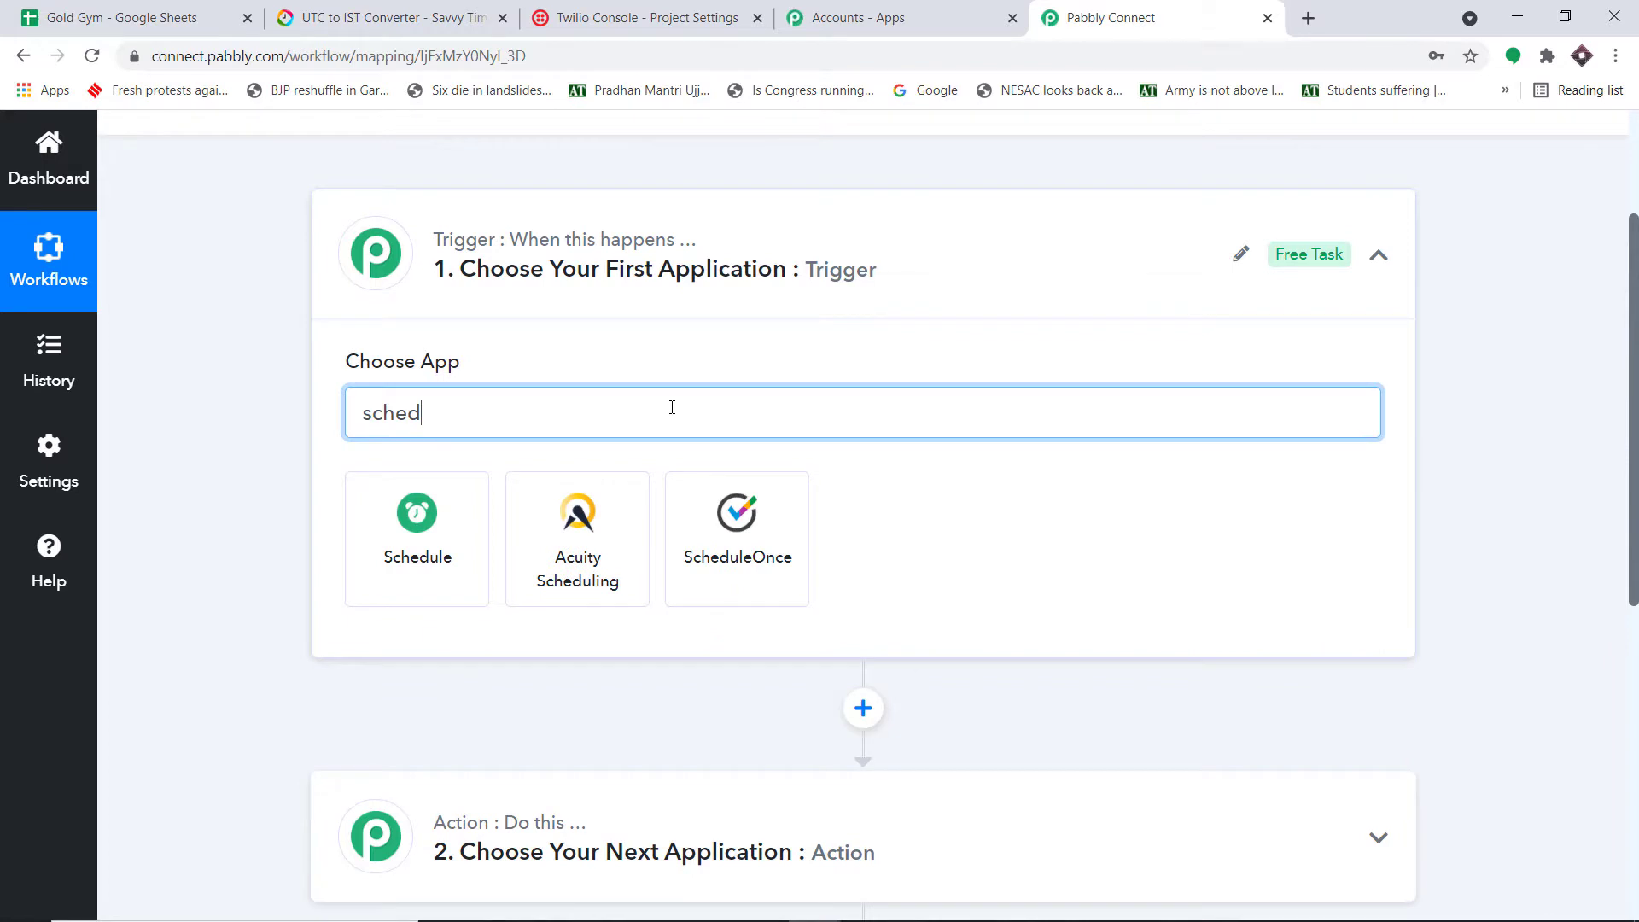
click(442, 543)
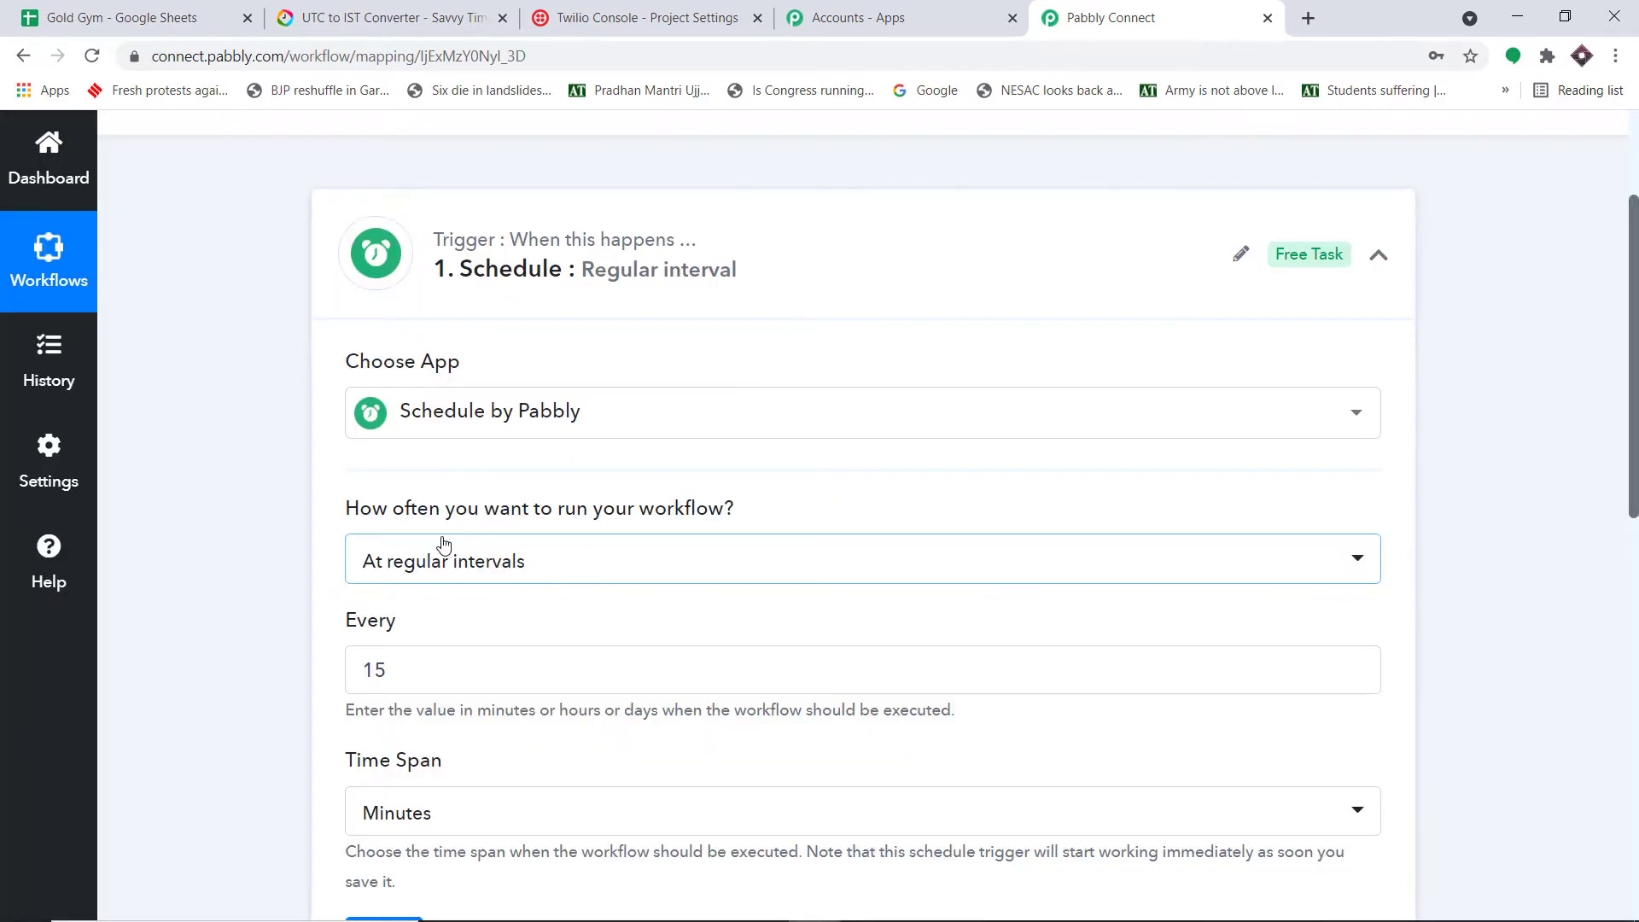
Step: Set the Schedule trigger to run the workflow every day
scroll(681, 347, down, 1)
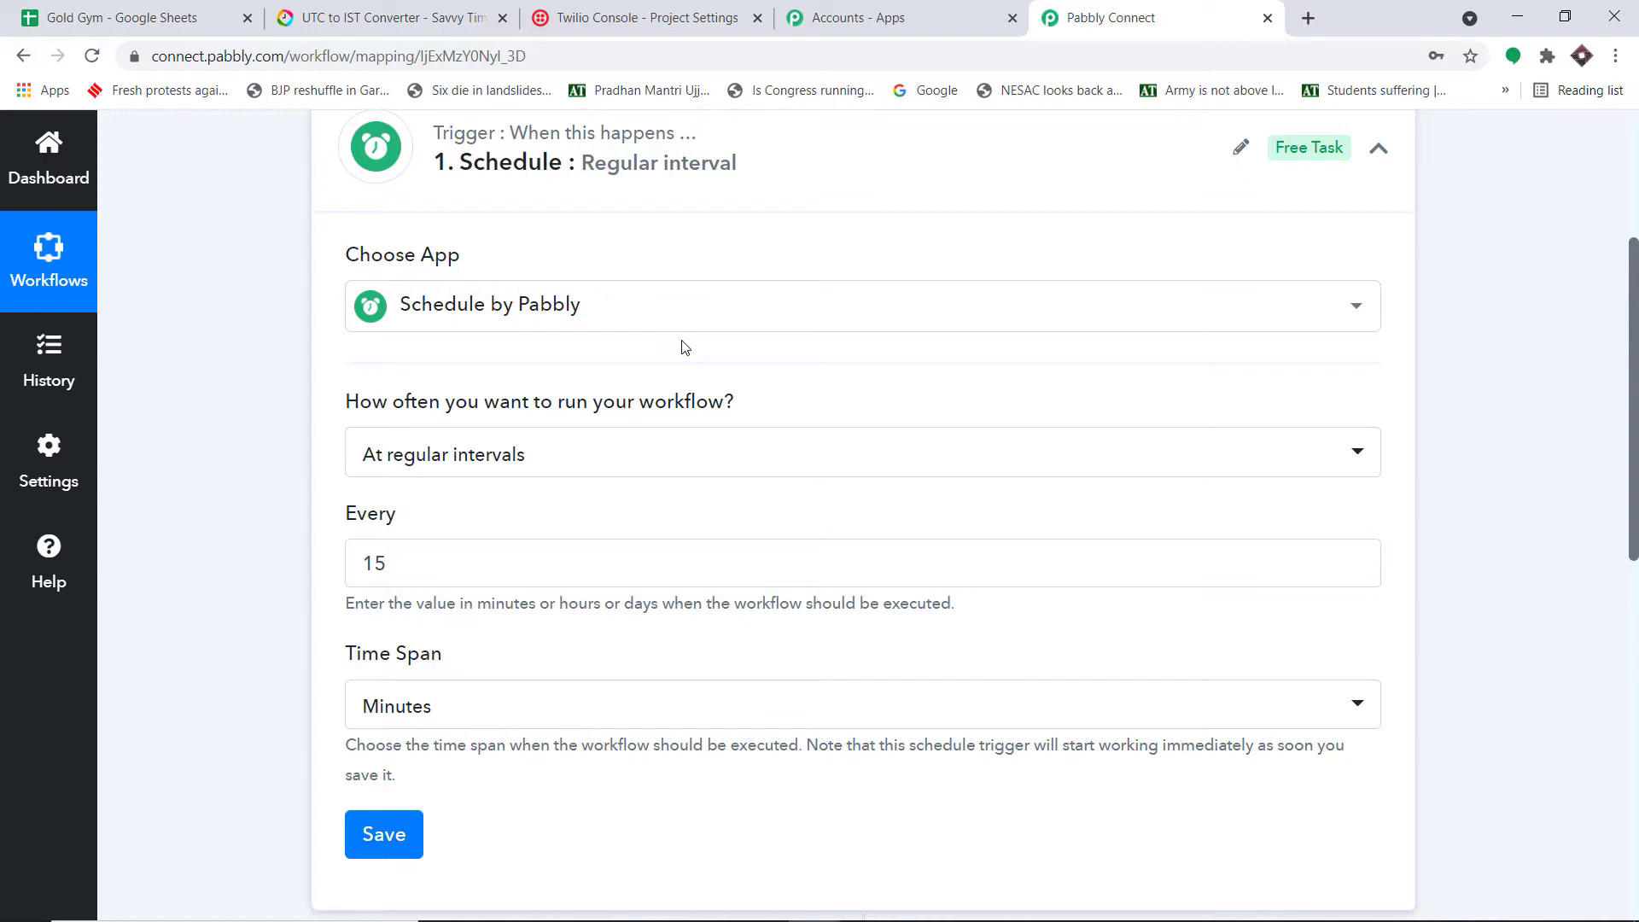
click(556, 452)
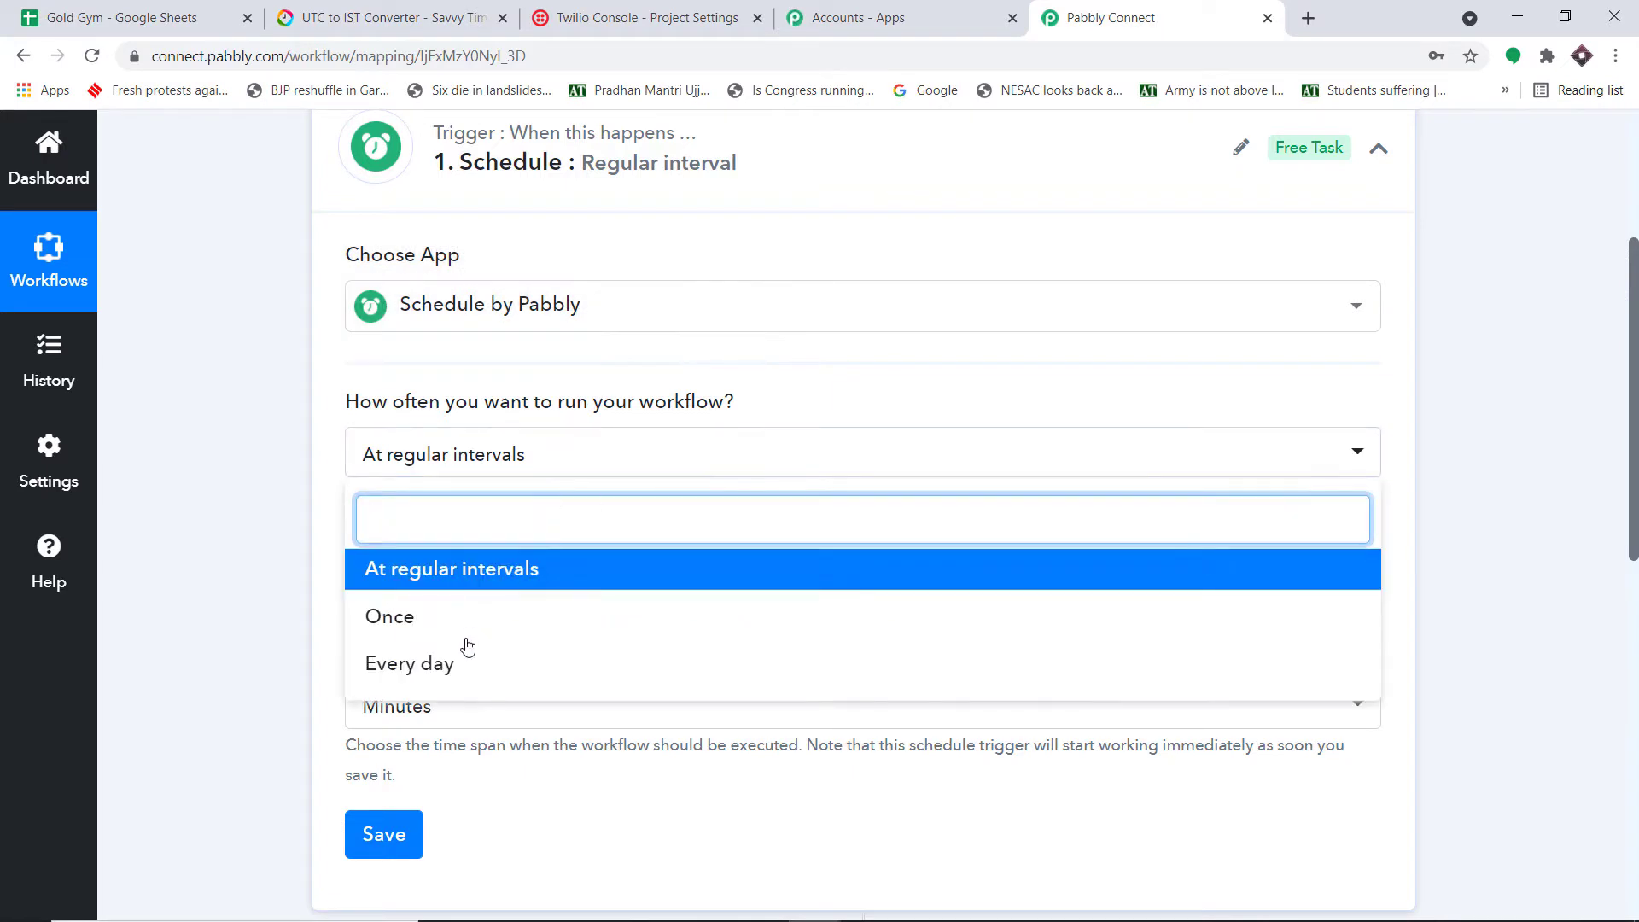
click(444, 664)
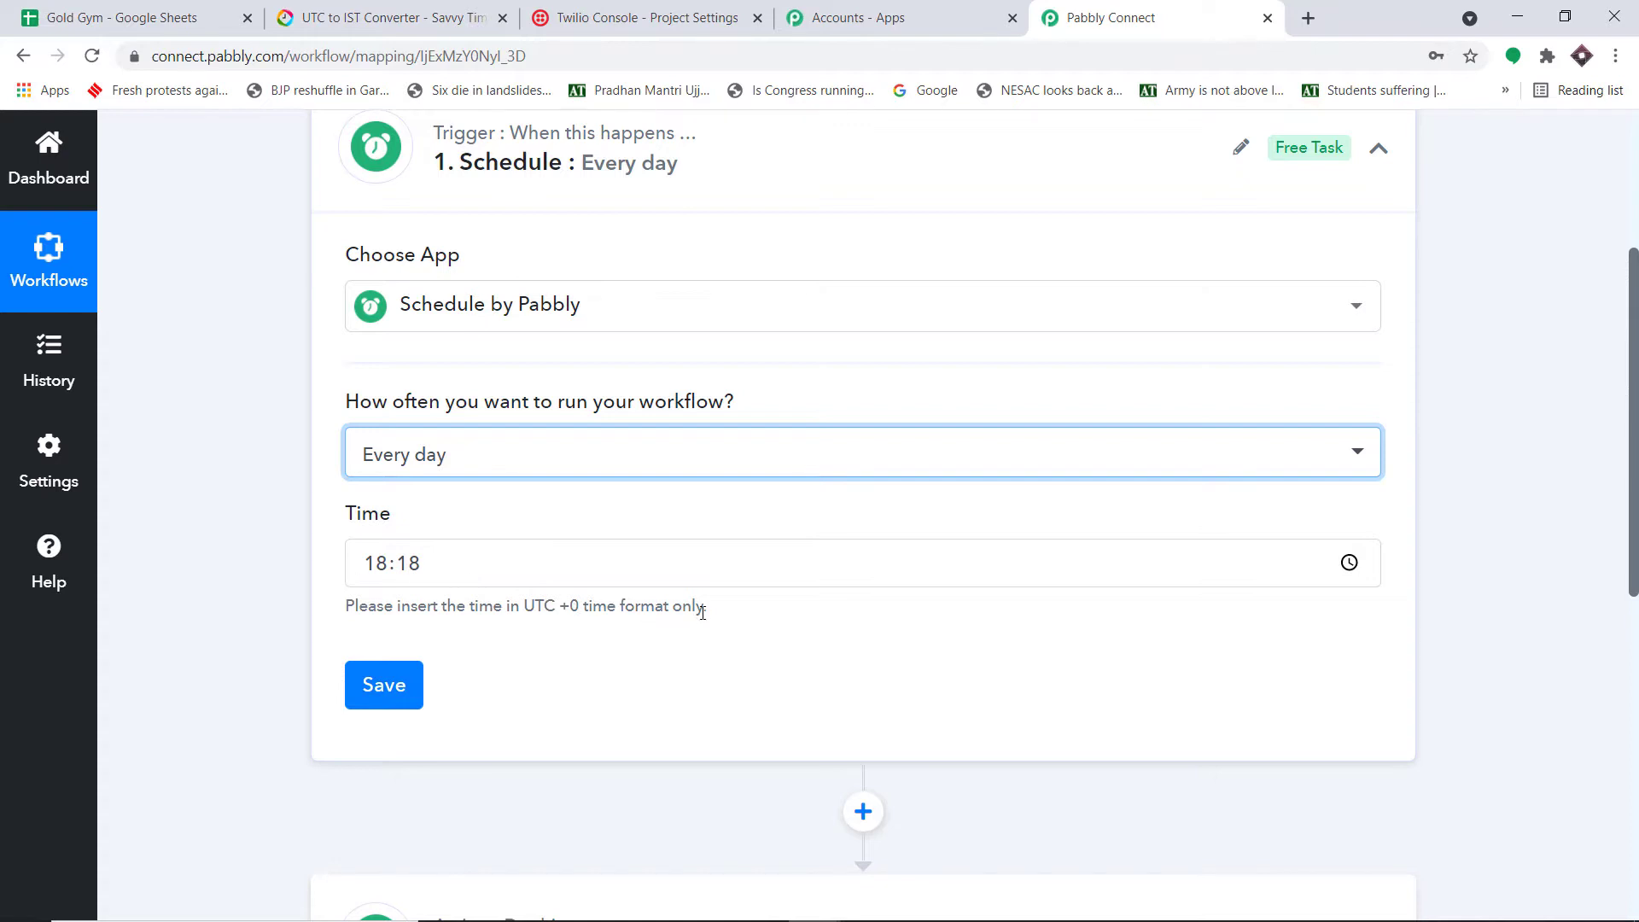
Step: Check the trigger's UTC +0 time format note and inspect the UTC to IST converter on Savvy Time
drag(710, 607, 513, 605)
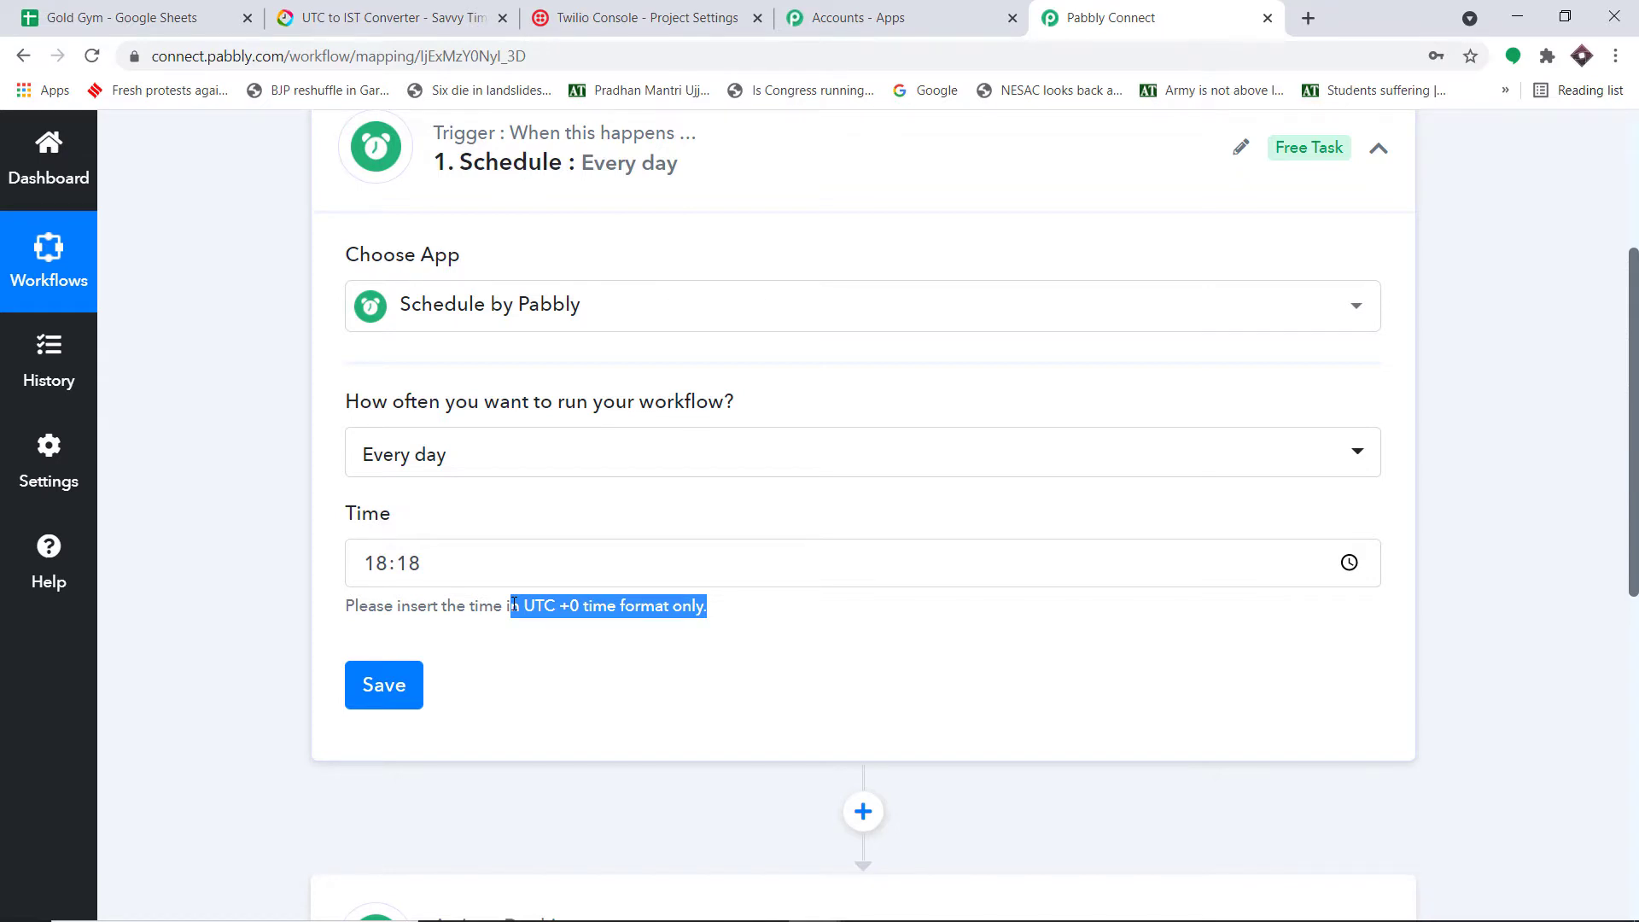
mouse_move(1539, 920)
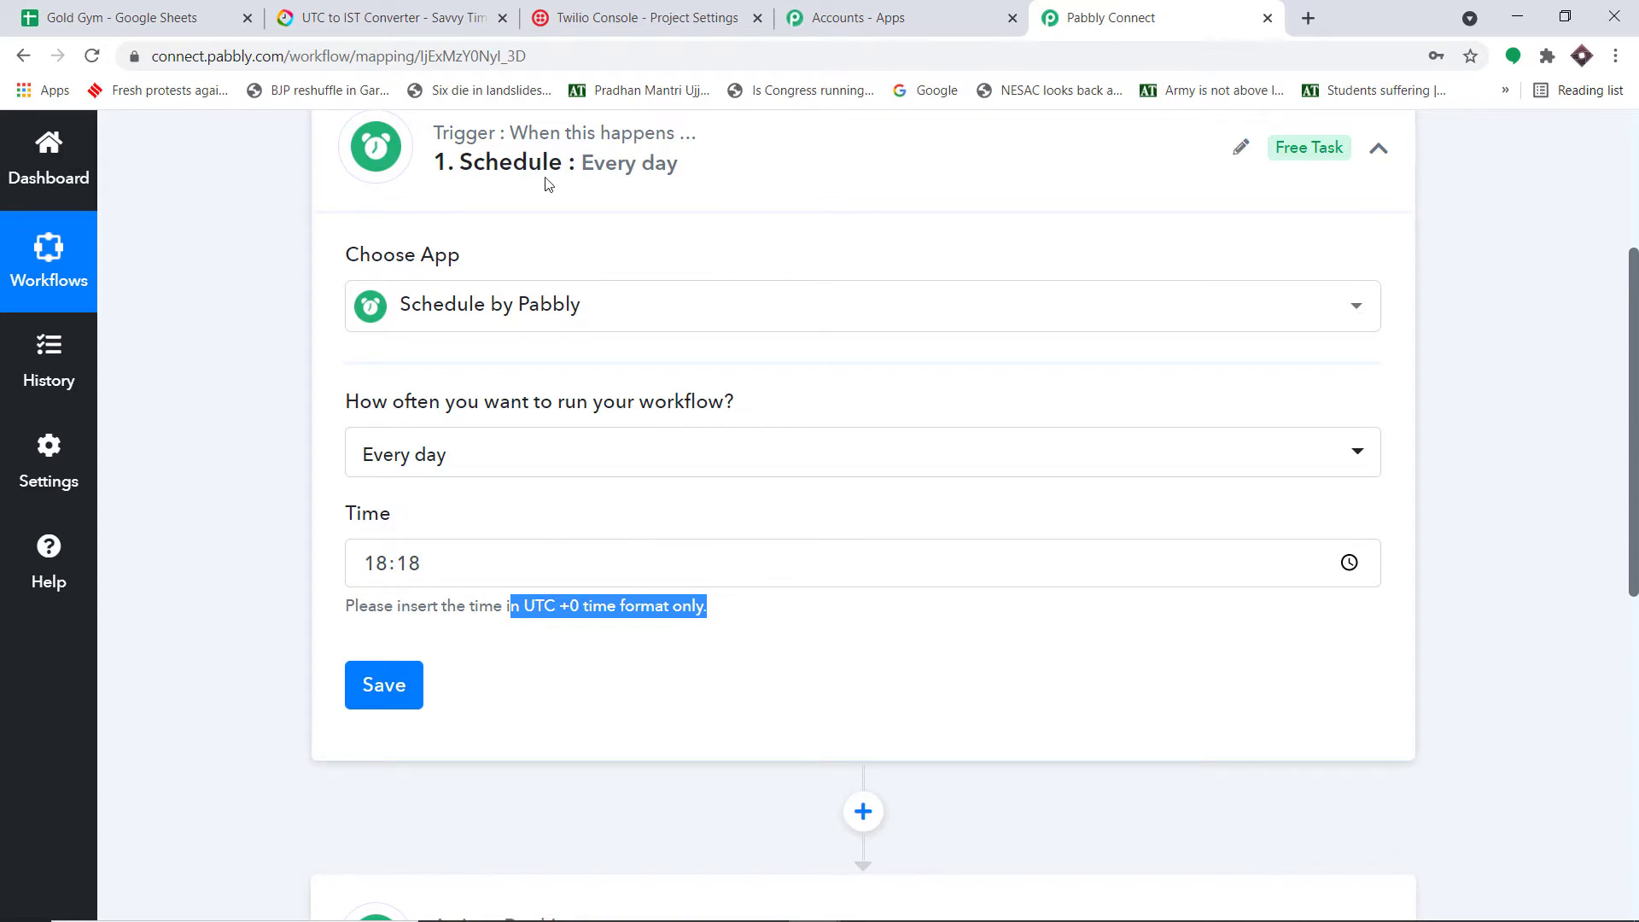
click(435, 4)
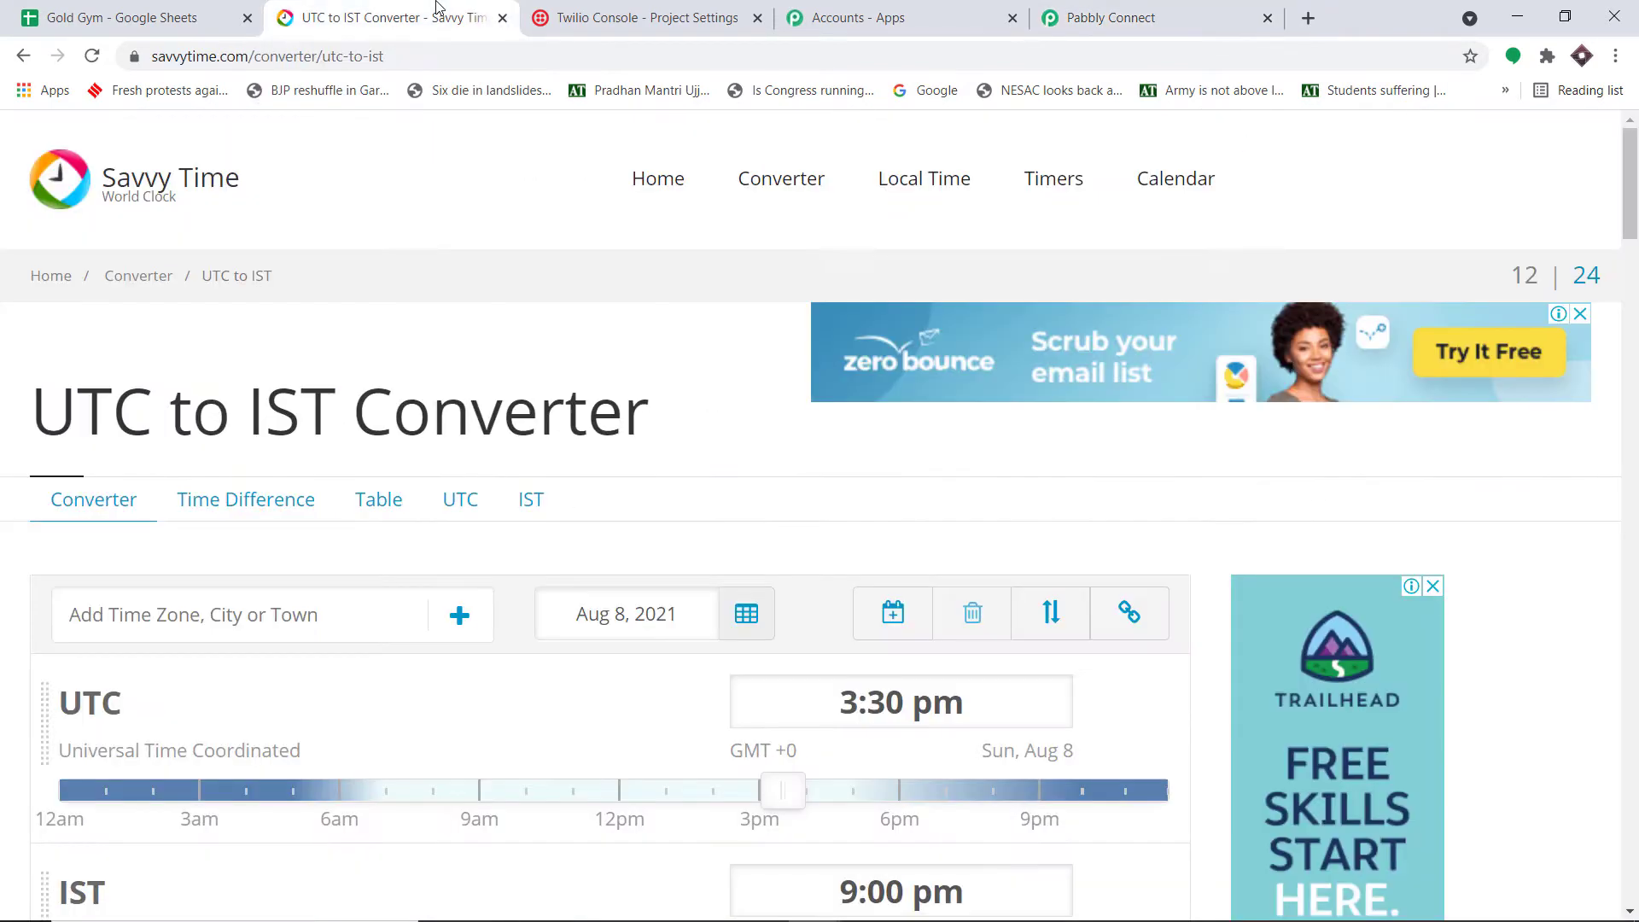
scroll(662, 195, down, 2)
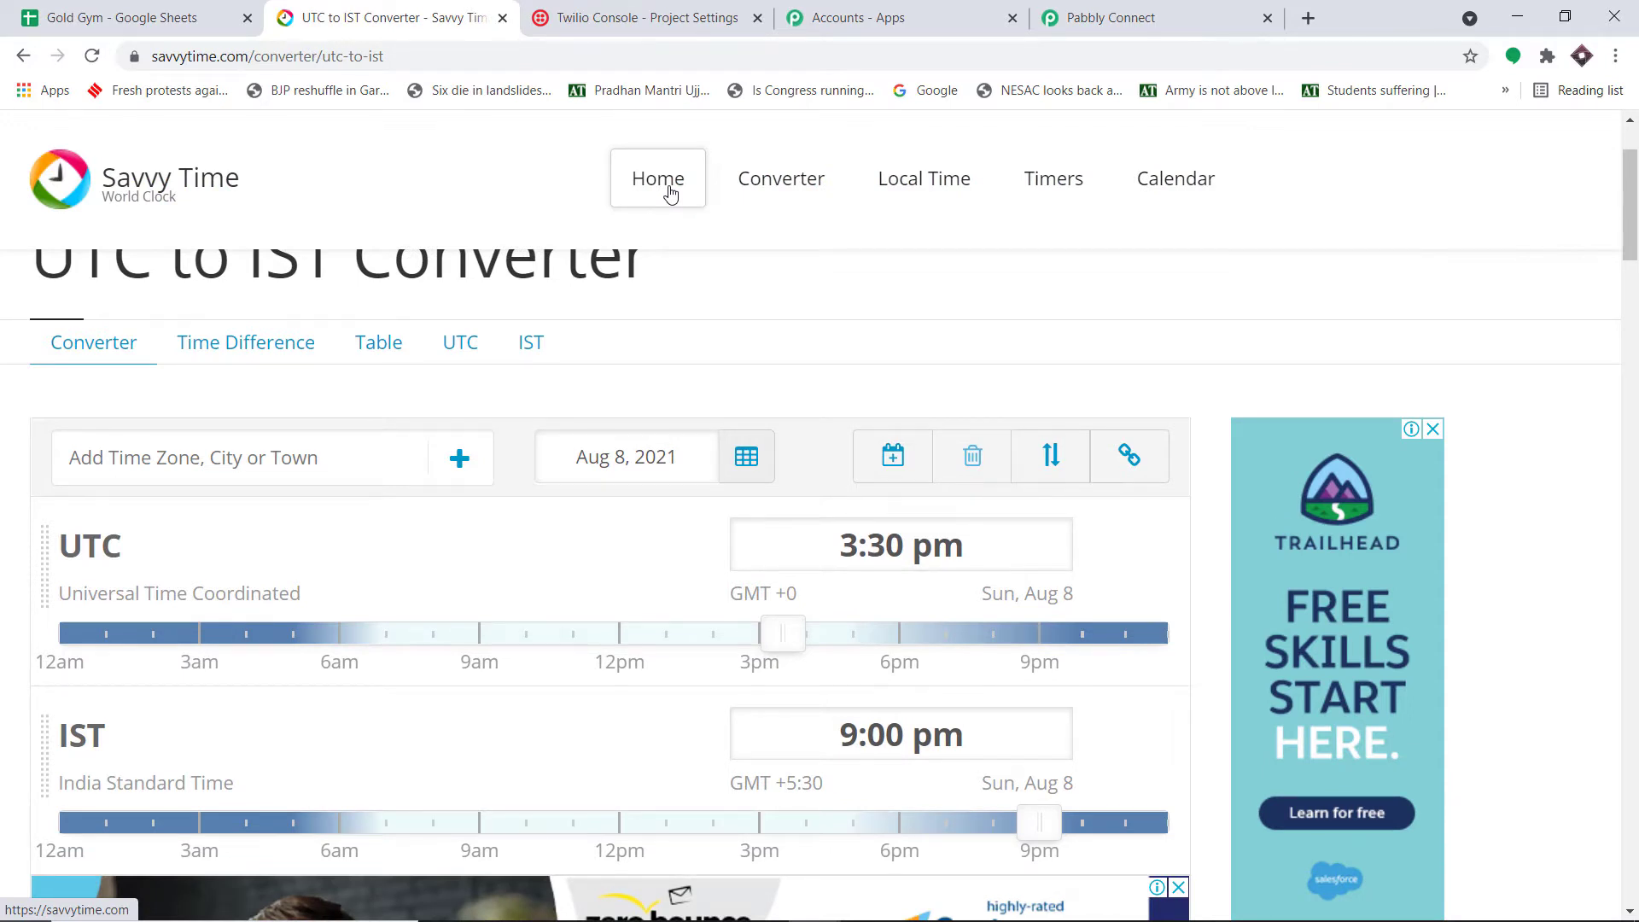
scroll(670, 195, up, 2)
drag(350, 402, 247, 401)
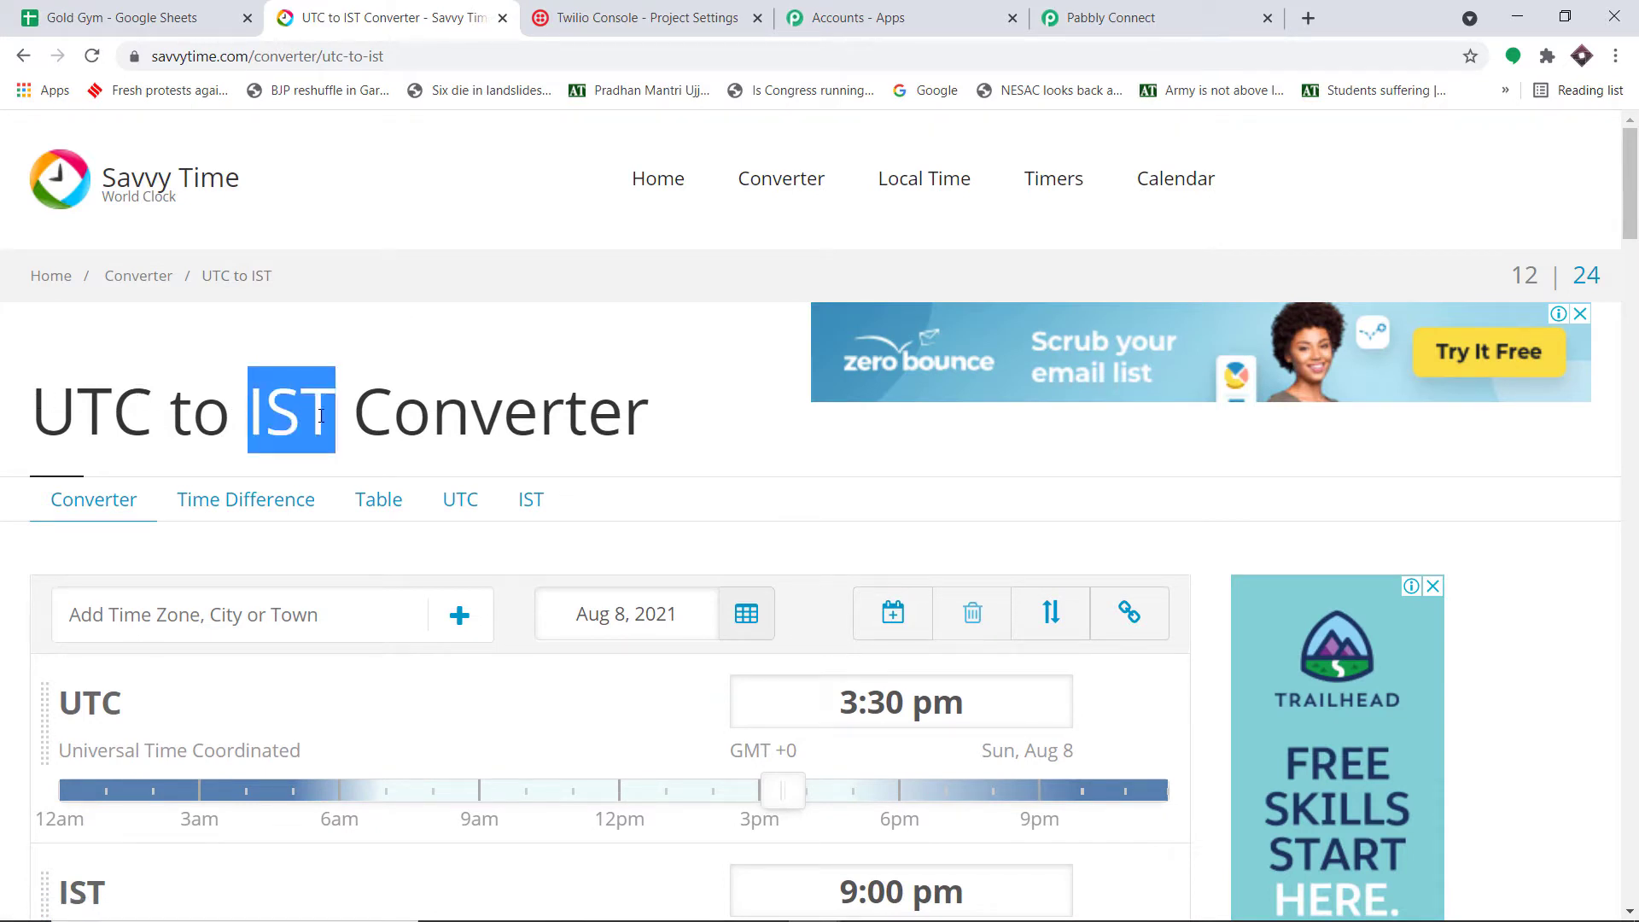
Step: Set the IST time to 9:00 am in the converter to look up the matching UTC time
scroll(402, 418, down, 4)
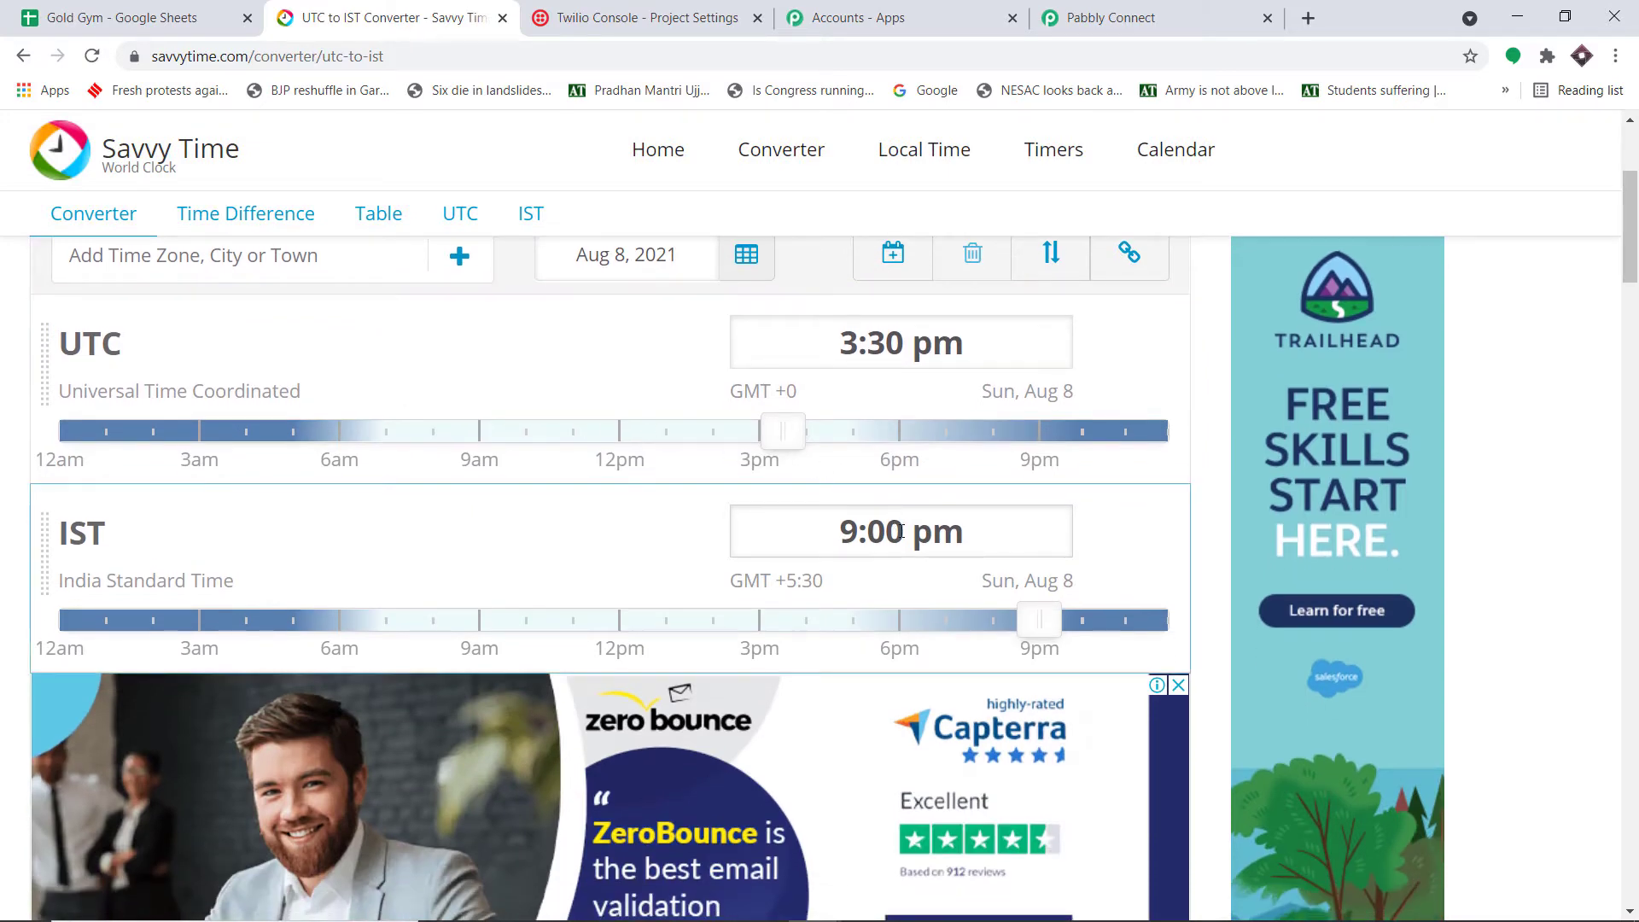
click(904, 534)
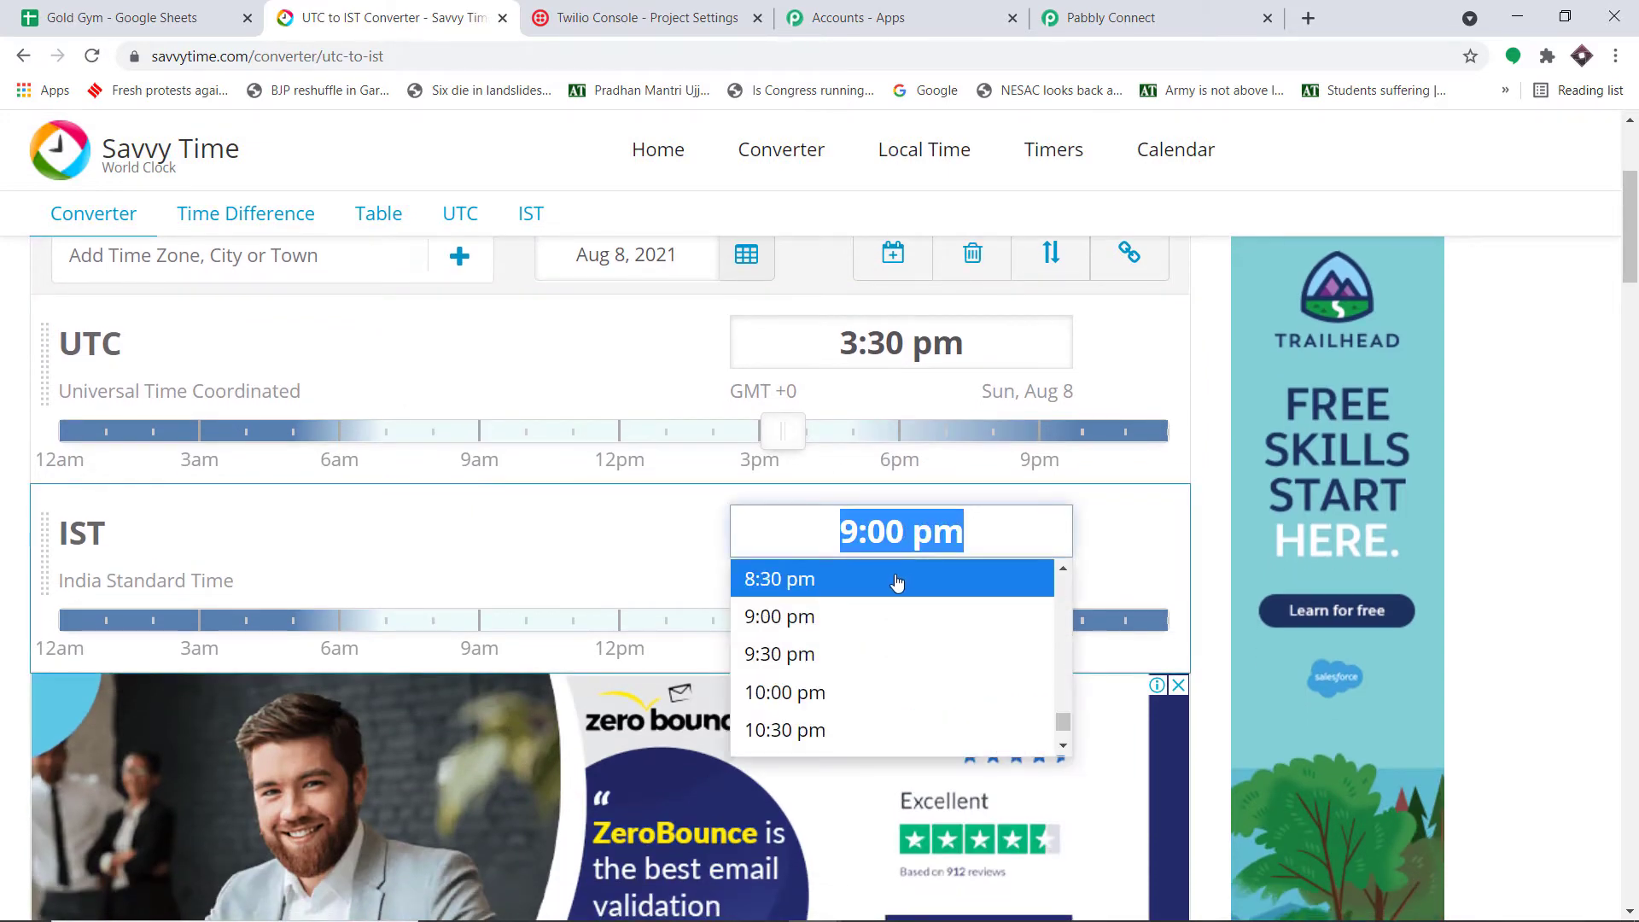
scroll(887, 589, up, 3)
scroll(884, 600, down, 2)
scroll(871, 608, up, 15)
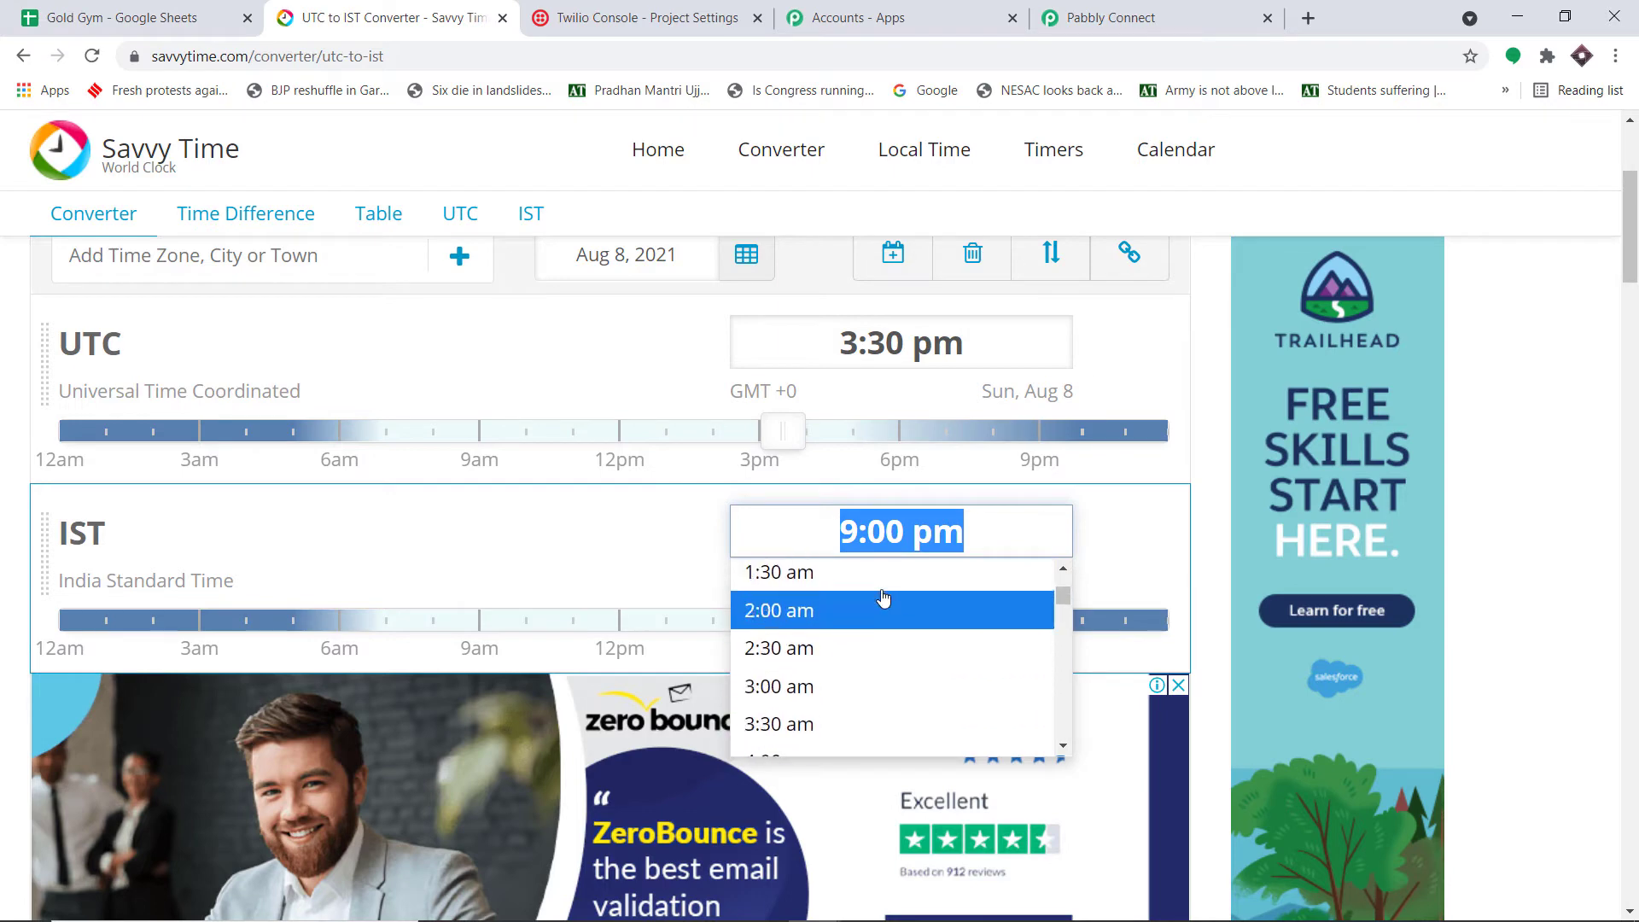
scroll(862, 615, down, 4)
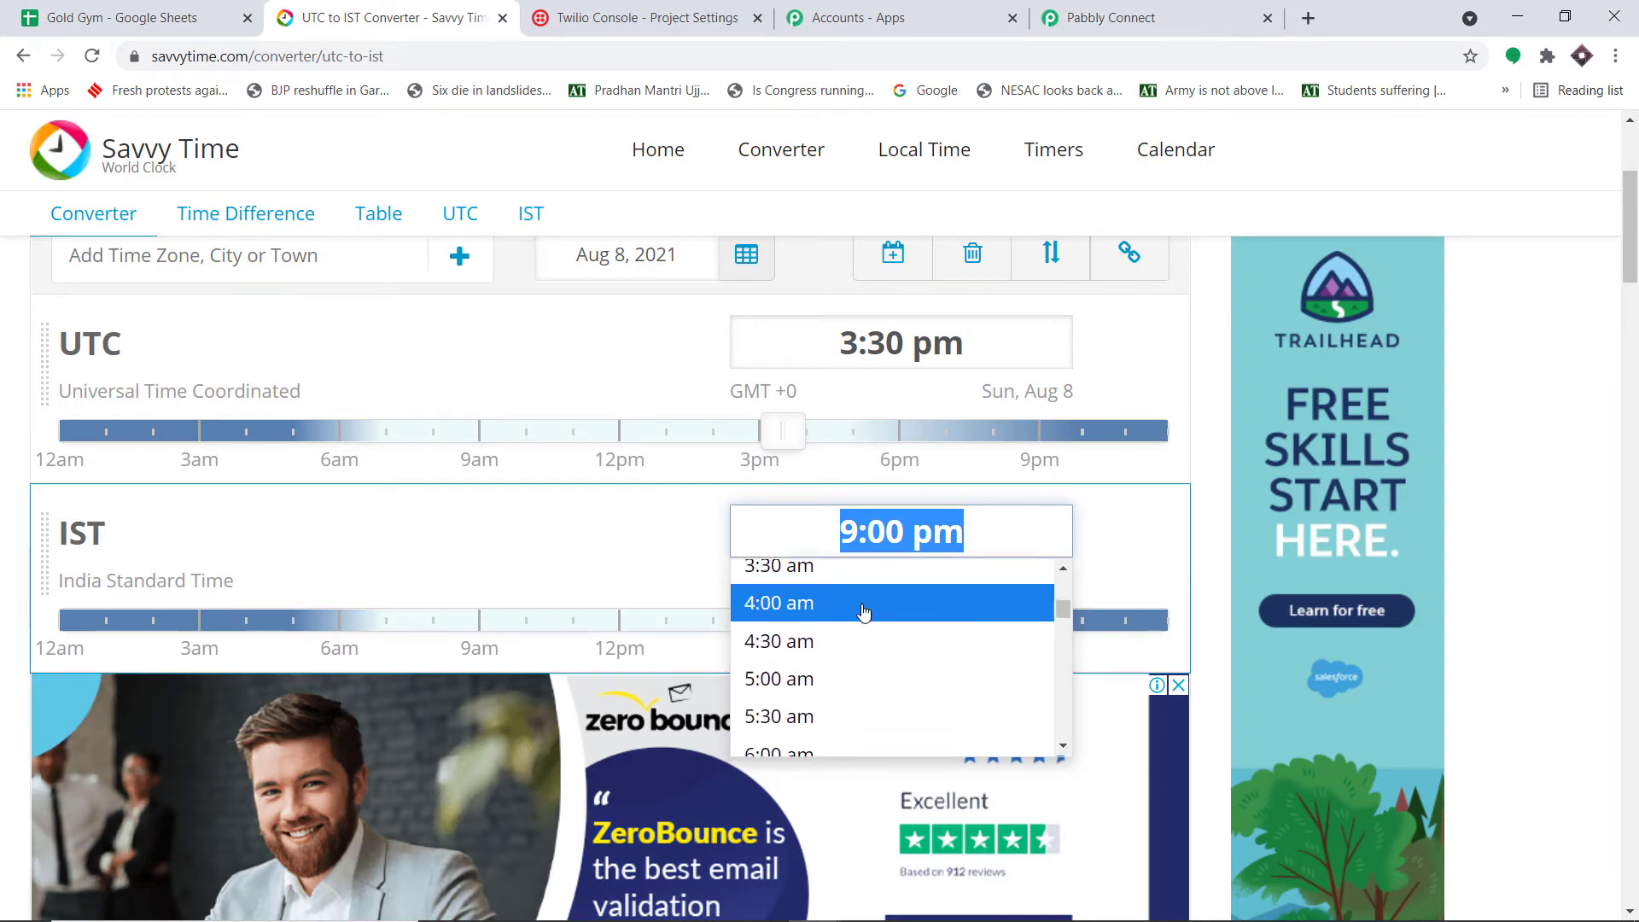
scroll(853, 629, down, 2)
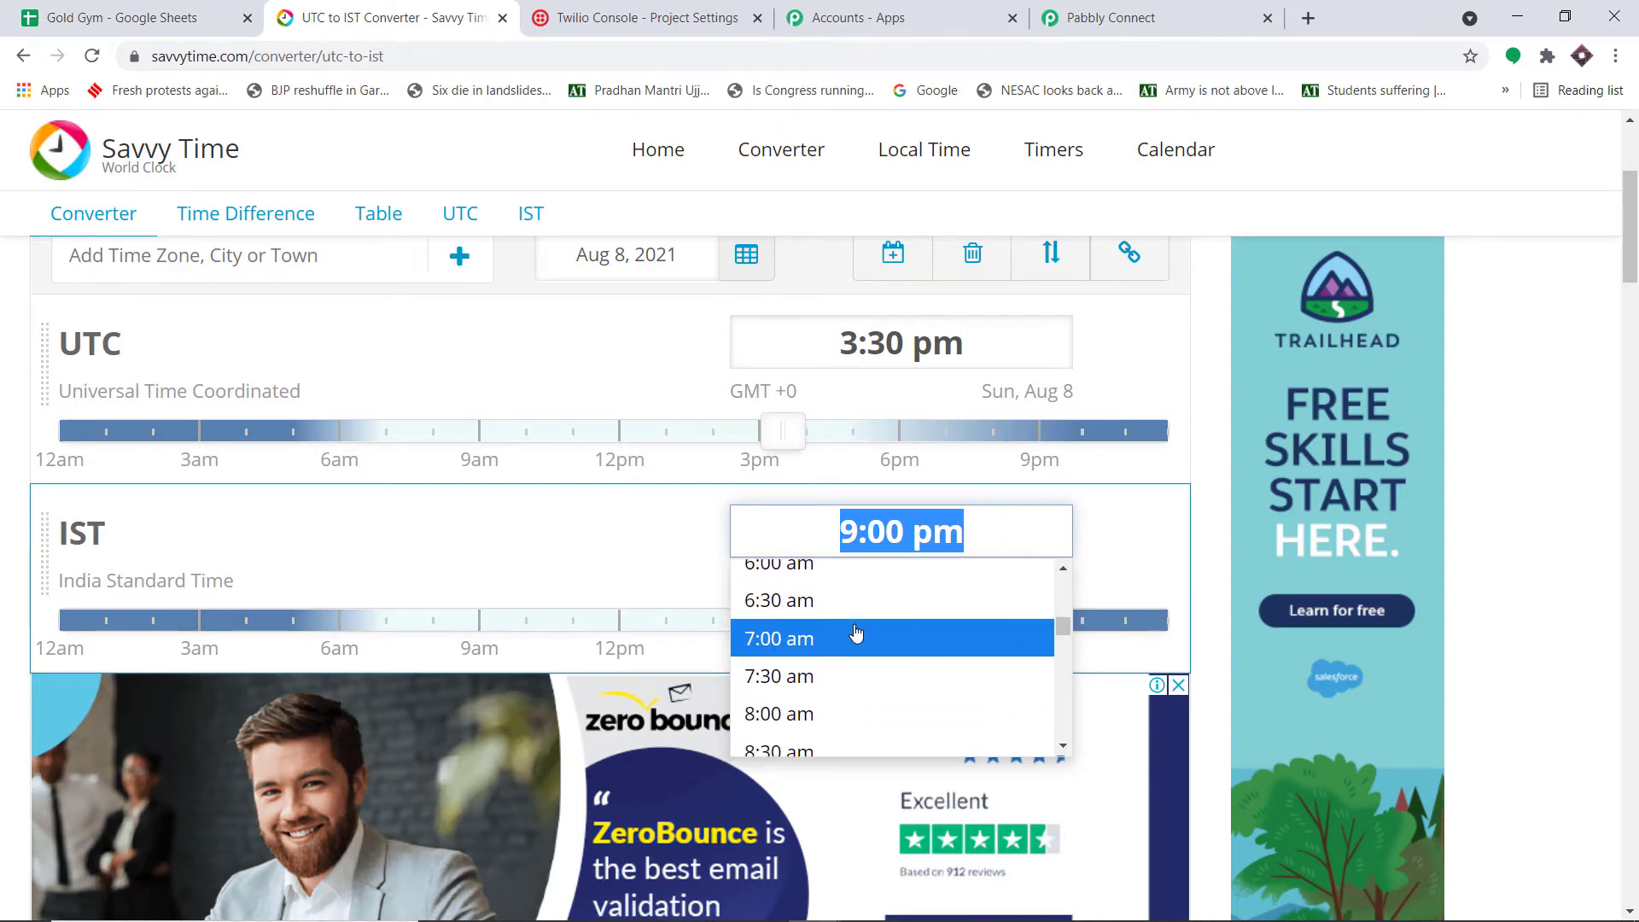
scroll(853, 629, down, 2)
click(851, 635)
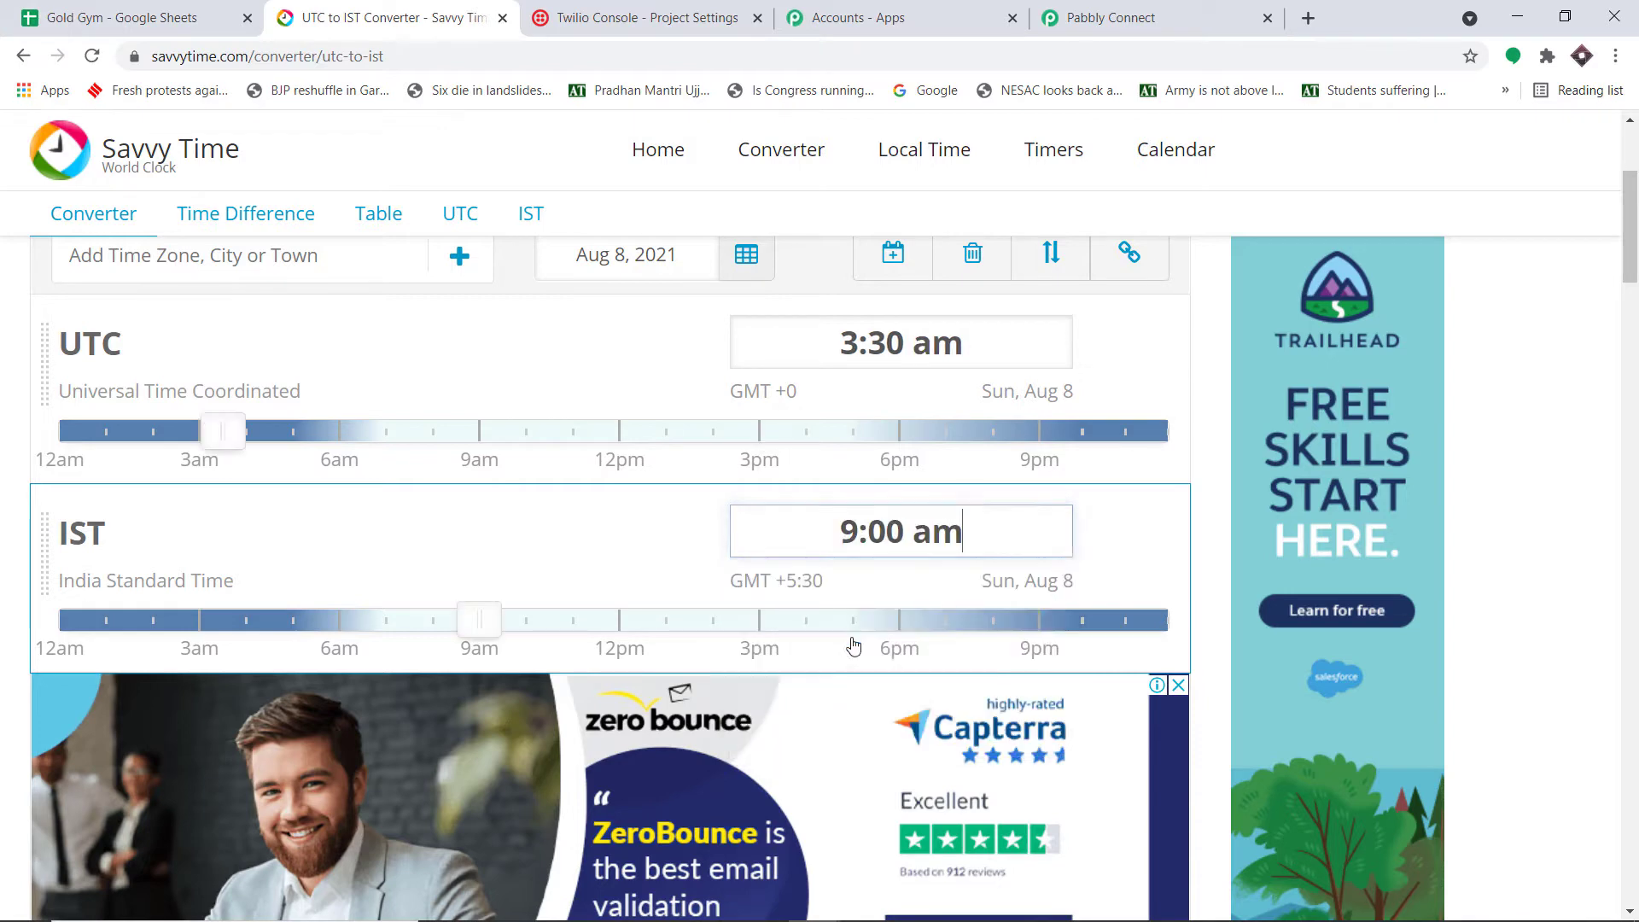
click(880, 343)
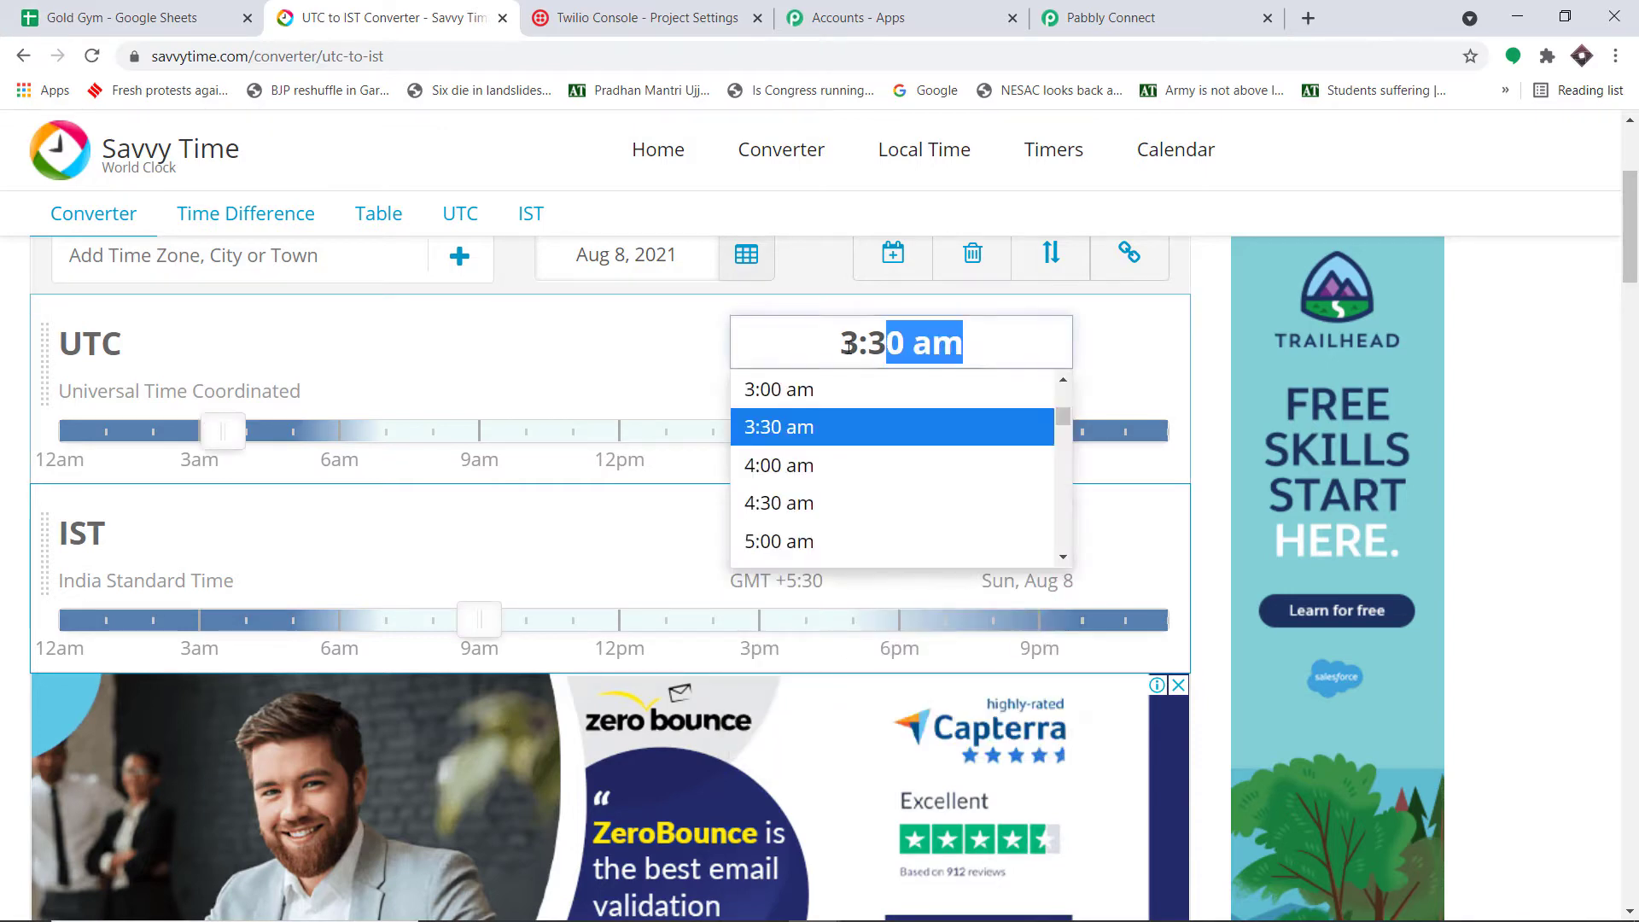
click(903, 343)
Step: Return to the Pabbly Connect workflow and set the Schedule trigger's time to 03:30
click(1110, 18)
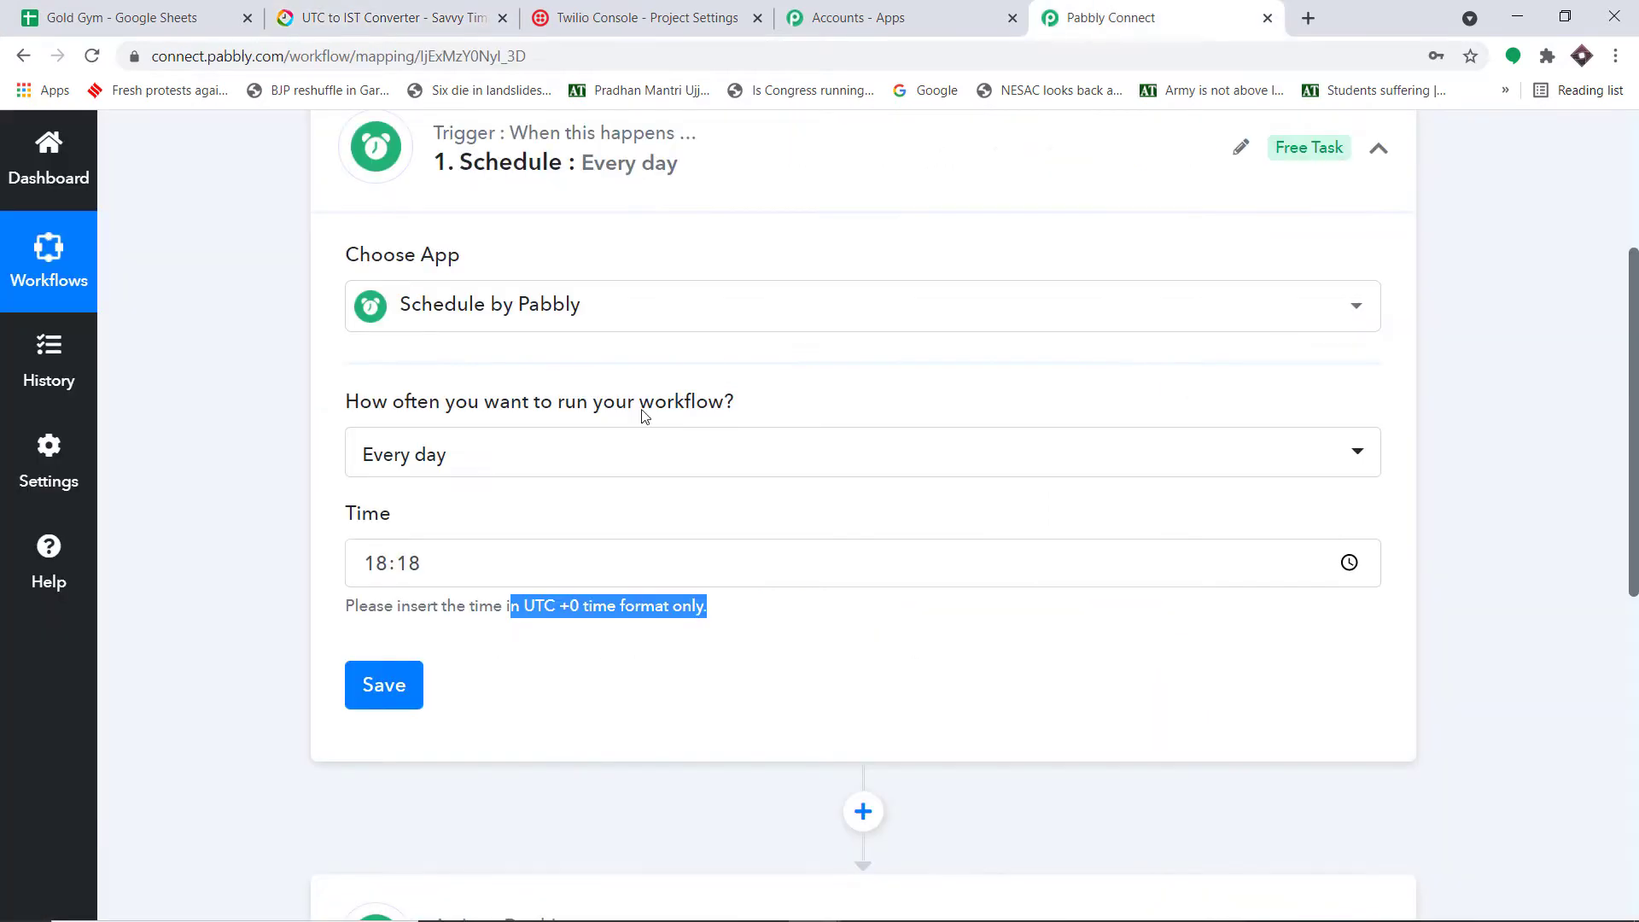
click(385, 569)
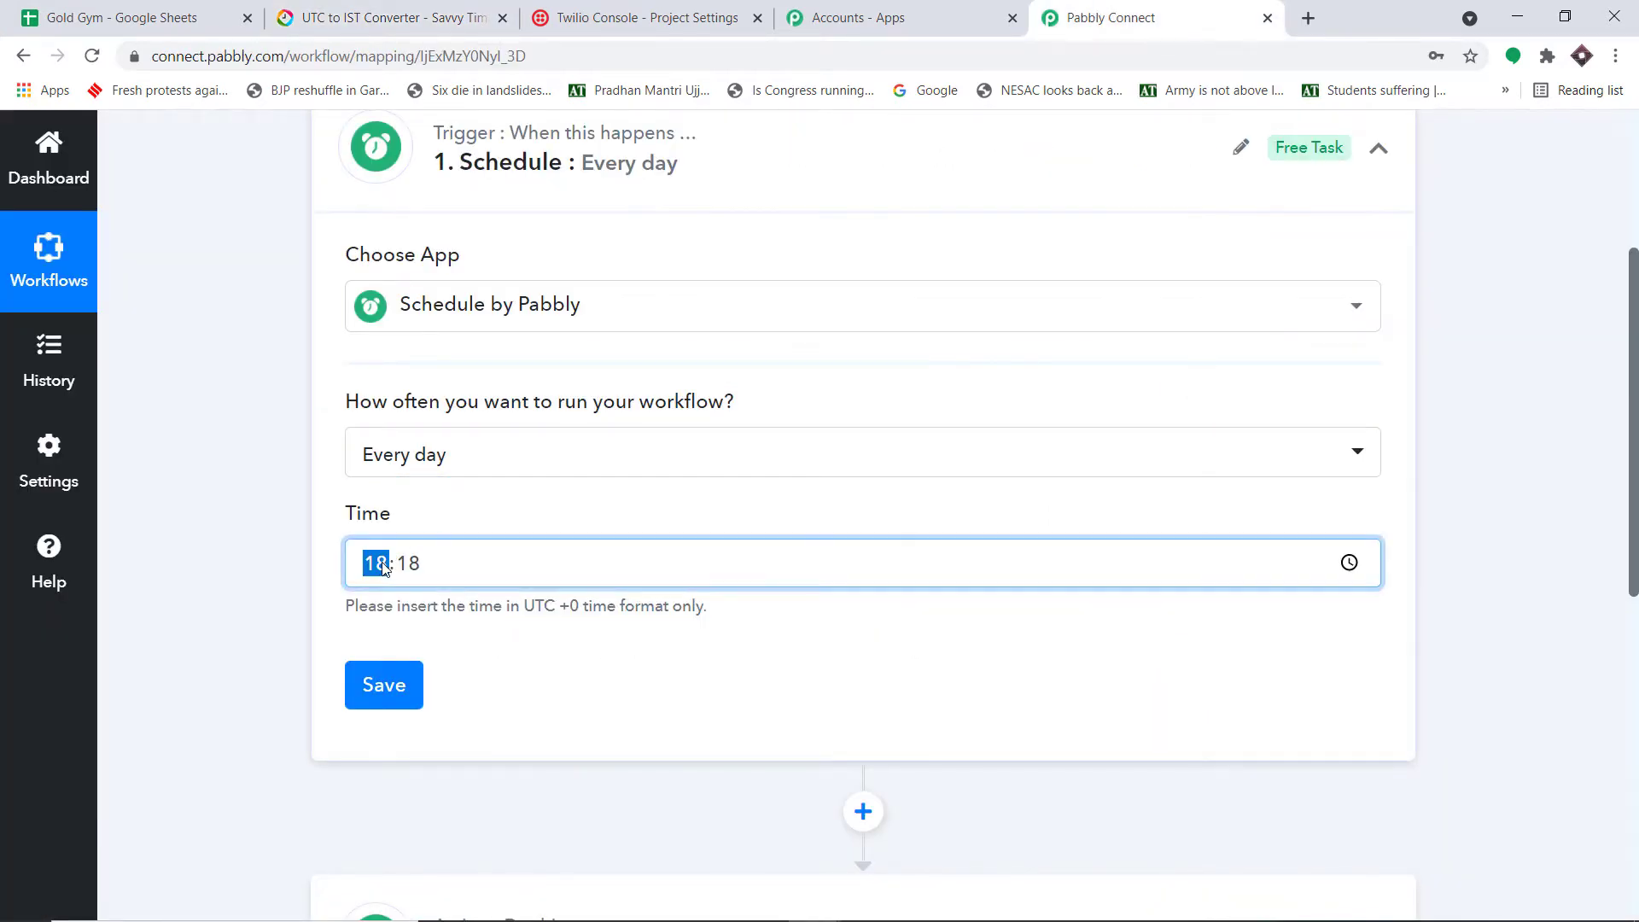
key(BackSpace)
text(03:30330)
click(228, 484)
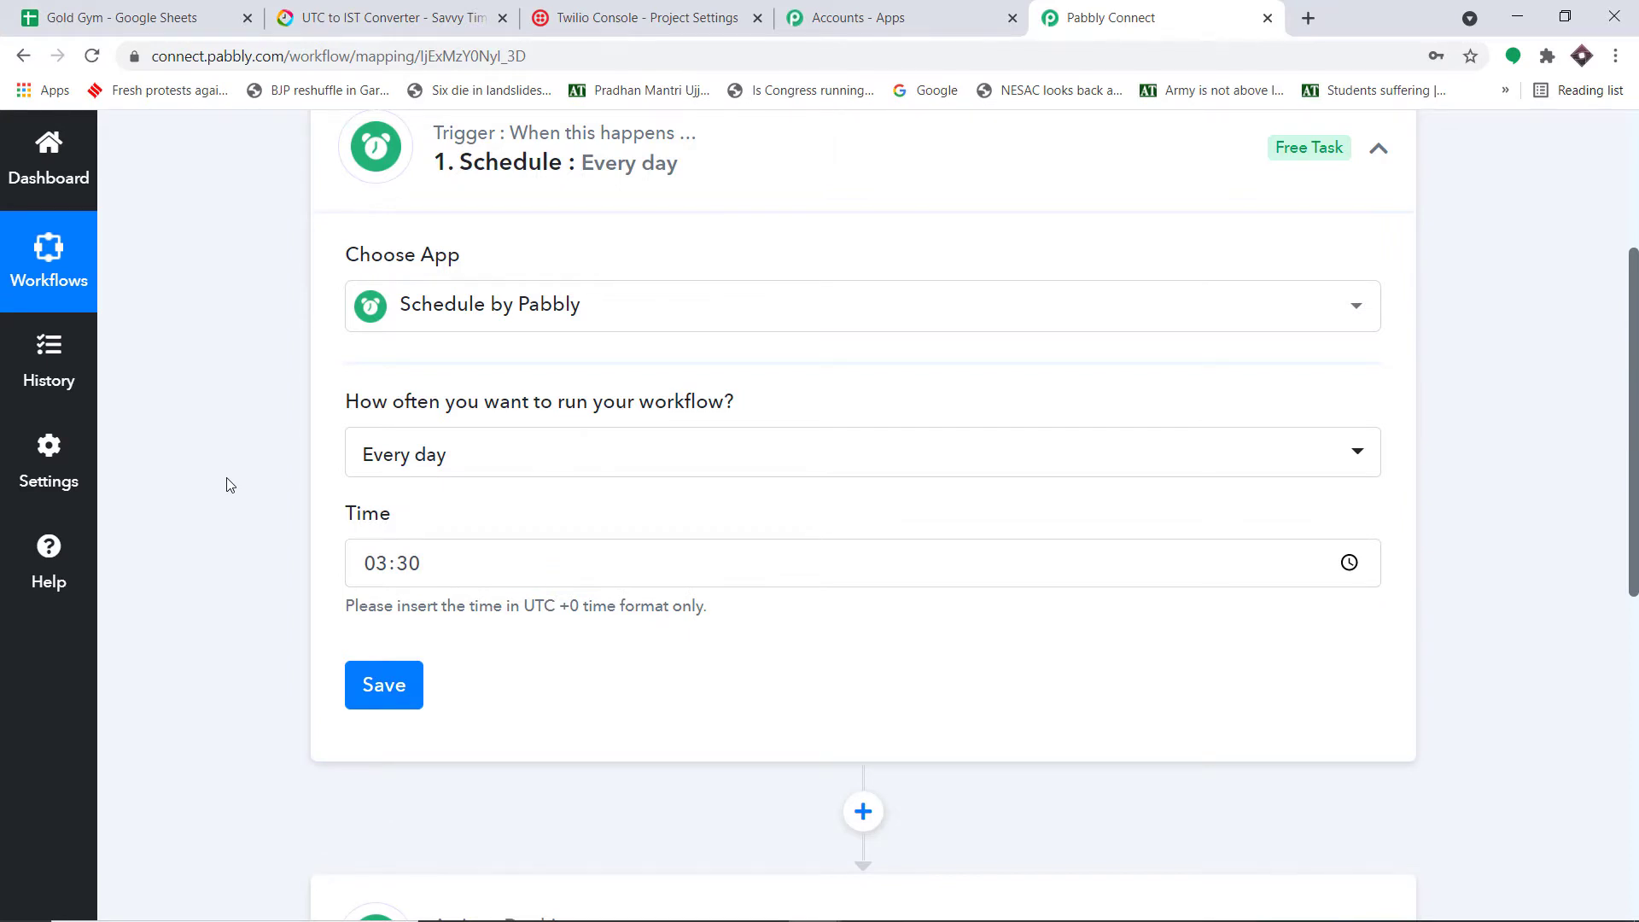
Step: Switch back to the Savvy Time converter and look up the UTC equivalent of 11:00 am IST
click(393, 18)
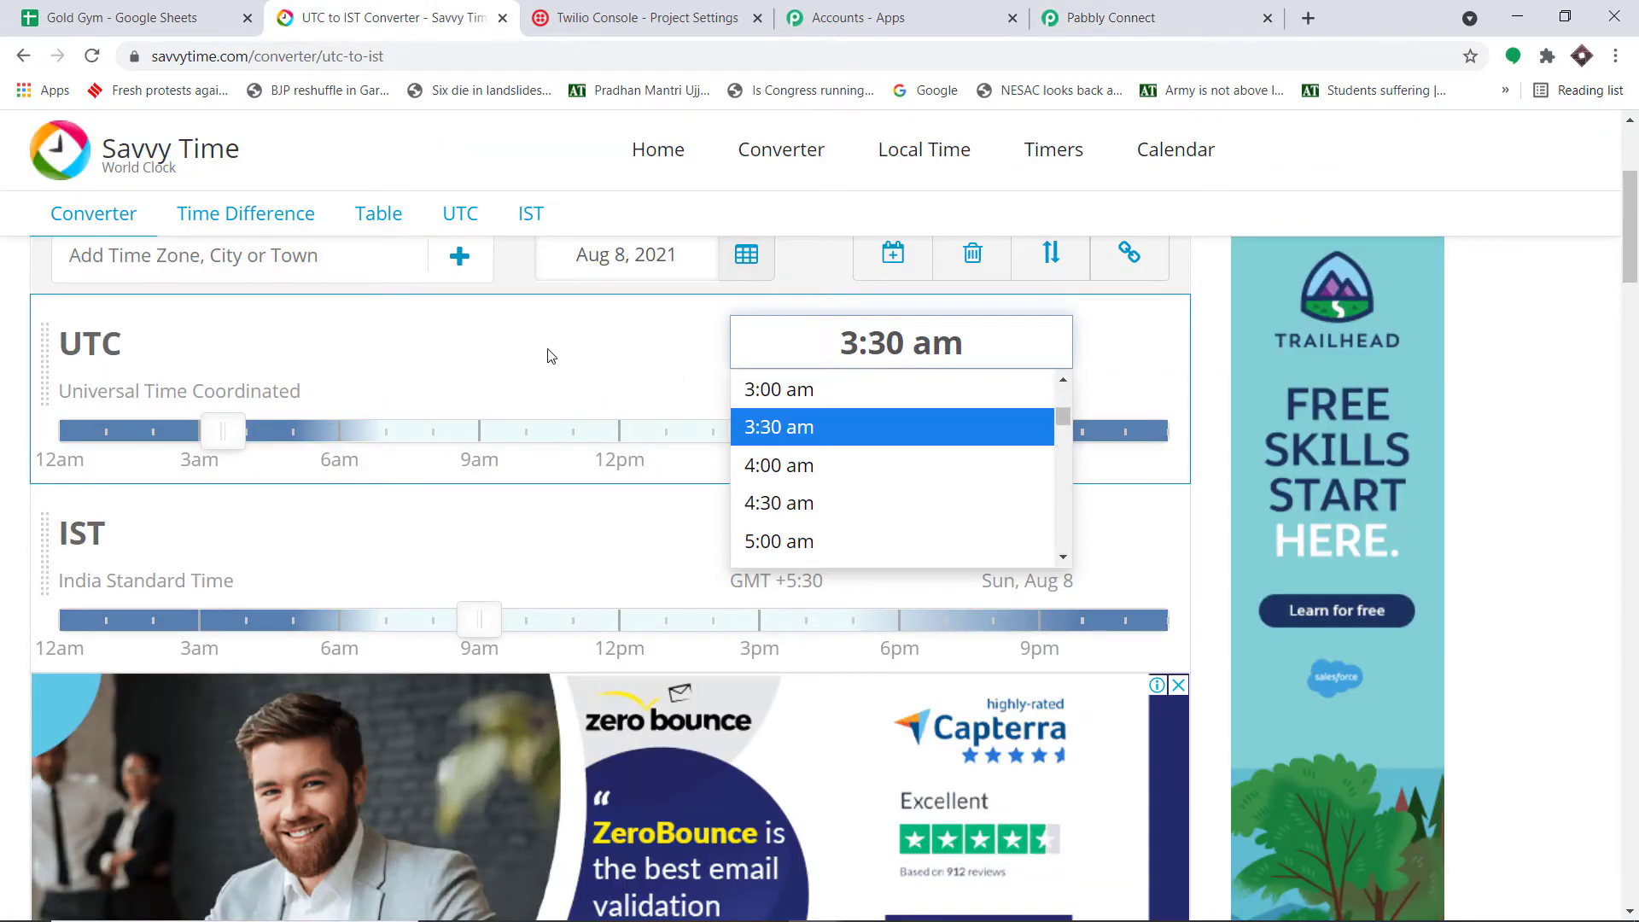
click(820, 463)
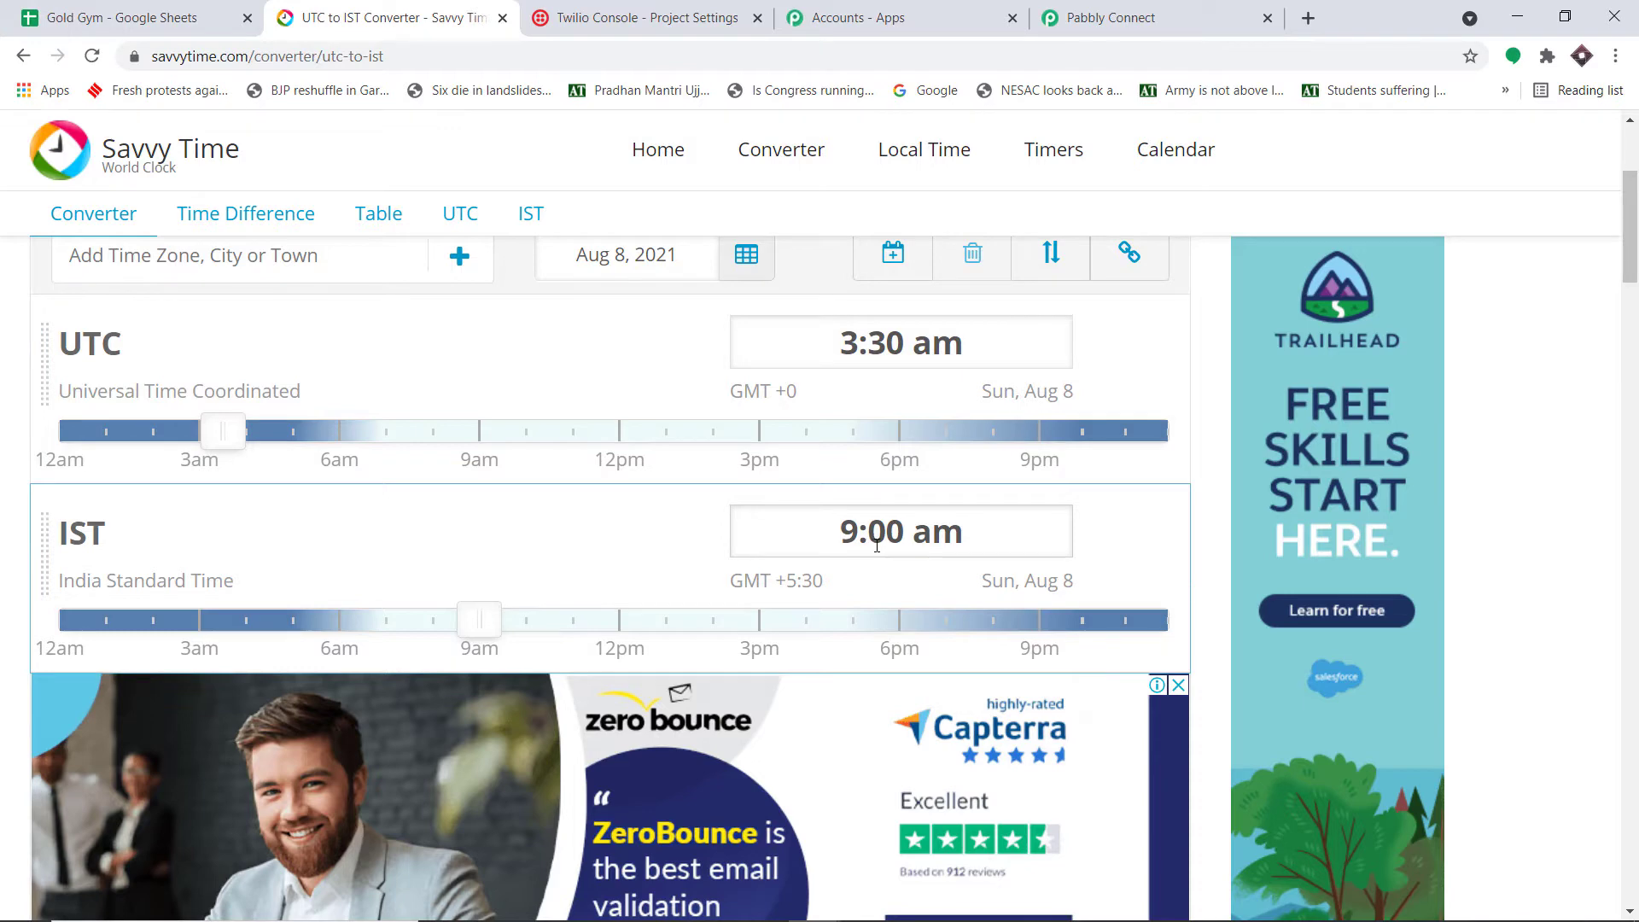
click(854, 527)
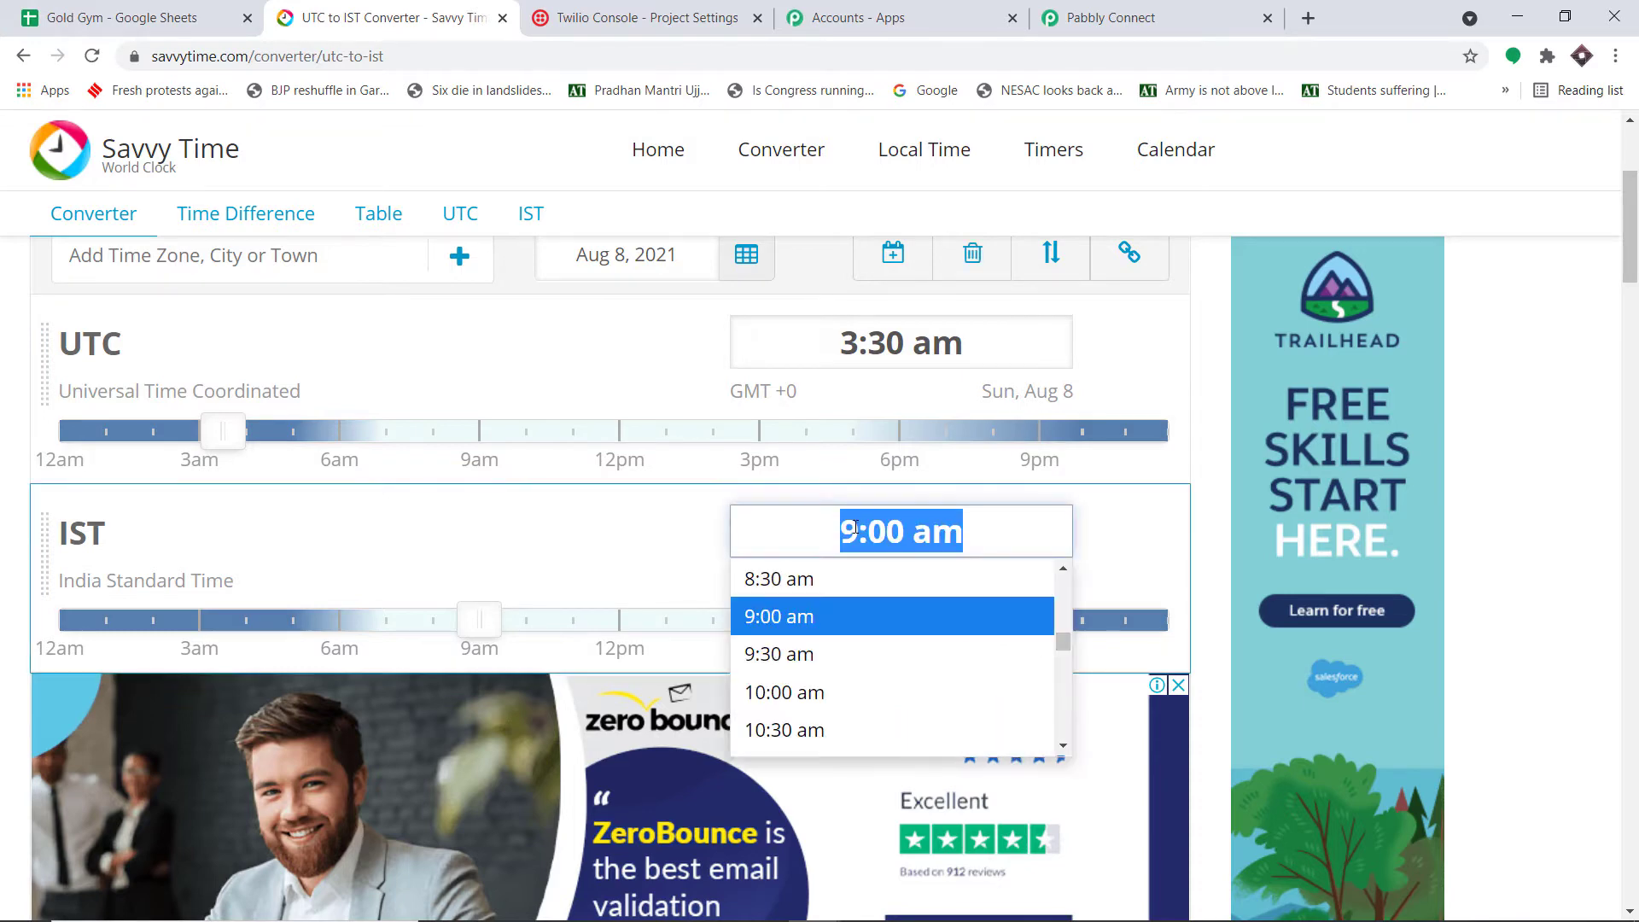
text(11)
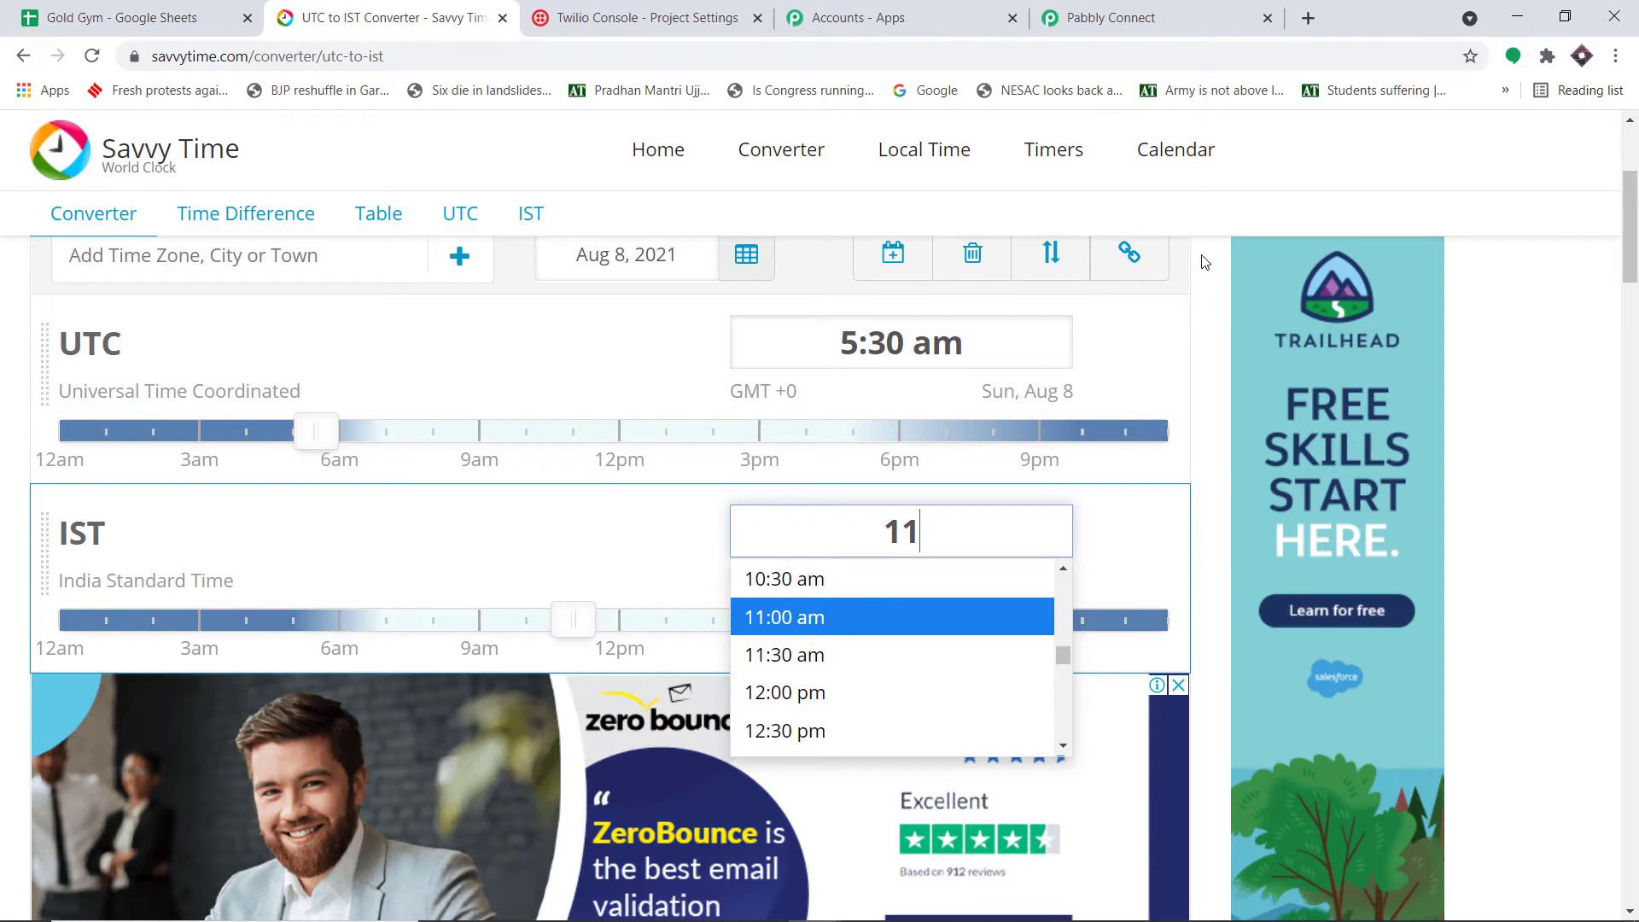
Step: Return to the Pabbly Connect workflow and save the daily Schedule trigger
click(1200, 9)
click(404, 682)
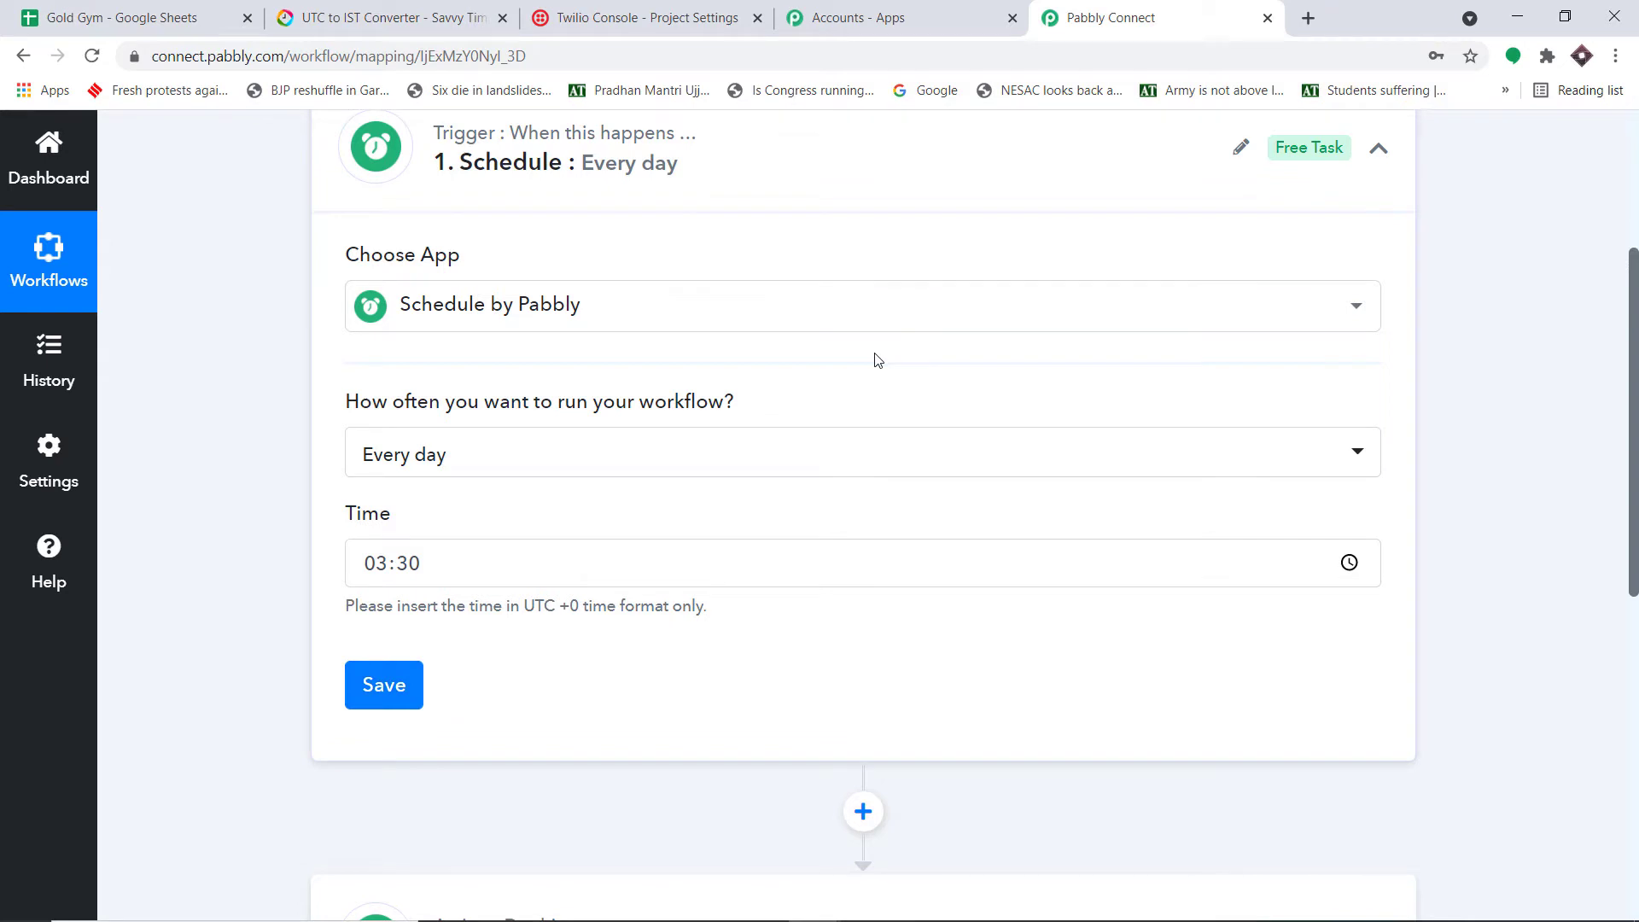
scroll(877, 359, down, 4)
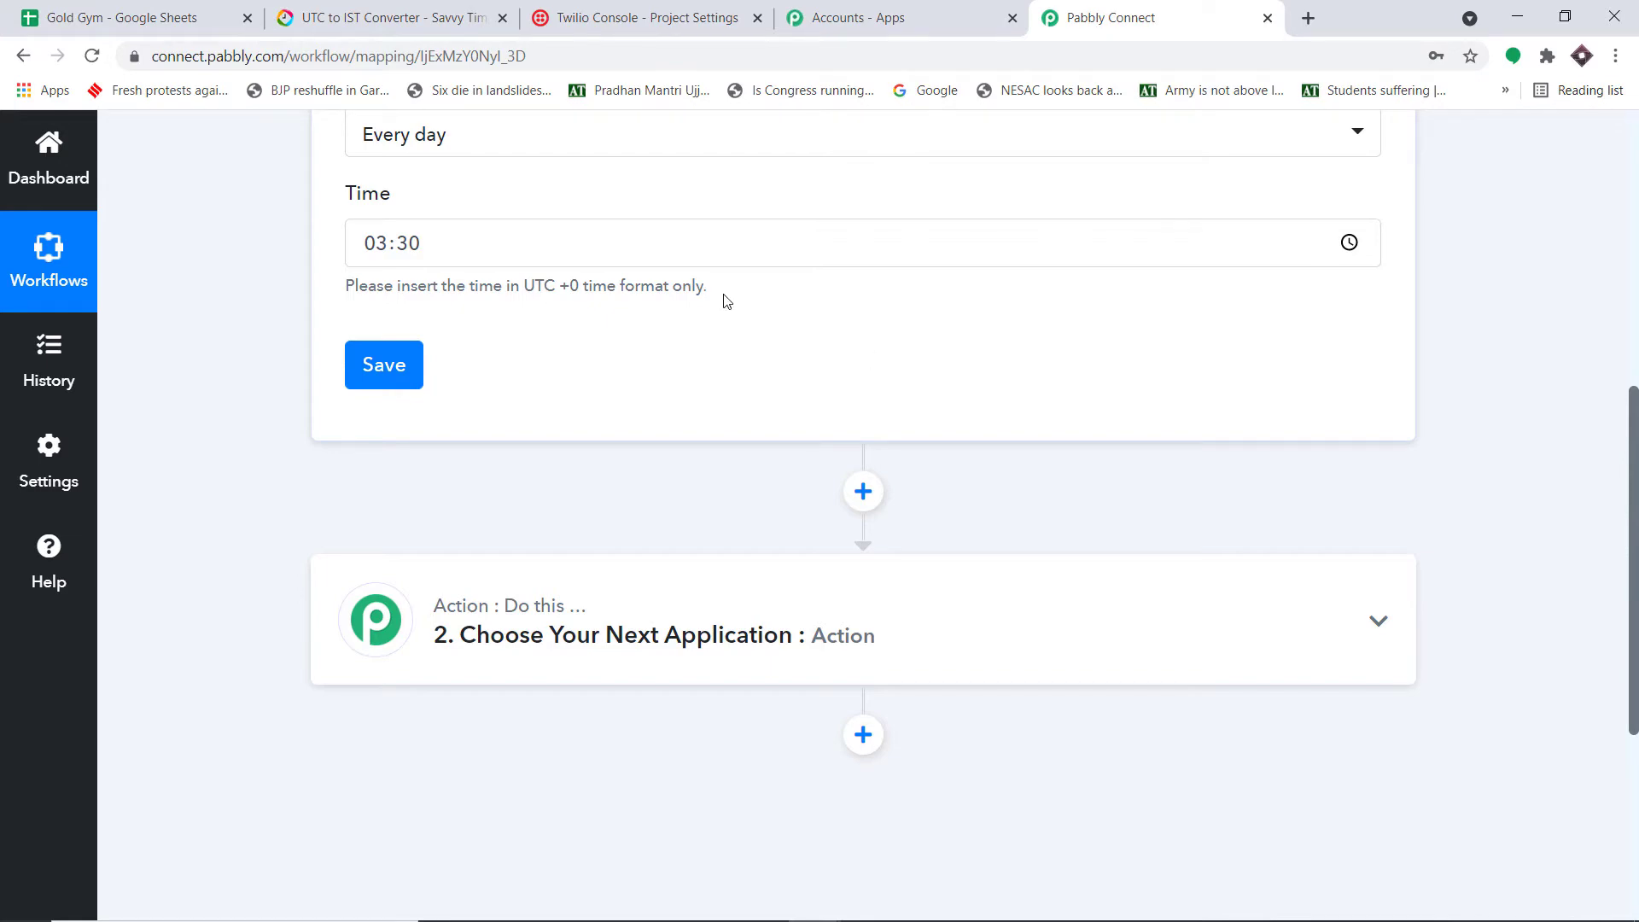
Step: Switch to the Gold Gym sheet and highlight all member rows in A2:C15 to review the data
click(119, 13)
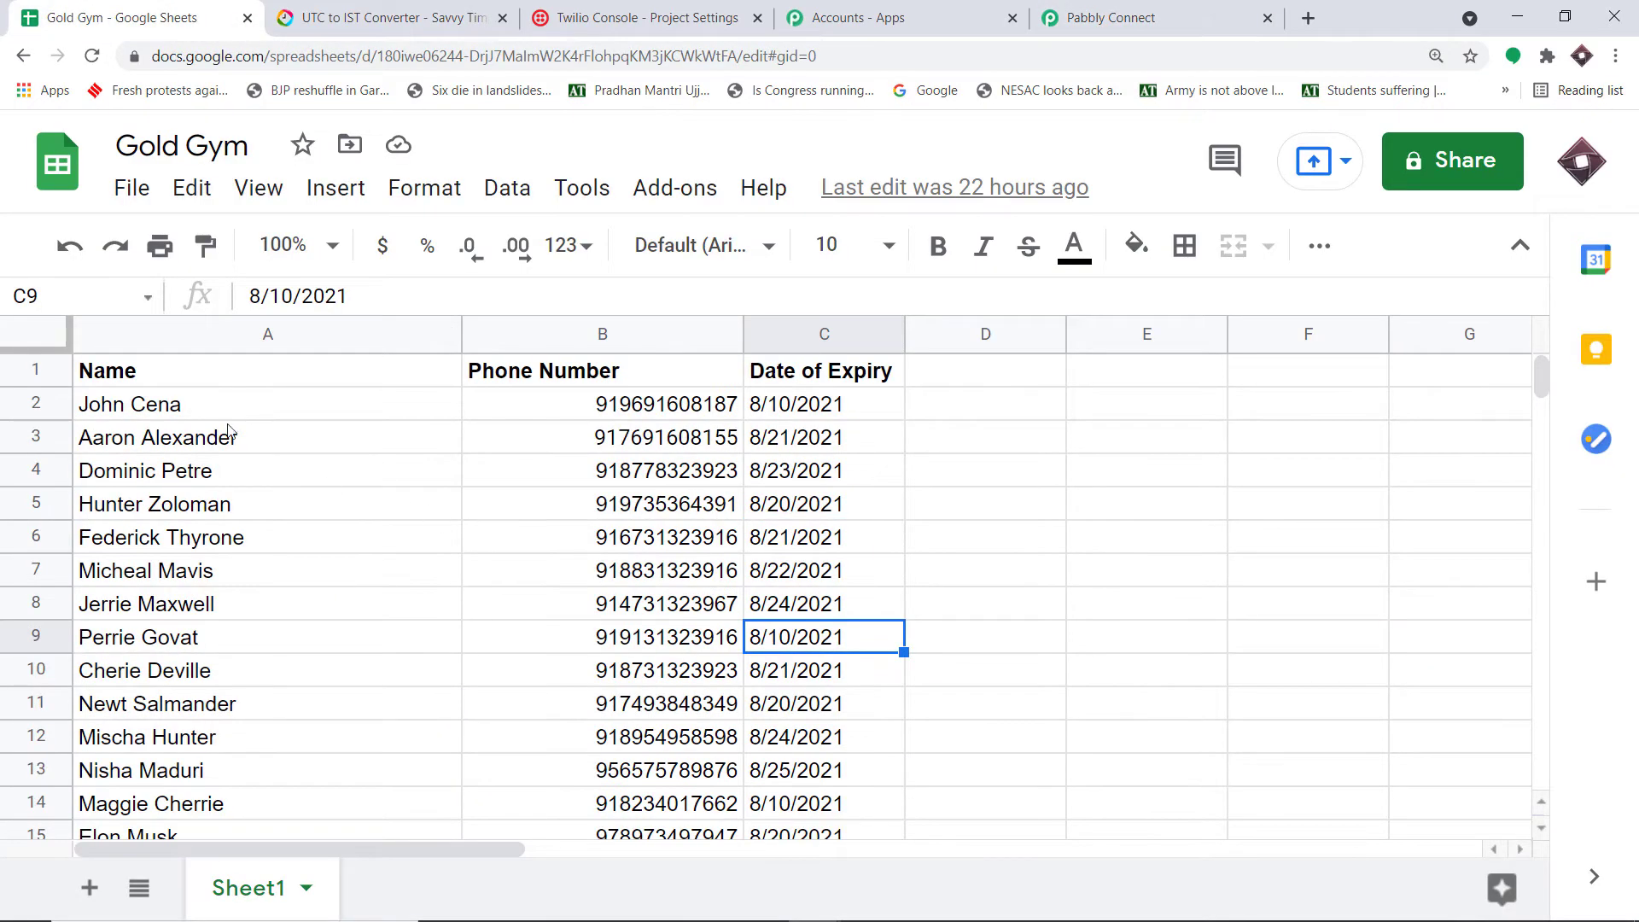
drag(110, 405, 833, 615)
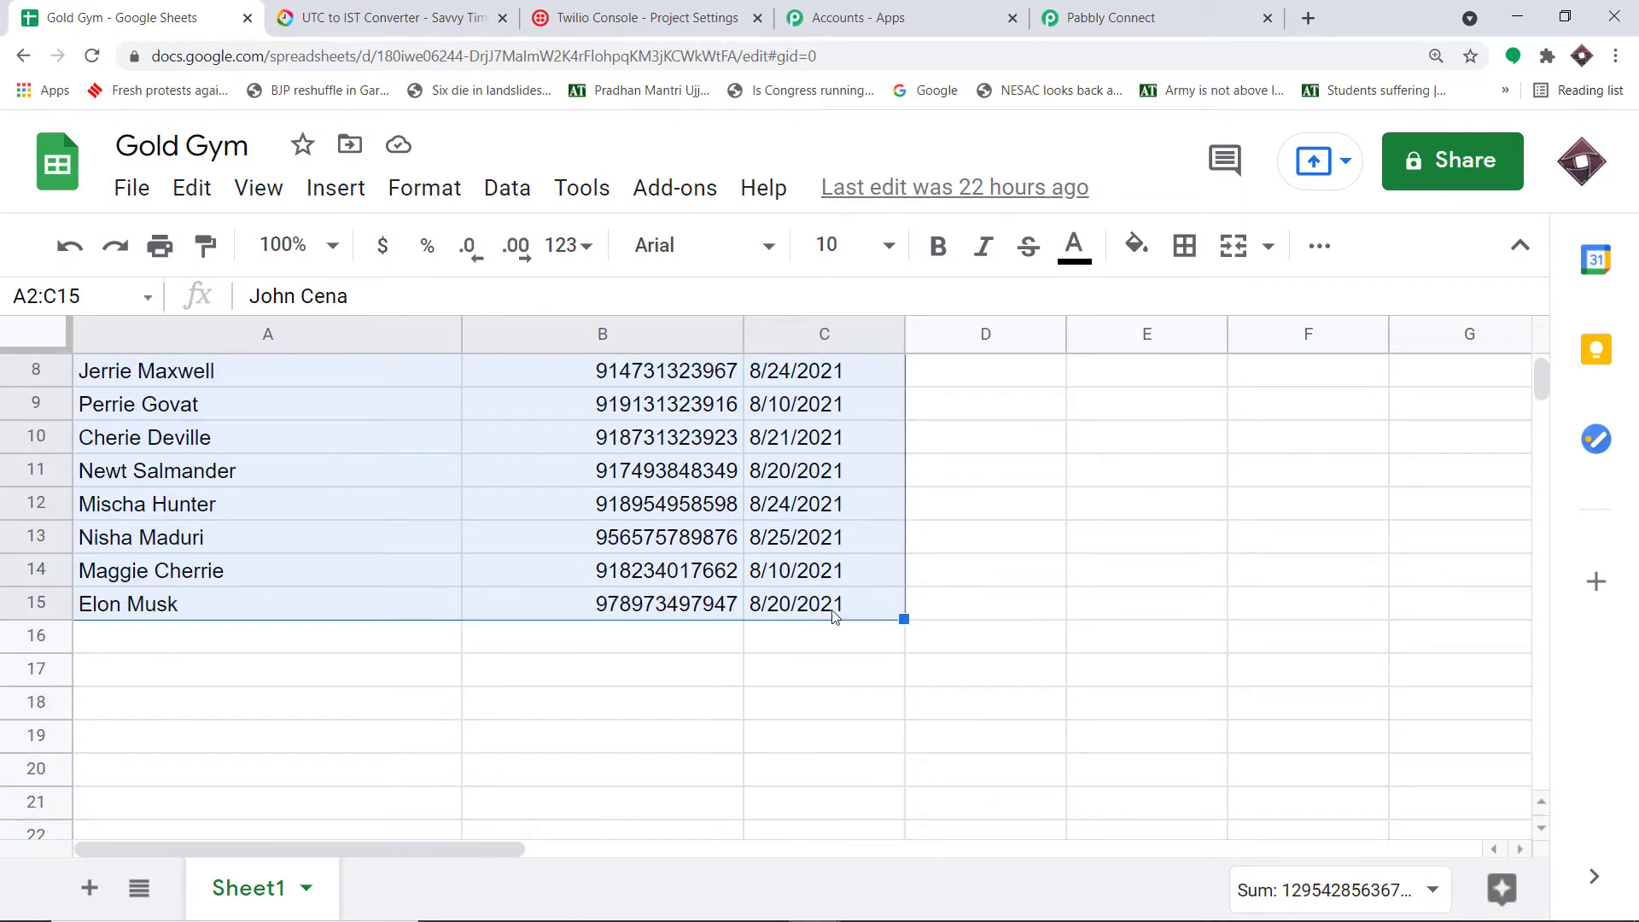
Step: Return to the Pabbly Connect workflow and choose Google Sheets as the application for the second step
click(1101, 17)
click(576, 461)
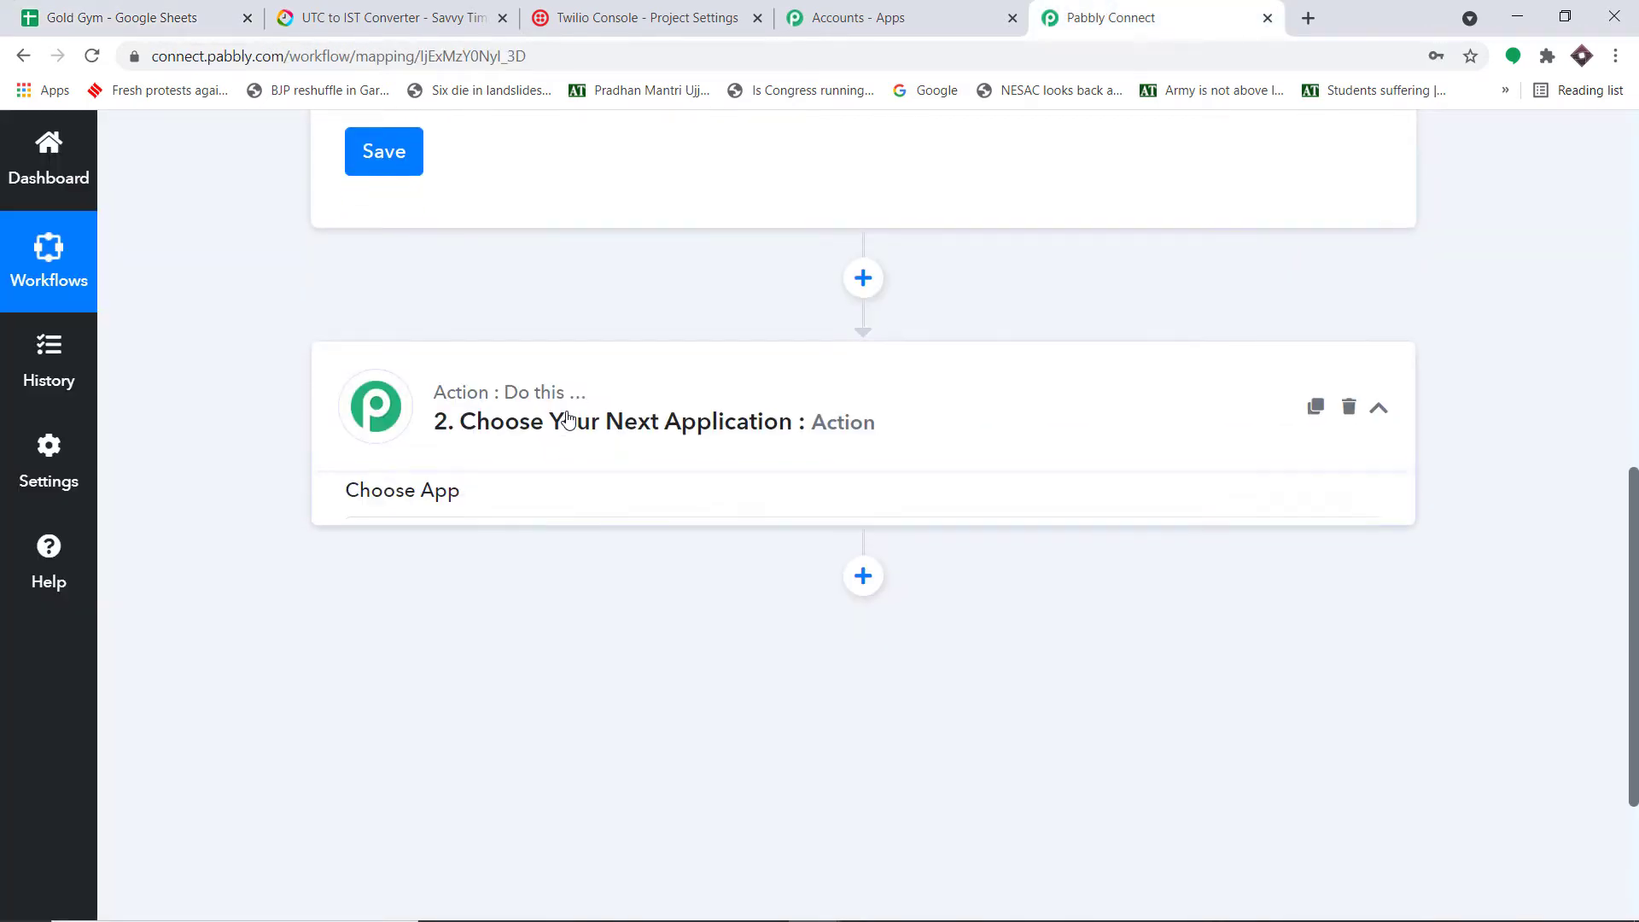
scroll(547, 452, down, 1)
click(527, 452)
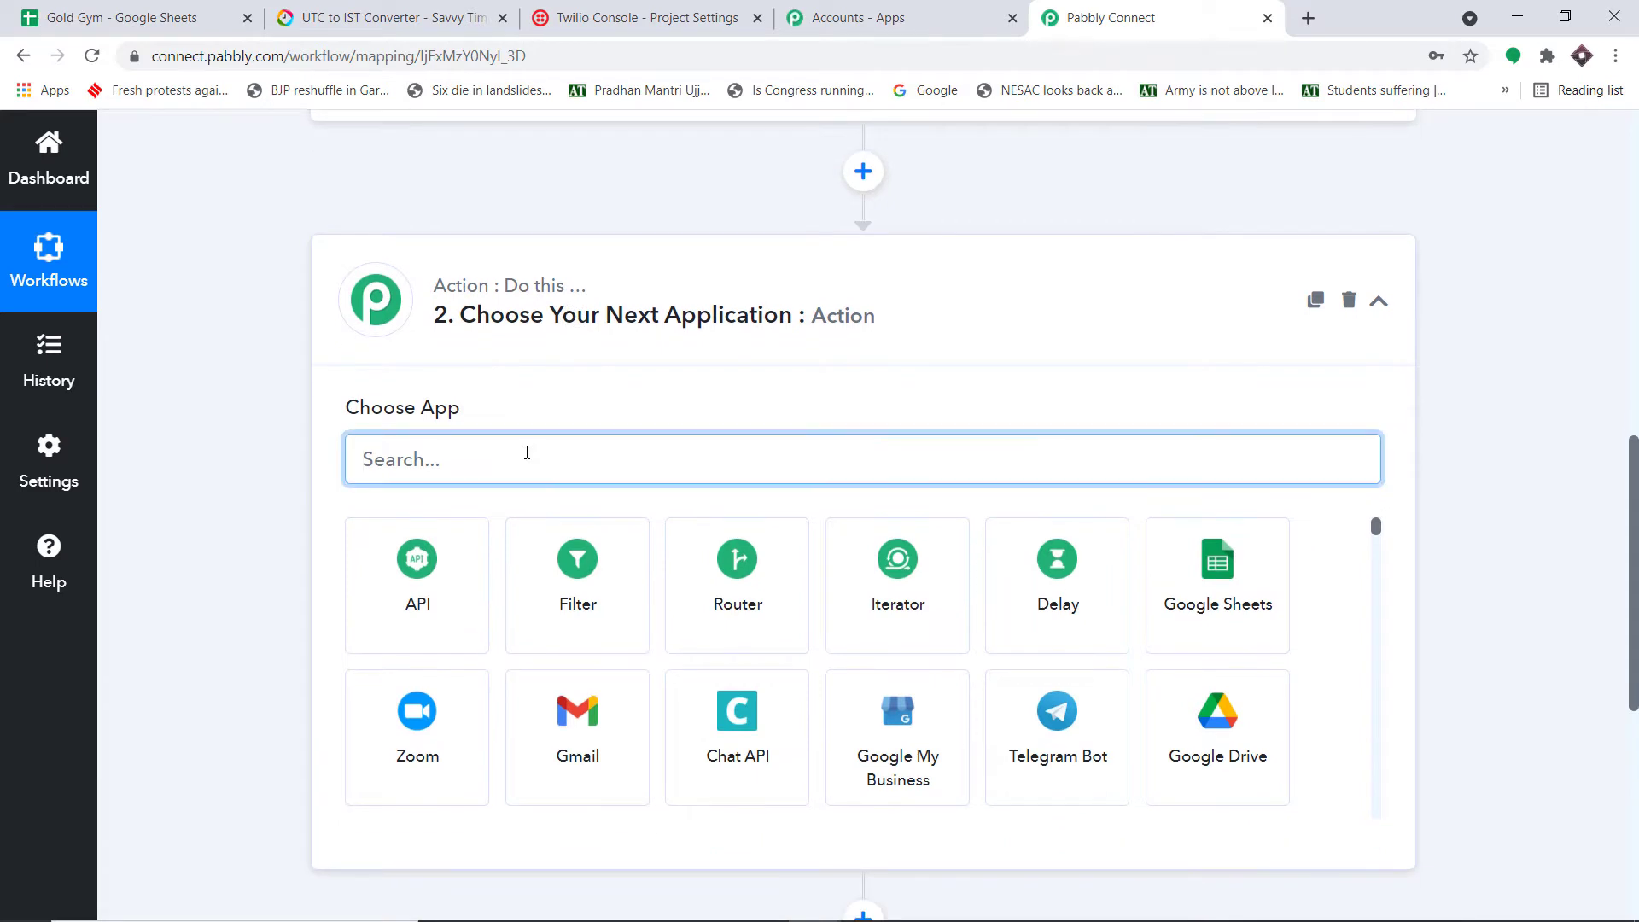
text(gd)
key(BackSpace)
text(o)
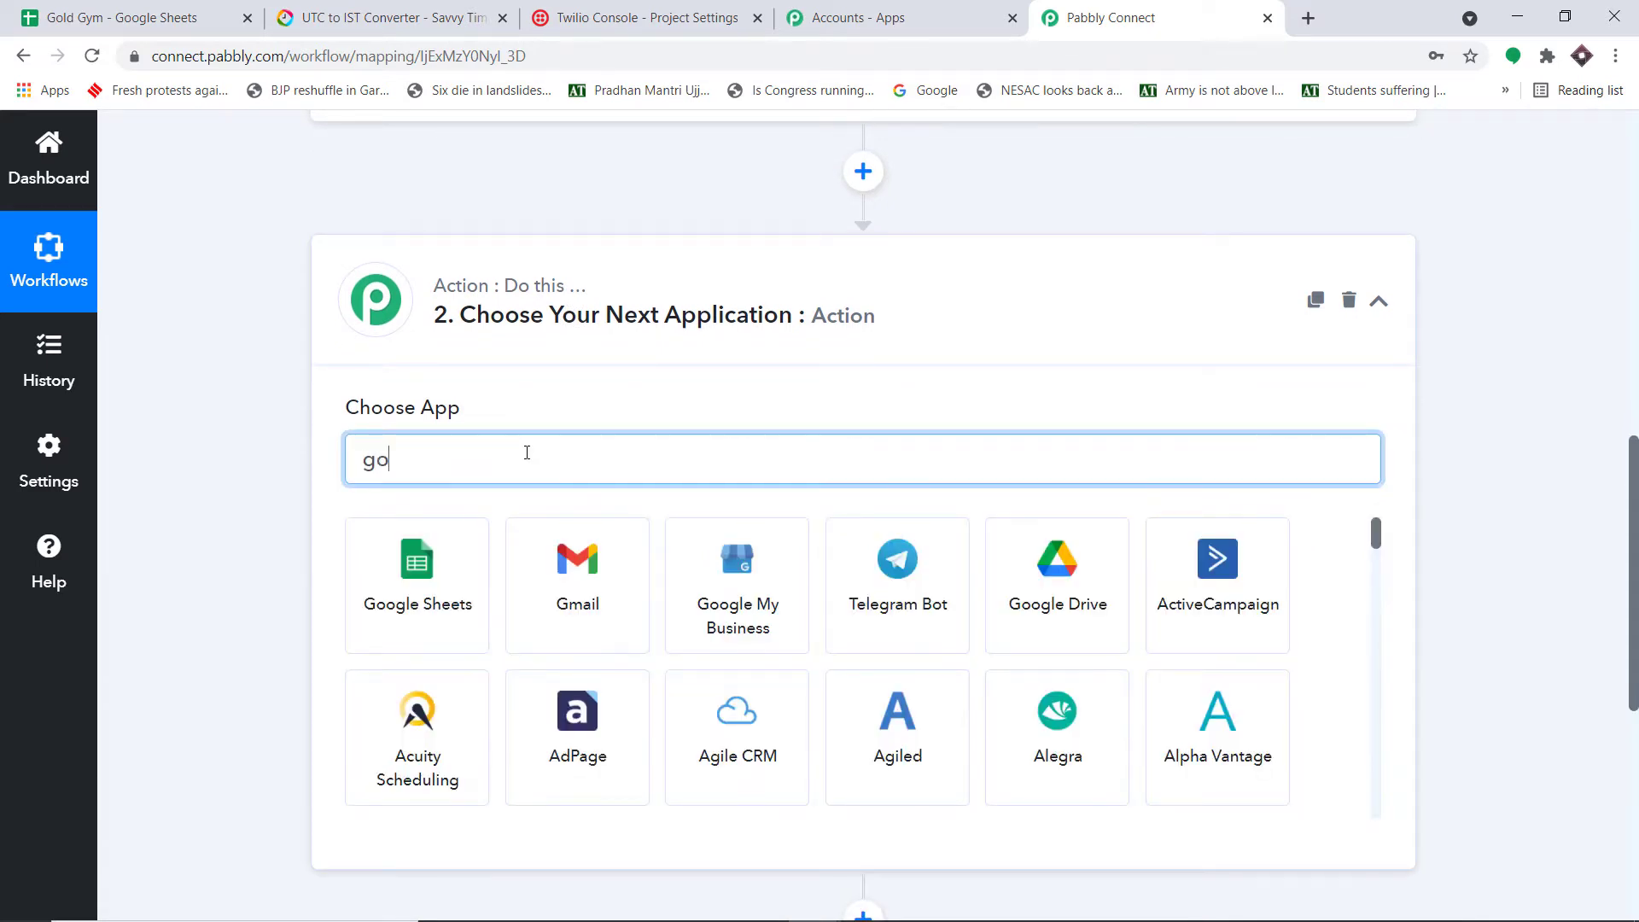
text(ogle s)
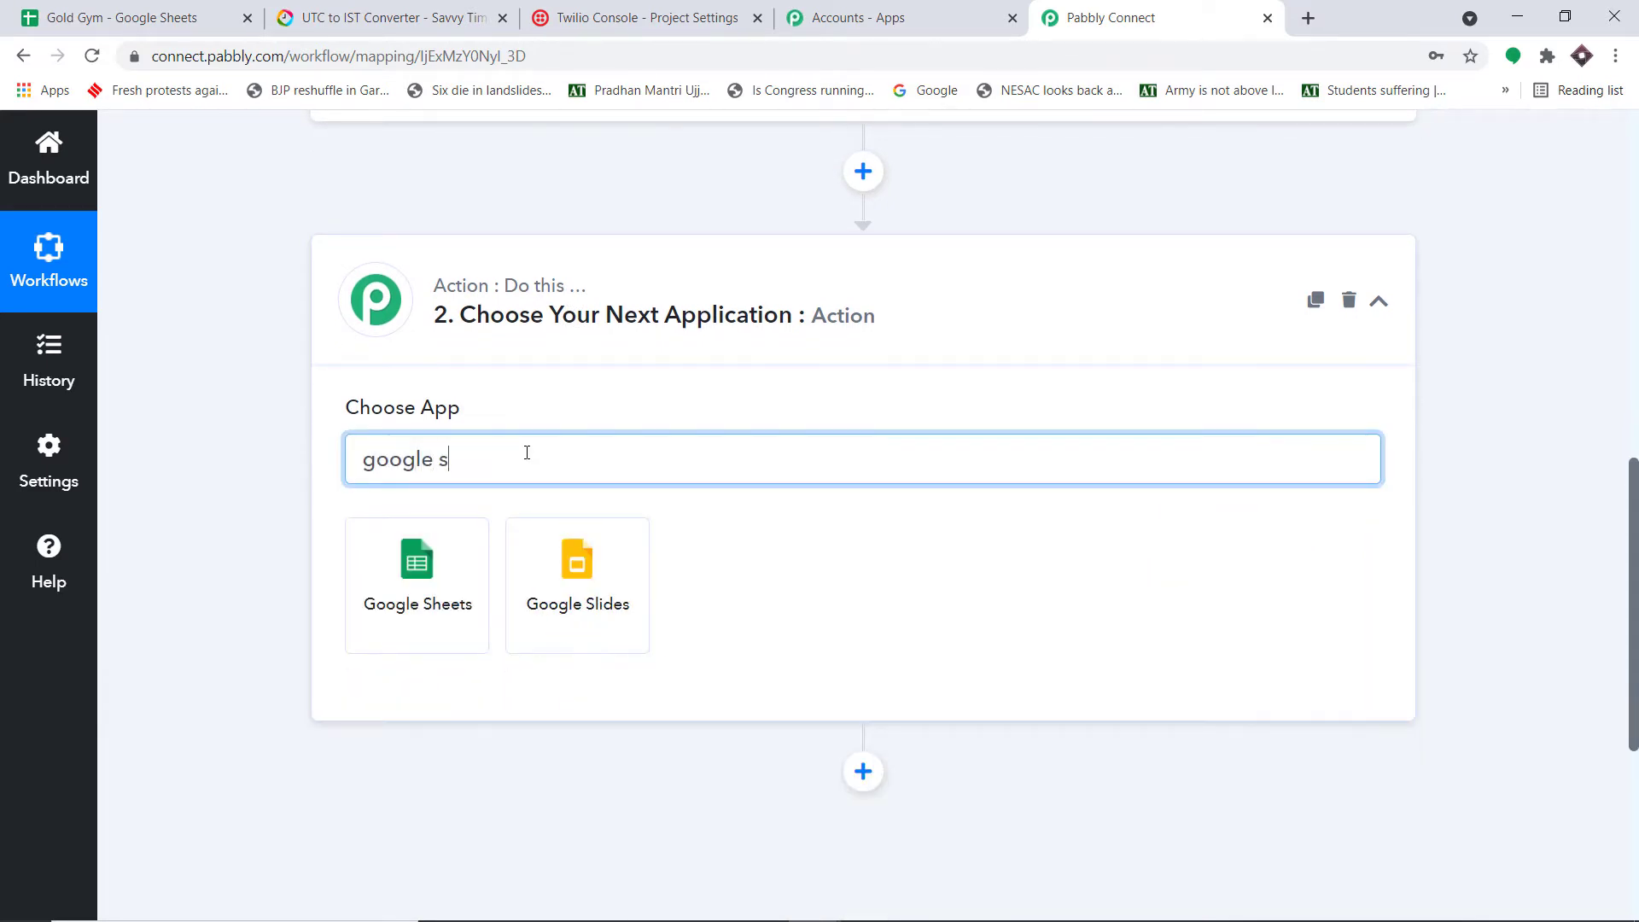
click(378, 606)
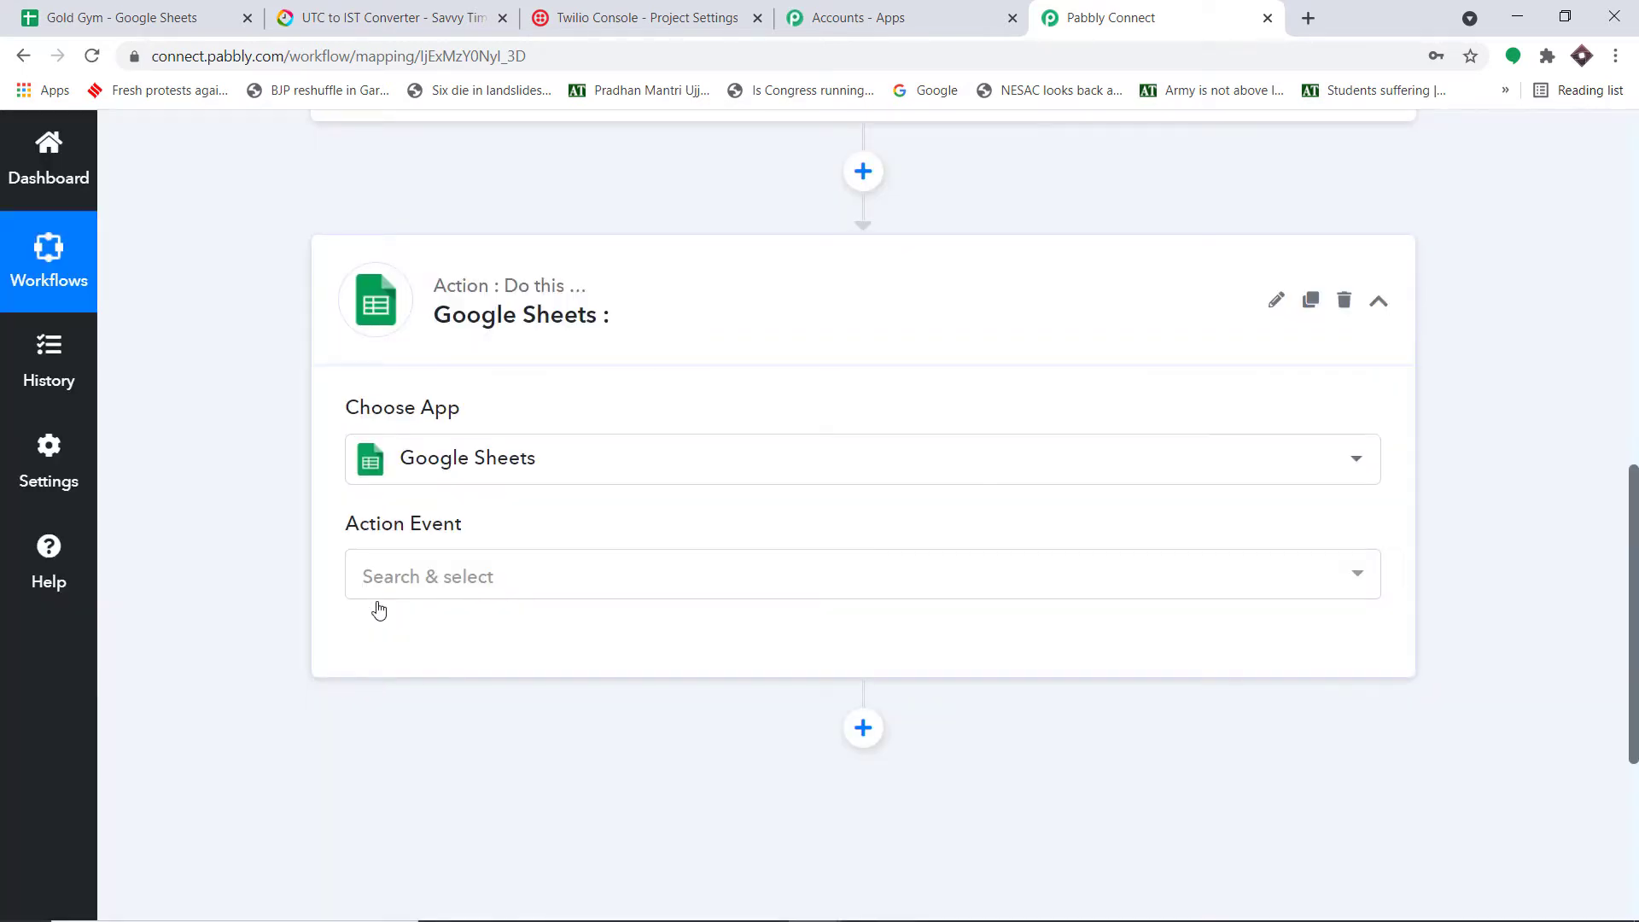
Step: Set the Google Sheets action event to Get Row(s)
click(424, 576)
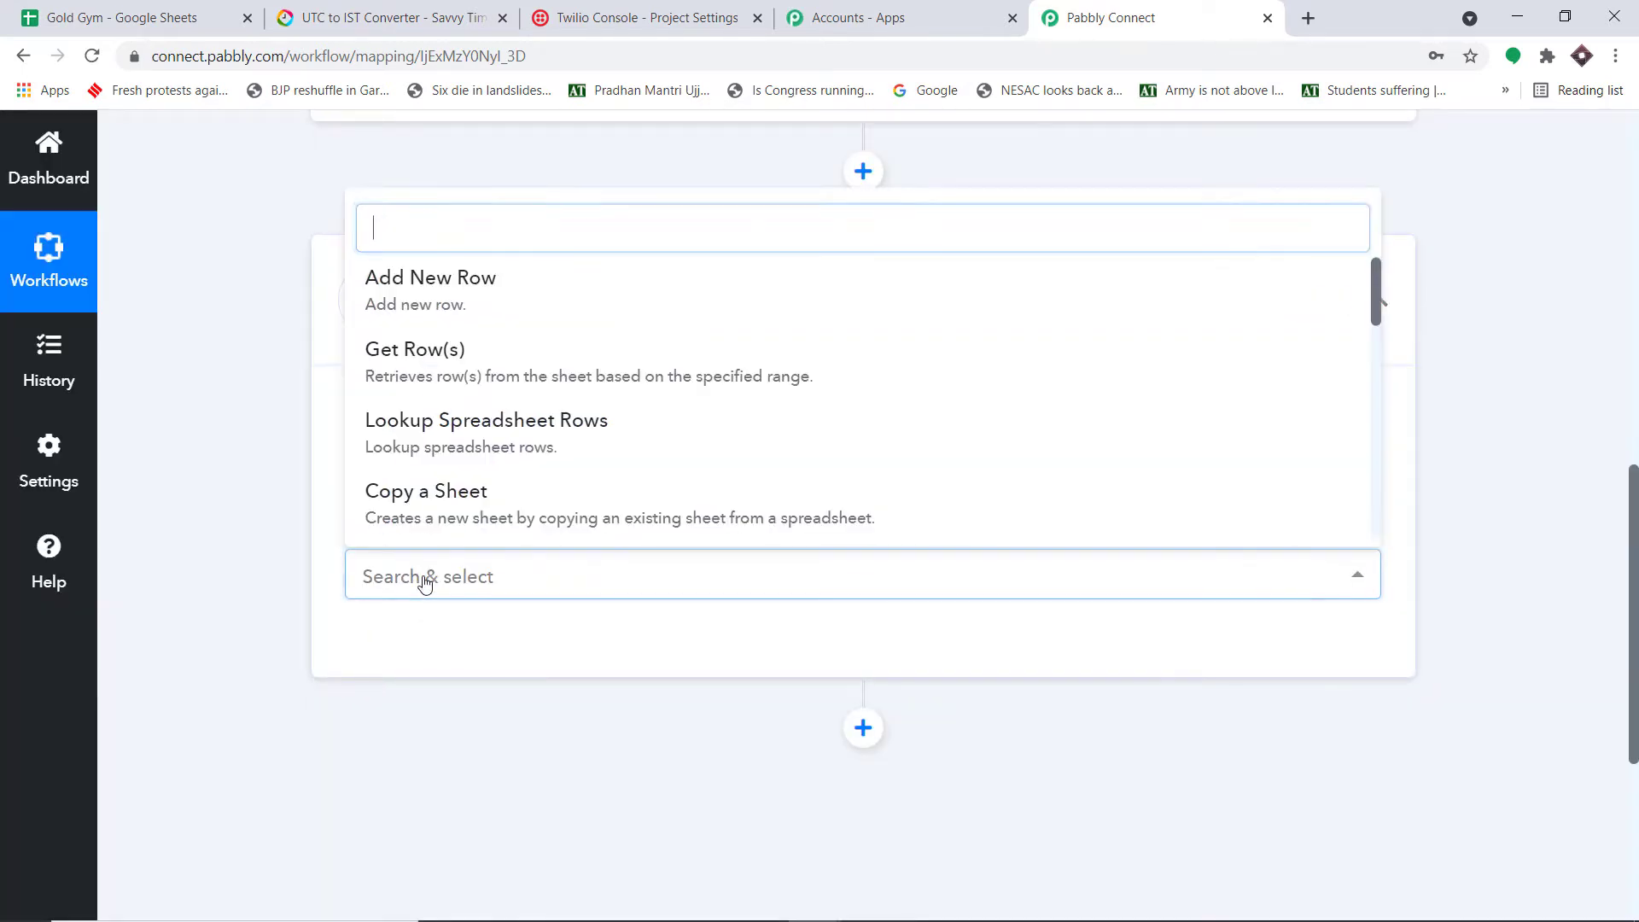
click(586, 314)
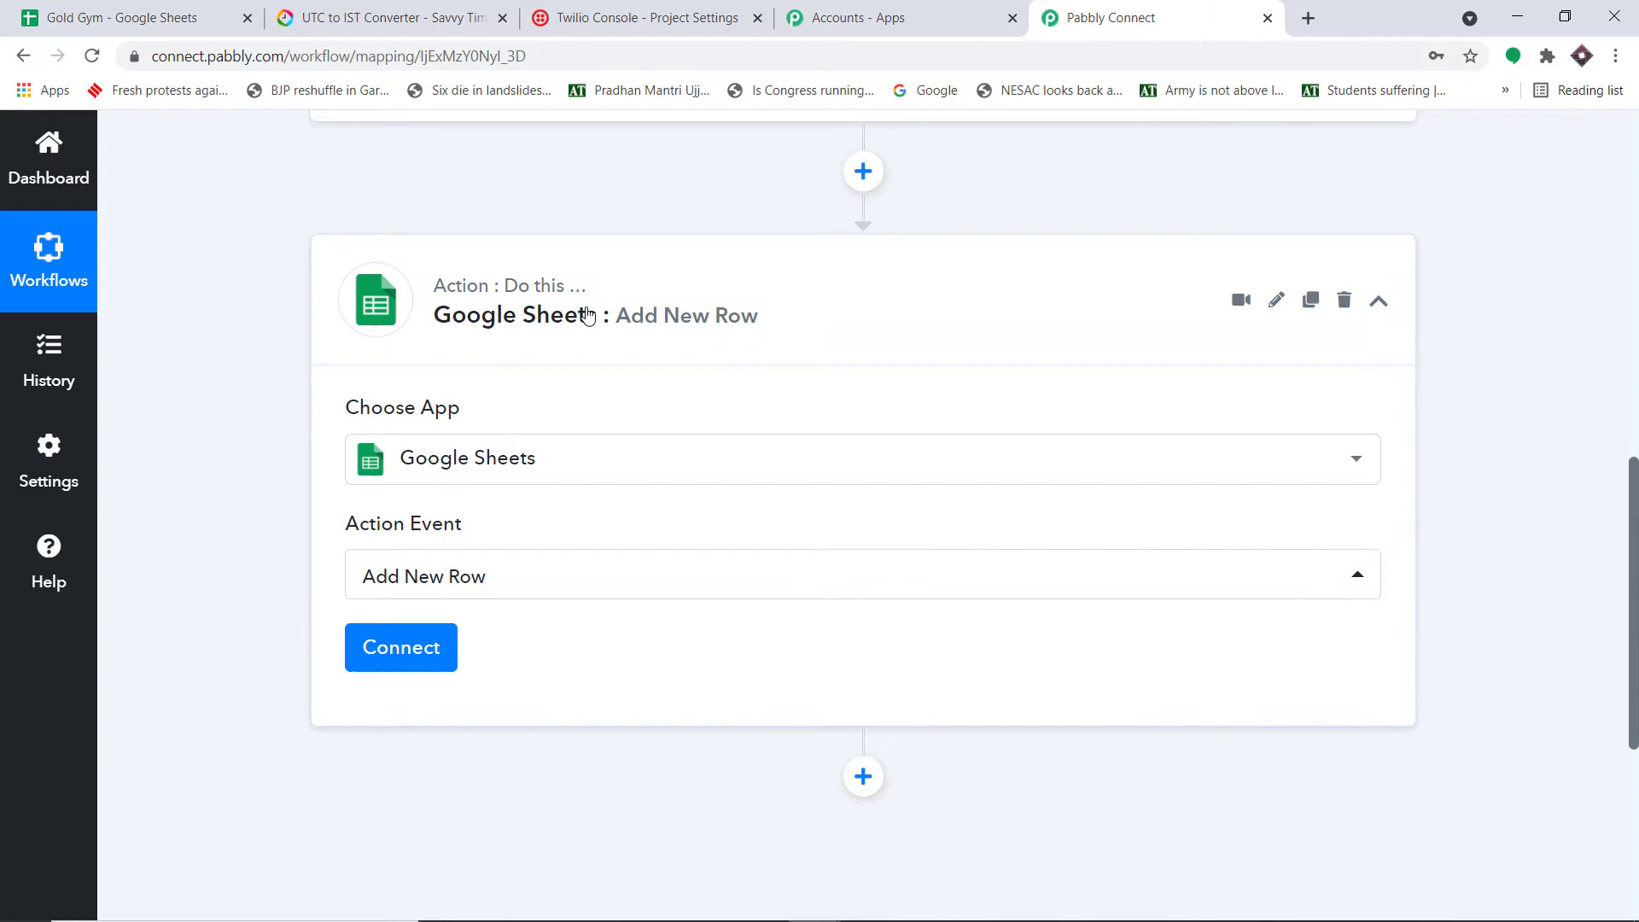
click(512, 574)
click(549, 409)
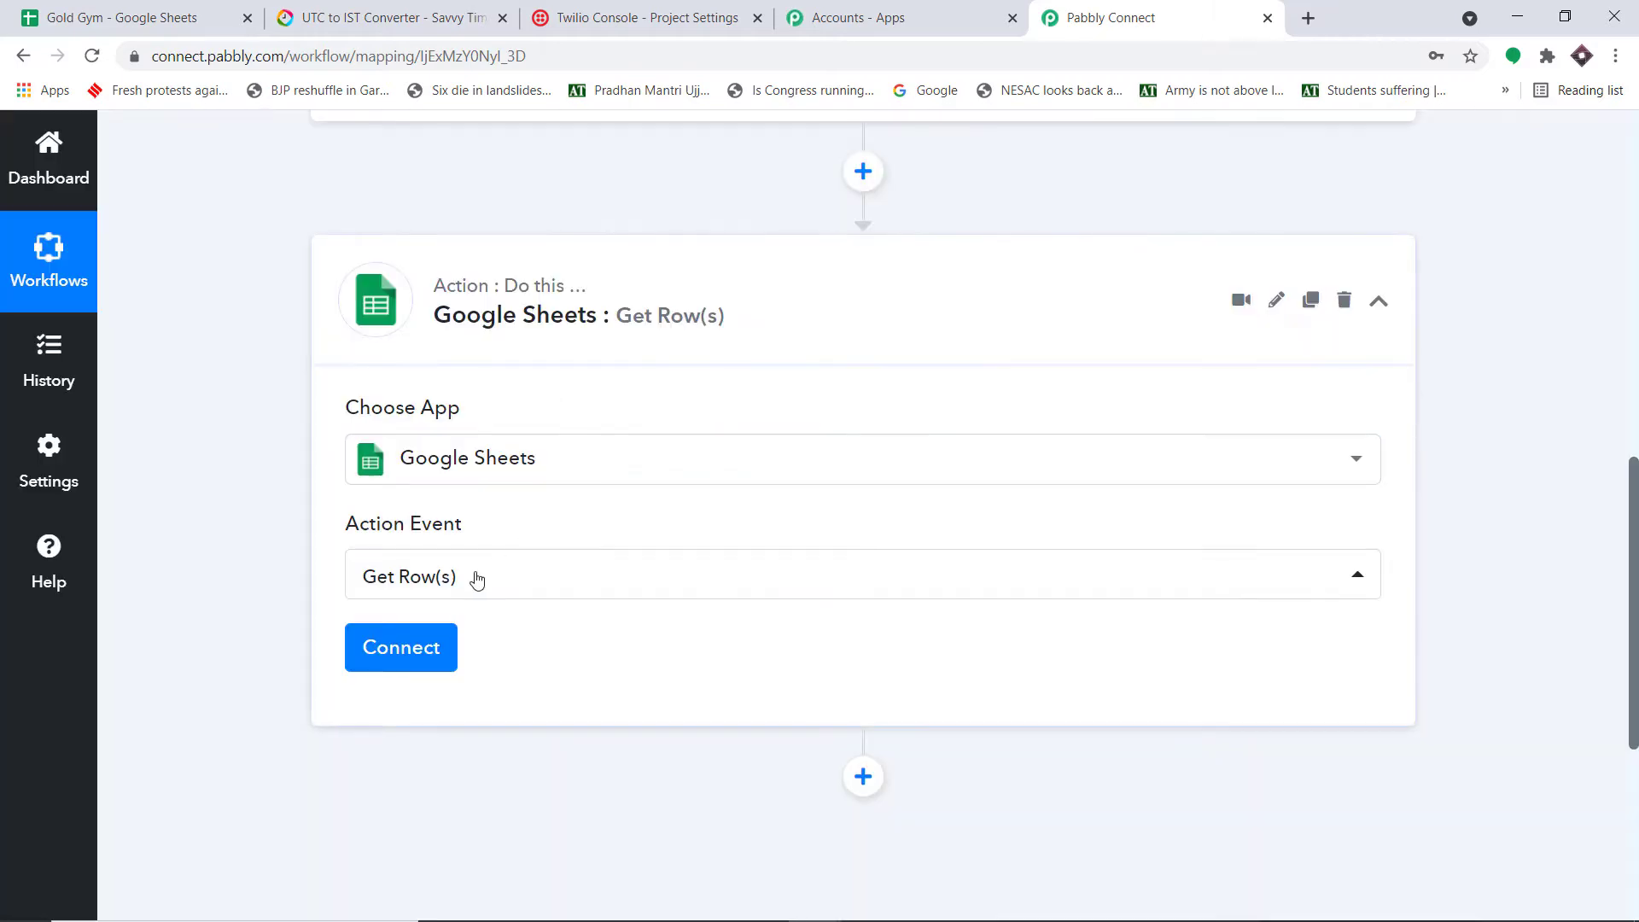
Step: Add a new Google Sheets connection and authorize Pabbly Connect Sheets with the Google account that holds the Gold Gym sheet
click(394, 655)
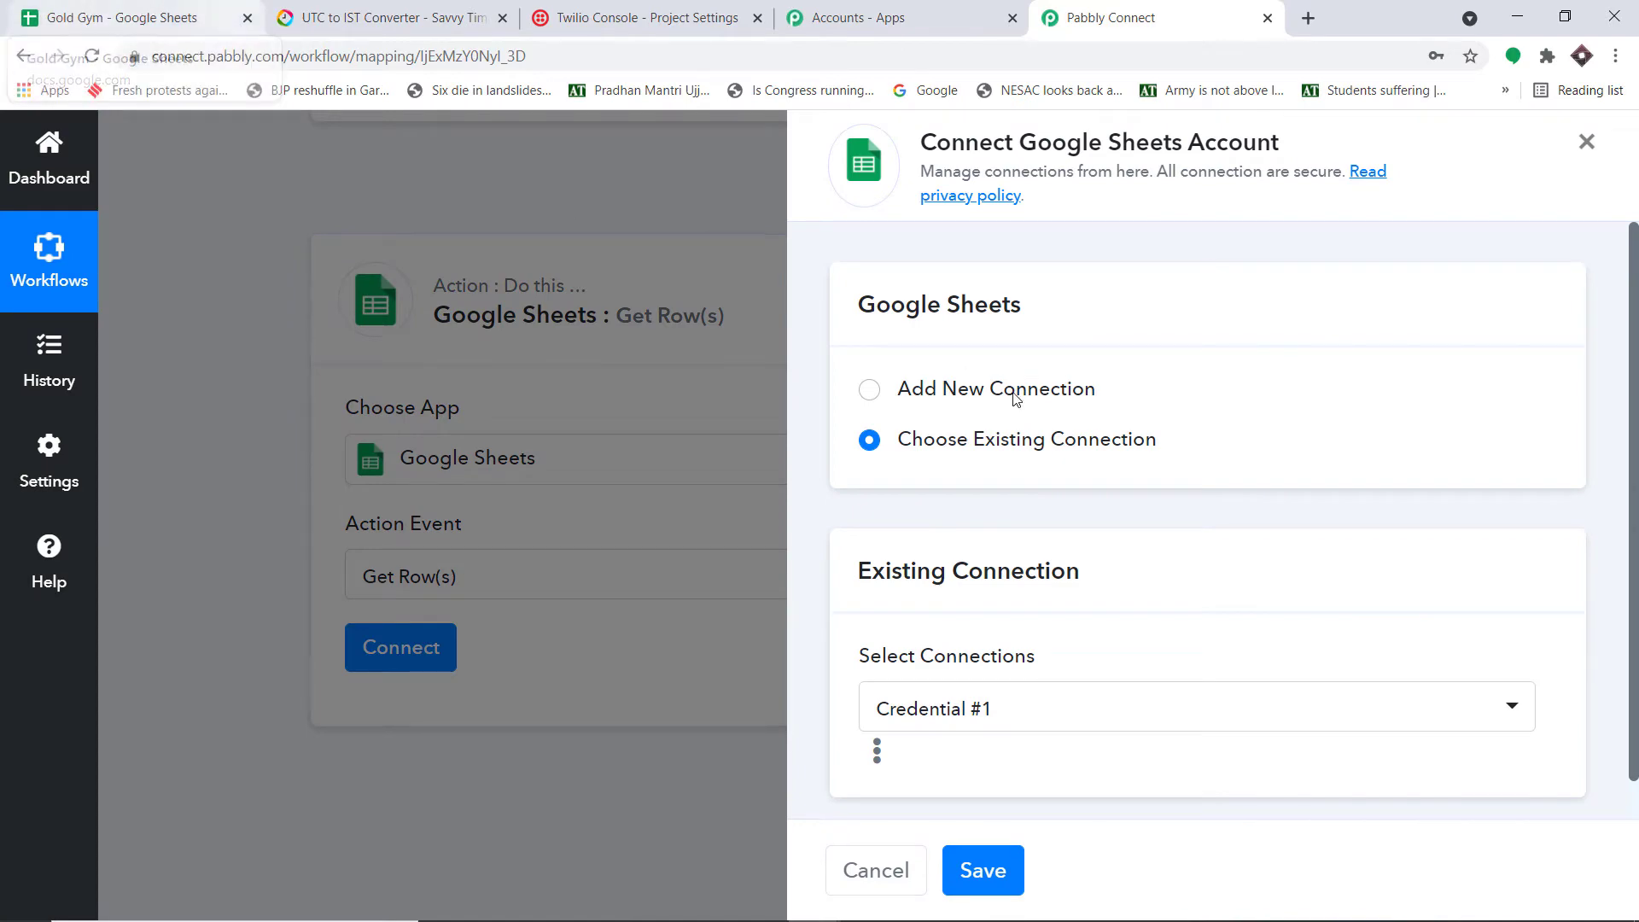
click(1078, 390)
click(1022, 688)
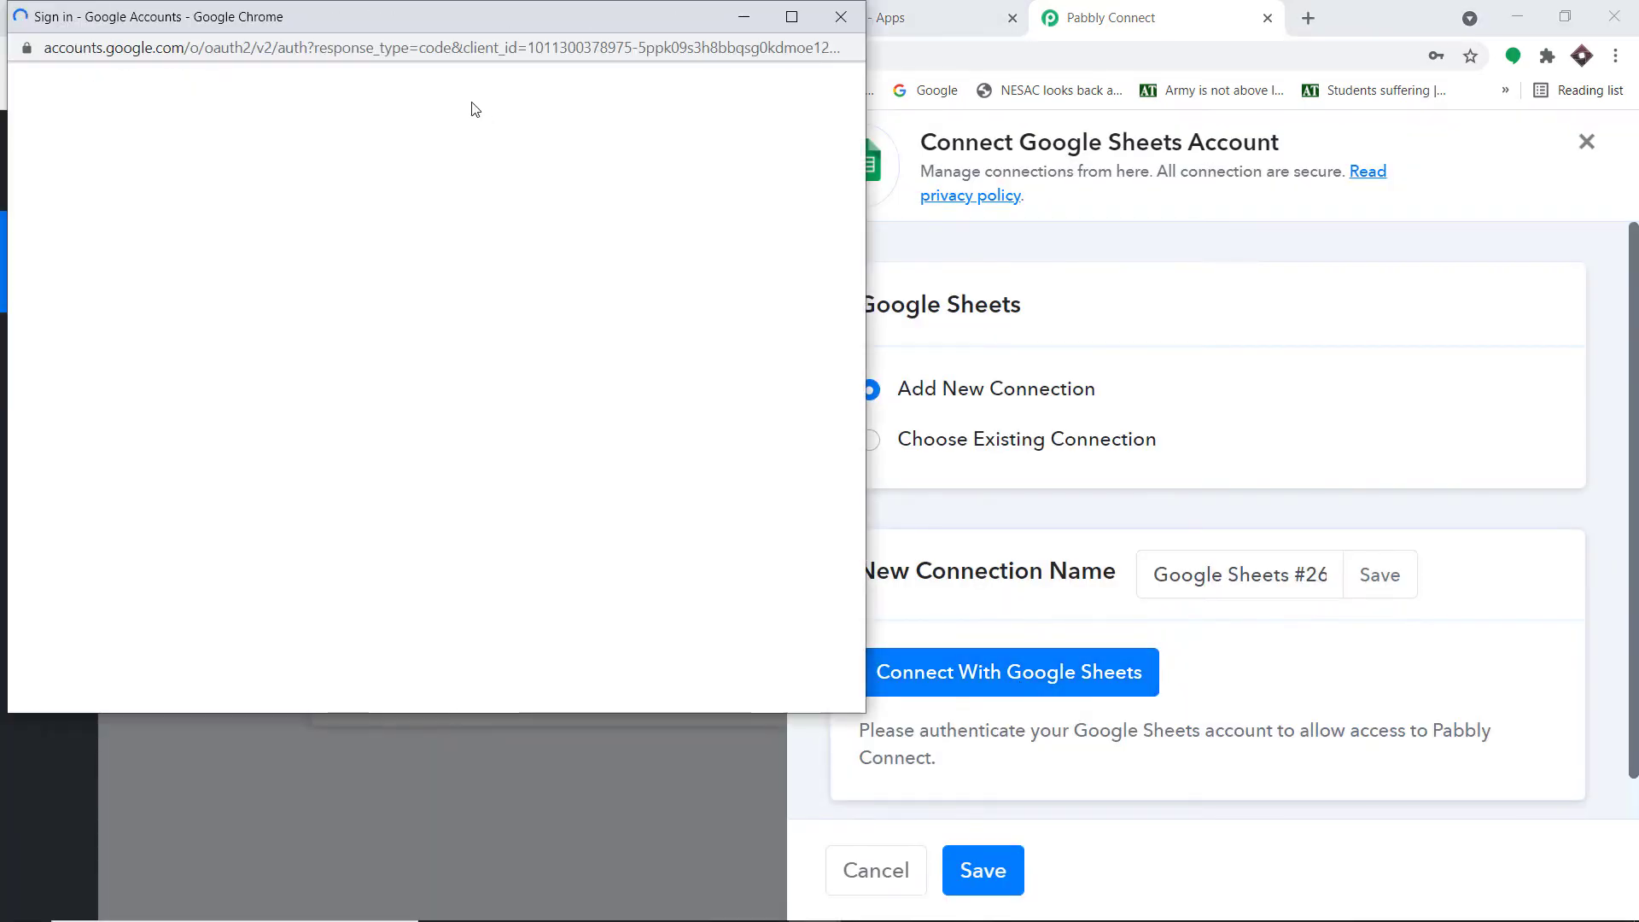
scroll(577, 390, down, 2)
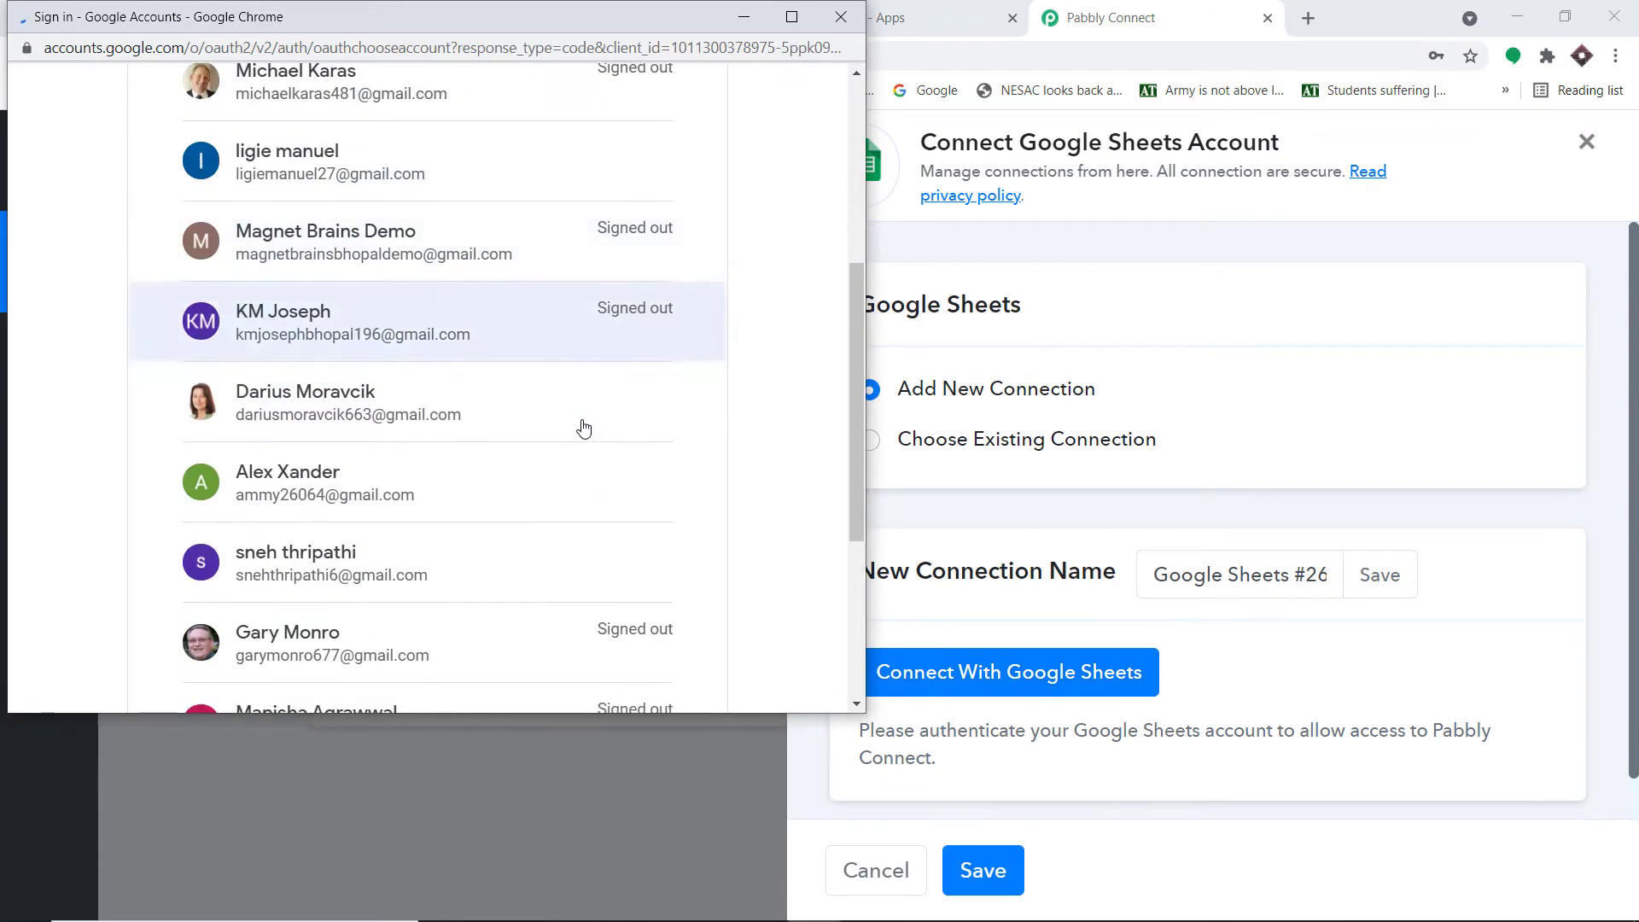
scroll(596, 469, up, 5)
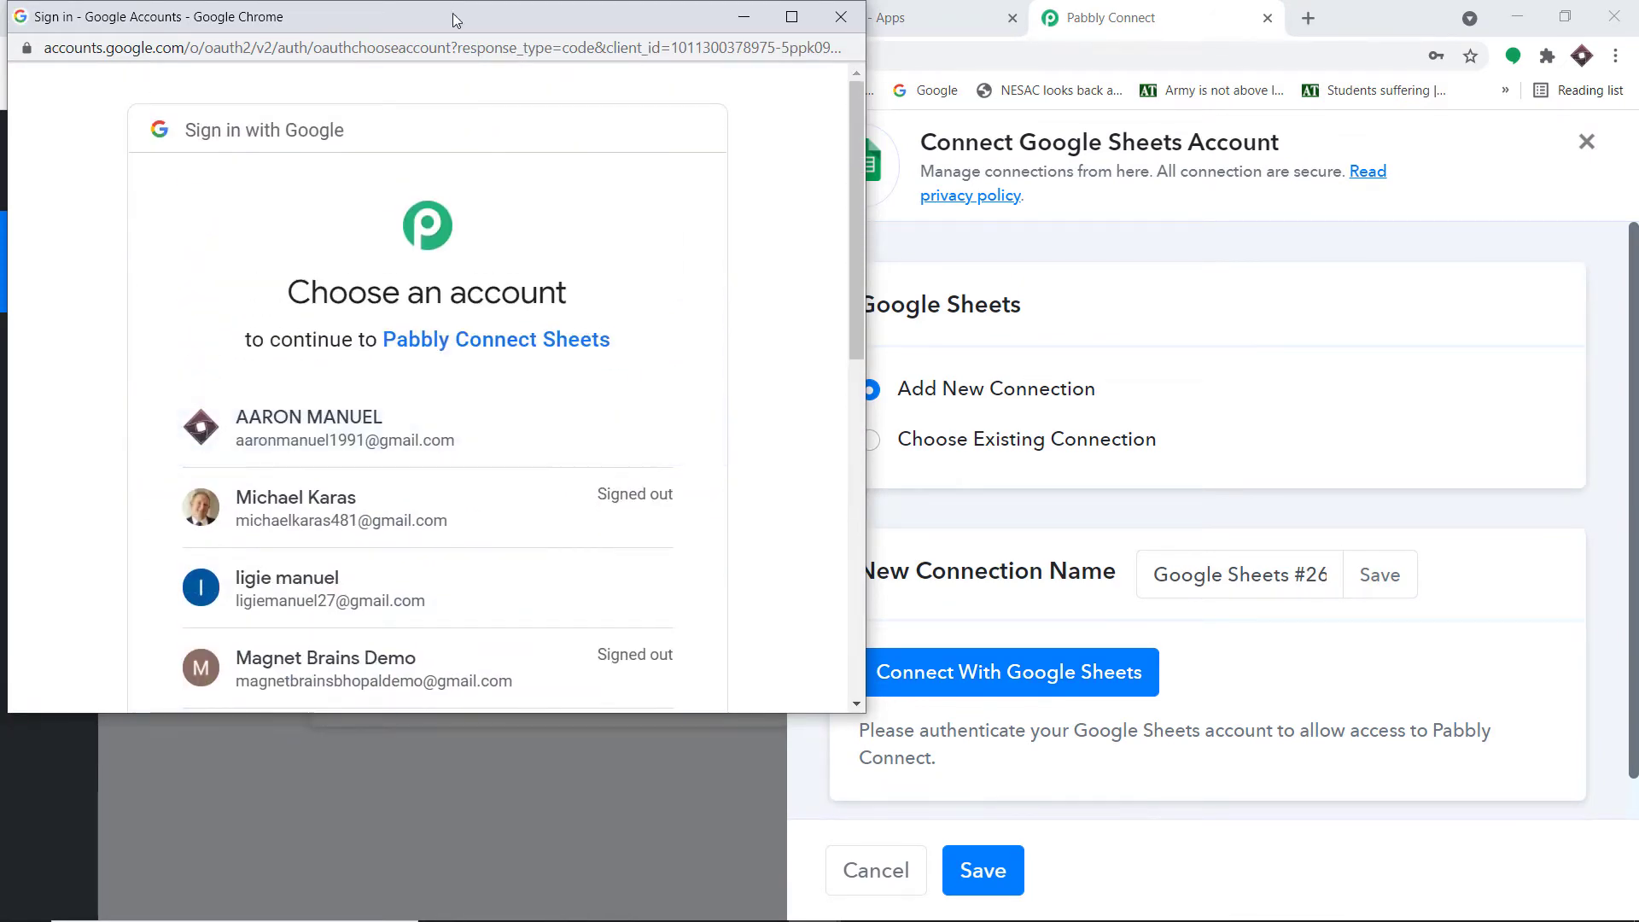
drag(452, 19, 1215, 102)
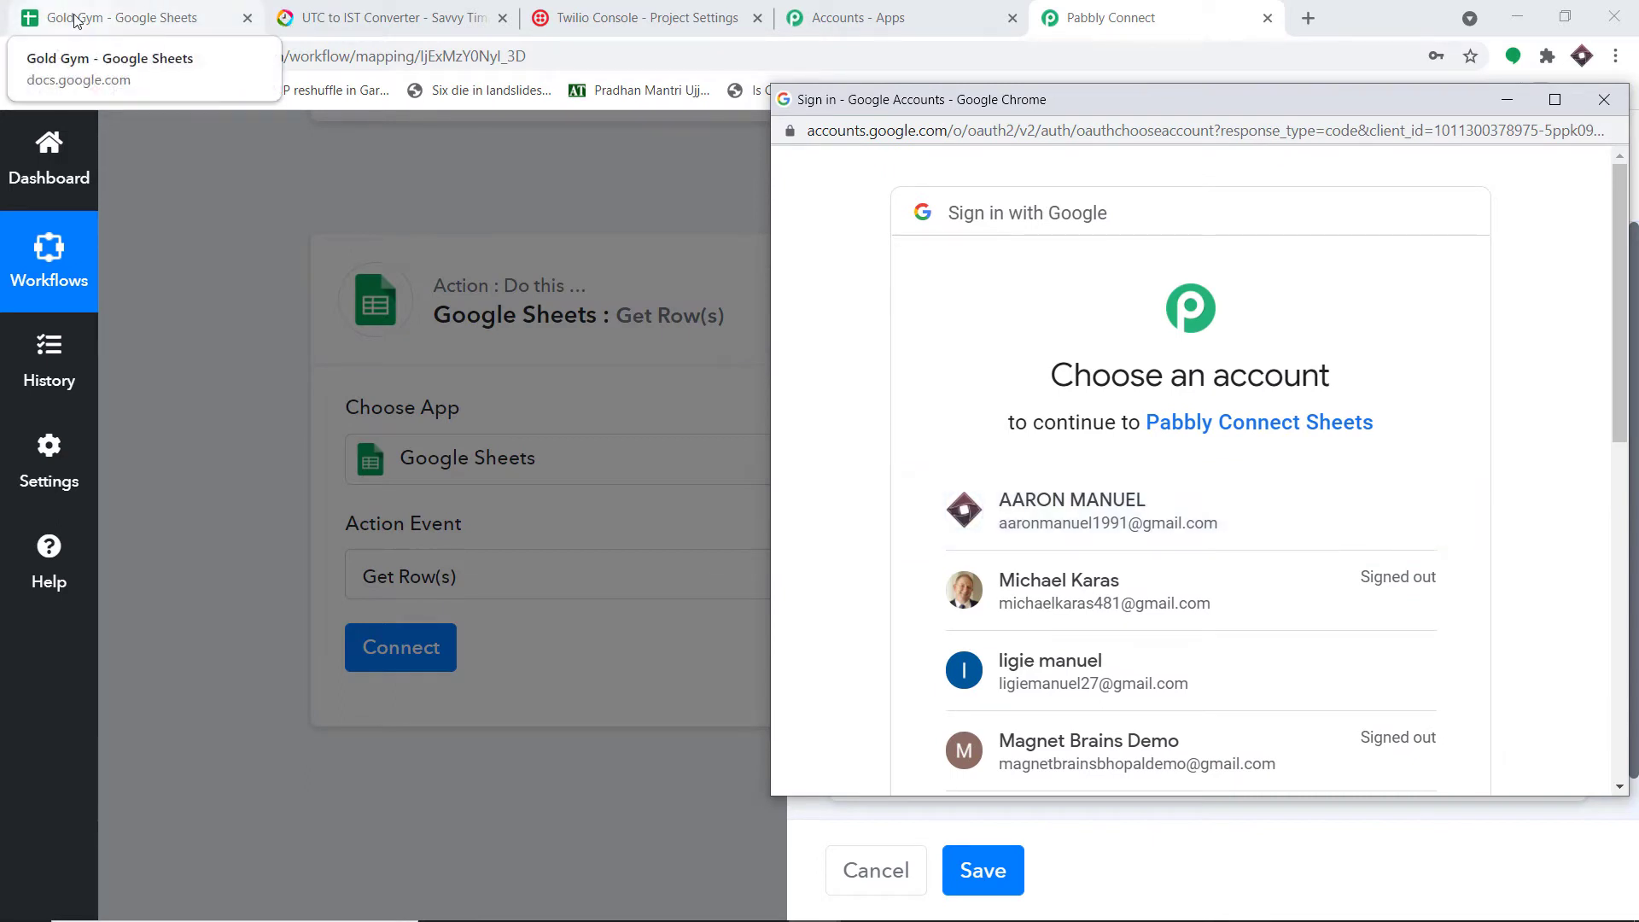
click(1107, 508)
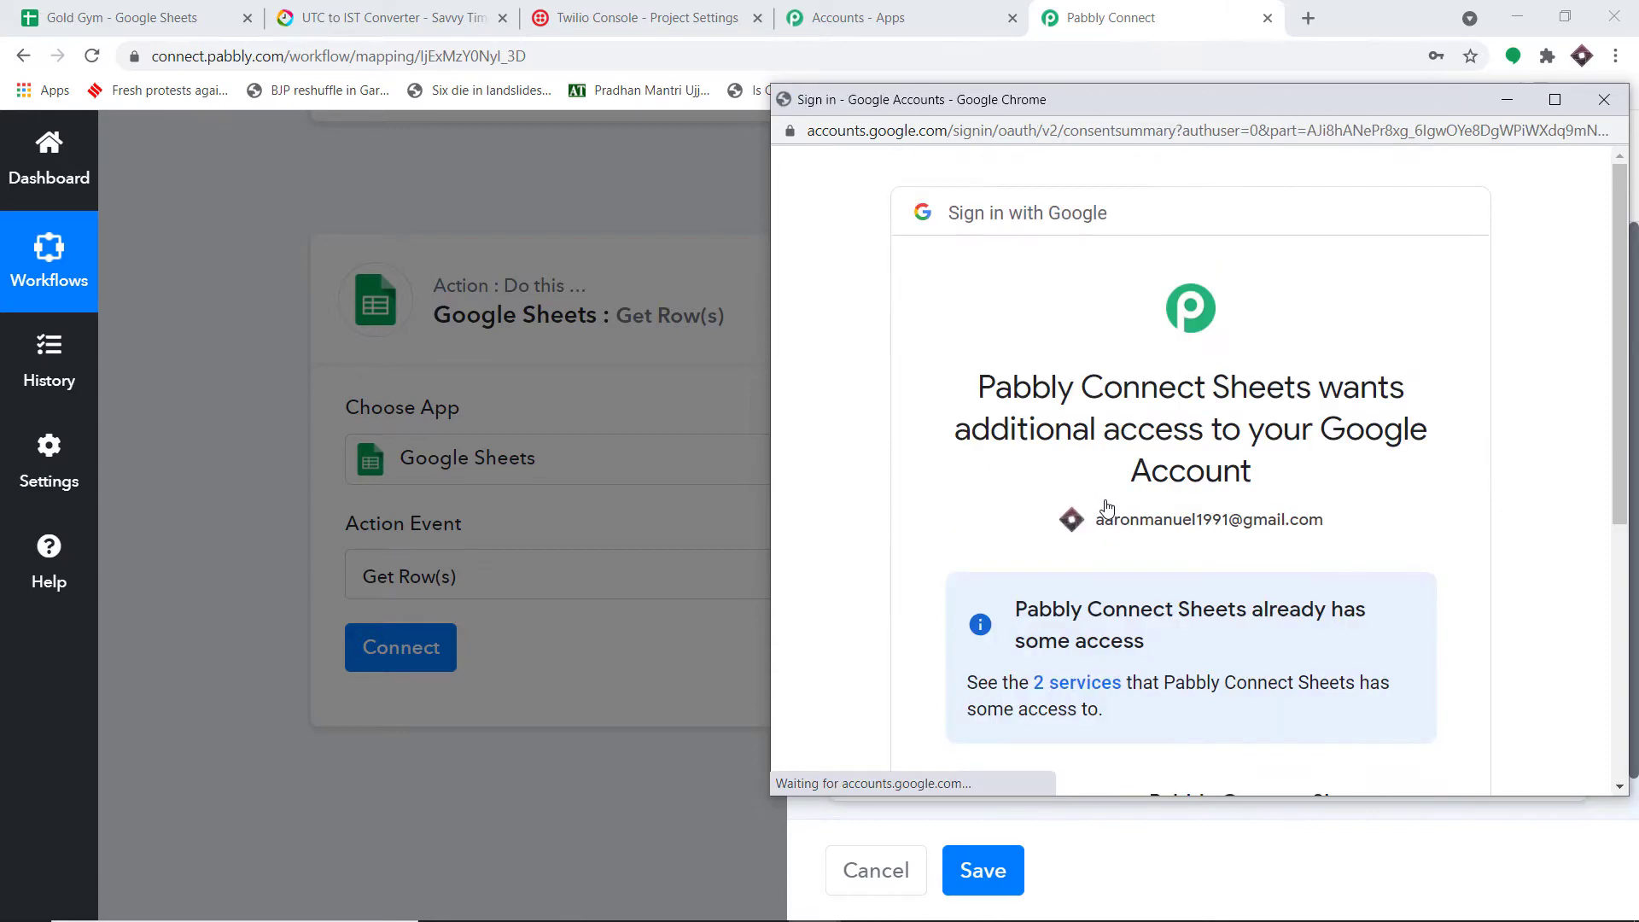
scroll(1189, 428, down, 2)
scroll(1237, 407, down, 3)
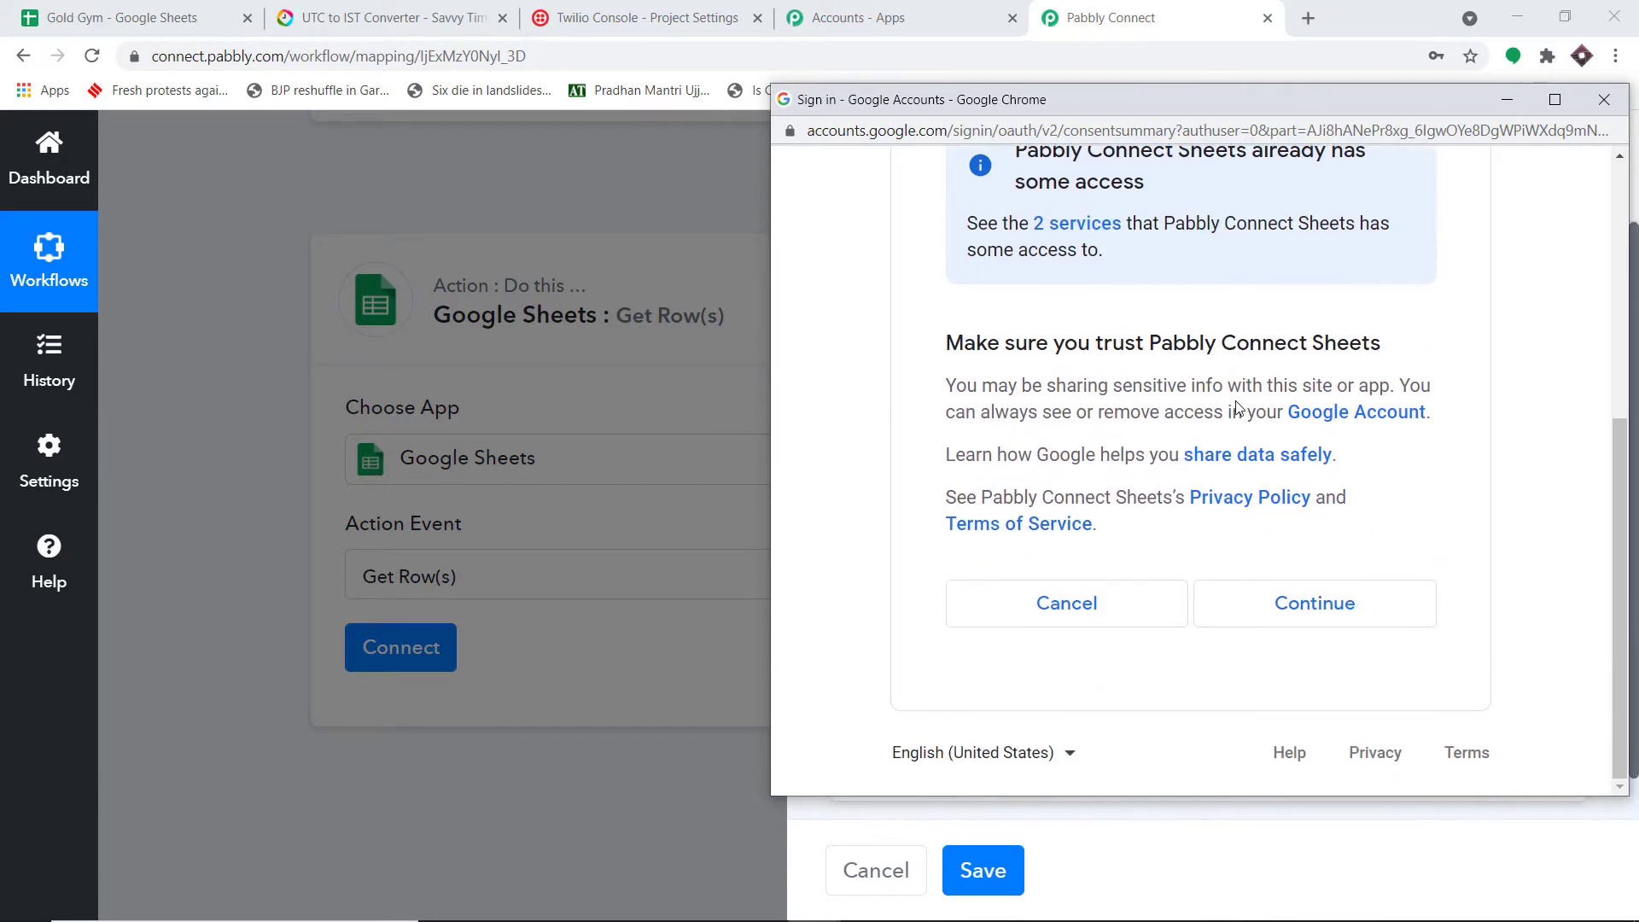
click(1313, 603)
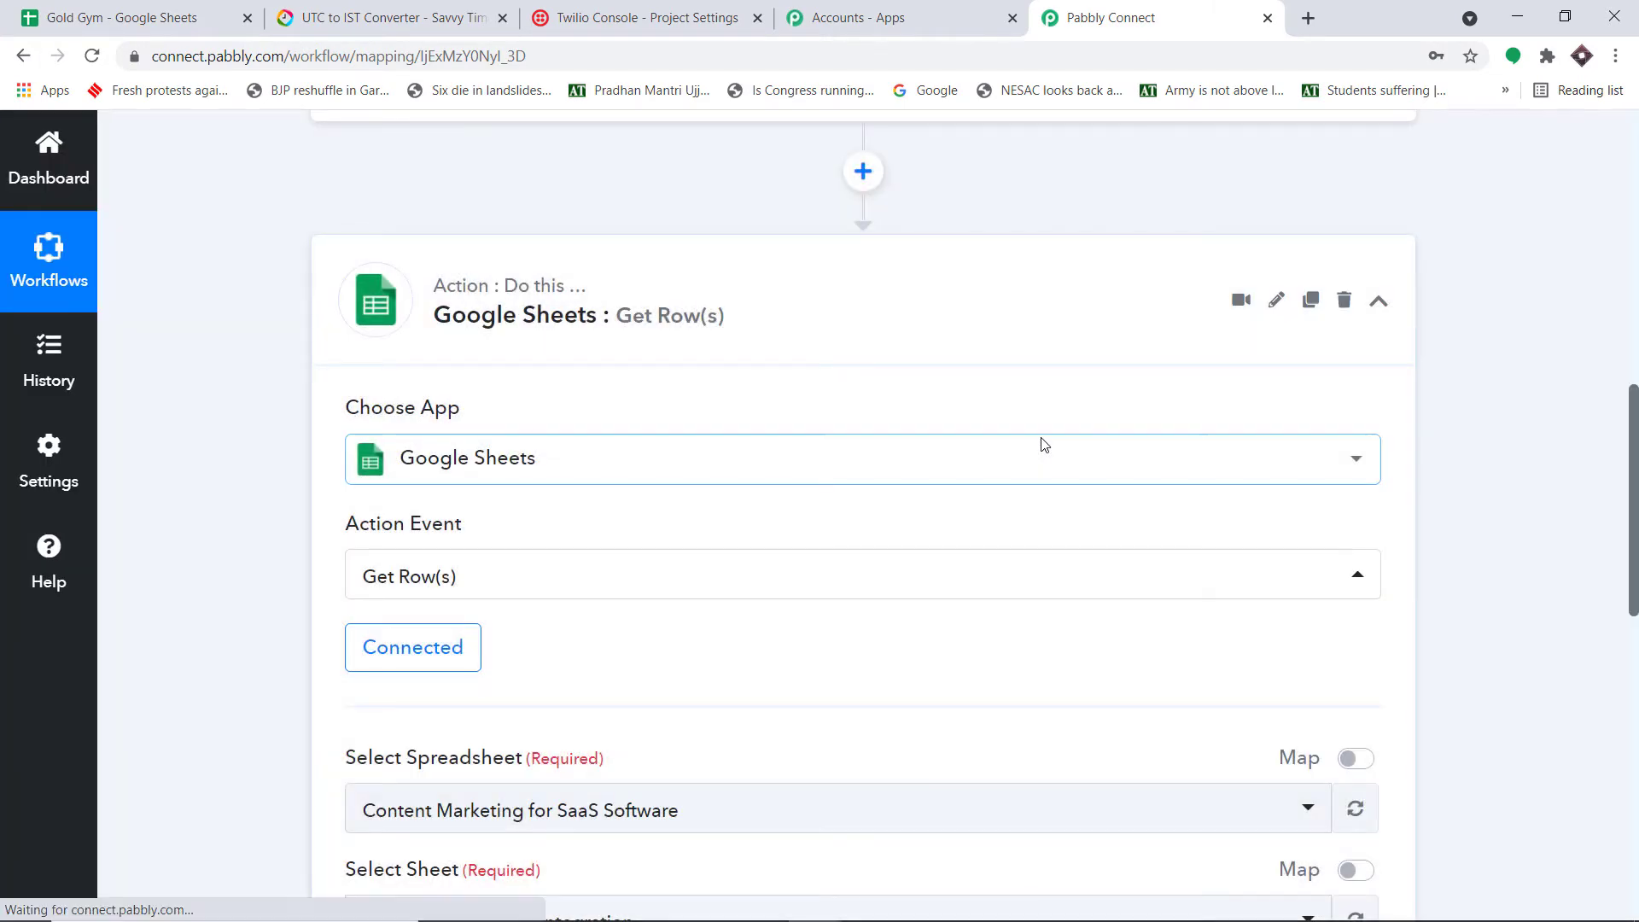
scroll(1043, 444, down, 4)
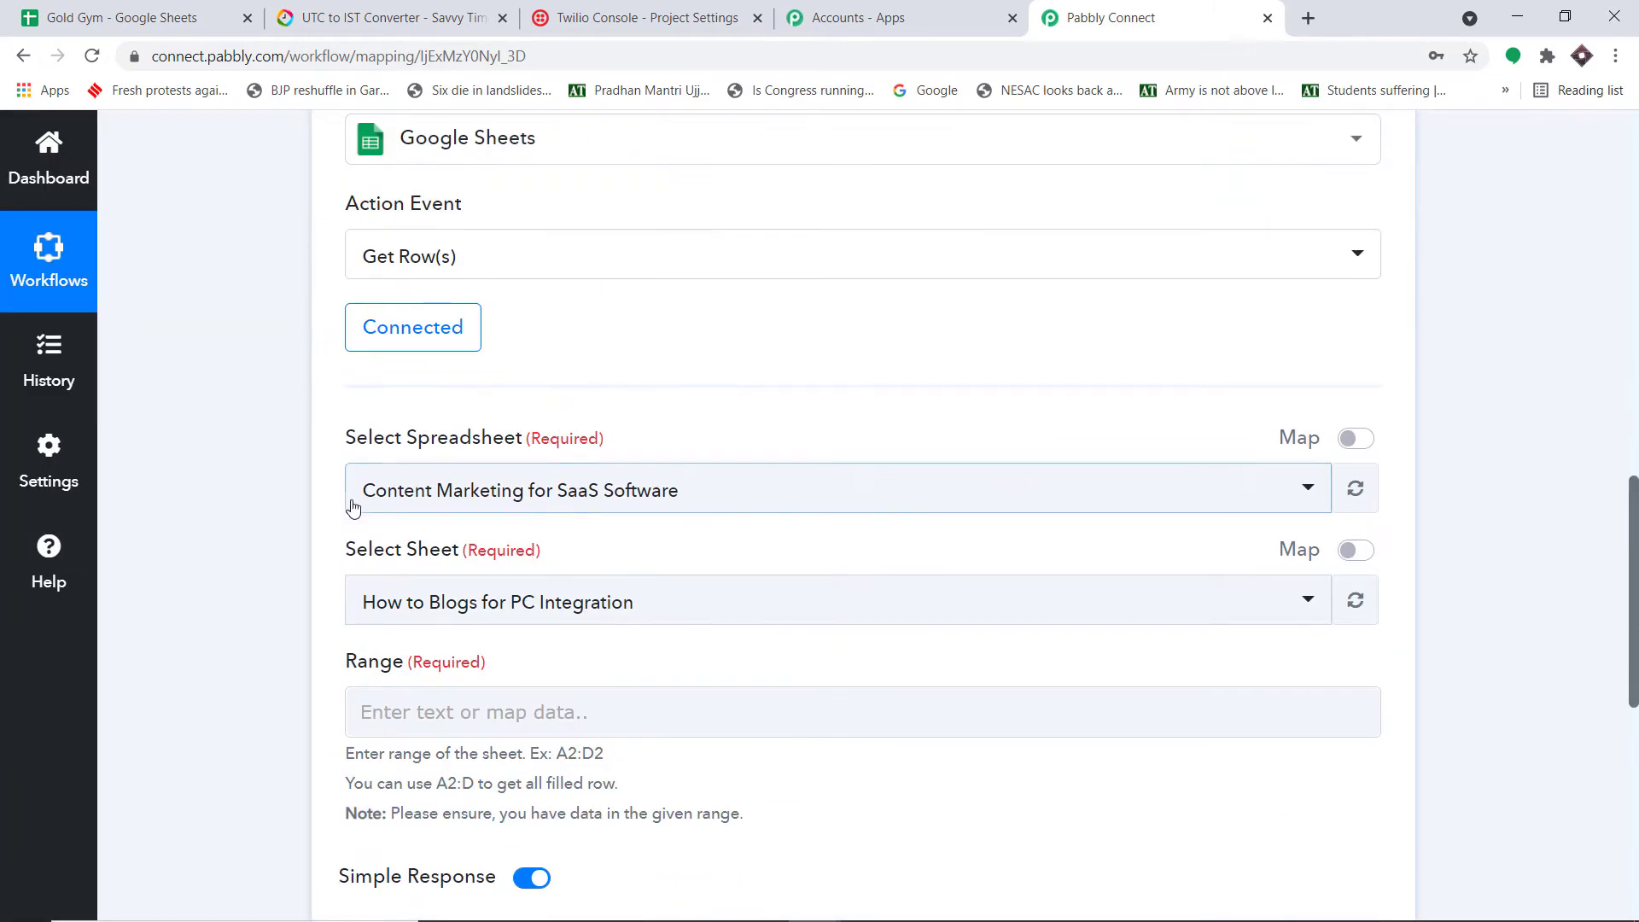
Step: Choose Gold Gym as the spreadsheet for the Get Row(s) action and check the Sheet1 selection against the spreadsheet's own tab name
click(740, 495)
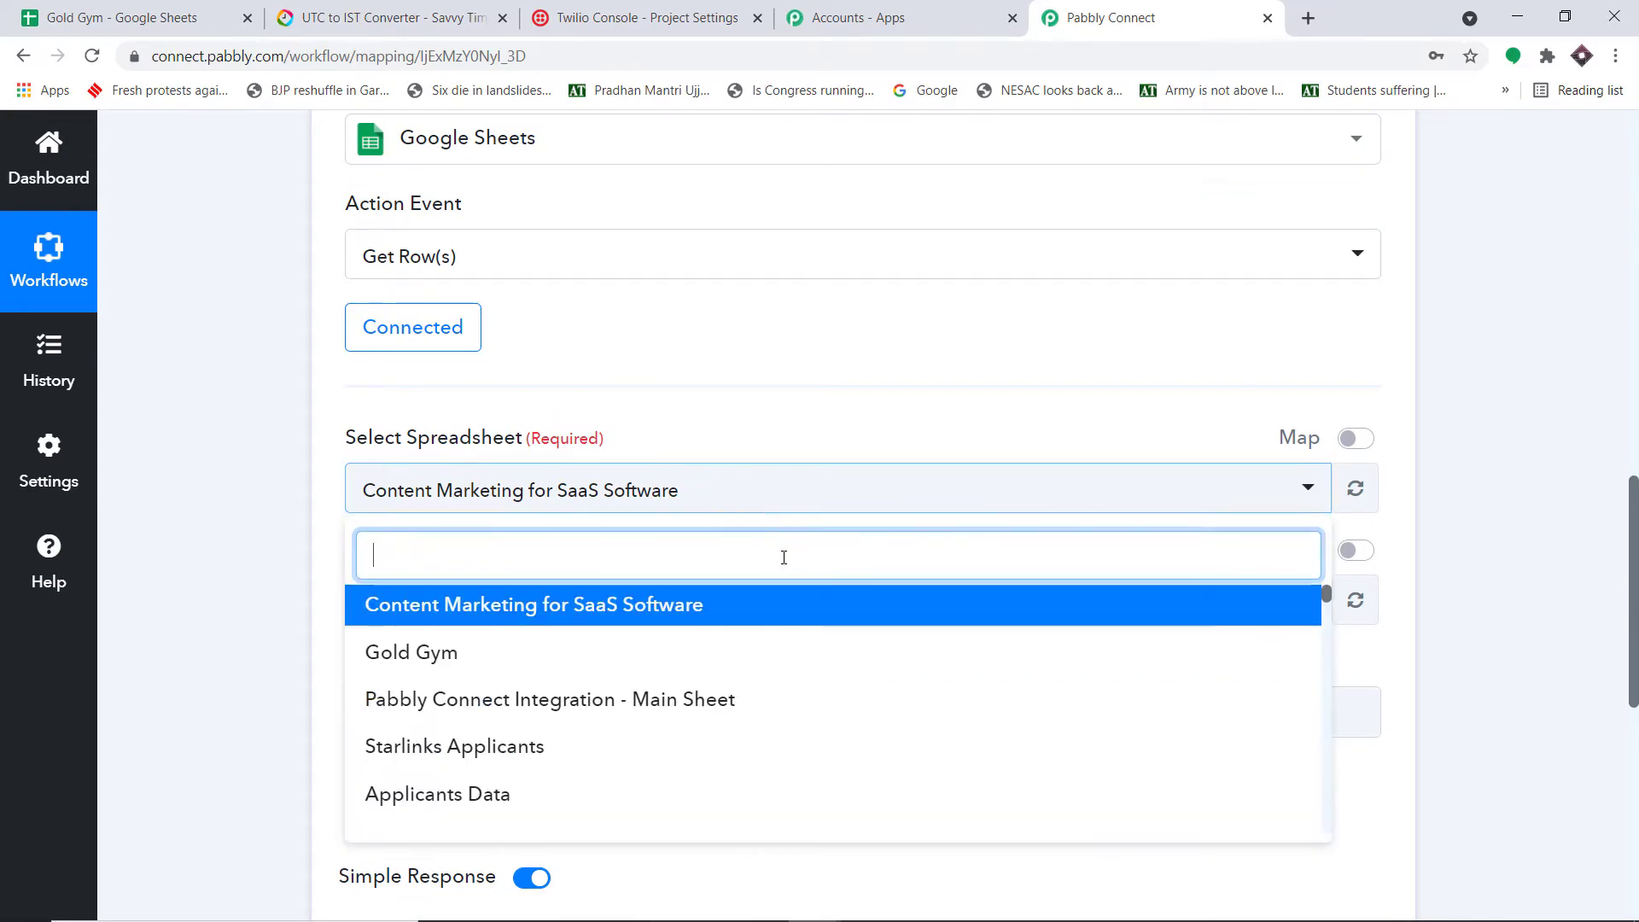
scroll(790, 567, down, 3)
scroll(994, 510, down, 5)
scroll(790, 556, up, 8)
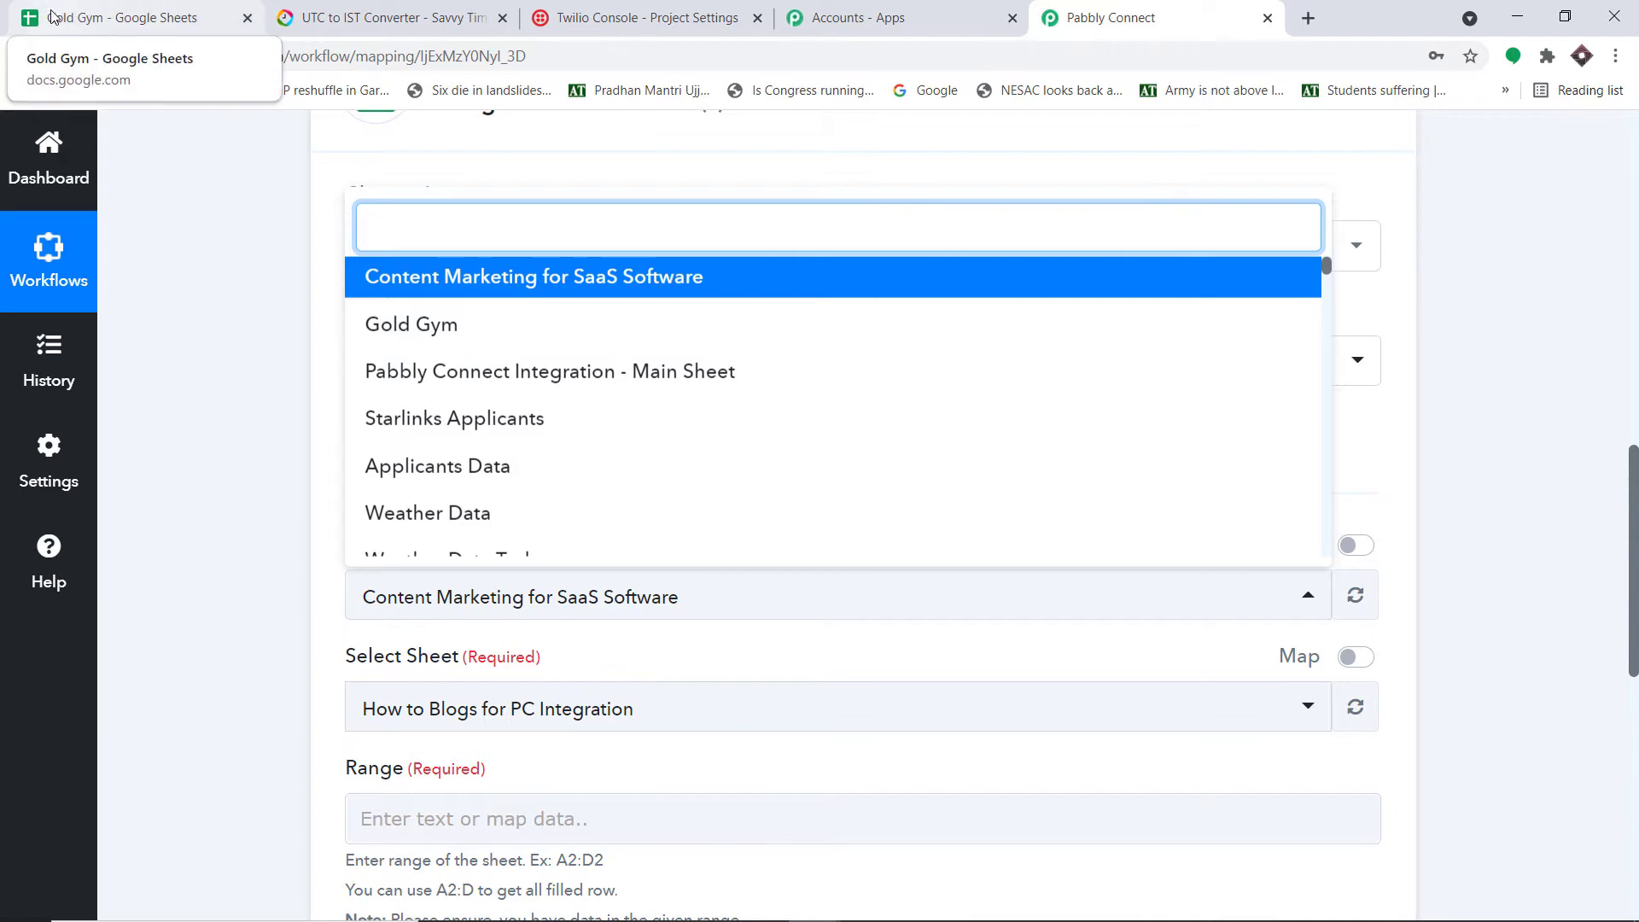
click(634, 344)
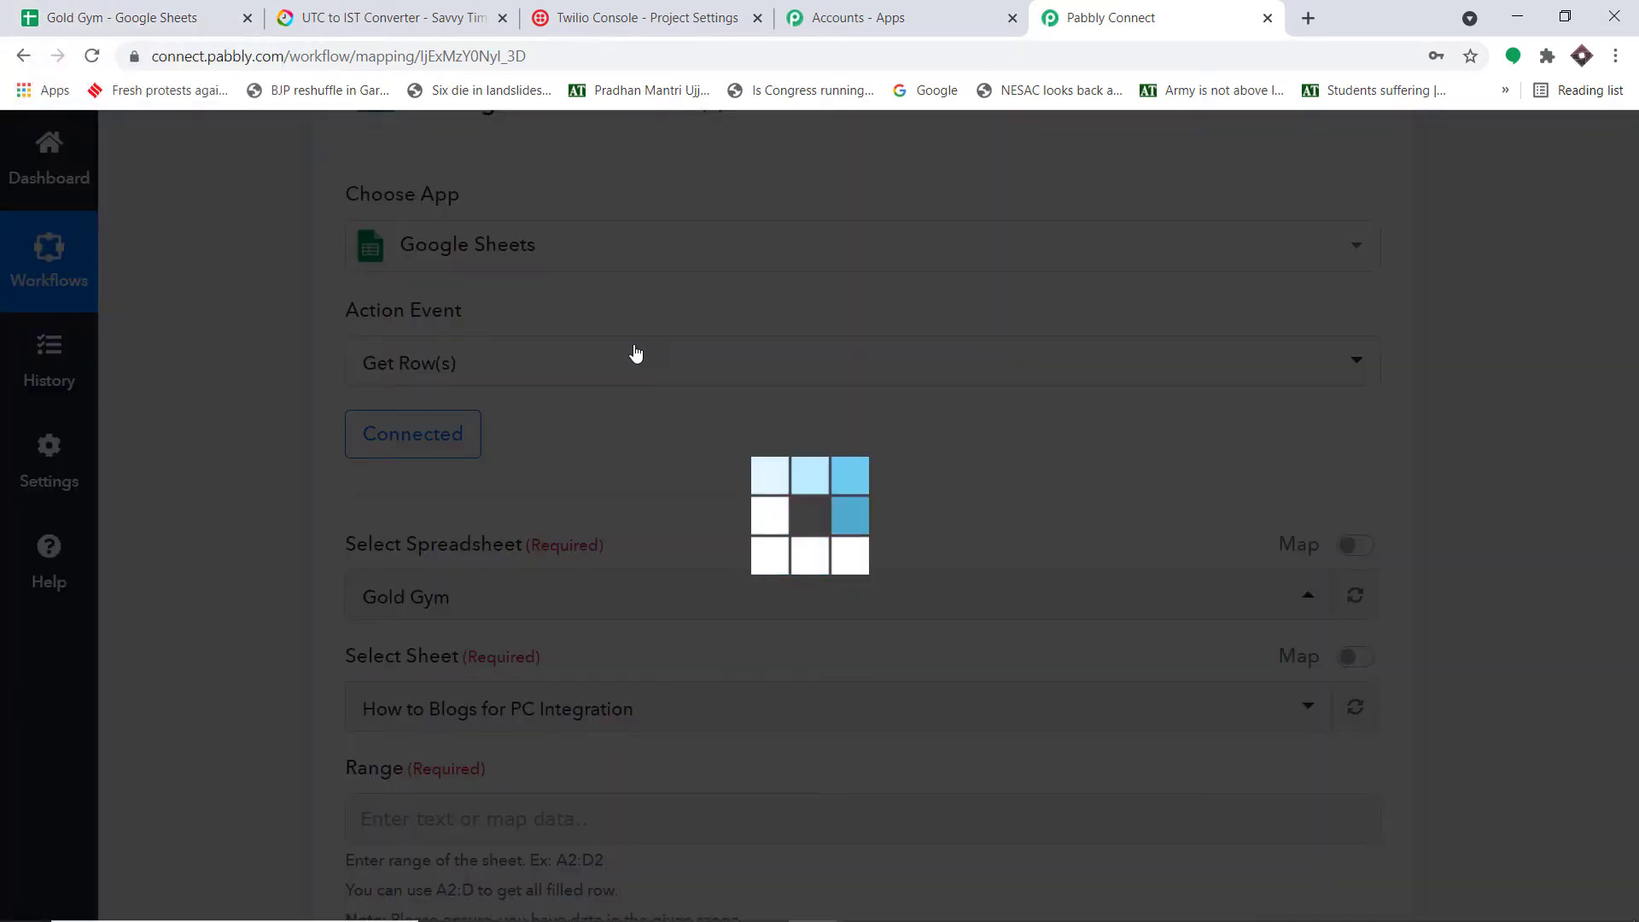
scroll(696, 356, down, 4)
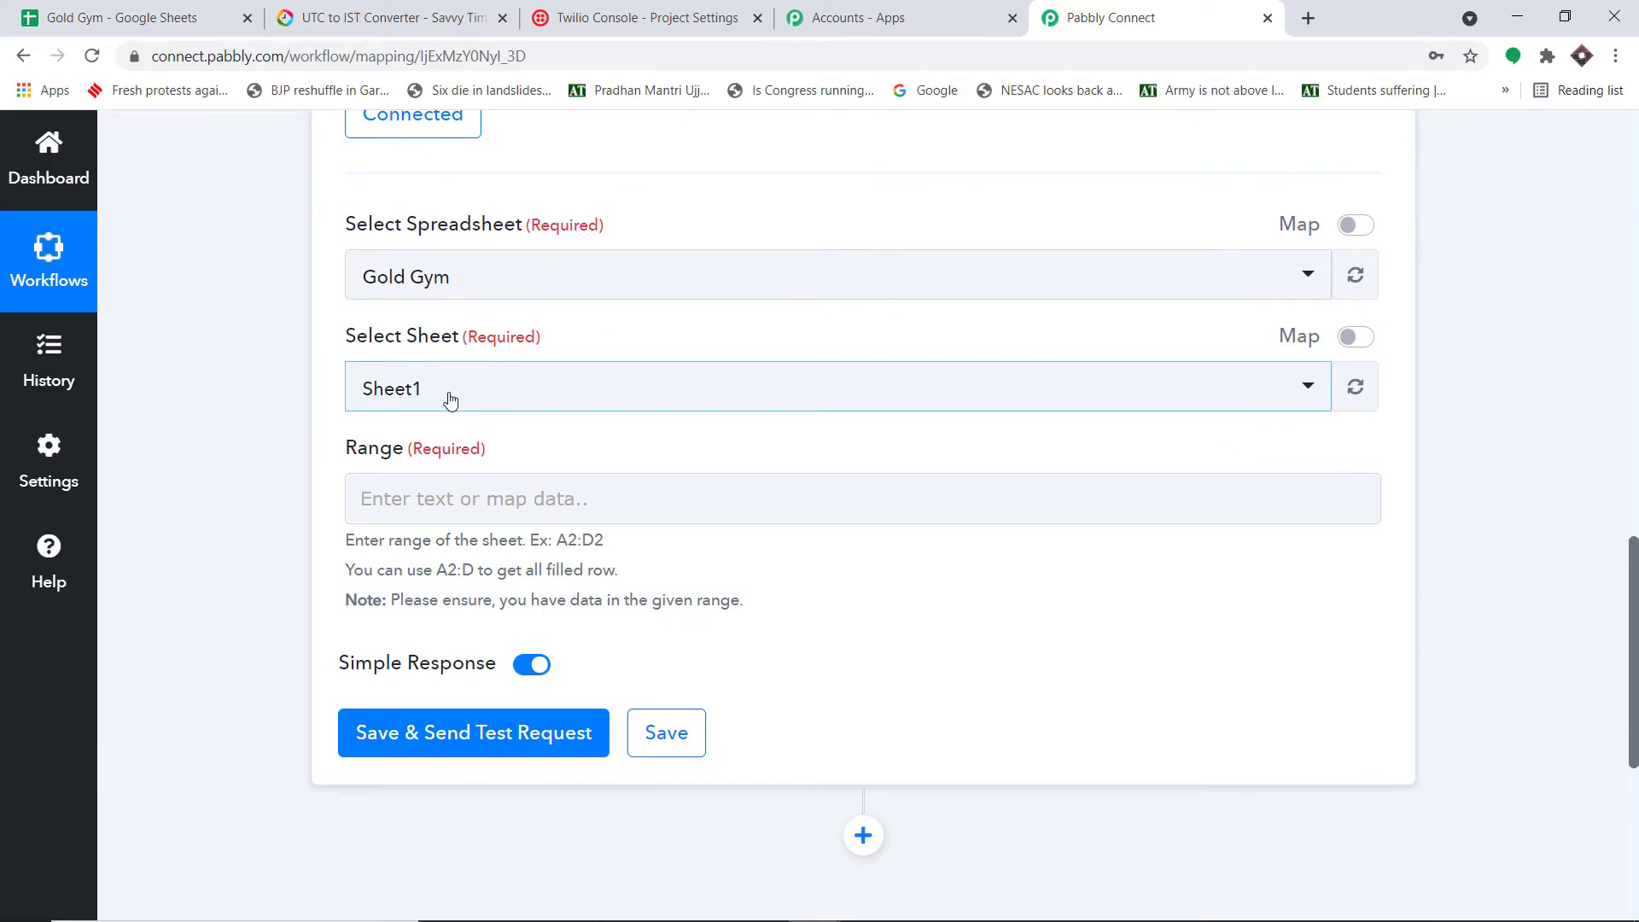
click(103, 12)
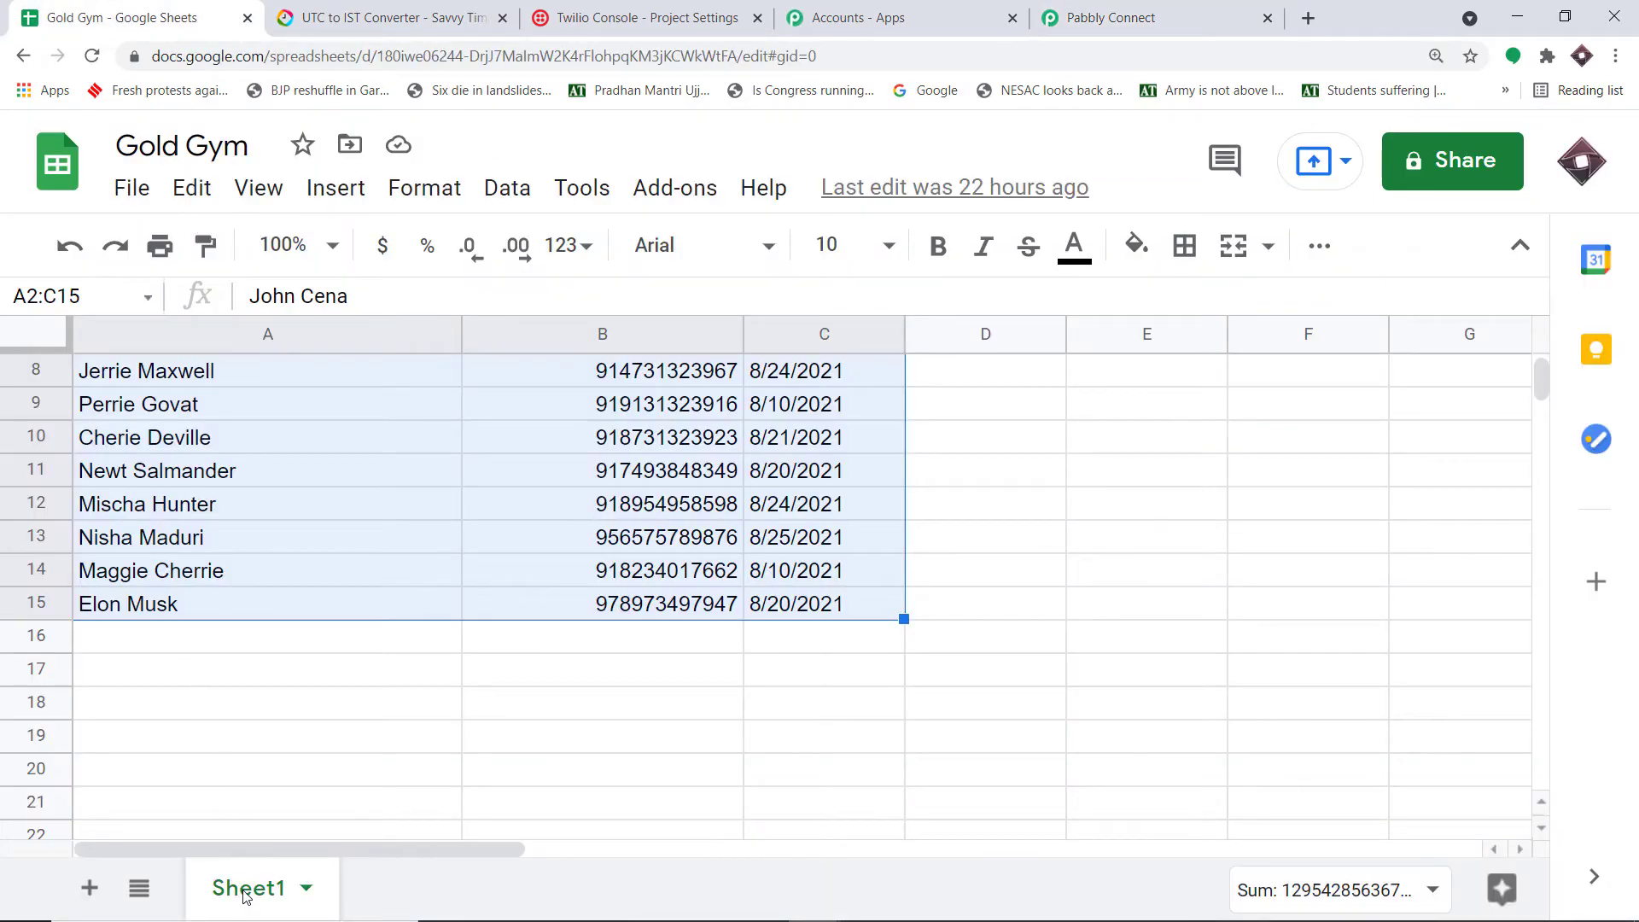
click(1089, 8)
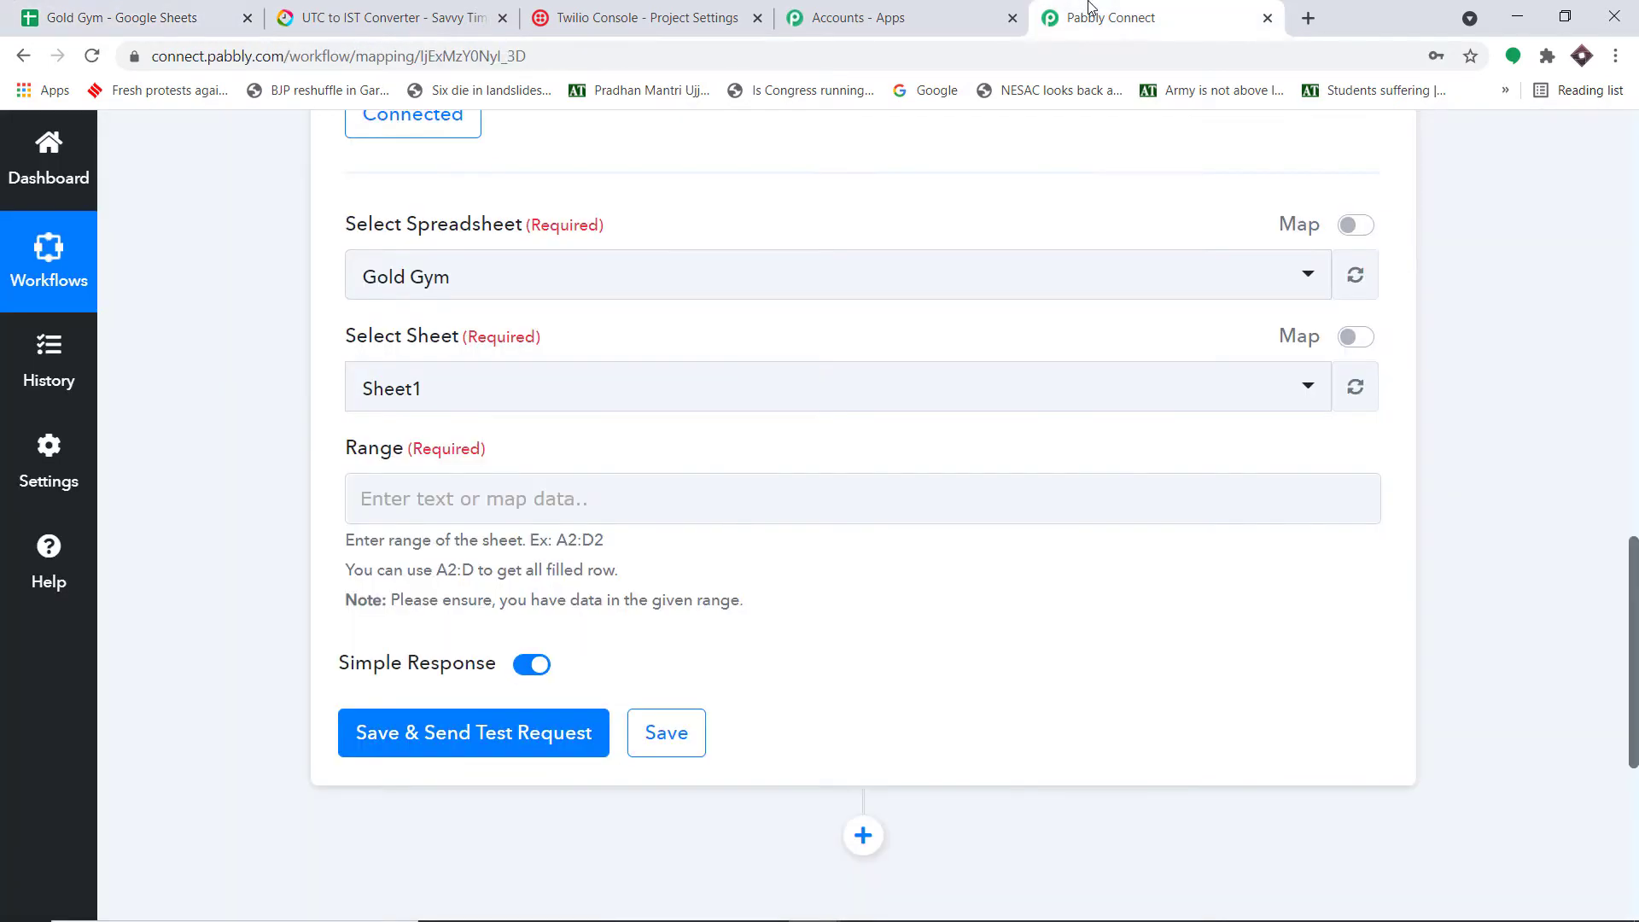
Step: Look through the Gold Gym sheet to identify the first and last cells of the member data, excluding the header row
click(484, 492)
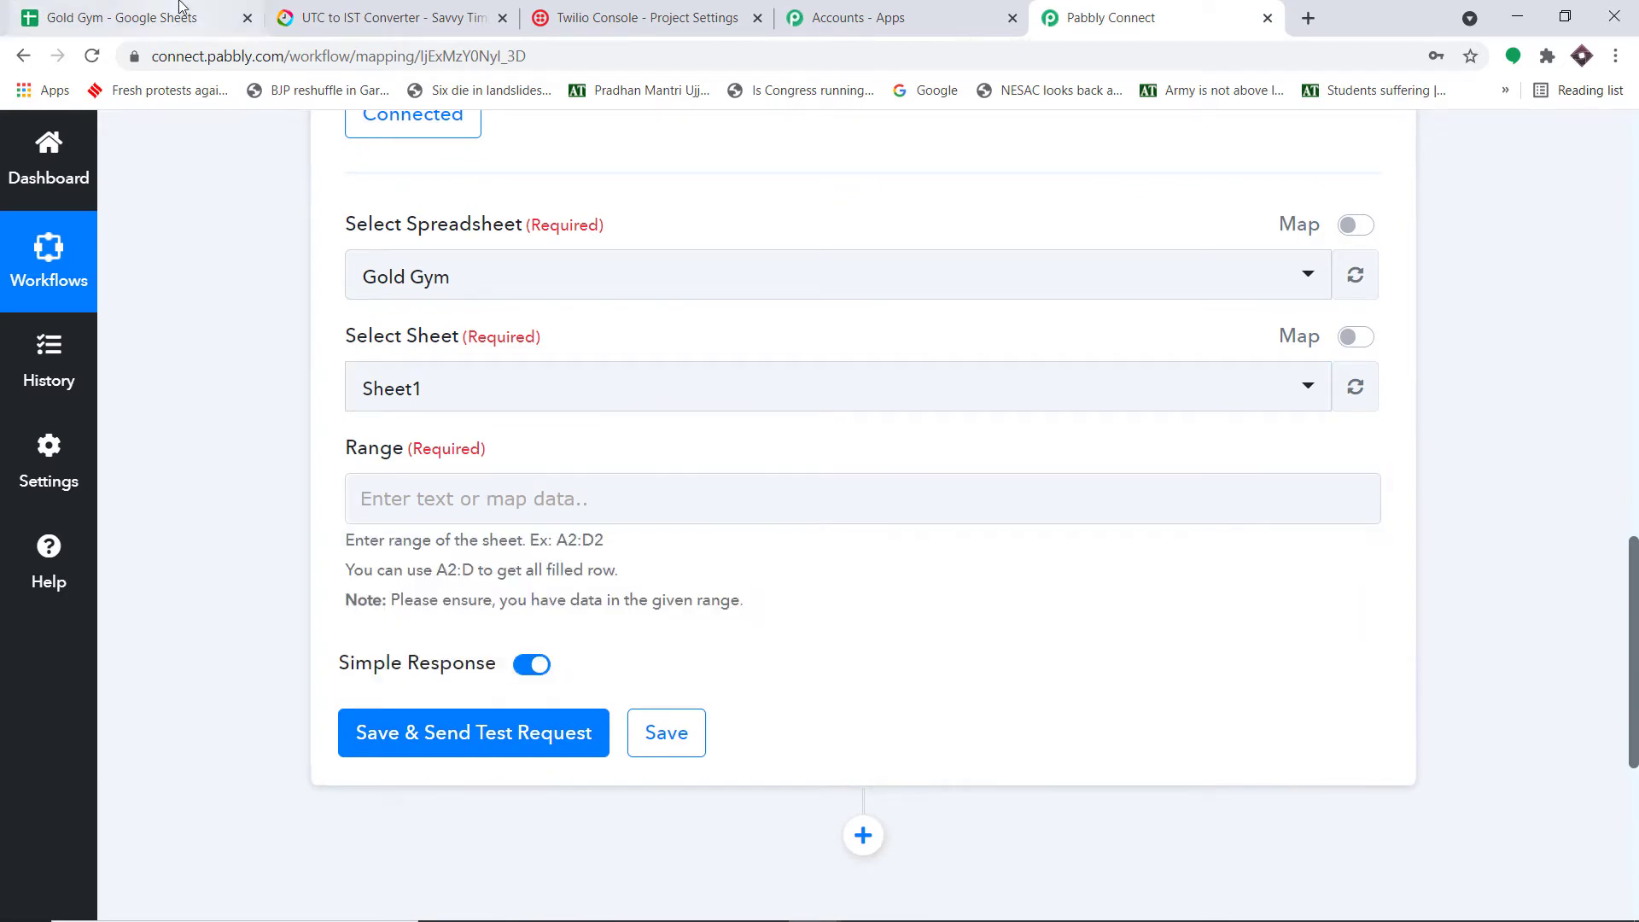
click(175, 12)
scroll(588, 478, up, 3)
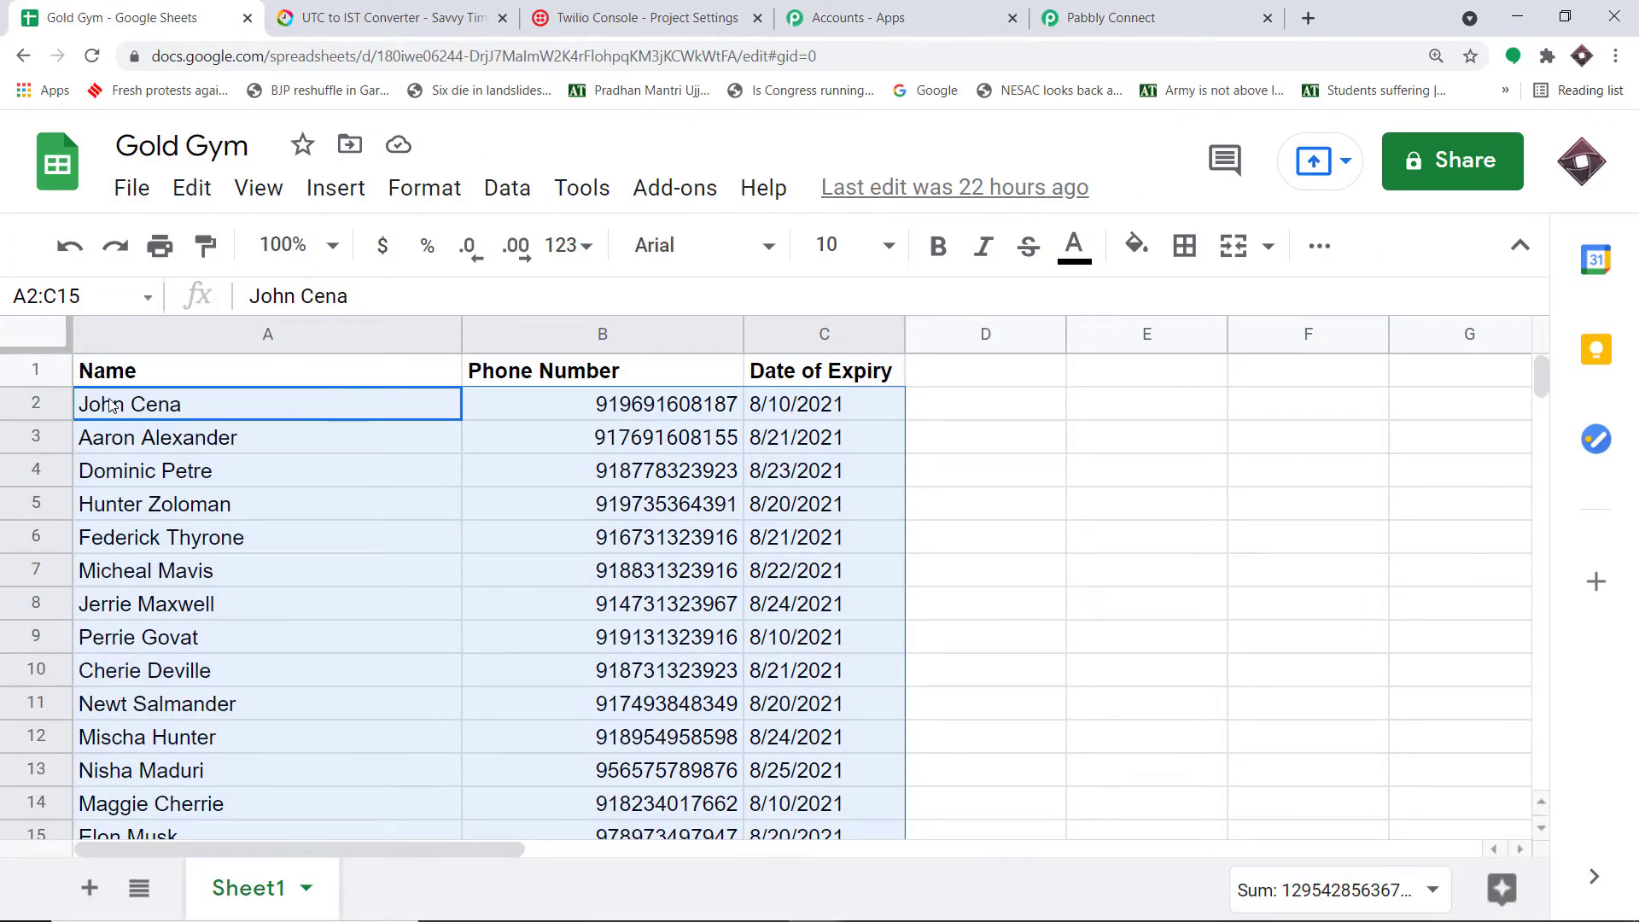
scroll(811, 586, down, 3)
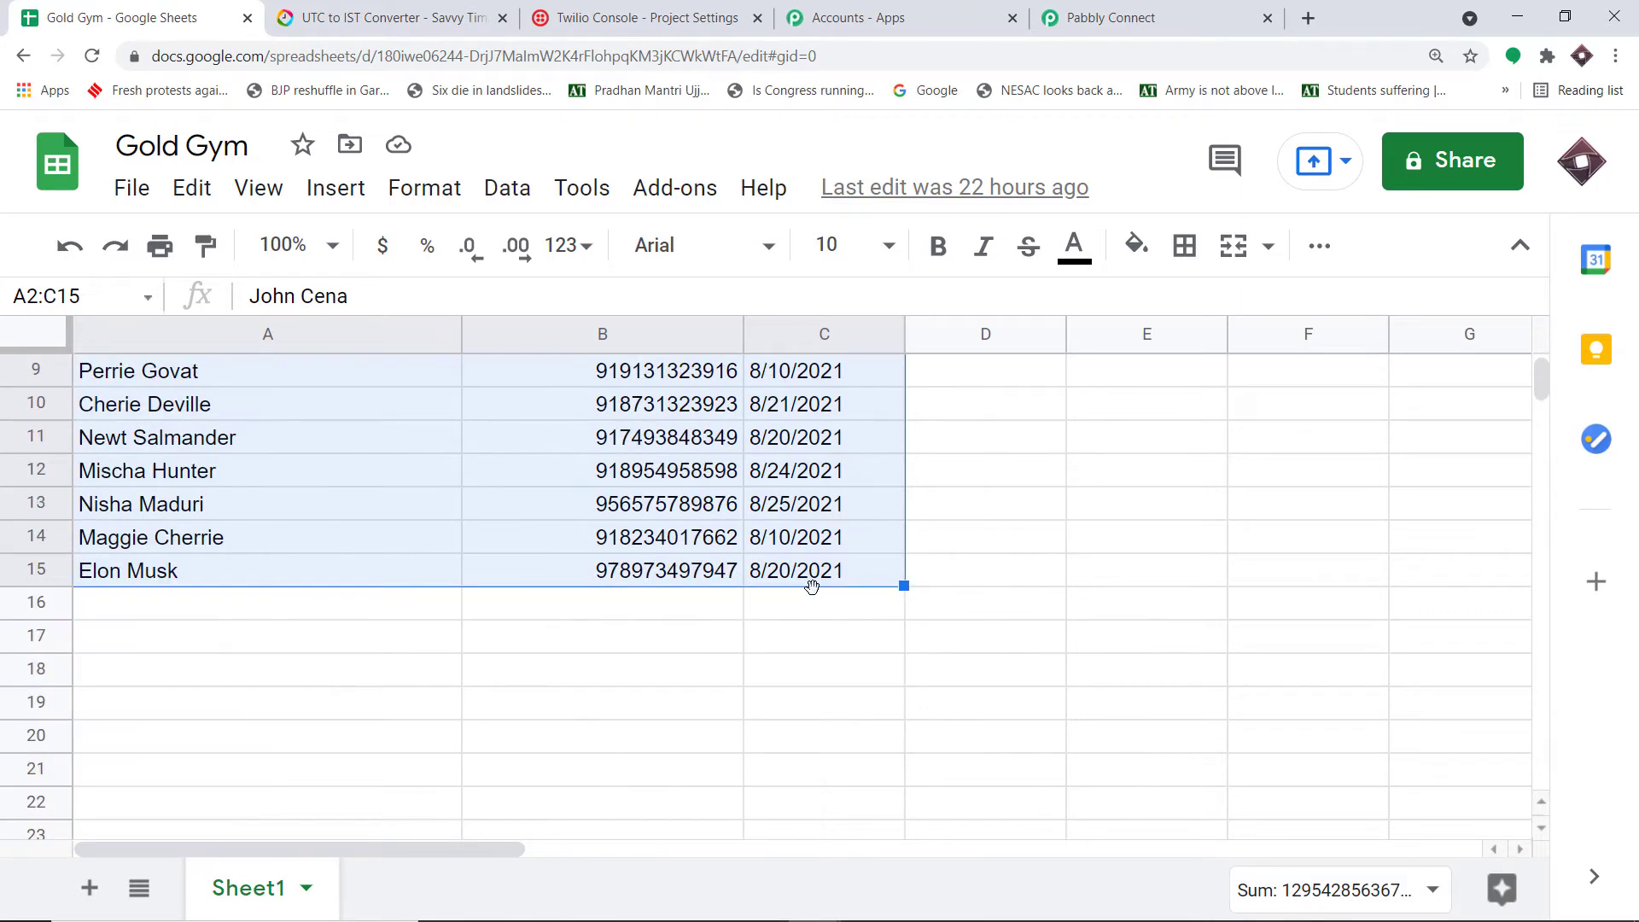
scroll(815, 581, up, 3)
click(153, 408)
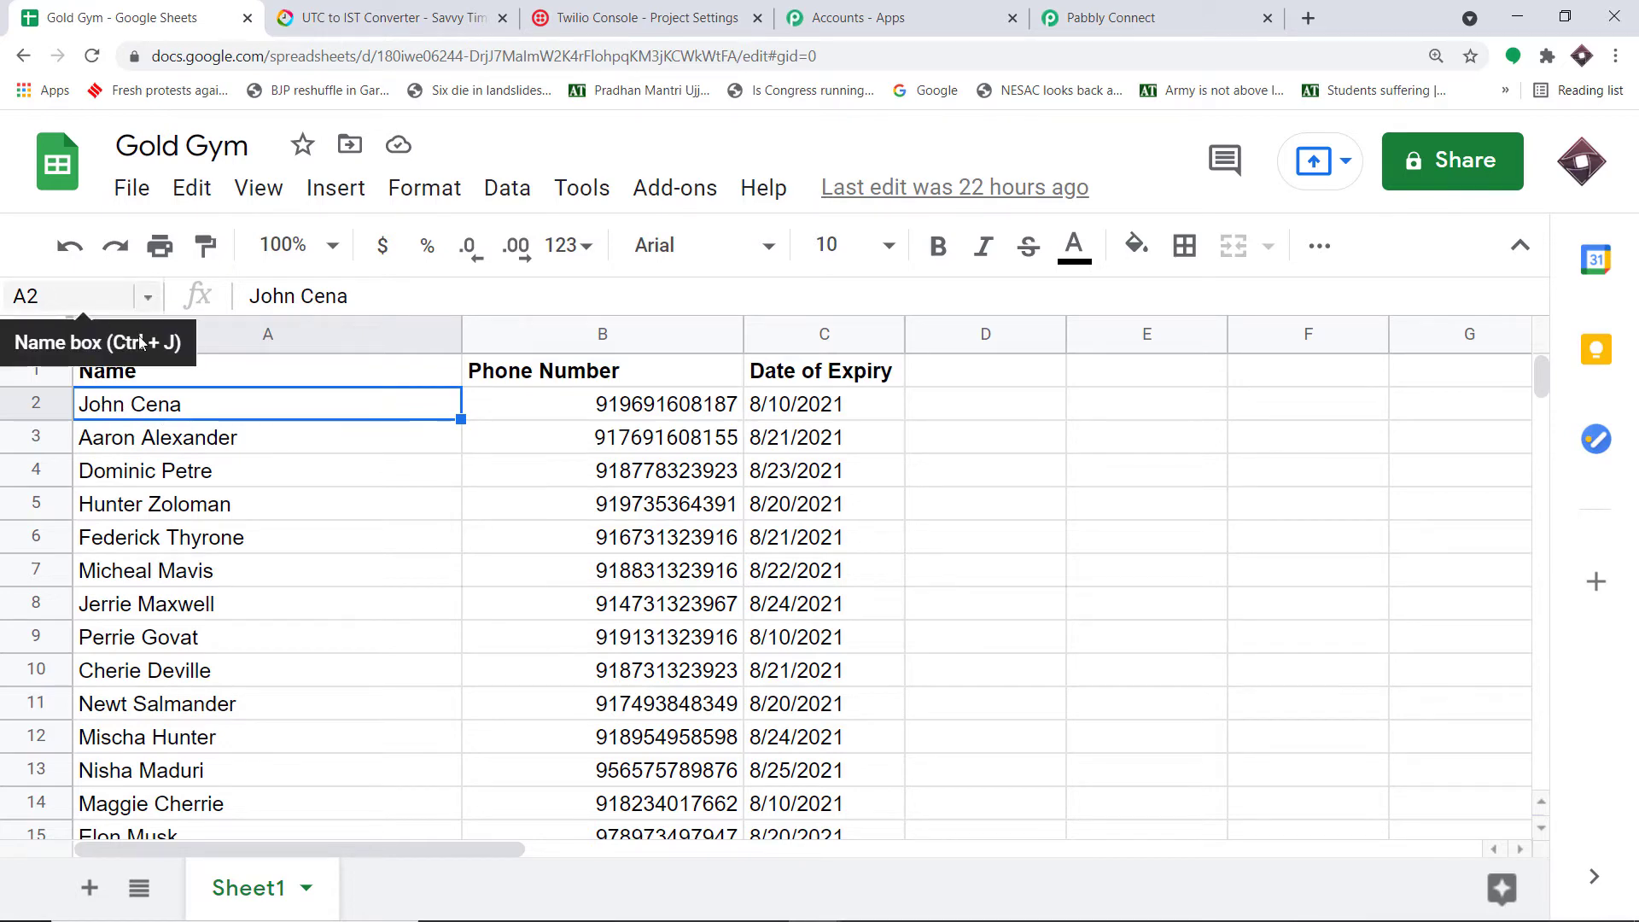
scroll(700, 540, down, 2)
click(838, 704)
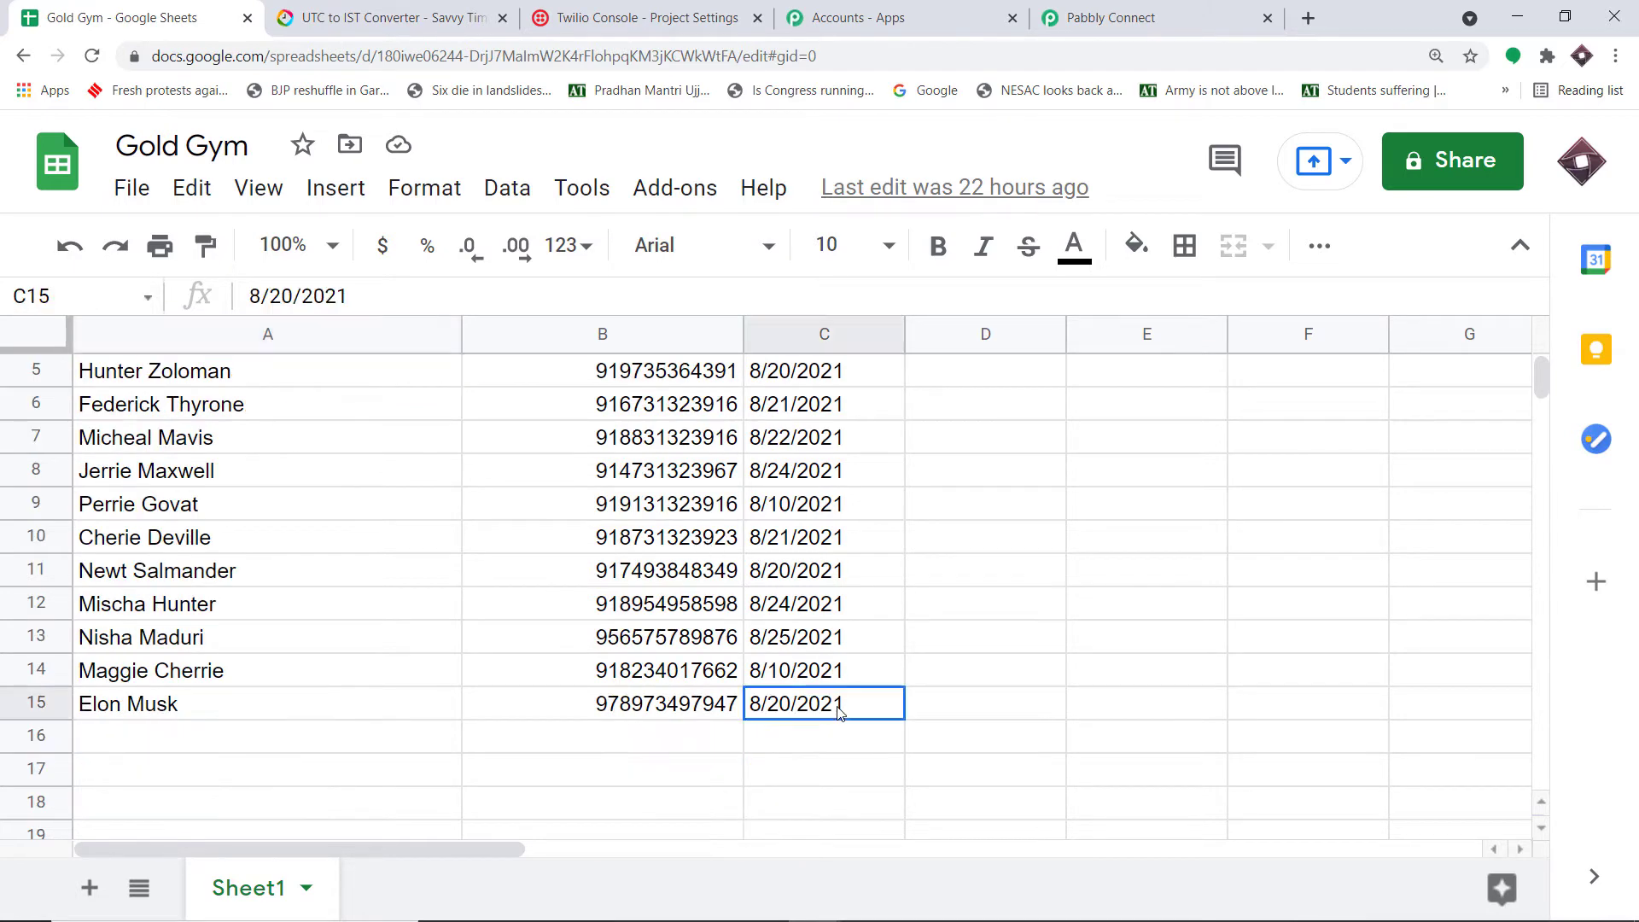
scroll(786, 678, up, 2)
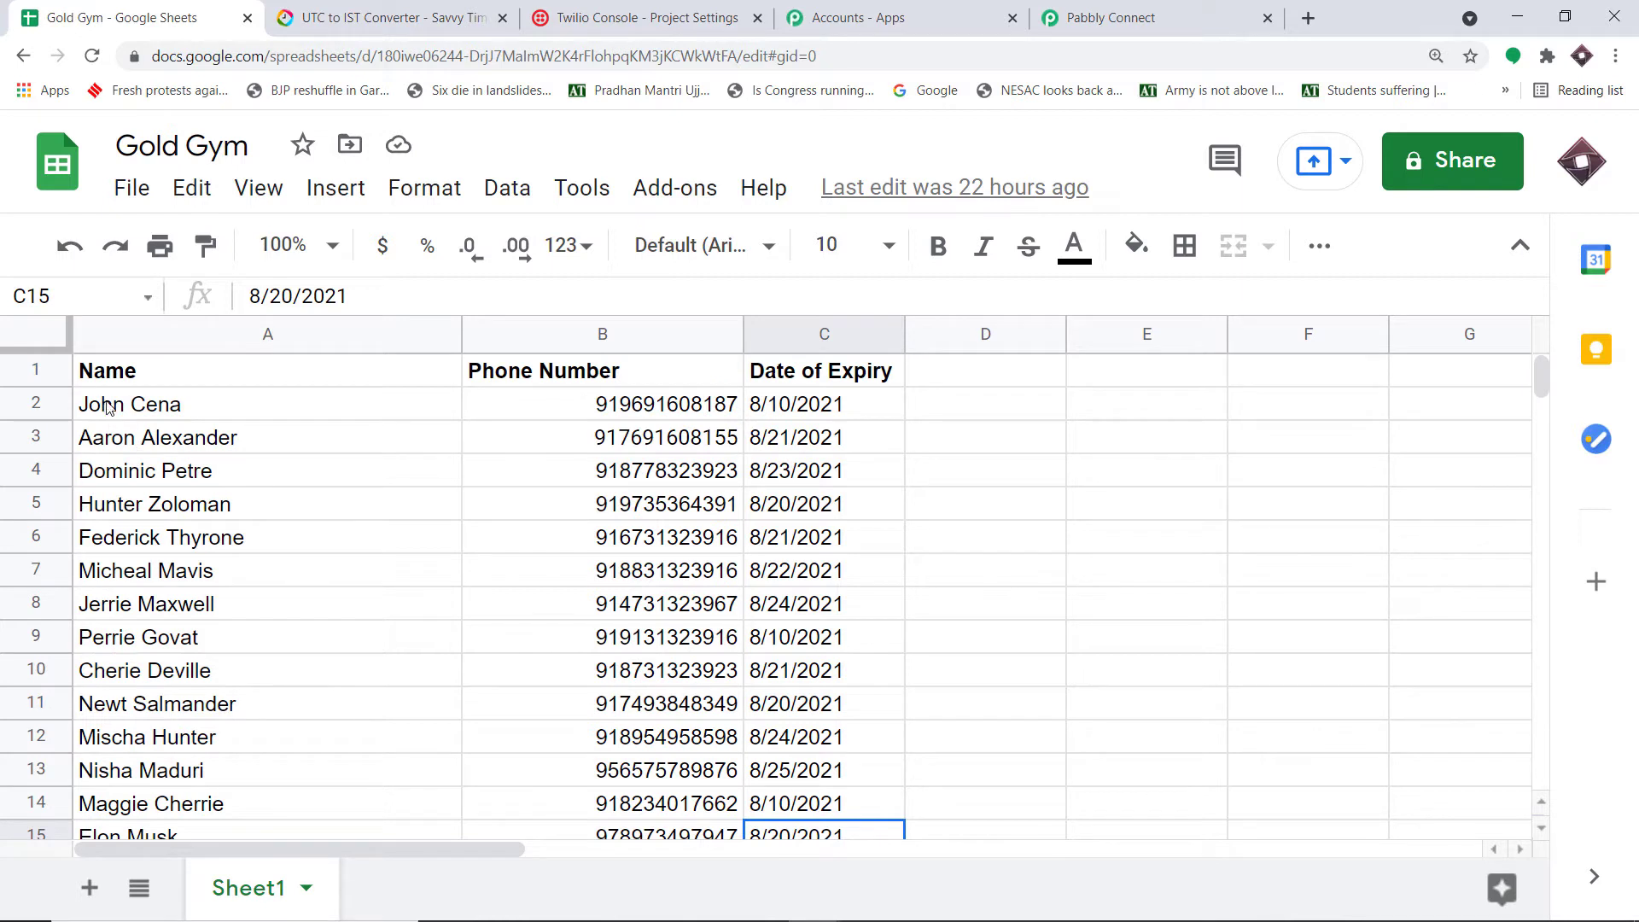
Step: Copy the range reference A2:C15 covering all member rows in the Gold Gym sheet and enter it as the action's Range
drag(108, 408, 835, 775)
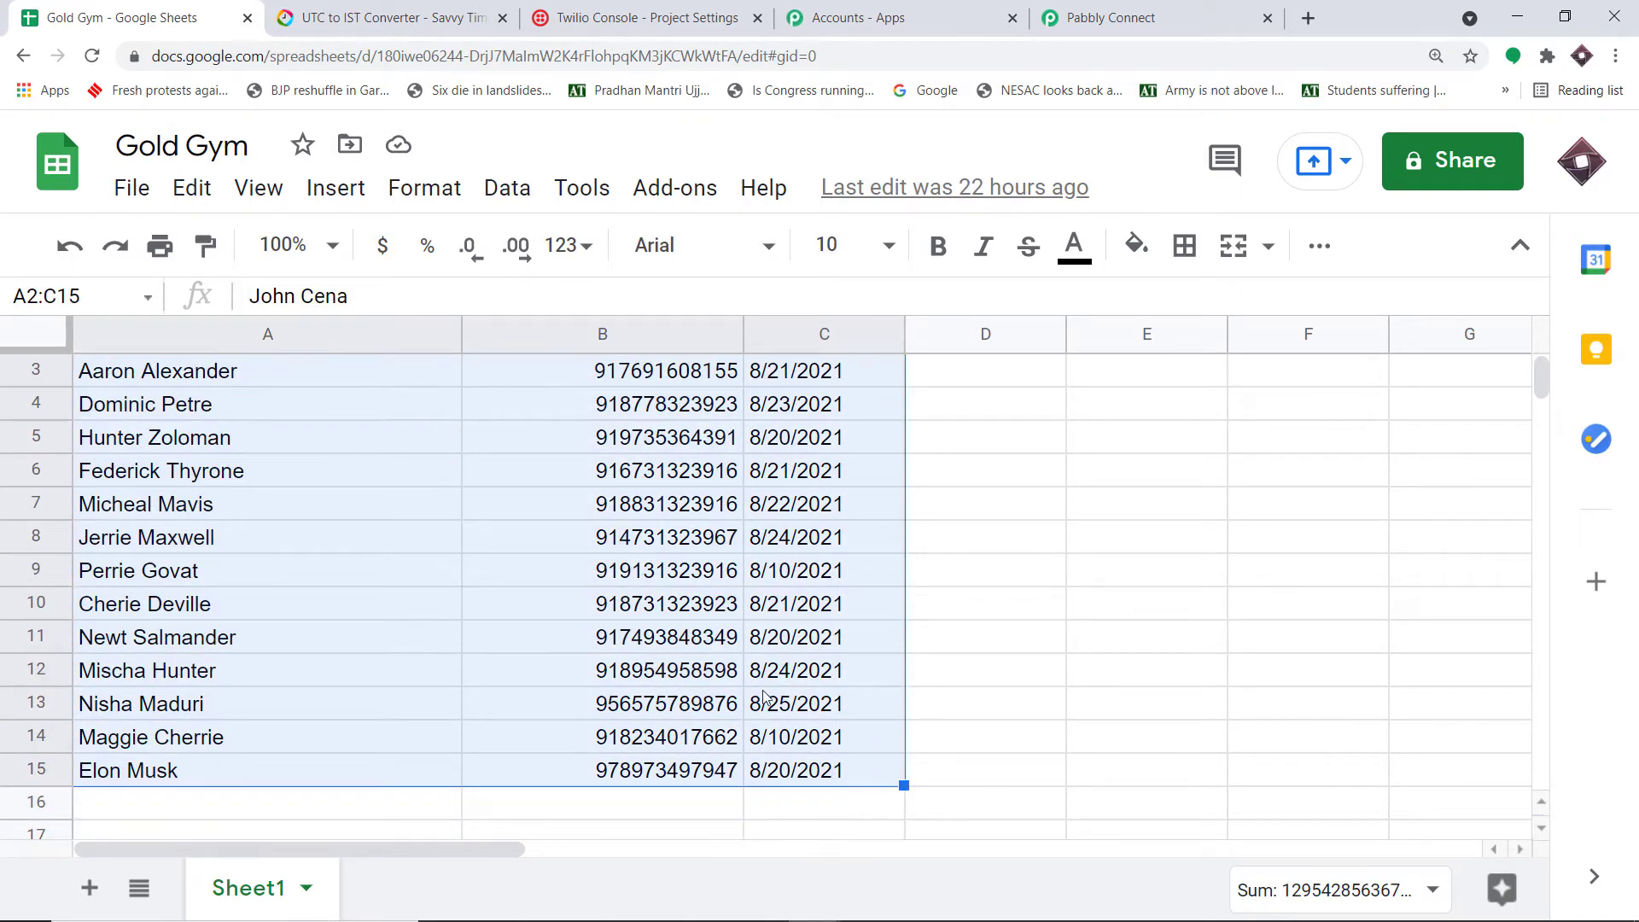
click(10, 290)
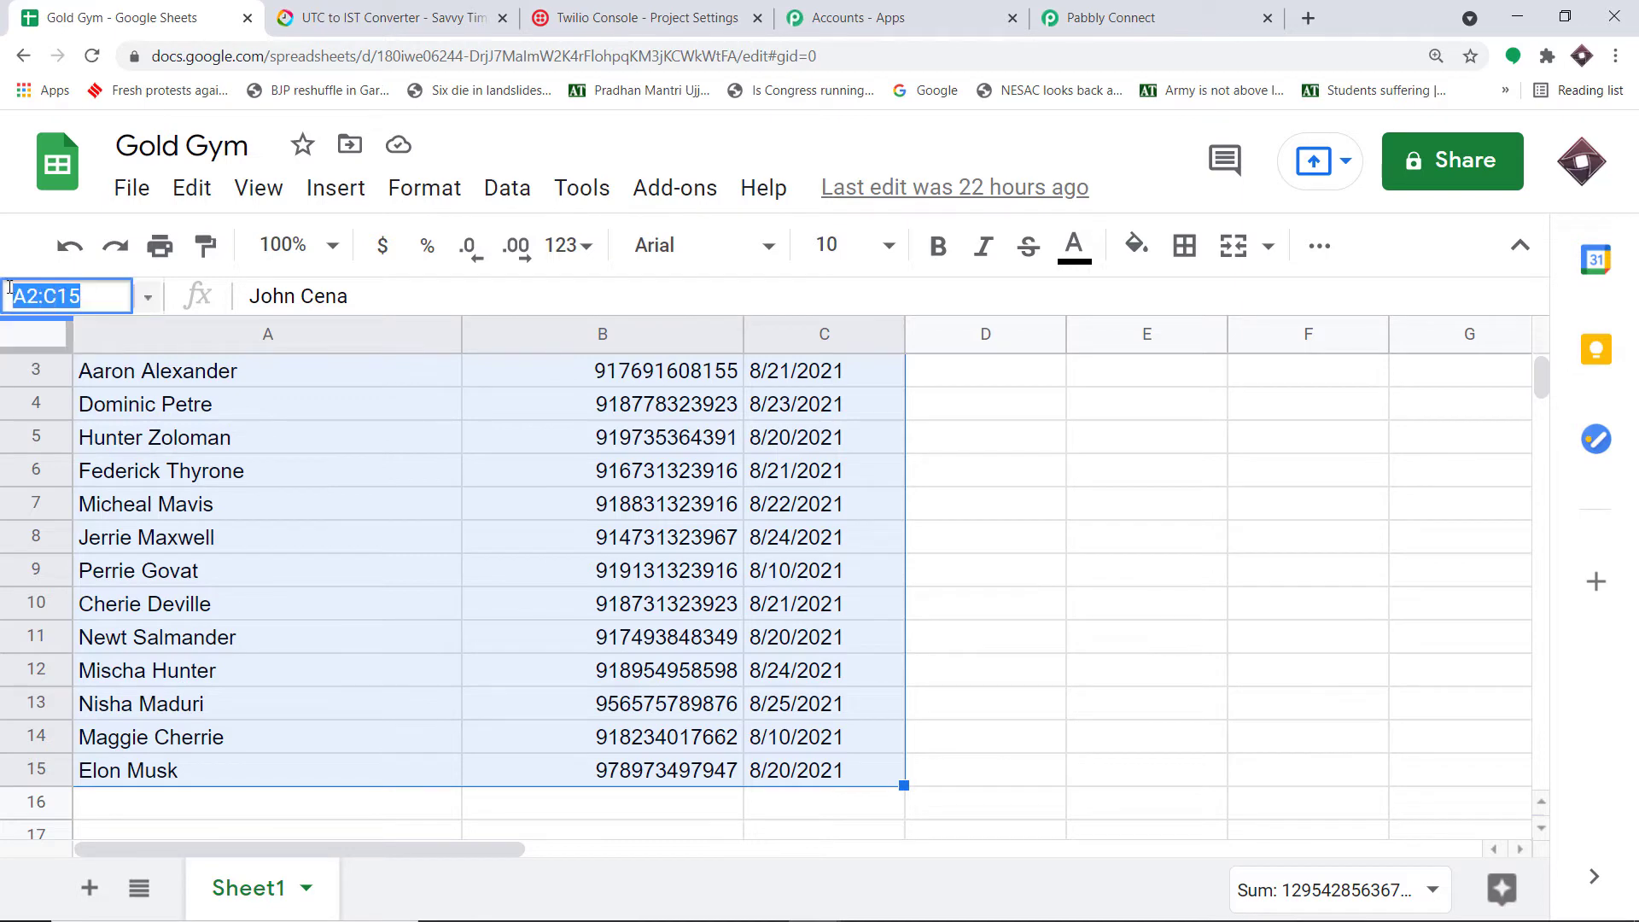
right_click(24, 294)
click(77, 379)
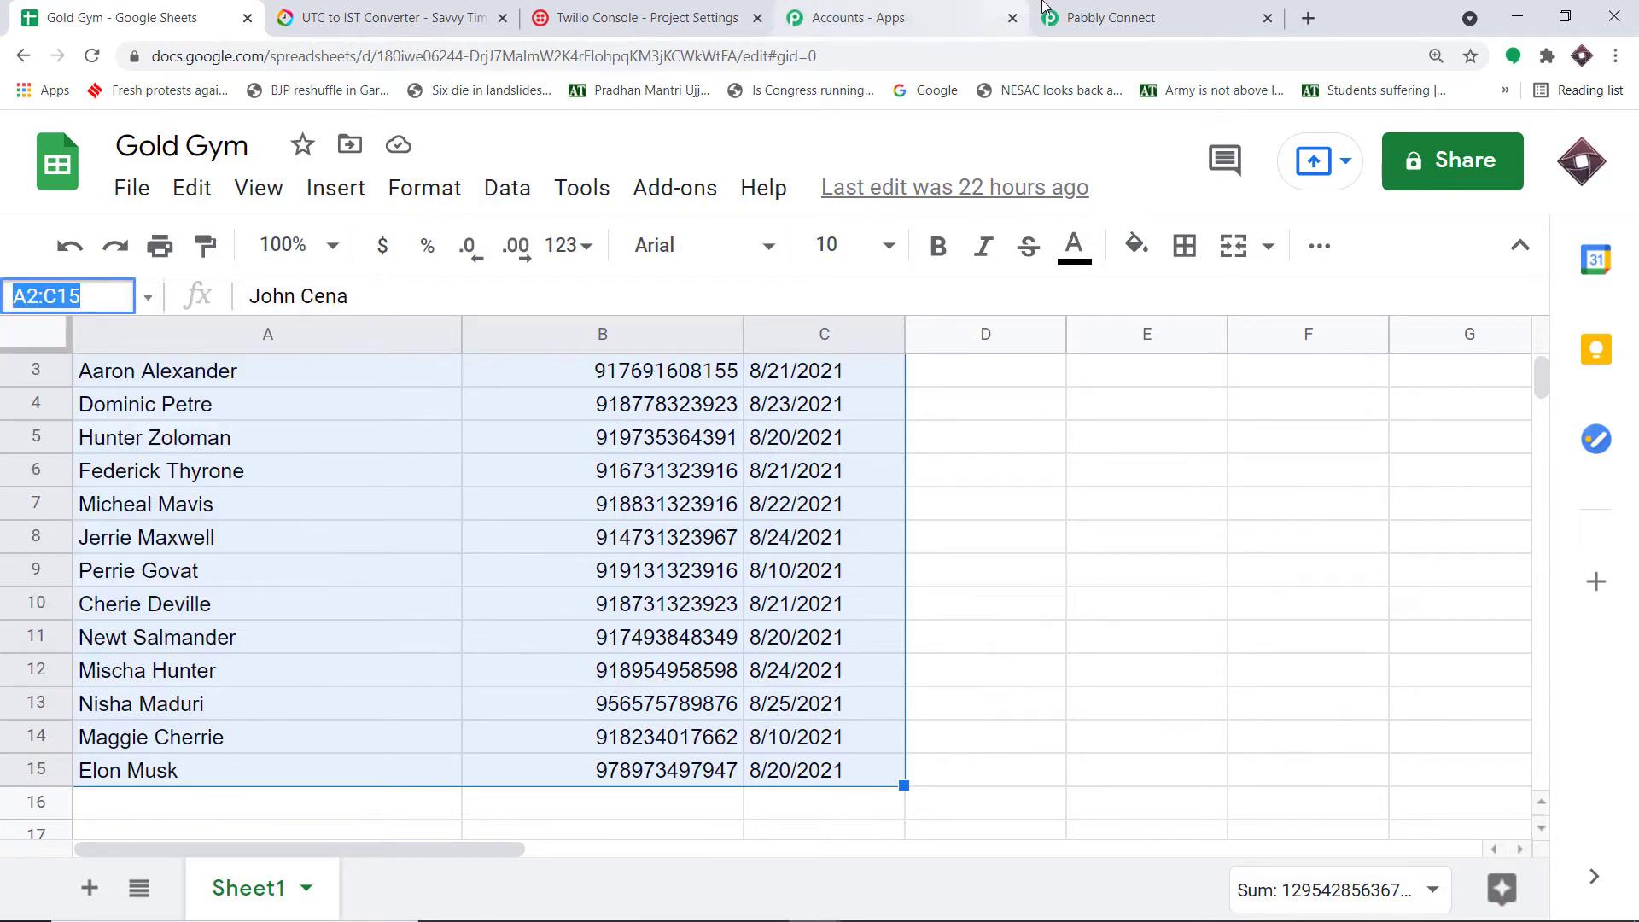
click(1109, 17)
click(576, 498)
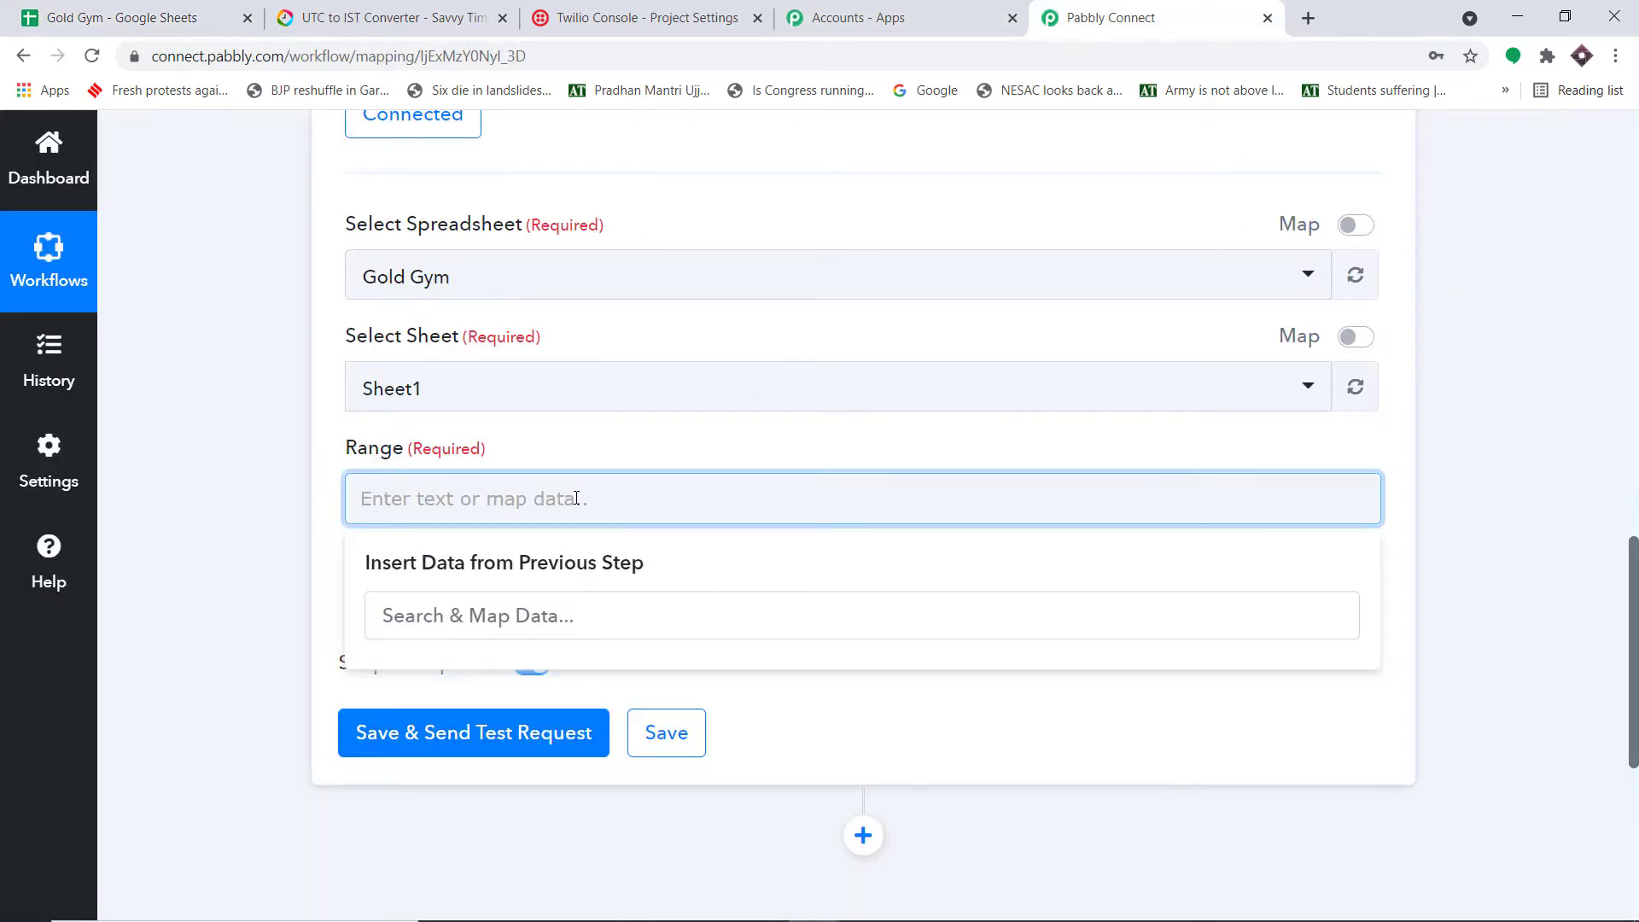
key(ctrl+v)
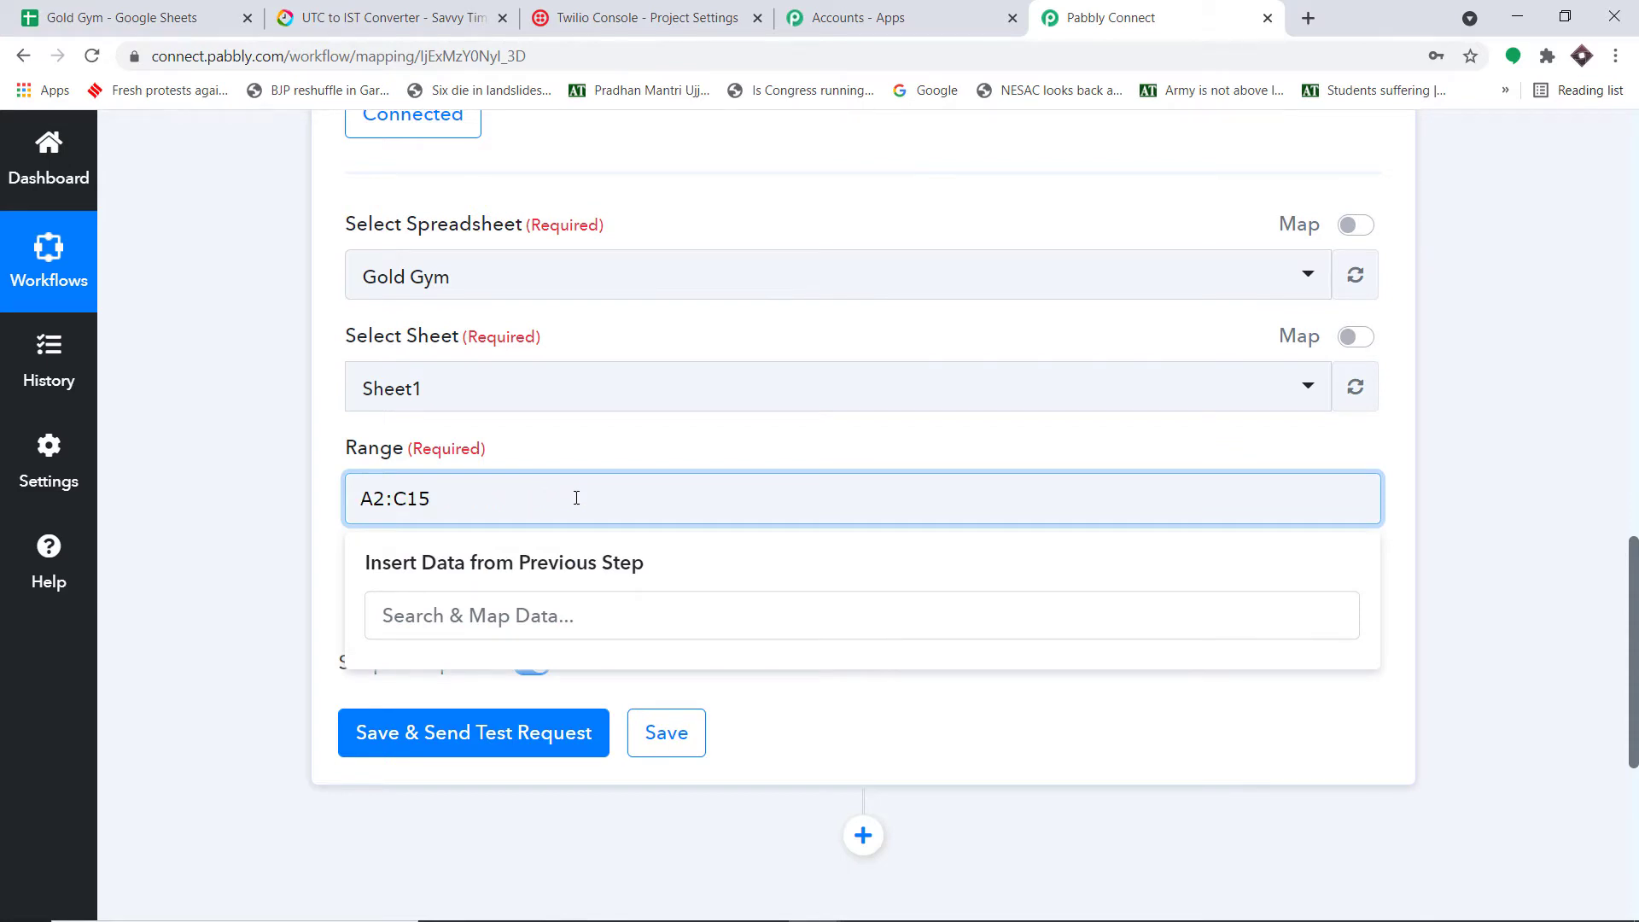
click(272, 338)
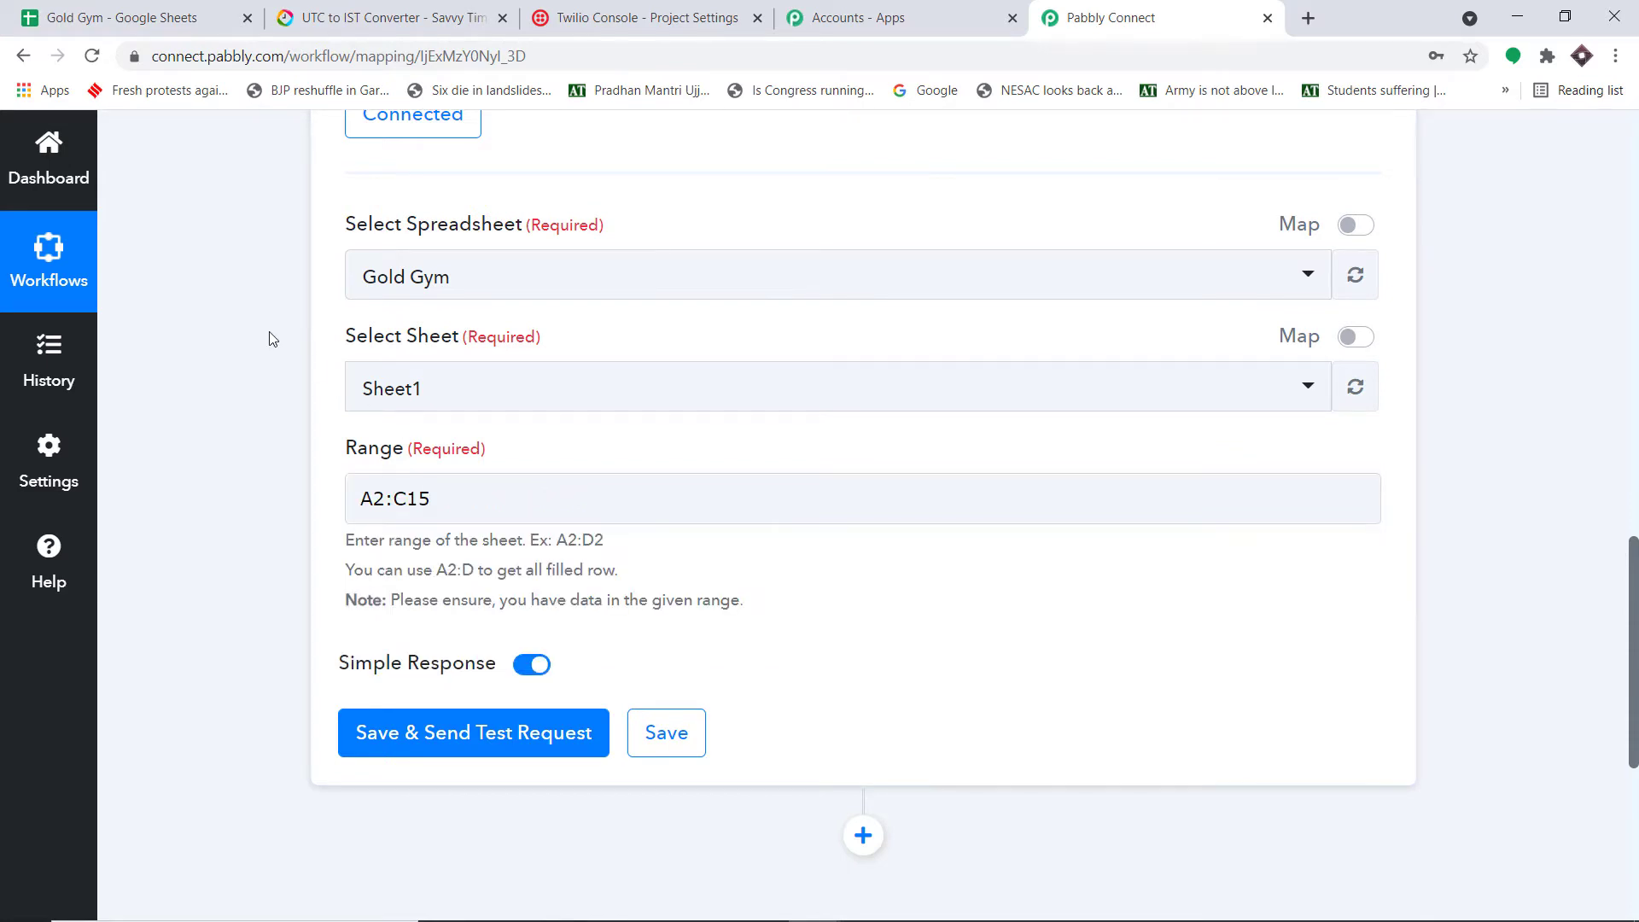
Step: Save the Google Sheets action and send a test request to fetch the member rows
click(438, 739)
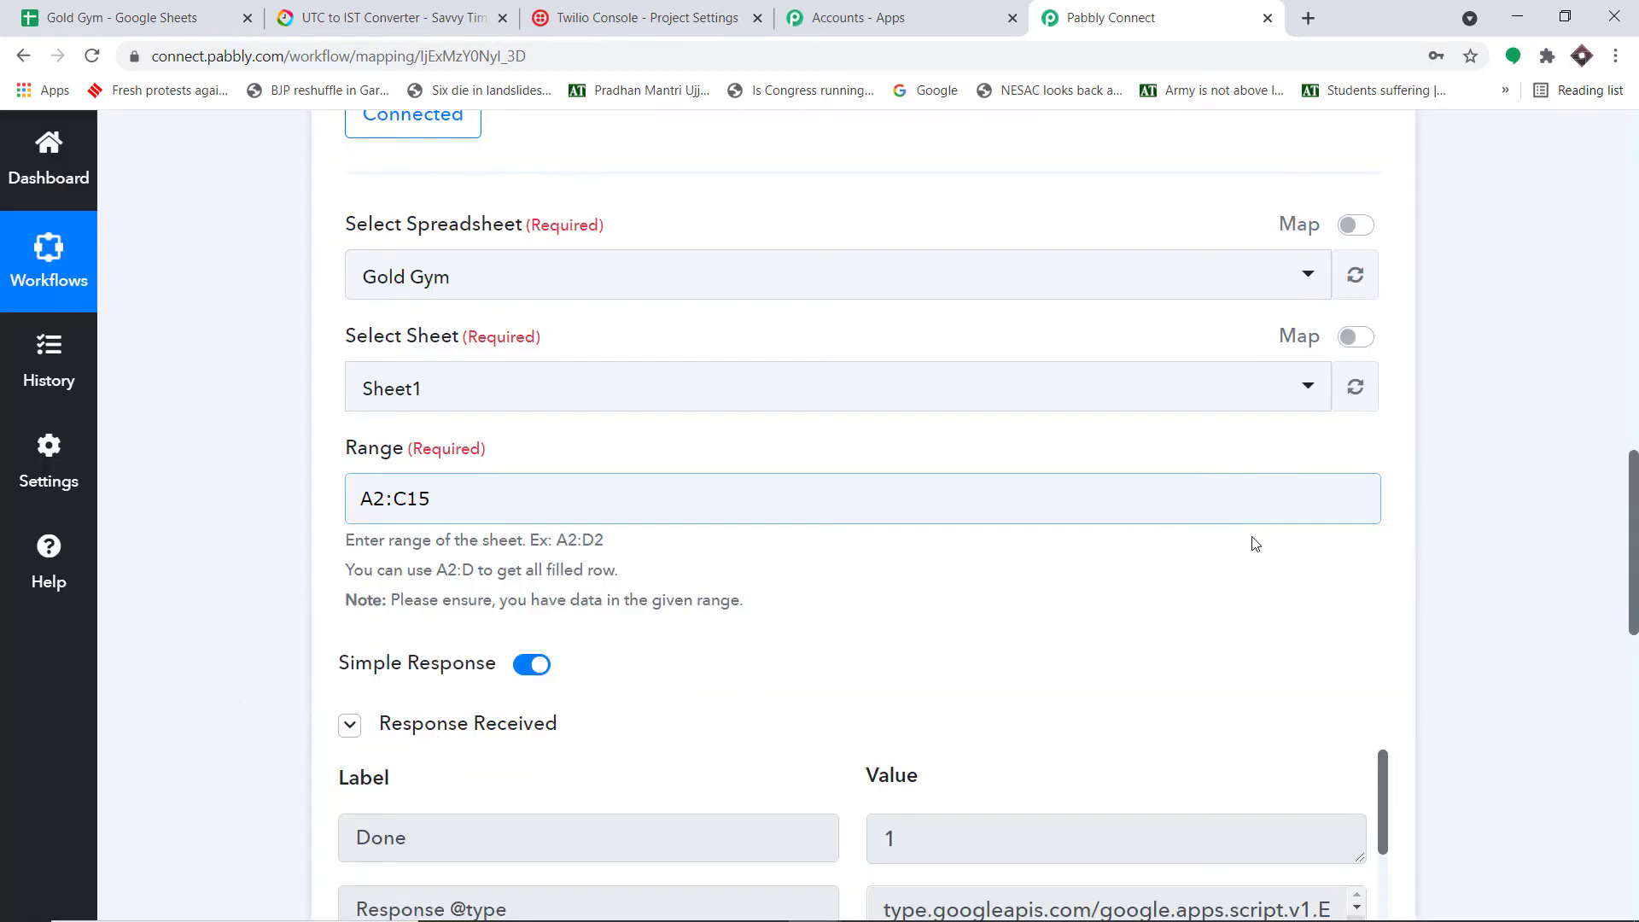
scroll(1251, 541, down, 3)
scroll(1318, 513, down, 2)
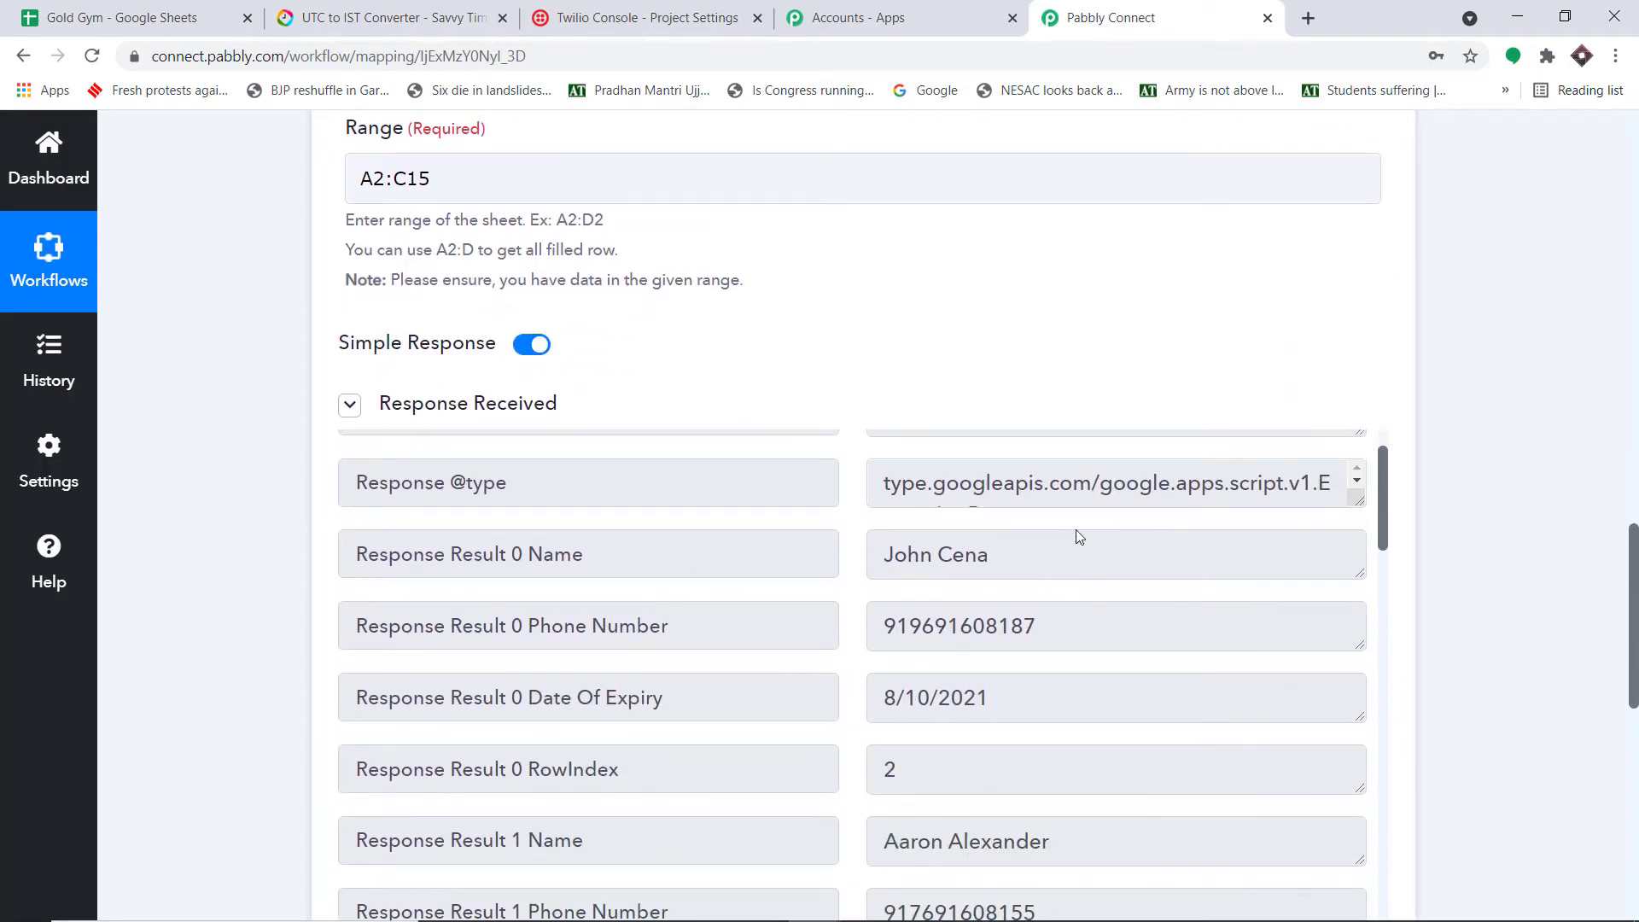
Step: Examine the name, phone number and expiry date fields received for the first two members in the test response
drag(1041, 564, 686, 563)
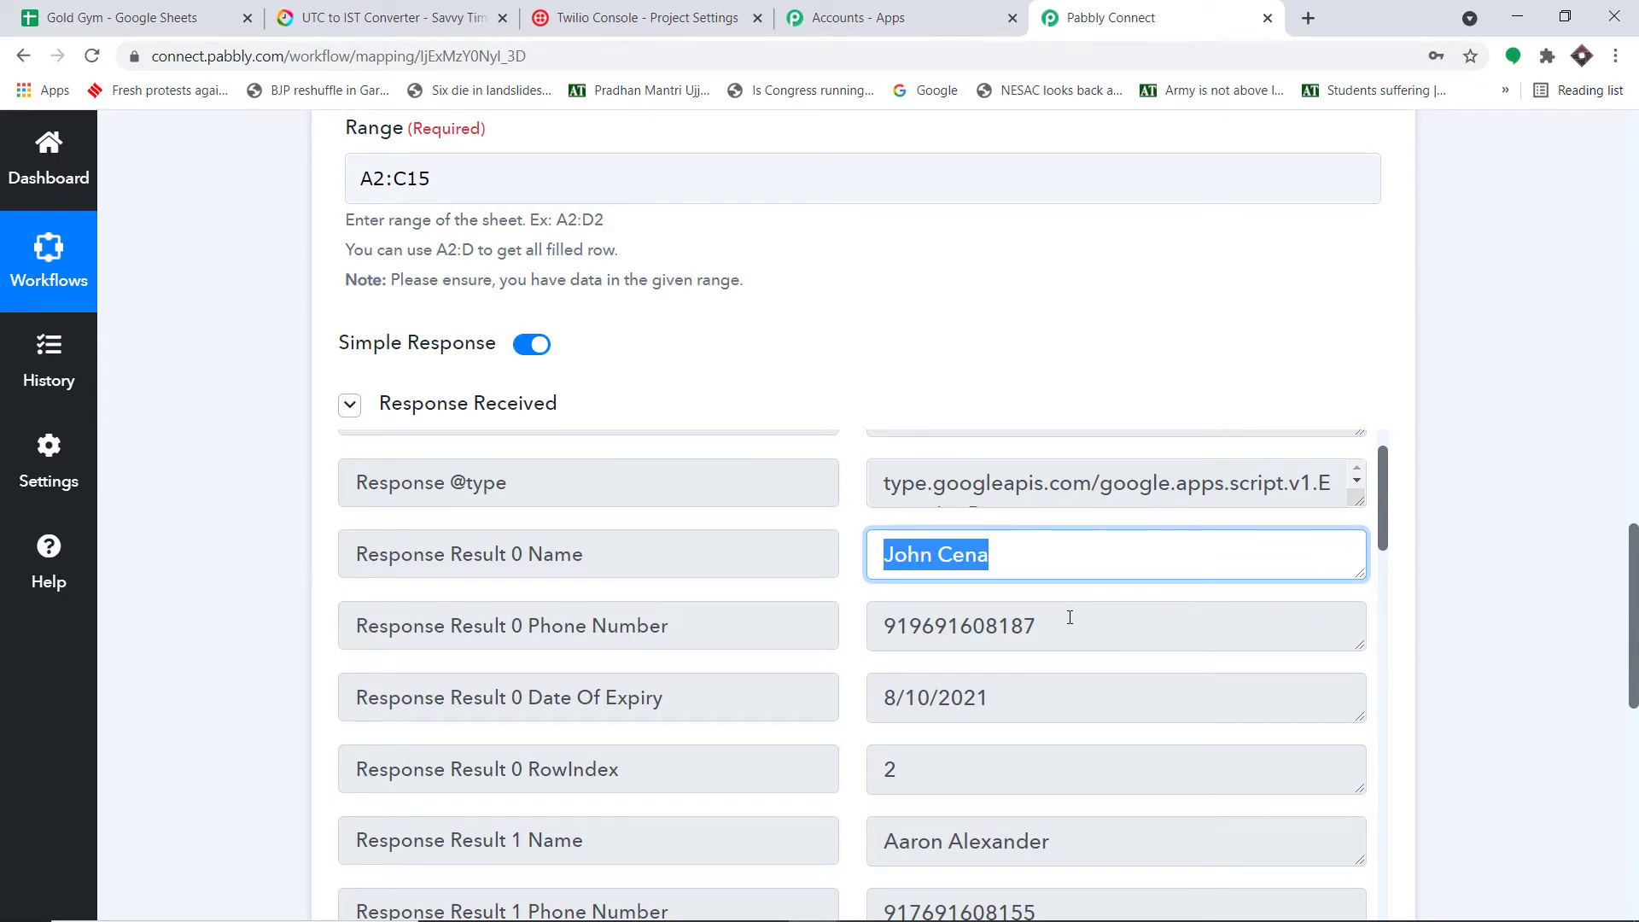
scroll(1067, 616, down, 1)
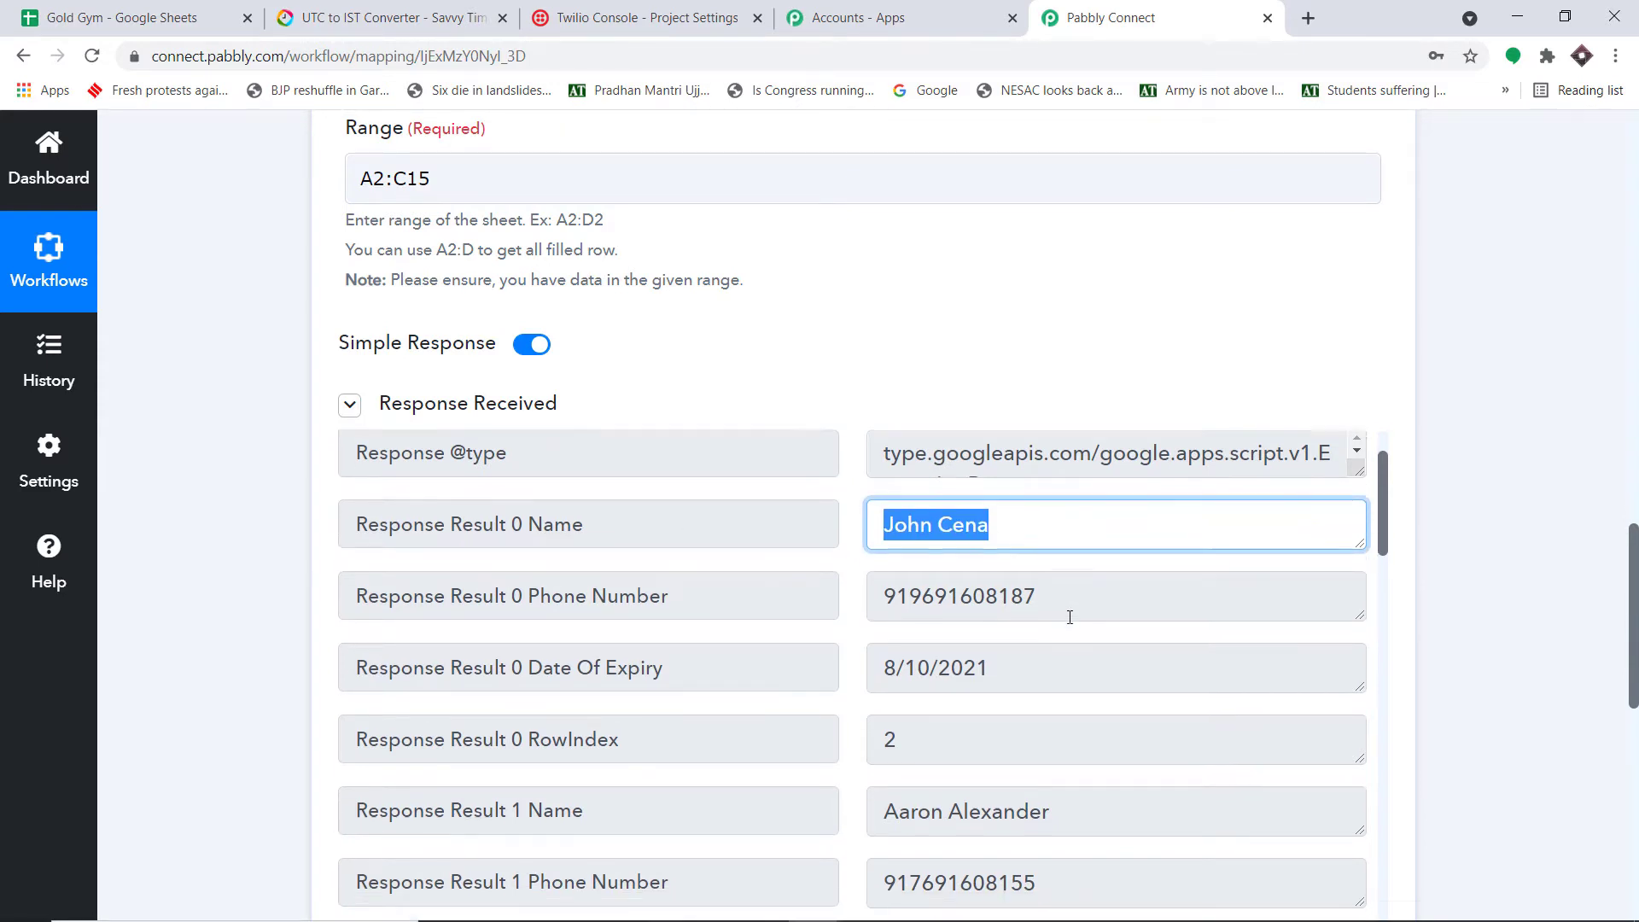
scroll(1041, 535, down, 1)
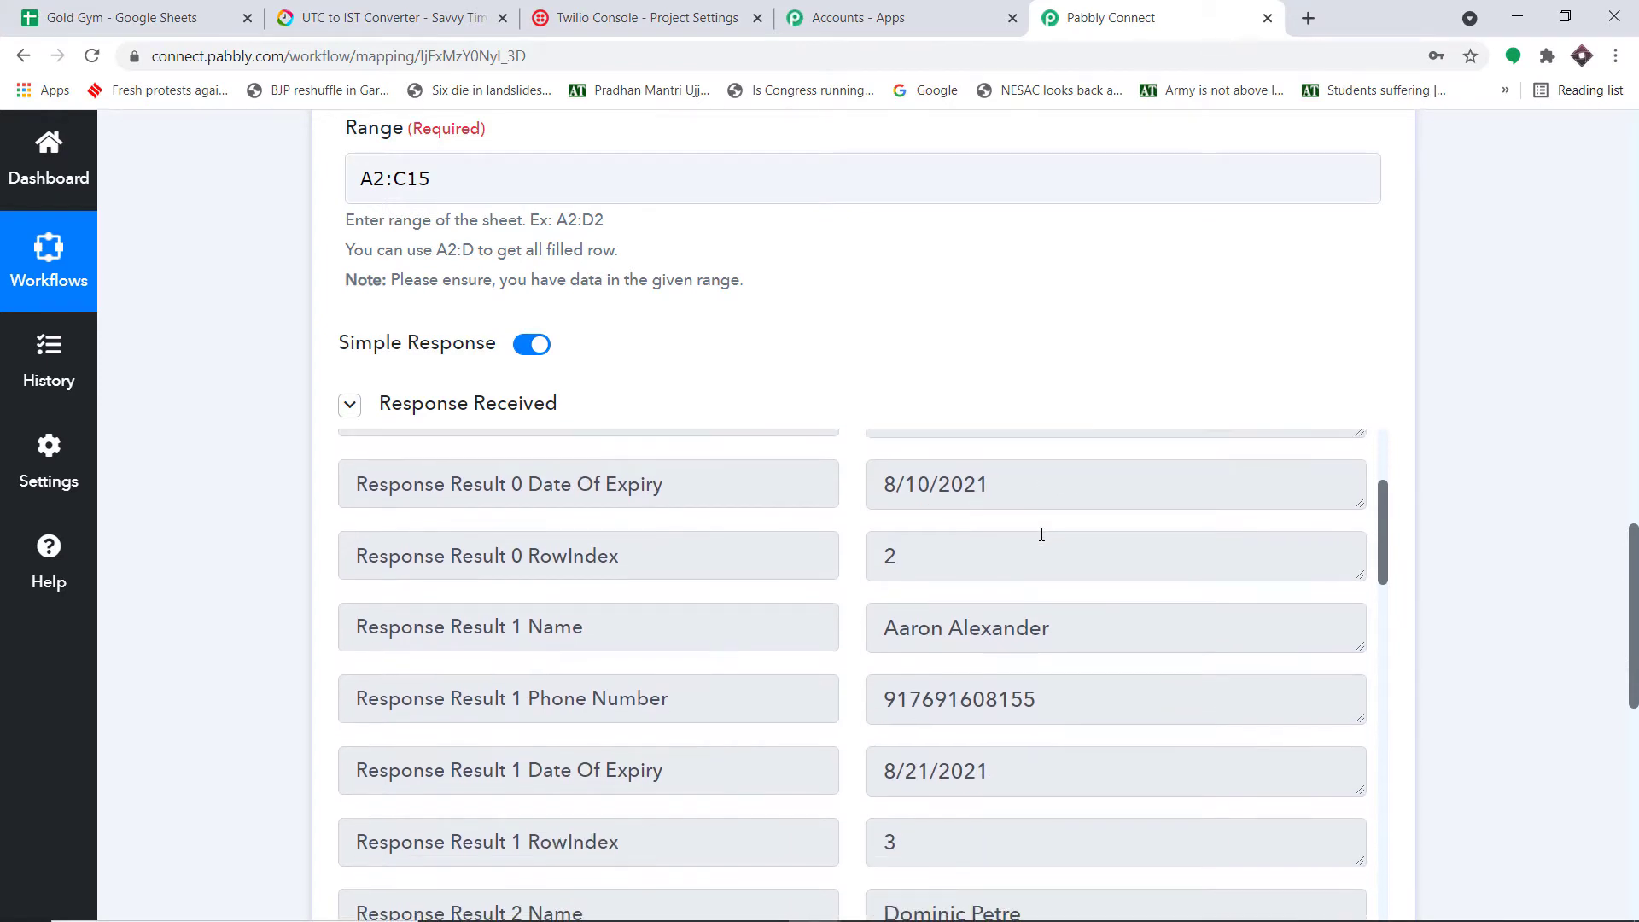
scroll(1041, 535, down, 1)
click(1085, 529)
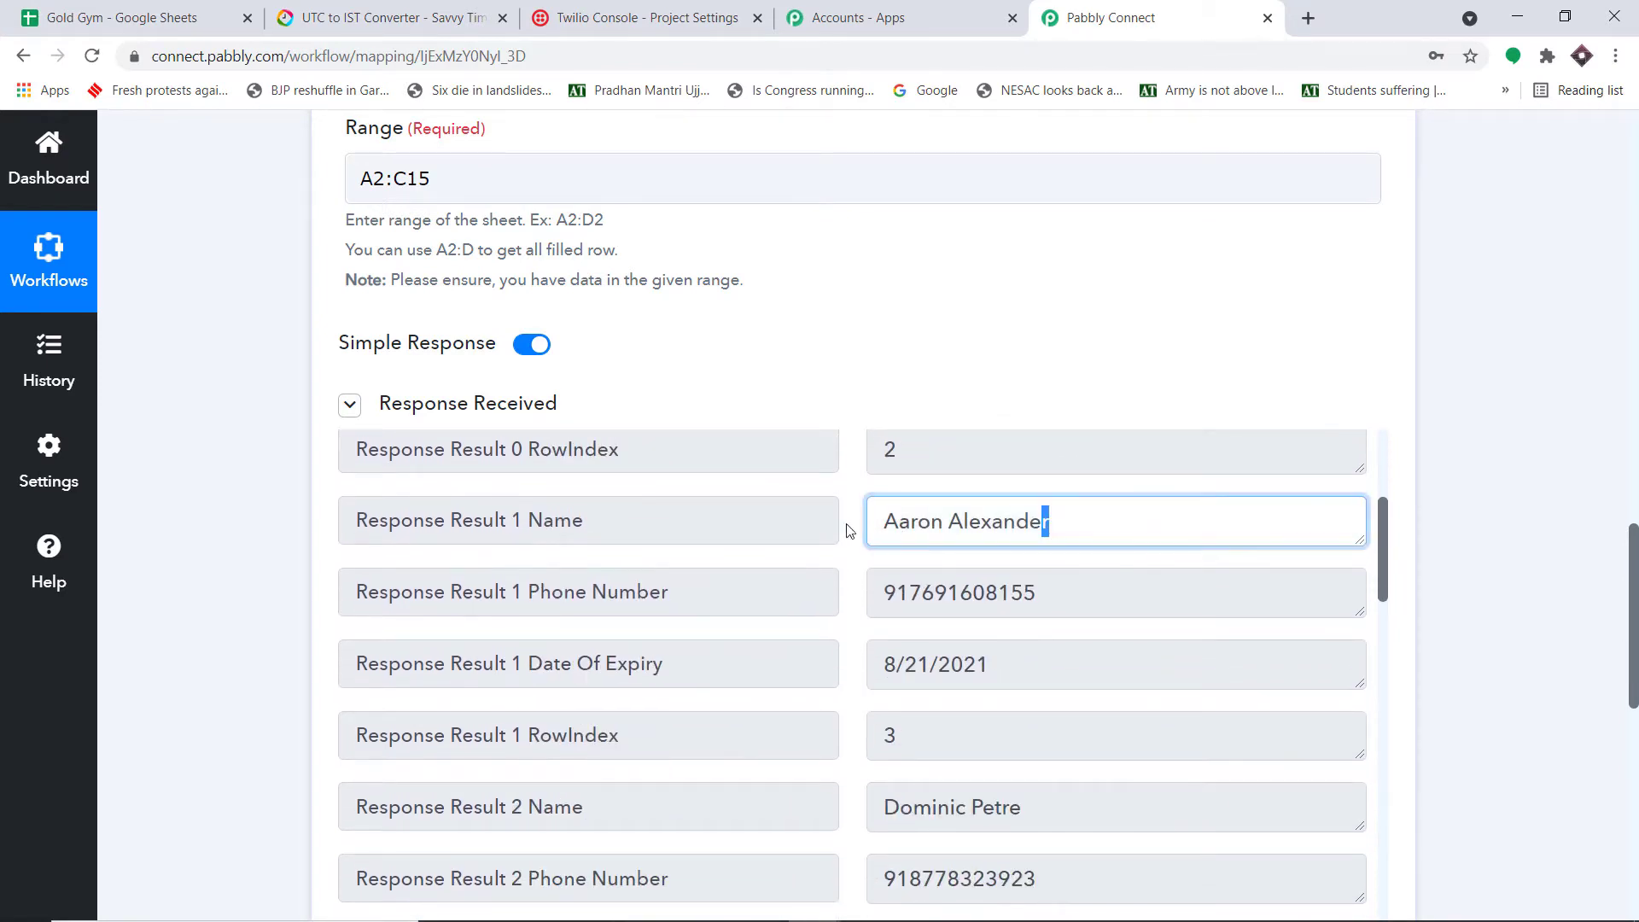
key(ctrl+a)
Step: Compare the second member's phone number and expiry date in row 3 of the Gold Gym sheet with the Result 1 fields of the response
click(182, 7)
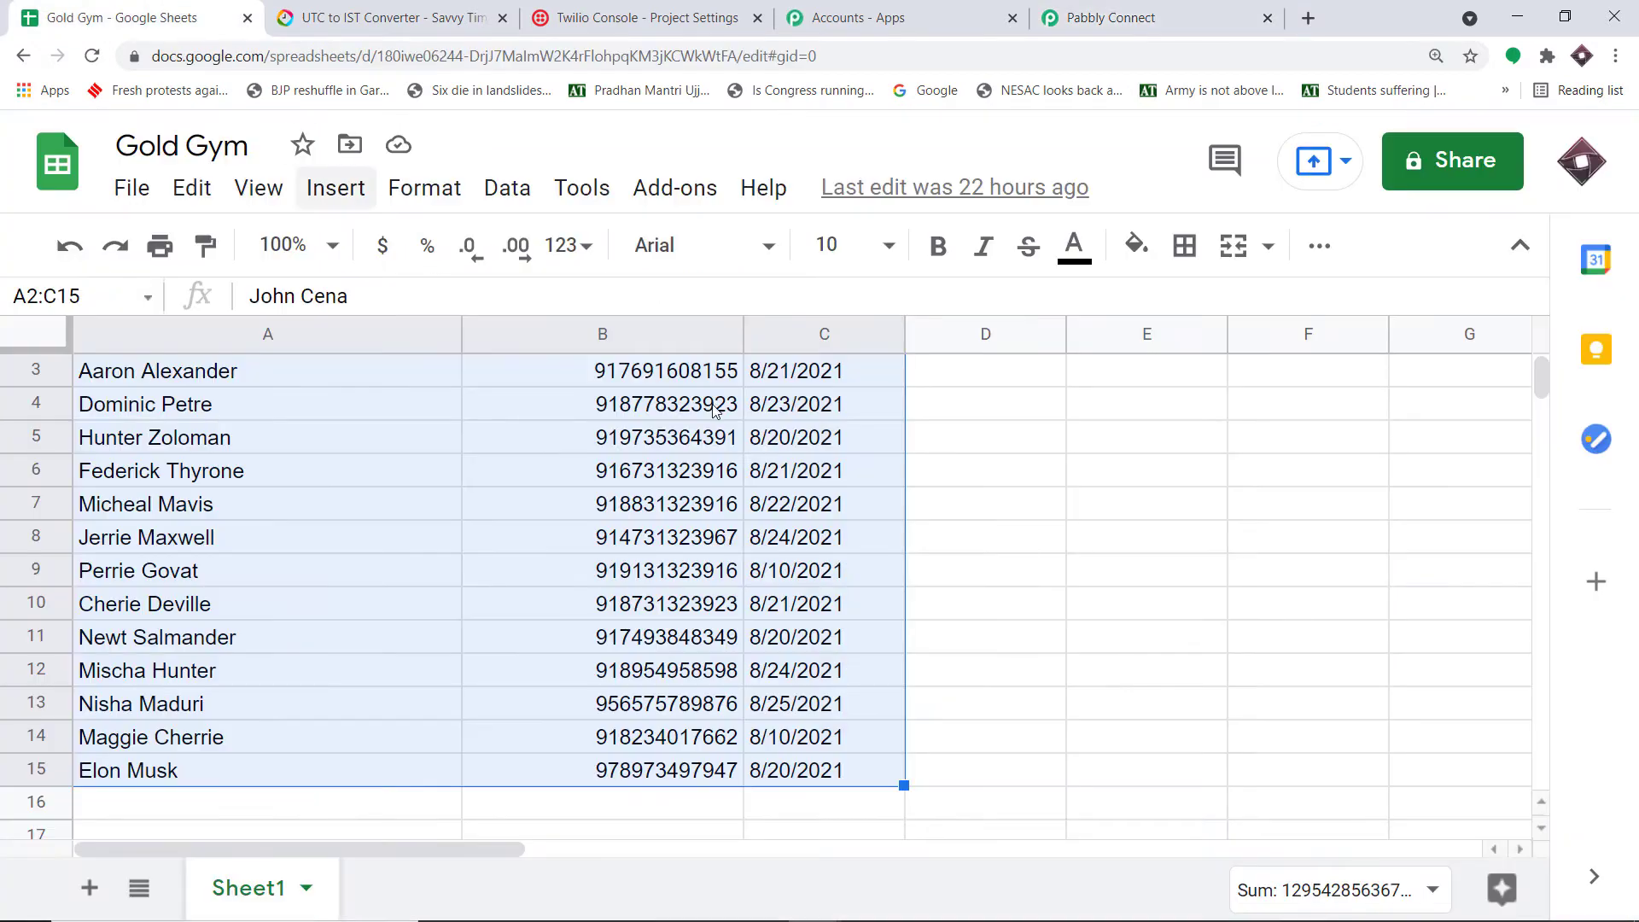
click(848, 478)
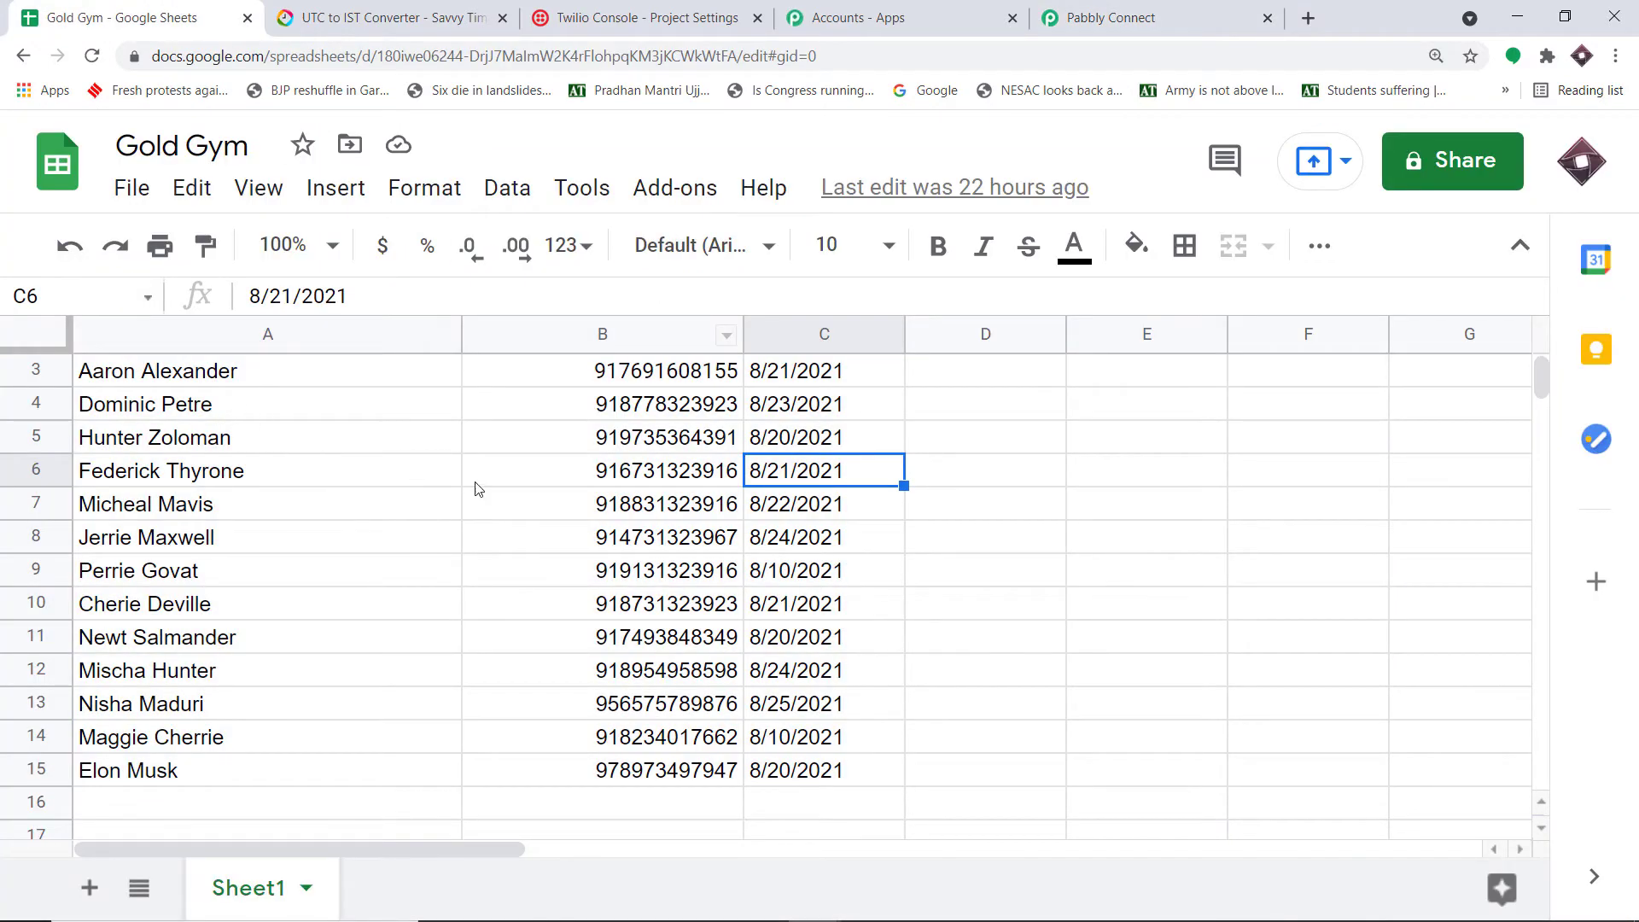
scroll(502, 483, up, 1)
click(787, 432)
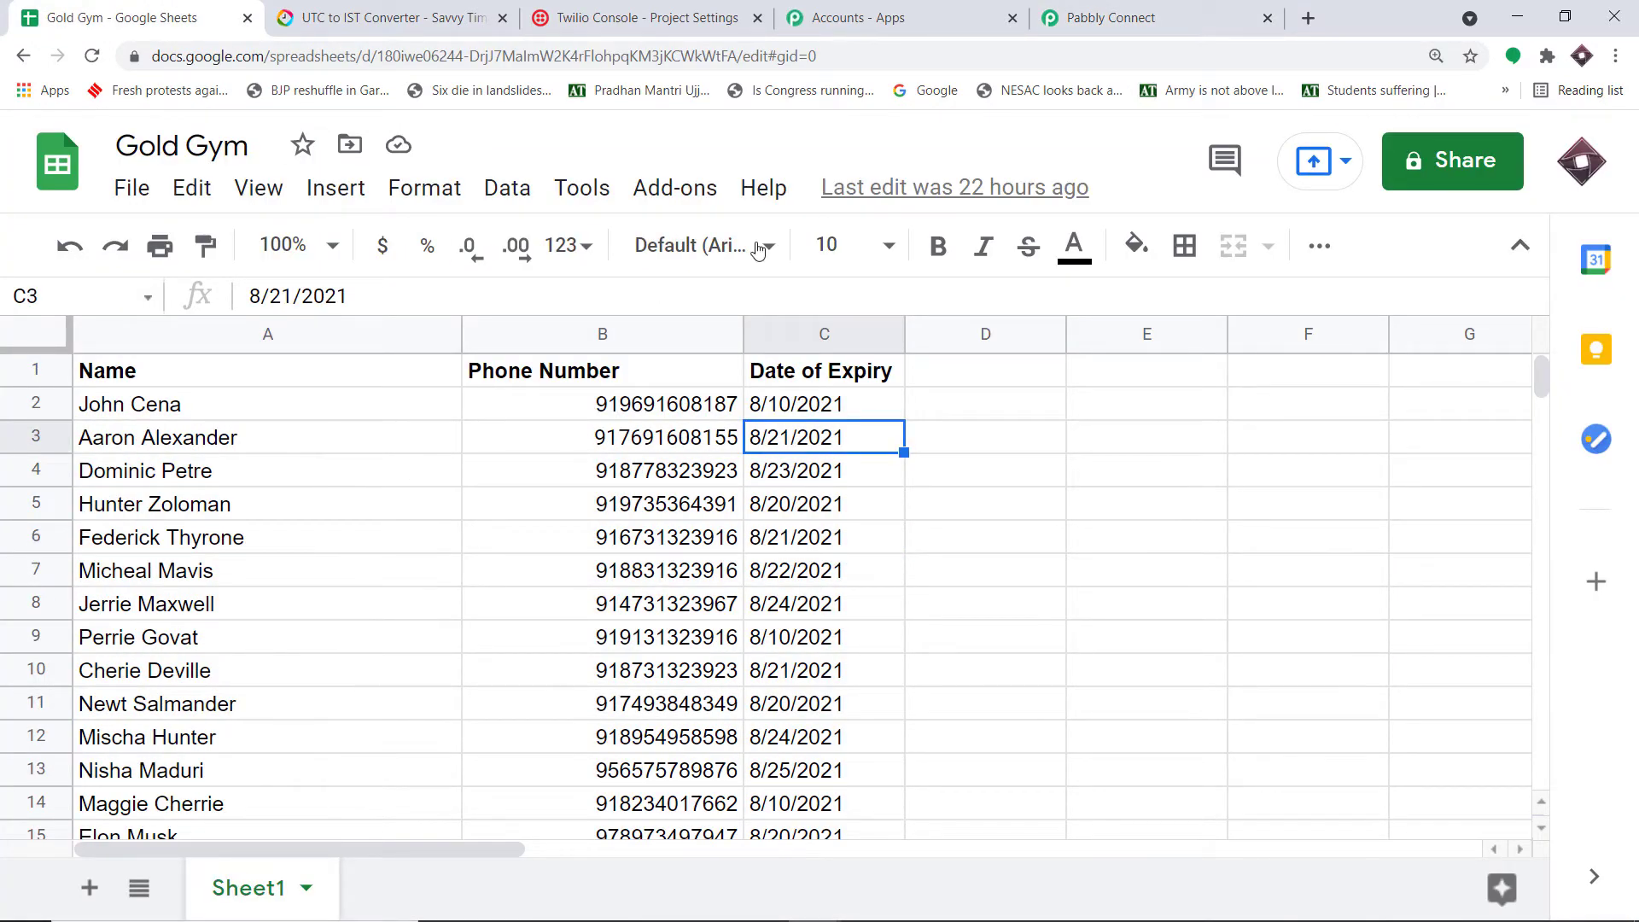
click(616, 441)
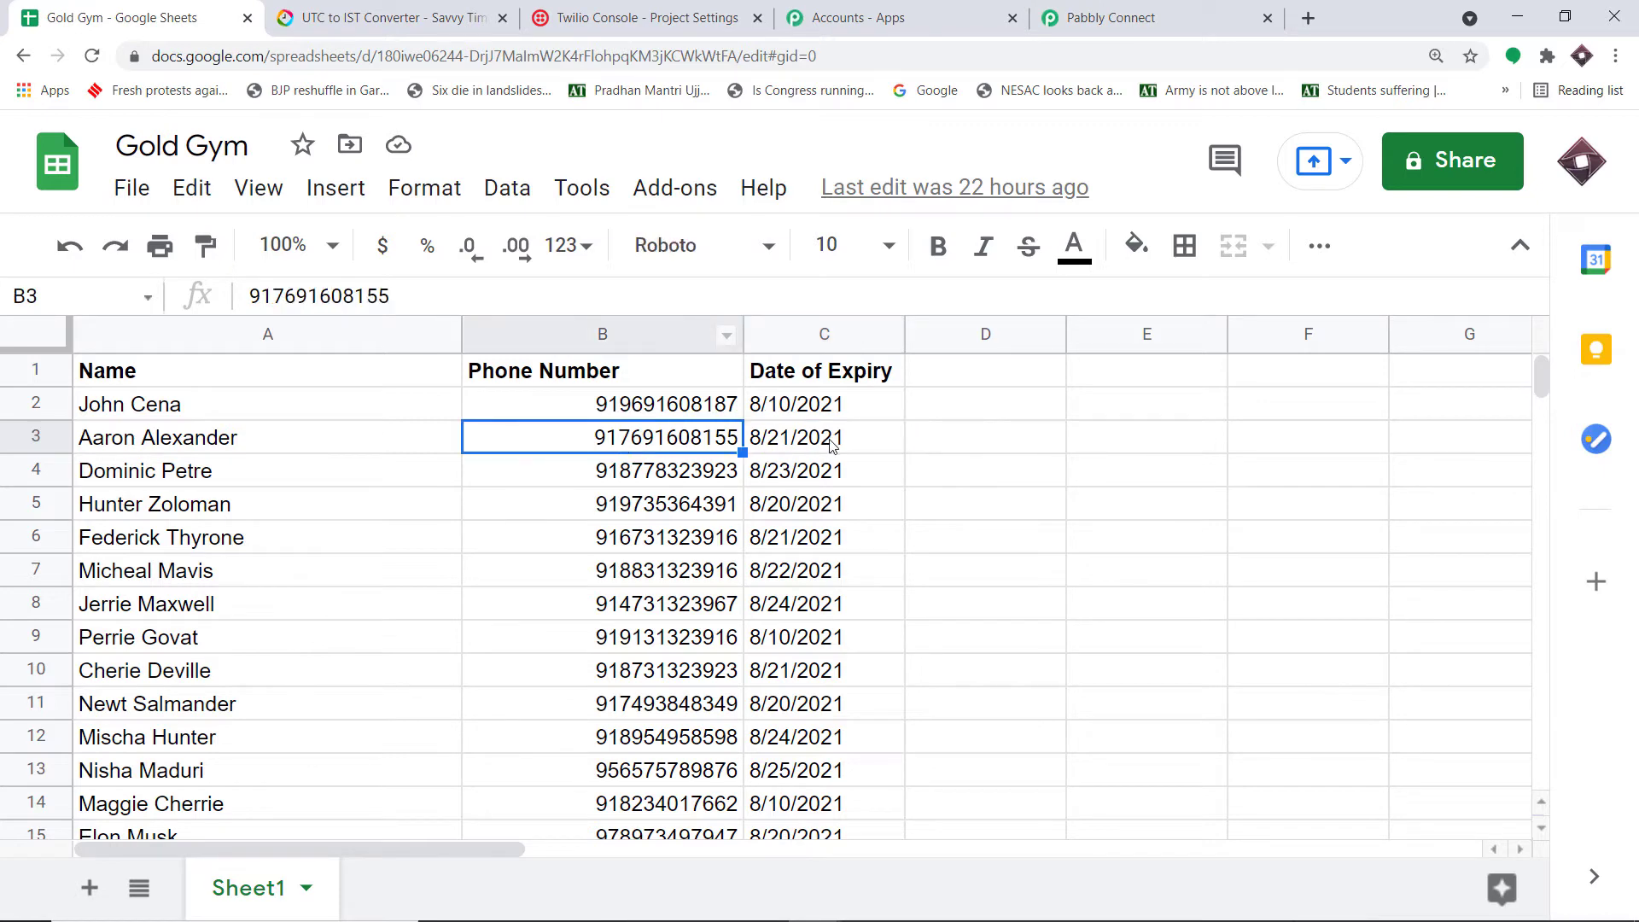
click(817, 440)
click(1161, 17)
scroll(1052, 475, down, 1)
scroll(1051, 475, down, 4)
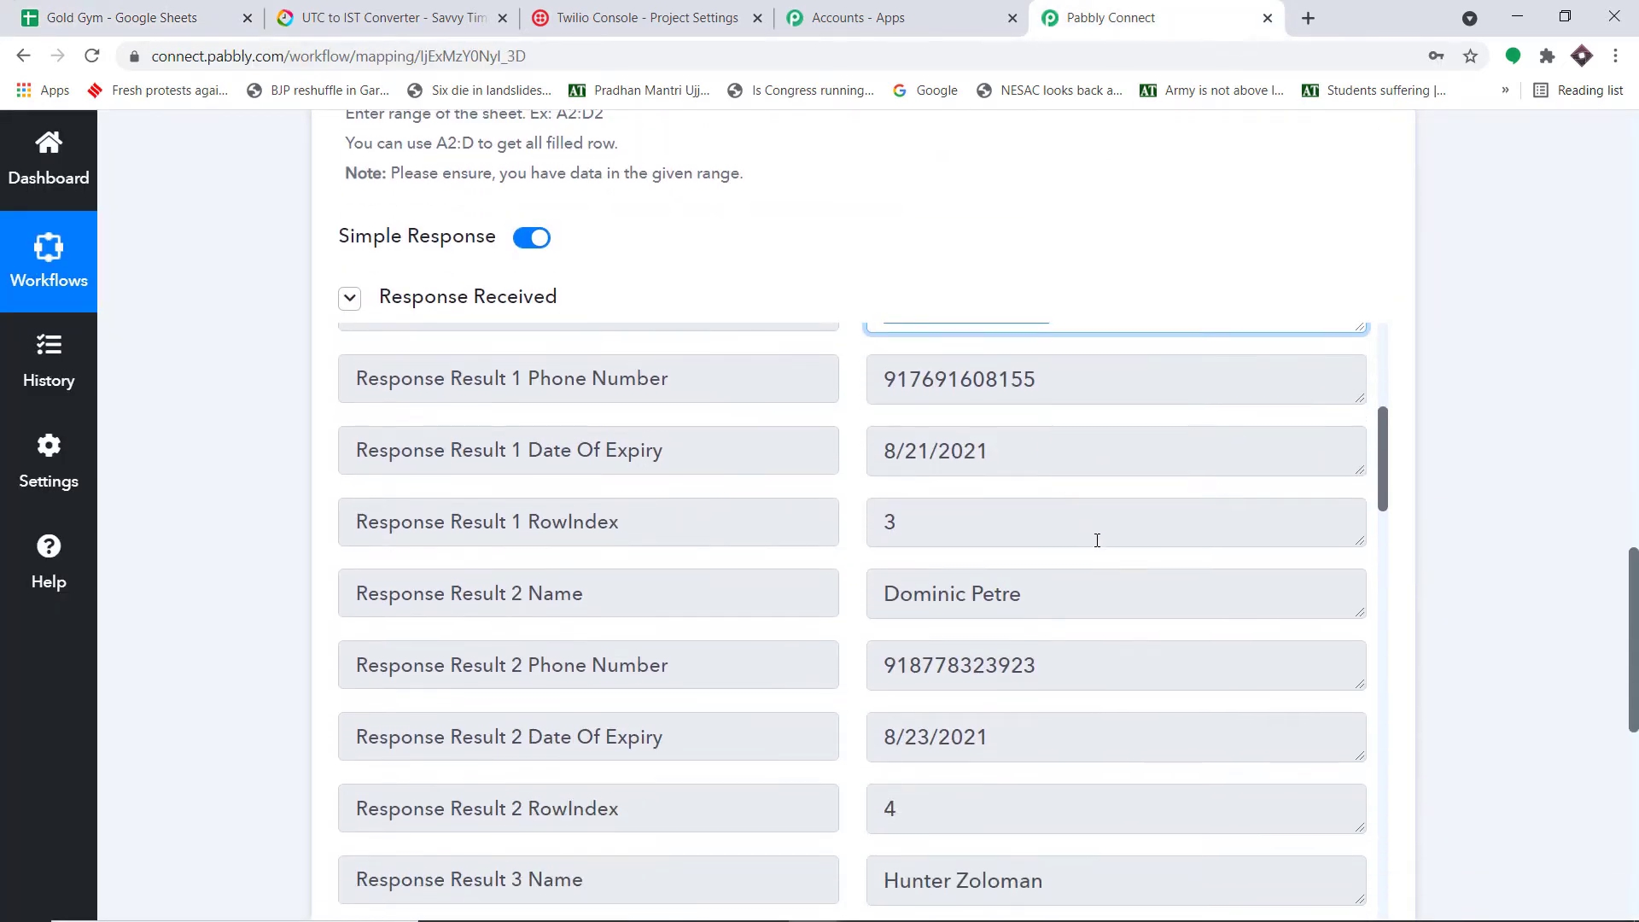
scroll(1084, 539, up, 2)
scroll(1007, 495, up, 1)
drag(959, 461, 680, 428)
scroll(1024, 466, down, 1)
scroll(1007, 461, down, 2)
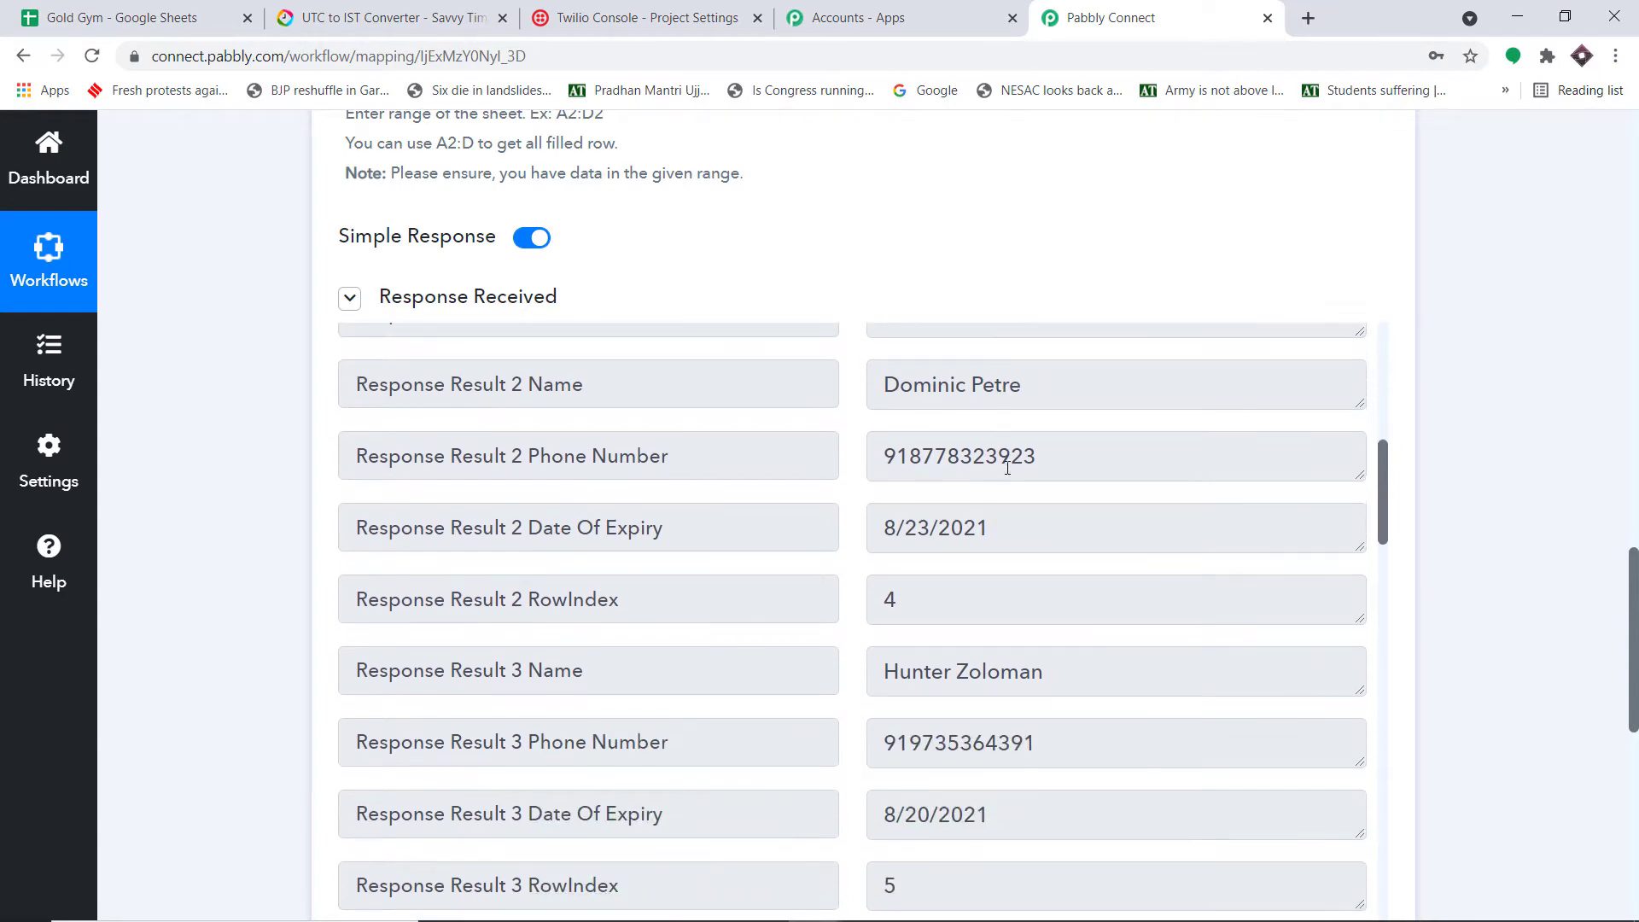
Step: Compare the third member's details in row 4 of the Gold Gym sheet with the Result 2 fields of the response
key(ctrl+1)
scroll(811, 504, down, 2)
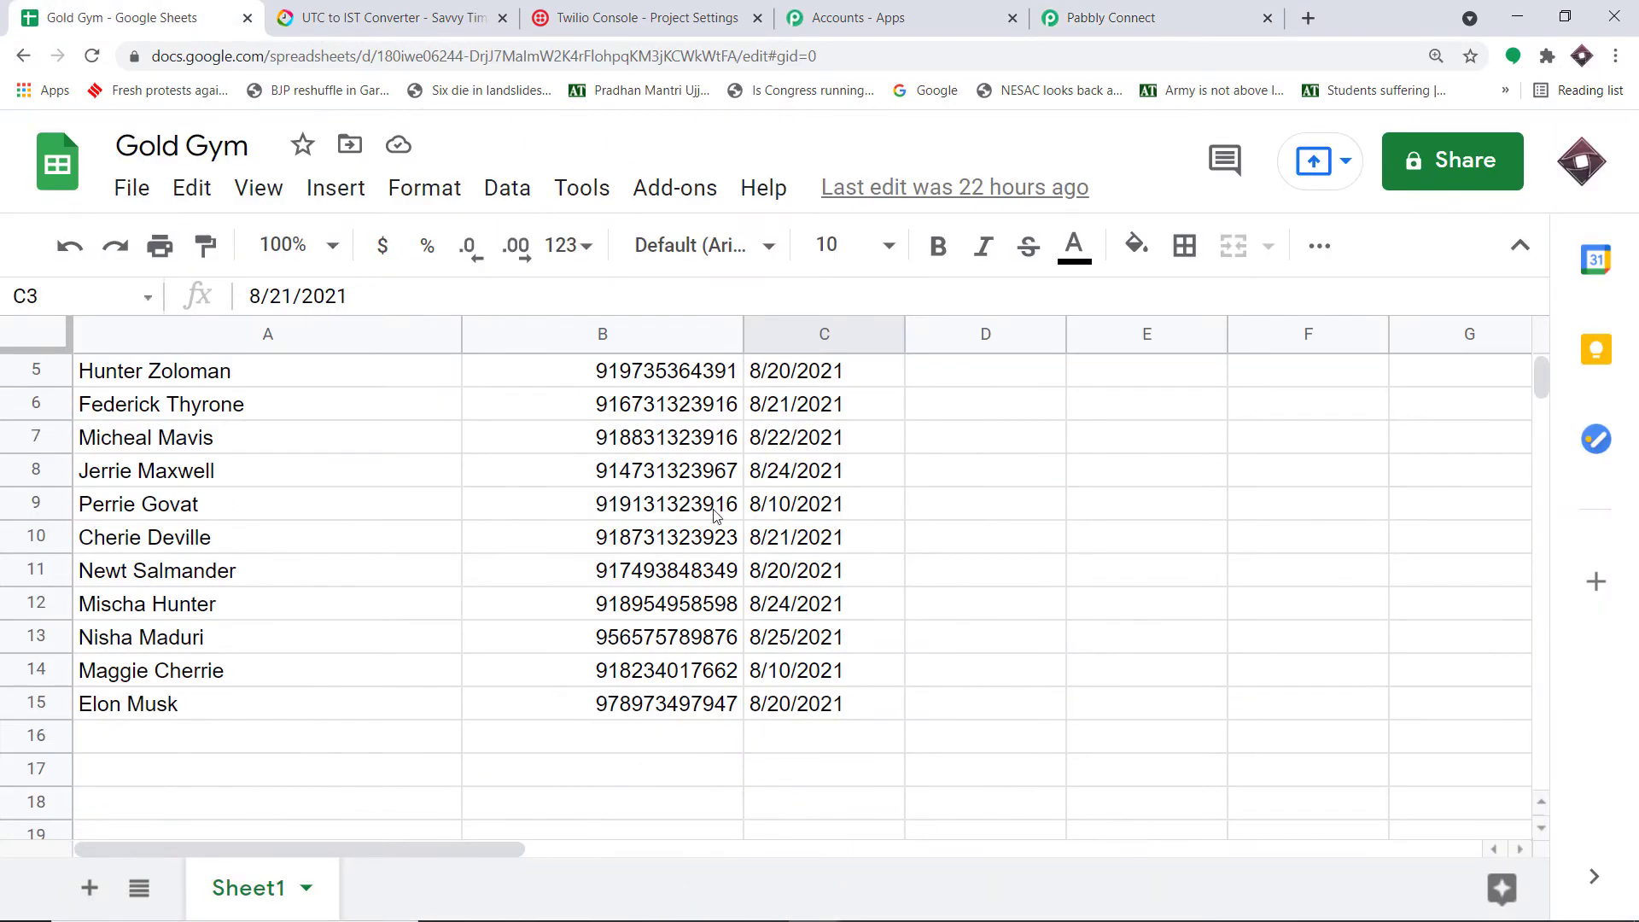
scroll(331, 548, up, 2)
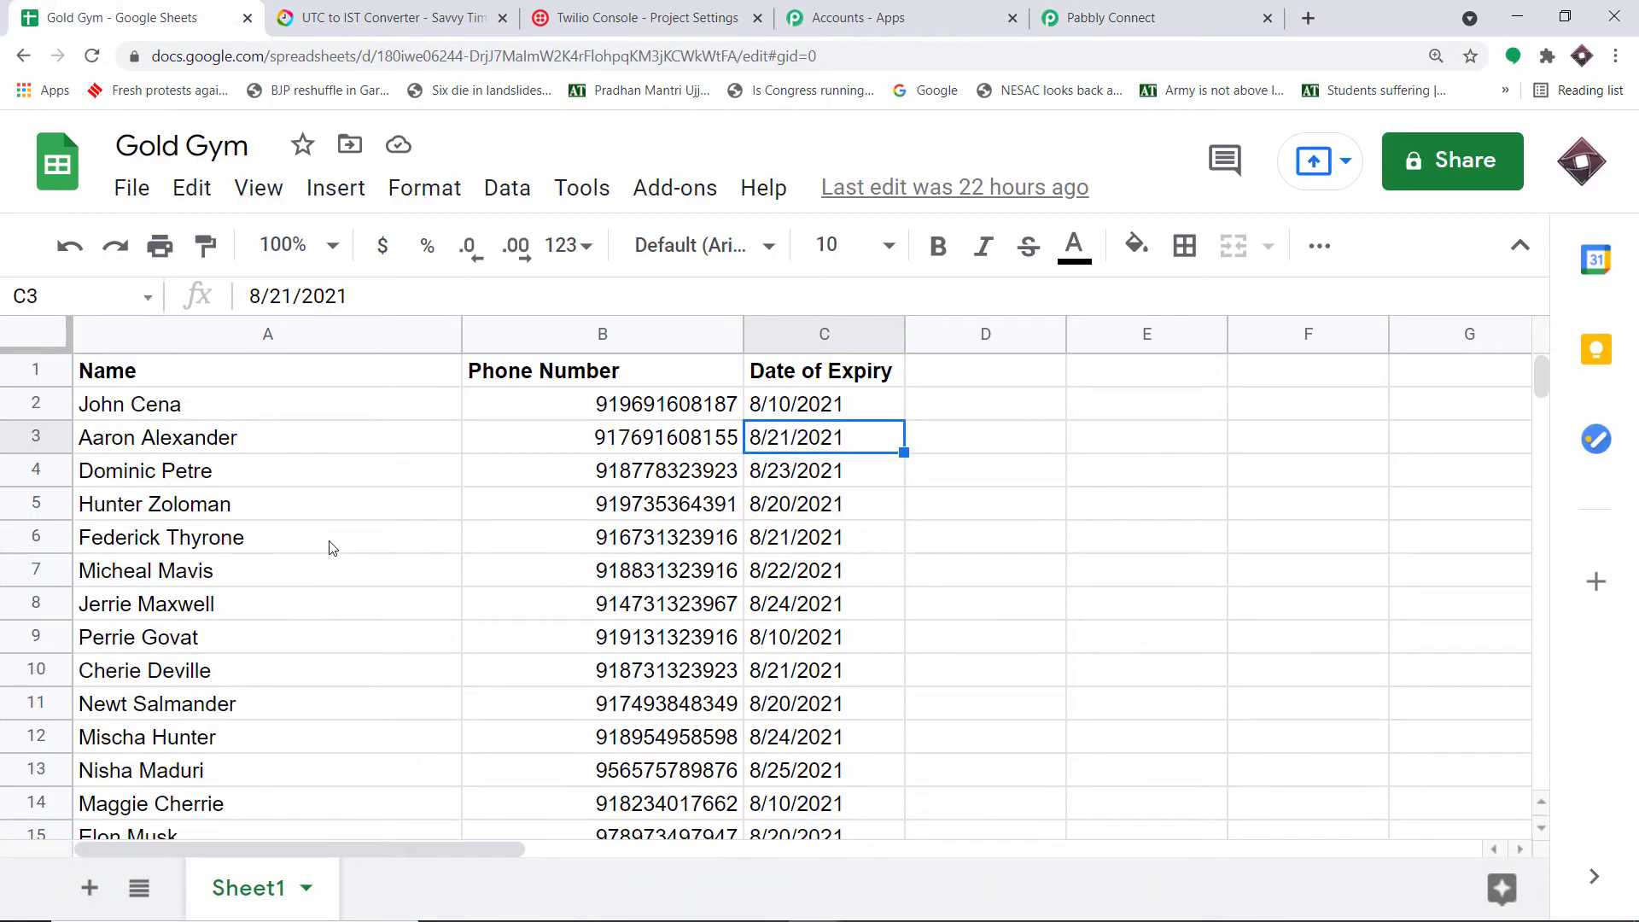
click(803, 475)
click(1109, 19)
scroll(1035, 529, down, 3)
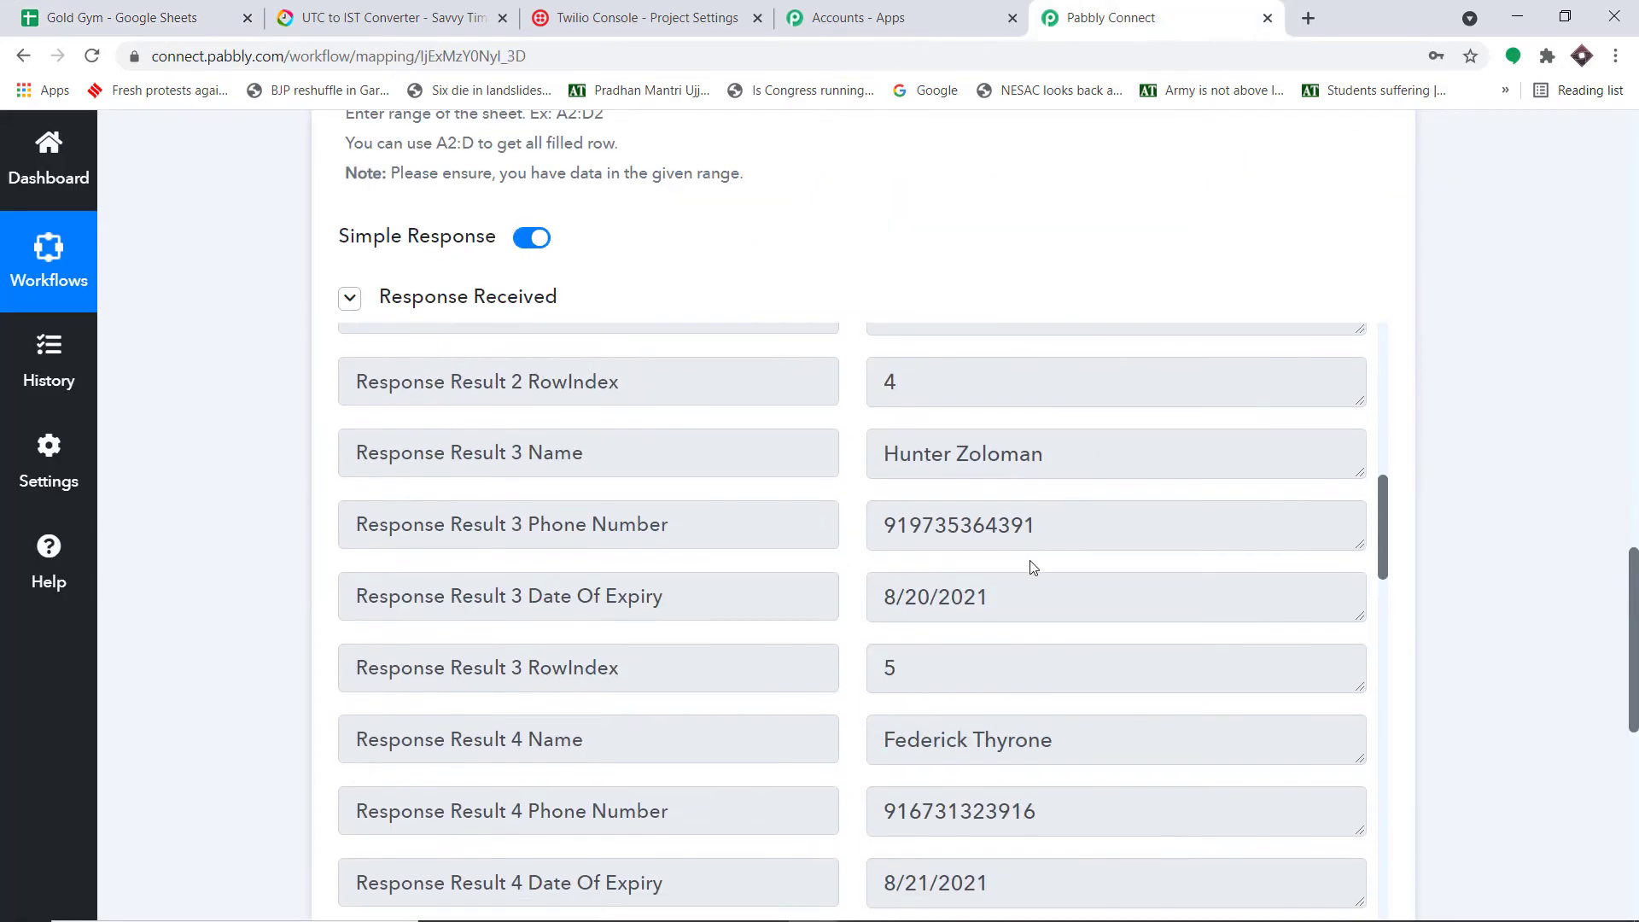
scroll(1032, 563, up, 3)
scroll(982, 499, up, 1)
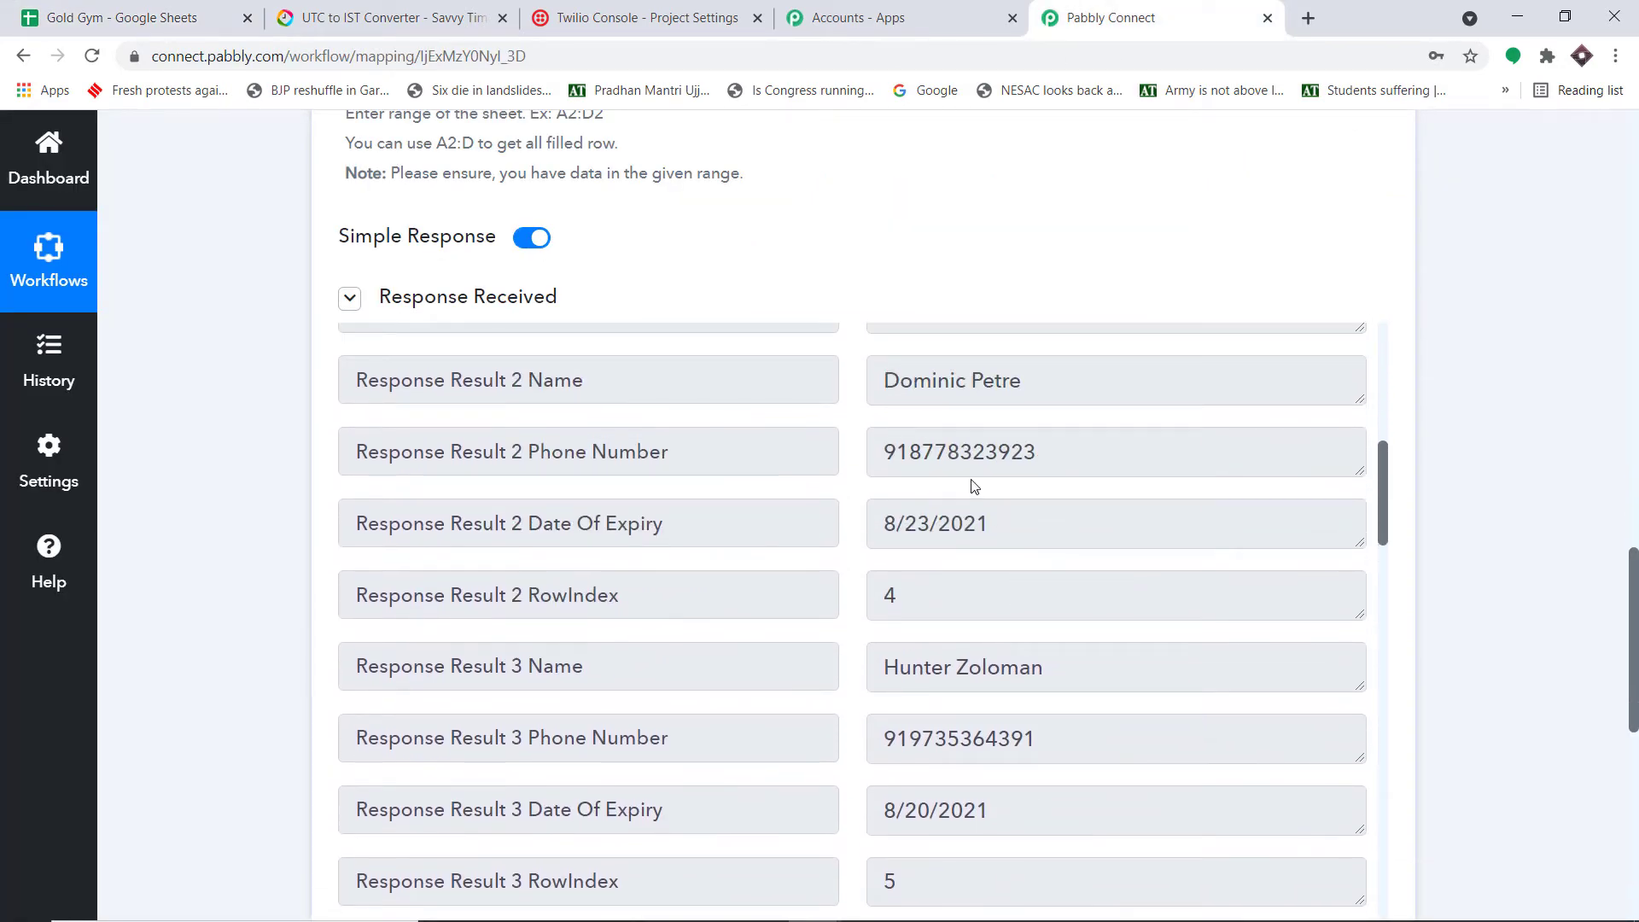
double_click(1070, 450)
key(Tab)
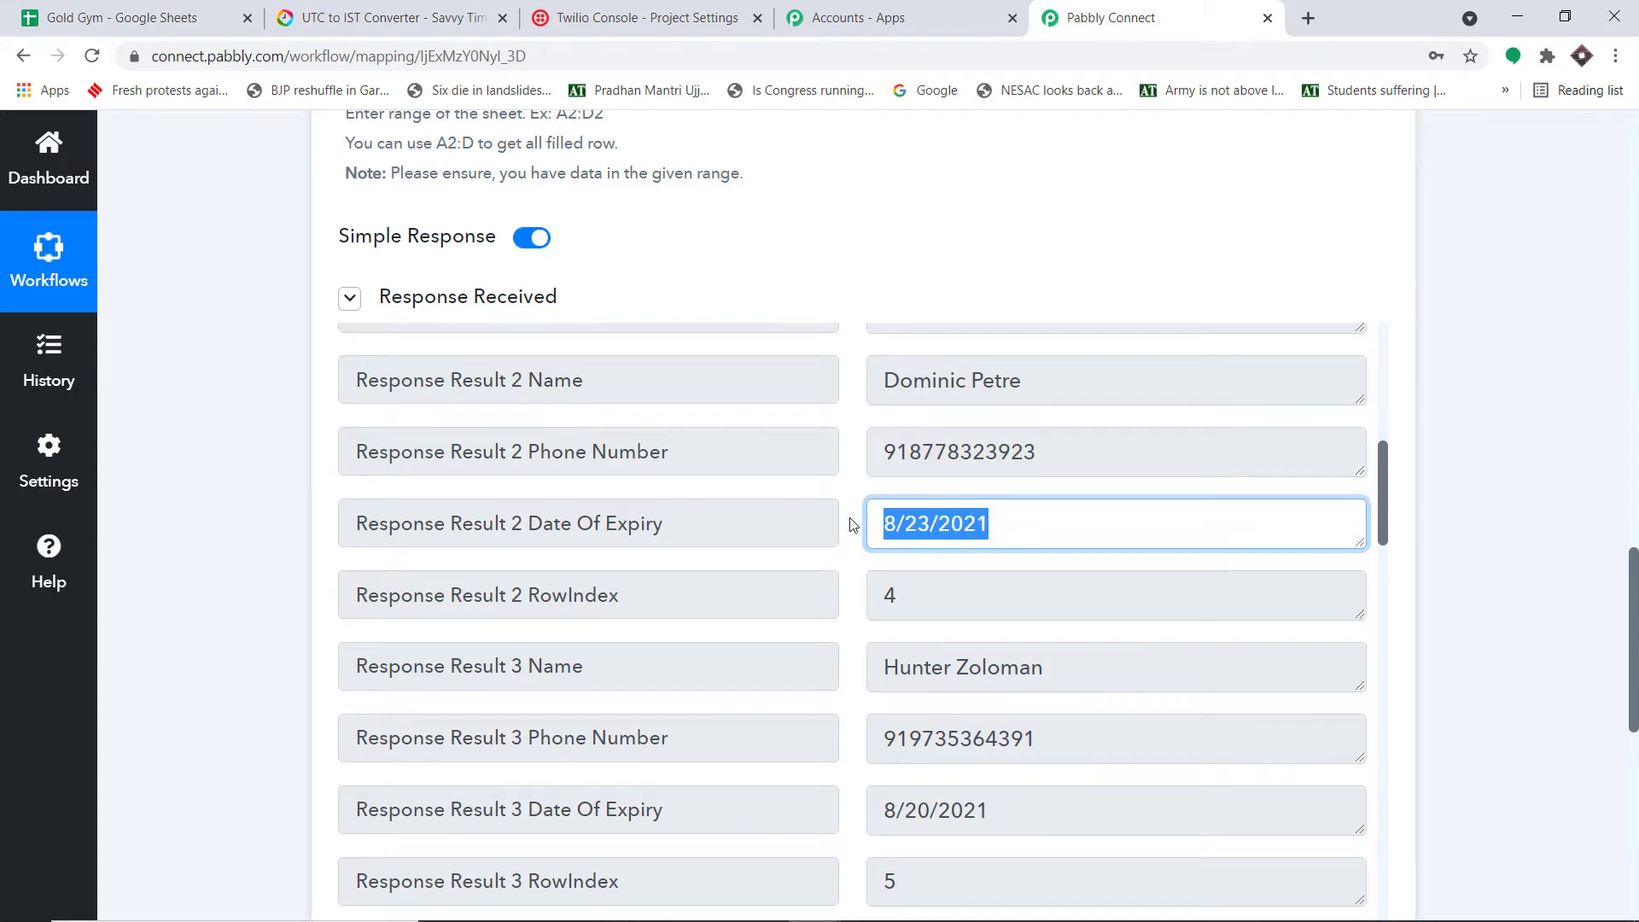
Step: Compare the fourth member's name in row 5 of the Gold Gym sheet with the Result 3 fields of the response
scroll(998, 475, down, 1)
scroll(1024, 475, down, 1)
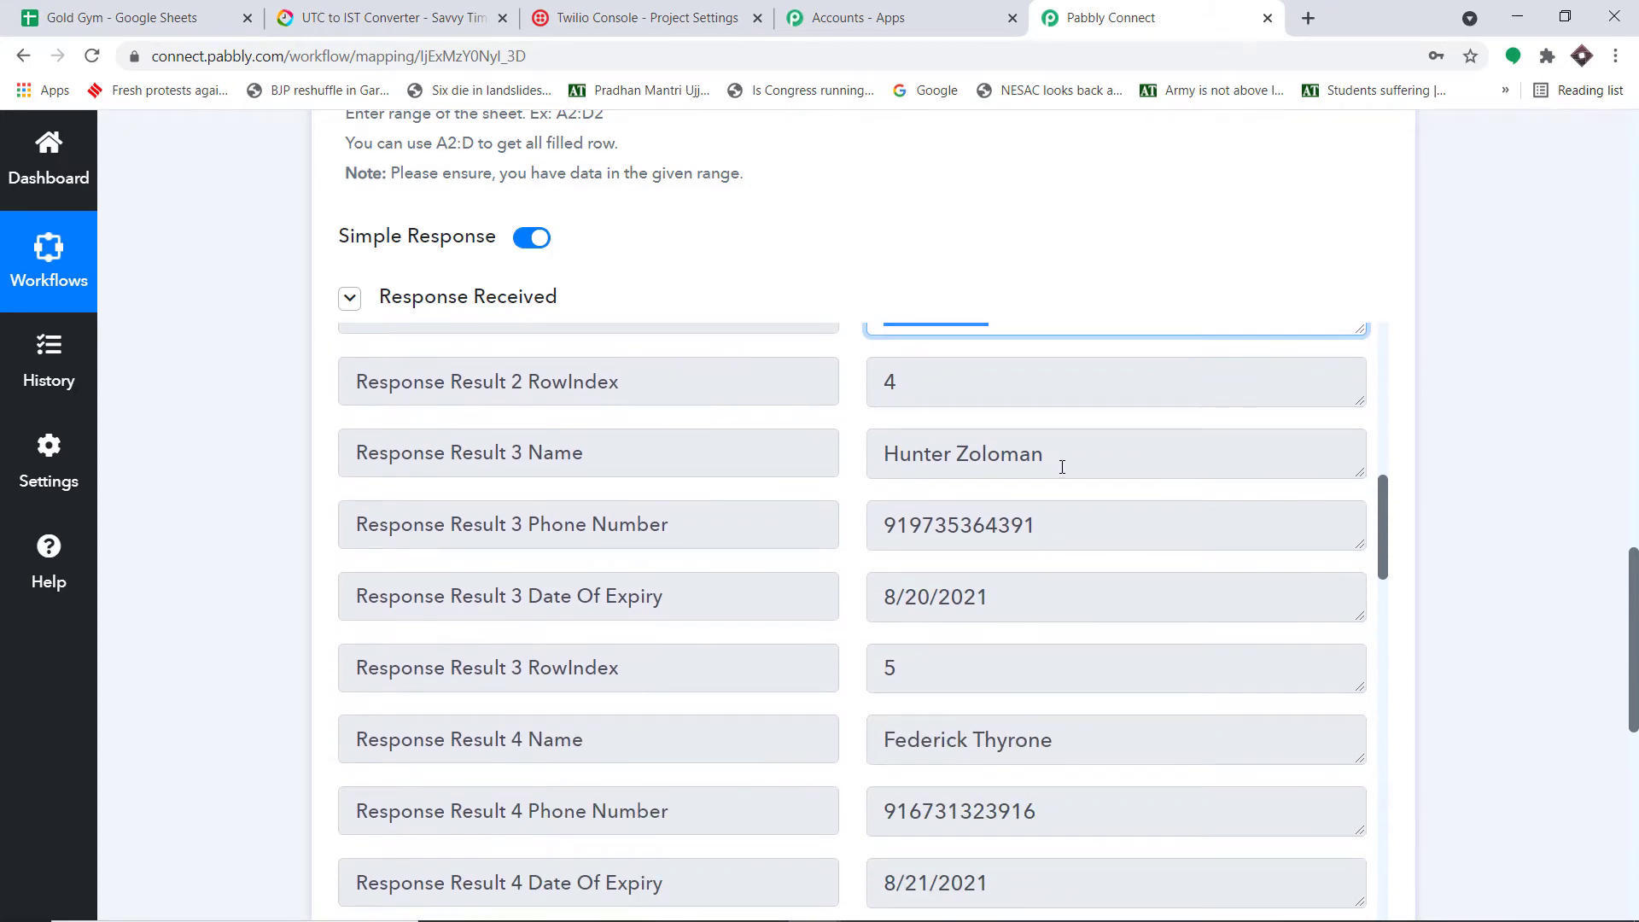
click(1062, 467)
key(ctrl+a)
click(126, 13)
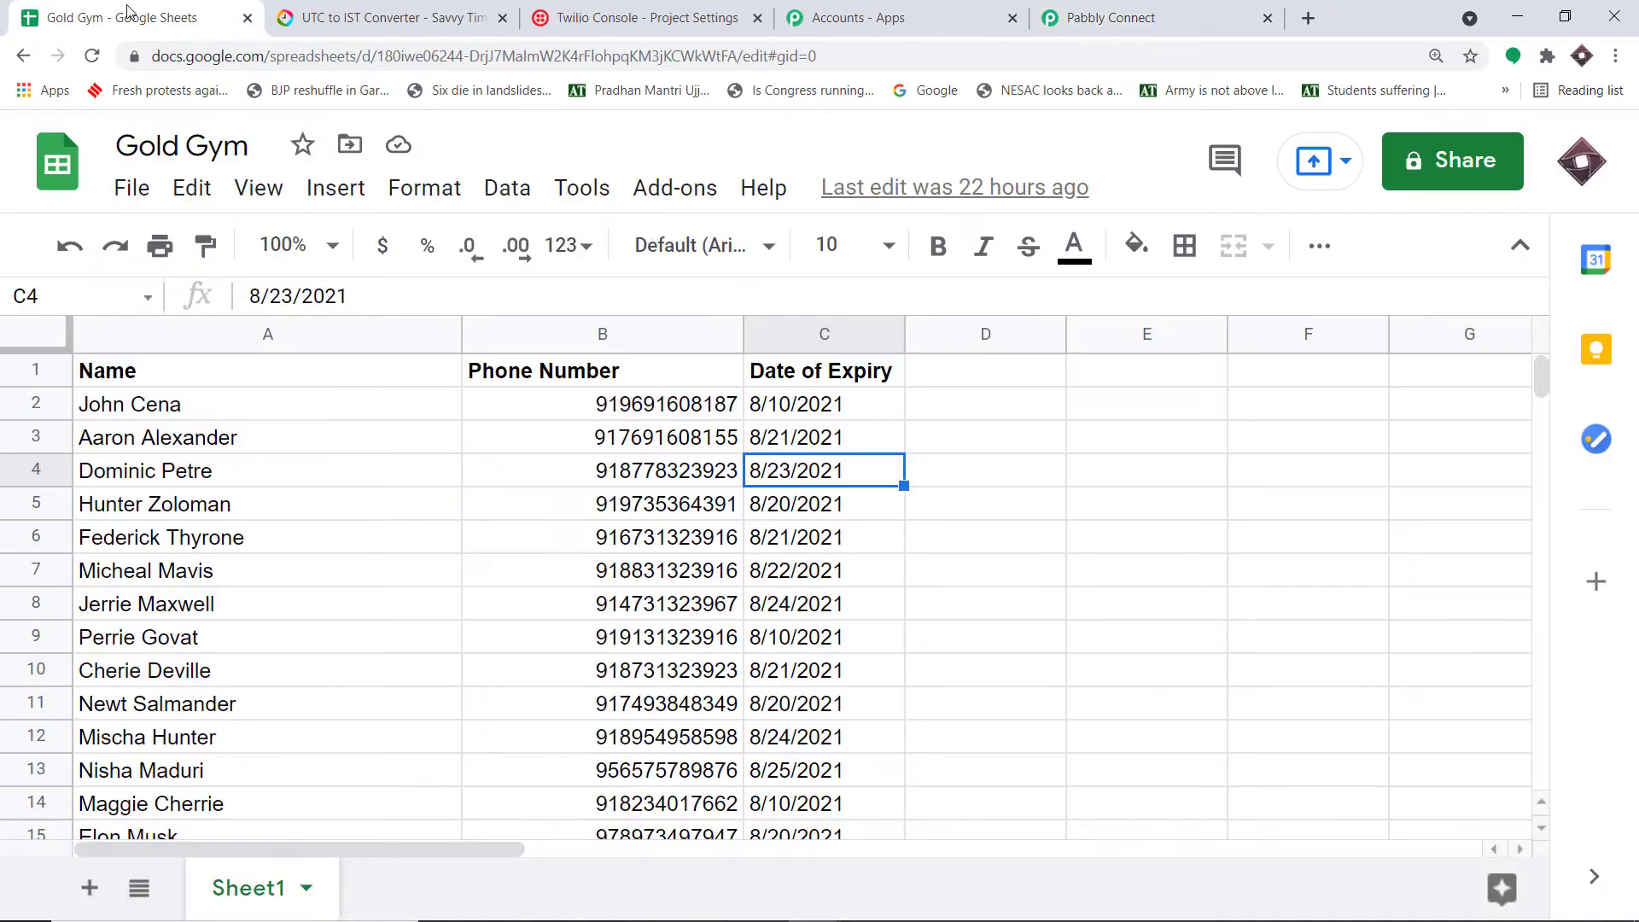
click(168, 510)
click(1110, 17)
Step: Compare the last member's name, phone number and expiry date in row 15 of the Gold Gym sheet with the Result 13 fields of the response
scroll(1171, 524, down, 8)
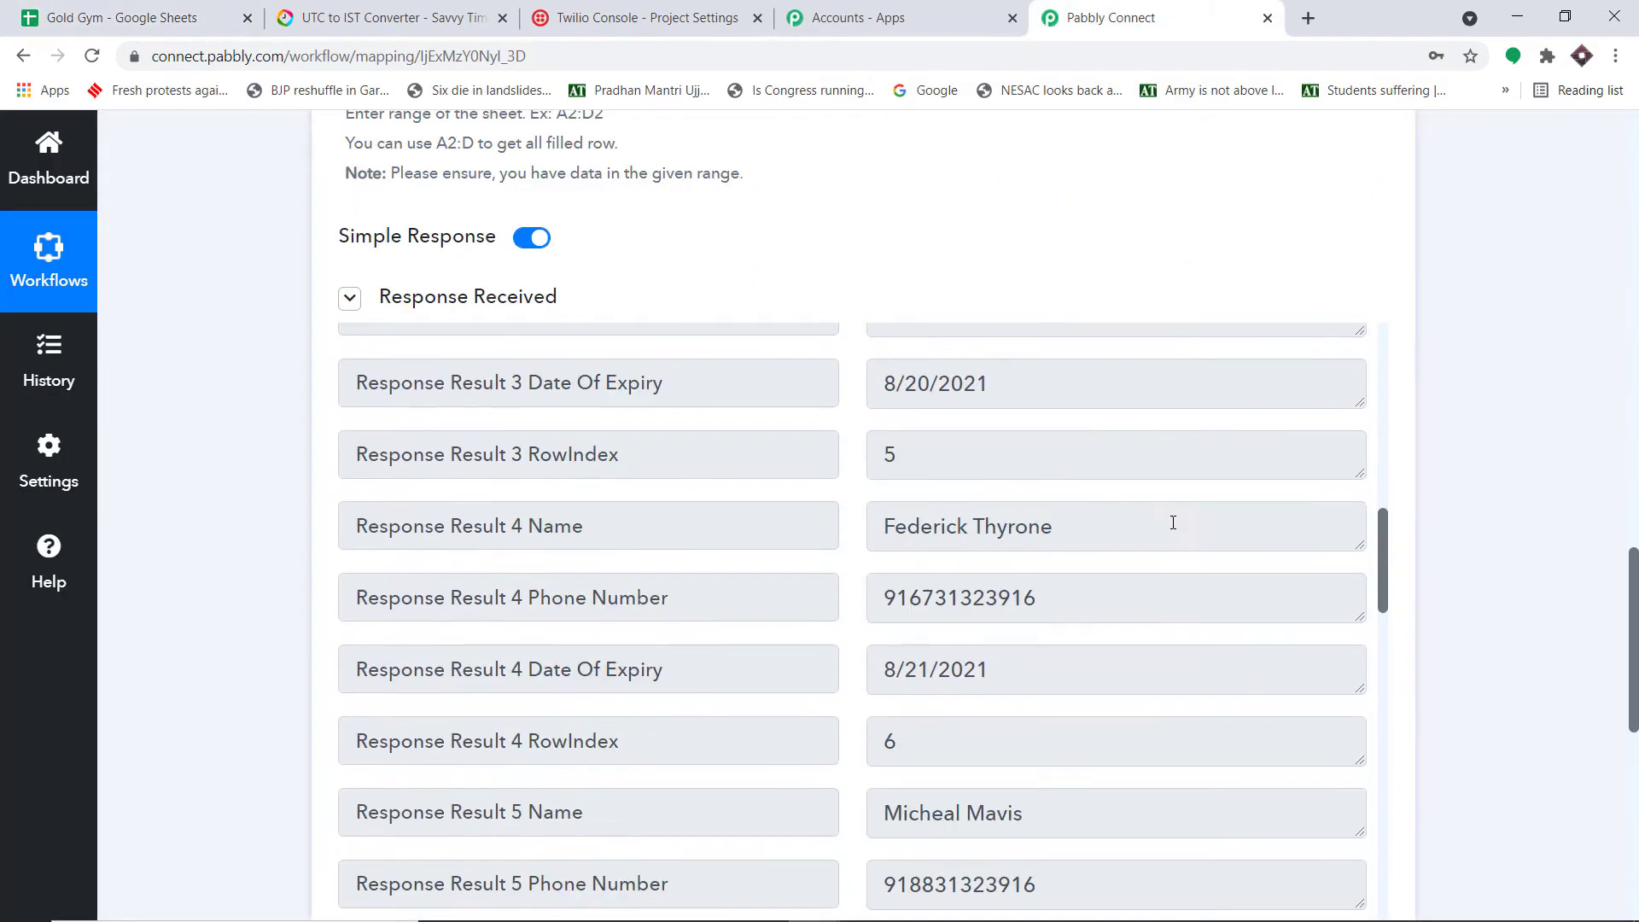
scroll(1196, 533, down, 15)
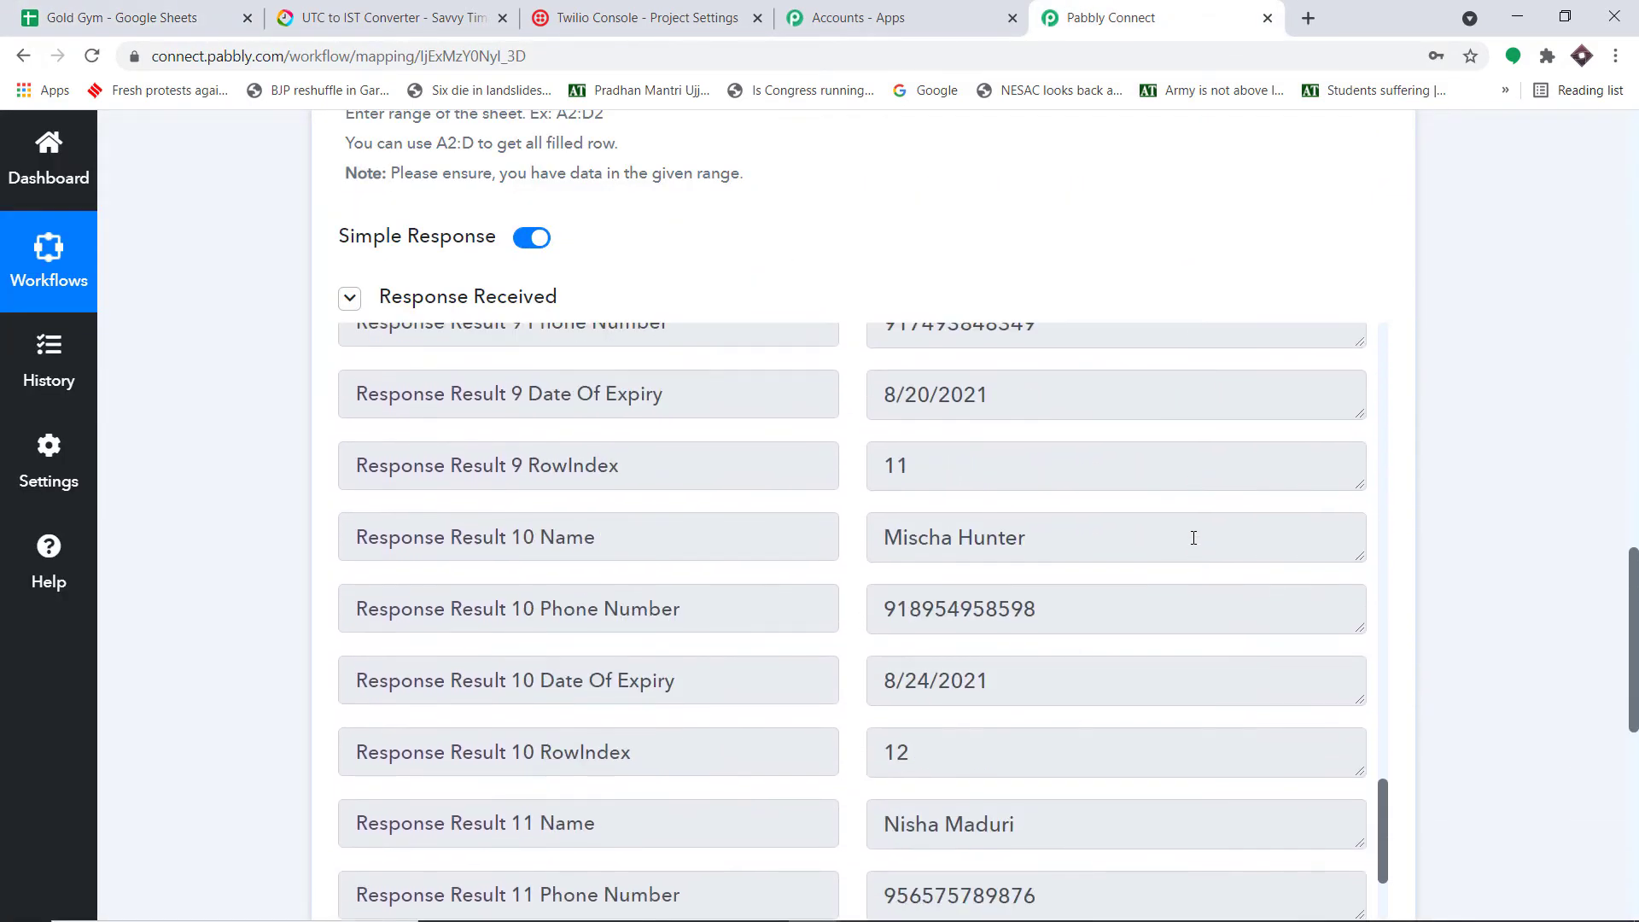
scroll(1196, 543, down, 3)
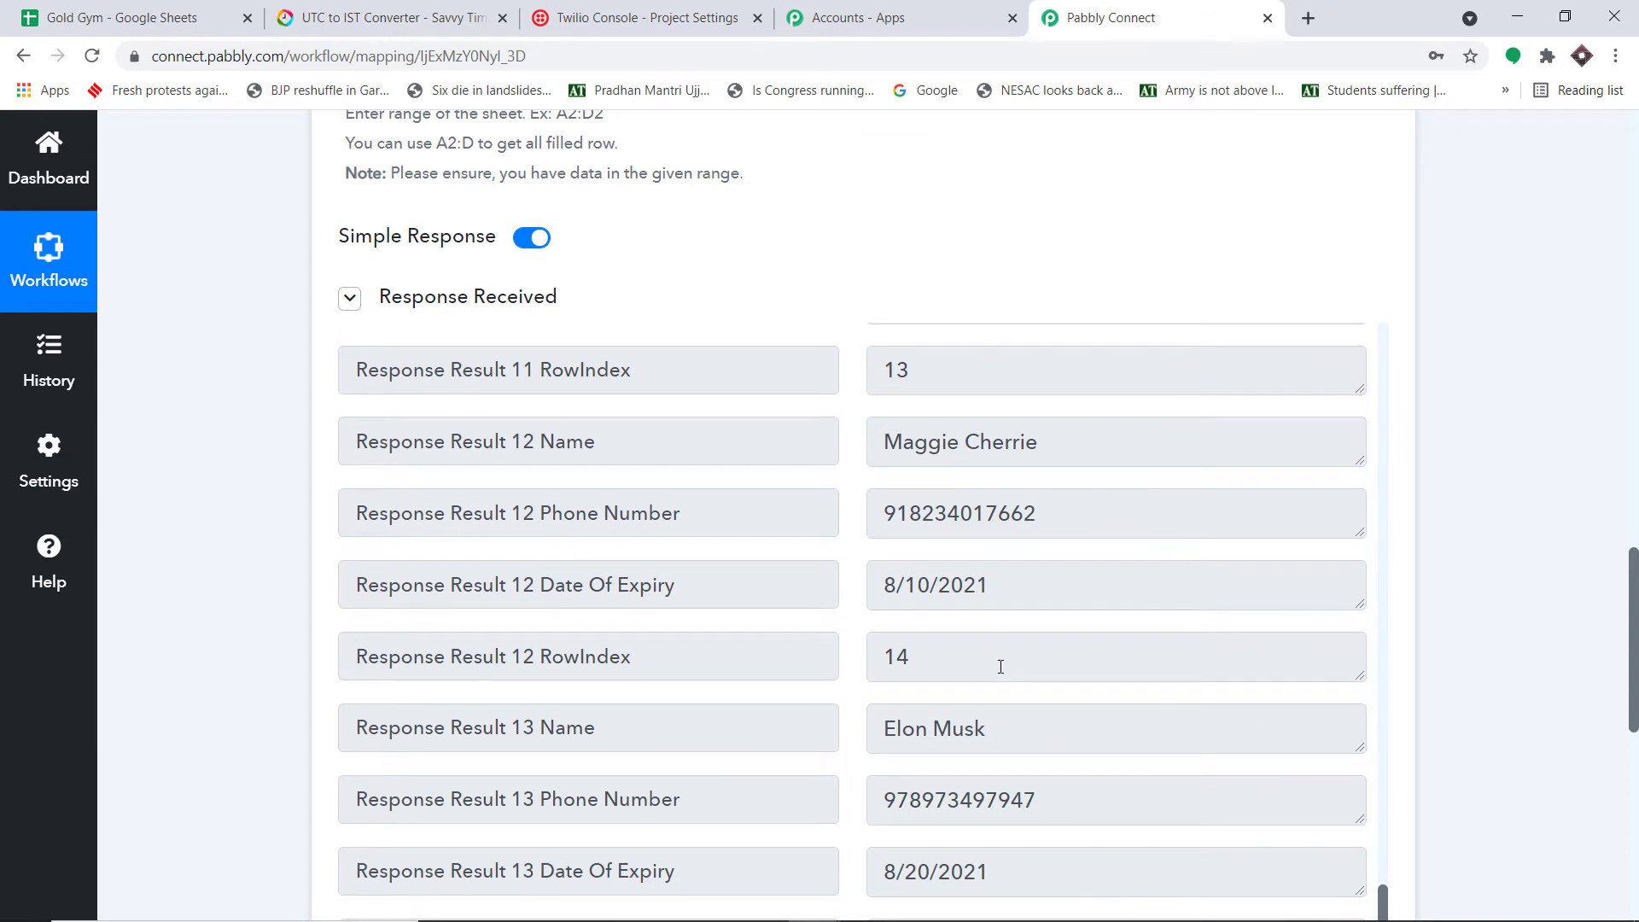
click(973, 727)
key(ctrl+a)
click(128, 17)
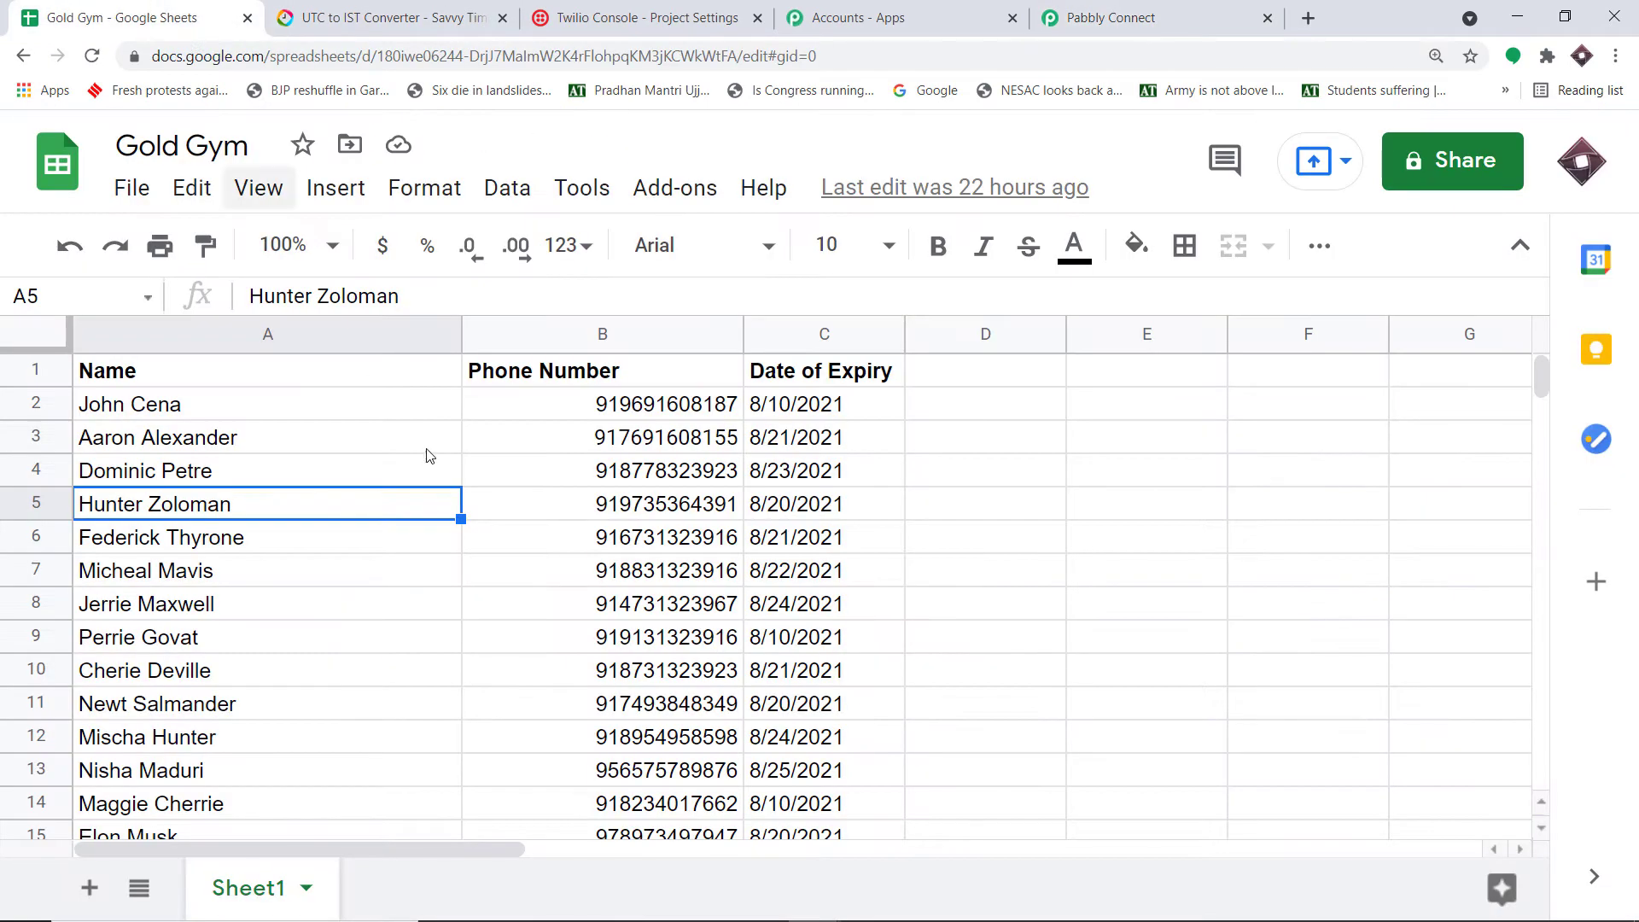
scroll(683, 538, down, 2)
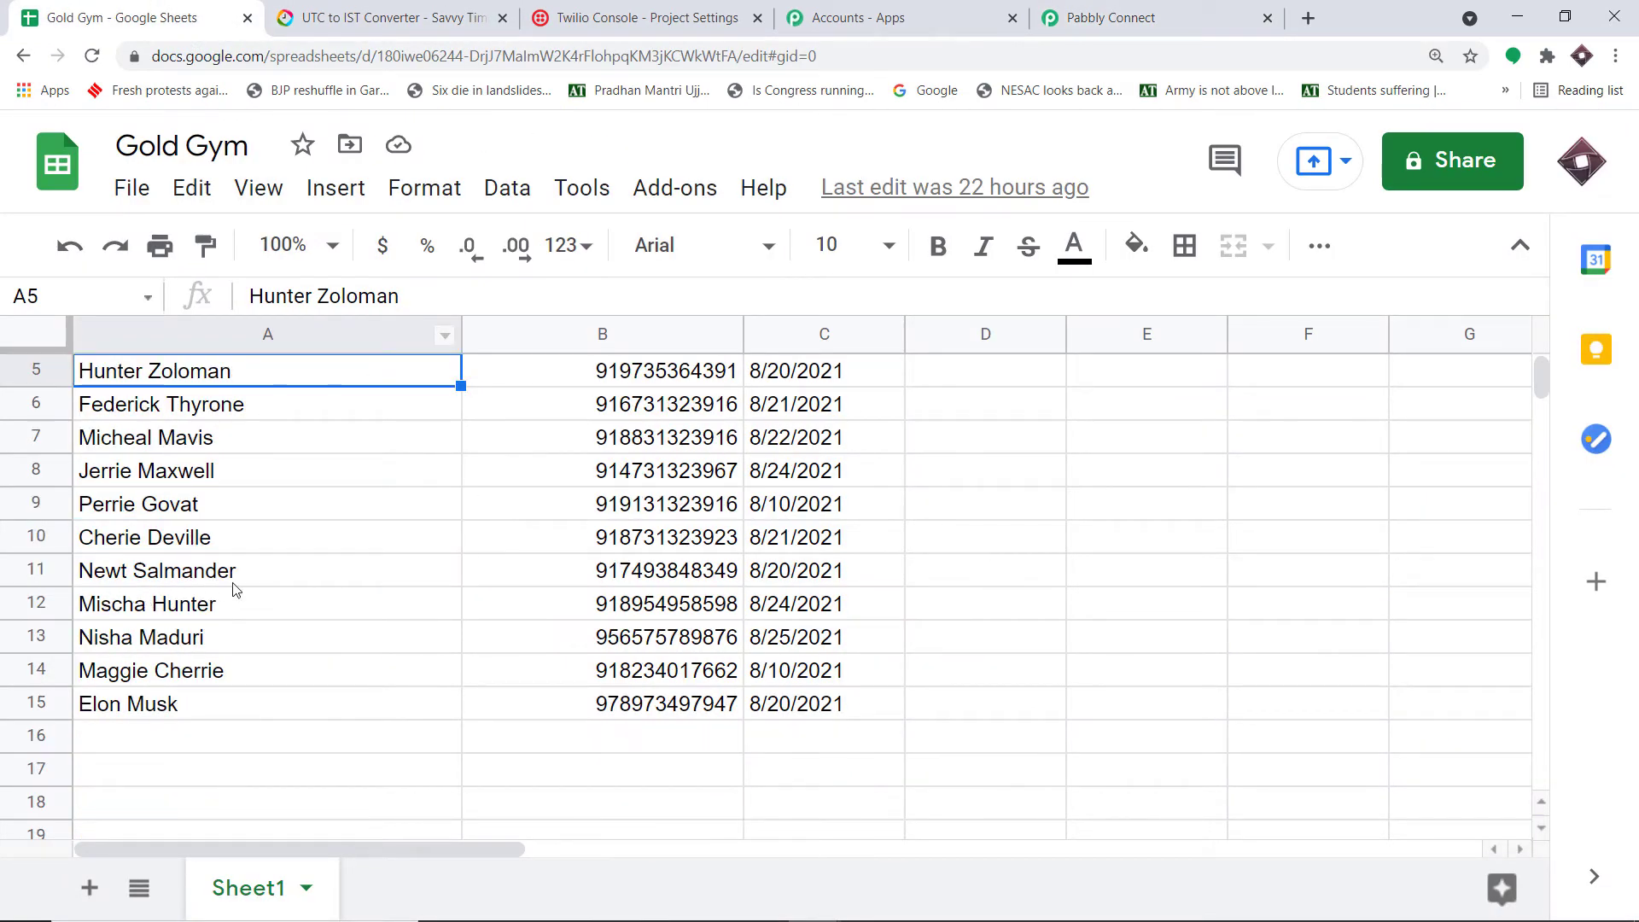
click(150, 709)
click(773, 707)
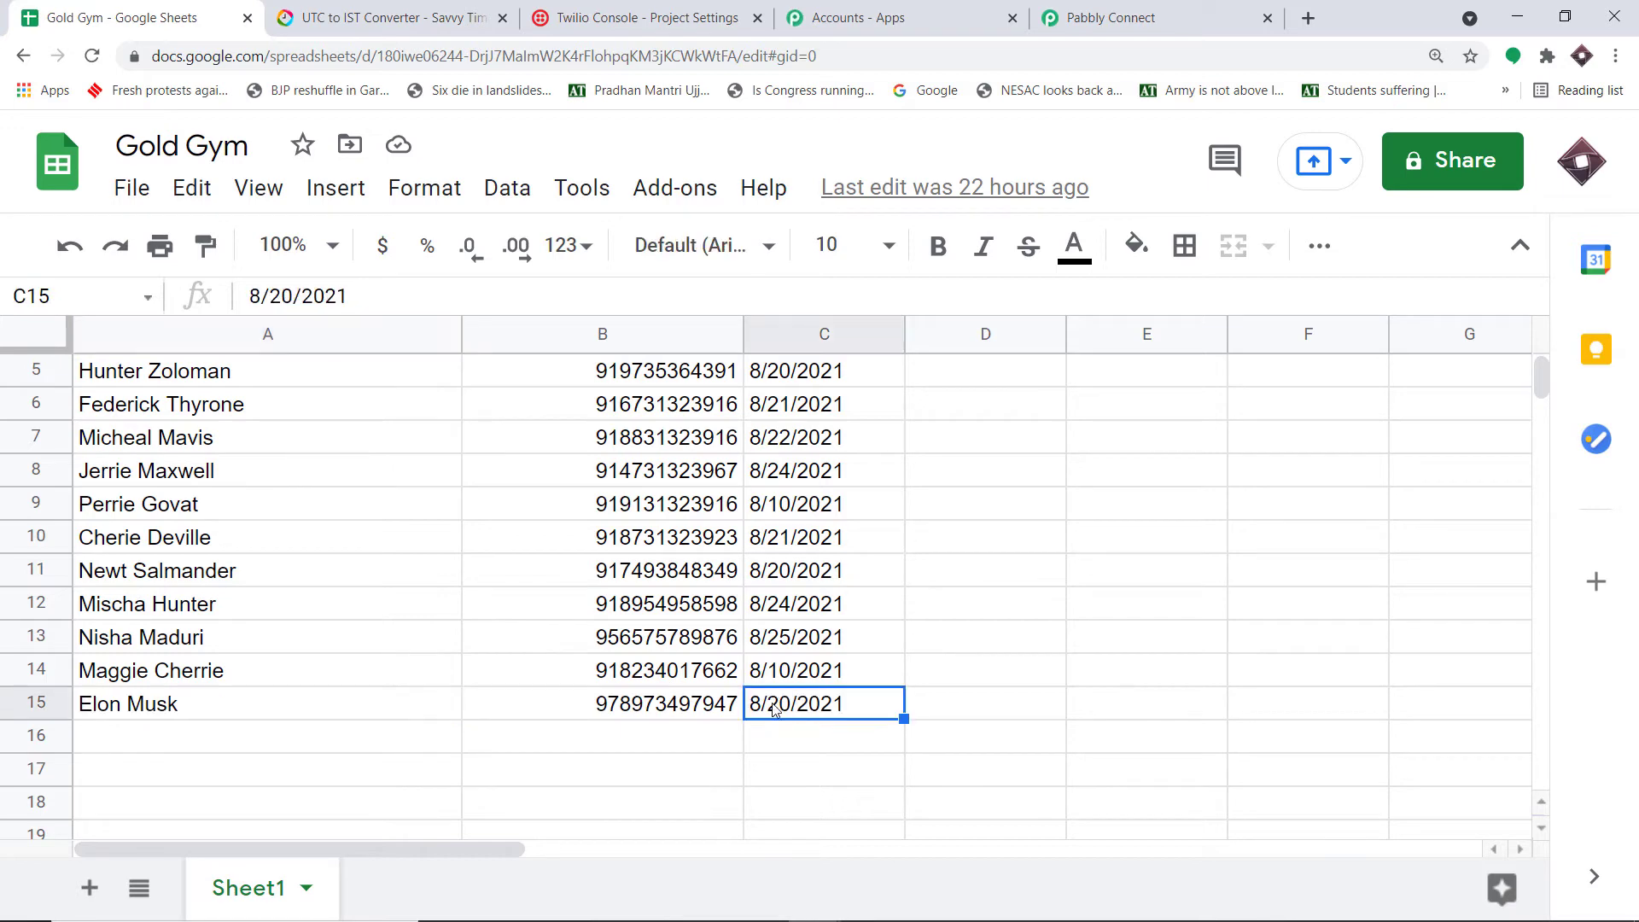
click(589, 713)
click(243, 709)
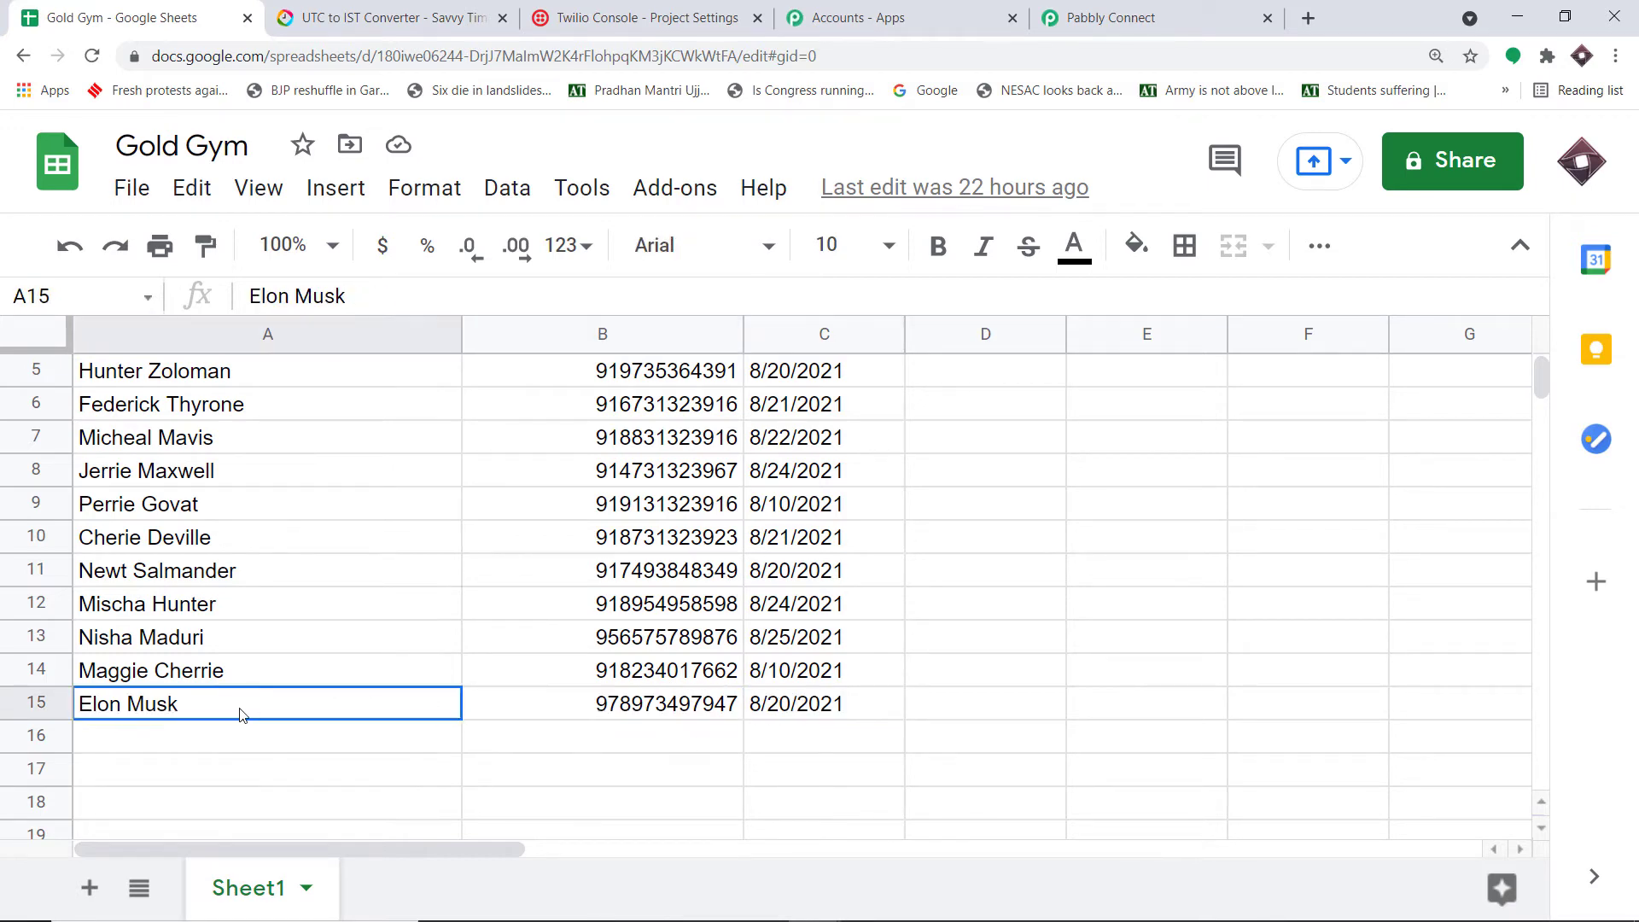
click(836, 714)
click(1144, 15)
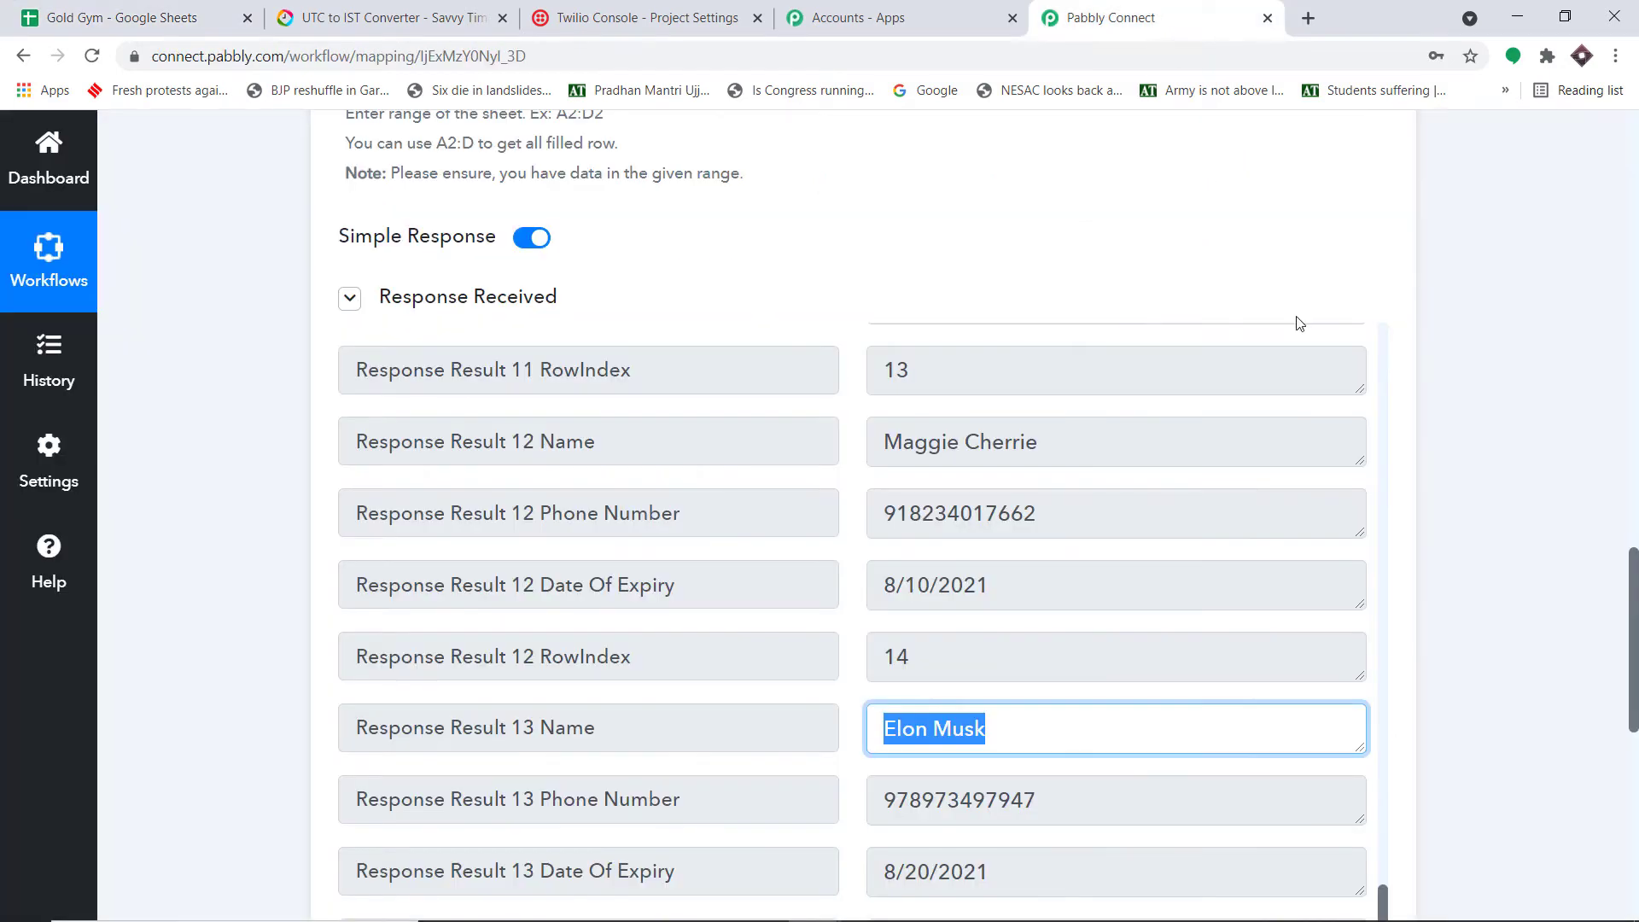
scroll(1314, 376, down, 5)
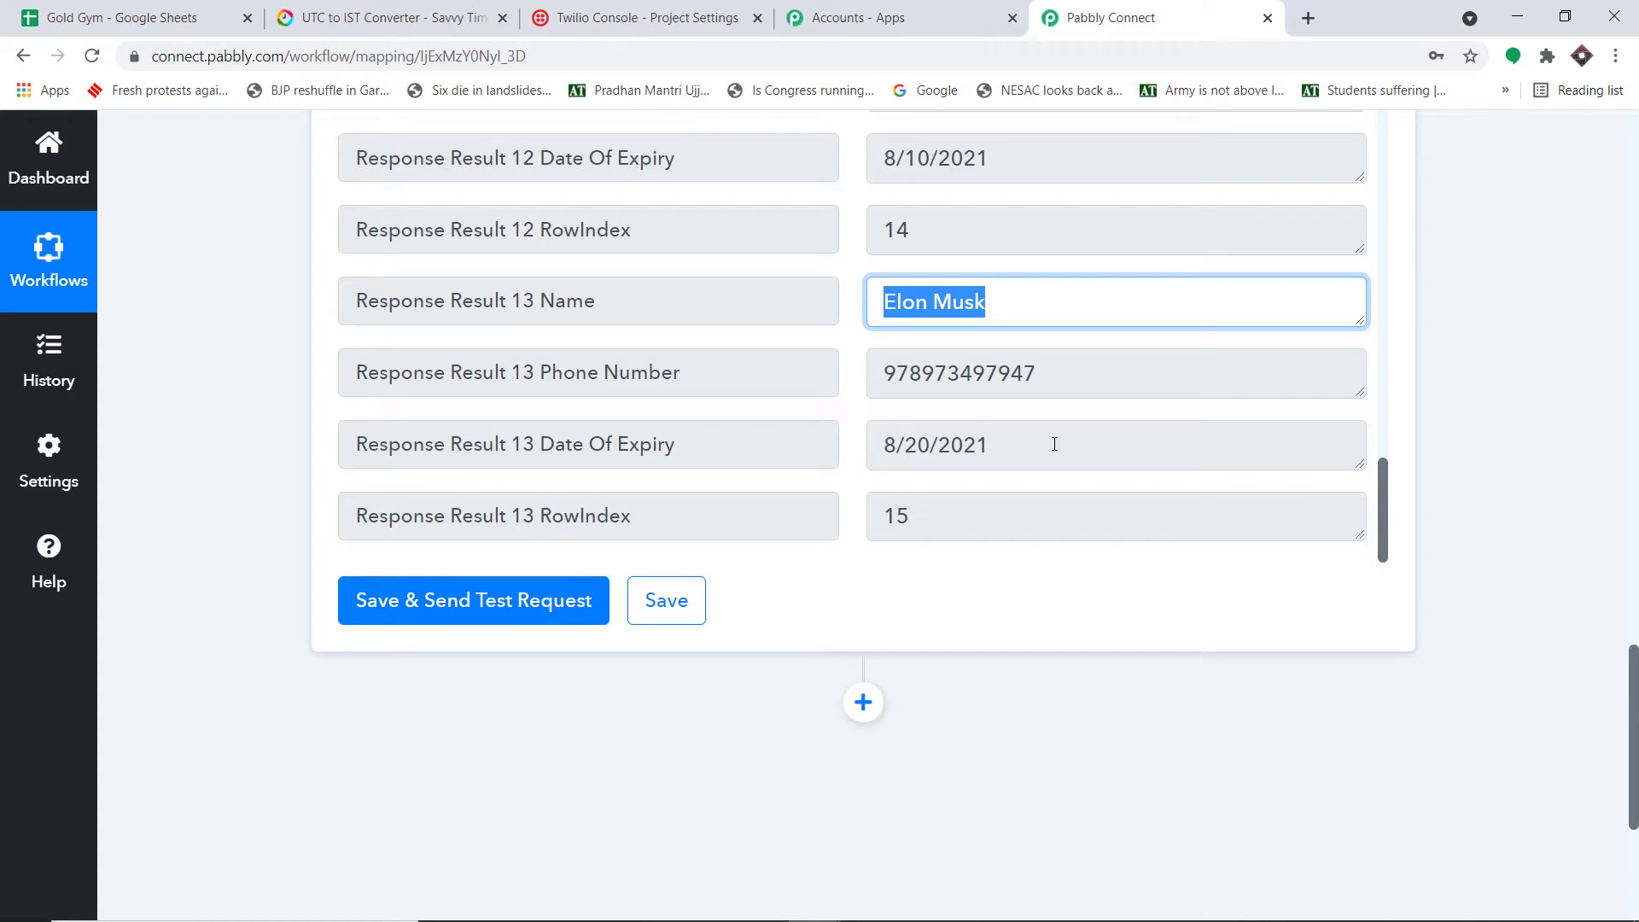
Step: Review the member rows of the Gold Gym sheet one by one, from row 2 down to row 15
scroll(1155, 323, up, 4)
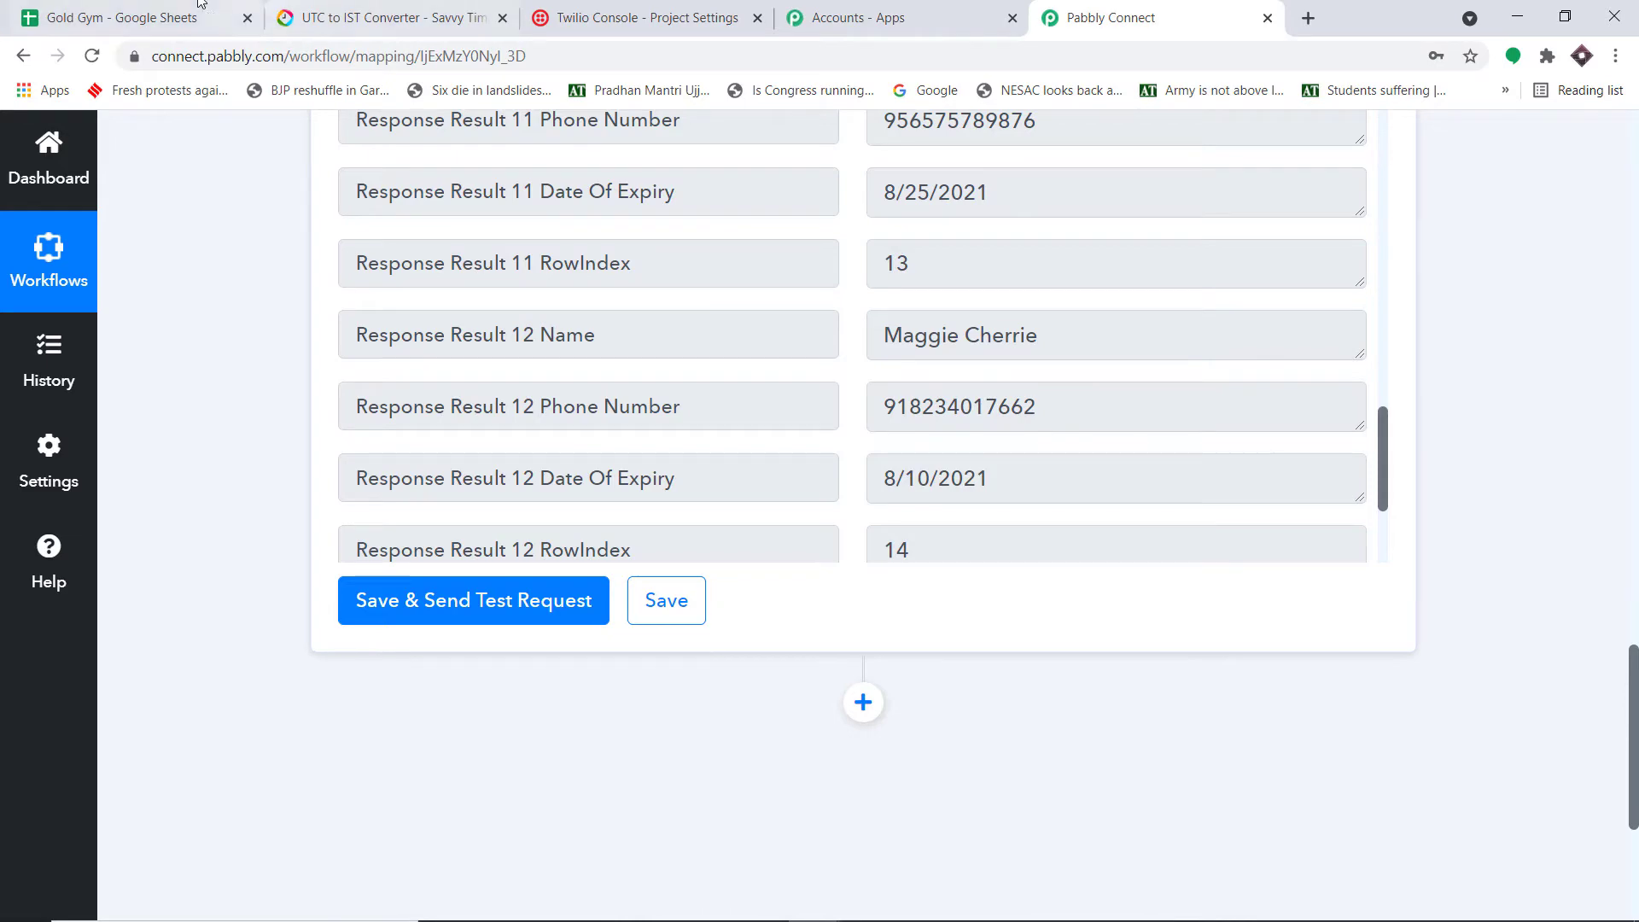
click(169, 12)
click(210, 414)
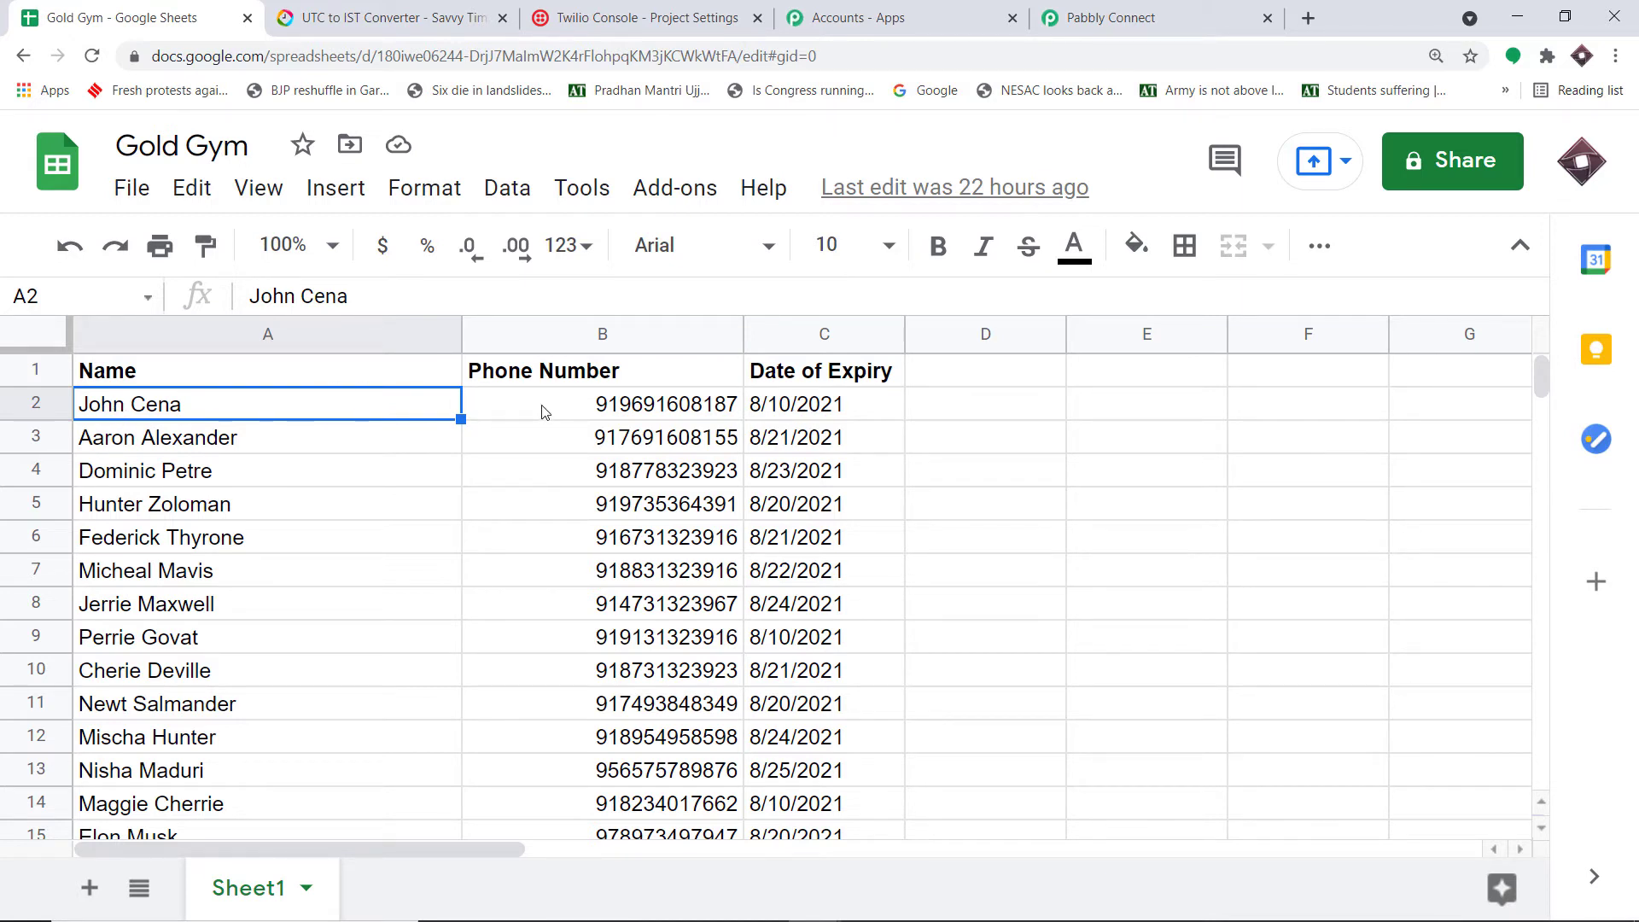
click(249, 451)
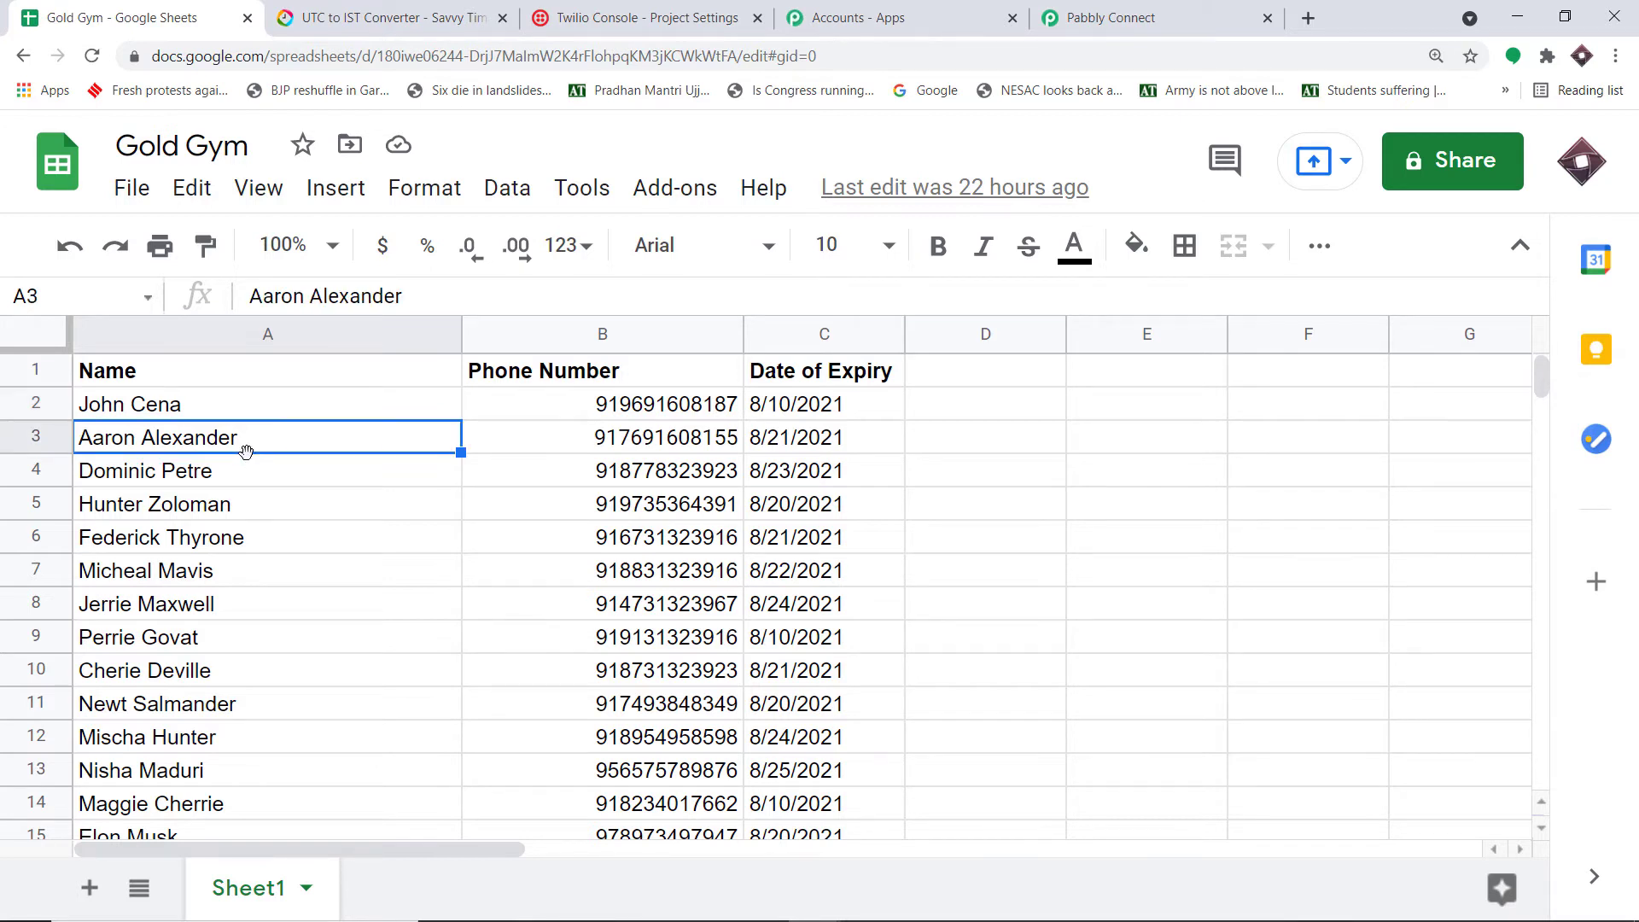
click(240, 481)
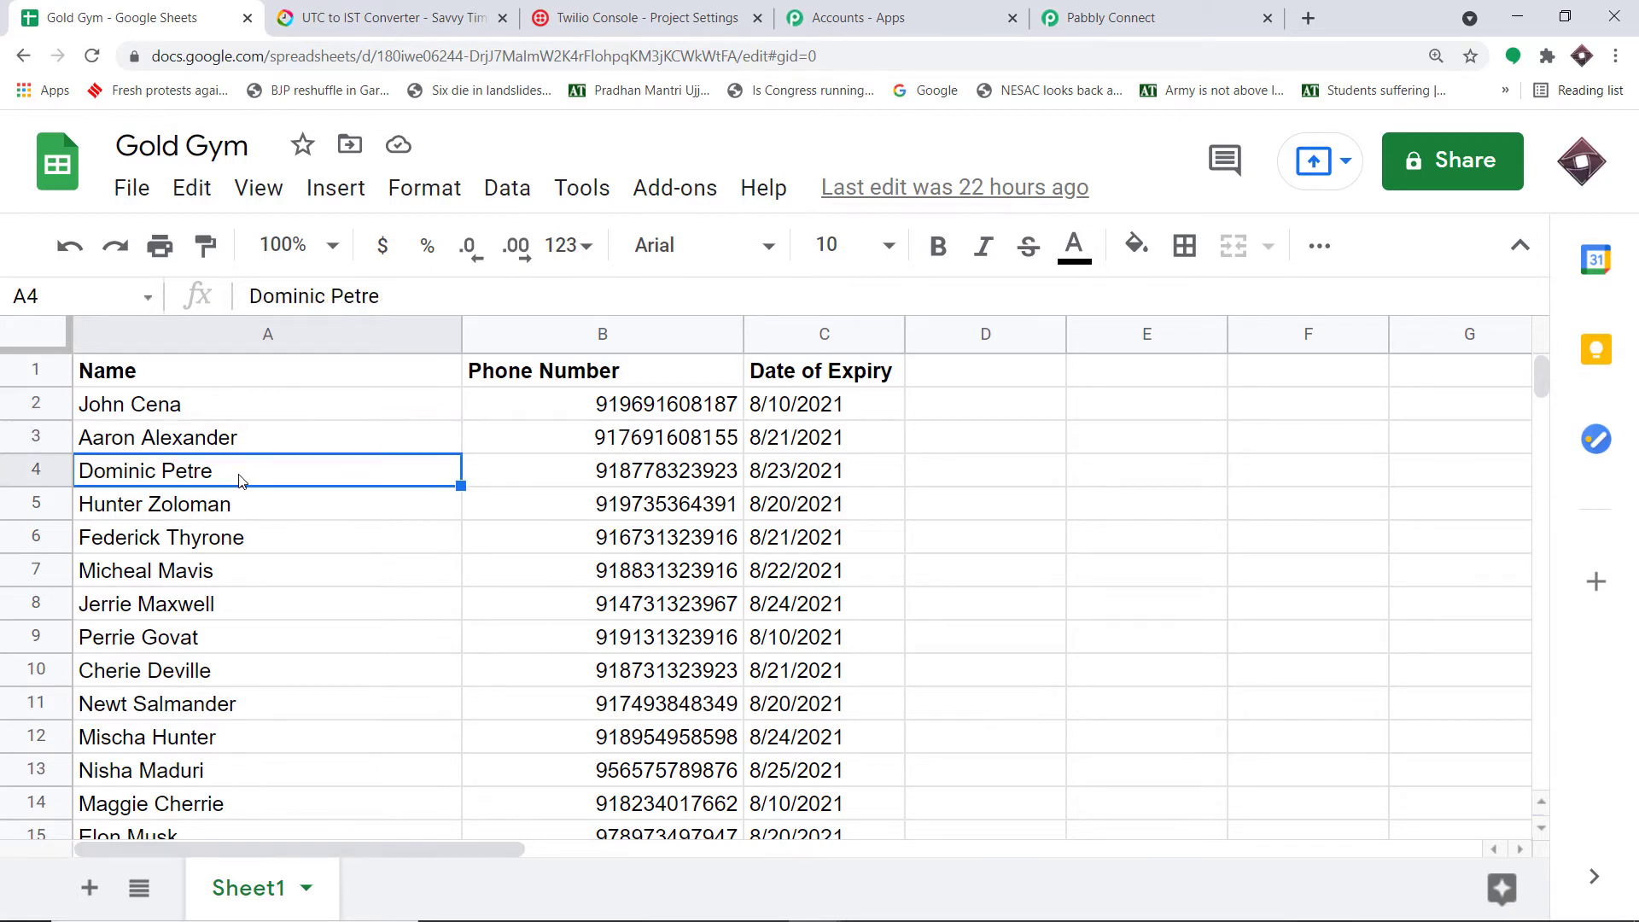
scroll(234, 504, down, 2)
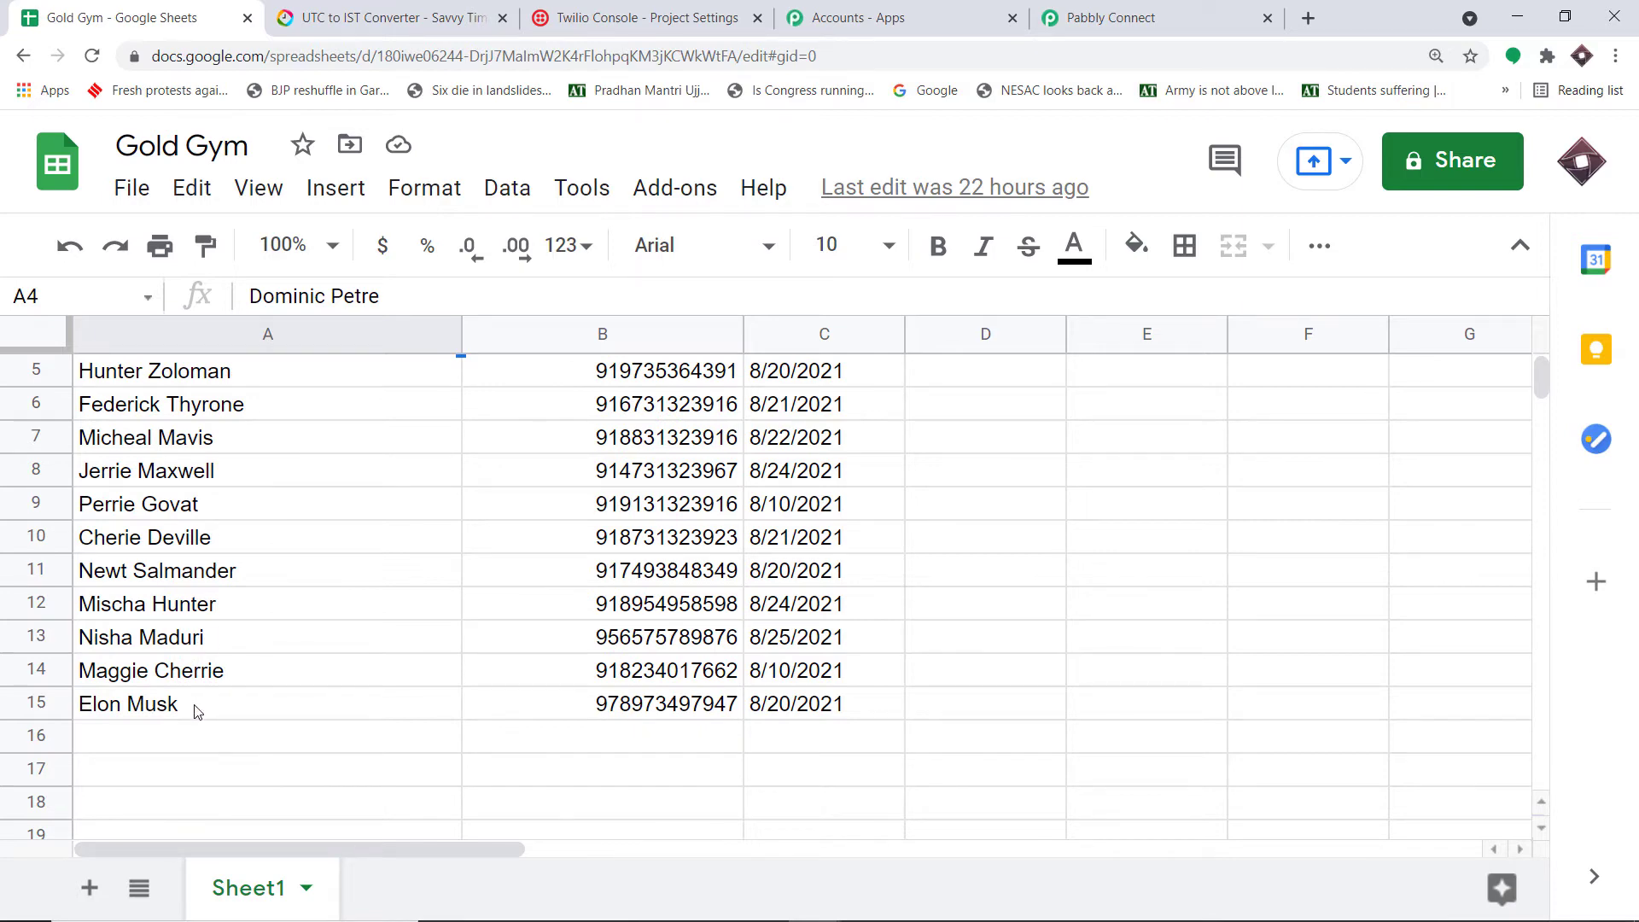
scroll(198, 711, up, 2)
click(170, 406)
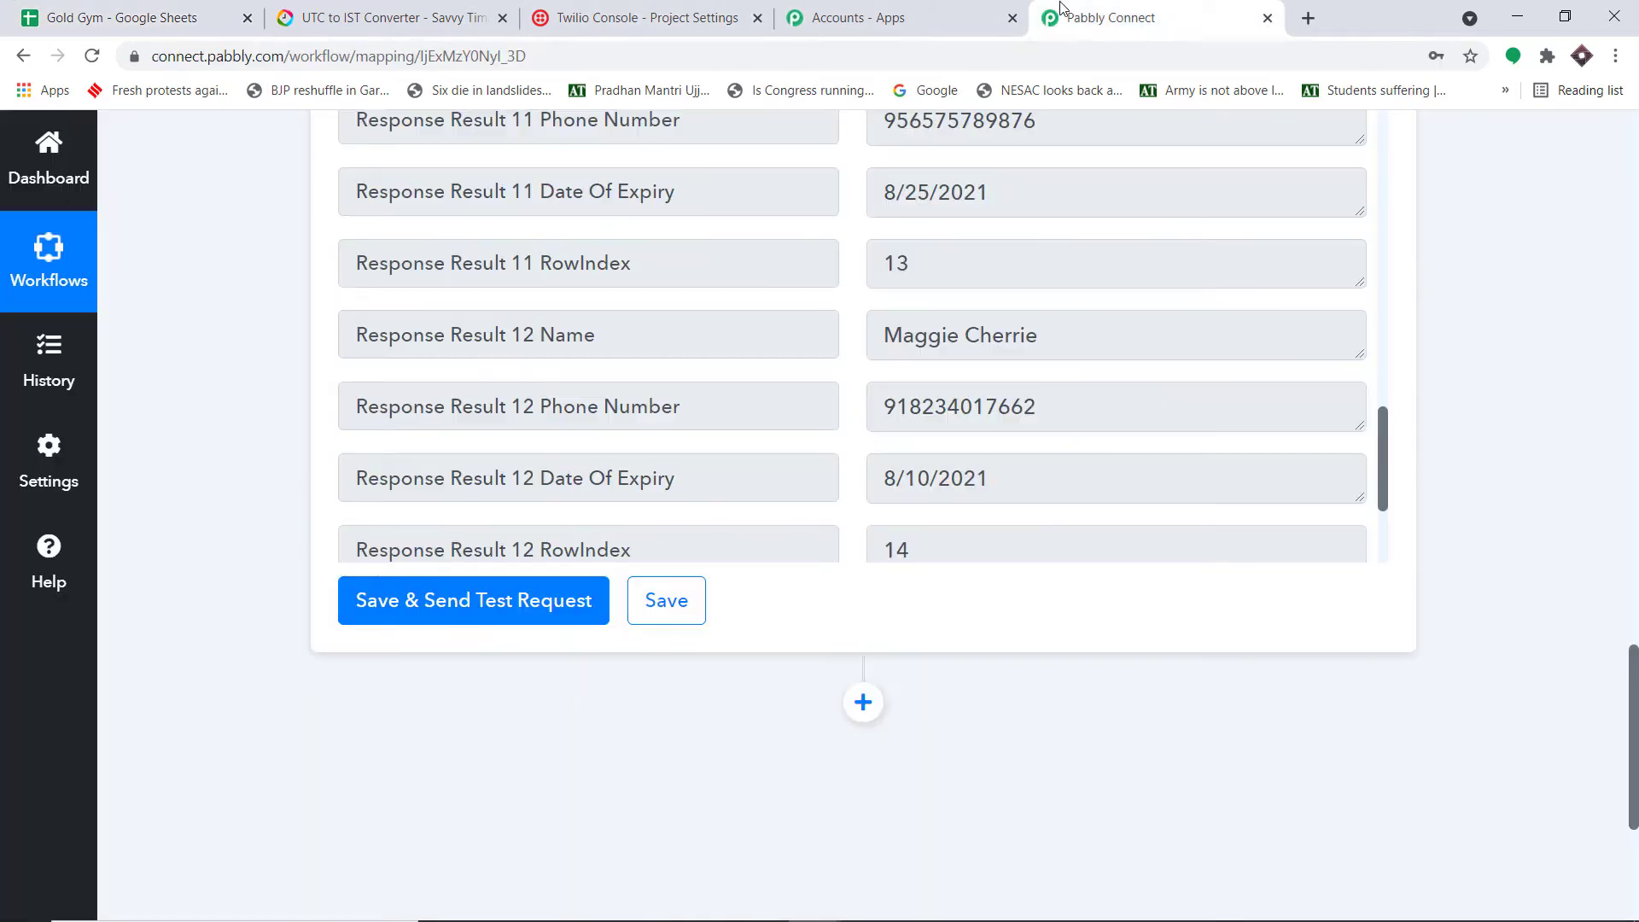
Step: Turn off Simple Response for the Google Sheets action, then save it and send a new test request
click(1063, 17)
scroll(1622, 376, up, 6)
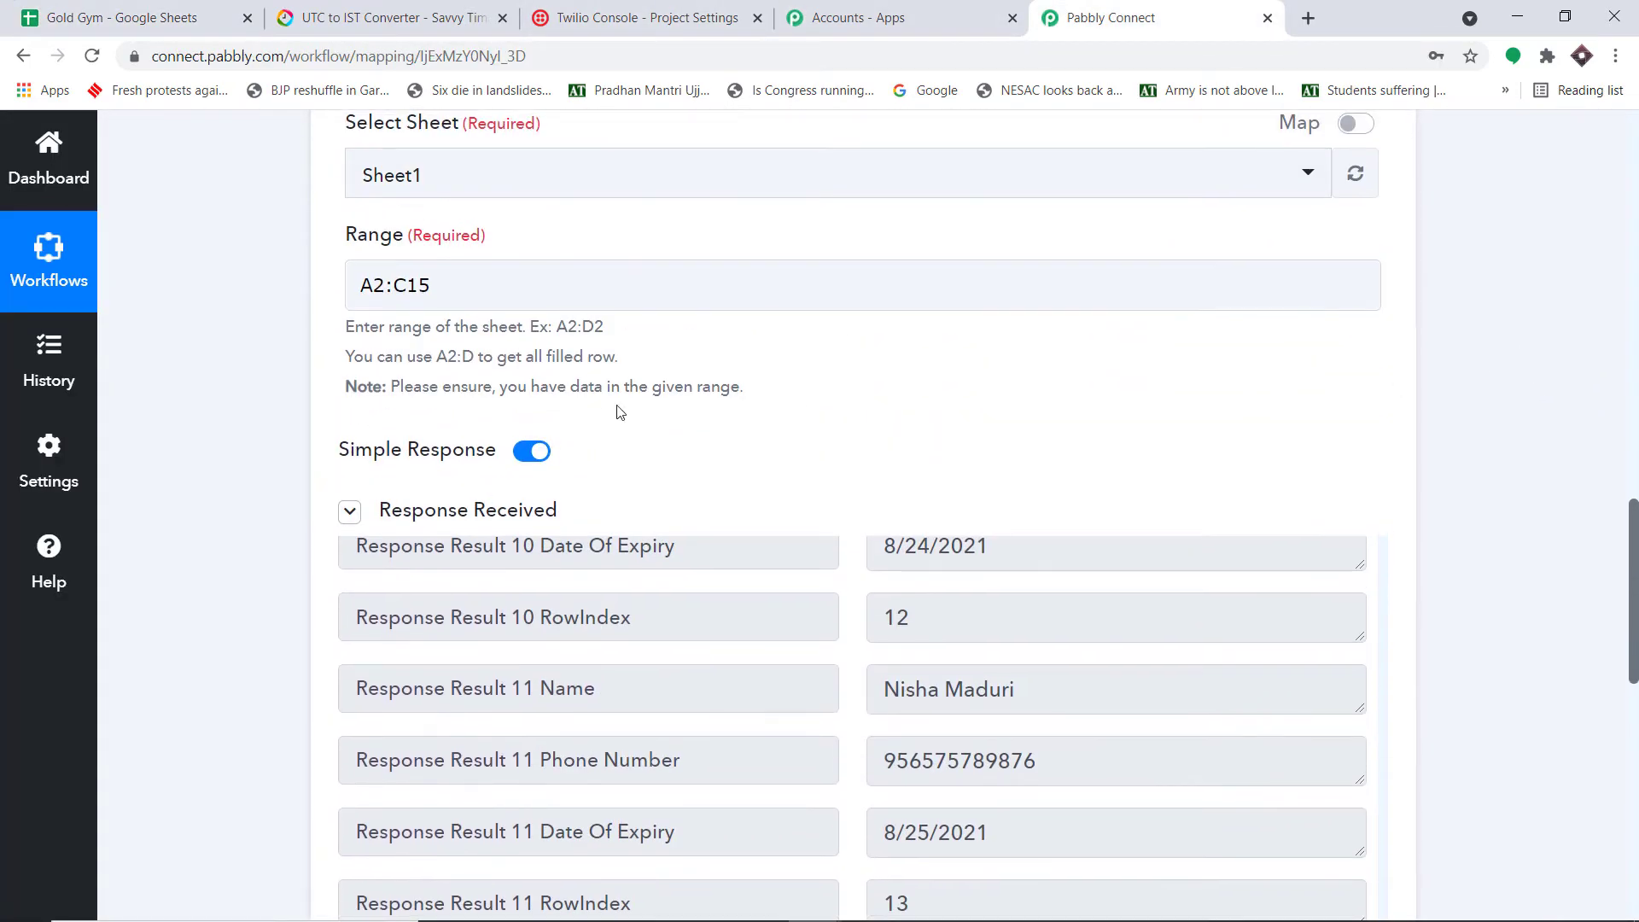
click(531, 450)
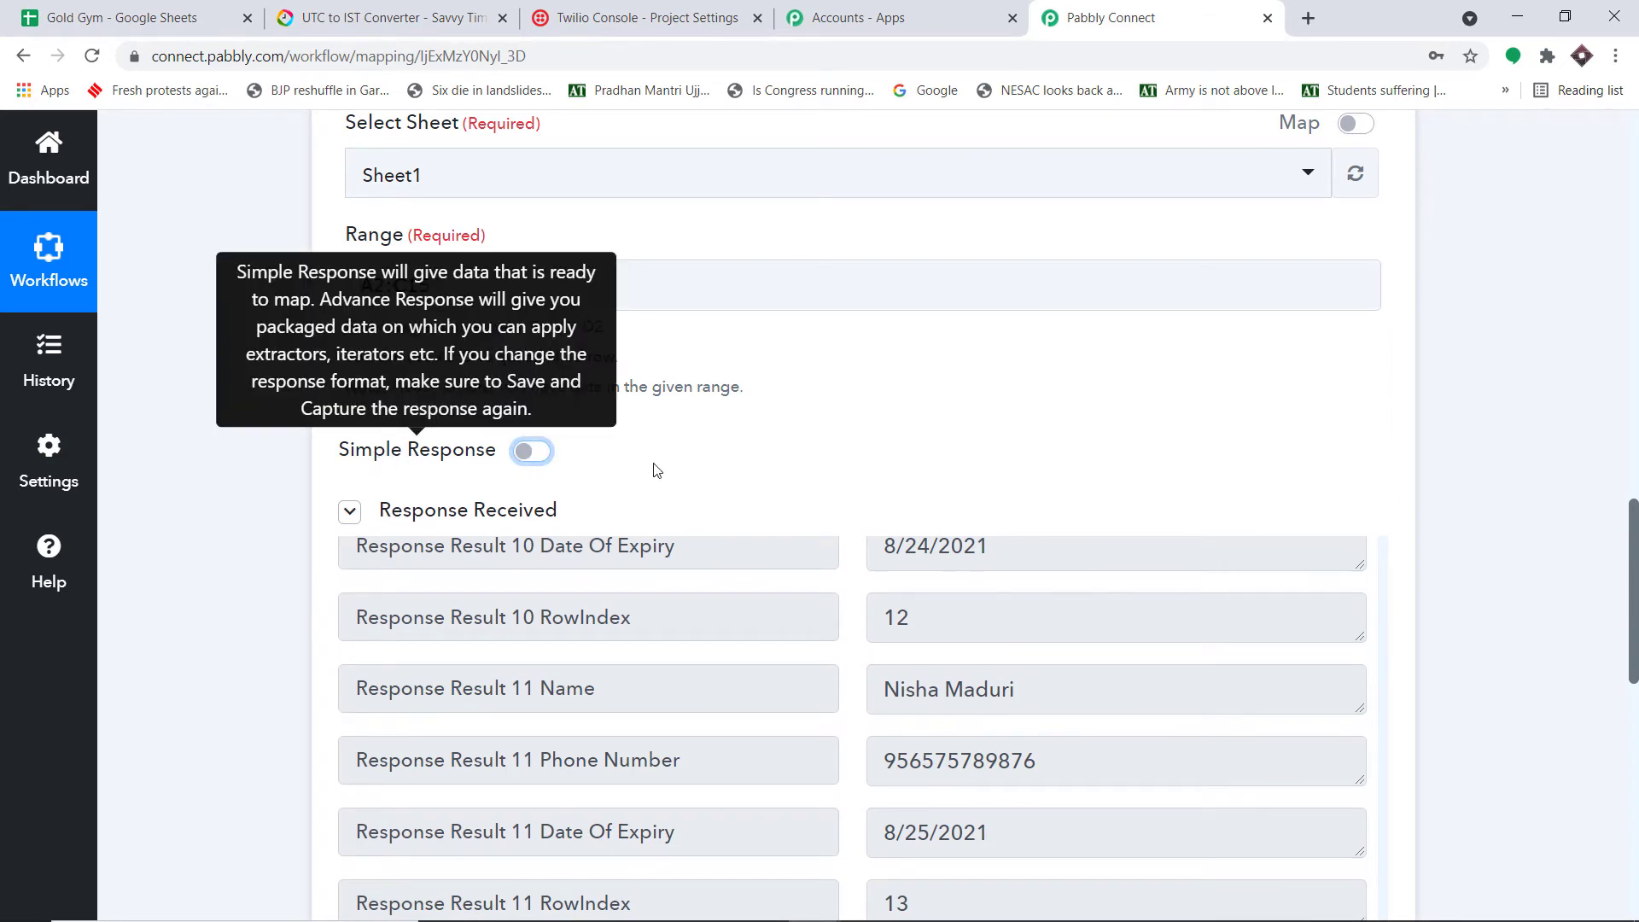
scroll(990, 403, down, 1)
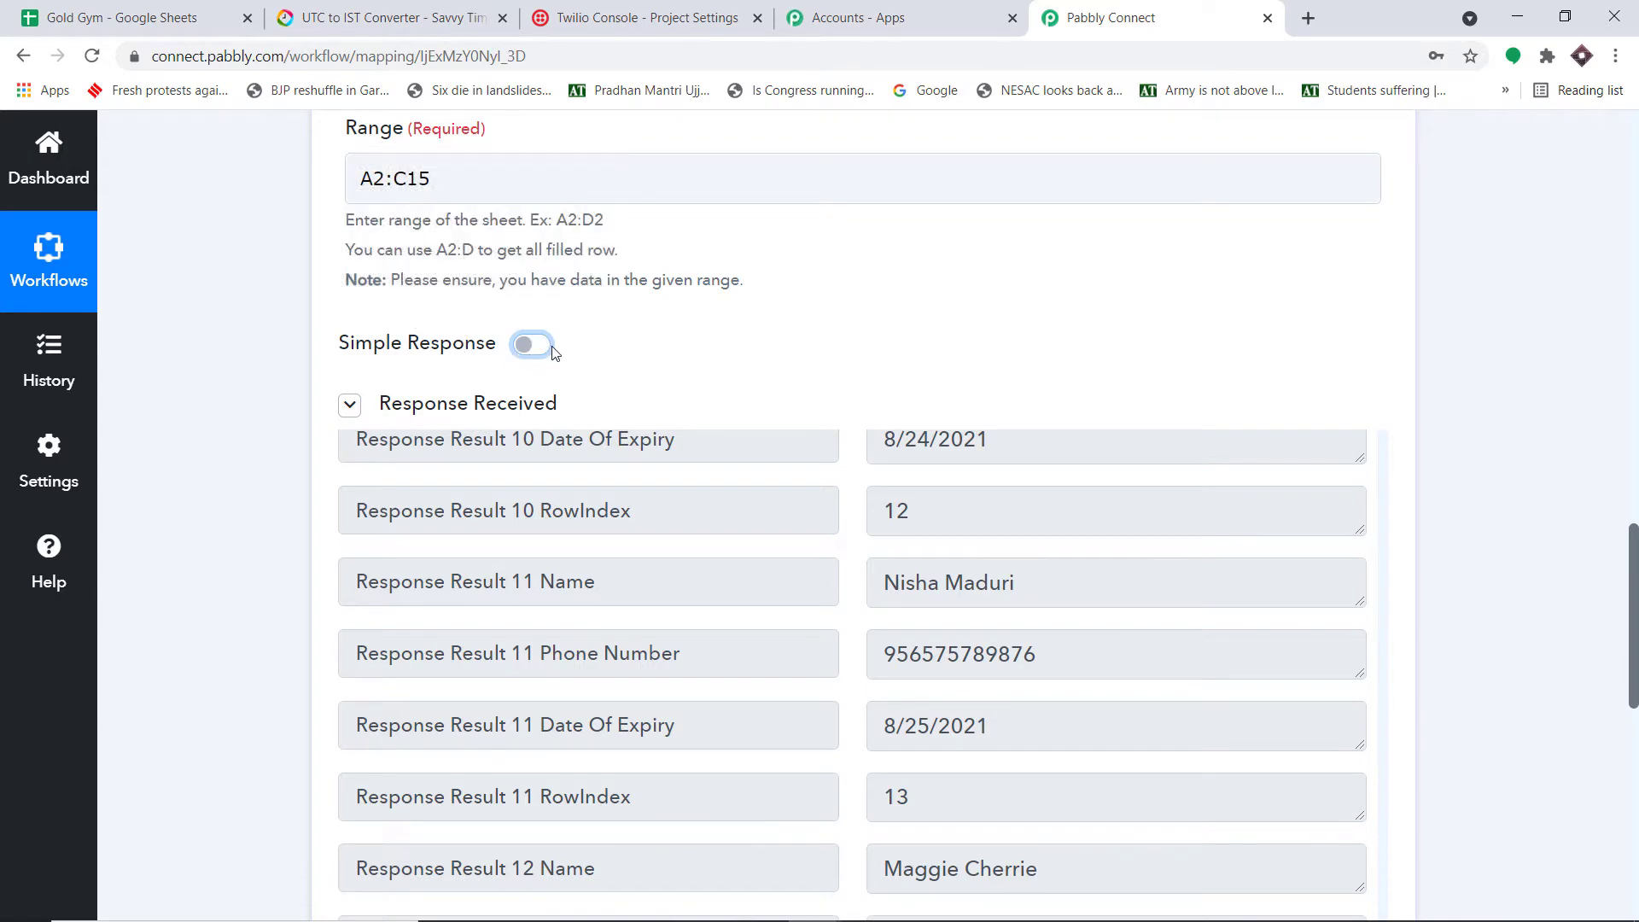
mouse_move(475, 346)
scroll(1021, 267, down, 6)
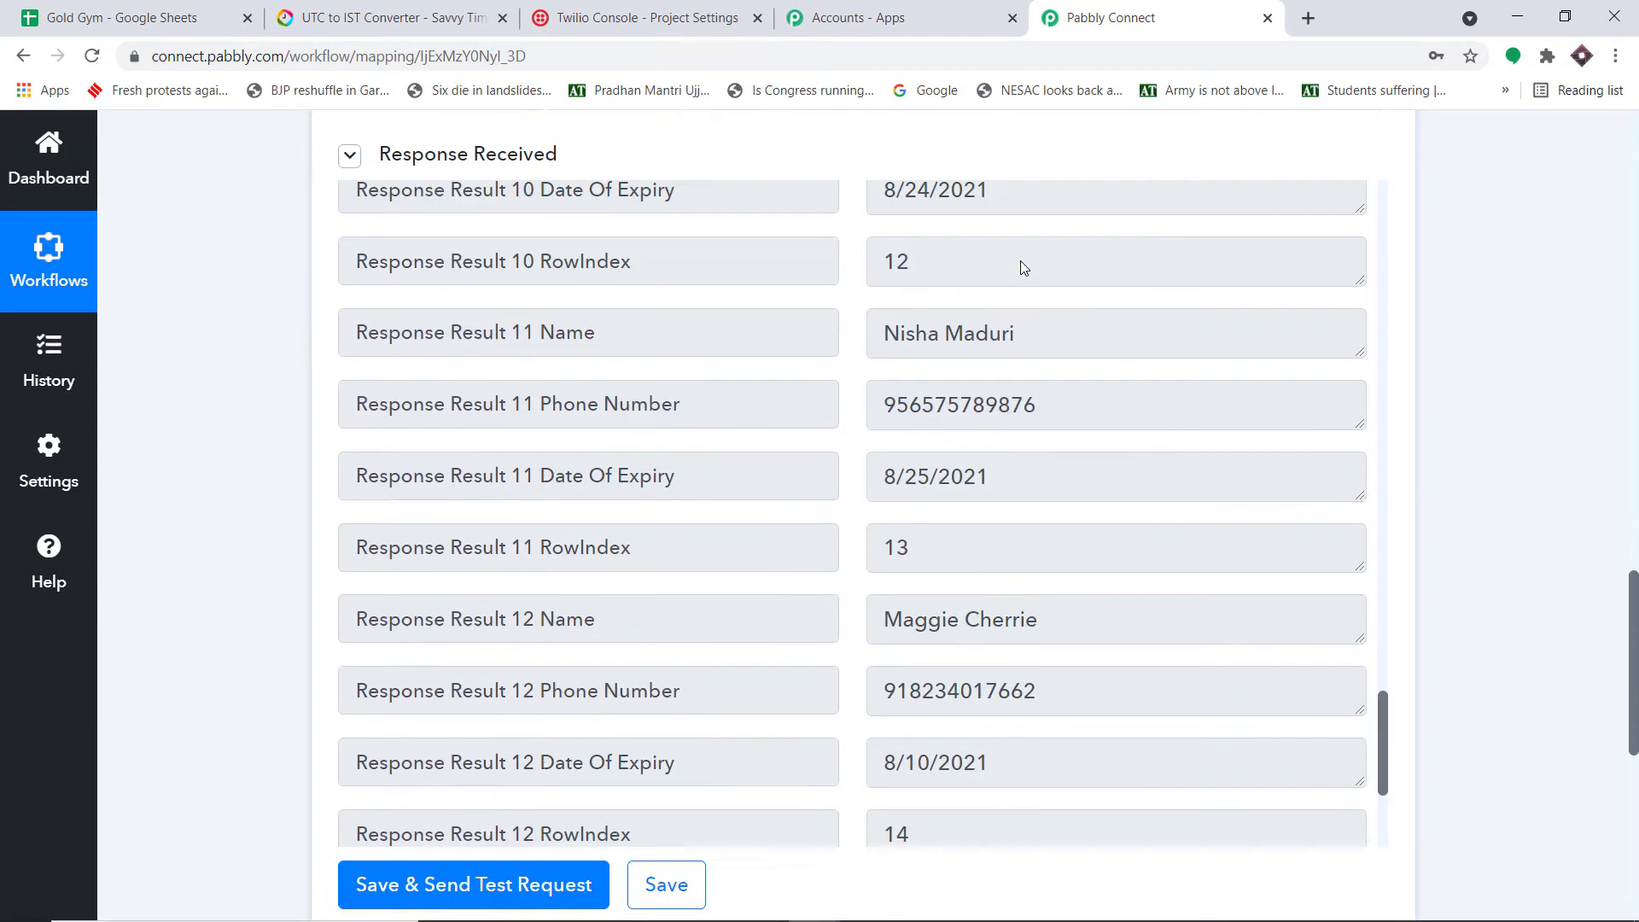
scroll(610, 706, down, 2)
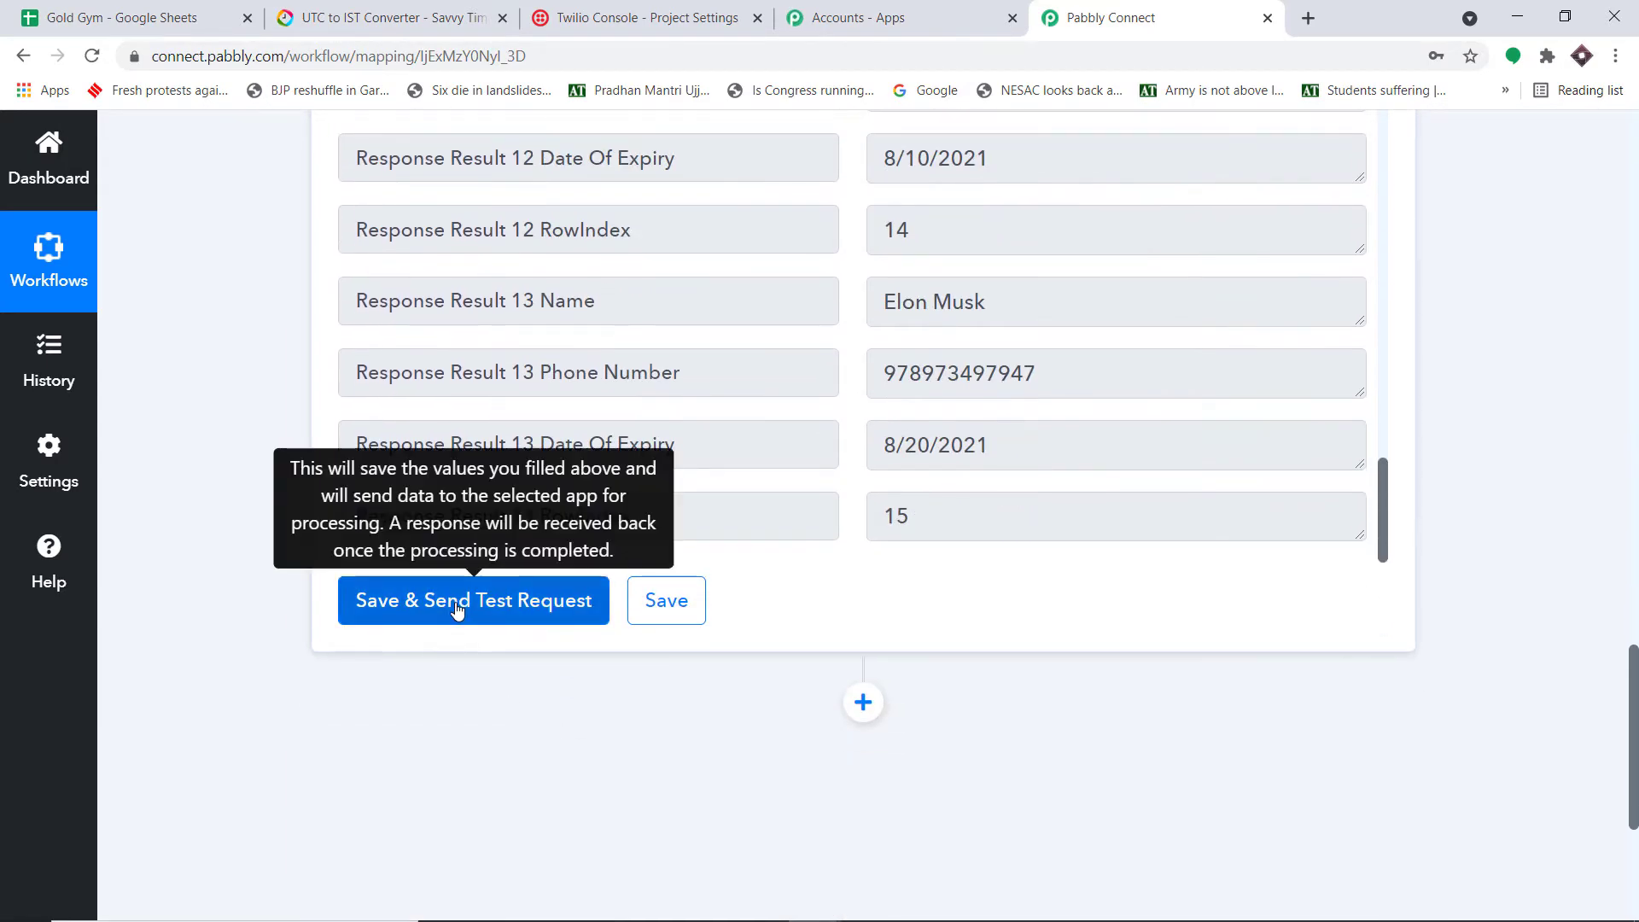
click(458, 608)
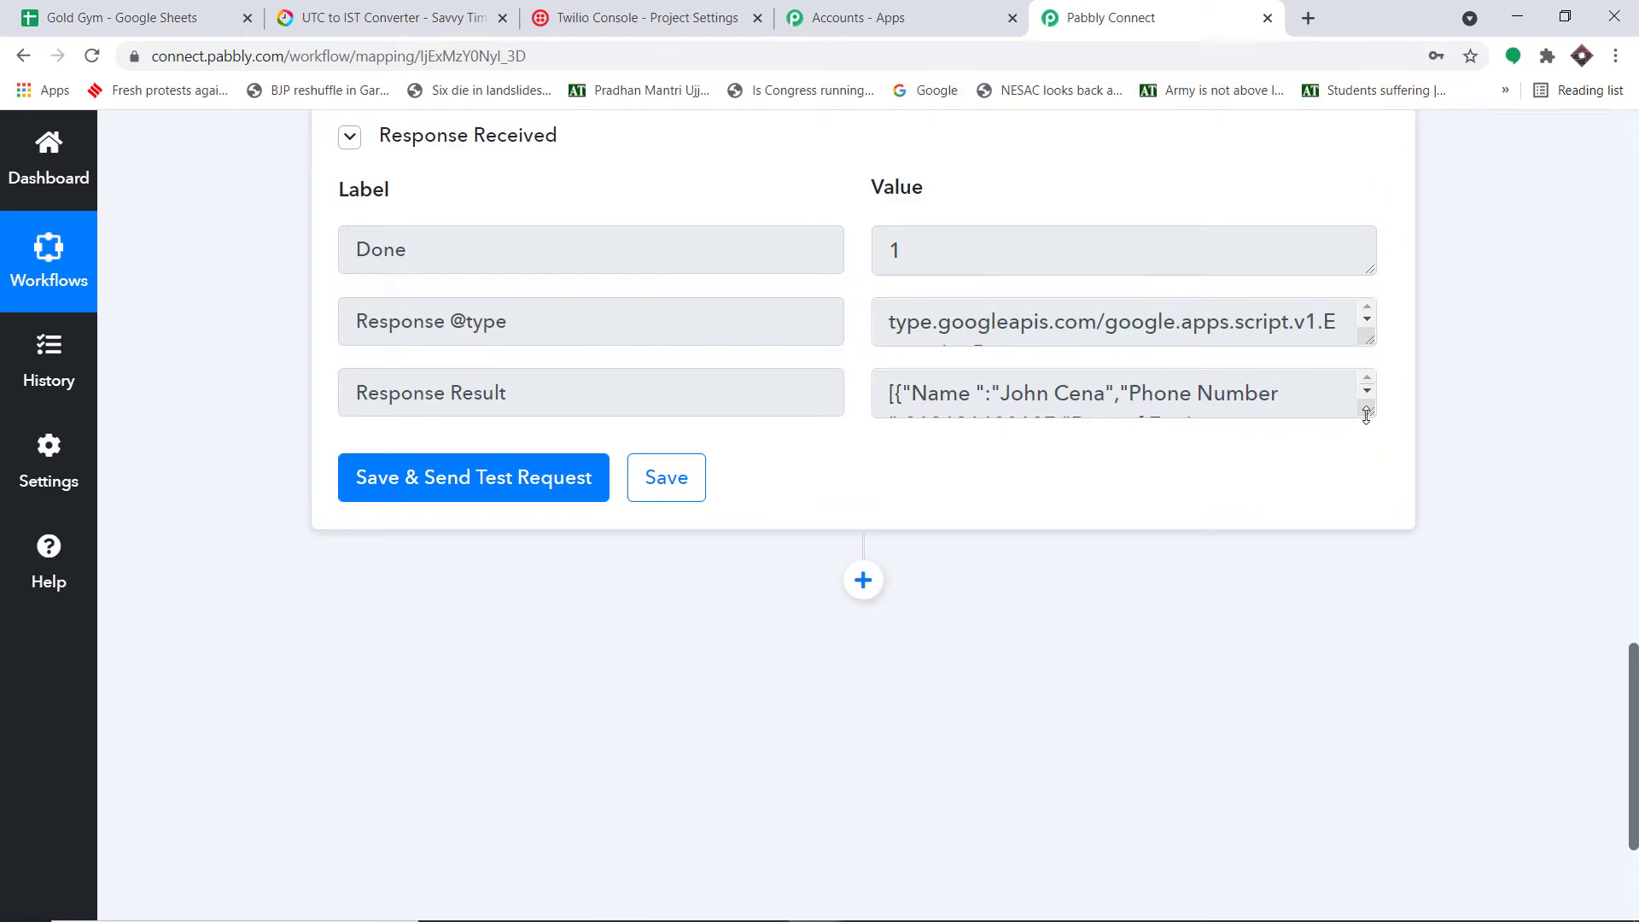
Step: Enlarge the Response Result value and read through the whole array of member records
drag(1365, 416, 1352, 915)
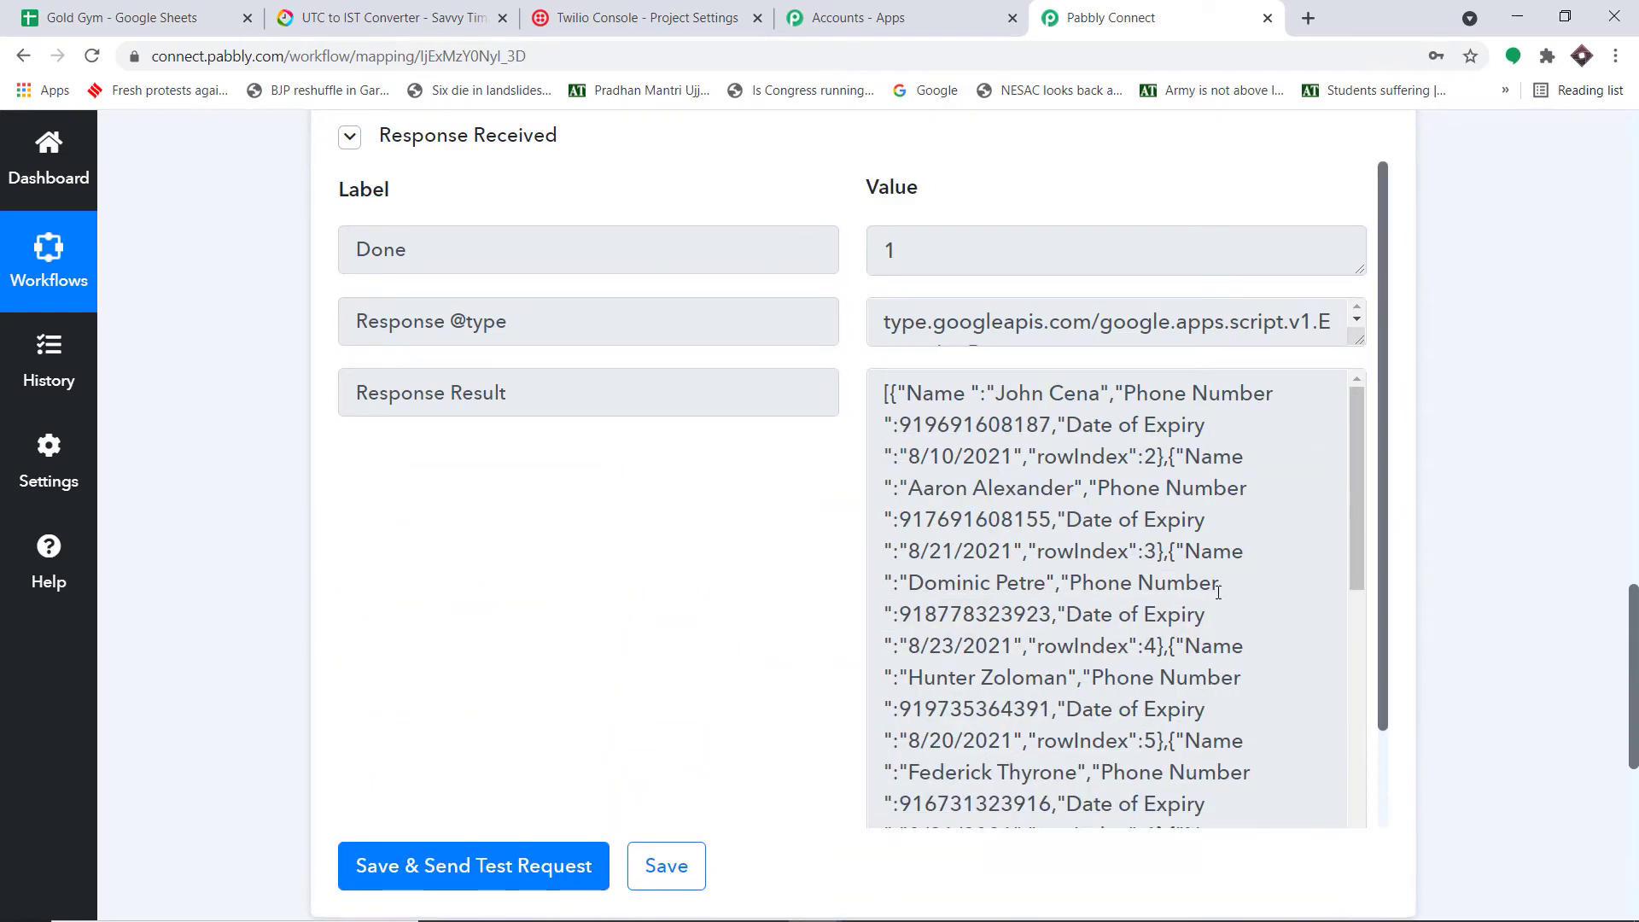
scroll(1218, 590, down, 9)
scroll(1214, 573, down, 1)
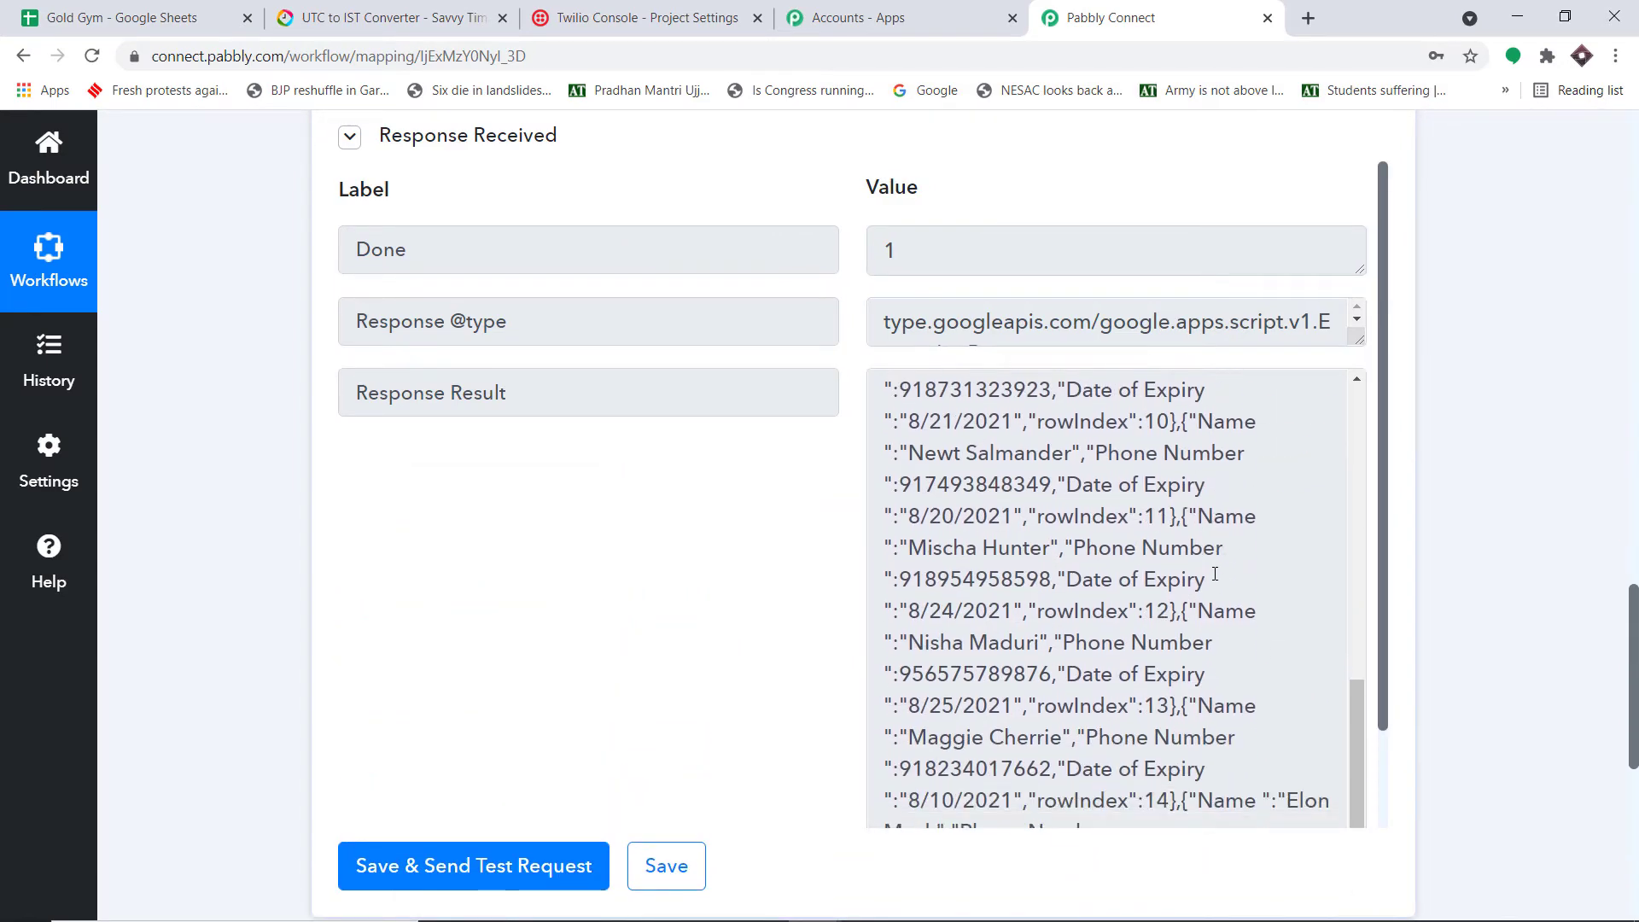
scroll(1204, 556, up, 10)
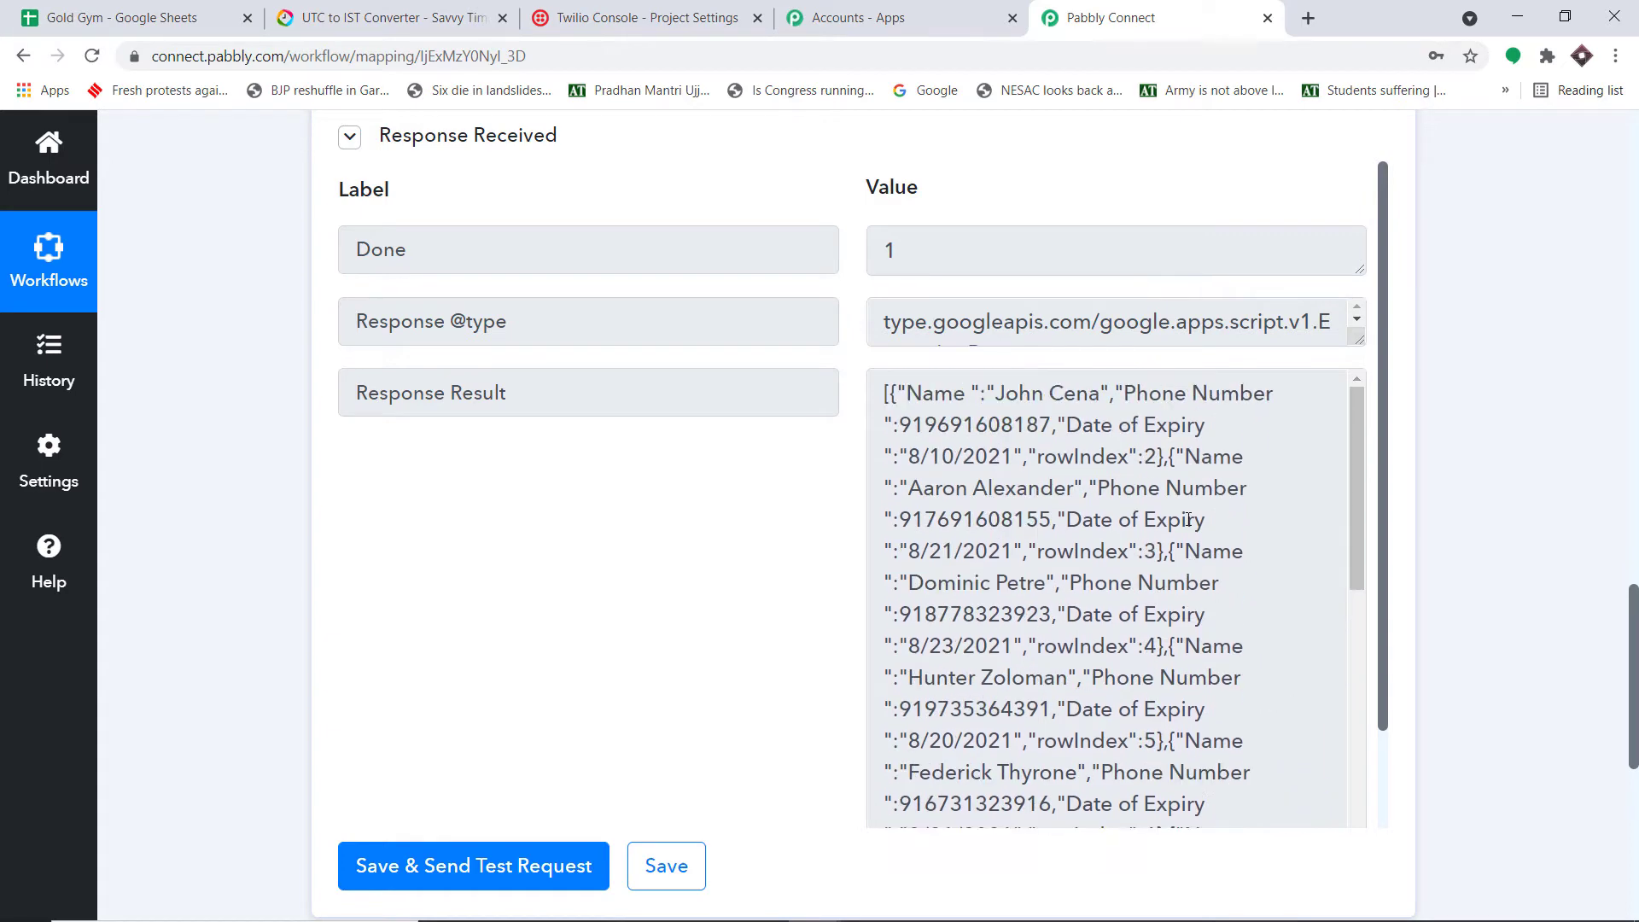
Step: Compare the first member's data in row 2 of the Gold Gym sheet with the packaged response
scroll(1187, 519, up, 3)
click(119, 17)
click(22, 403)
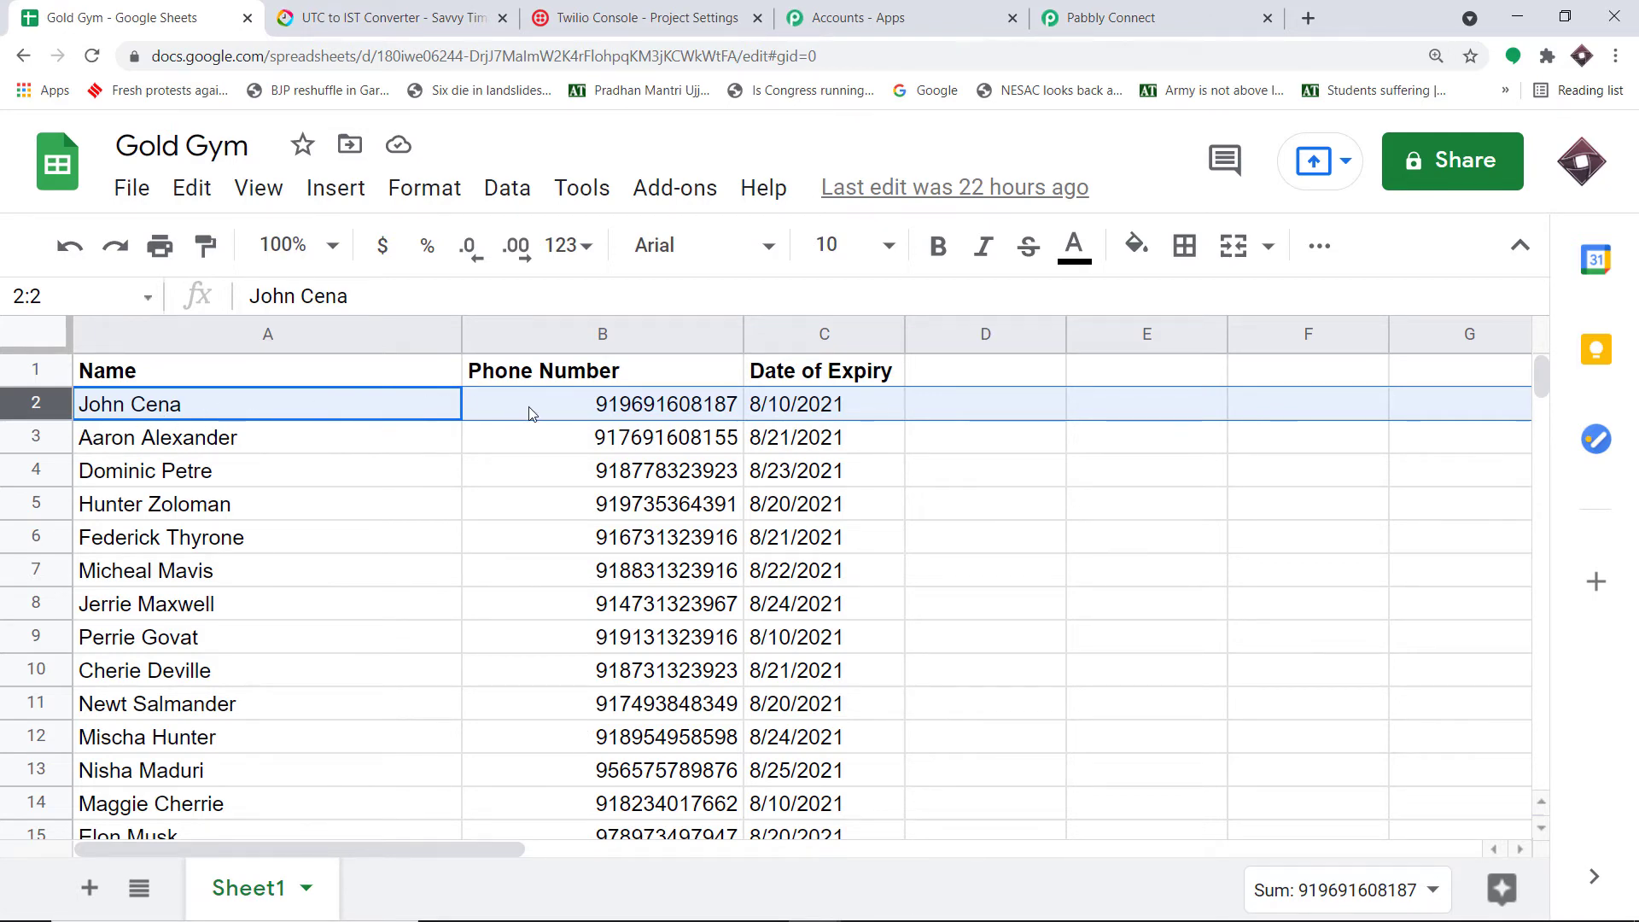
click(1234, 9)
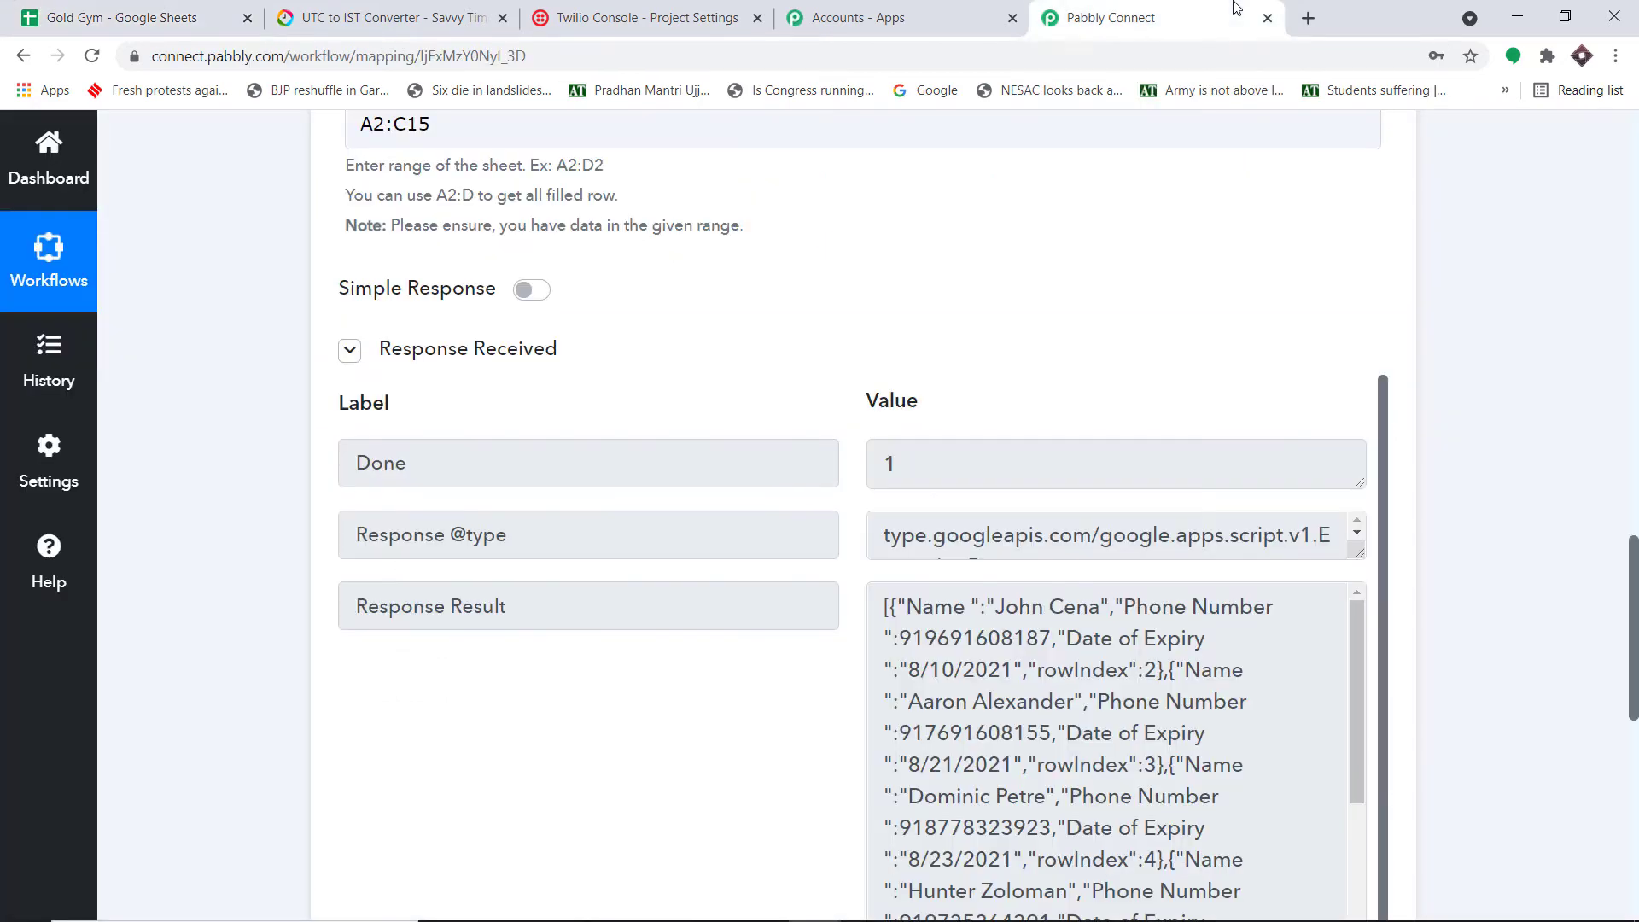
Step: Add an Iterator by Pabbly action after the Google Sheets action
scroll(1624, 555, down, 6)
scroll(929, 483, down, 2)
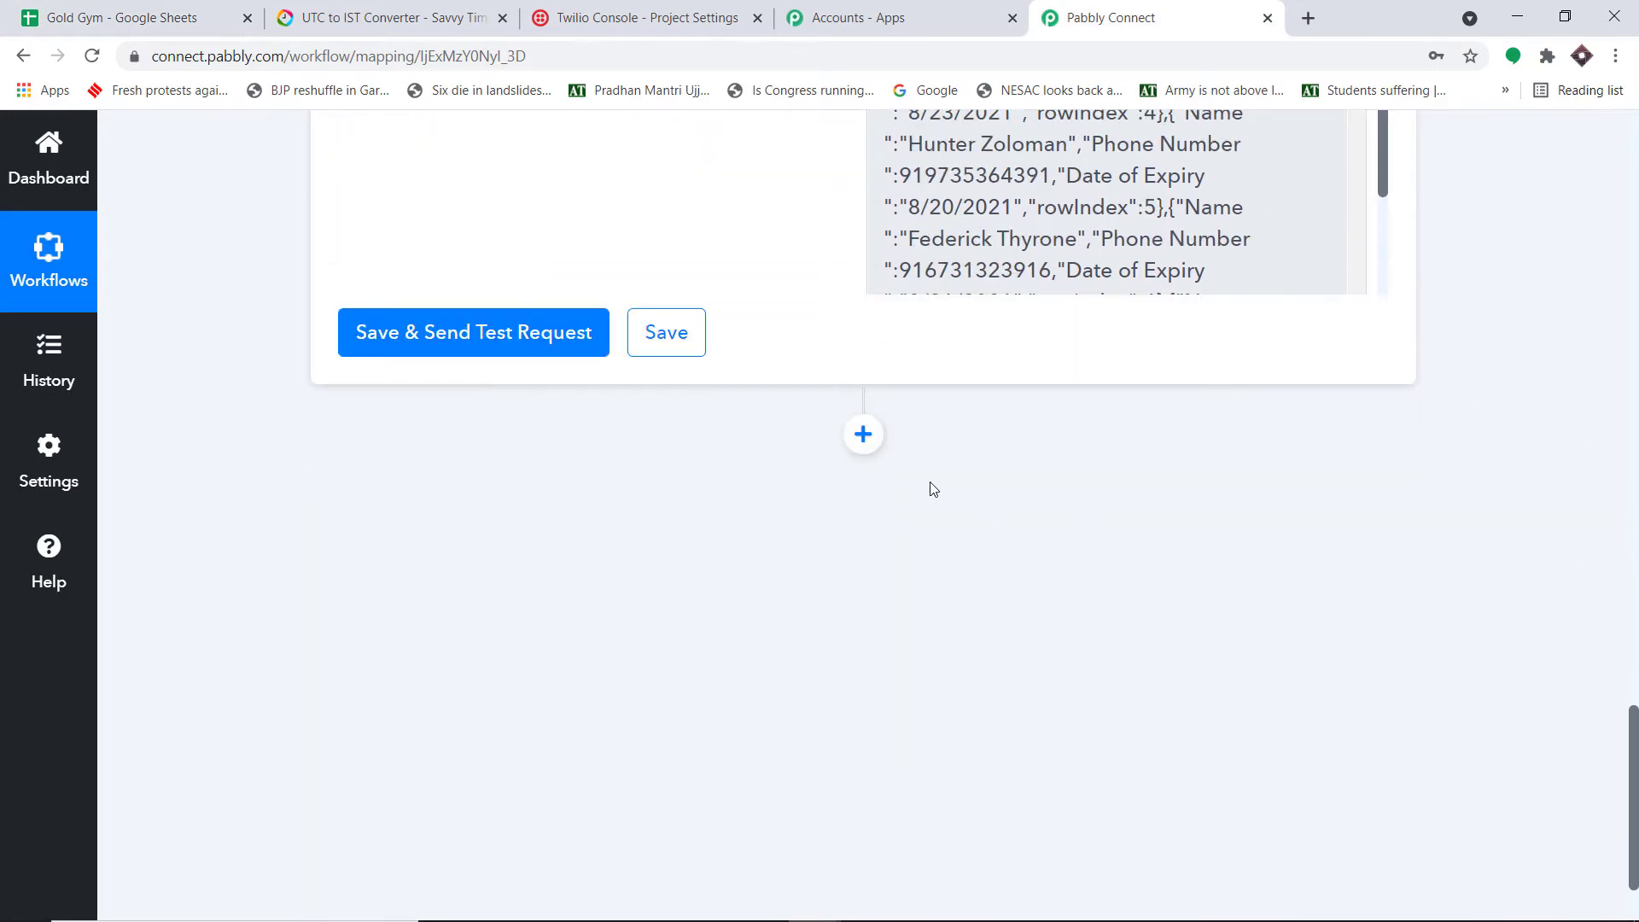
click(864, 437)
scroll(878, 475, down, 3)
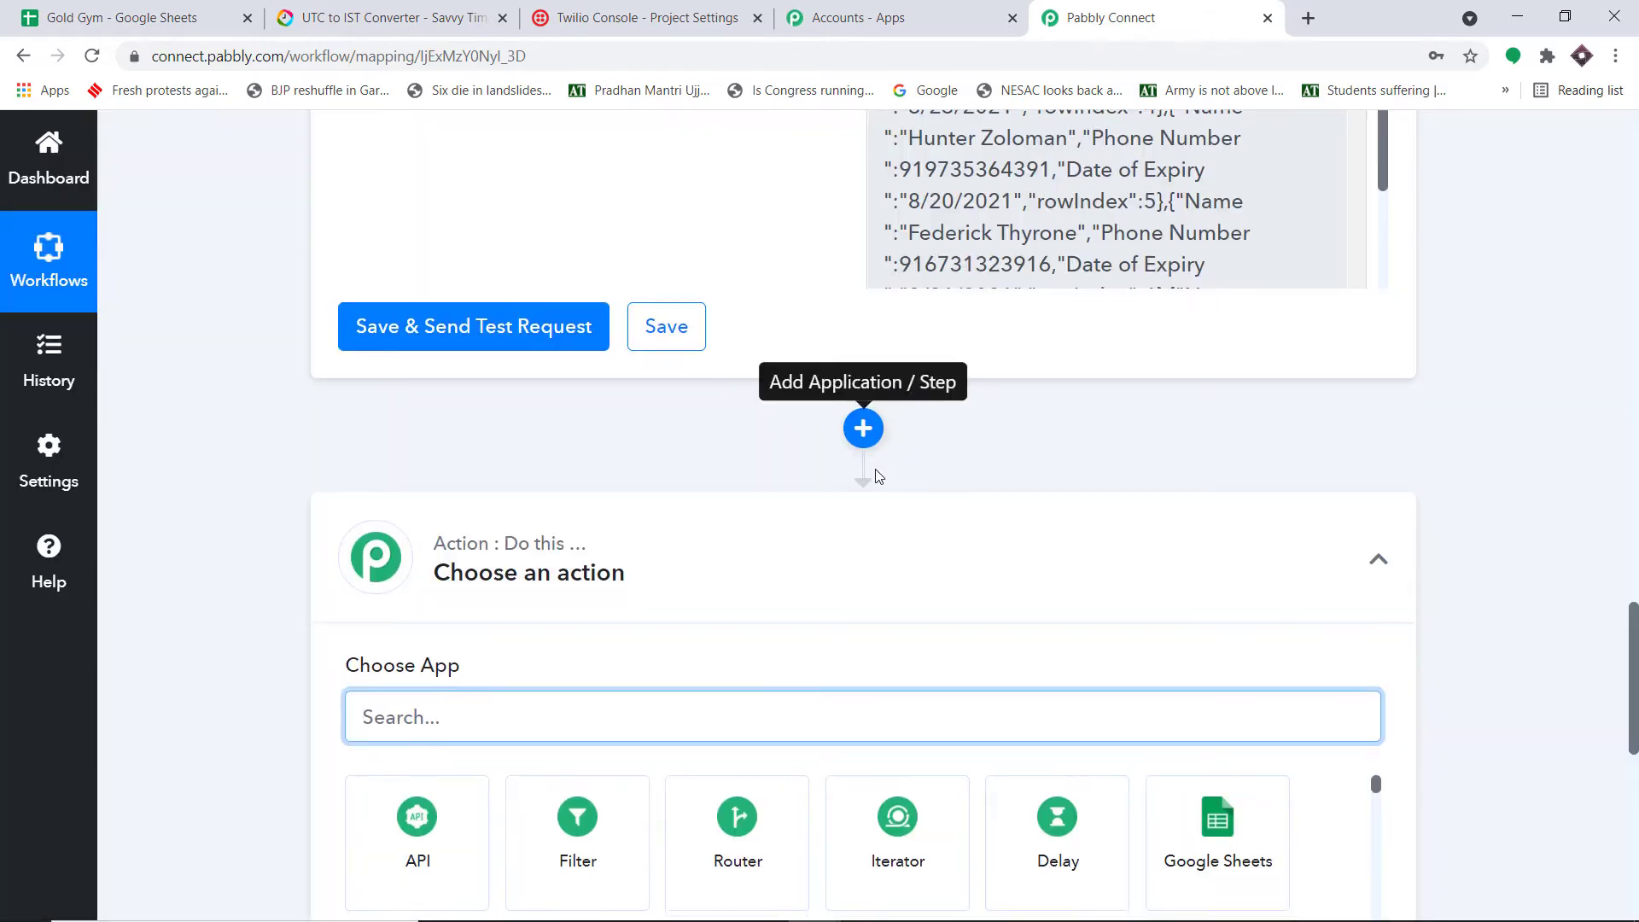
text(iter)
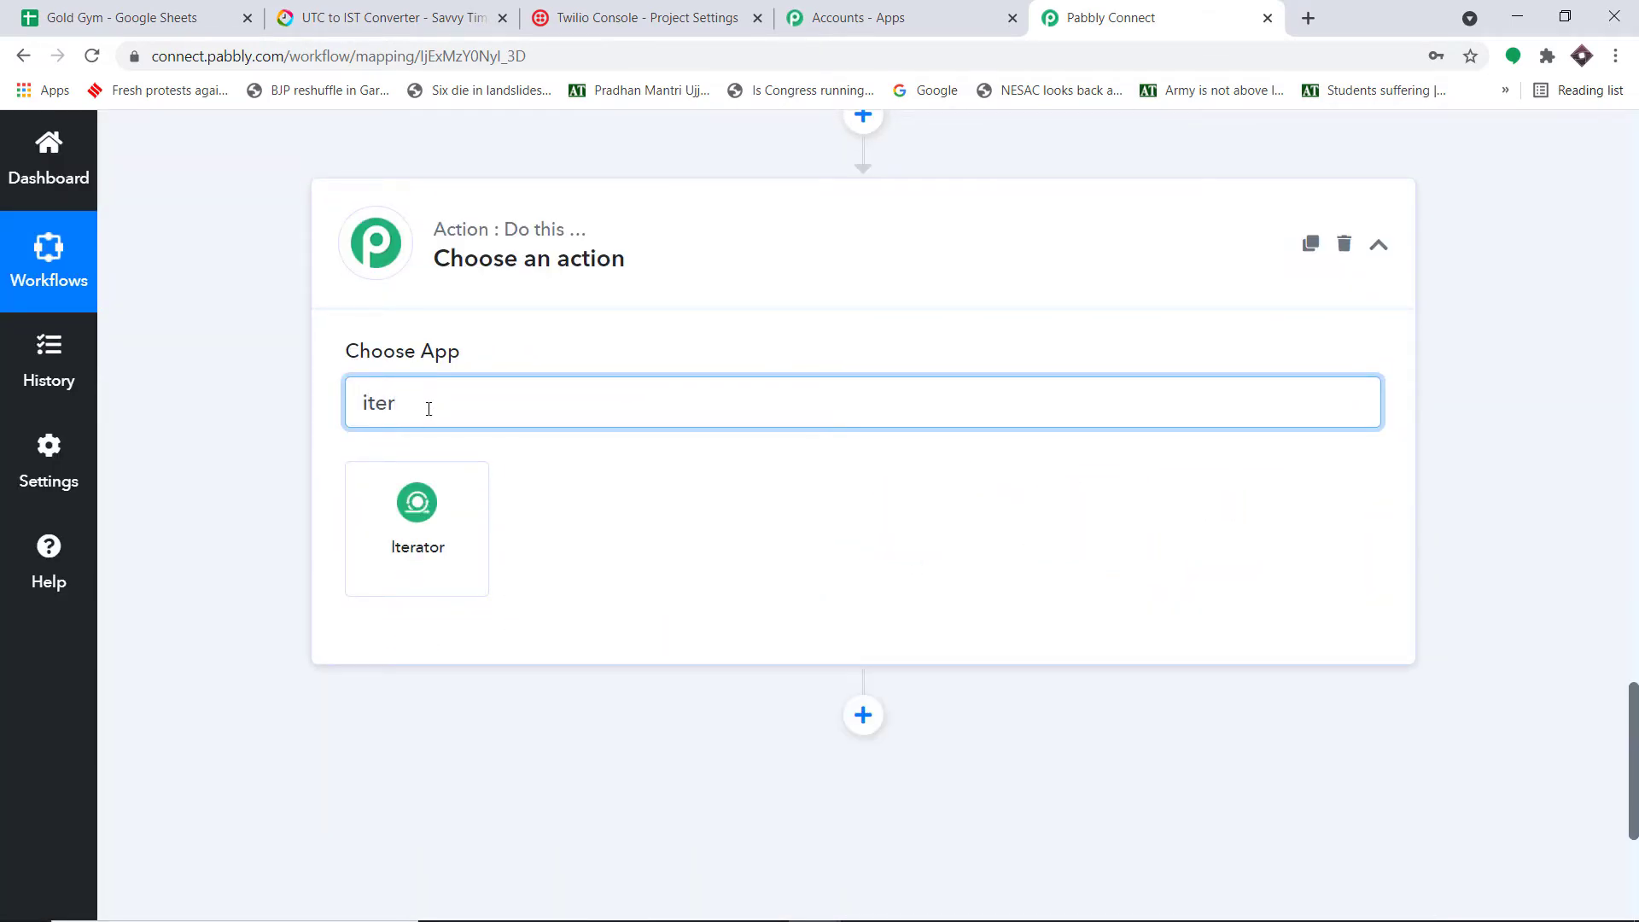
click(408, 515)
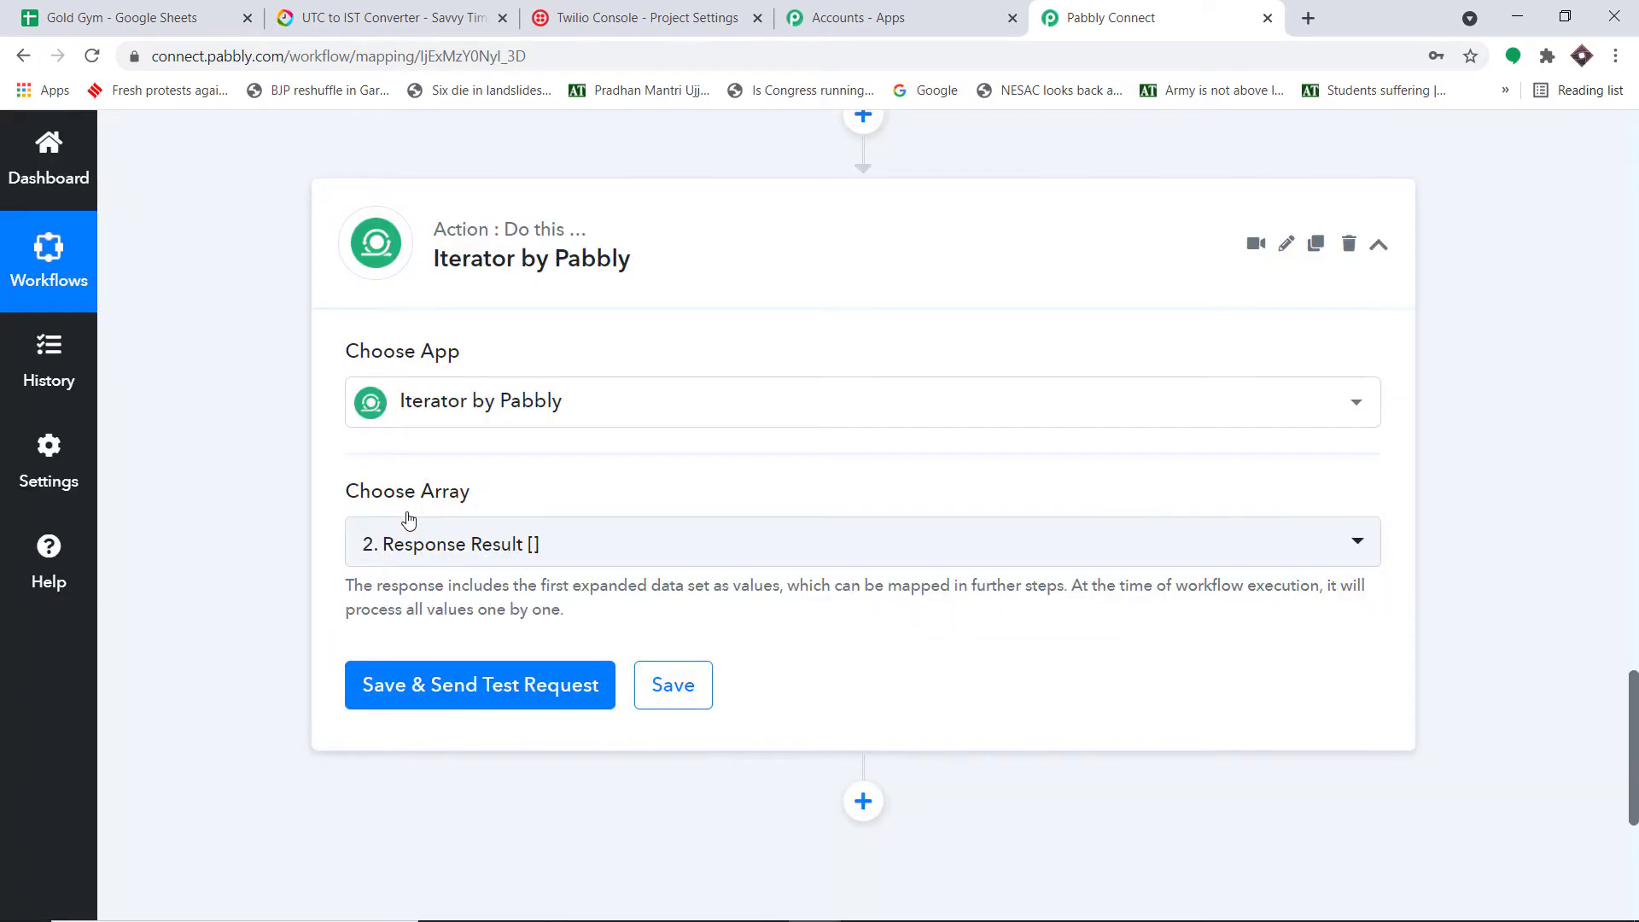
Step: Save the Iterator using the 2. Response Result [] array and send a test request
scroll(461, 563, down, 1)
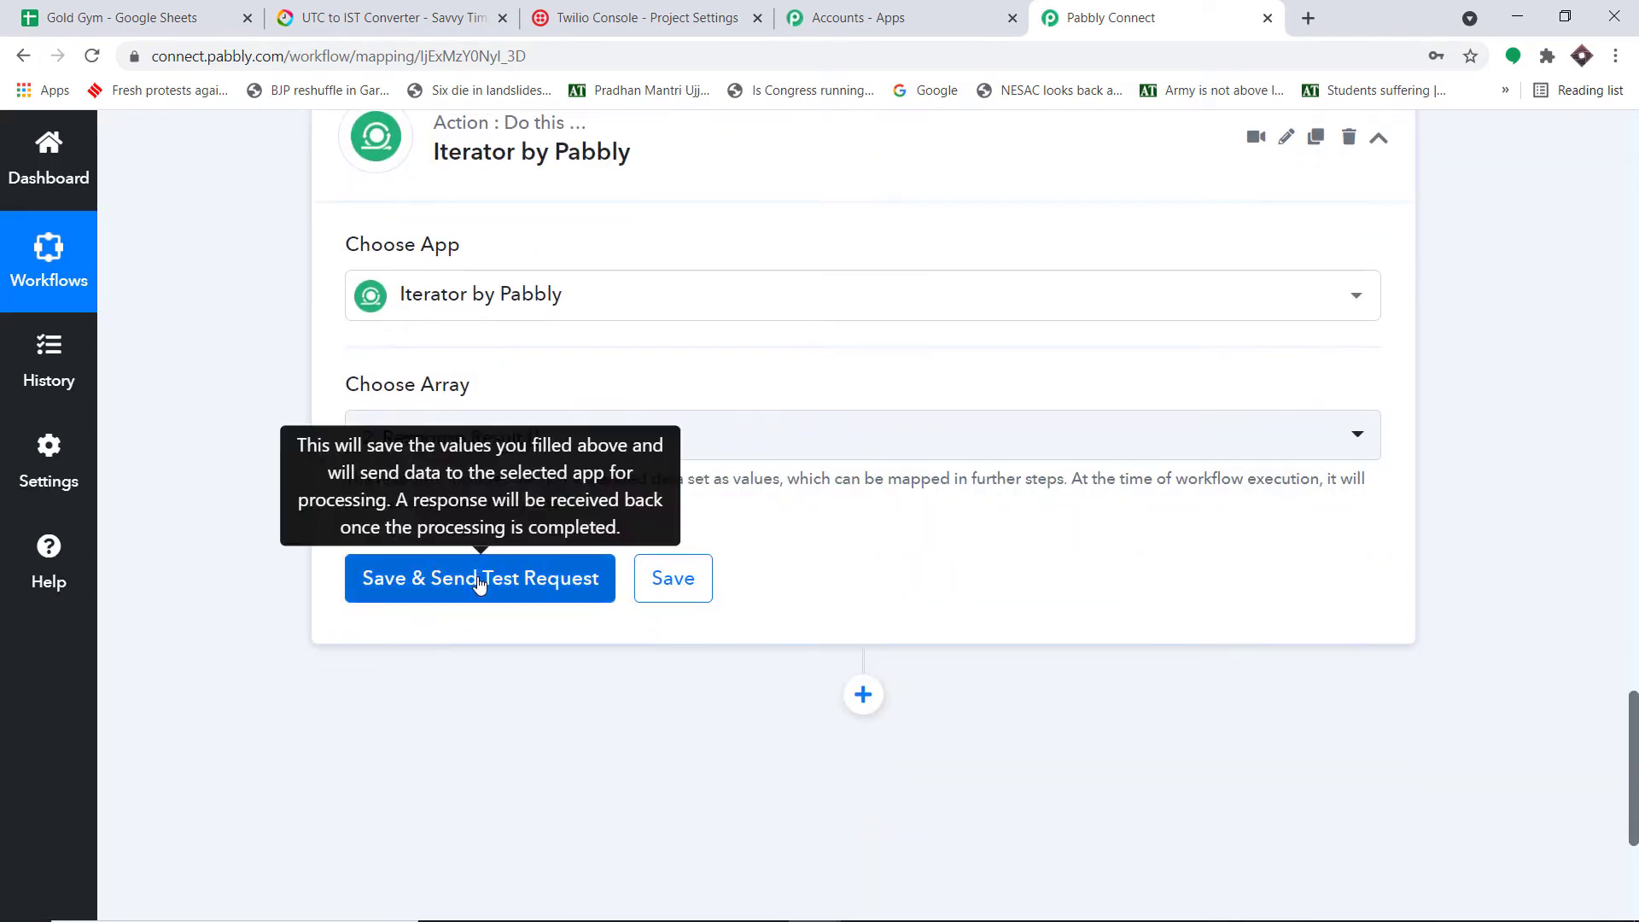
click(479, 582)
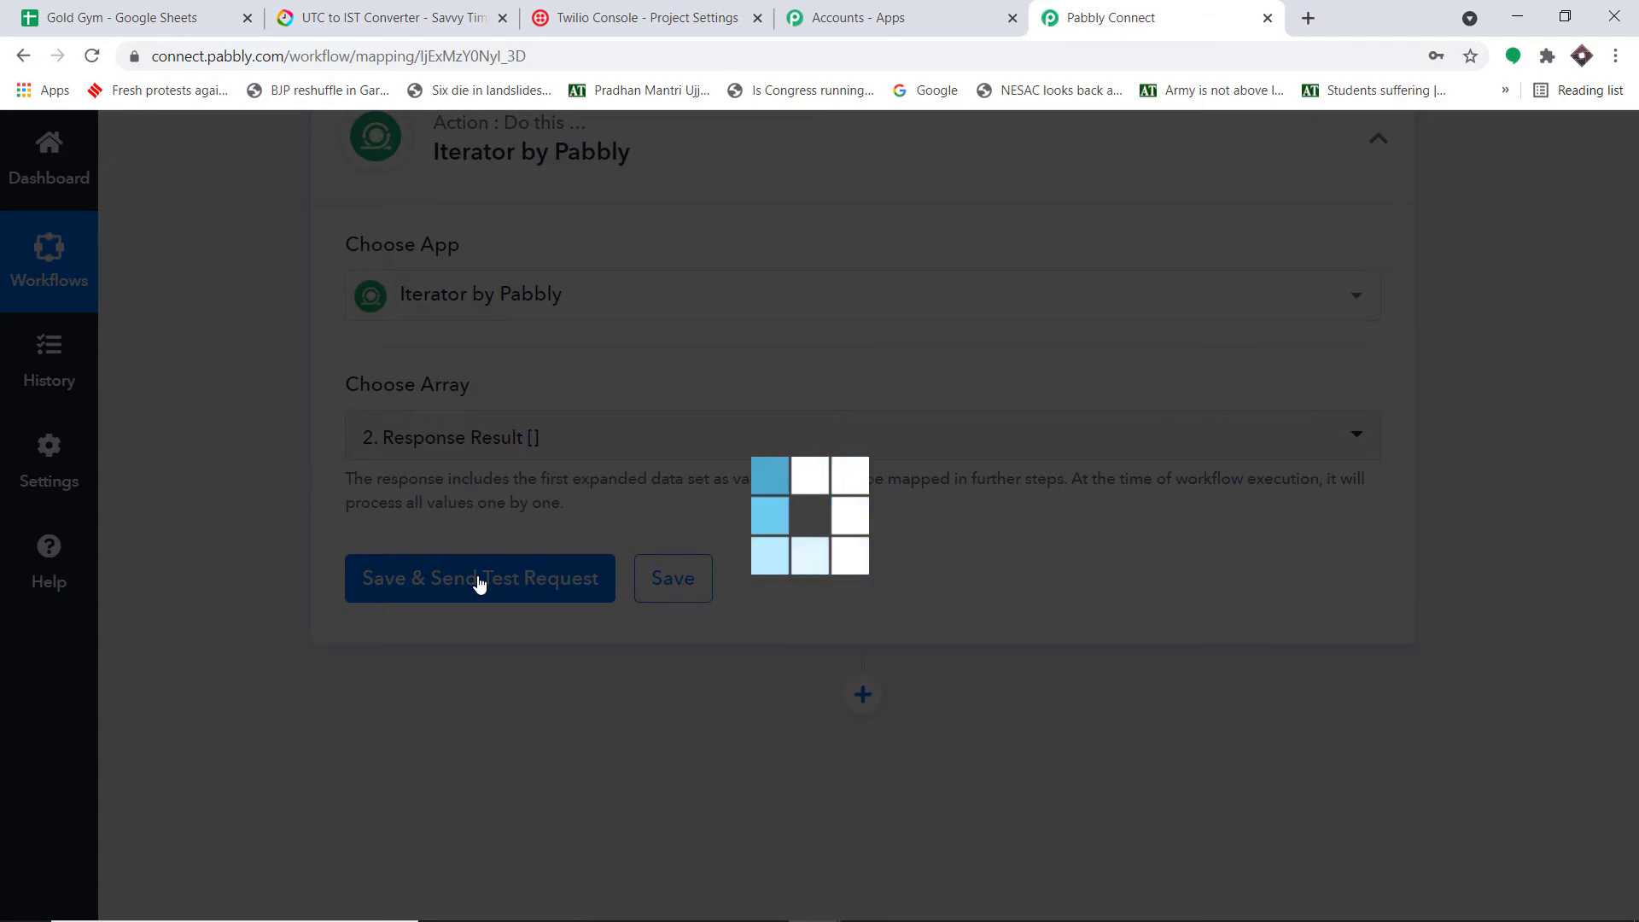
scroll(808, 510, down, 2)
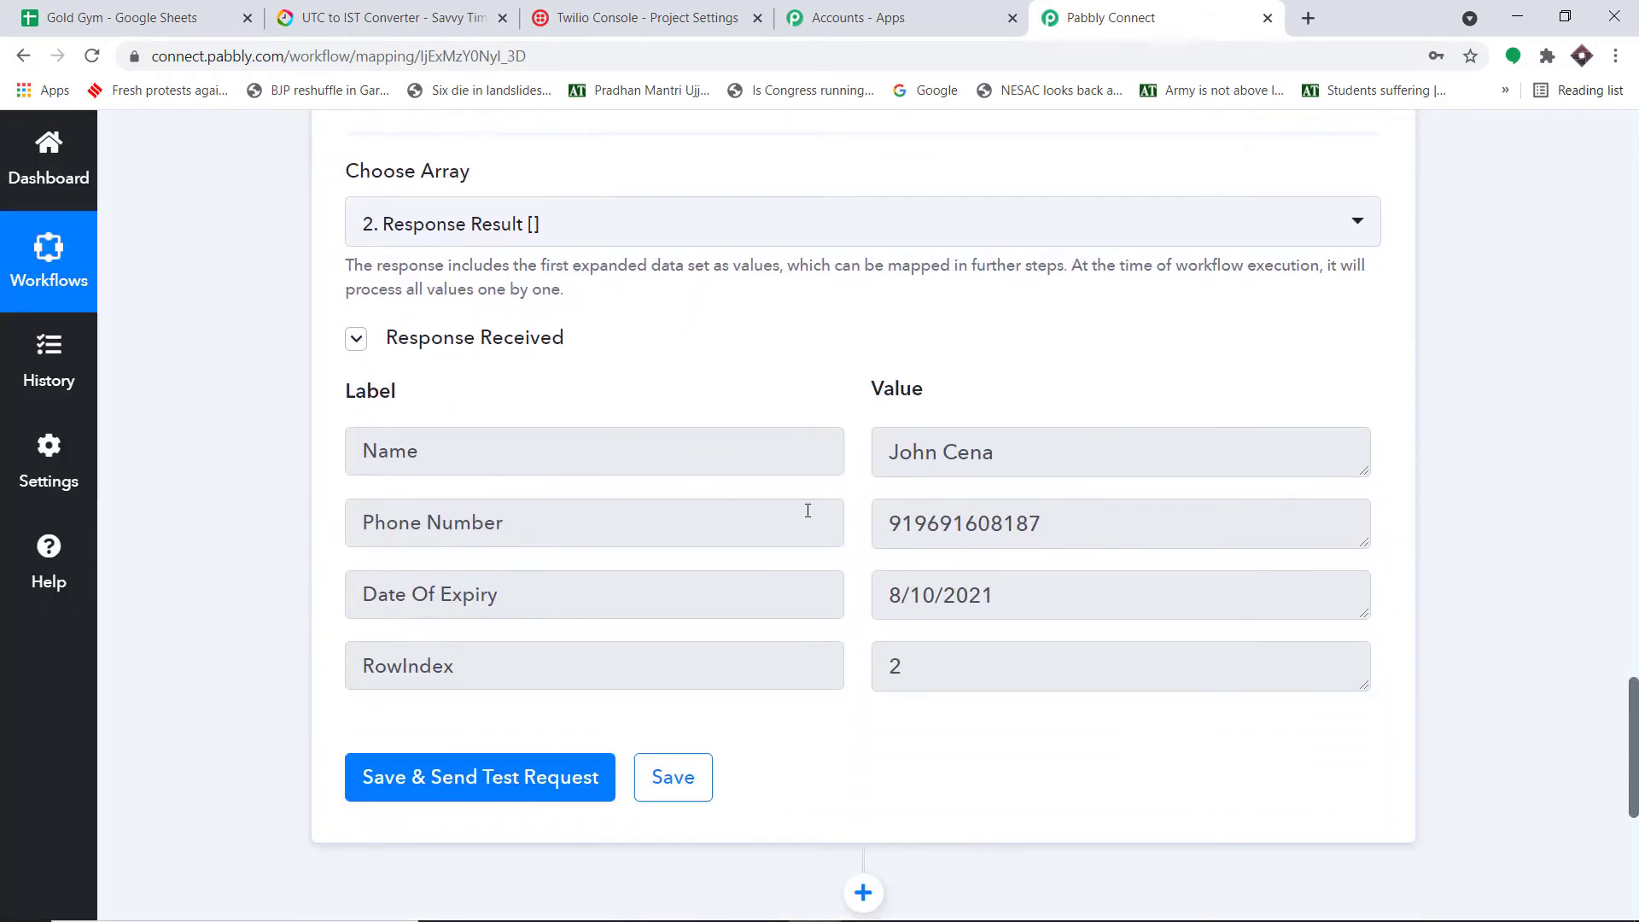
Step: Compare the Iterator's name, phone number, expiry date and row index response with row 2 of the Gold Gym sheet
drag(1038, 467, 840, 460)
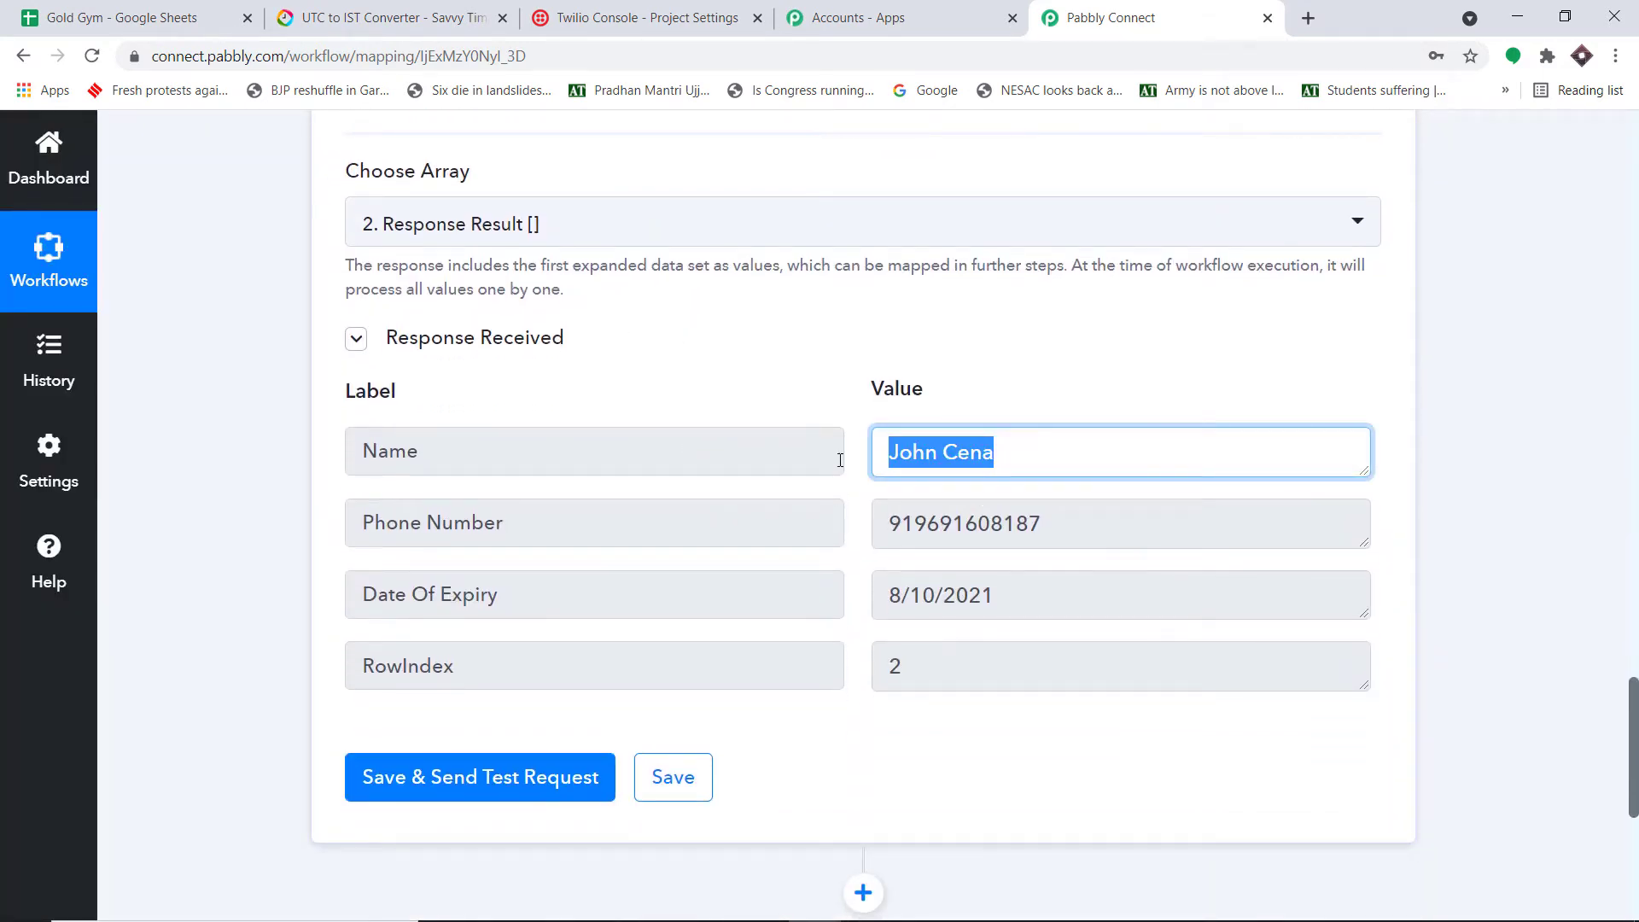
drag(1079, 512, 779, 556)
drag(1060, 628, 245, 658)
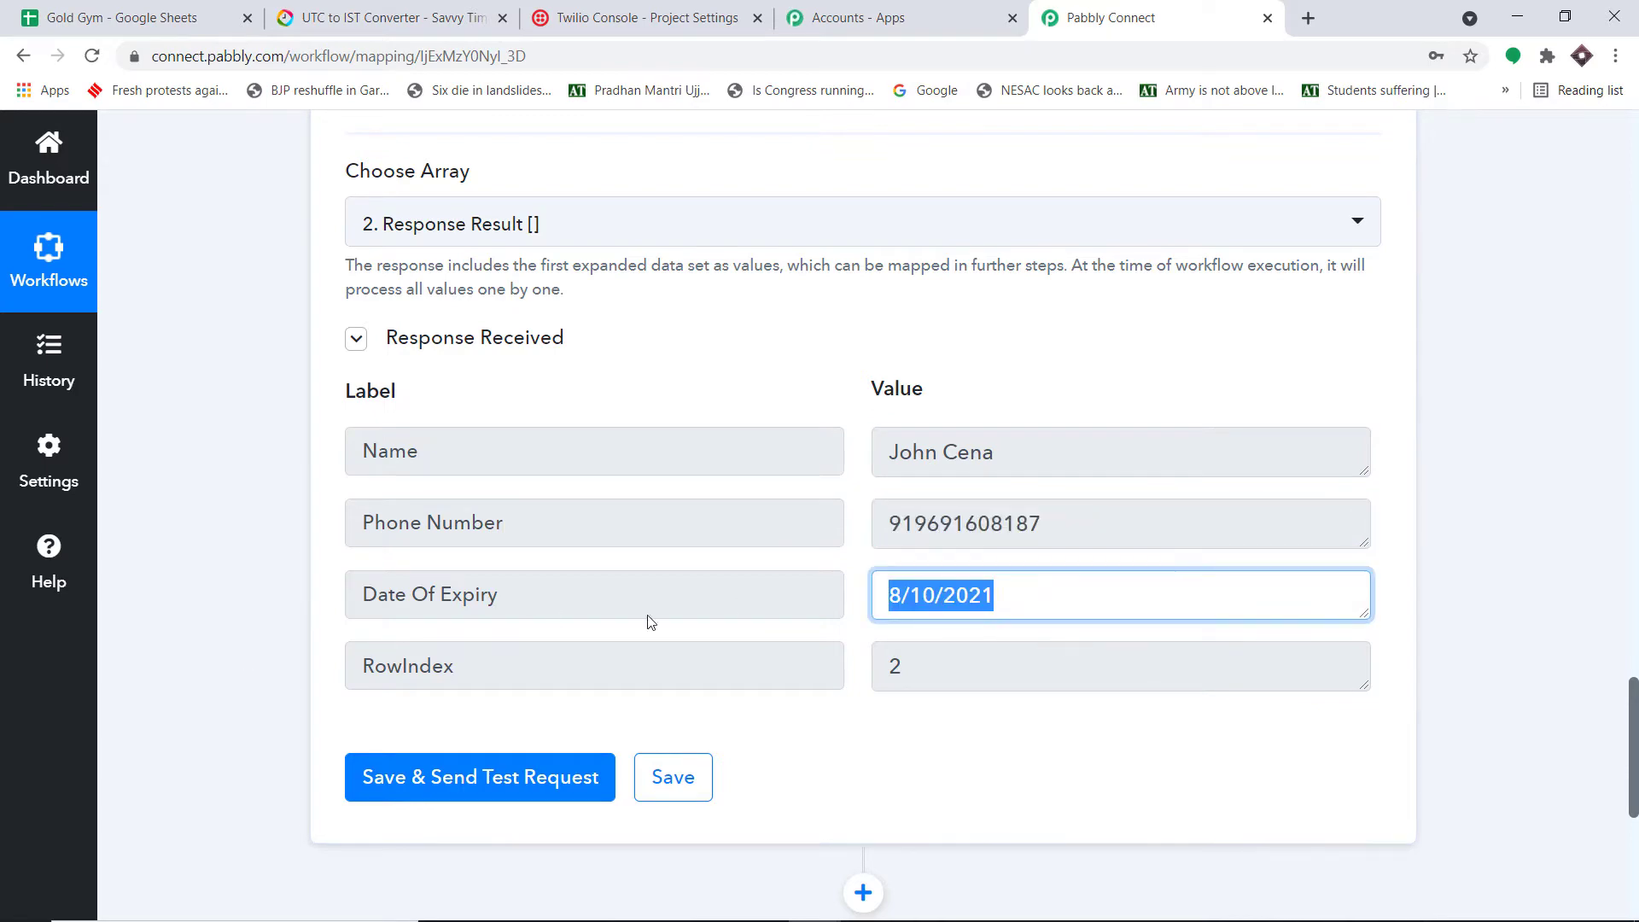
click(1049, 381)
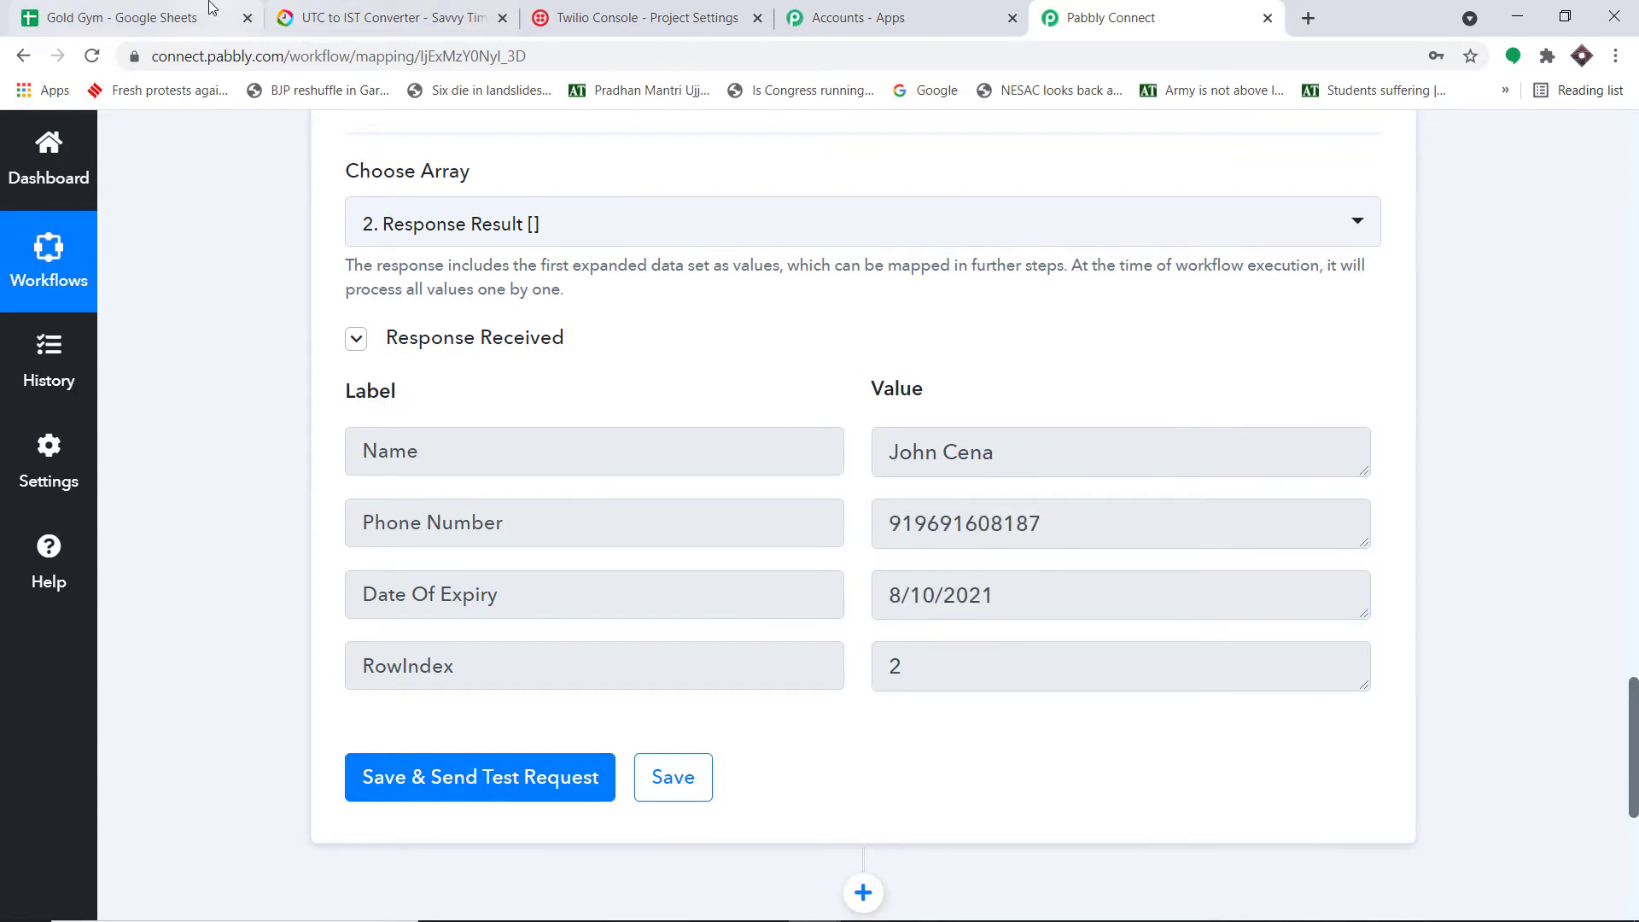
click(121, 17)
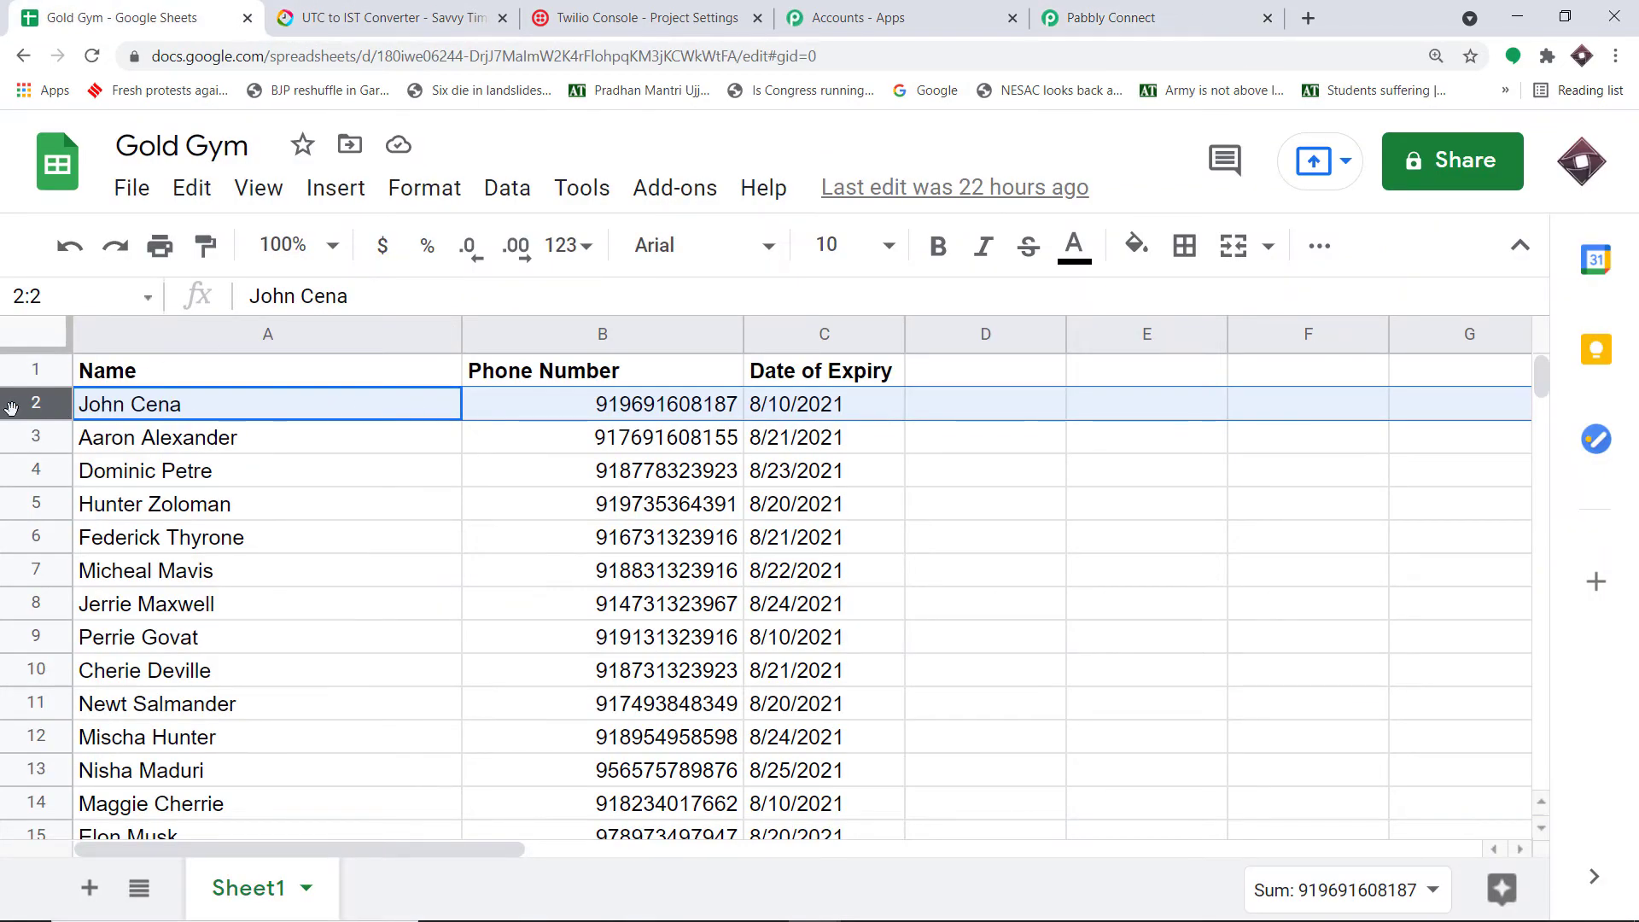
click(1109, 17)
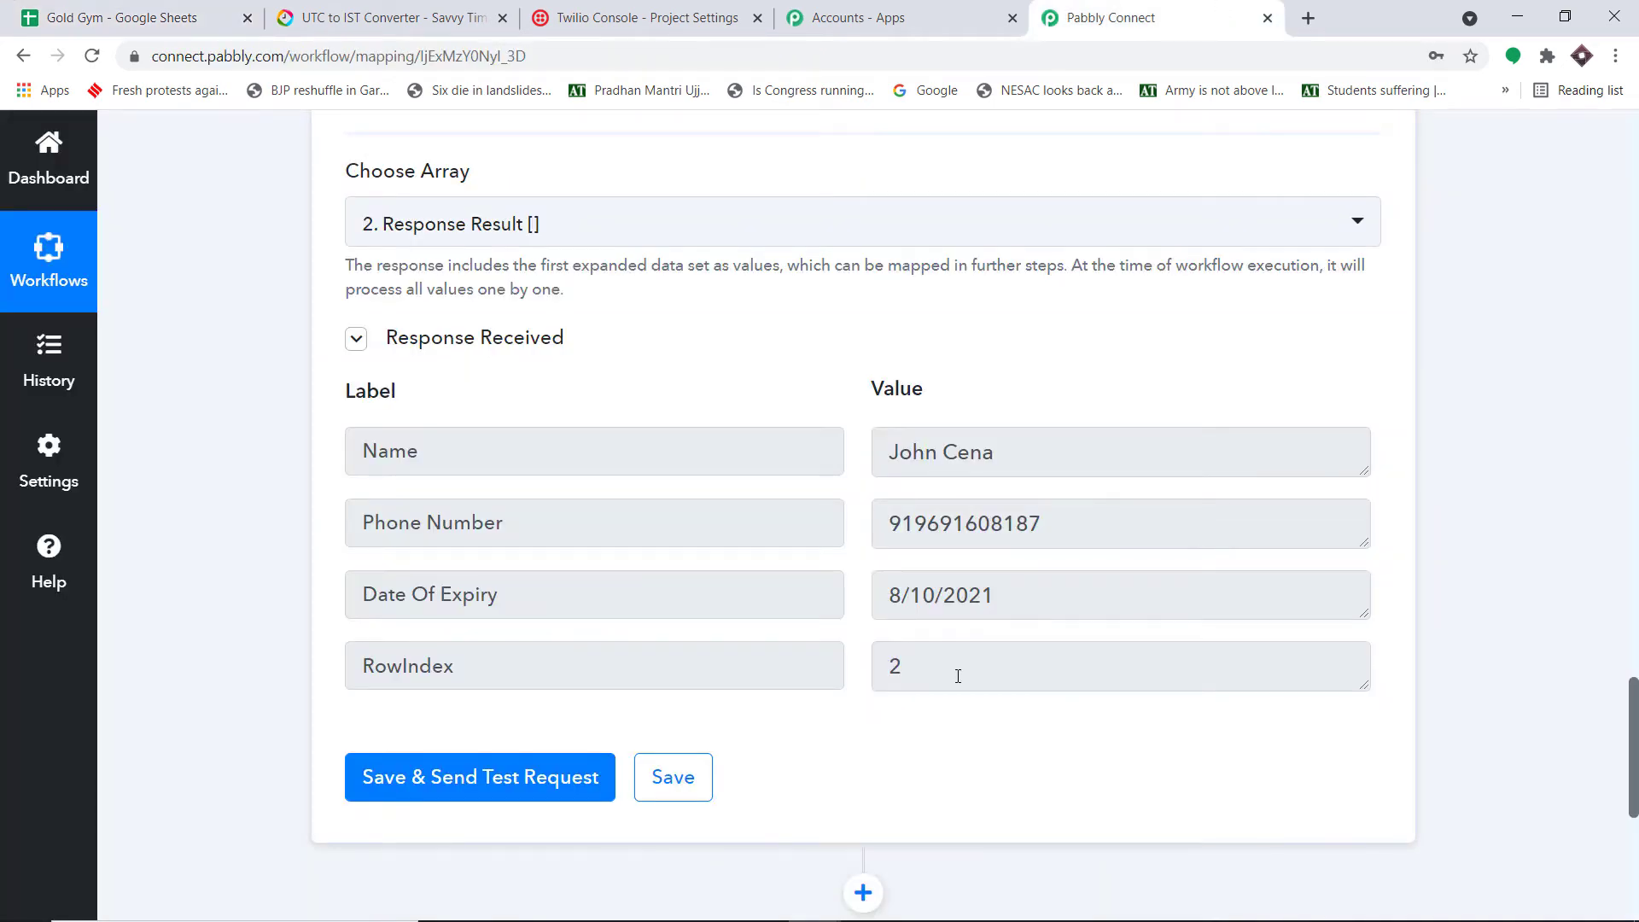
drag(954, 669, 615, 674)
click(1485, 350)
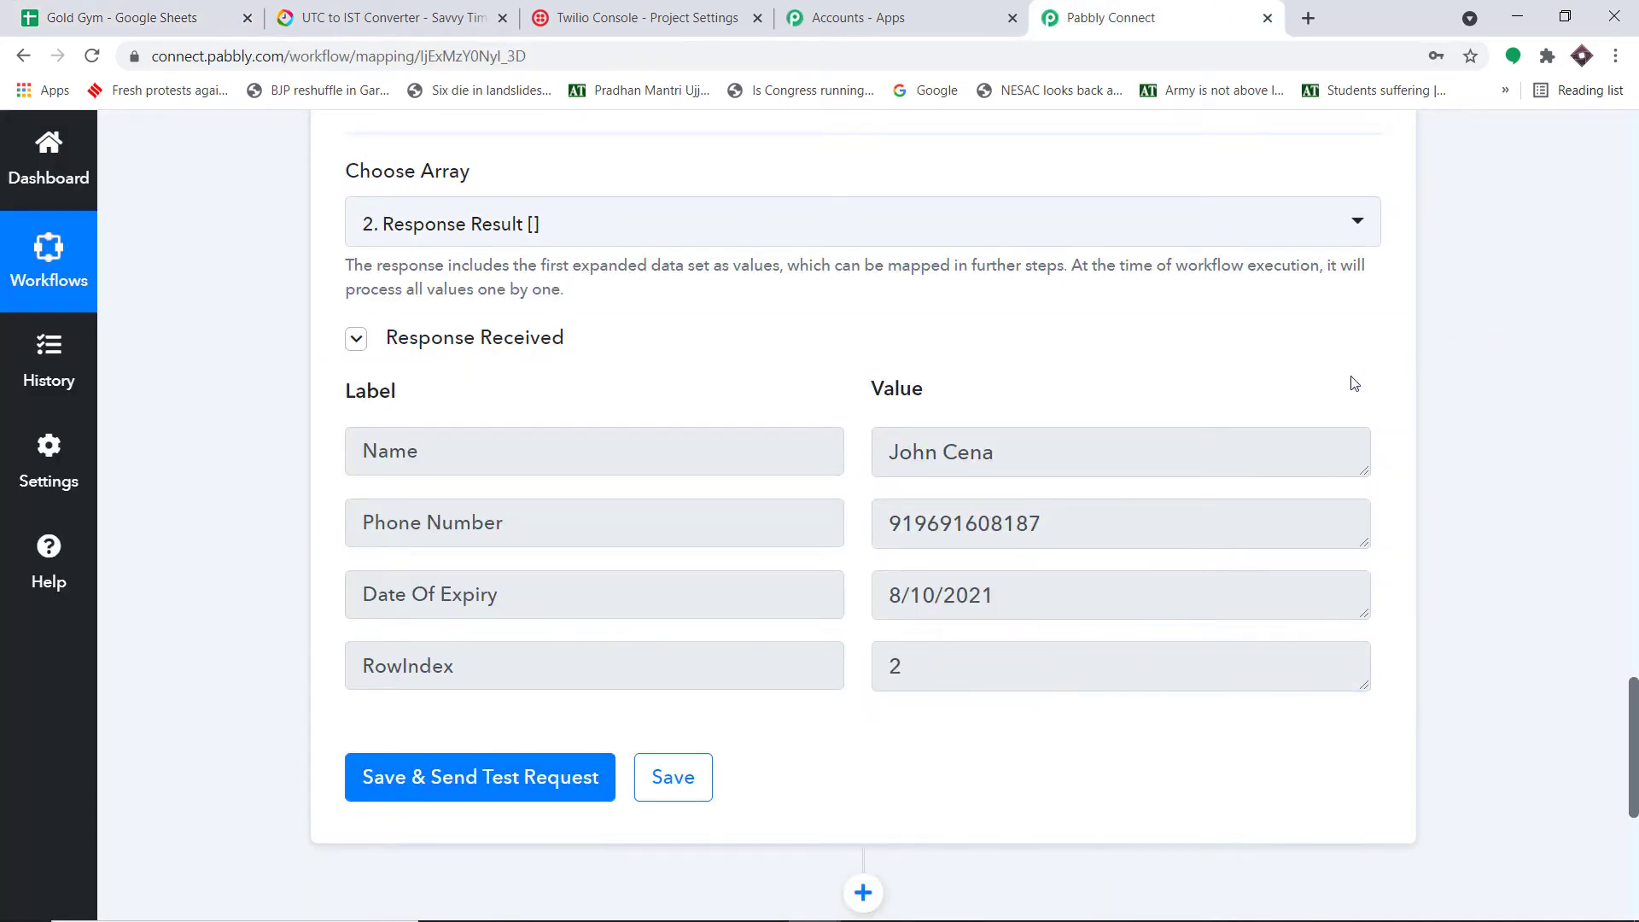
Step: Add a Date/Time Formatter by Pabbly action after the Iterator
scroll(1331, 384, down, 3)
scroll(1335, 378, down, 1)
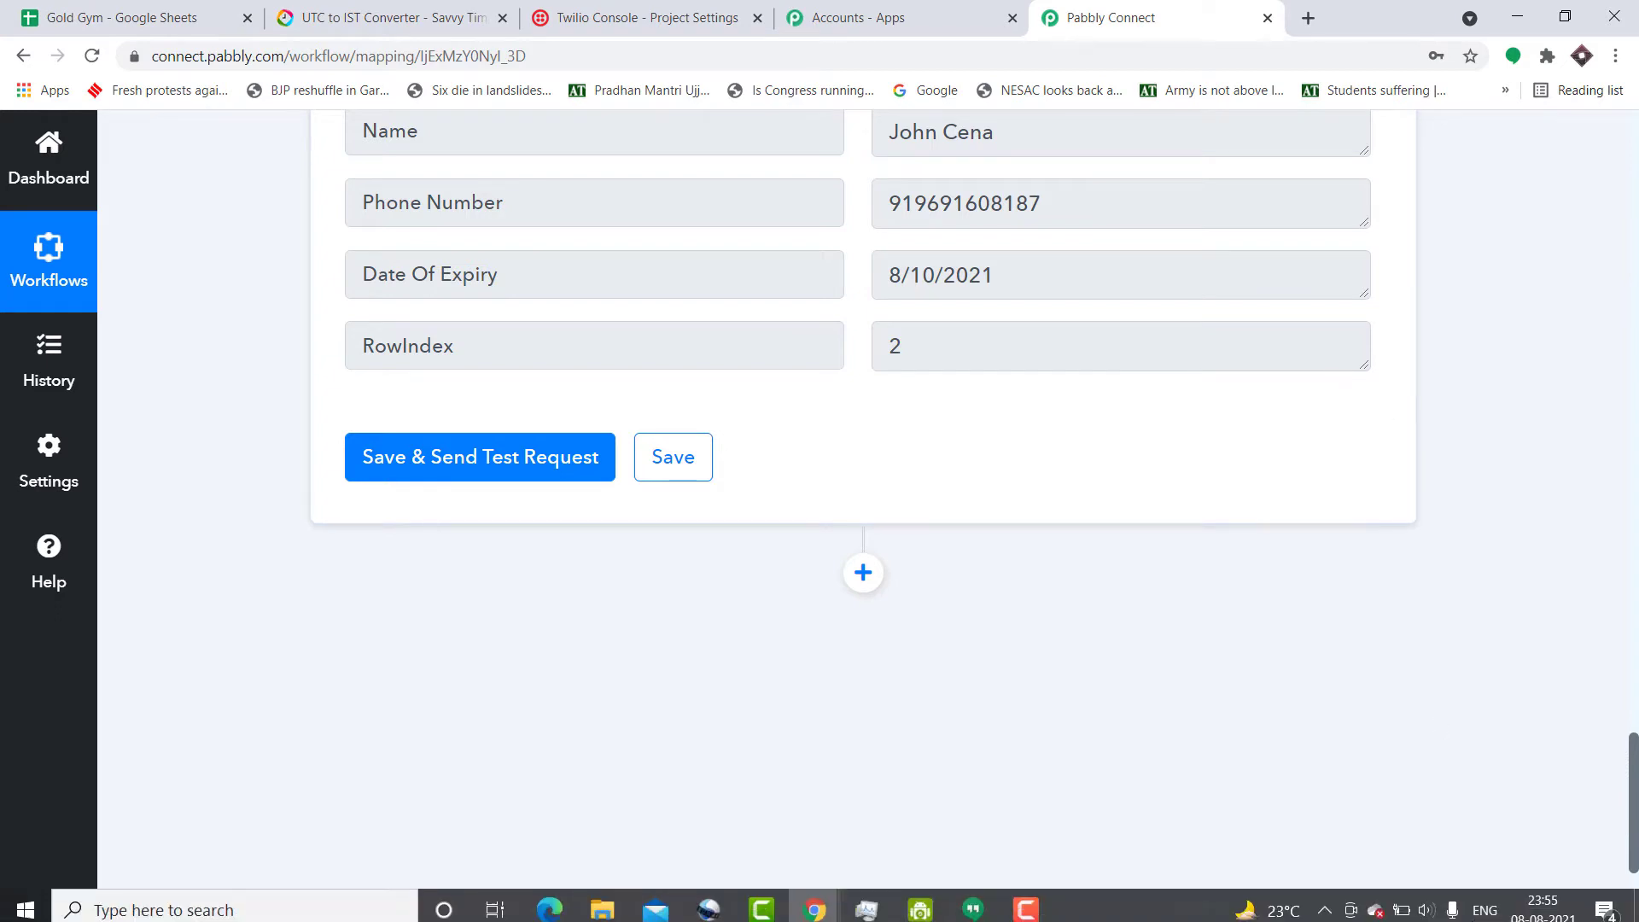
mouse_move(1519, 916)
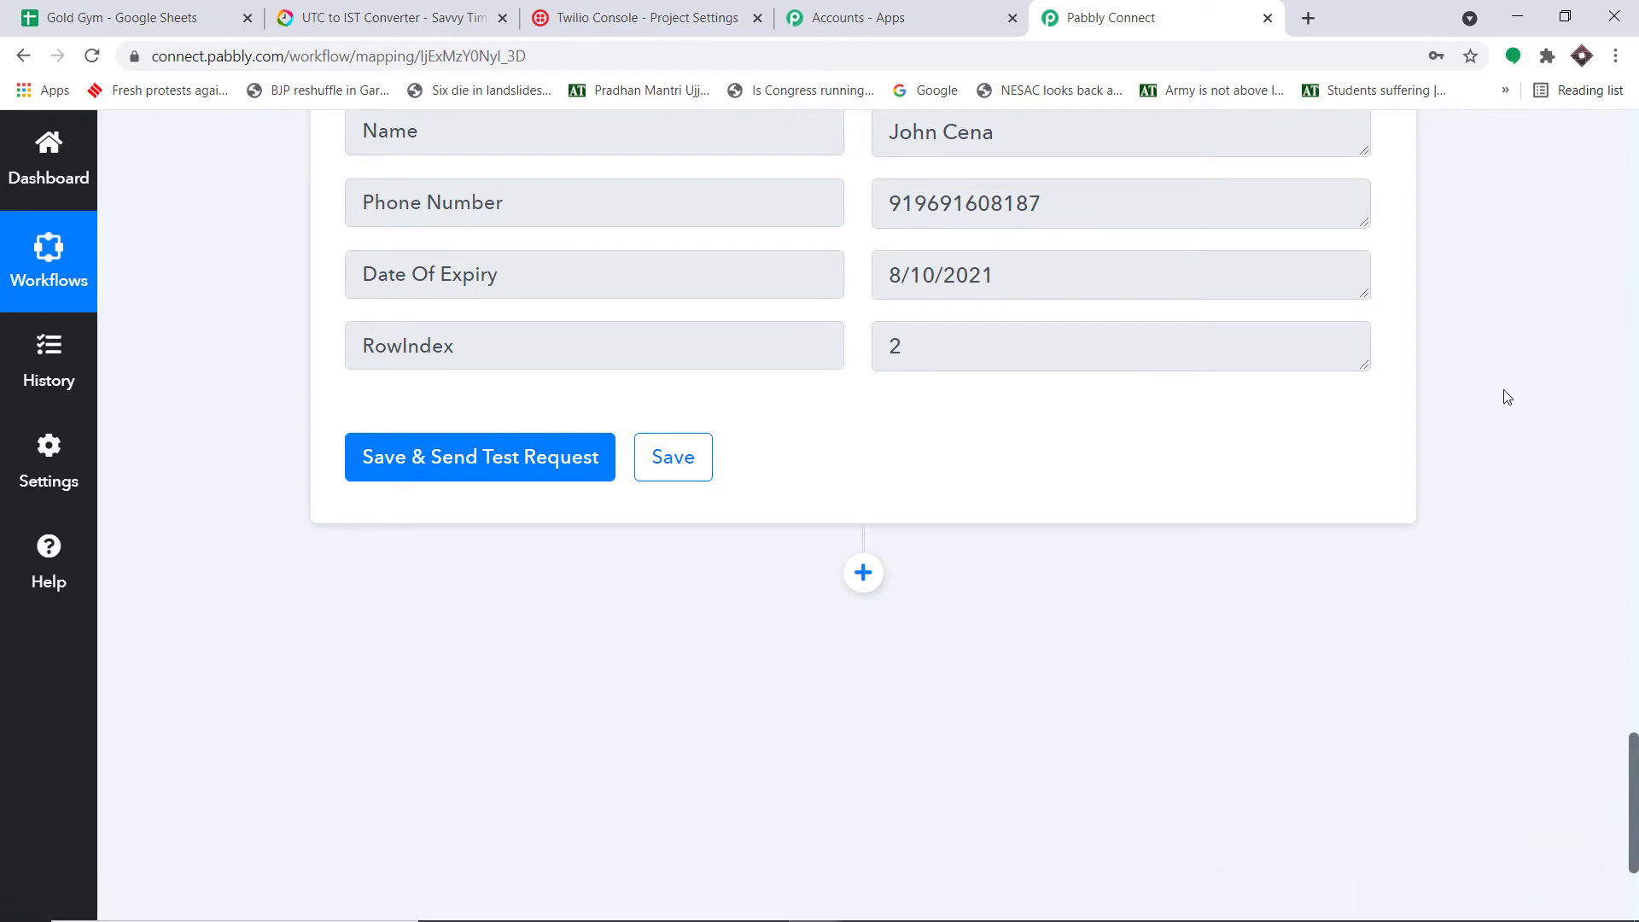
scroll(1504, 397, down, 3)
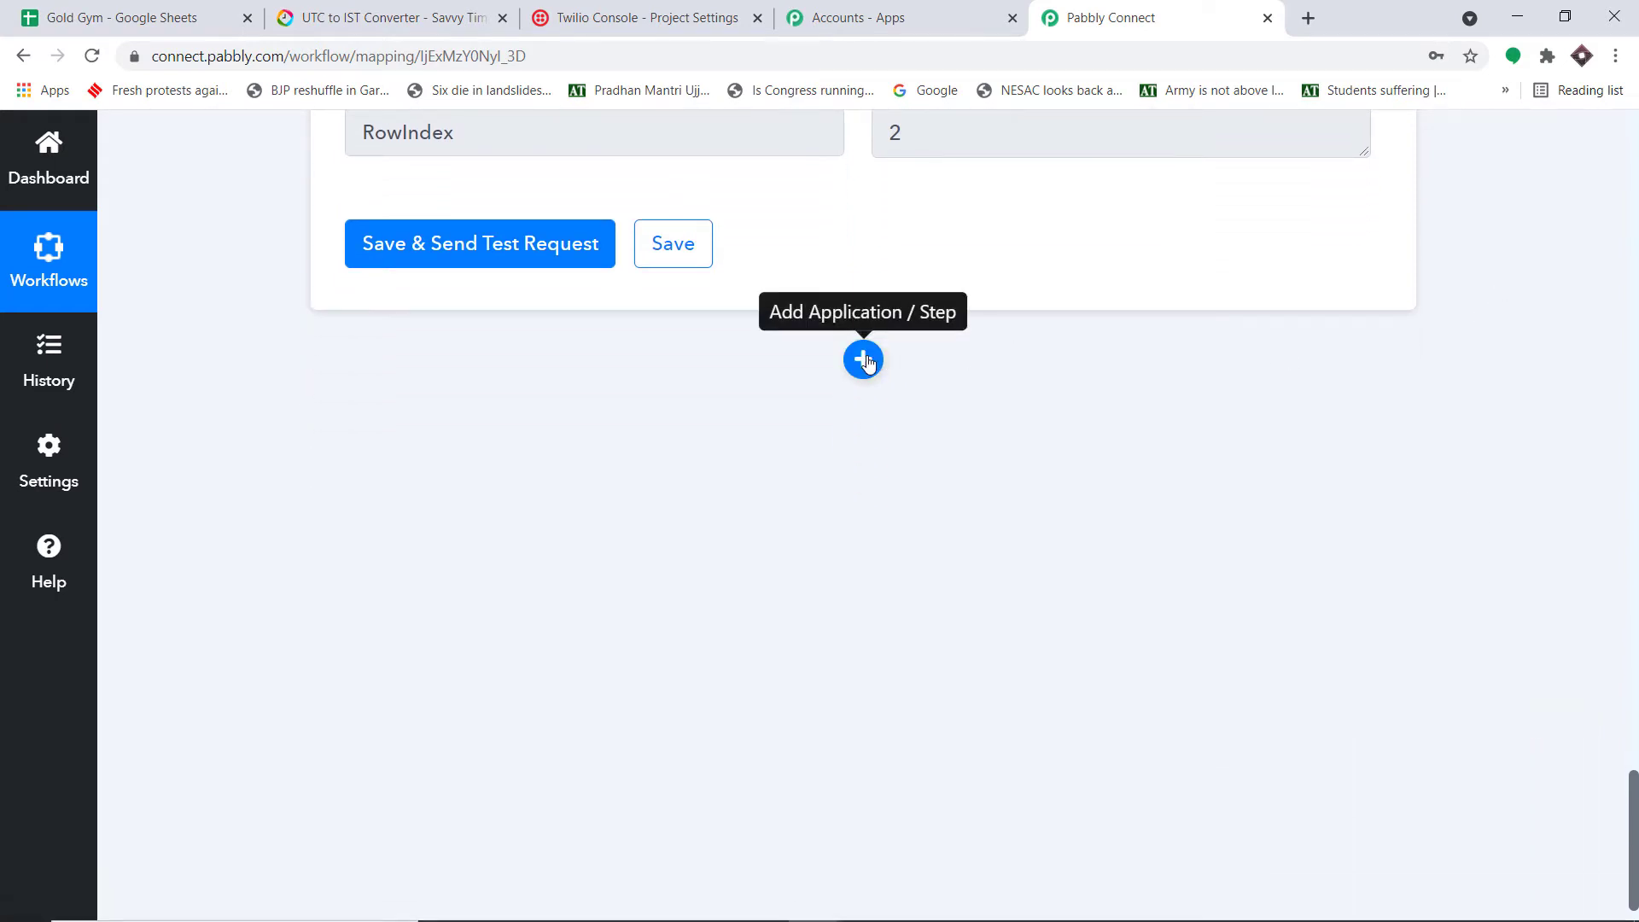
click(863, 359)
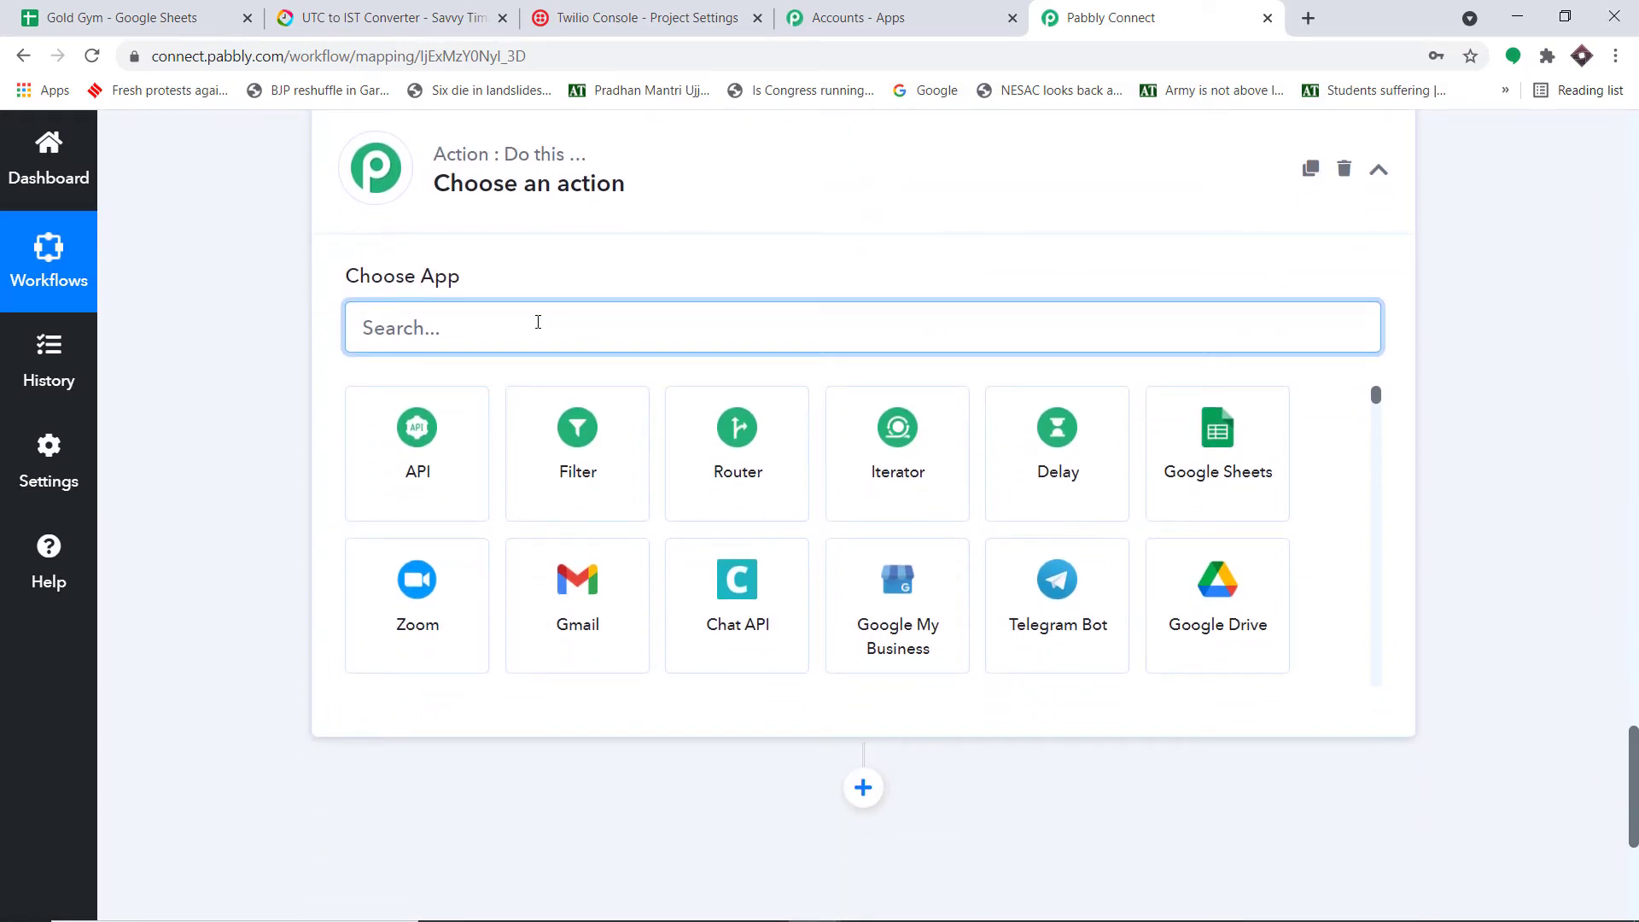
text(date)
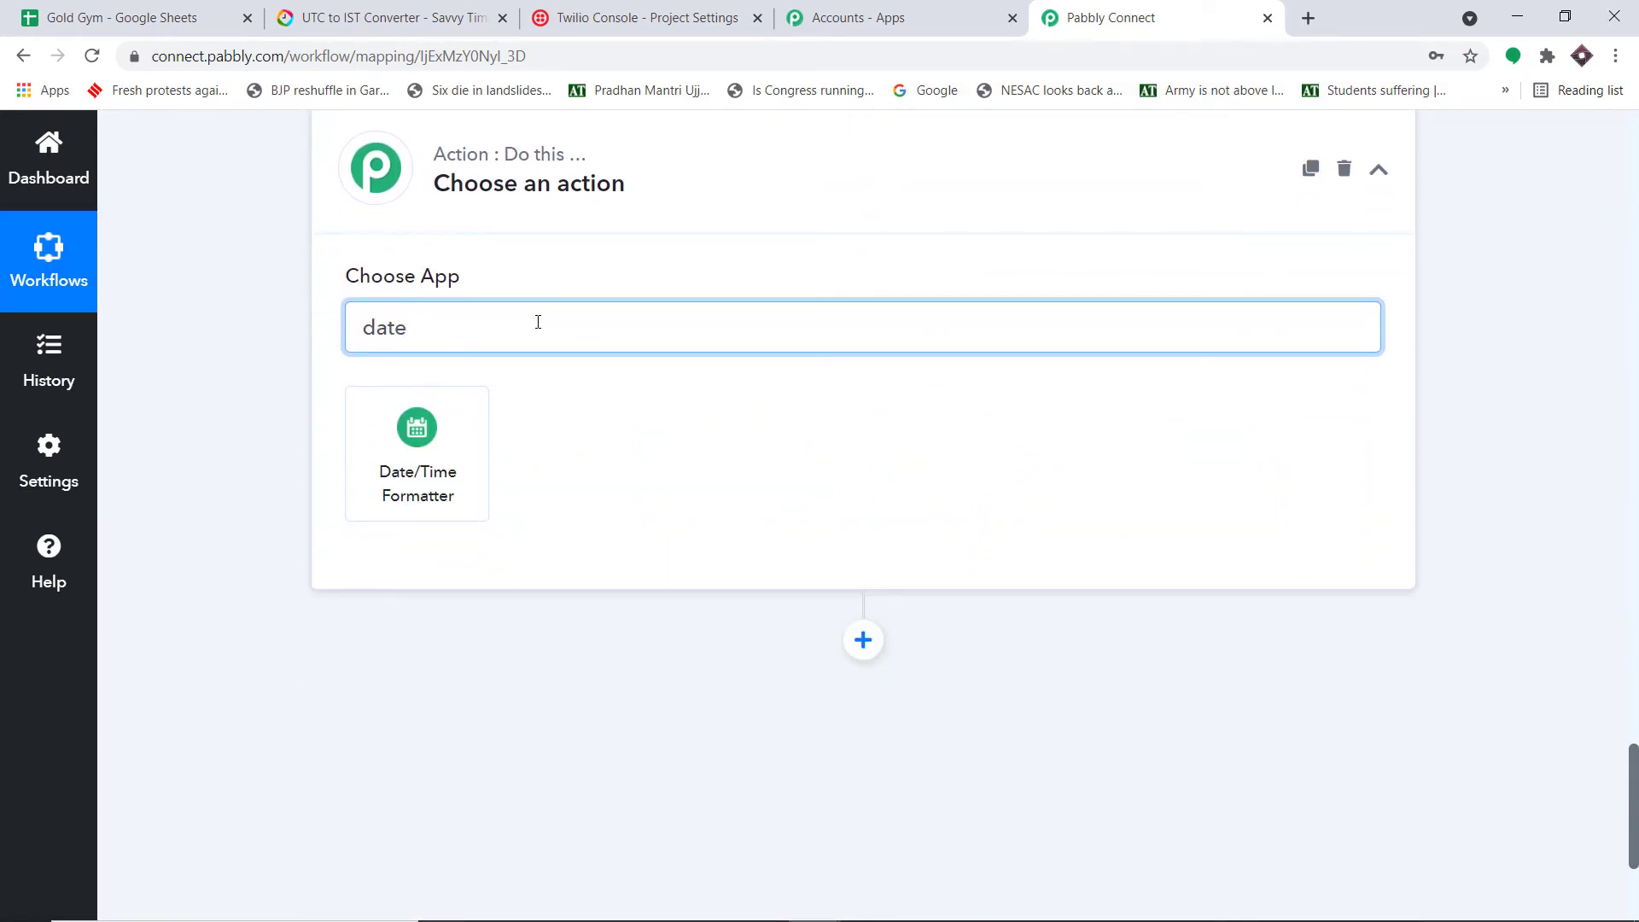
click(403, 424)
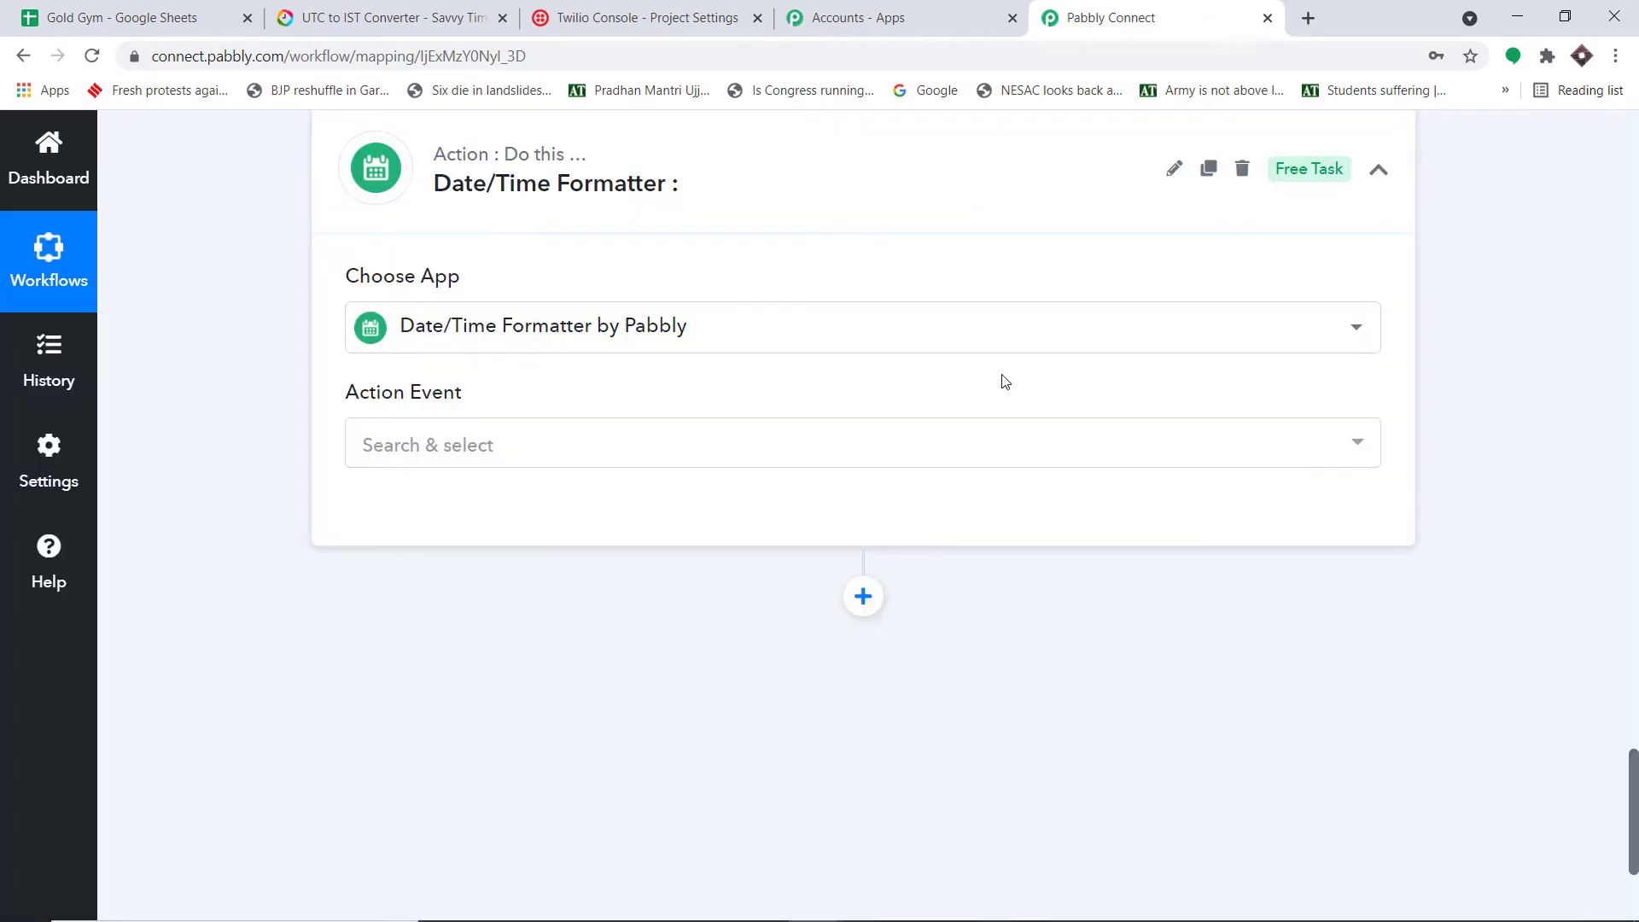
Step: Set the Date/Time Formatter's action event to Current Date and connect it
click(530, 341)
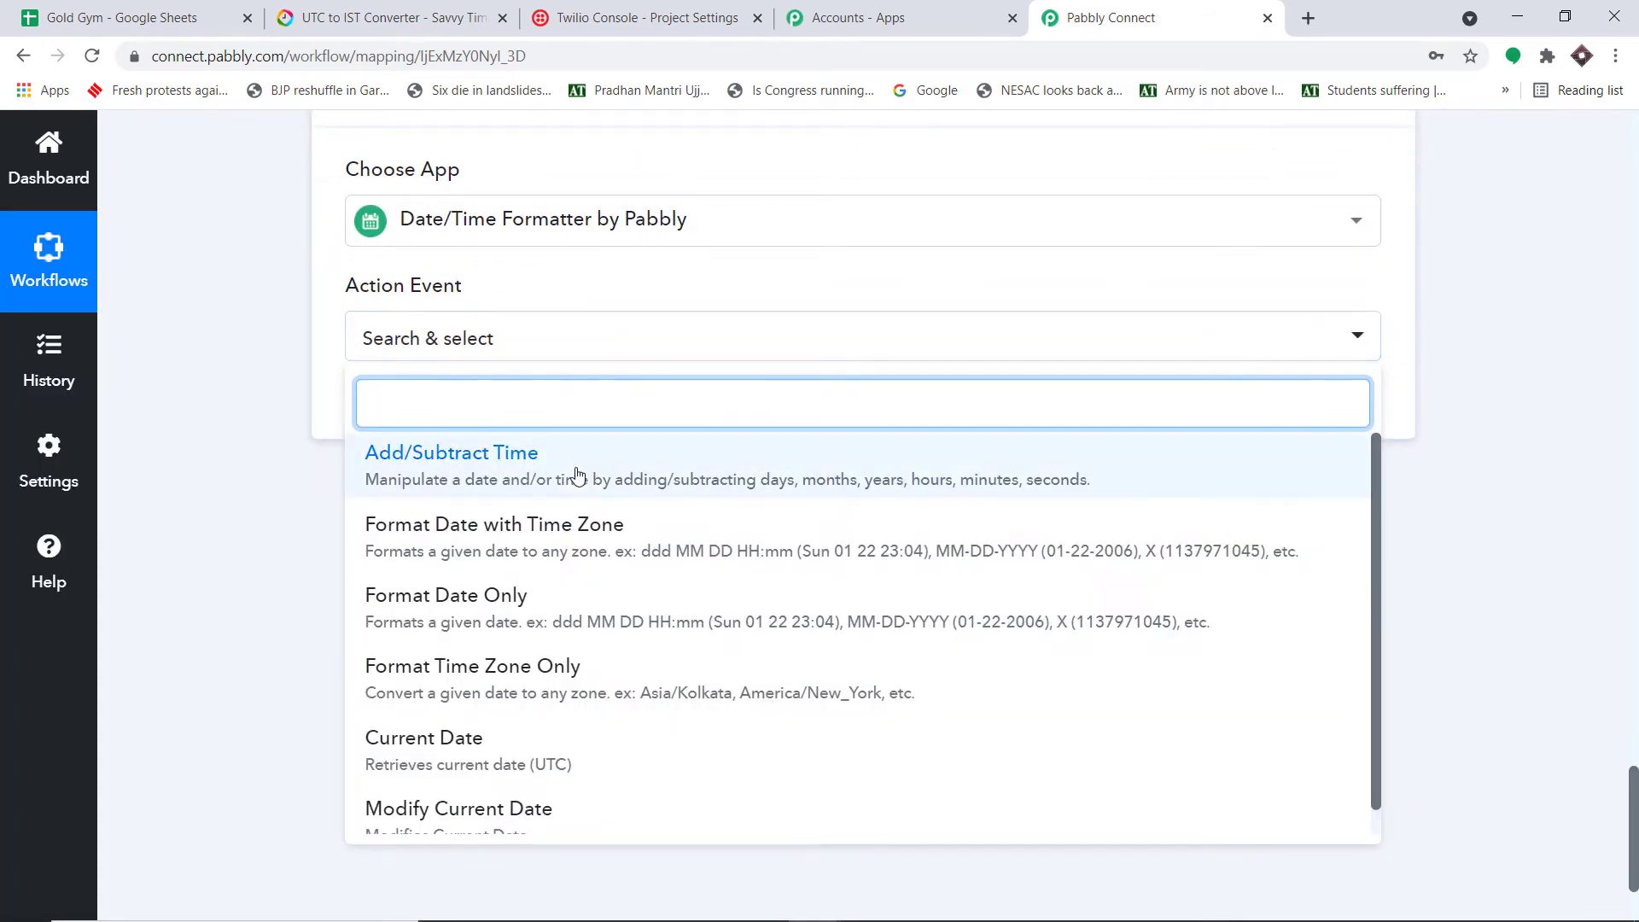
scroll(596, 556, down, 1)
click(530, 732)
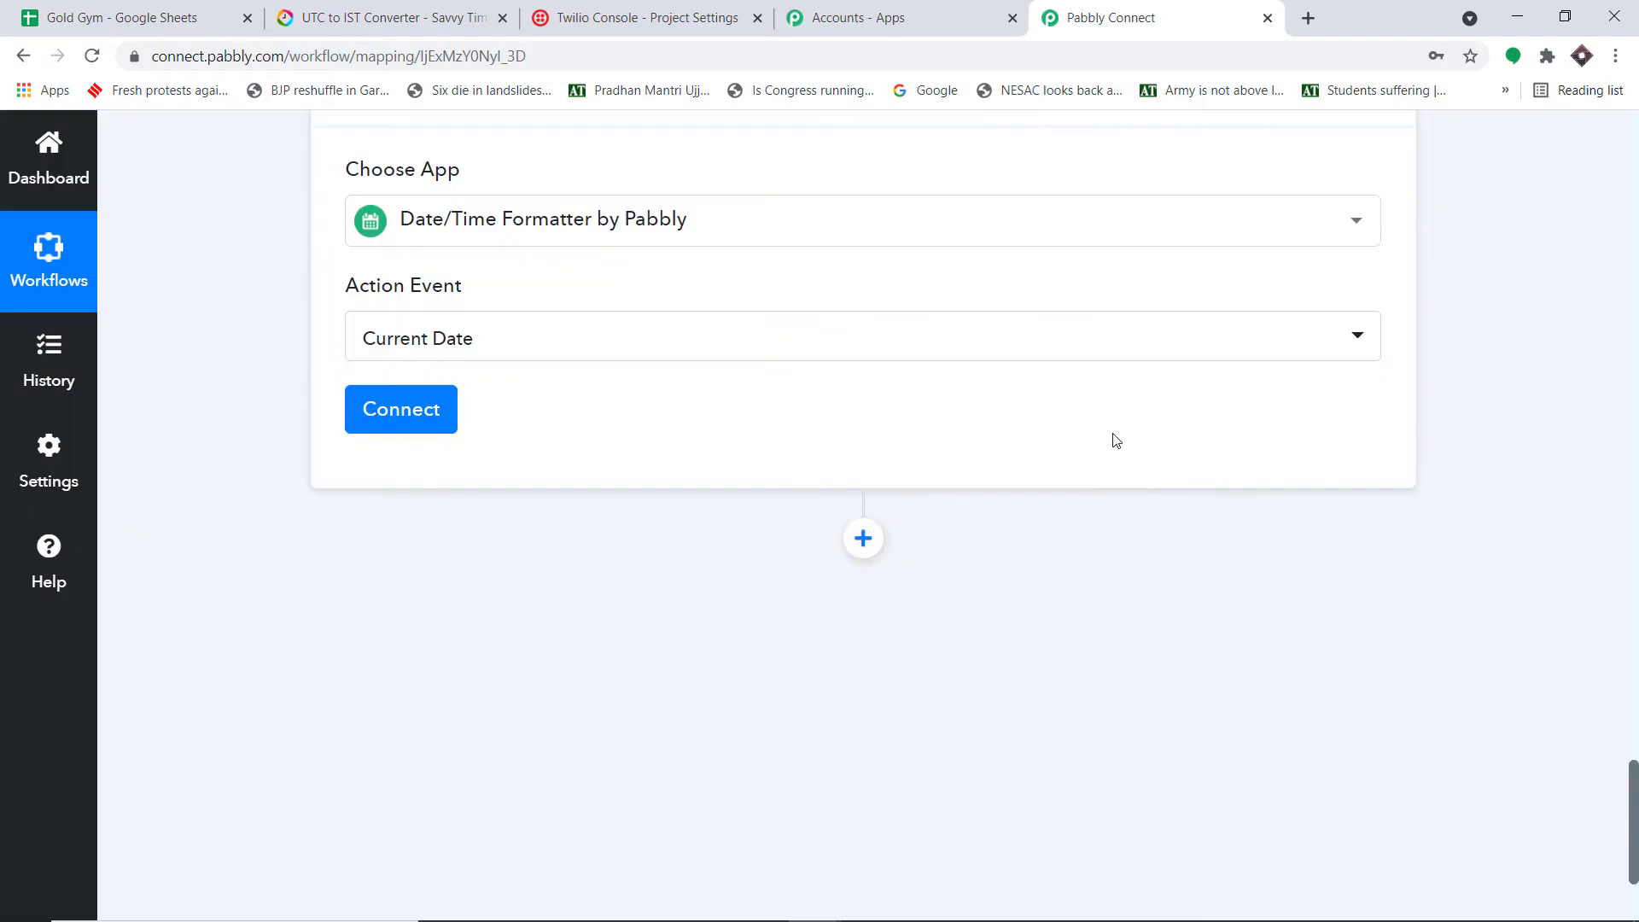
click(417, 408)
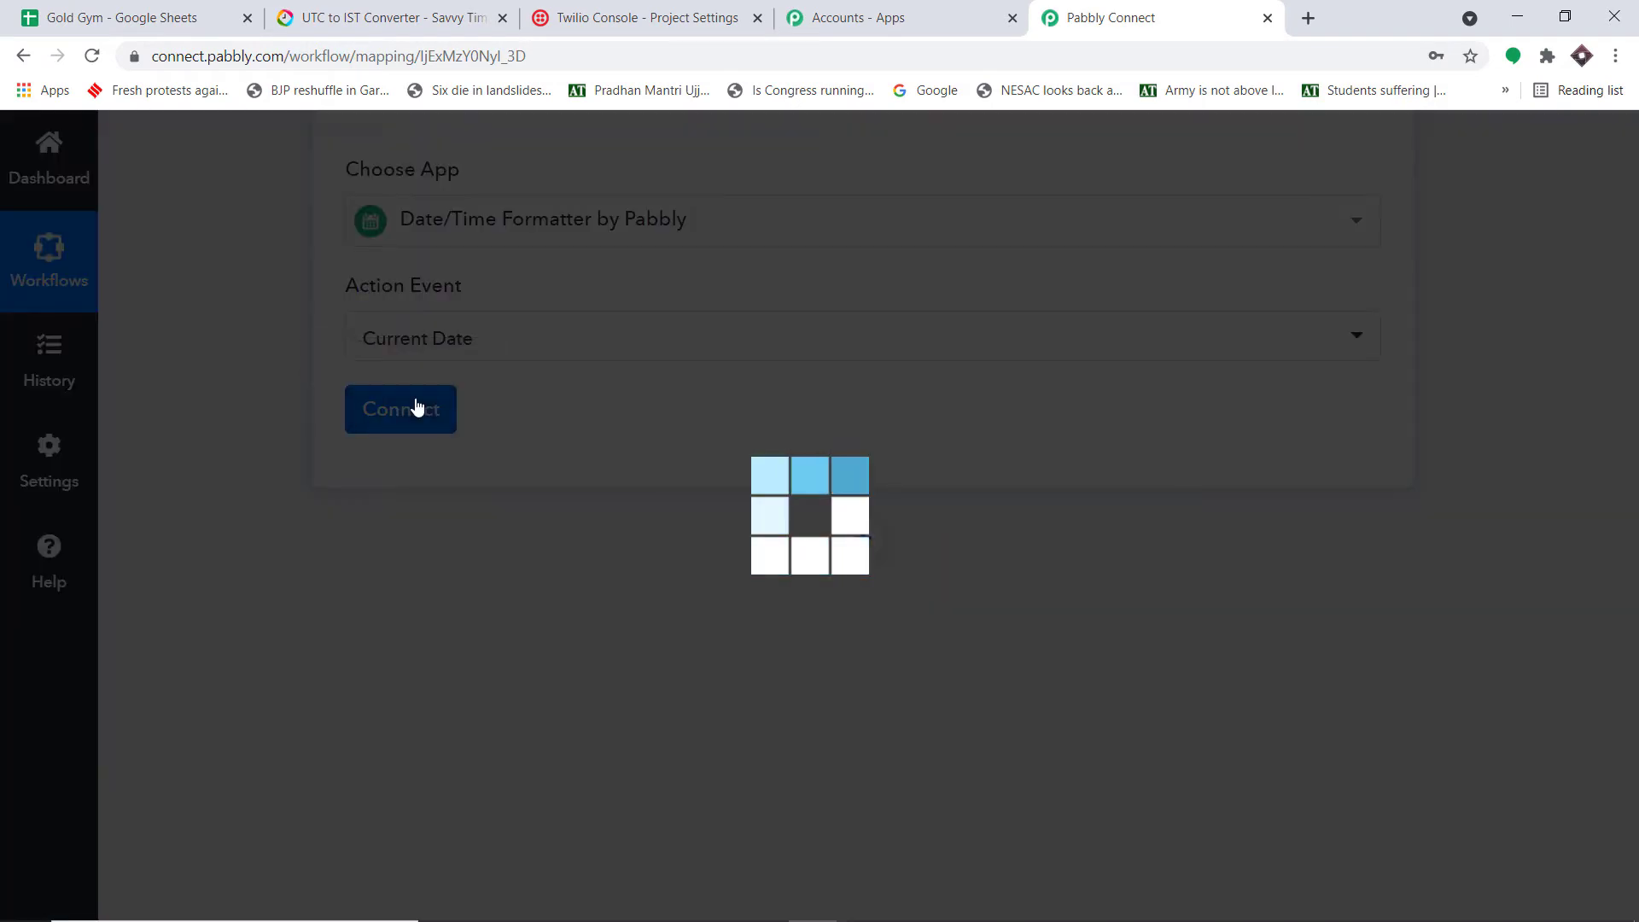
scroll(512, 529, down, 1)
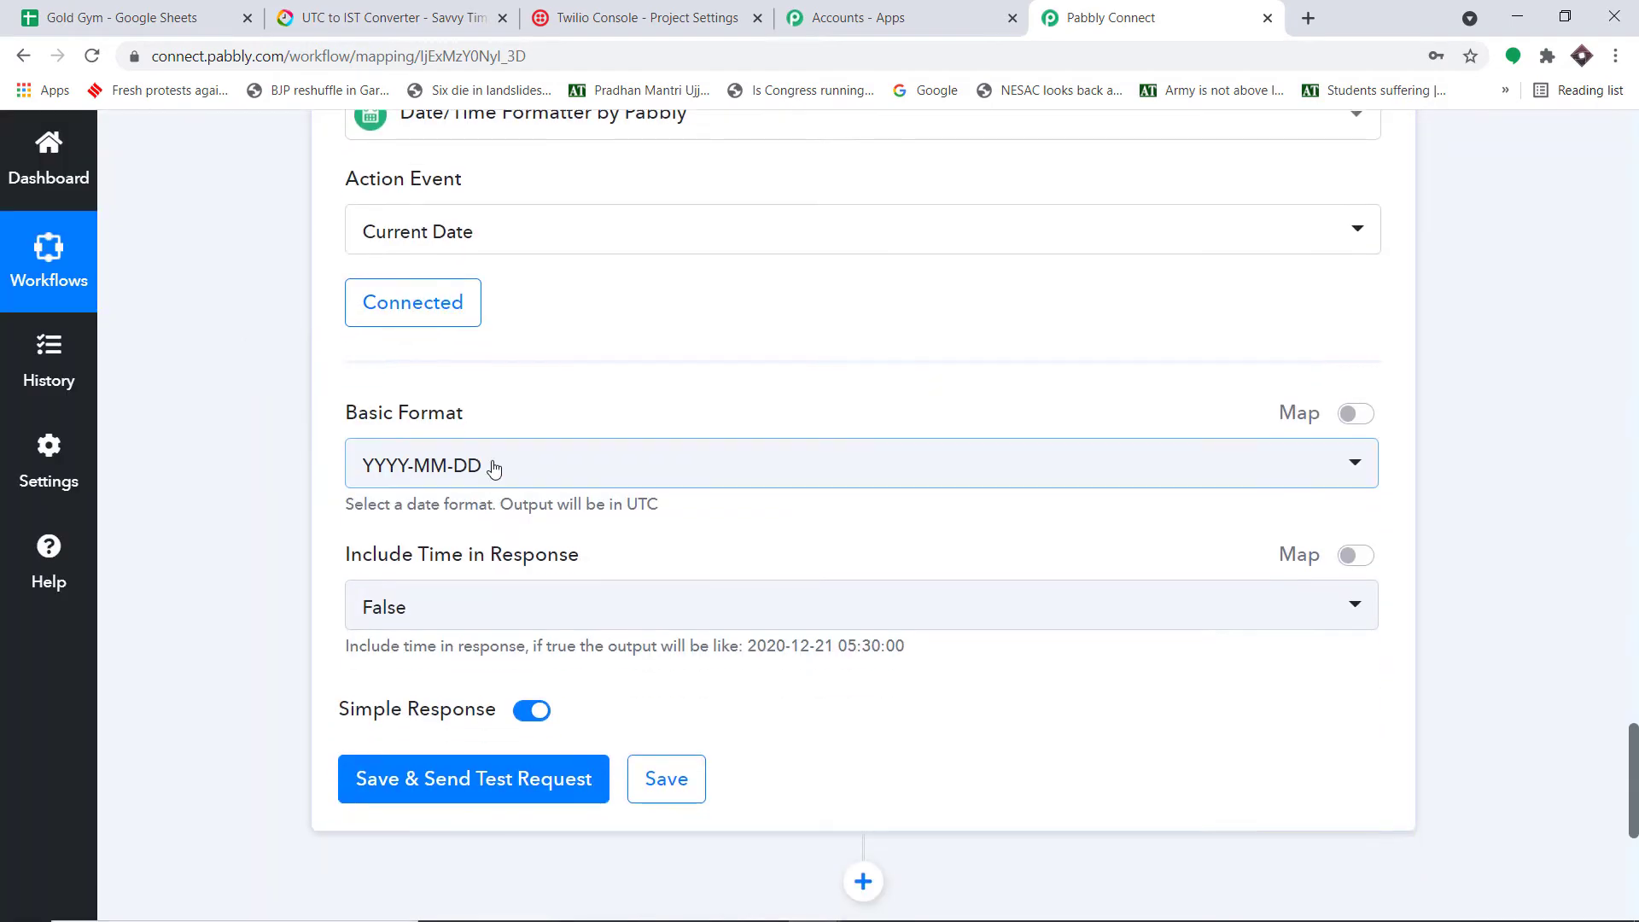
Step: Check the expiry date format in the Gold Gym sheet and set the formatter's Basic Format to MM/DD/YYYY
click(177, 12)
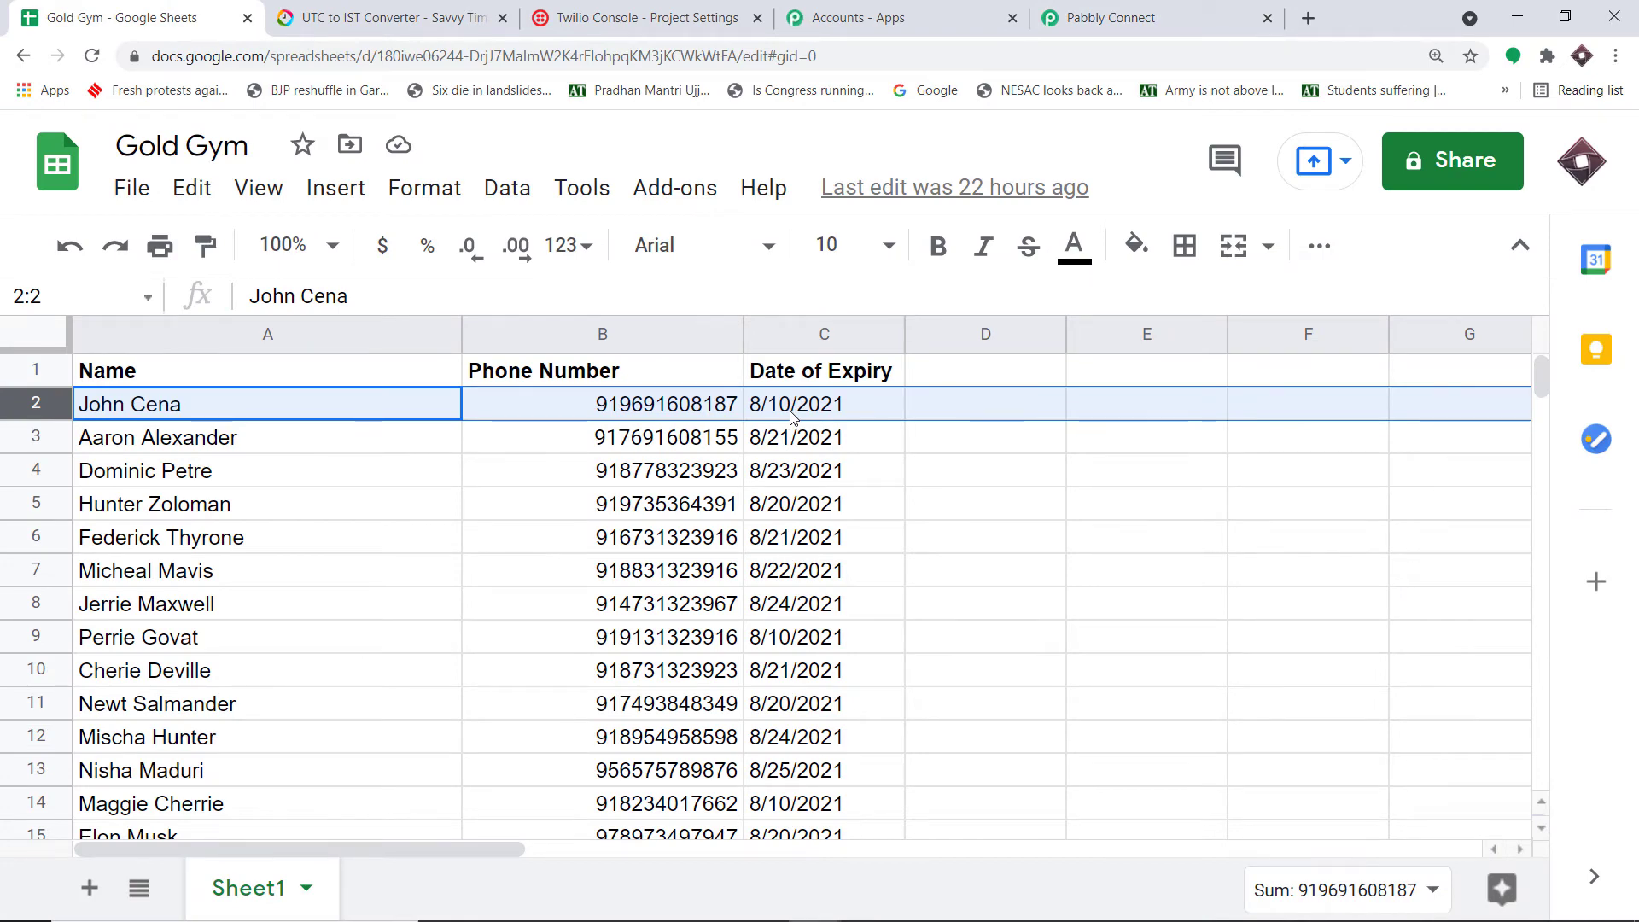
click(1067, 21)
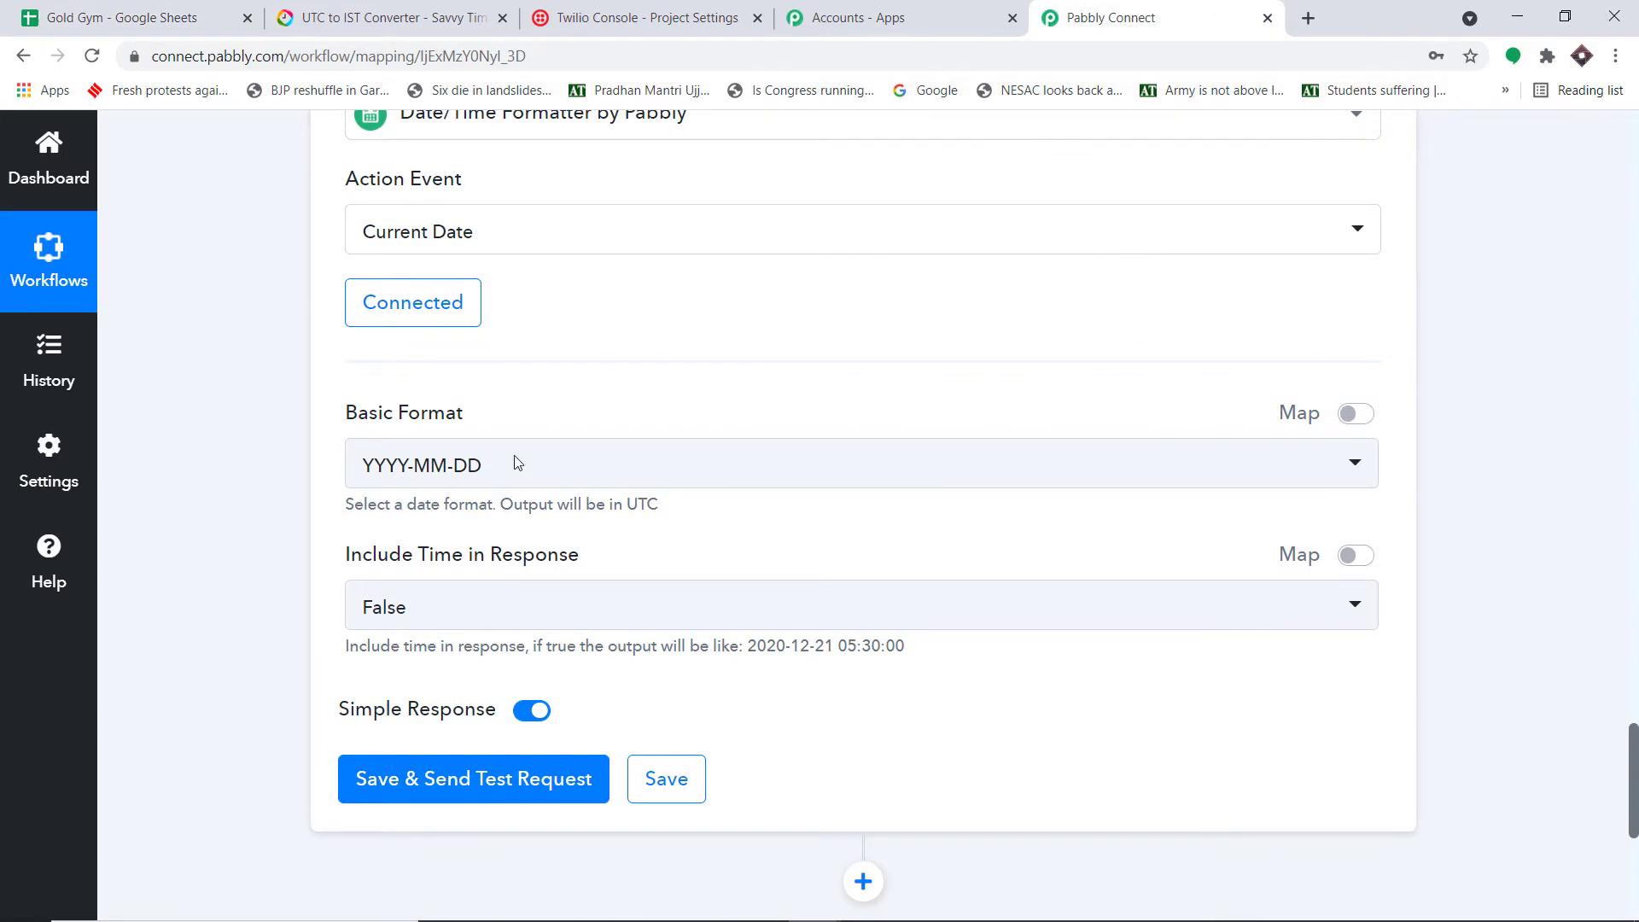
click(436, 475)
scroll(587, 565, down, 1)
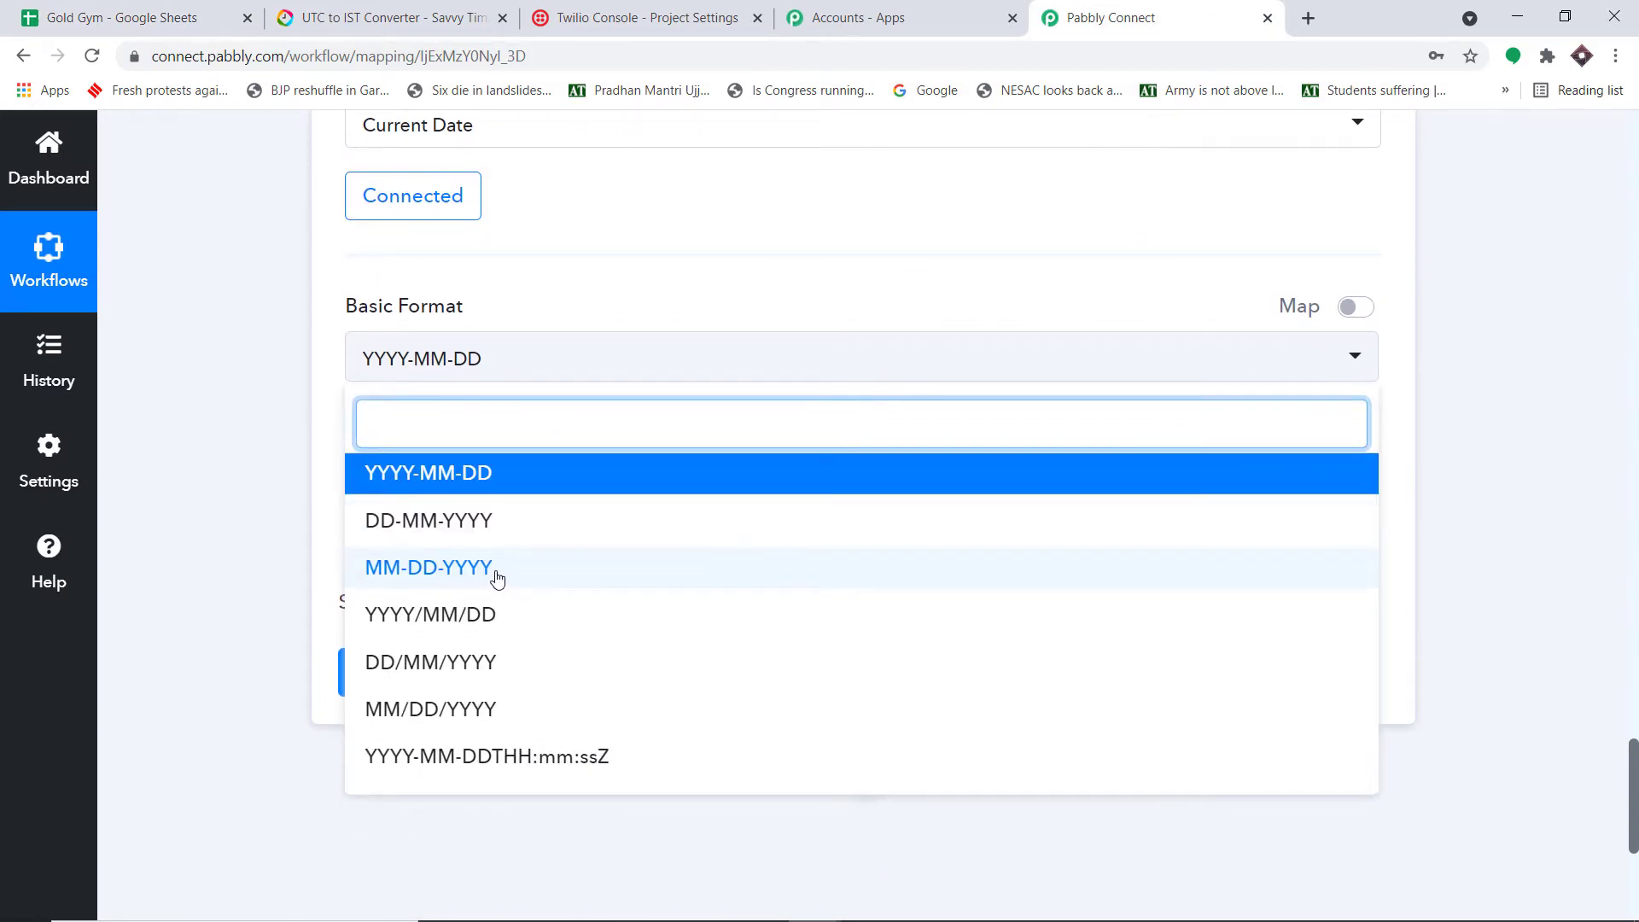
scroll(494, 657, down, 1)
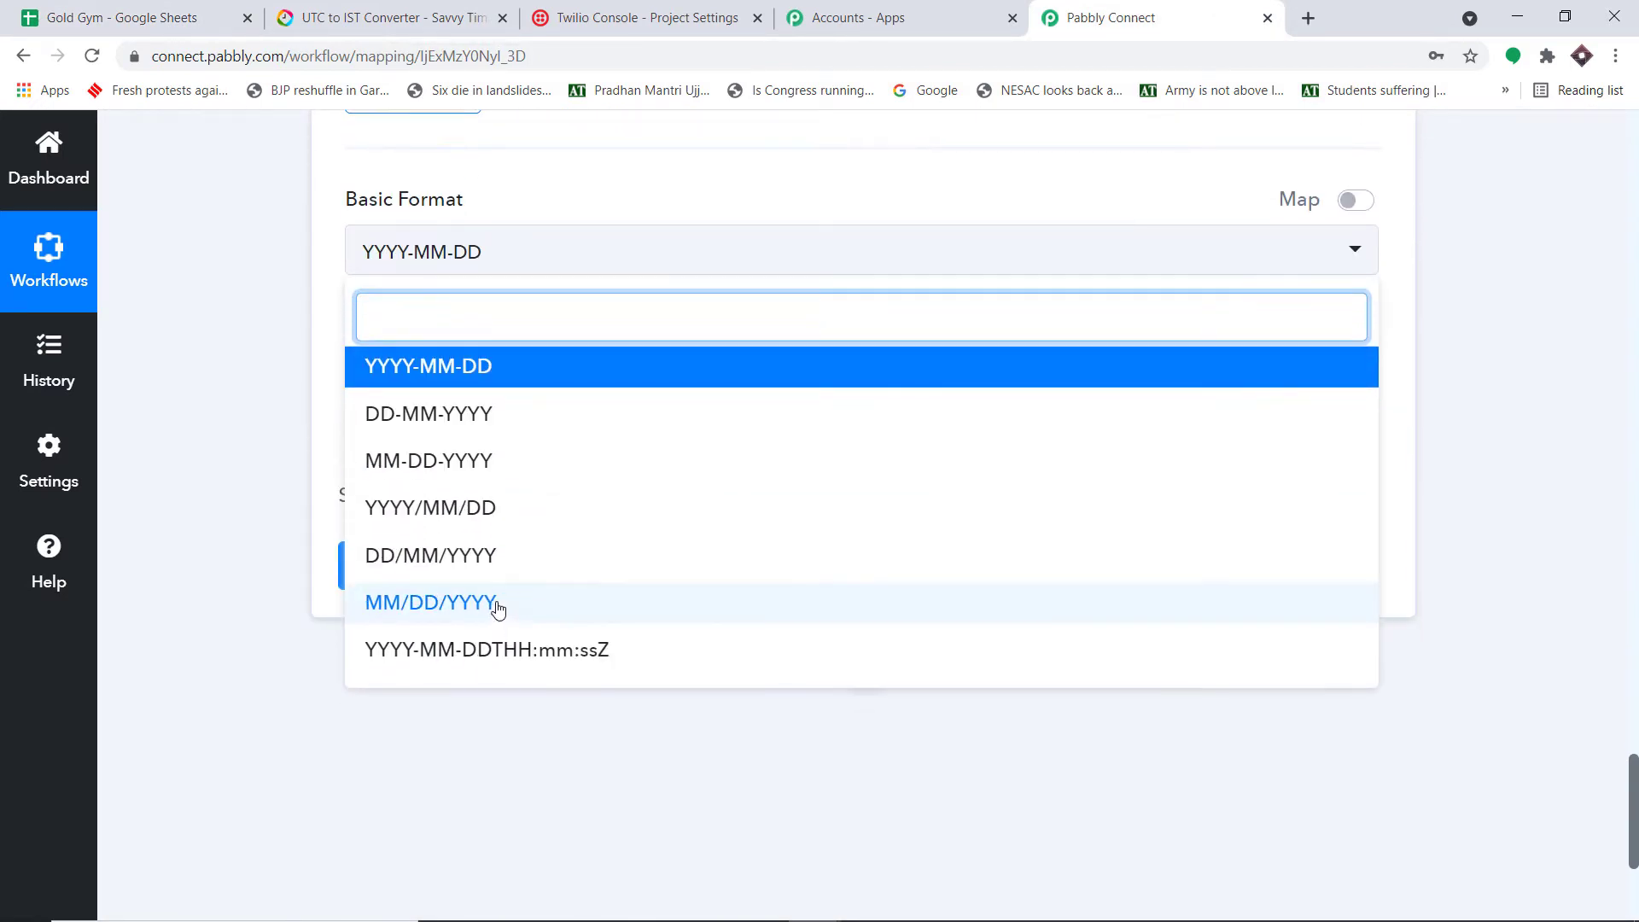
click(494, 604)
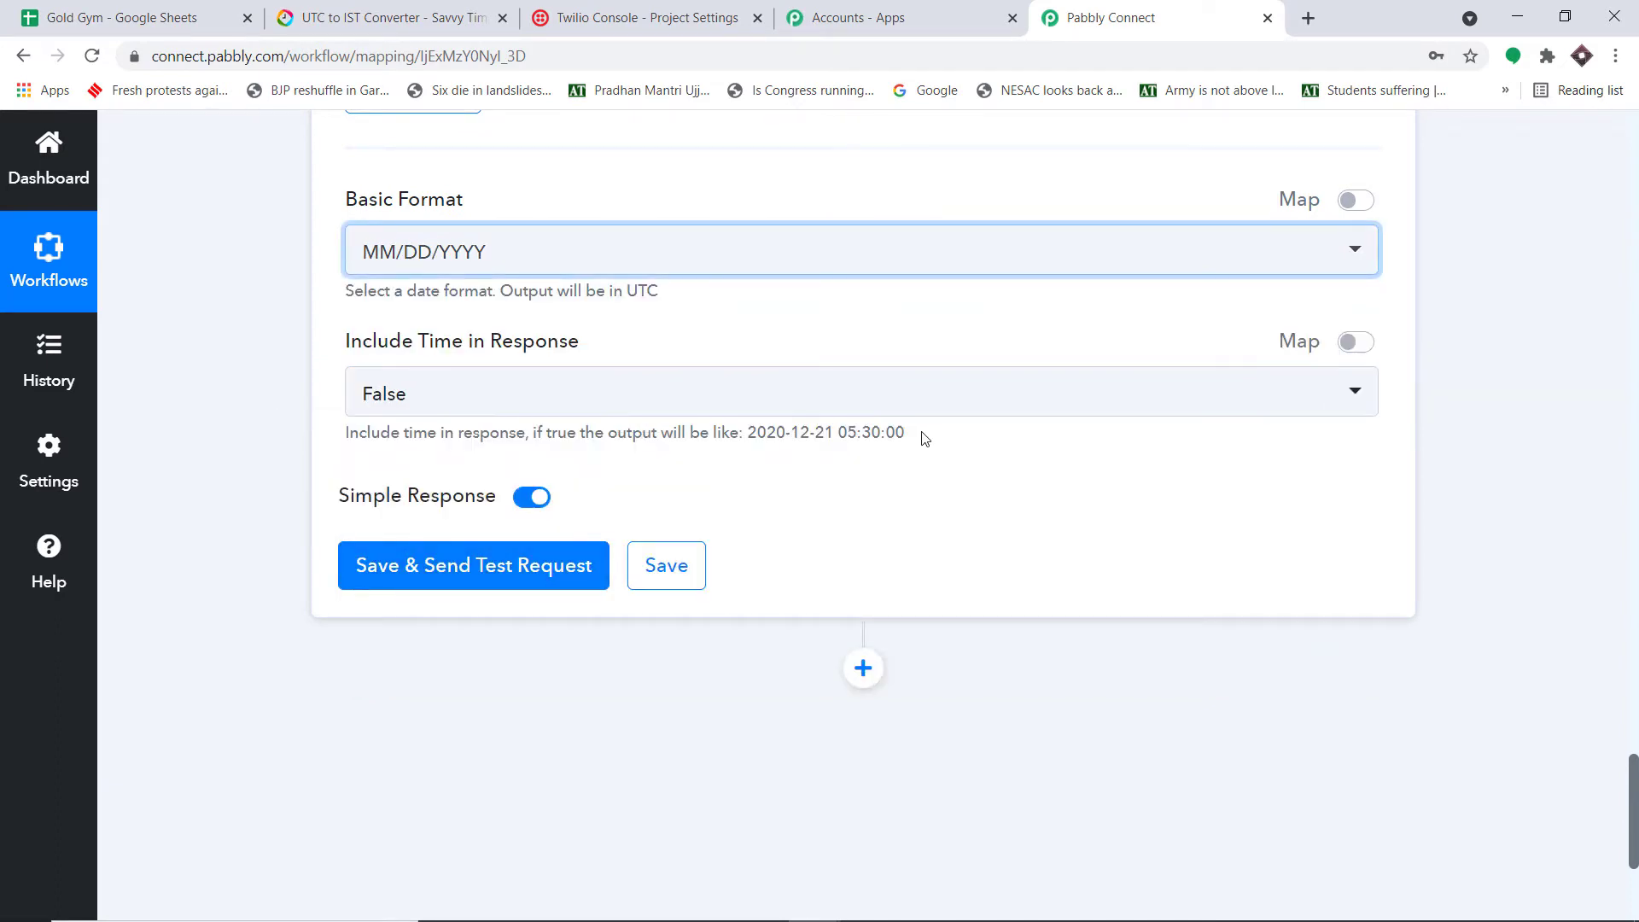
Step: Keep Include Time in Response at False, save the Current Date action and send a test request
drag(906, 433, 794, 455)
click(813, 437)
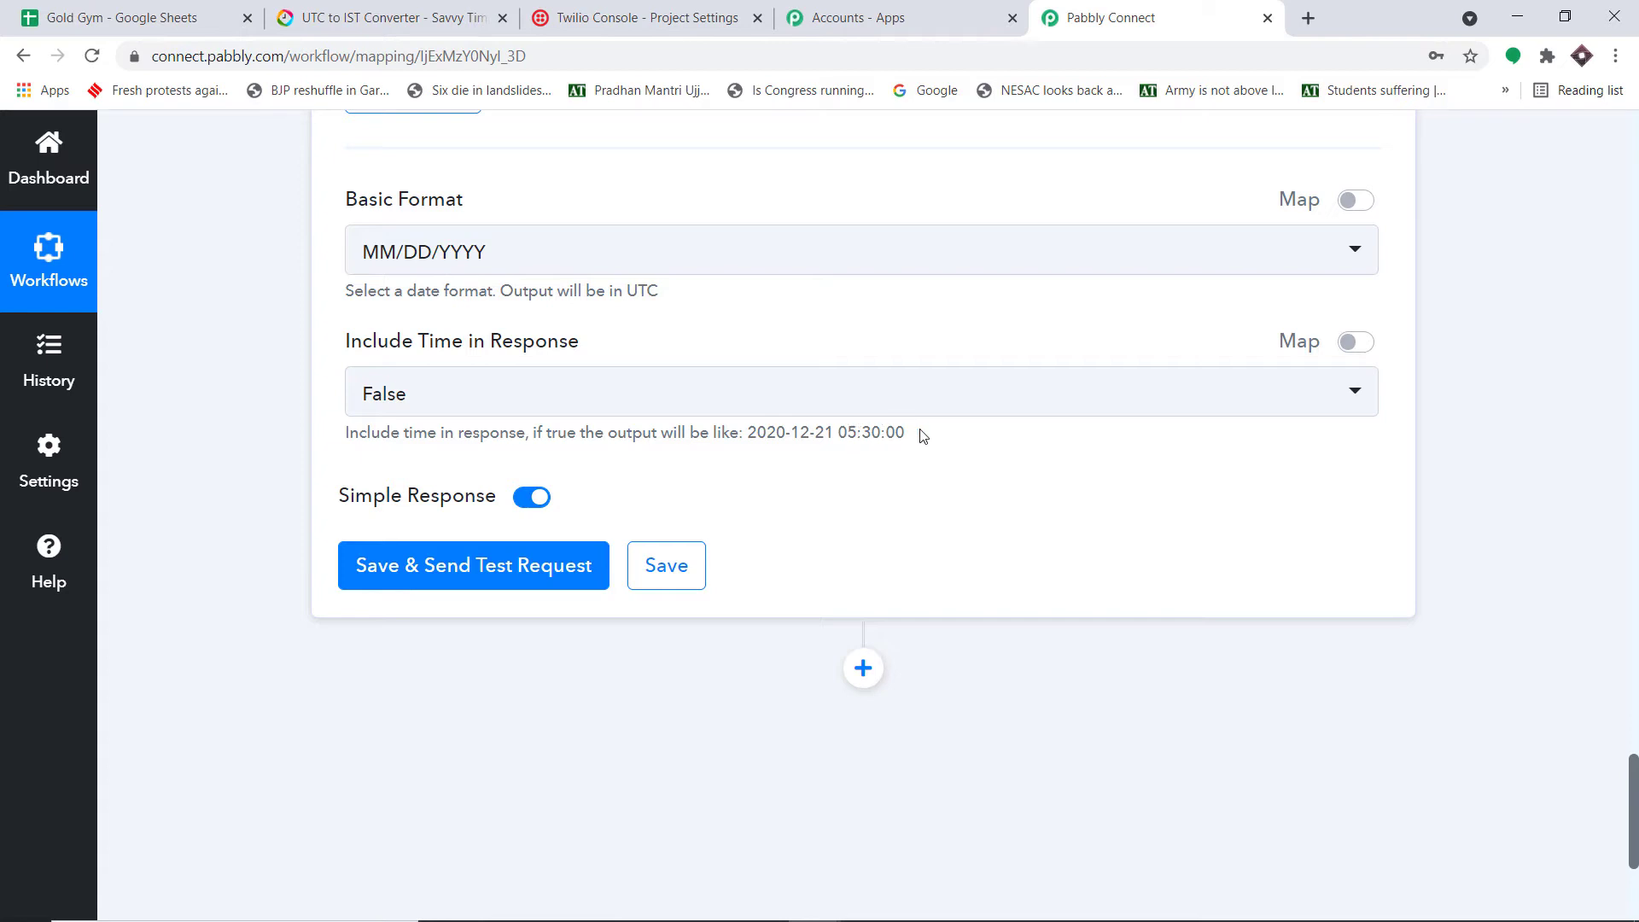
drag(922, 435, 774, 427)
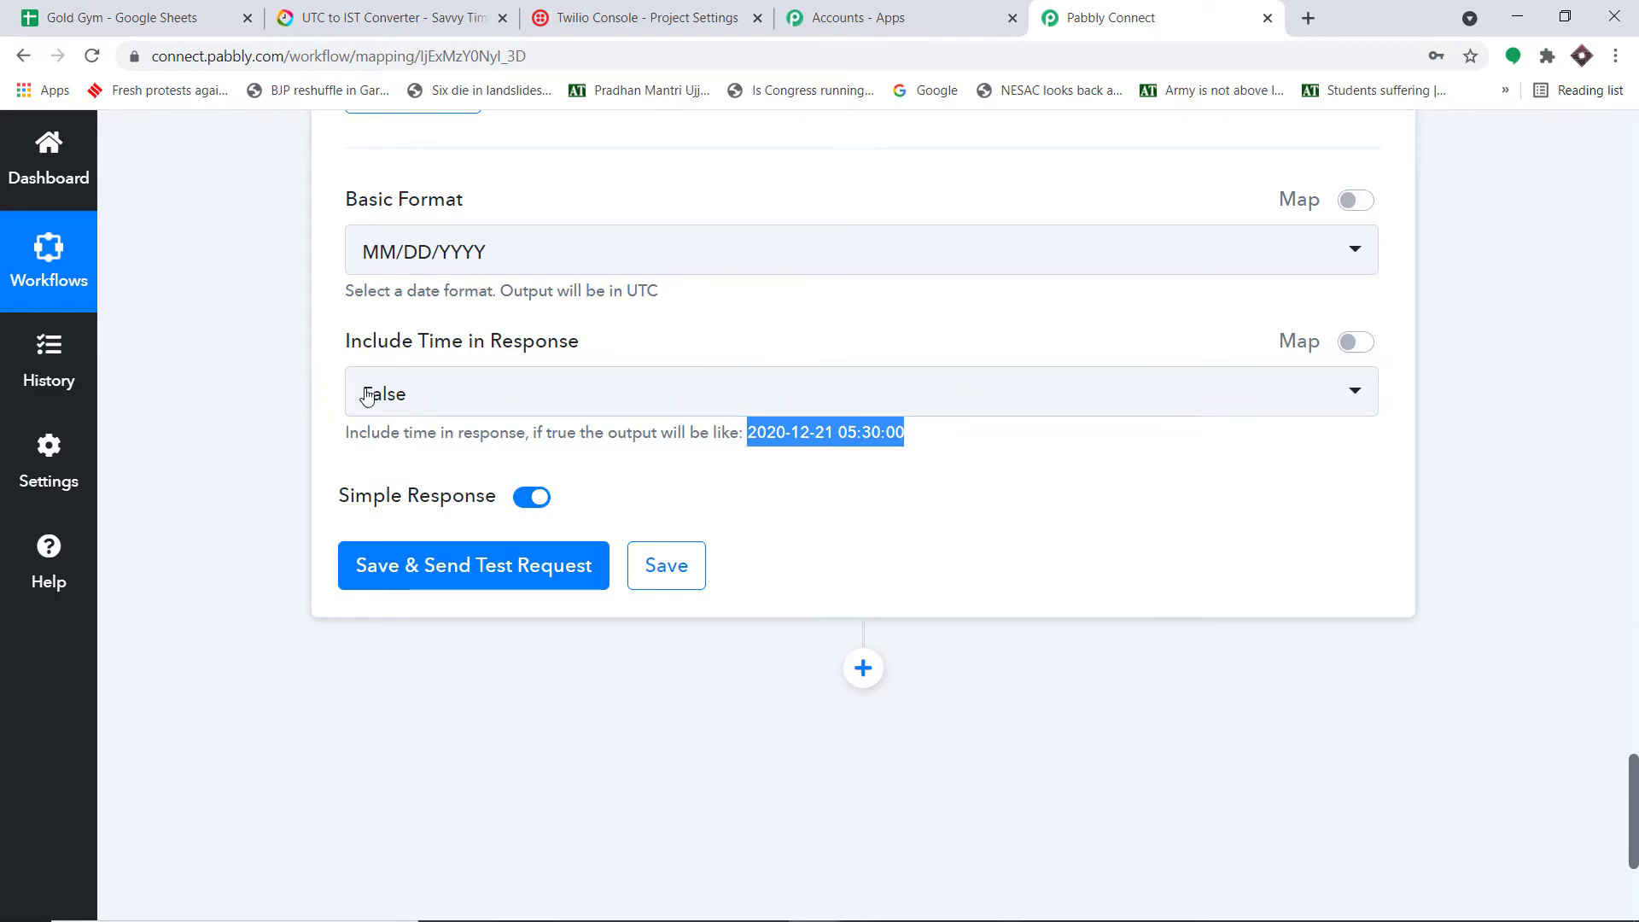
click(393, 391)
click(572, 344)
scroll(658, 325, down, 1)
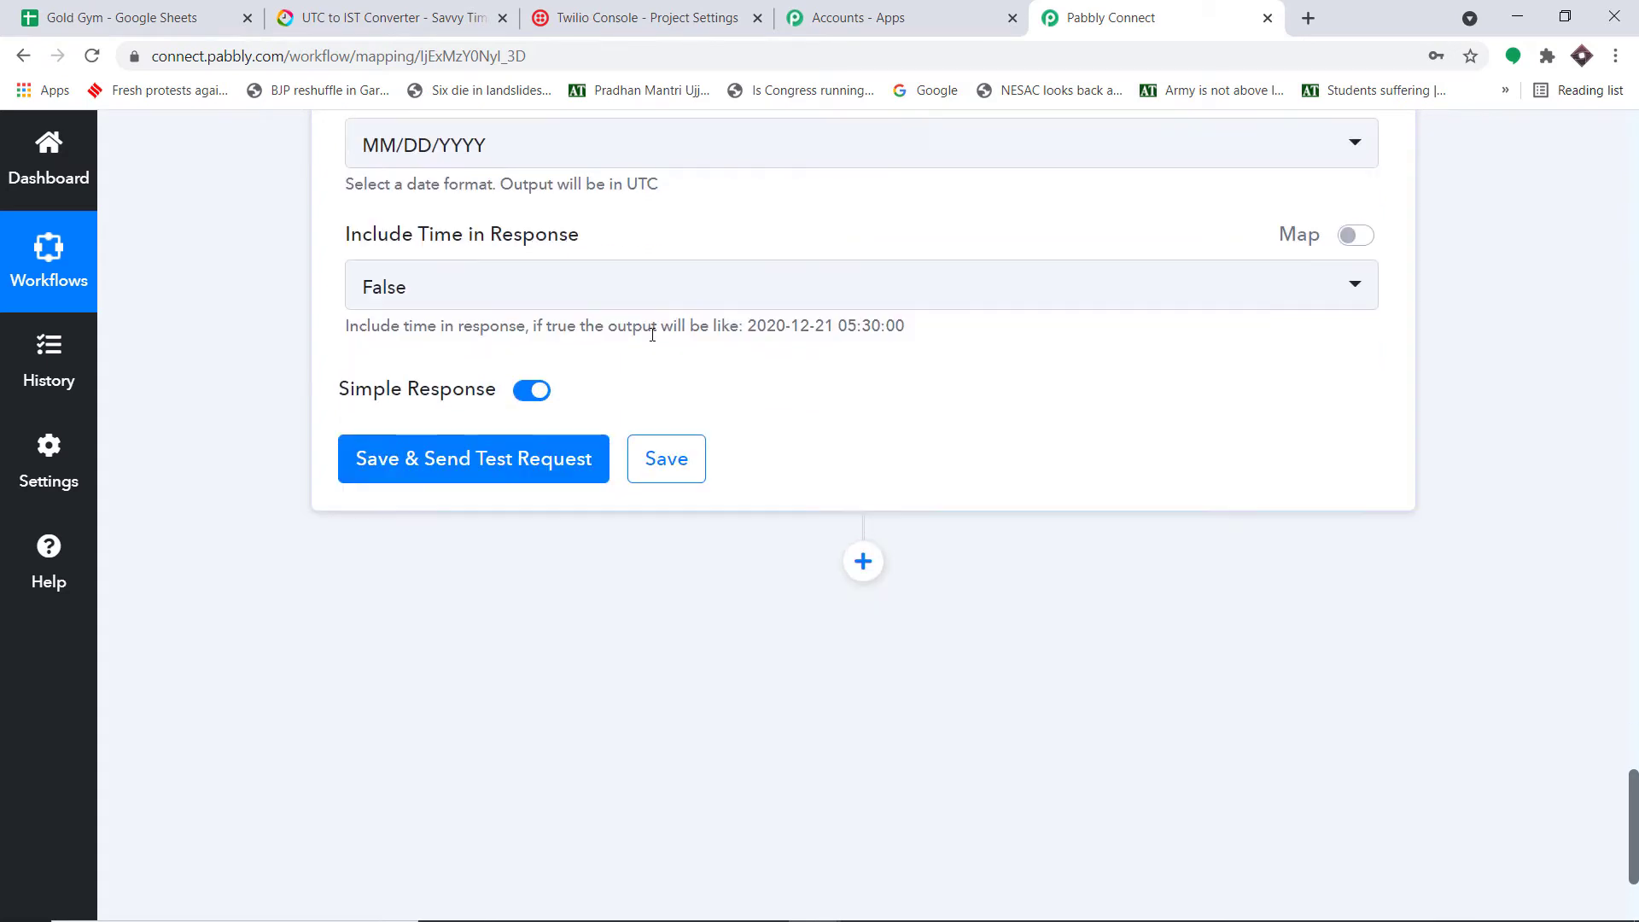
click(412, 459)
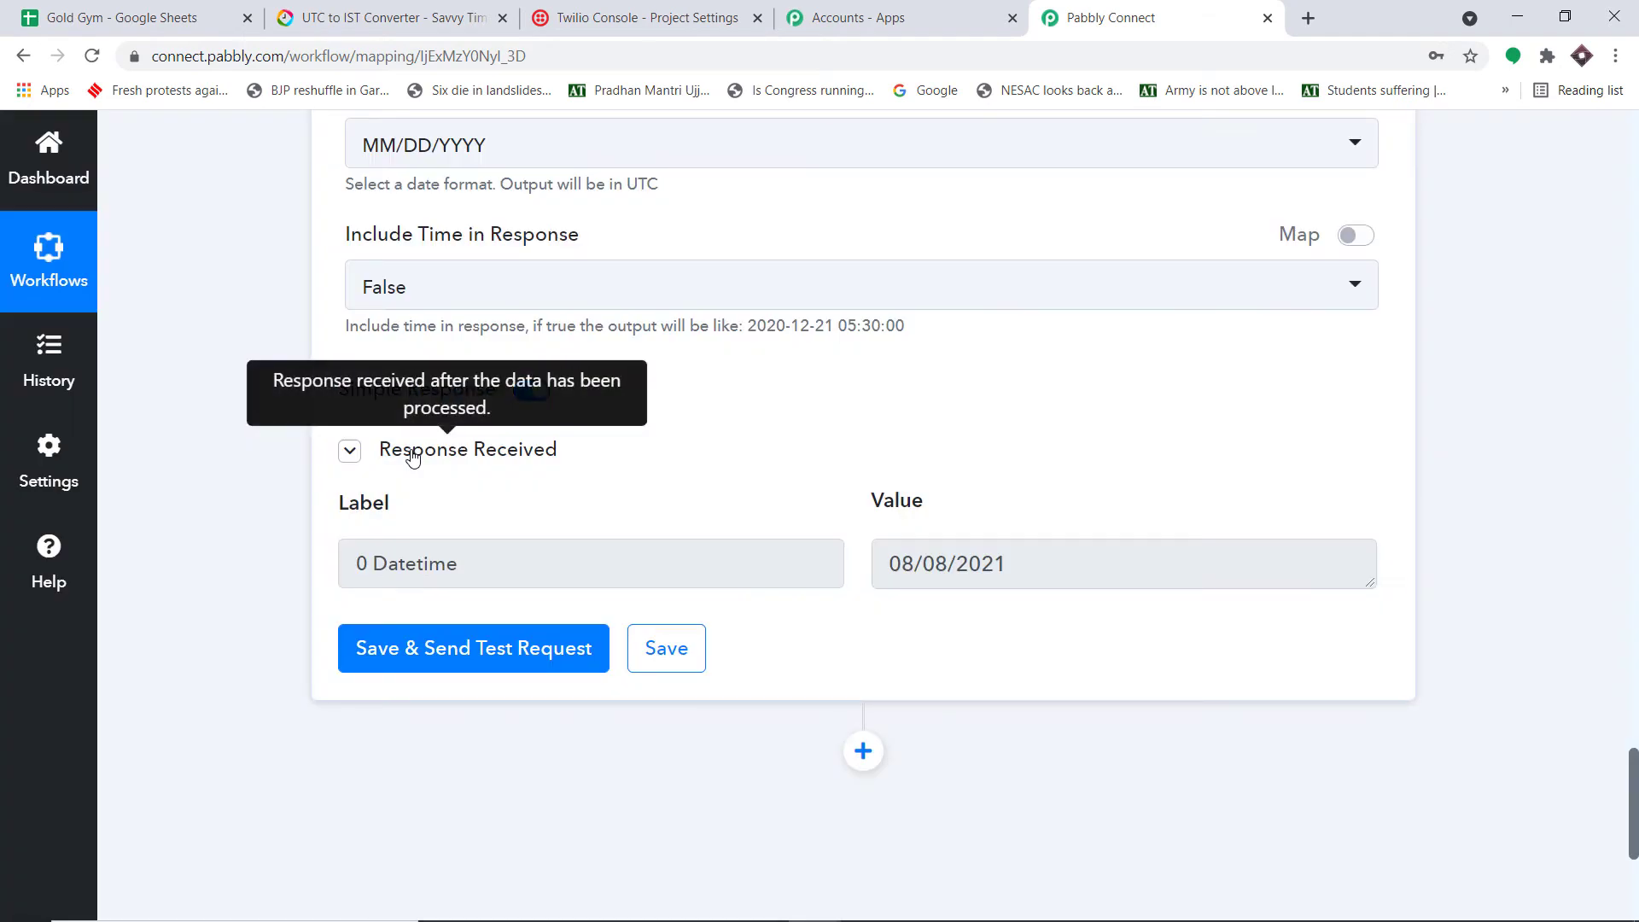
Step: Compare the Datetime value in the response with the computer's calendar date
drag(1039, 566, 775, 555)
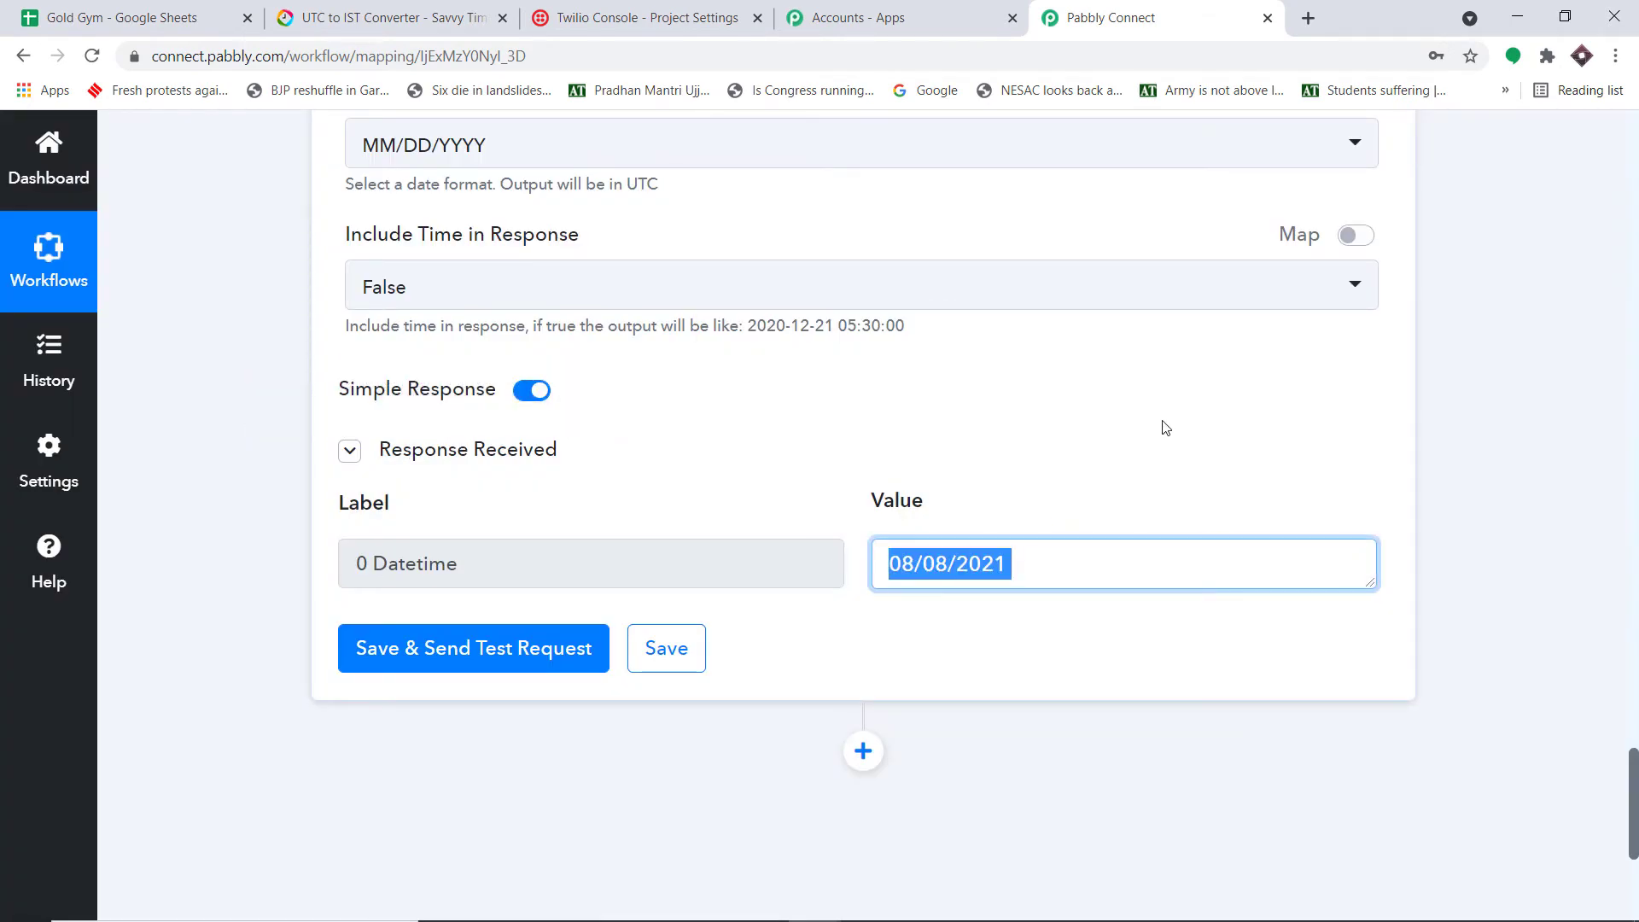
click(1550, 910)
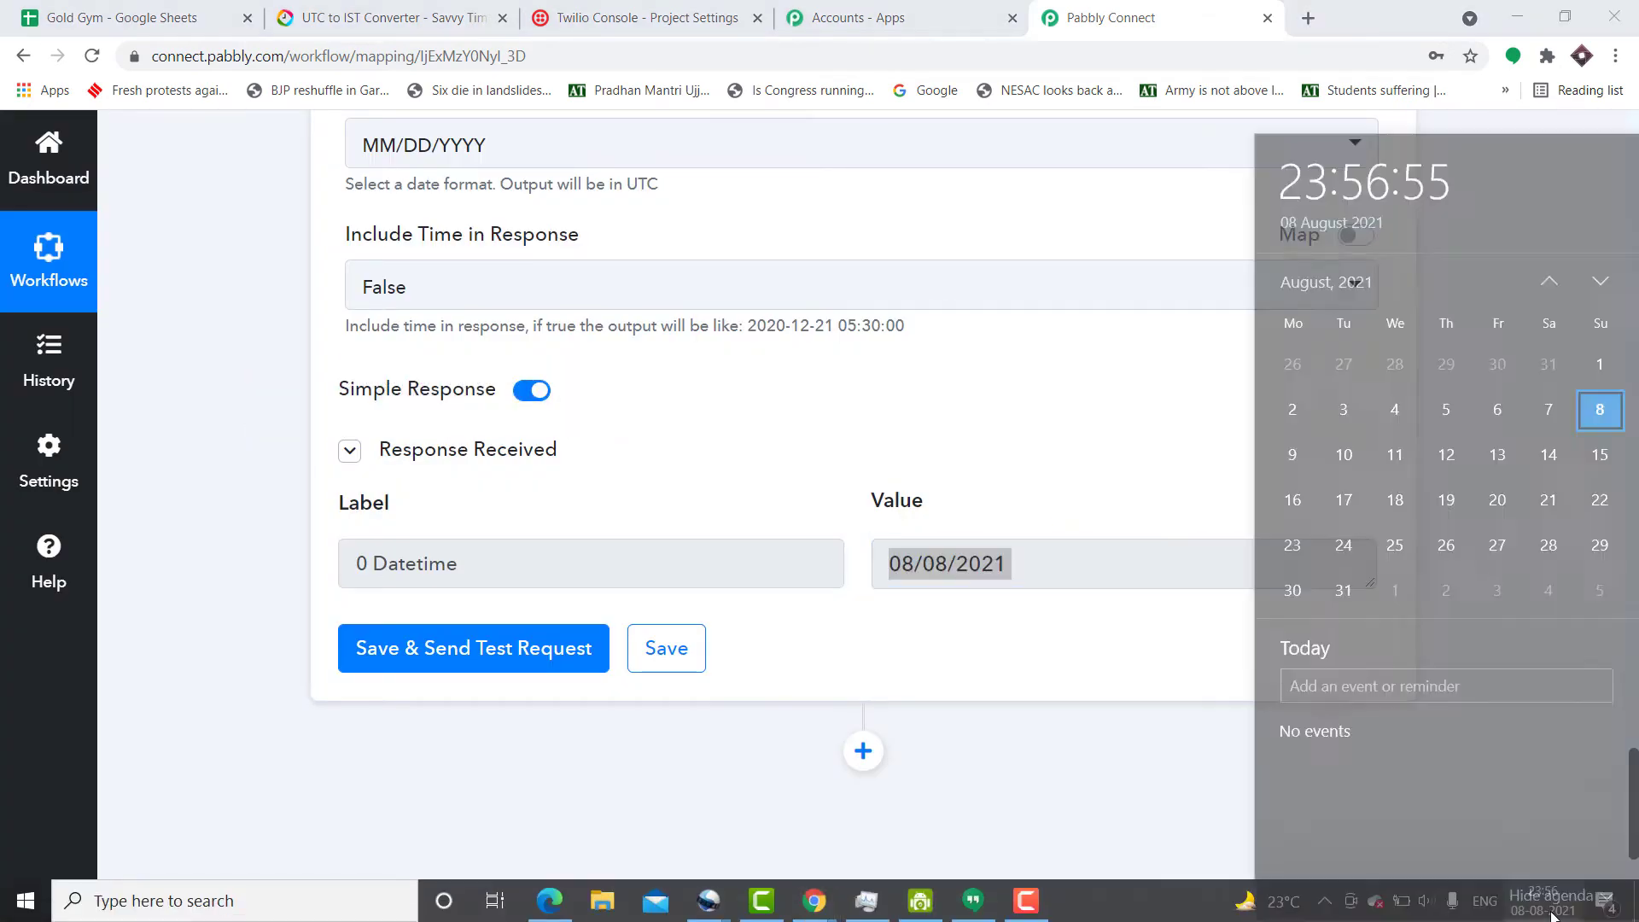
click(1025, 847)
Step: Add a Number Formatter by Pabbly action after the Date/Time Formatter
scroll(1015, 359, down, 4)
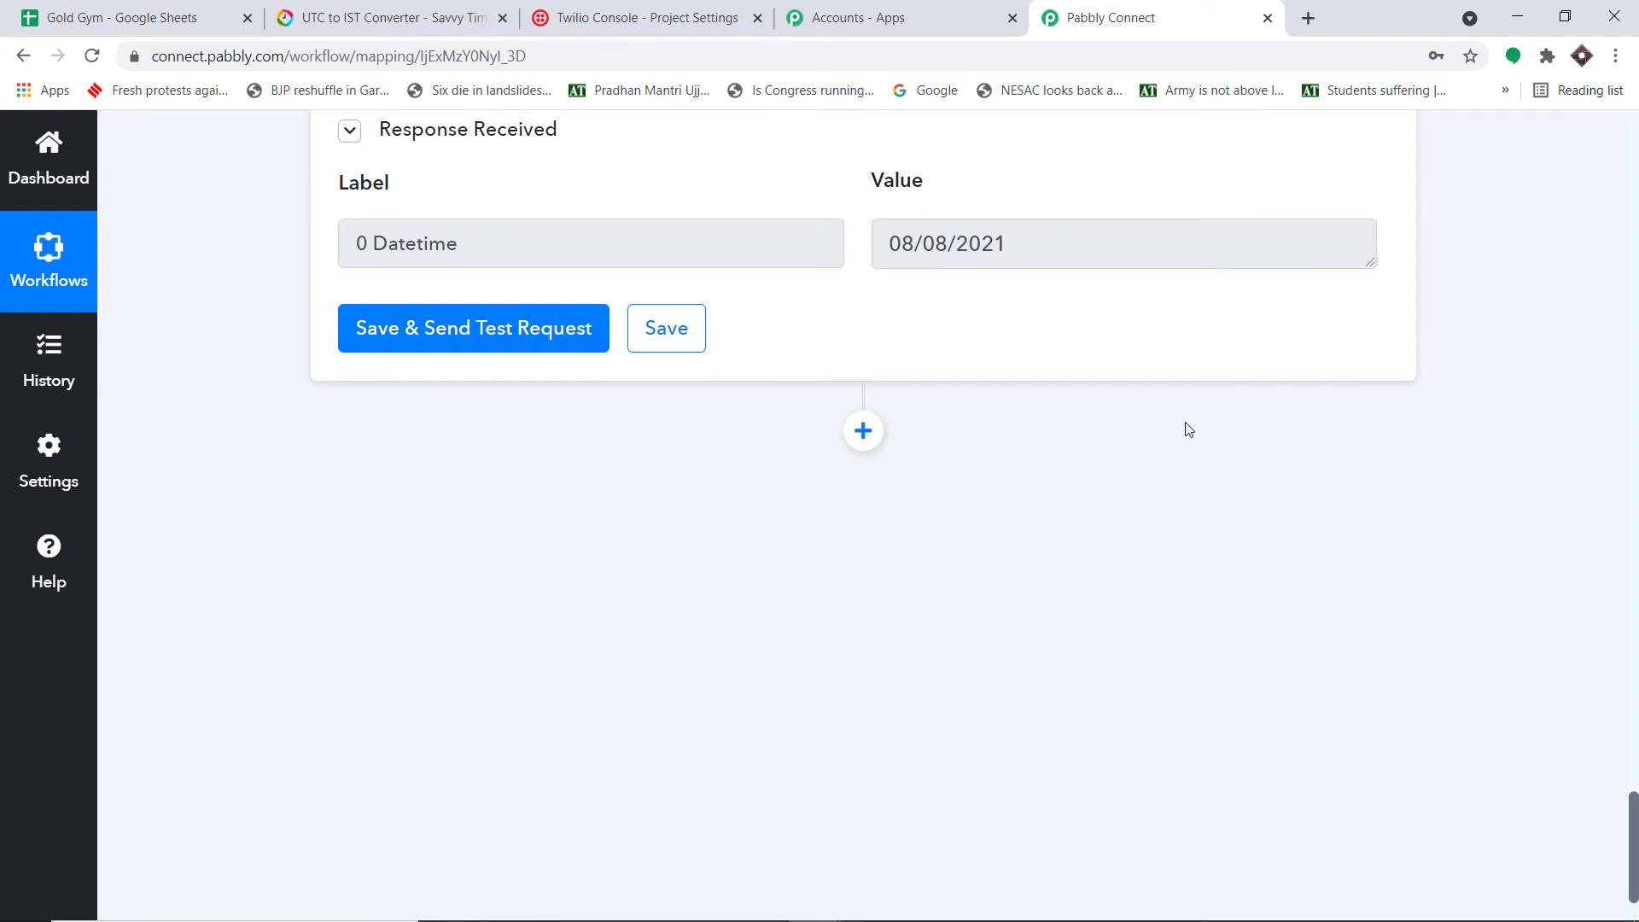
scroll(1145, 395, down, 2)
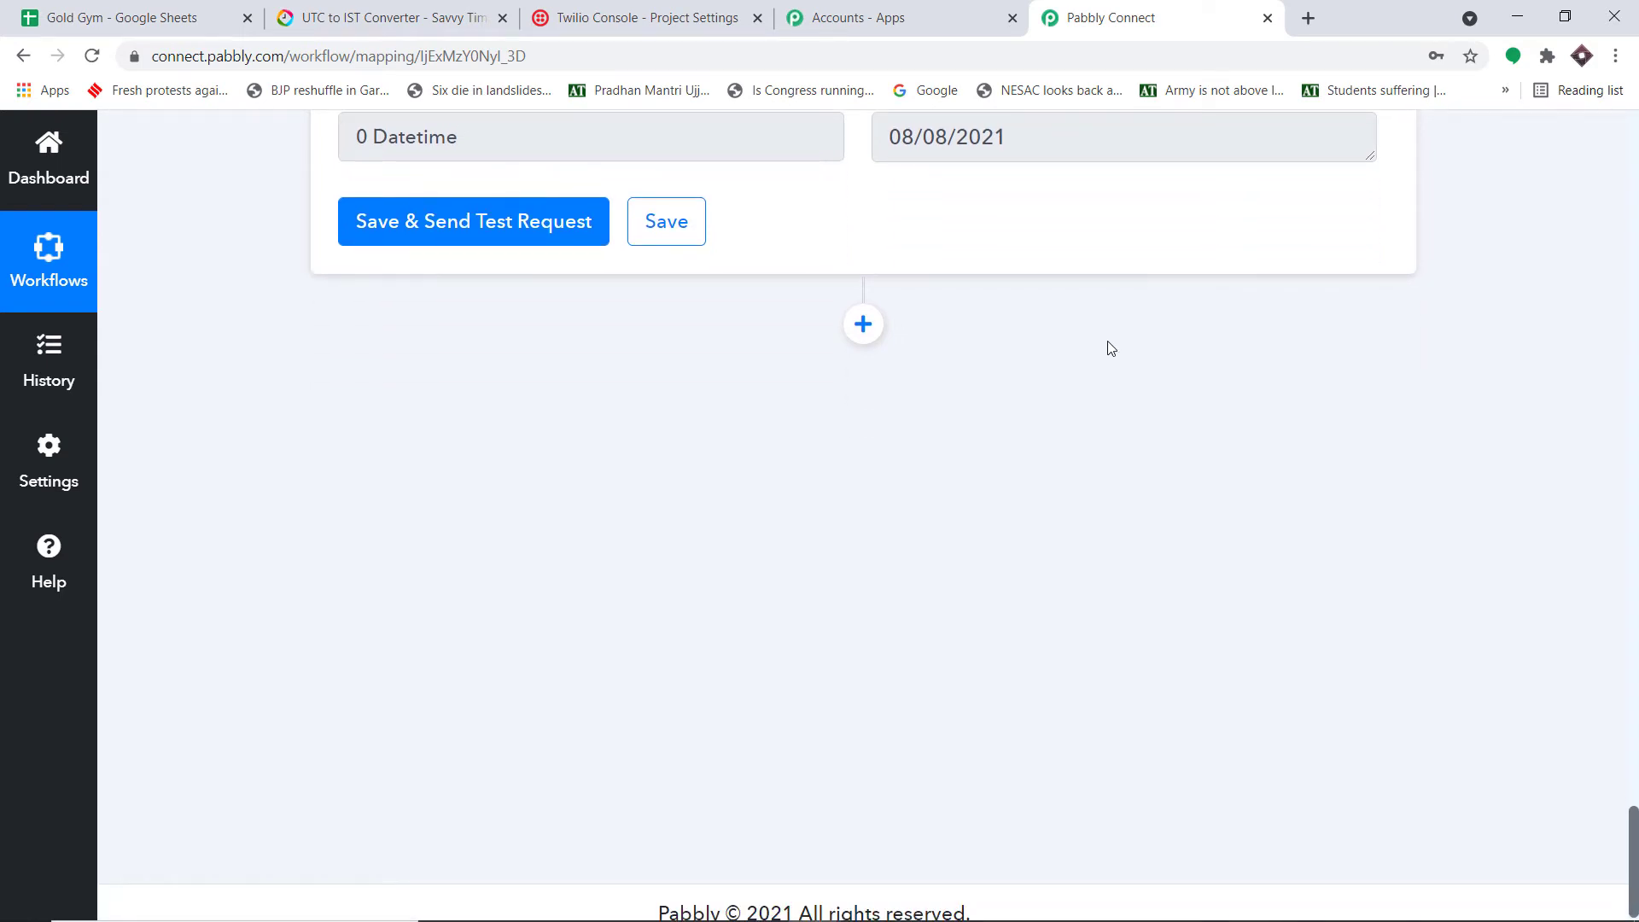
click(863, 323)
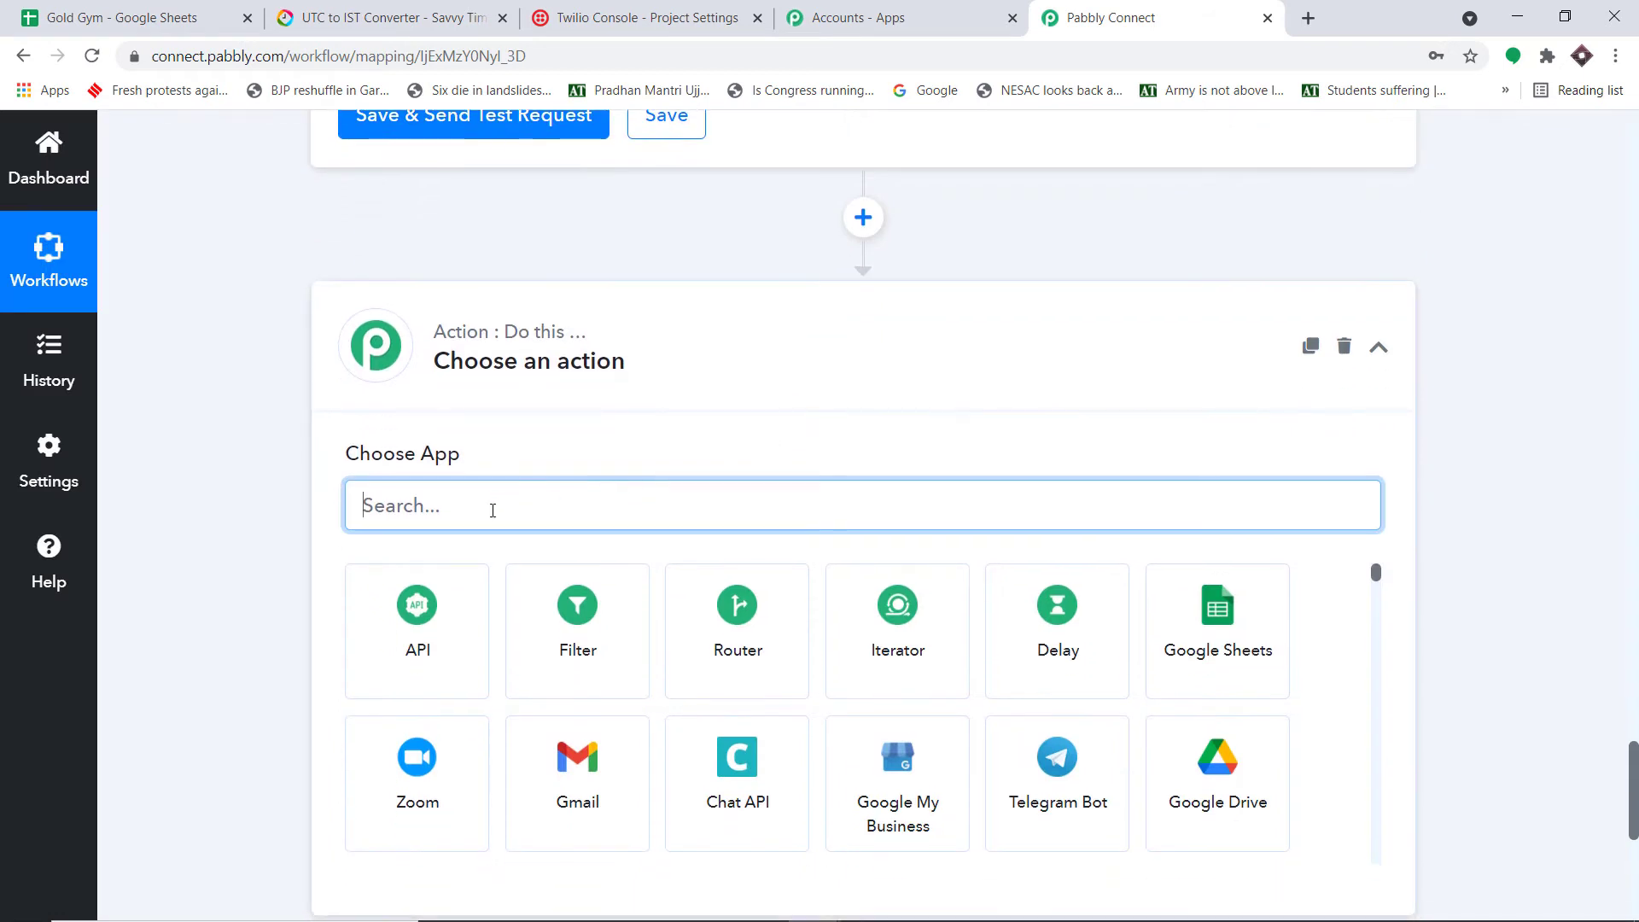
text(num)
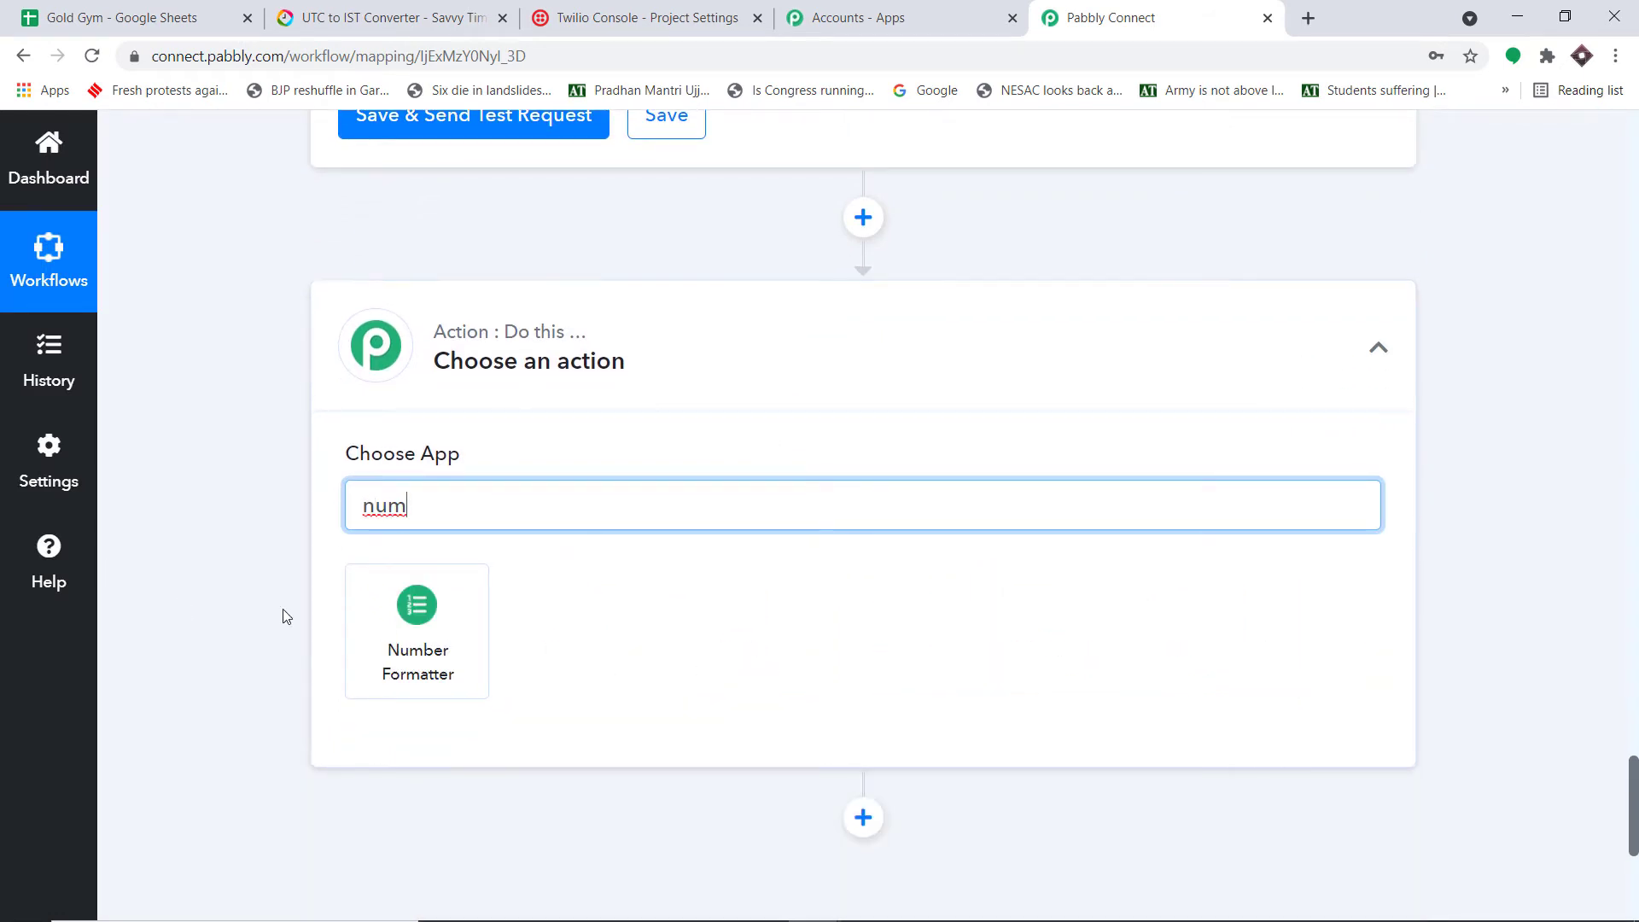
click(392, 622)
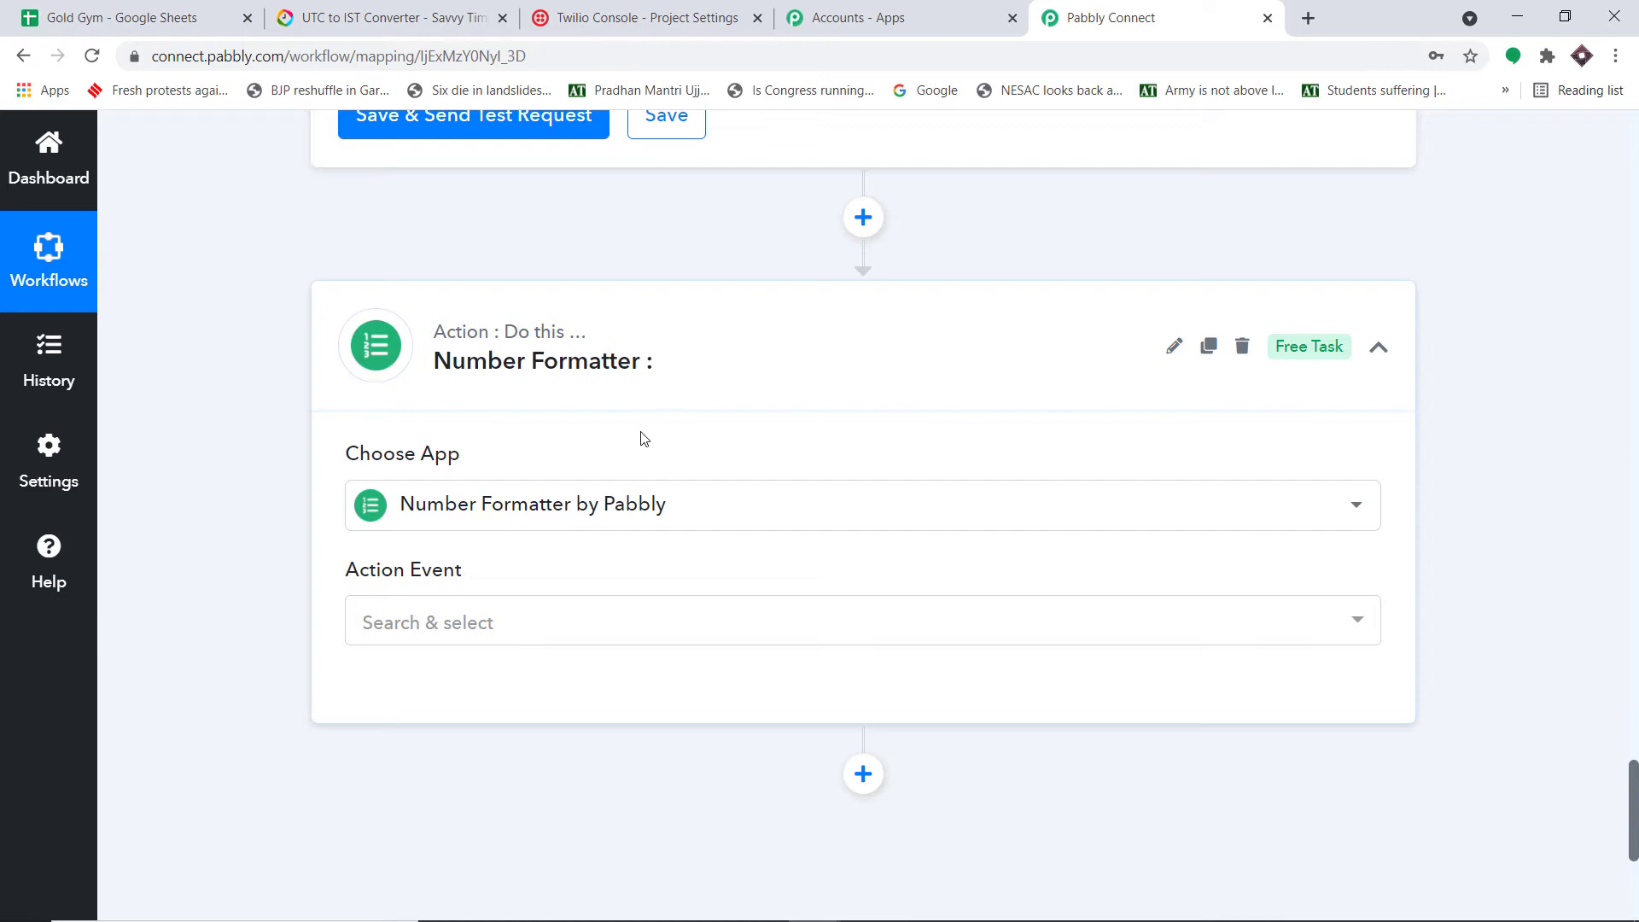
Step: Set the Number Formatter's action event to Spreadsheet Formulas and connect it
scroll(643, 439, down, 2)
click(539, 515)
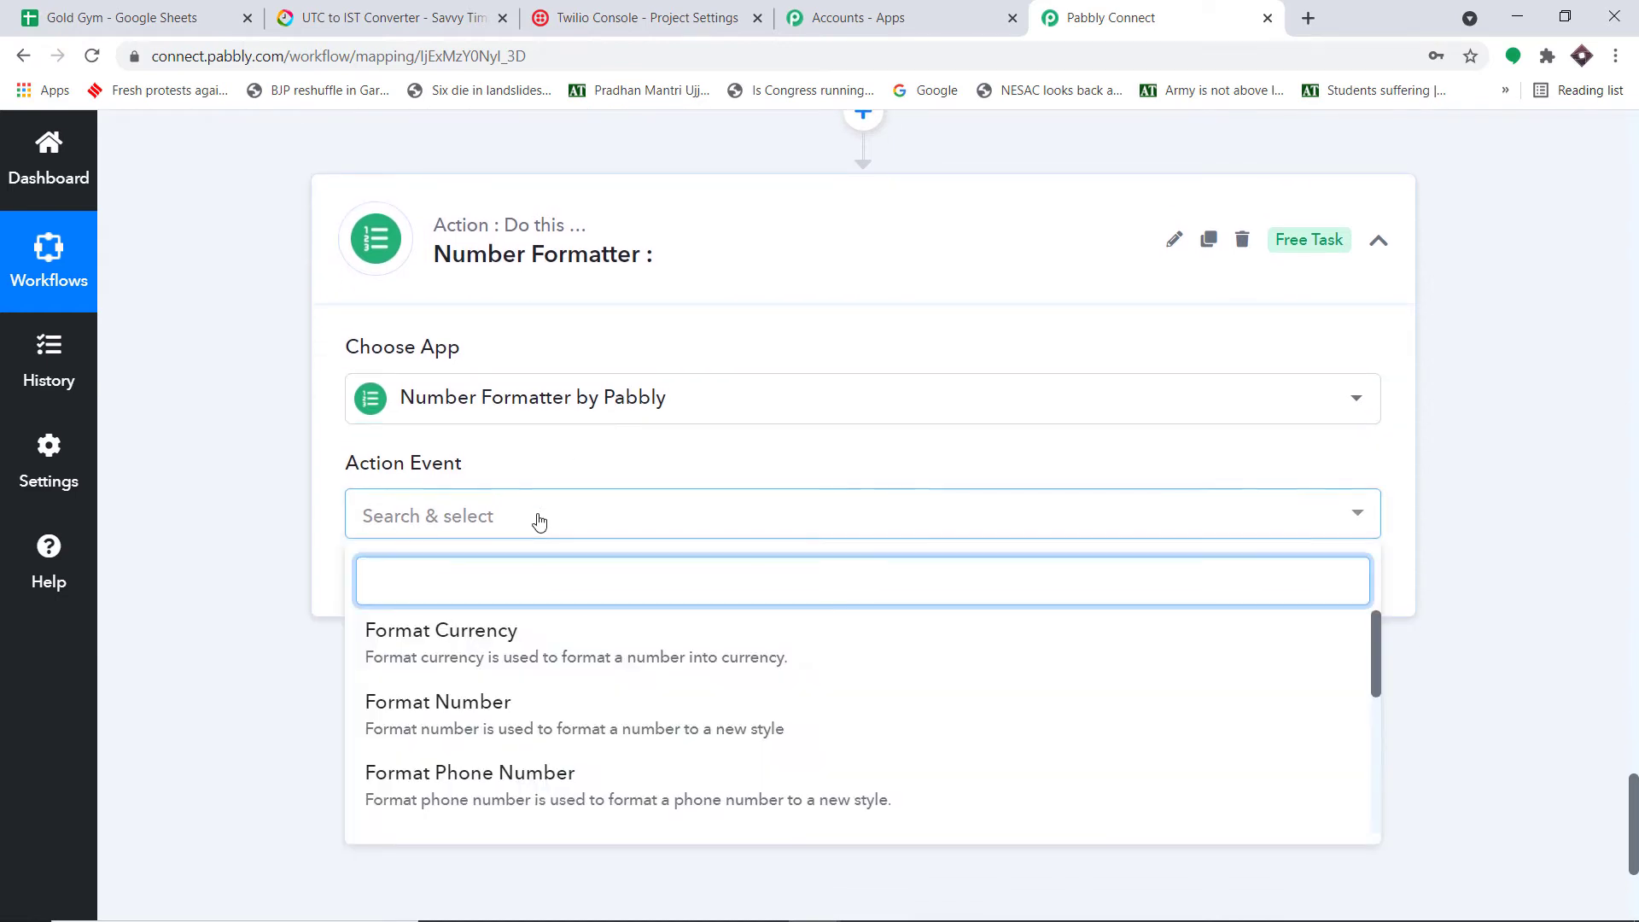
scroll(578, 438, down, 3)
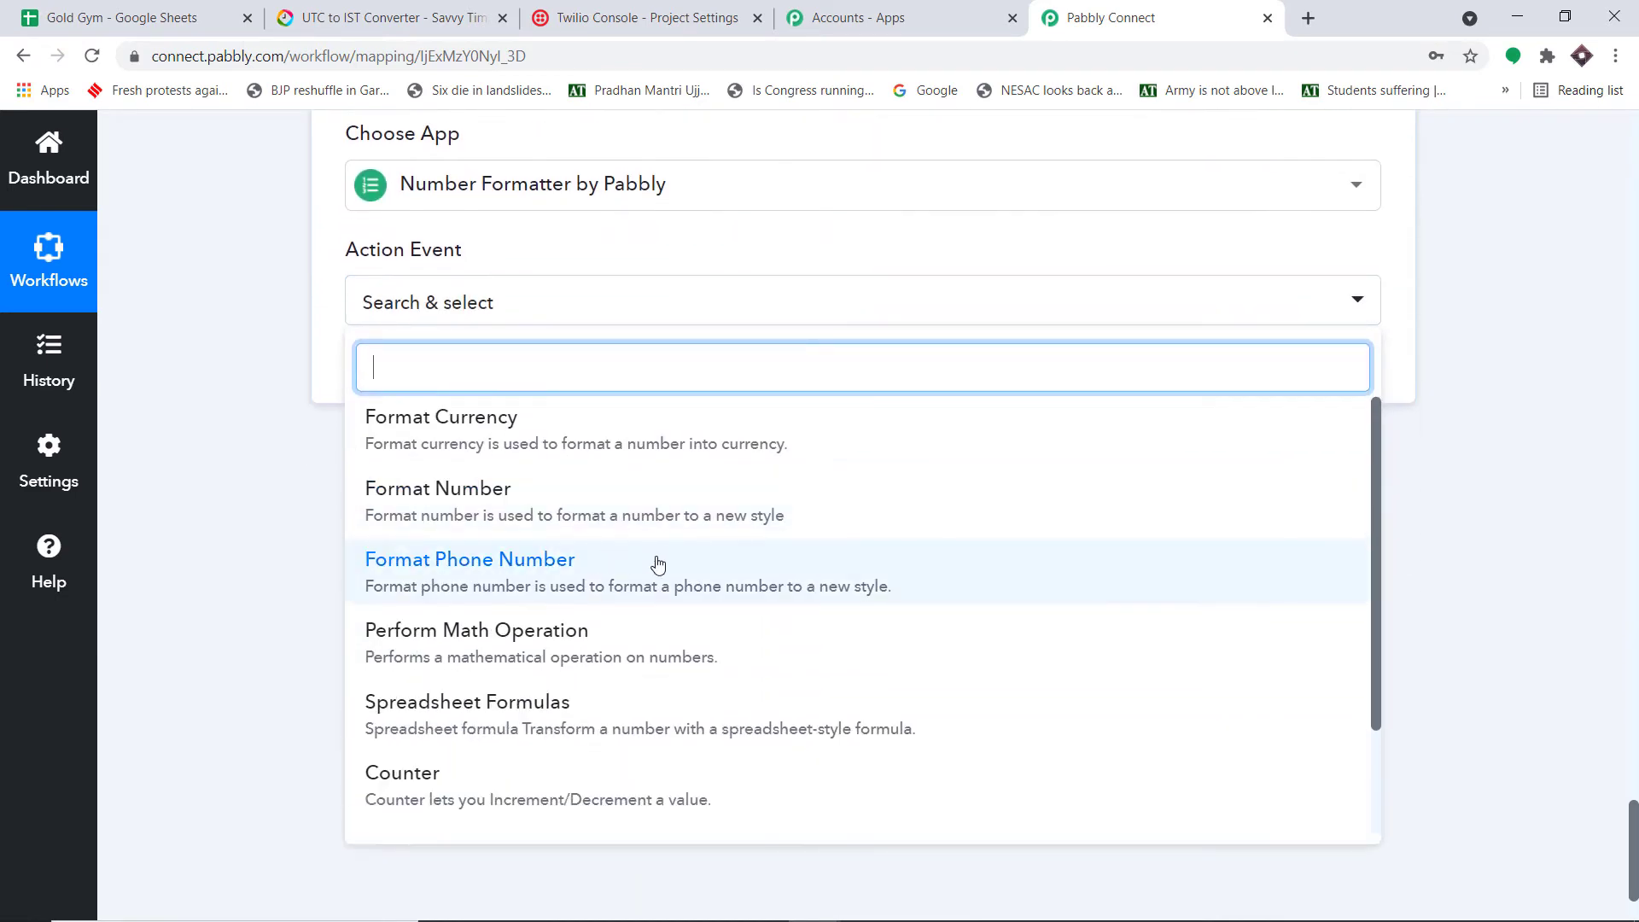
scroll(671, 573, down, 2)
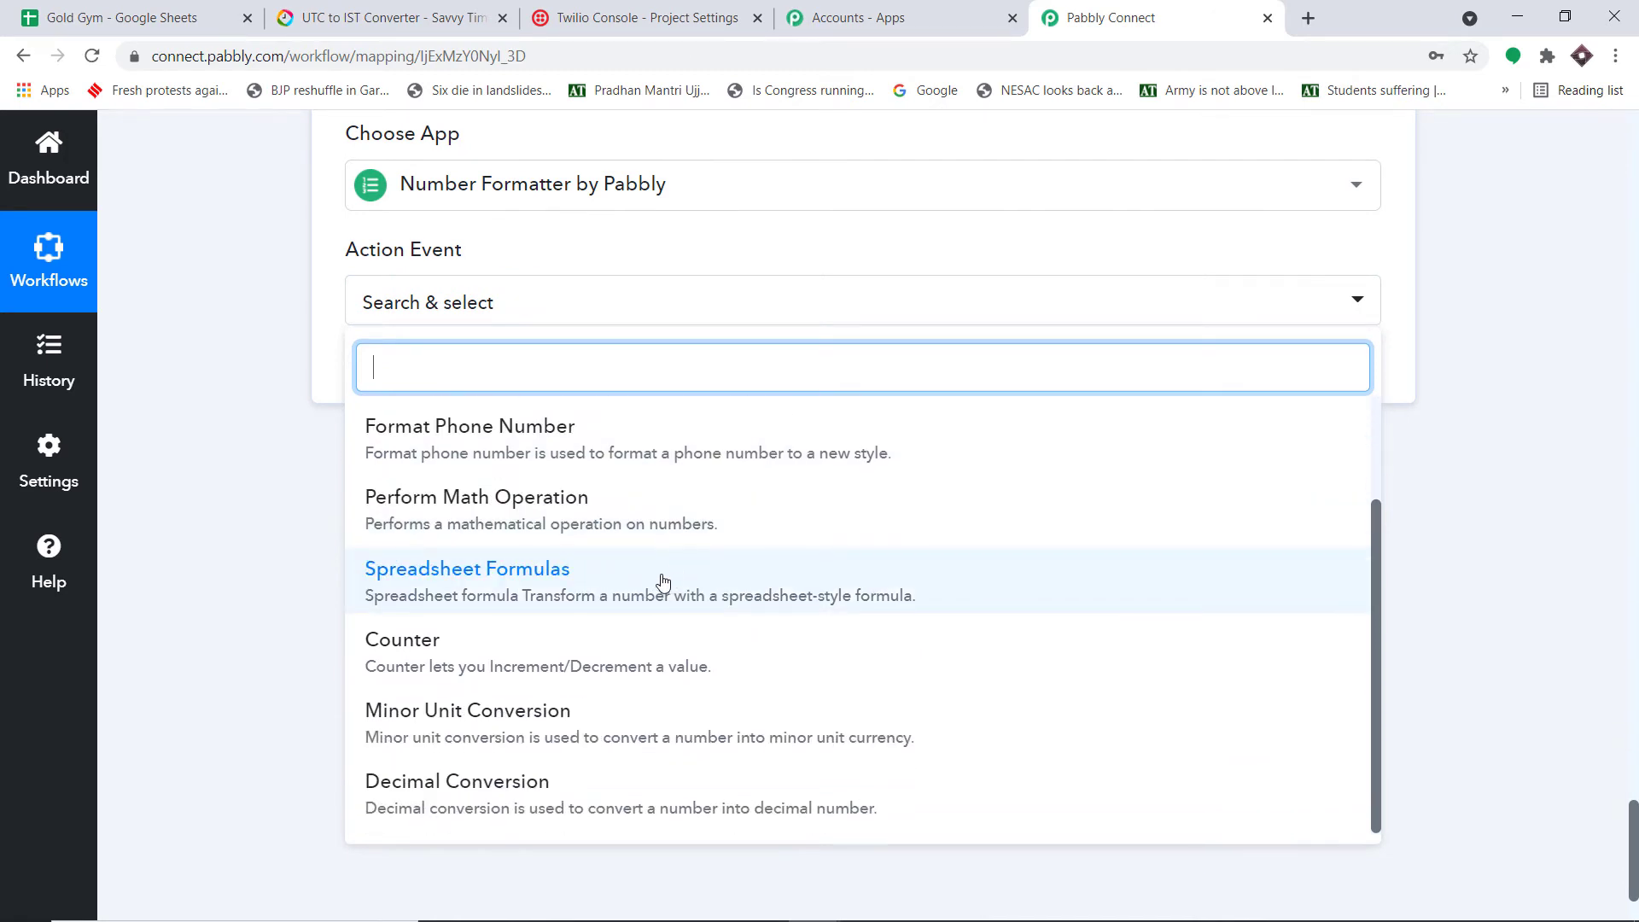
click(652, 582)
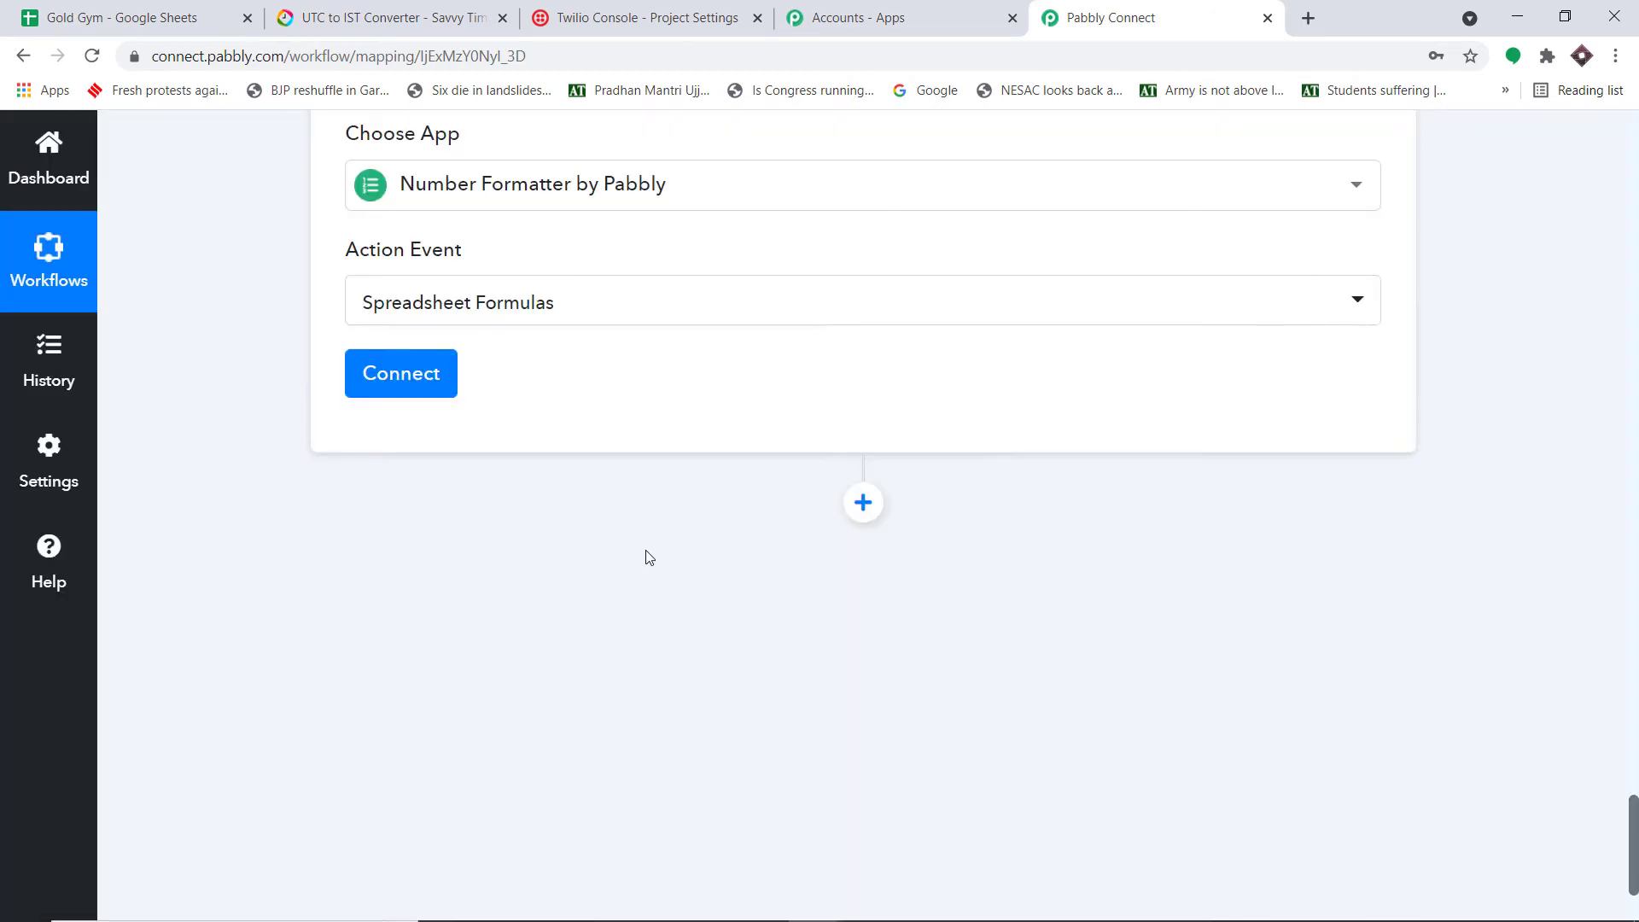
click(392, 373)
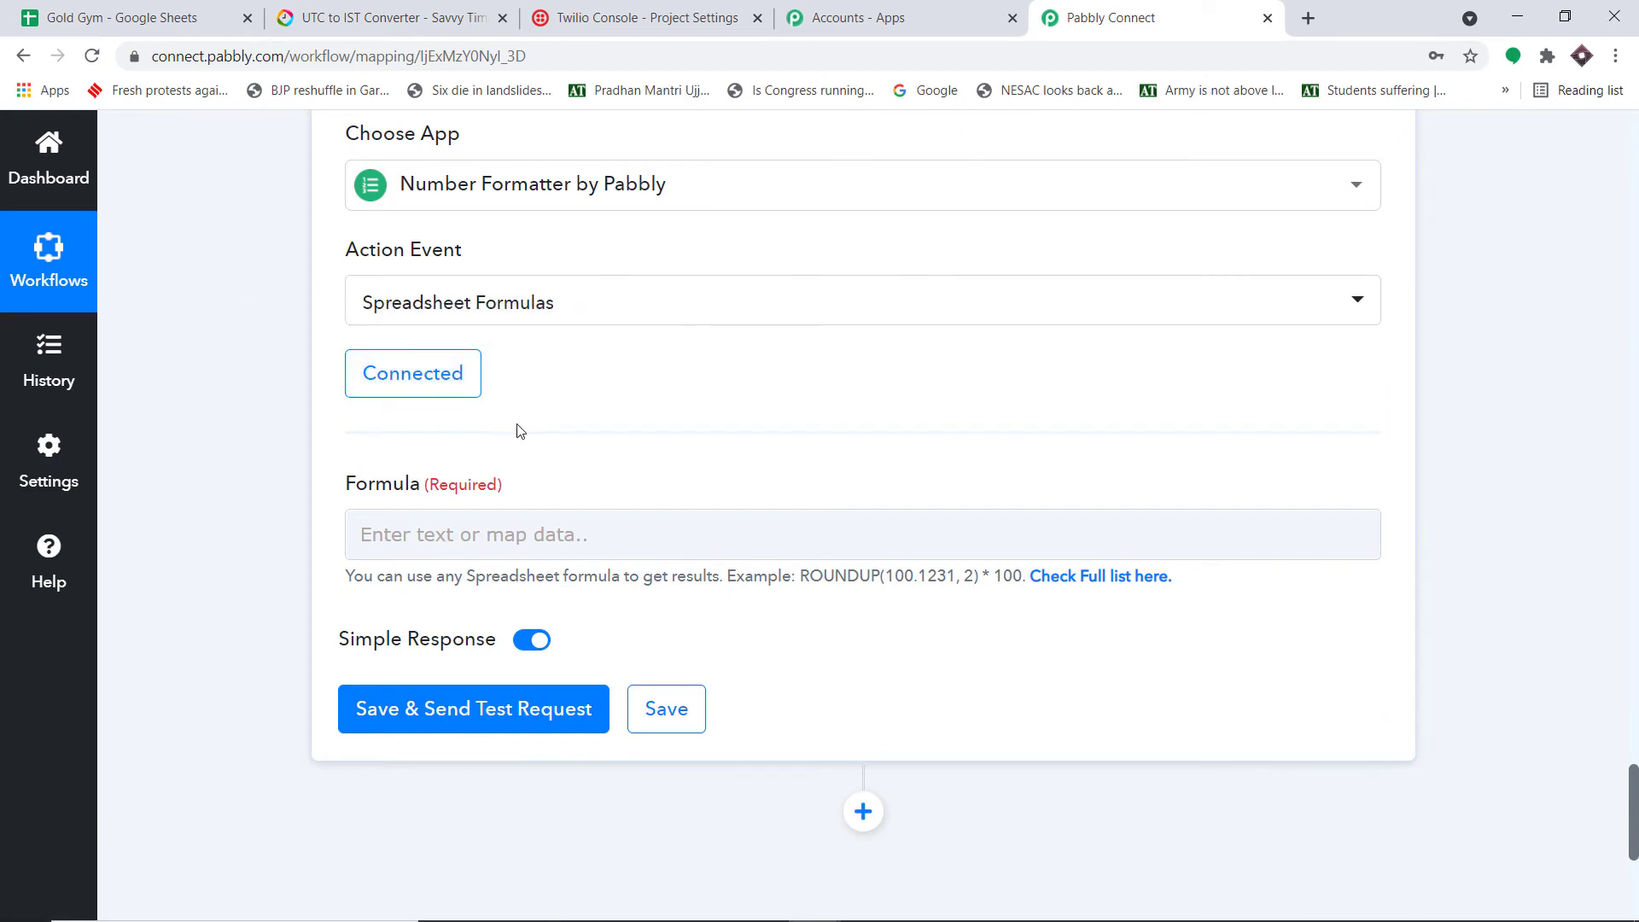
Step: Open Pabbly's full list of spreadsheet formulas and copy the DAYS example call, DAYS('3/15/11', '2/1/11')
click(1081, 584)
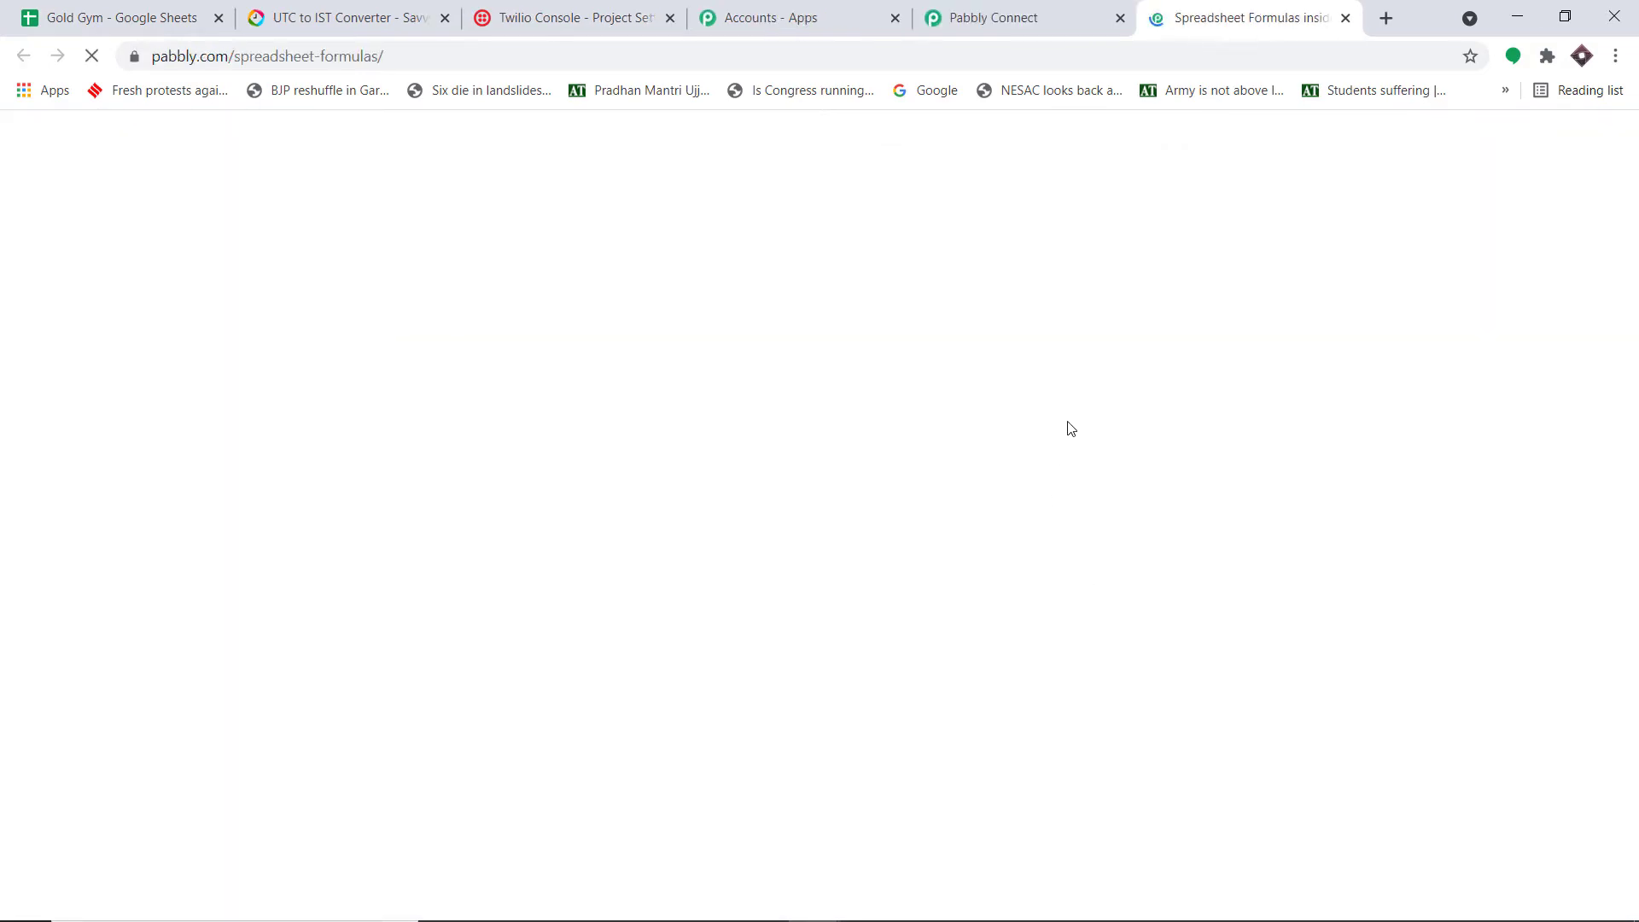
scroll(1050, 446, down, 3)
scroll(1049, 448, down, 15)
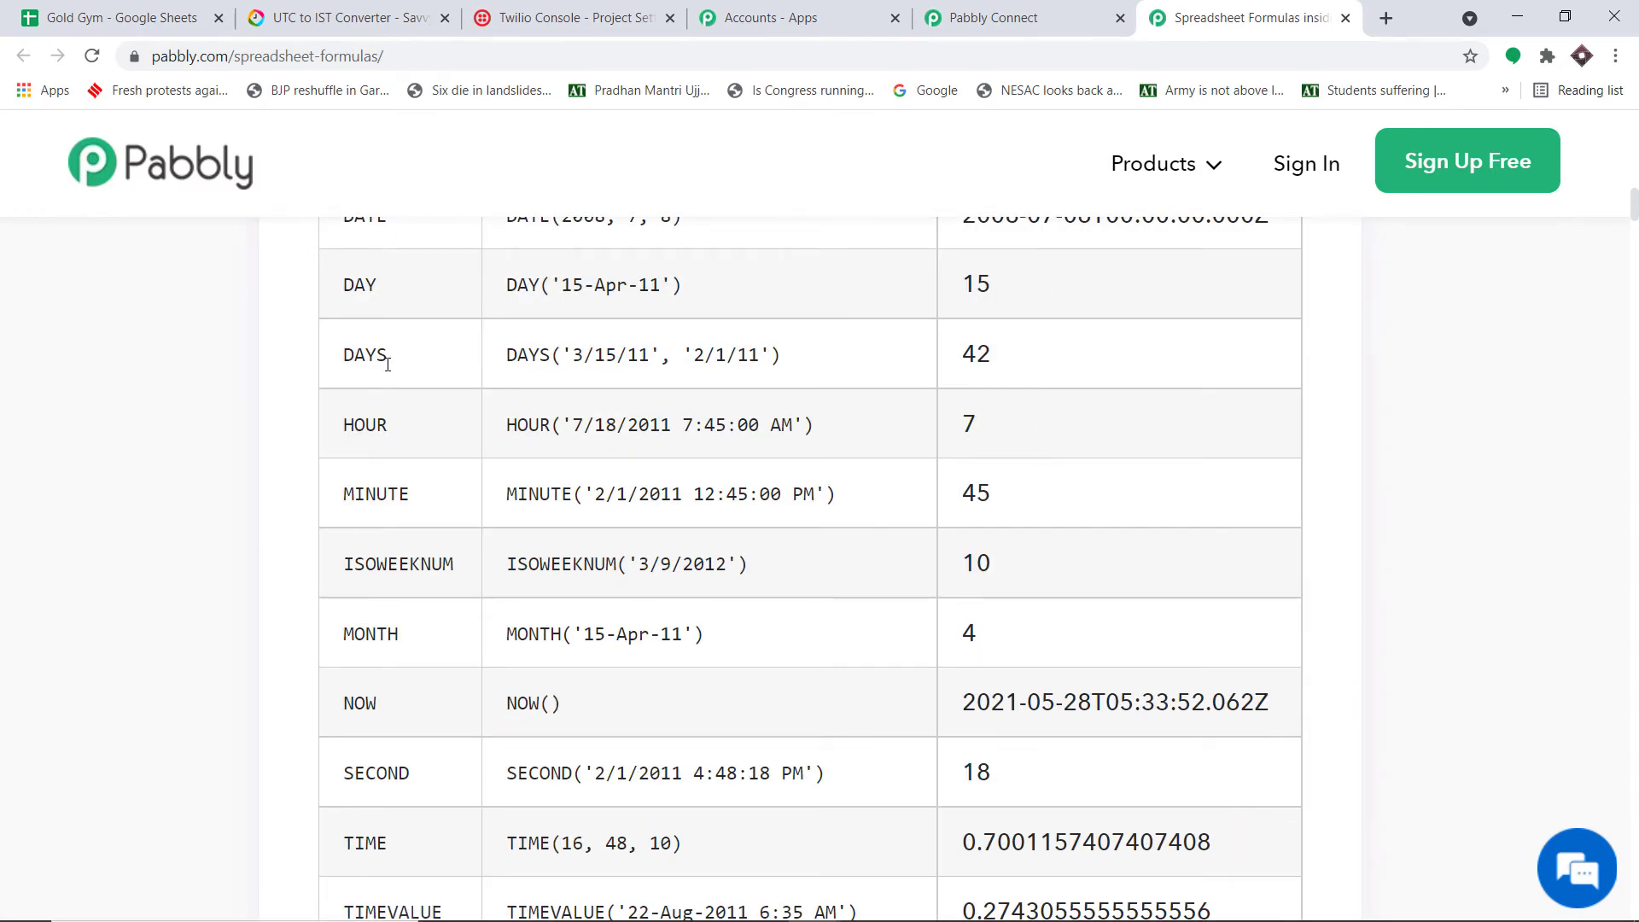
scroll(420, 384, up, 1)
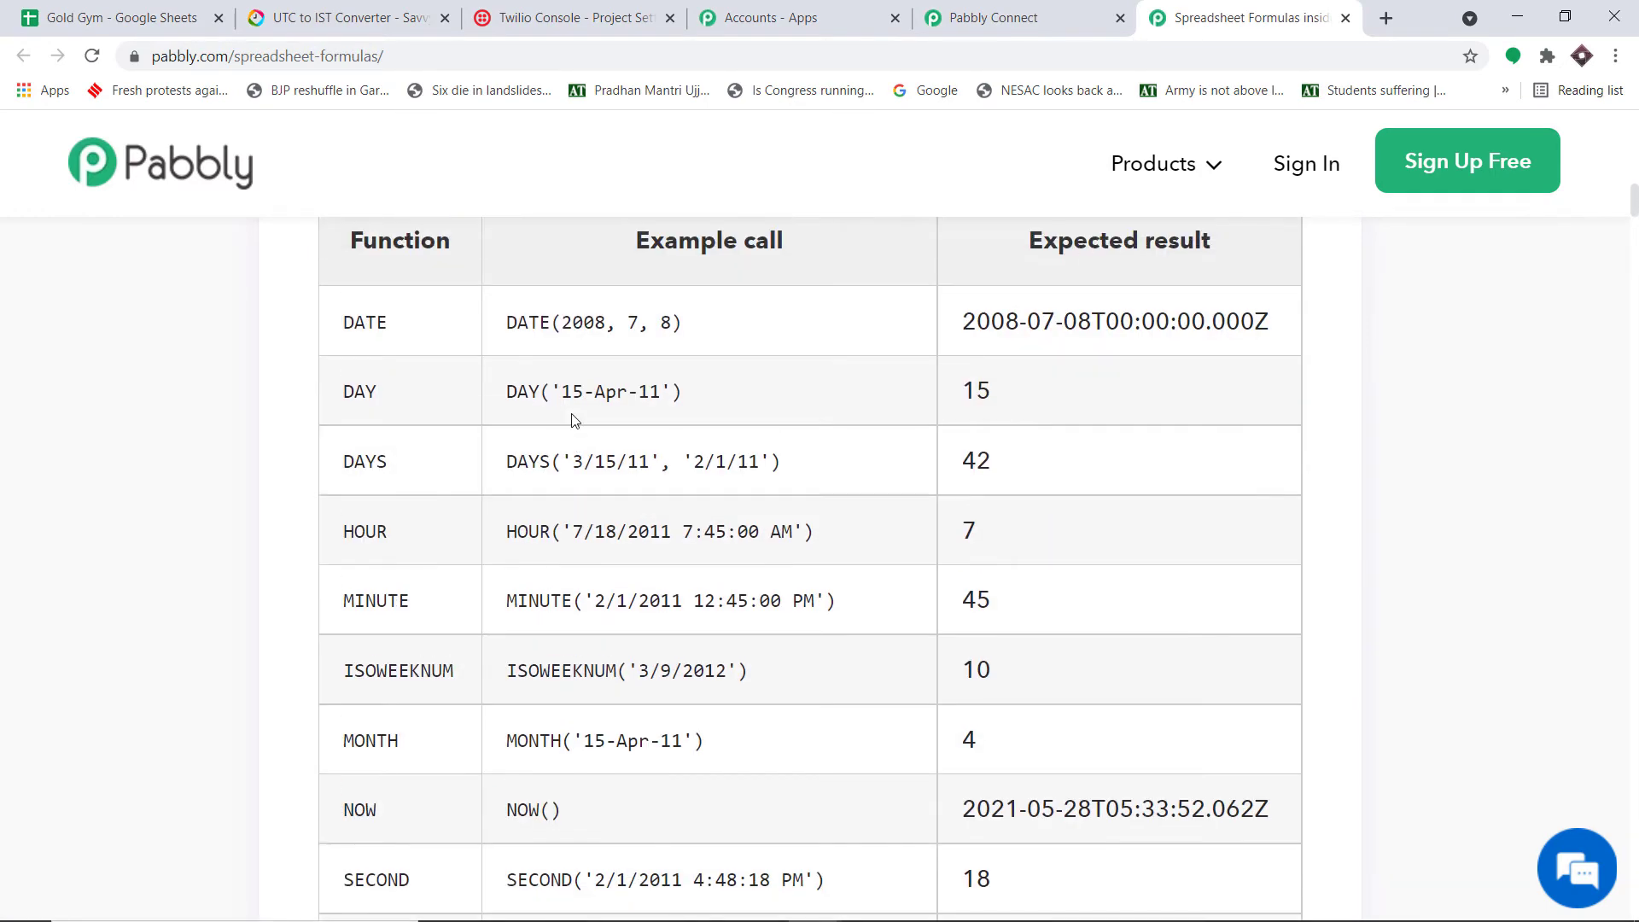
drag(577, 461, 501, 471)
key(ctrl+c)
click(590, 459)
right_click(524, 466)
click(565, 481)
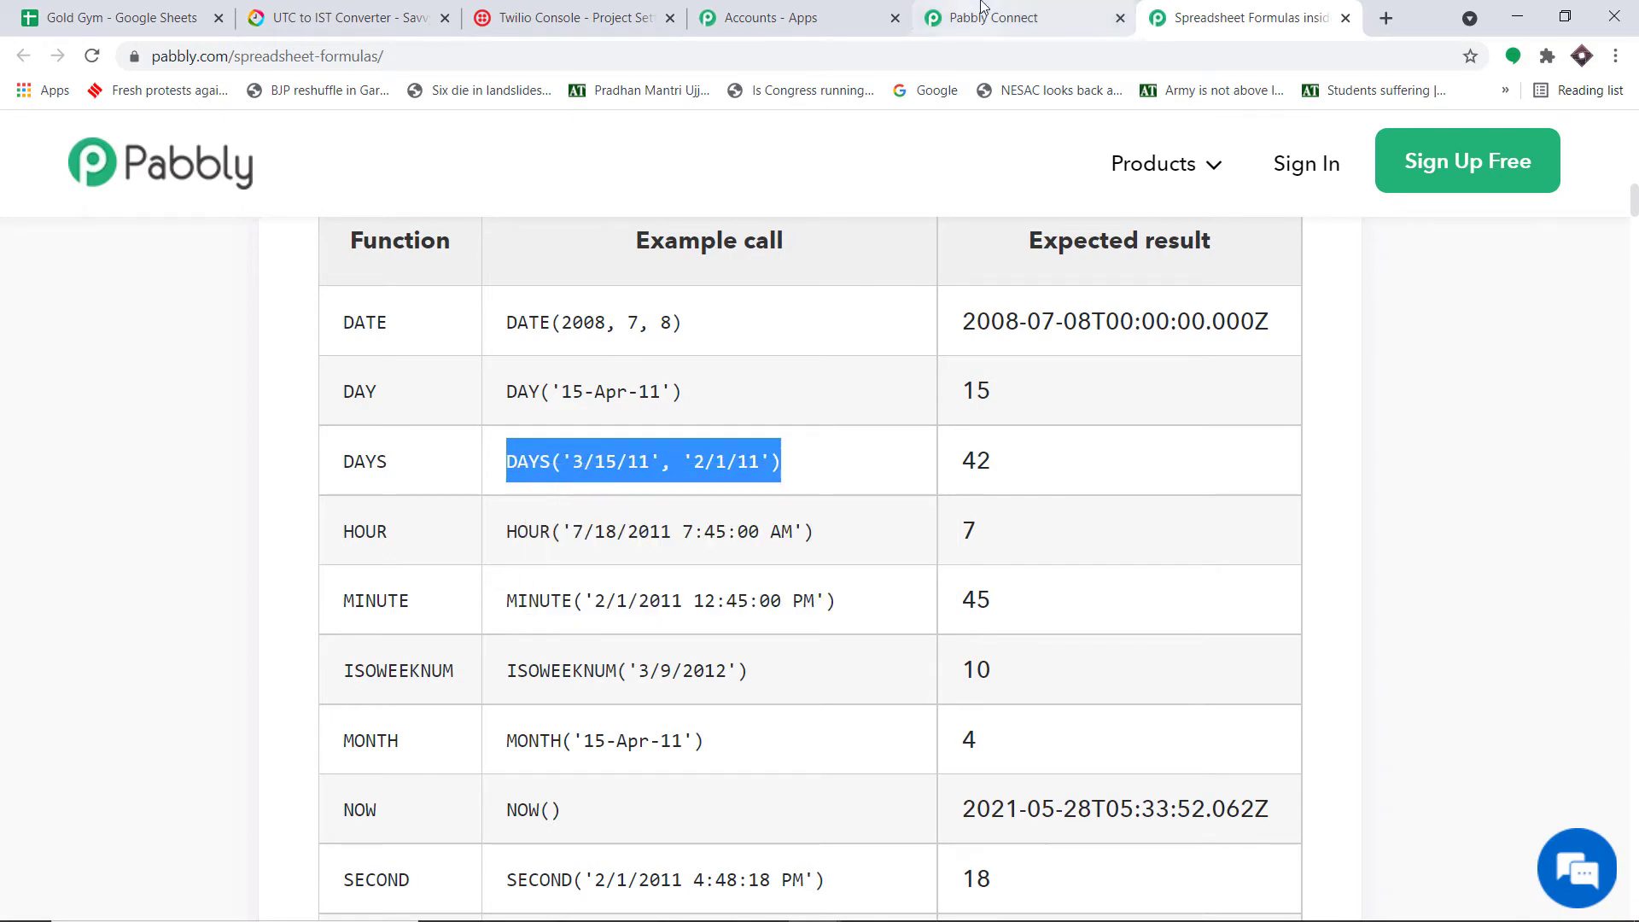
Step: Return to the Pabbly Connect workflow and paste the copied DAYS example into the Number Formatter's formula
click(992, 18)
click(508, 529)
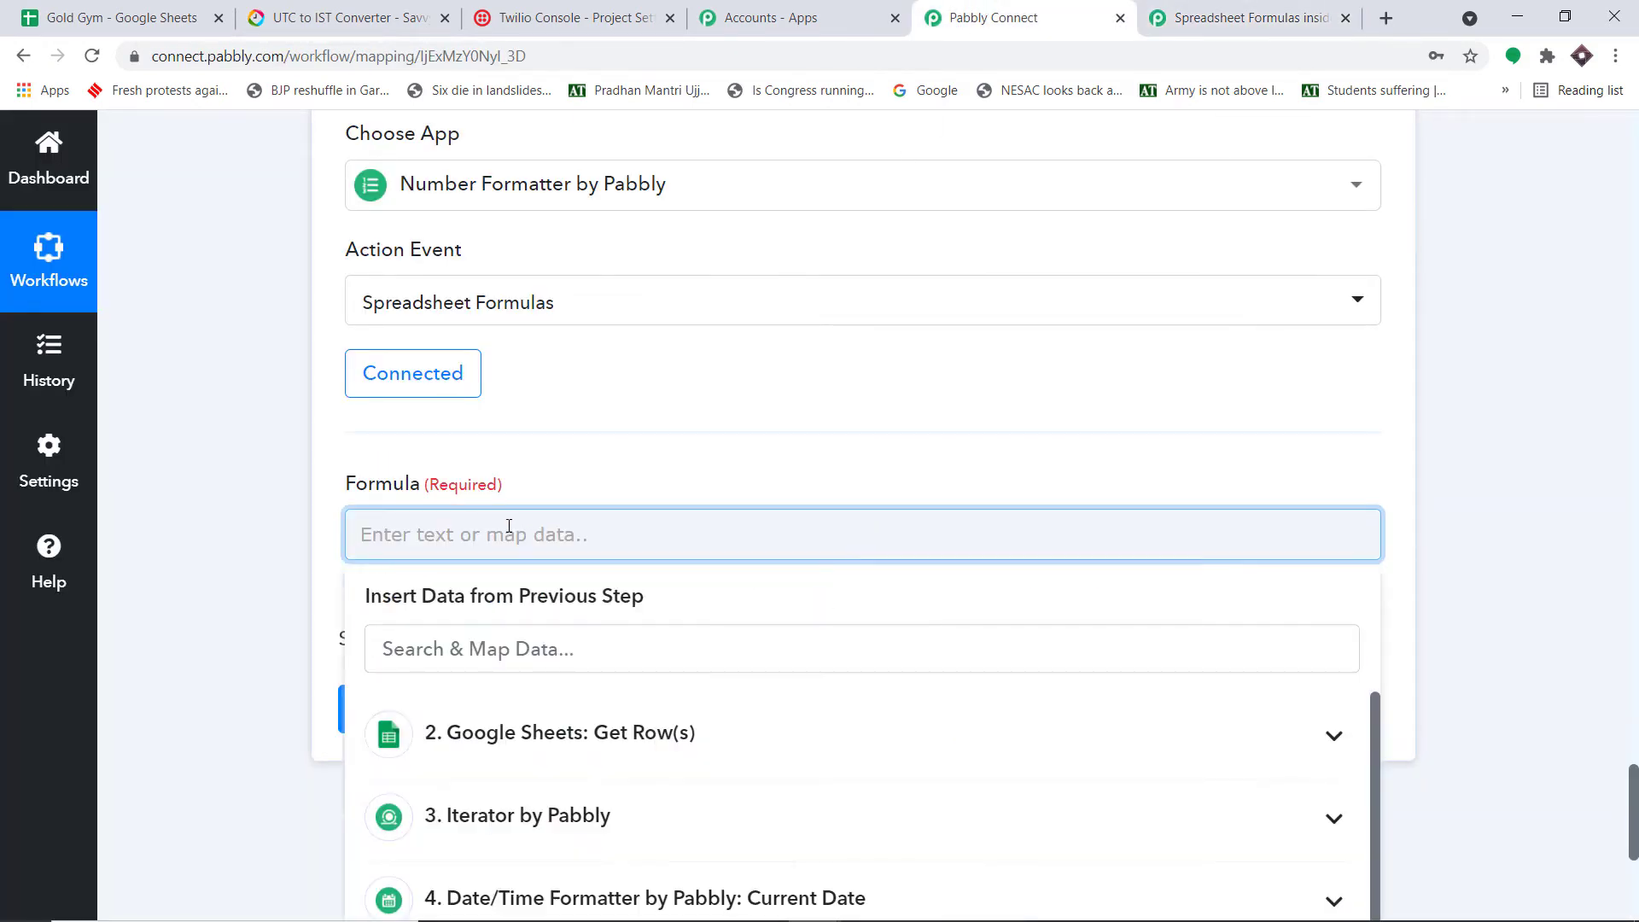
key(ctrl+v)
click(1547, 473)
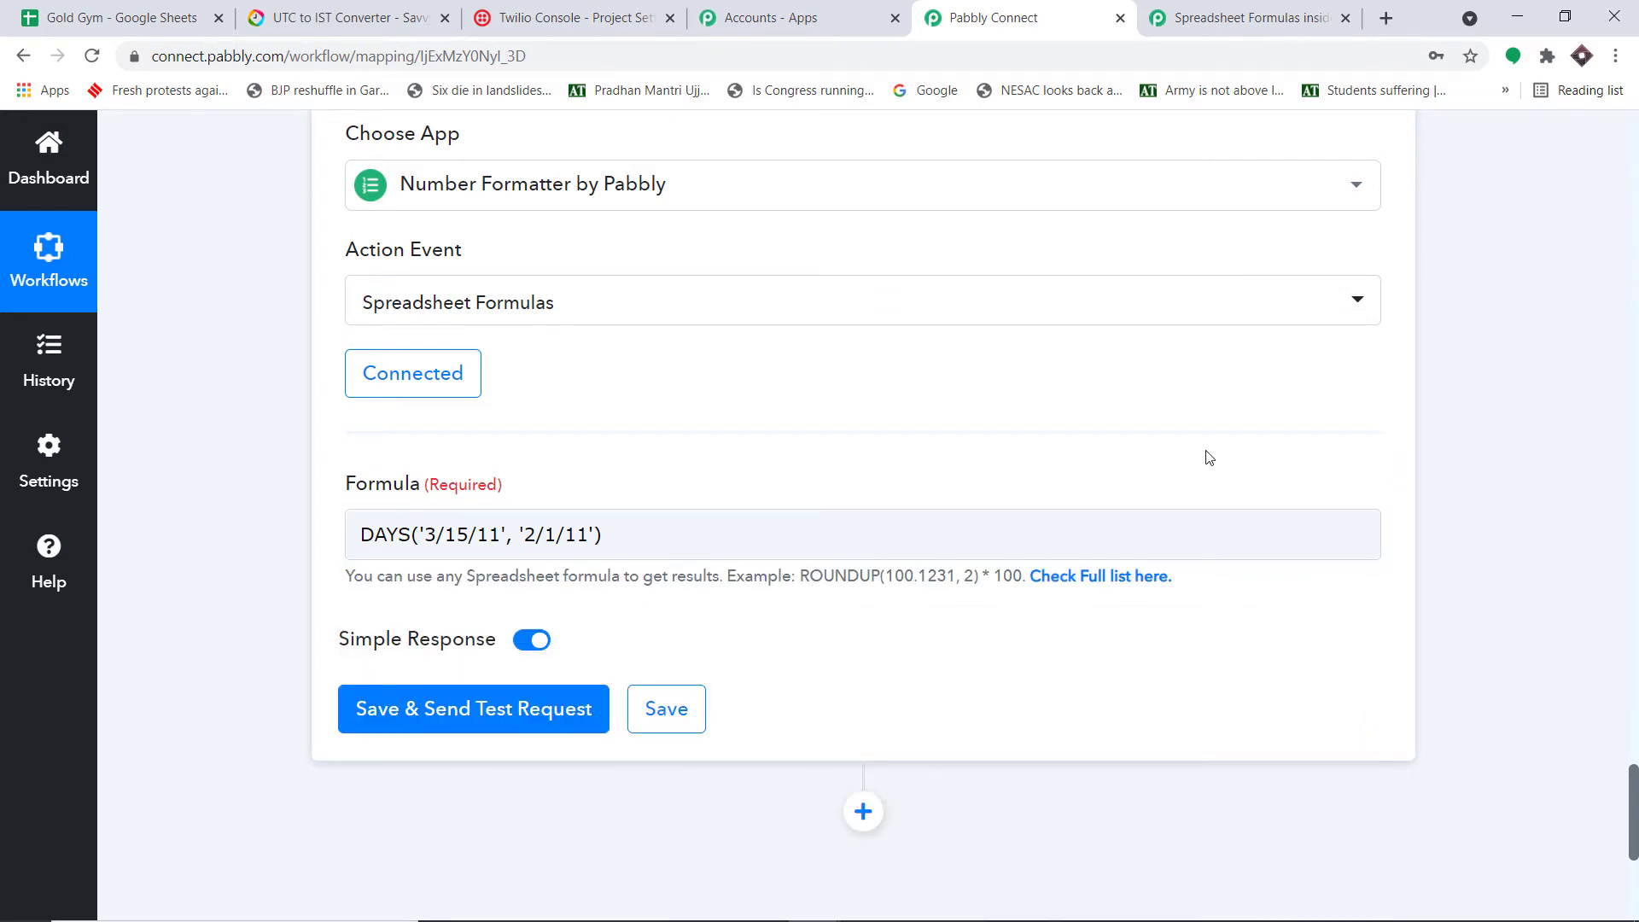
Step: Replace the first date in the DAYS formula with the Iterator's Date Of Expiry value
drag(501, 535, 423, 535)
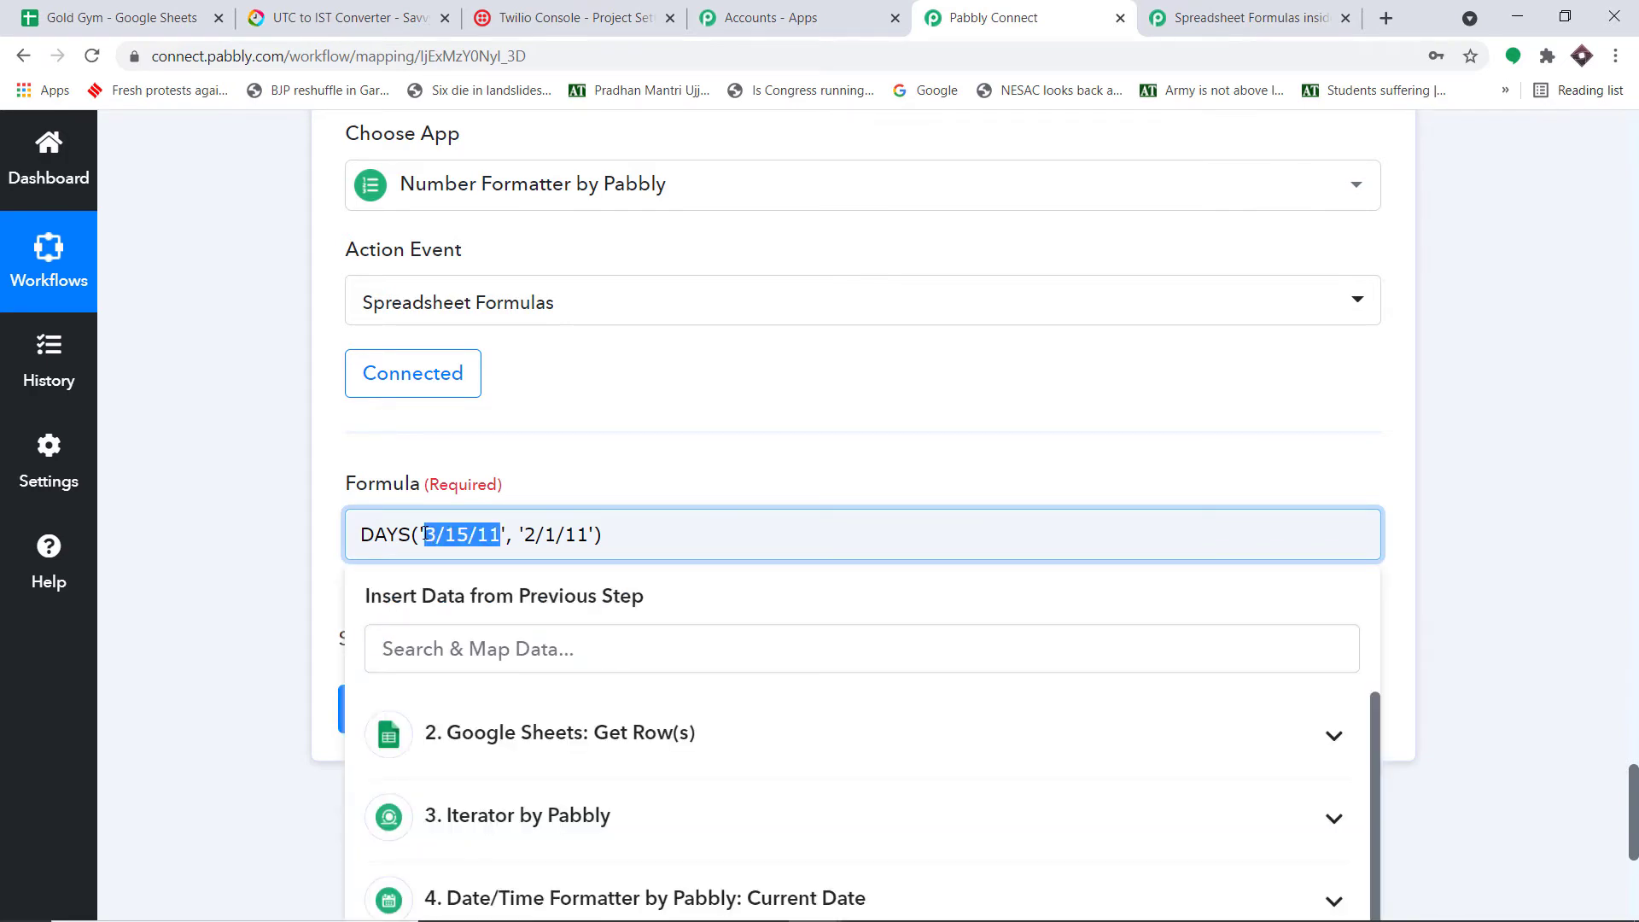
key(BackSpace)
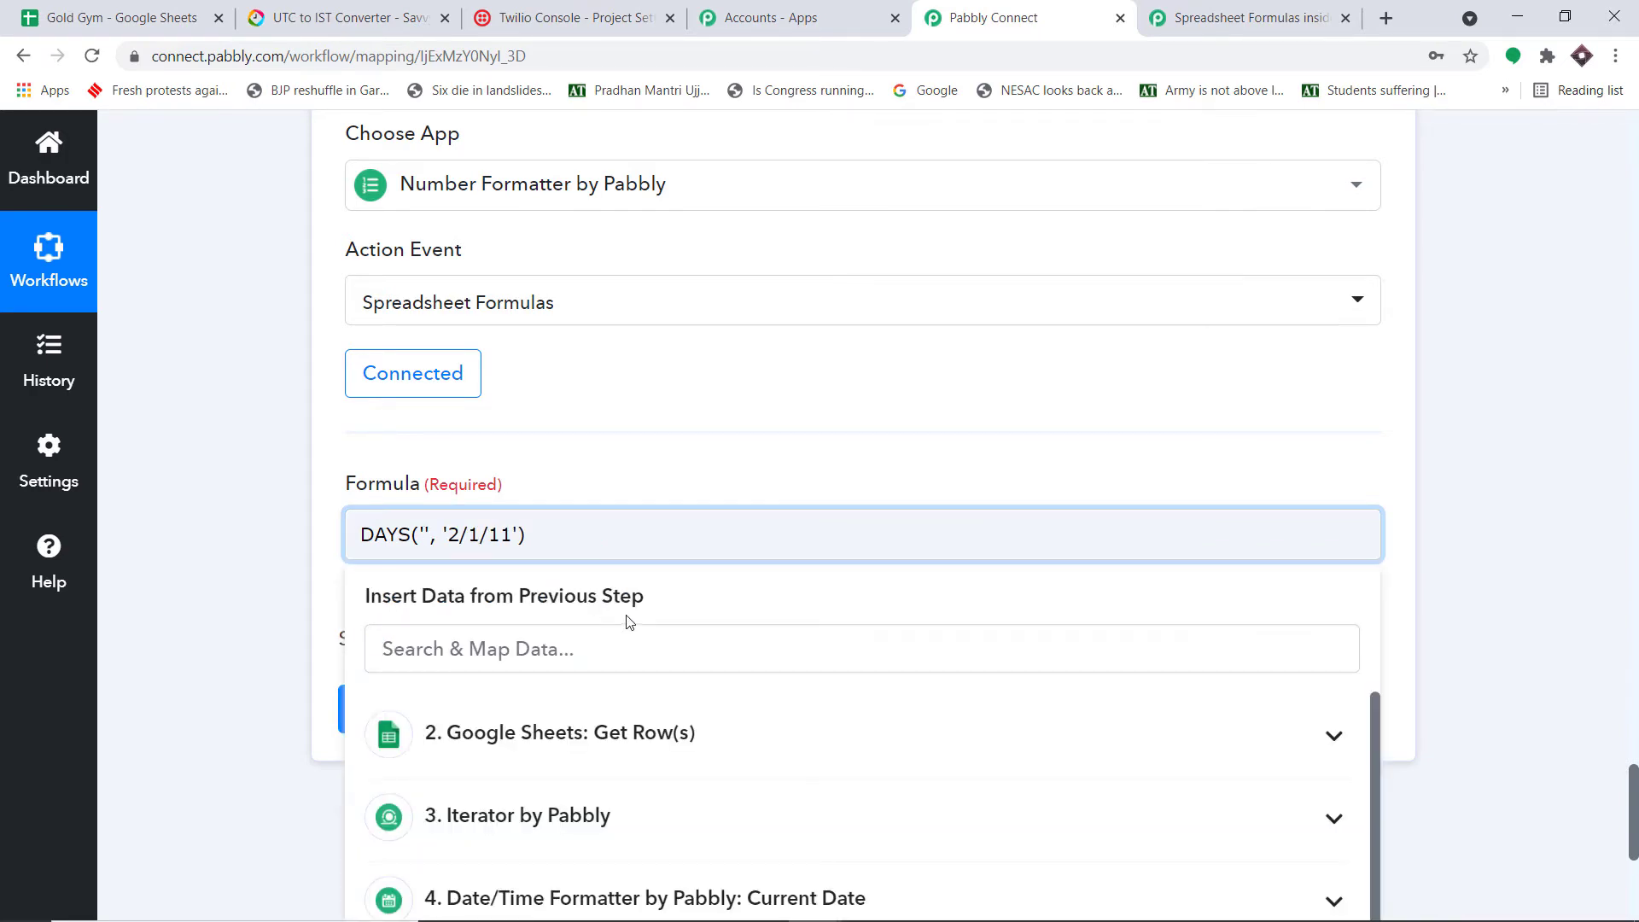
click(693, 717)
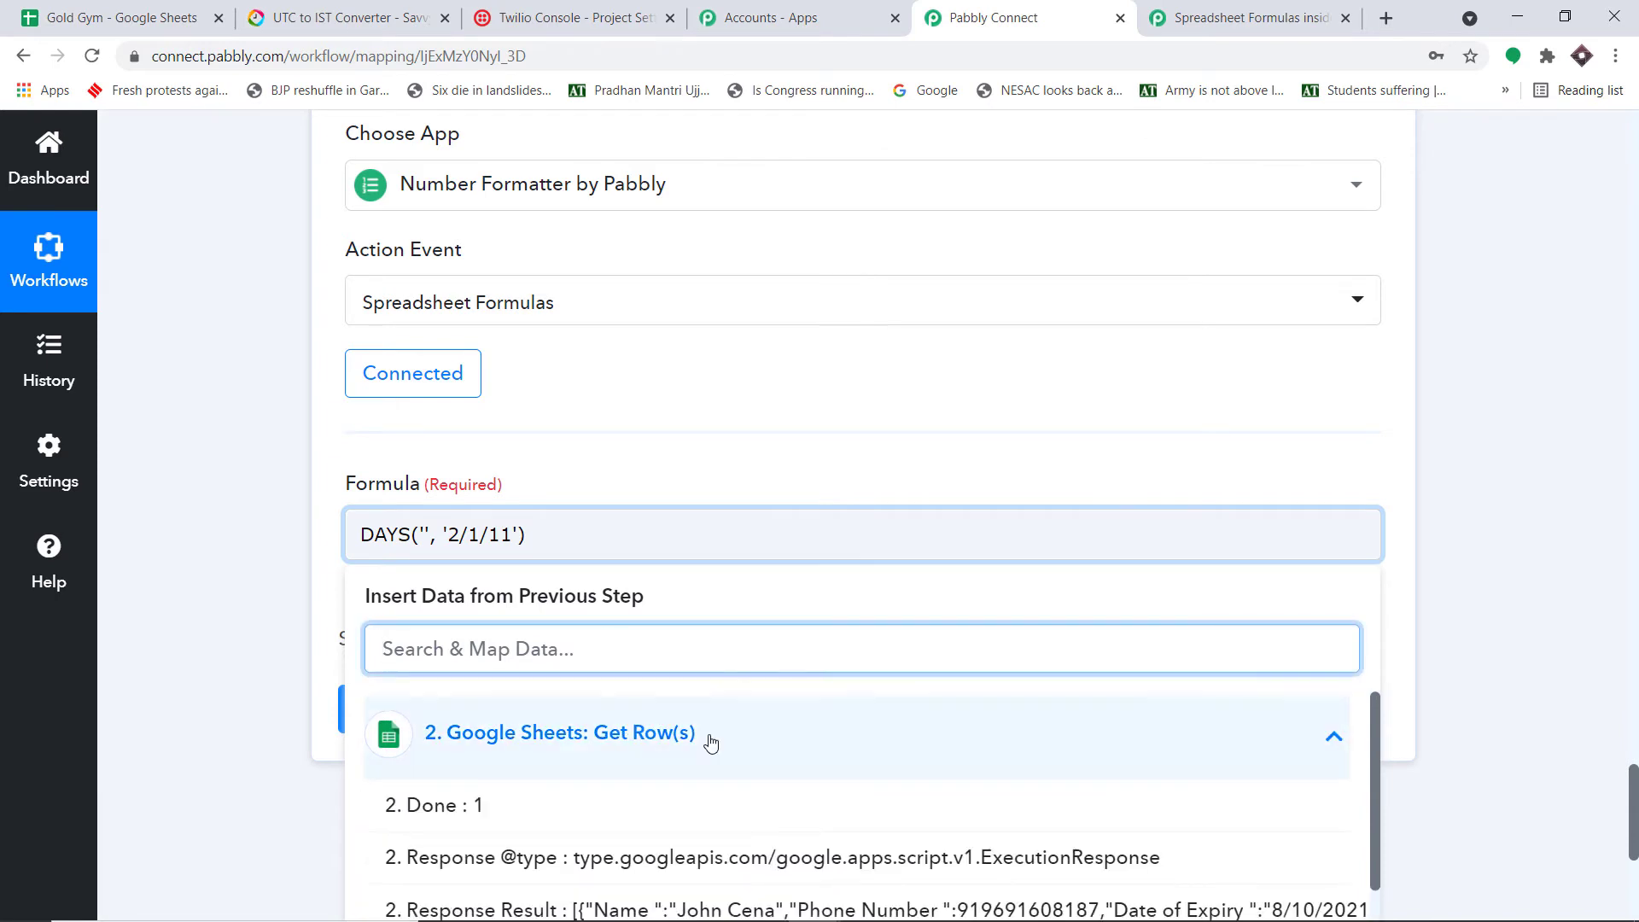
click(867, 730)
scroll(1632, 743, down, 2)
scroll(1633, 743, down, 1)
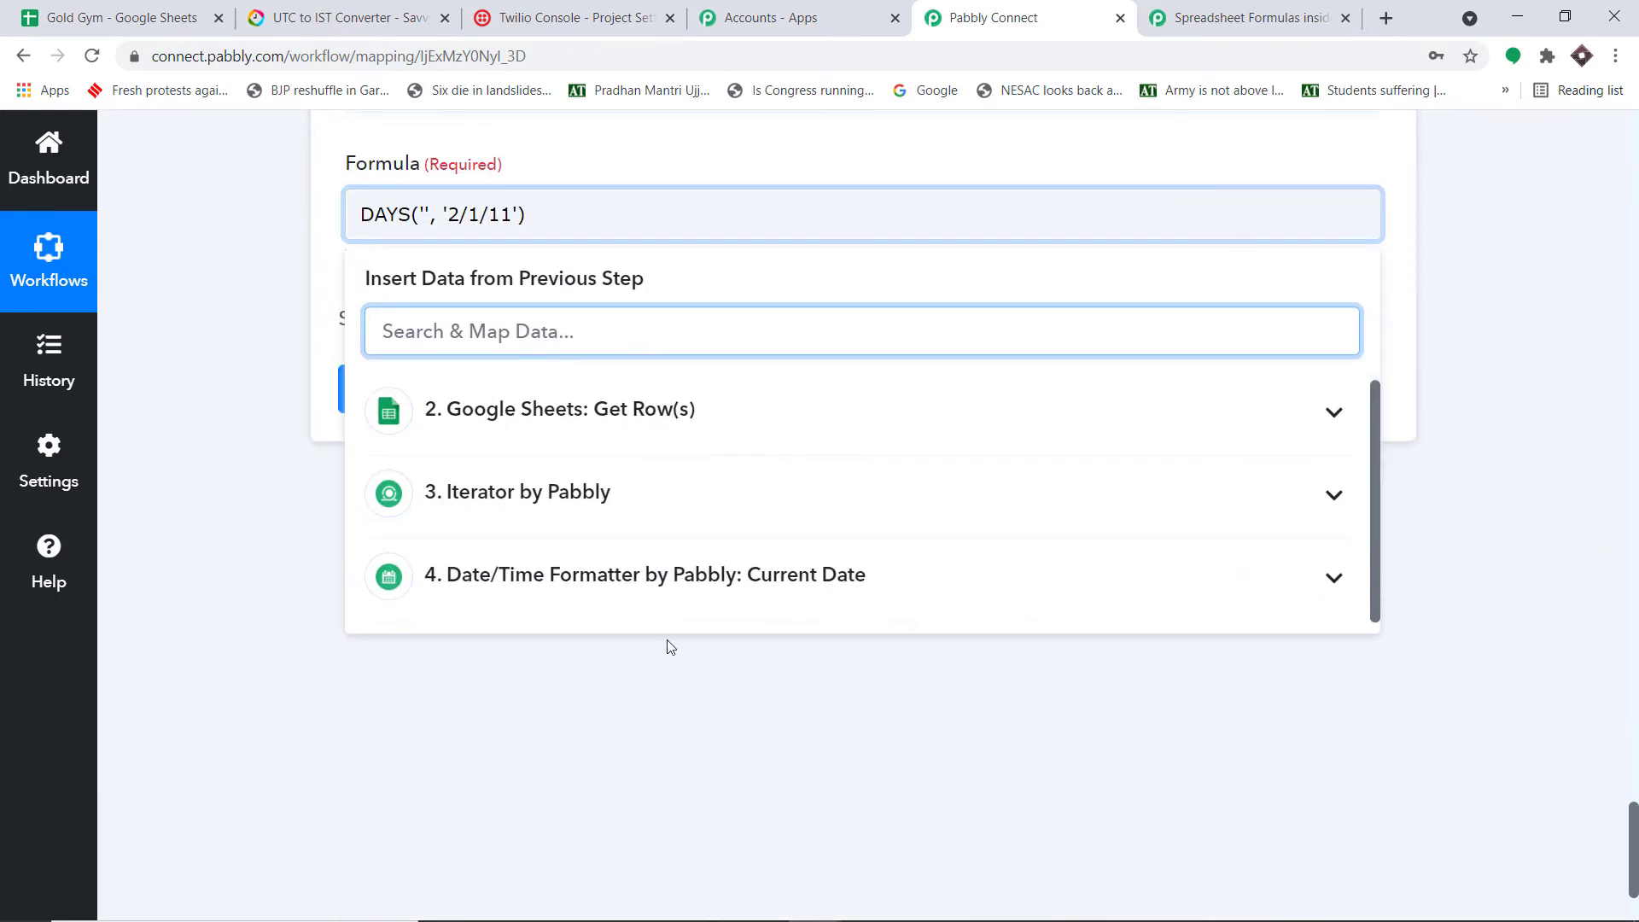
click(648, 575)
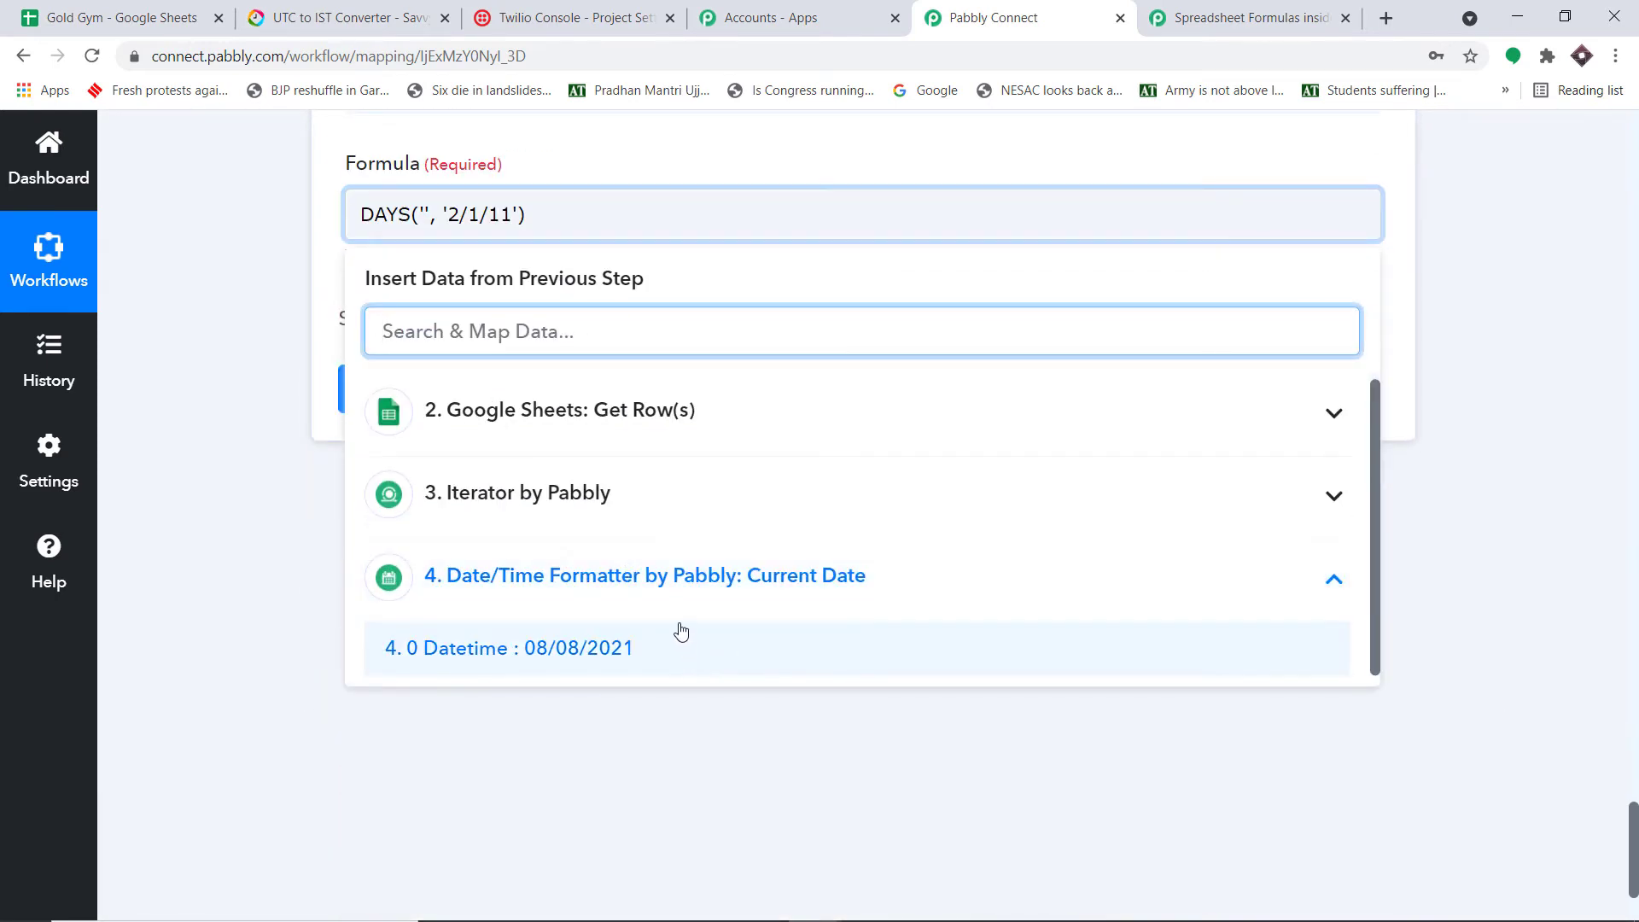
click(625, 493)
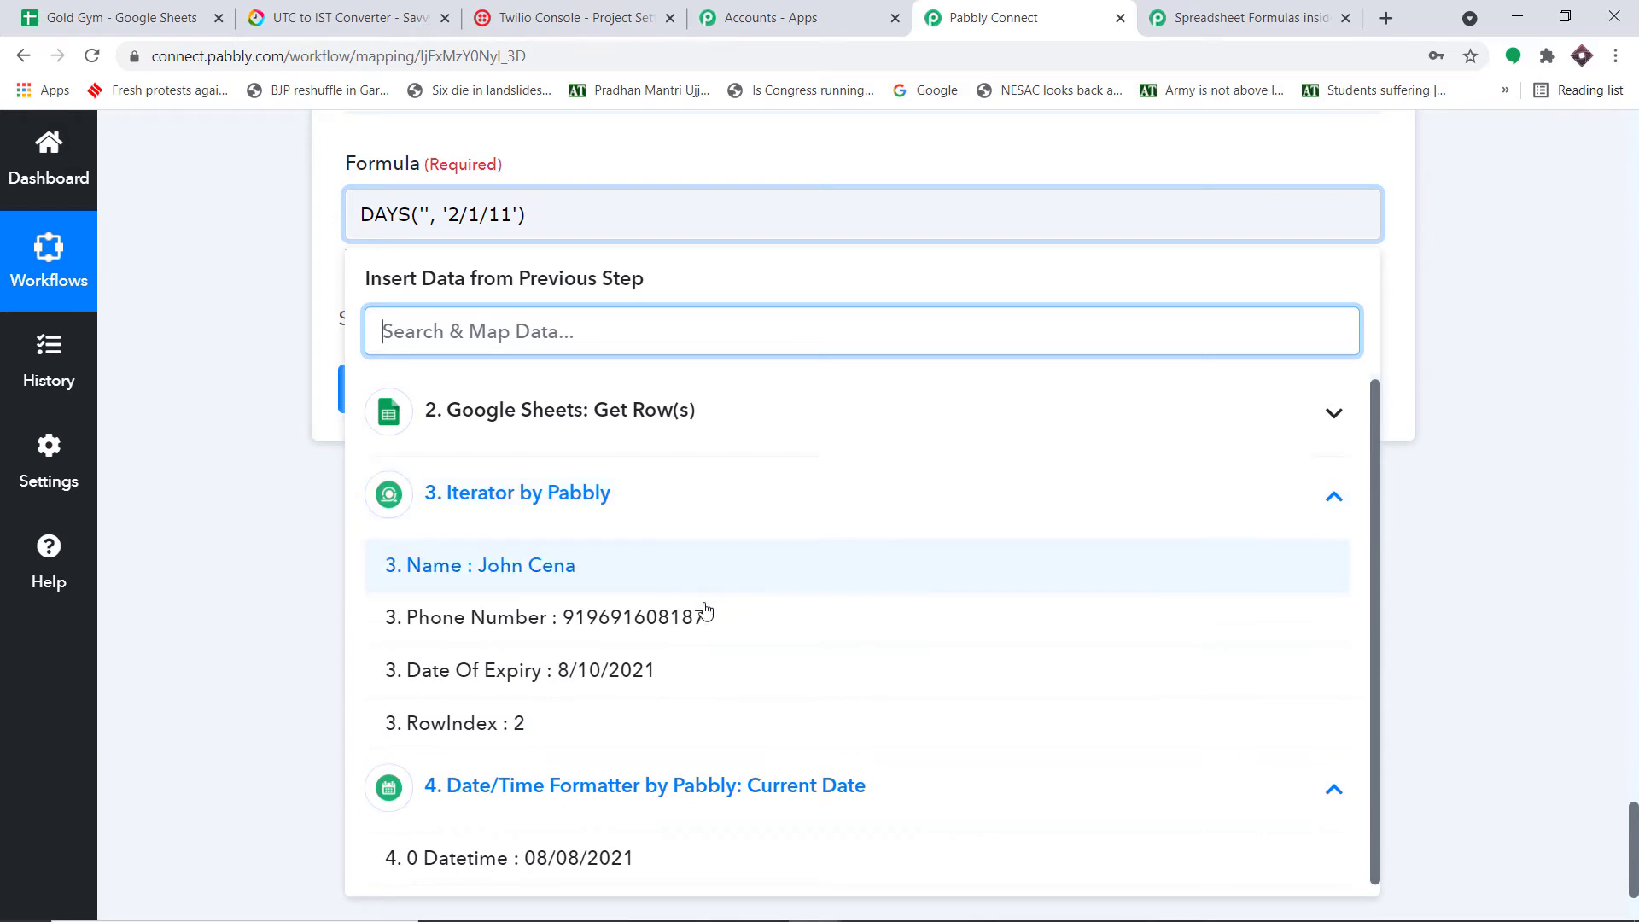
click(640, 673)
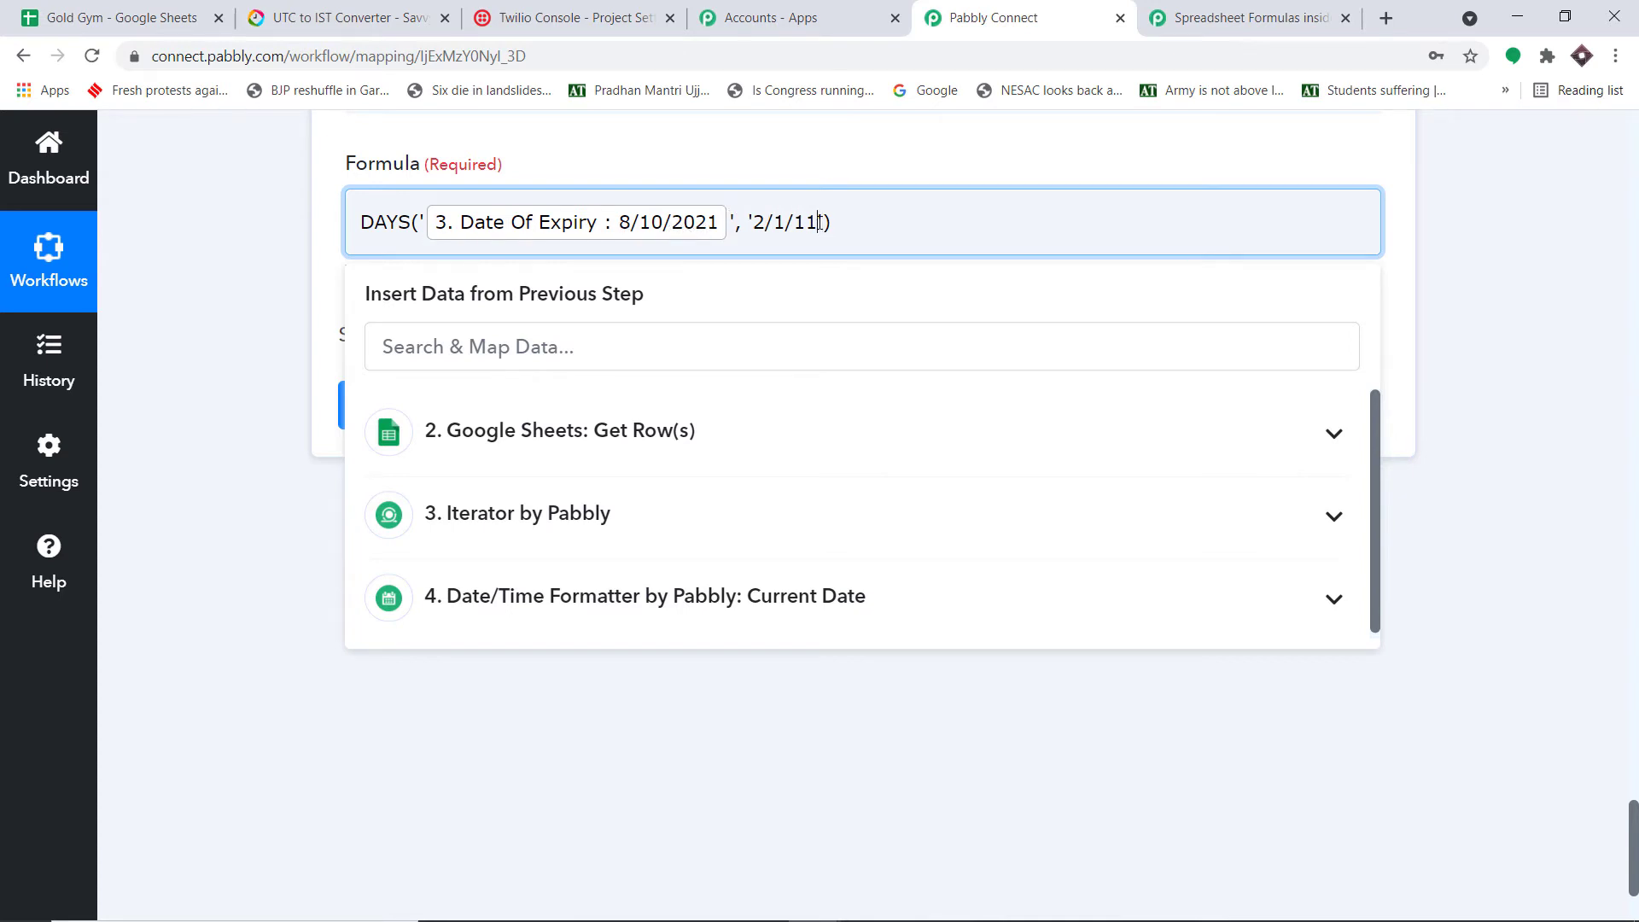
Step: Replace the second date in the DAYS formula with the Datetime value from the Current Date step
key(BackSpace)
key(BackSpace)
key(BackSpace)
key(BackSpace)
key(BackSpace)
key(BackSpace)
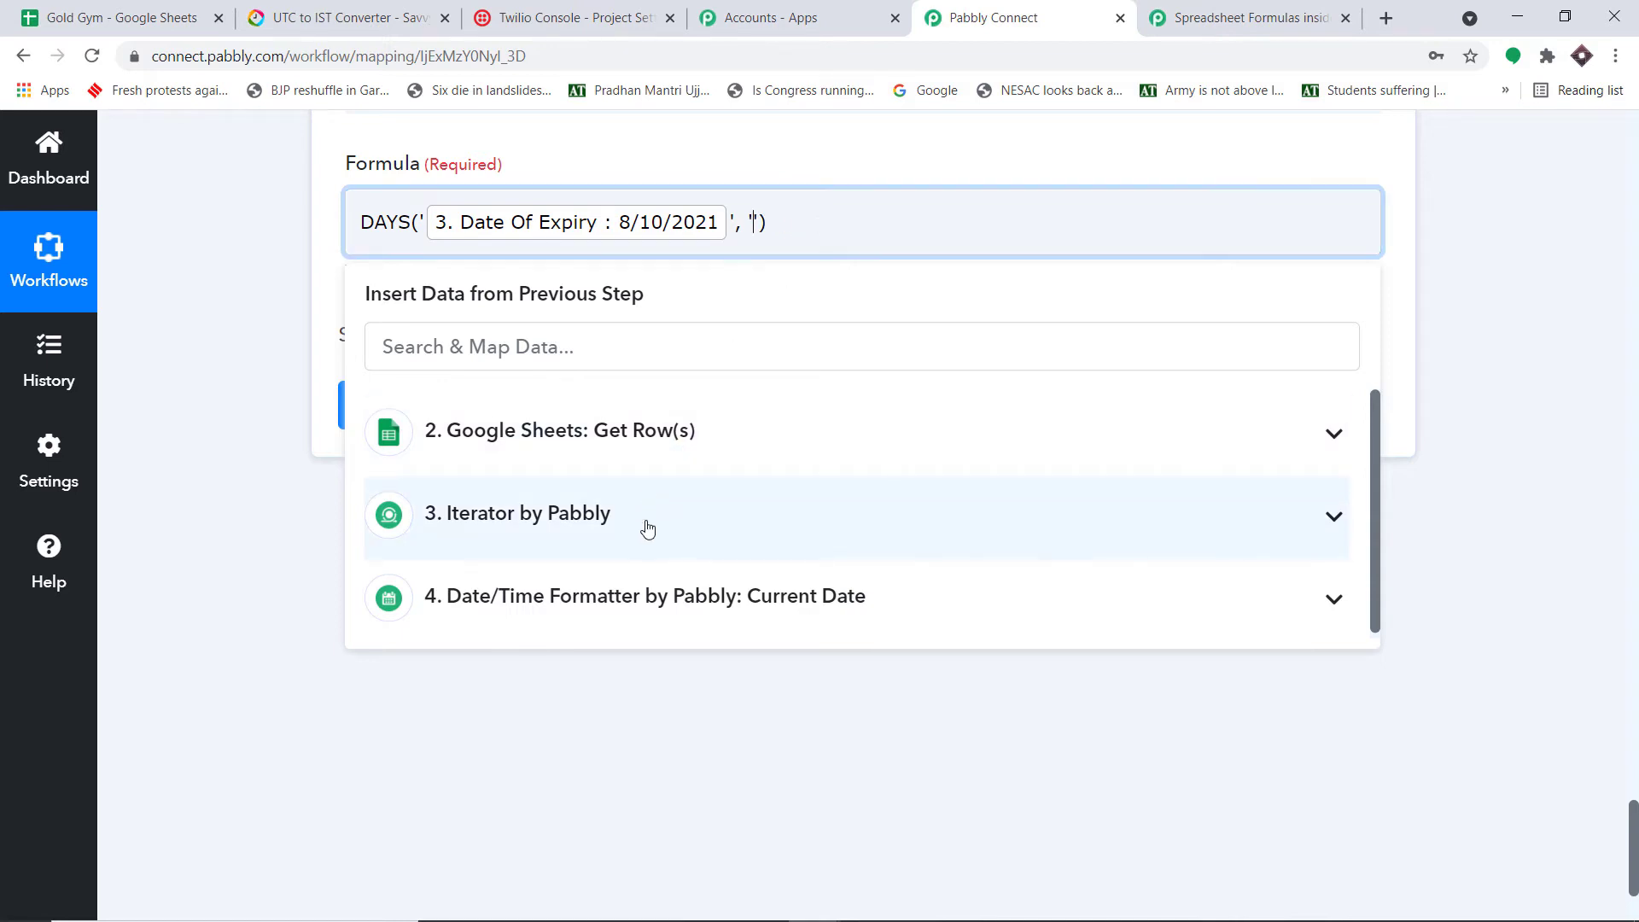
click(642, 595)
click(667, 678)
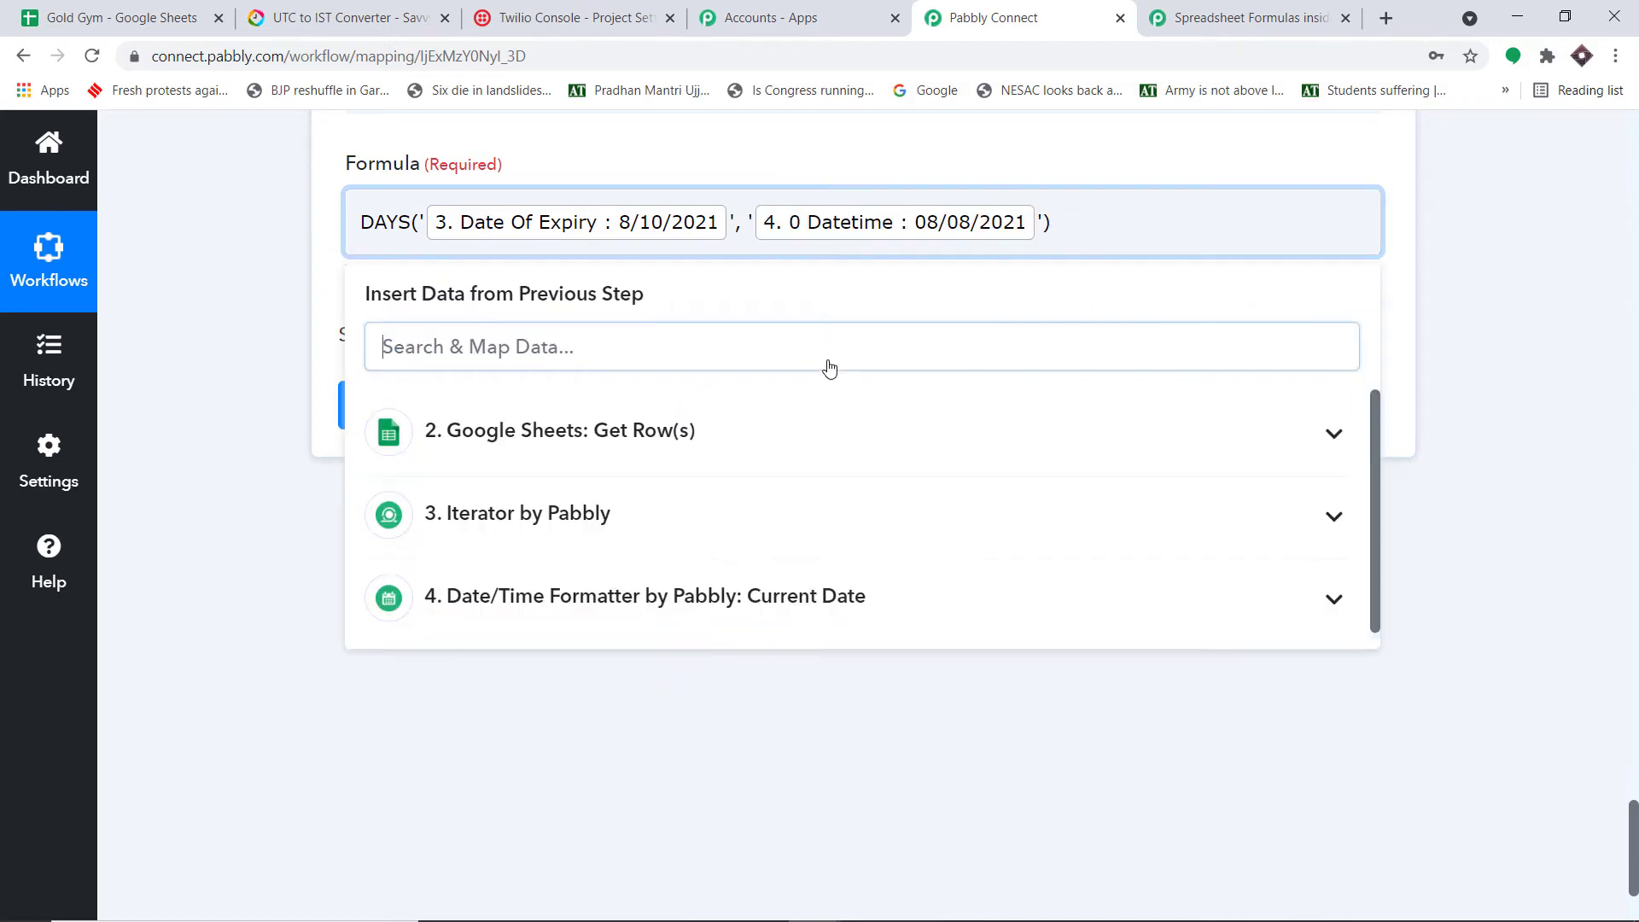
click(896, 161)
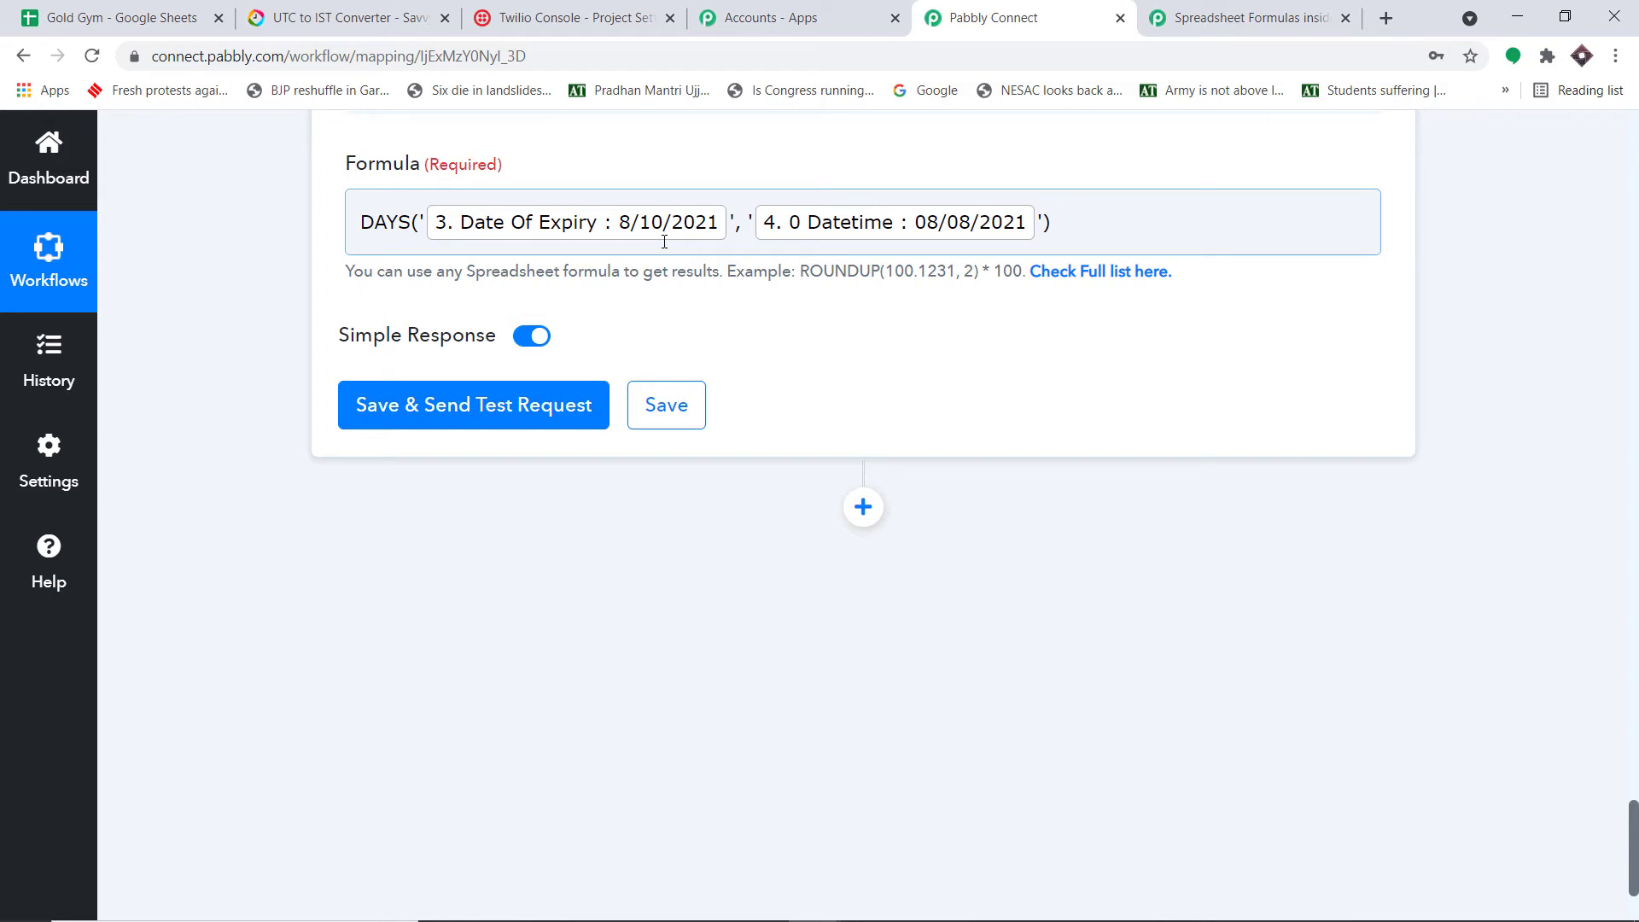
Step: Save the spreadsheet formula action, send a test request and check the Result value in the response
click(441, 409)
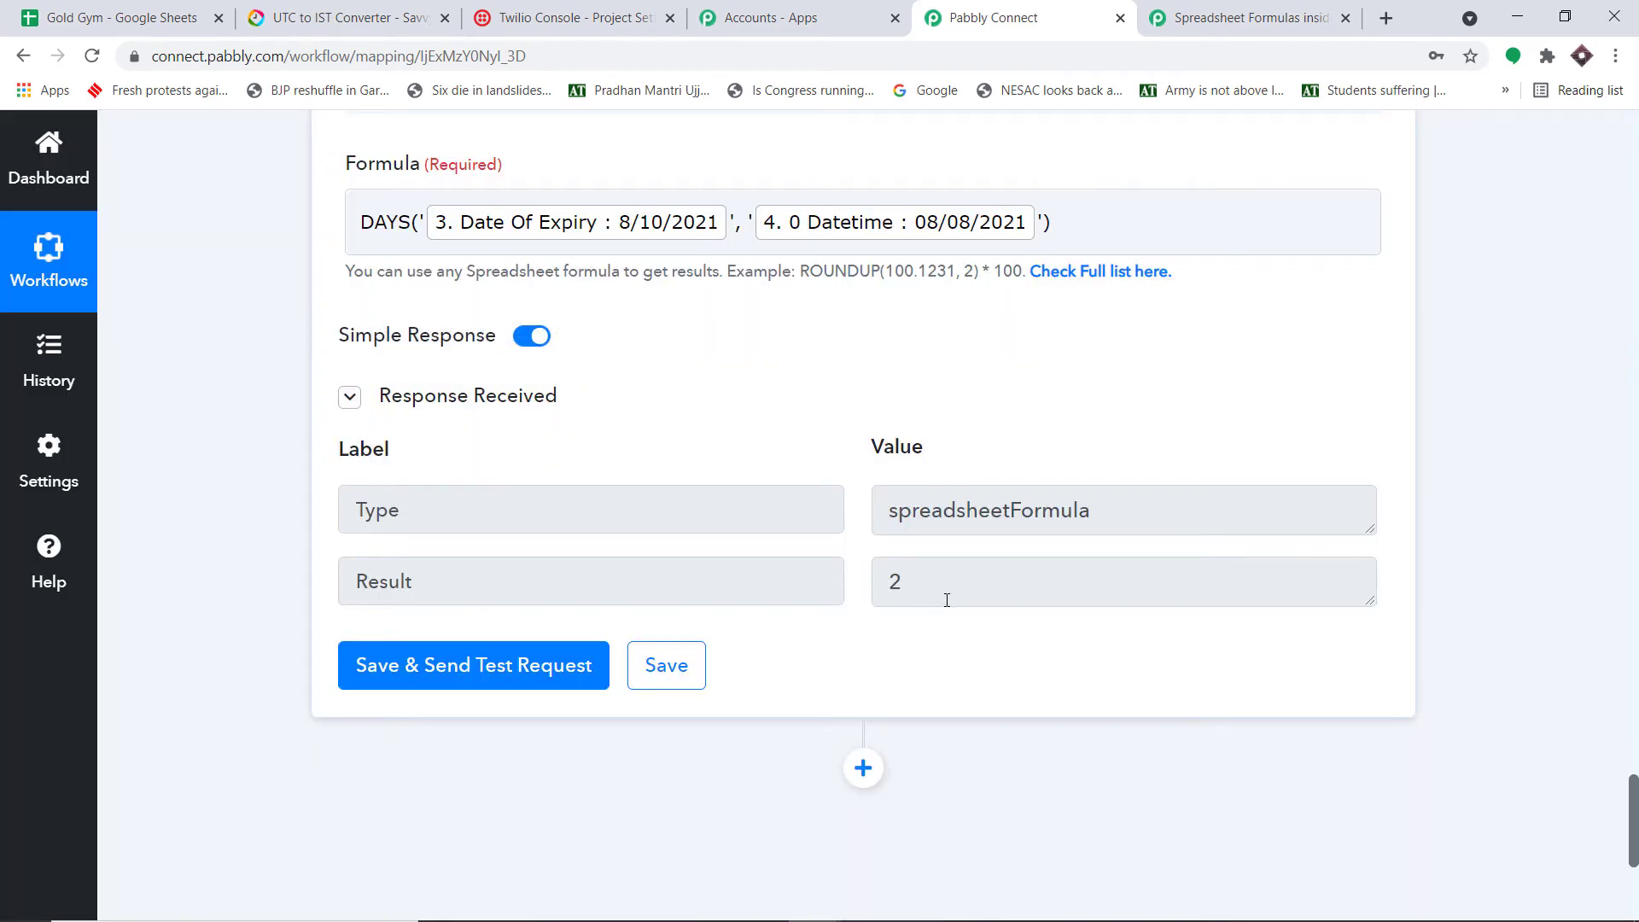
click(947, 600)
scroll(925, 435, down, 3)
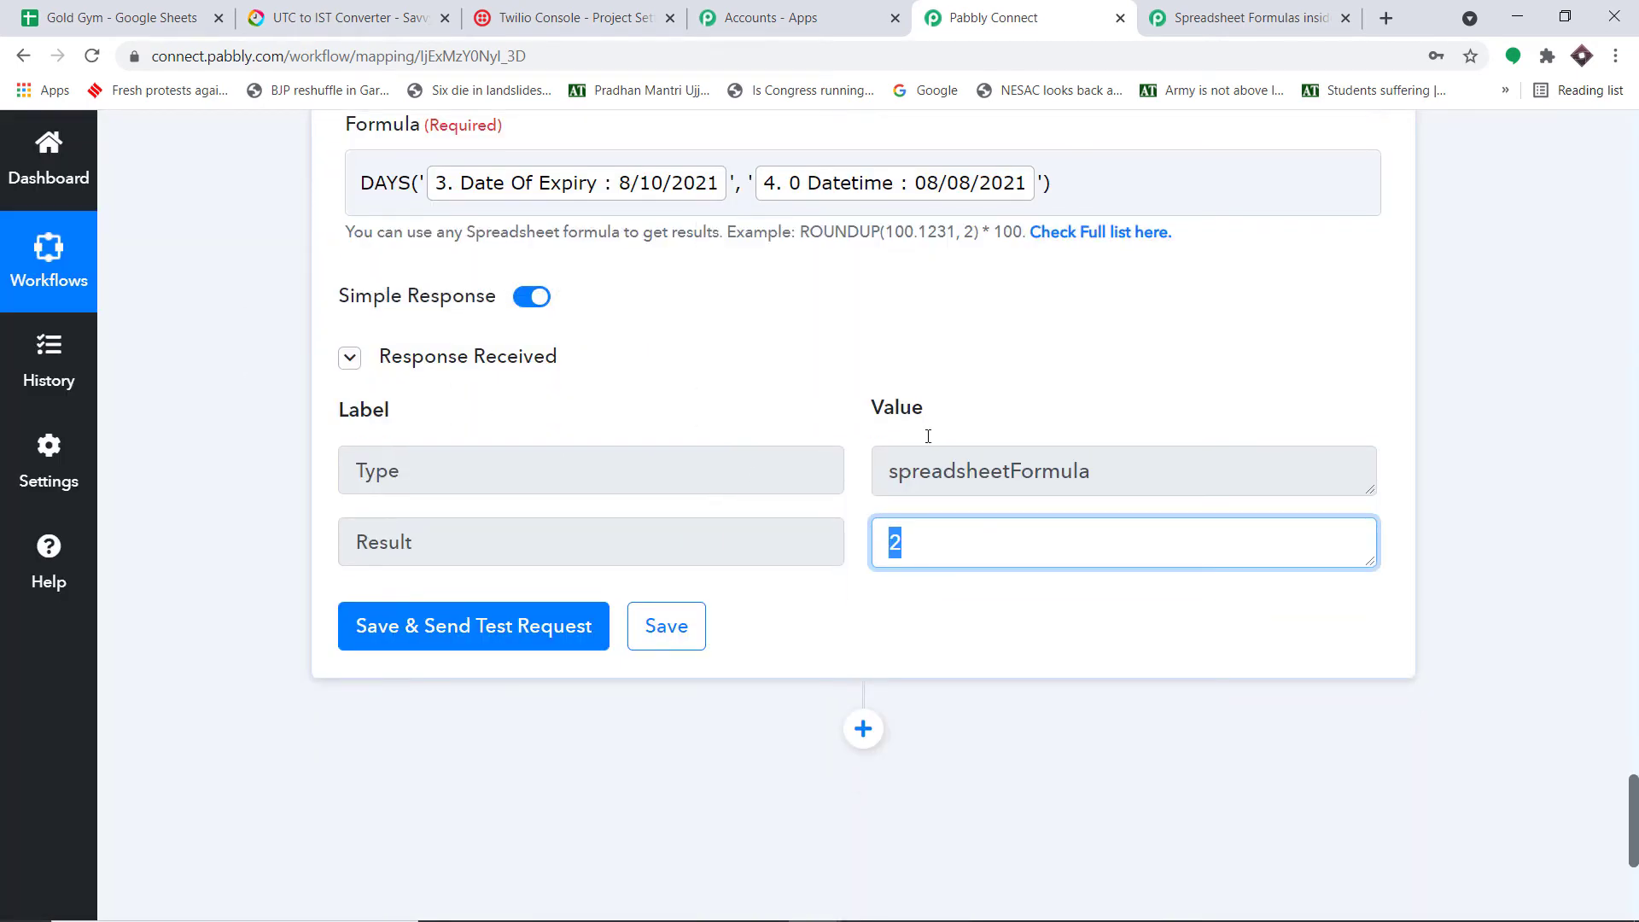
Step: Add a Filter by Pabbly action after the Number Formatter
click(868, 559)
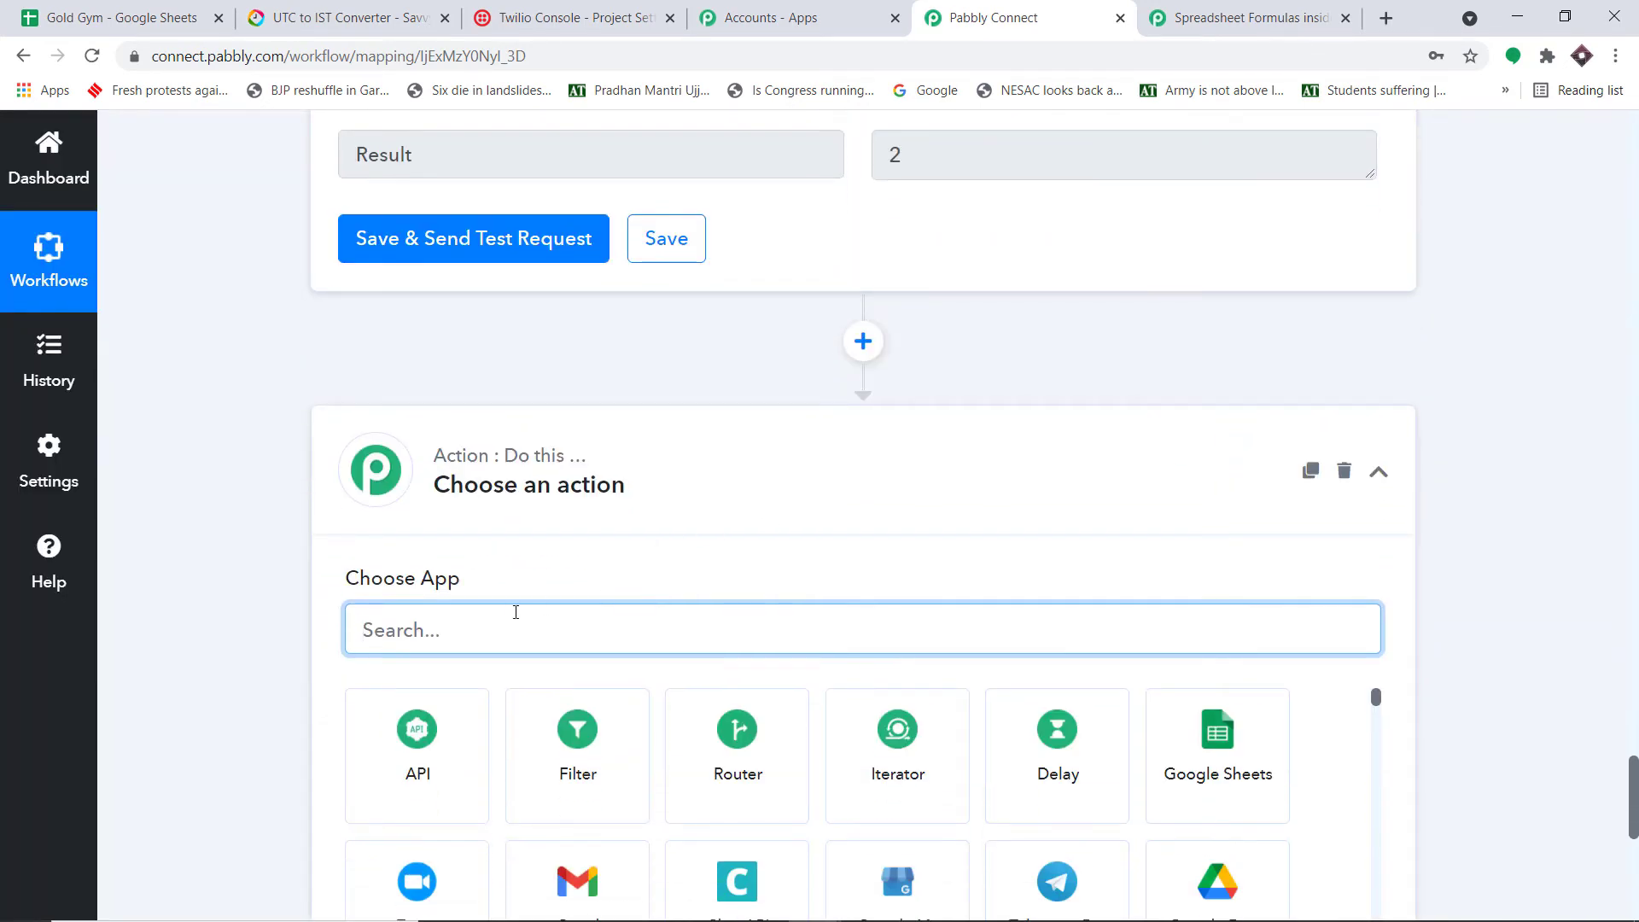
text(filt)
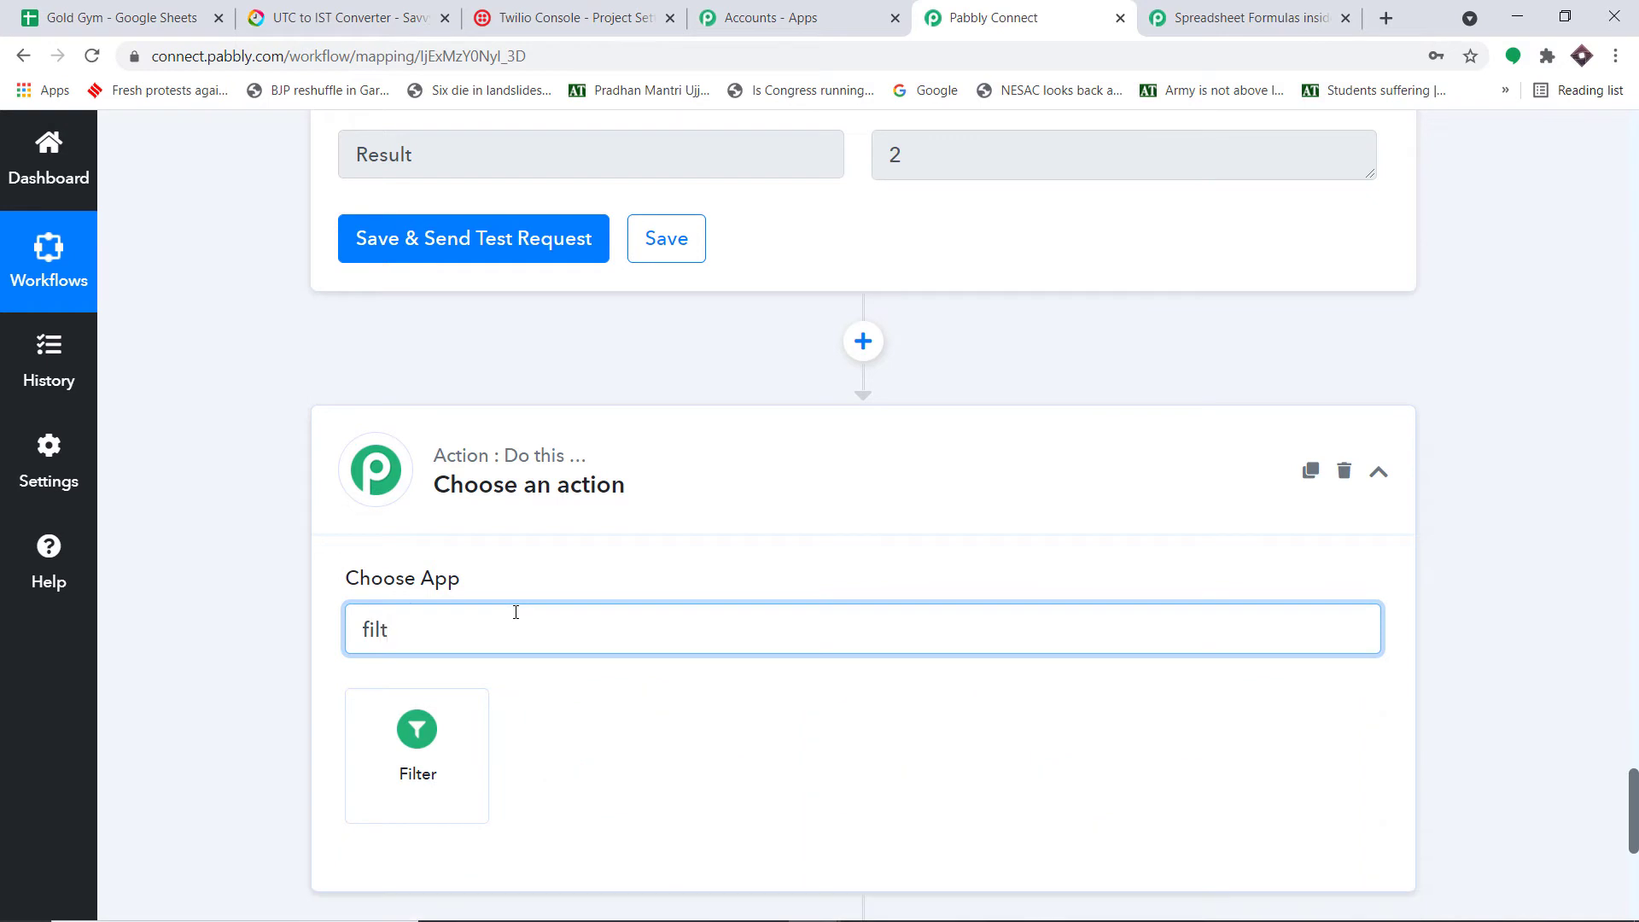
click(438, 757)
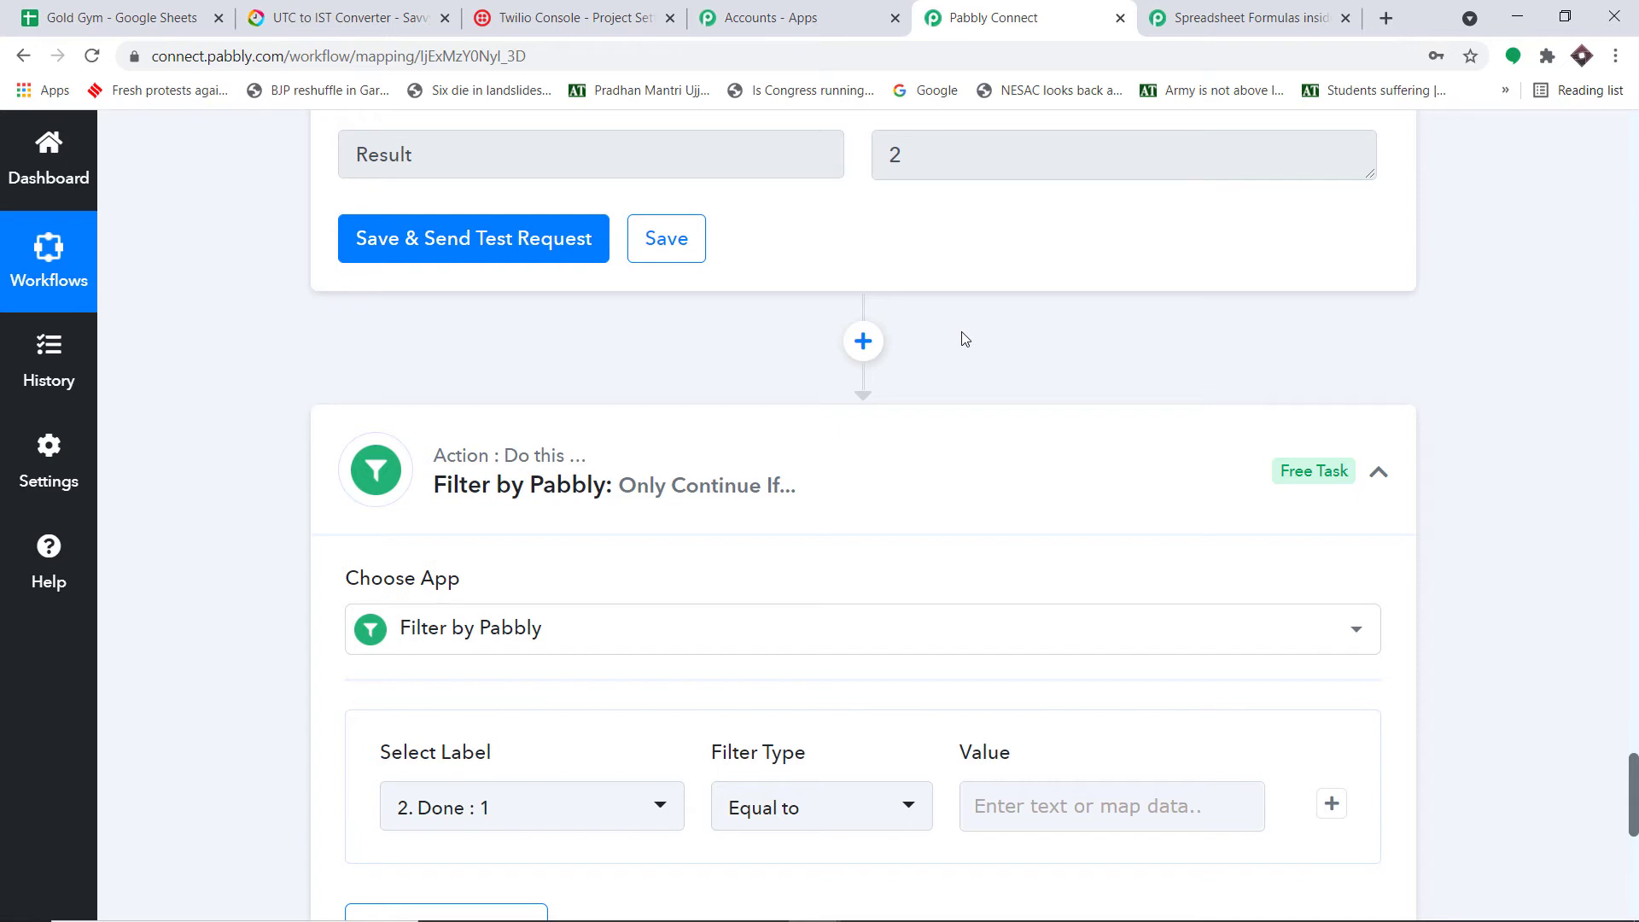
Step: Set the filter condition's label to the Result value from the Number Formatter step
scroll(964, 339, down, 2)
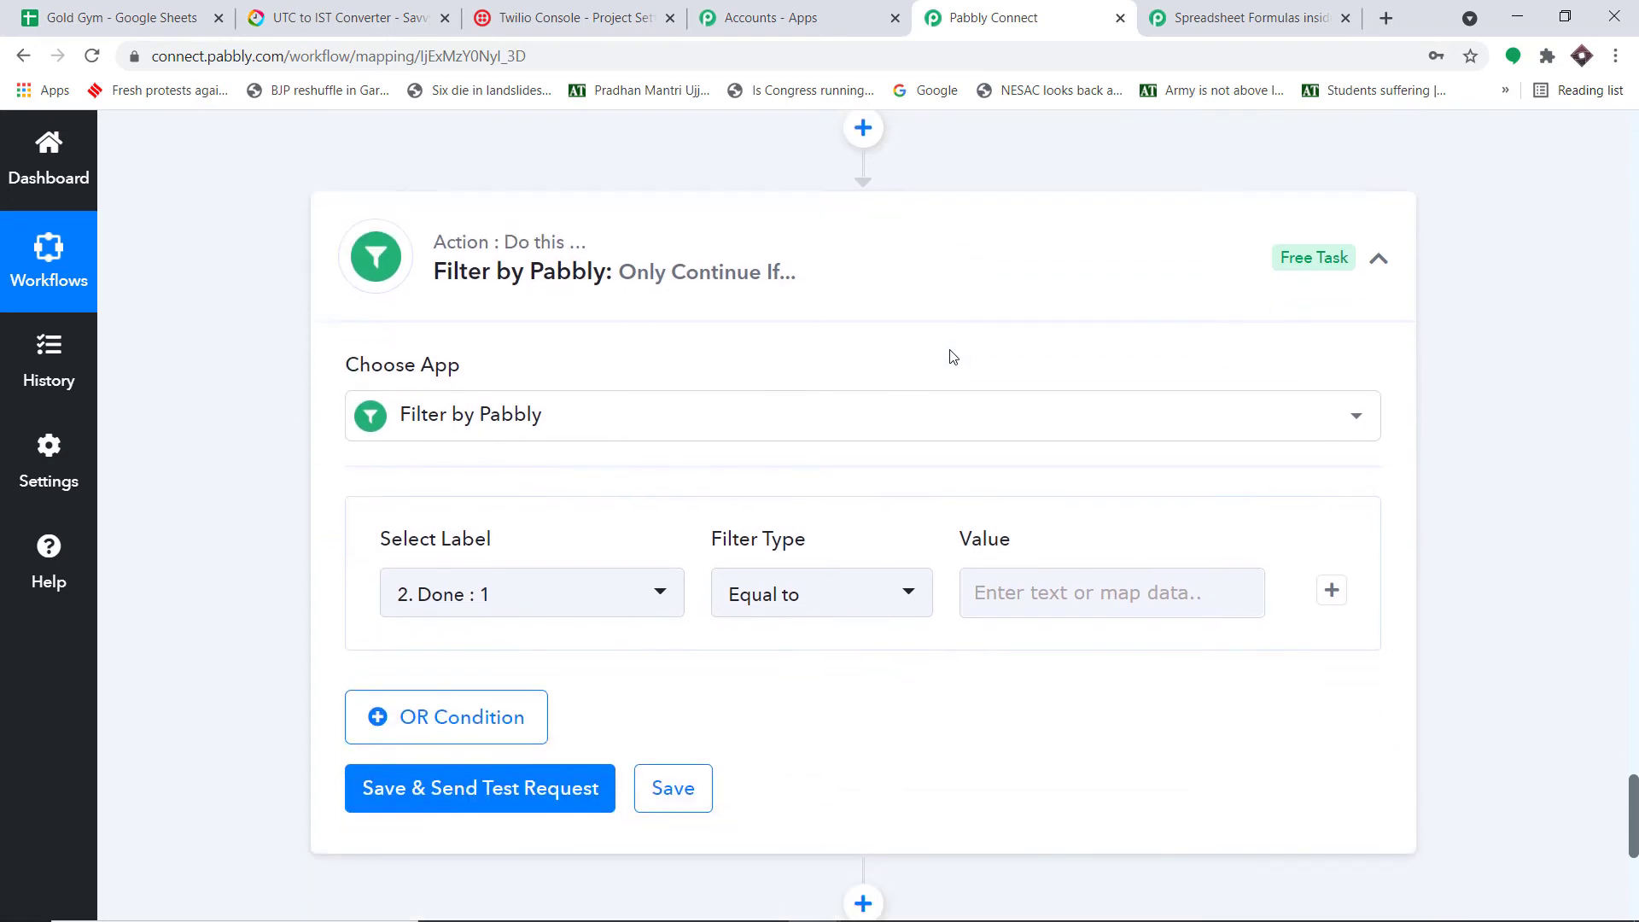
click(595, 595)
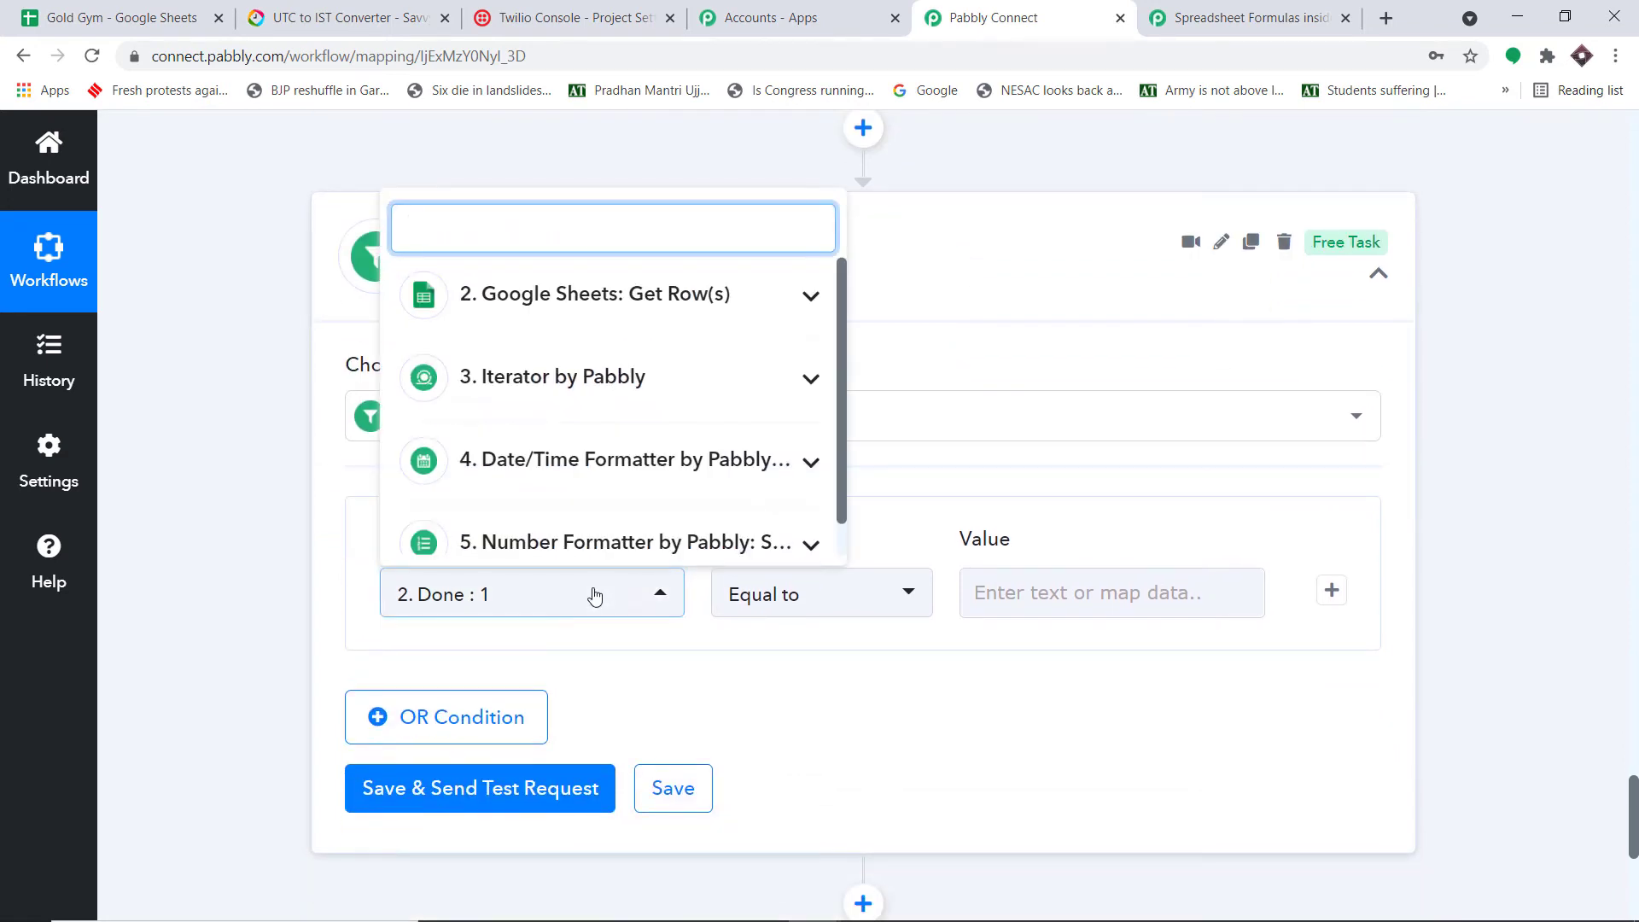
scroll(695, 486, down, 1)
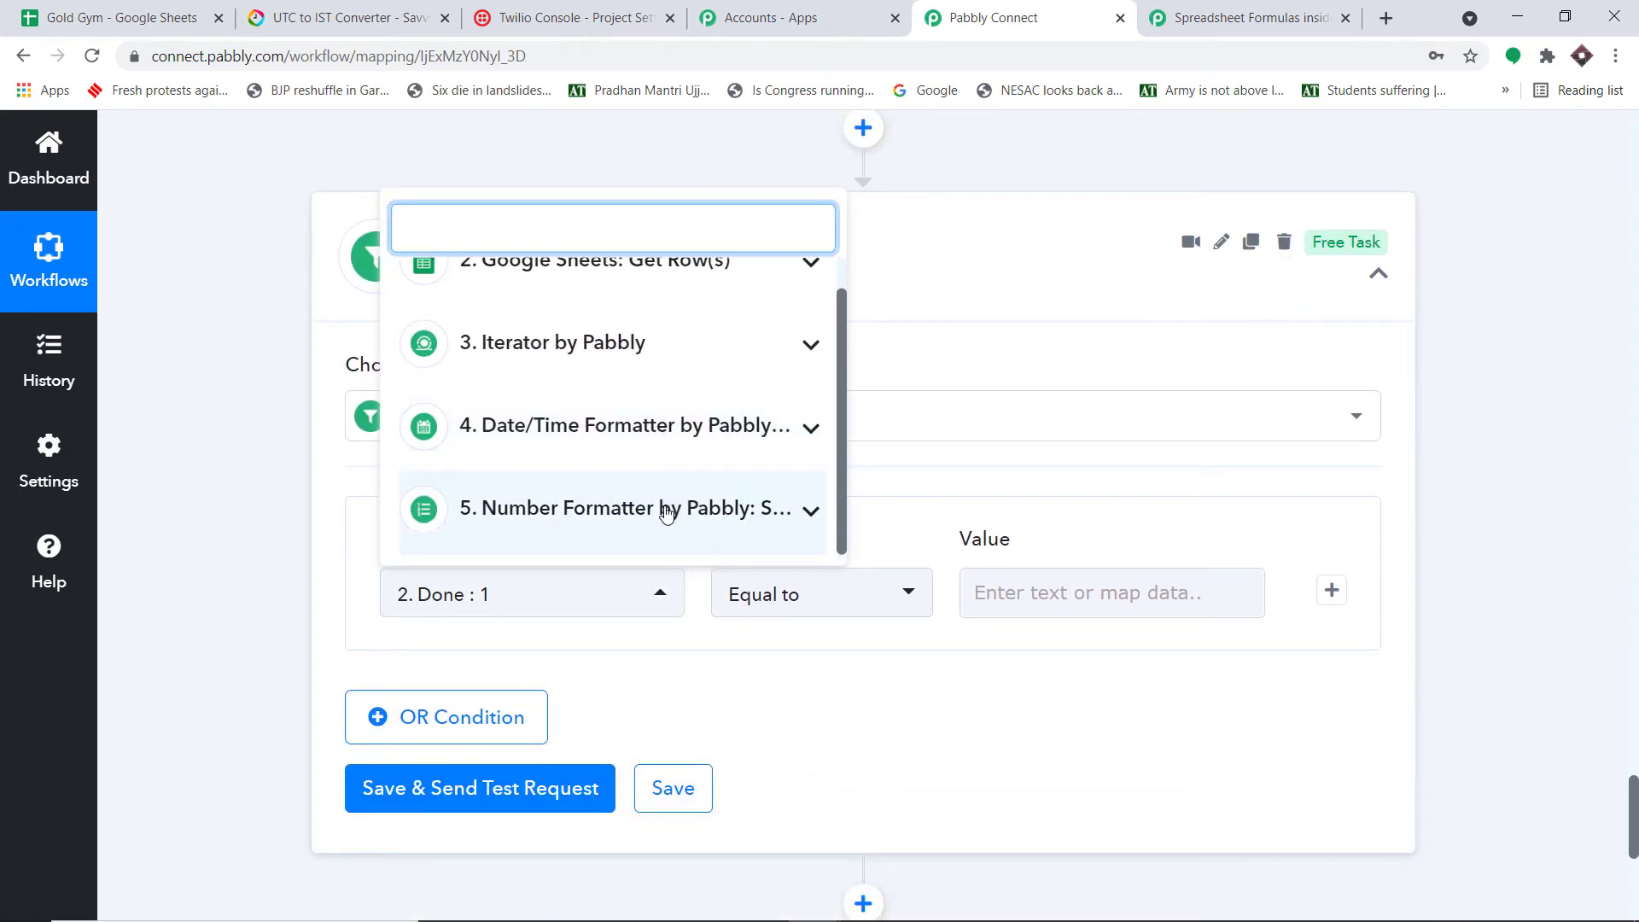
click(666, 512)
scroll(683, 504, down, 2)
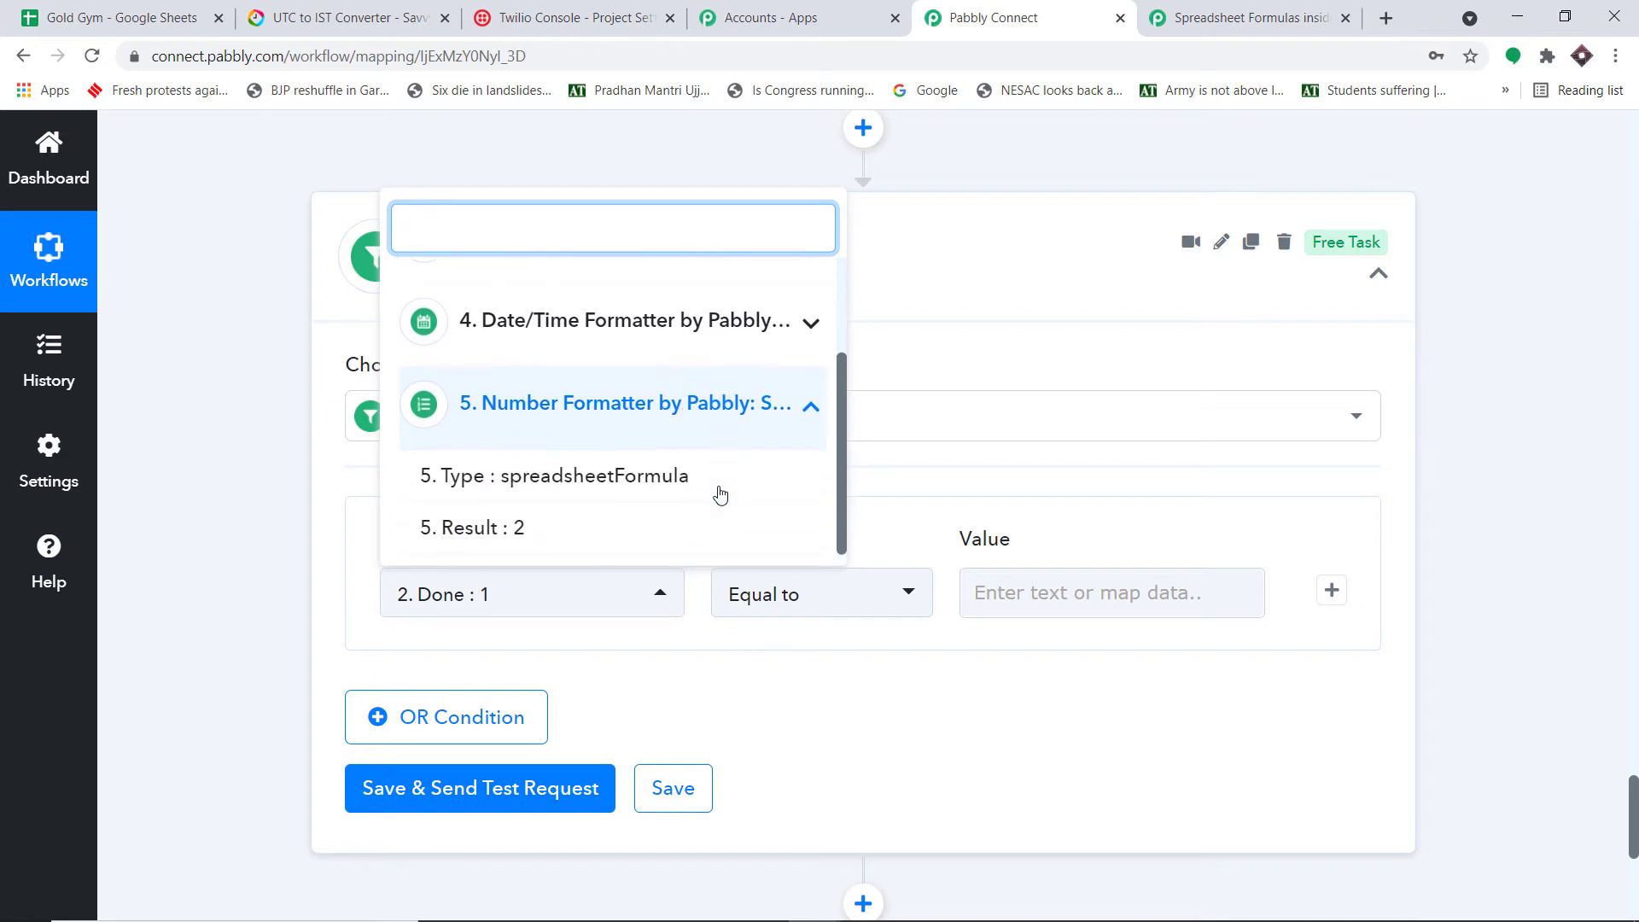
click(613, 528)
Step: Set the condition's filter type to Less than with a value of 3
click(792, 602)
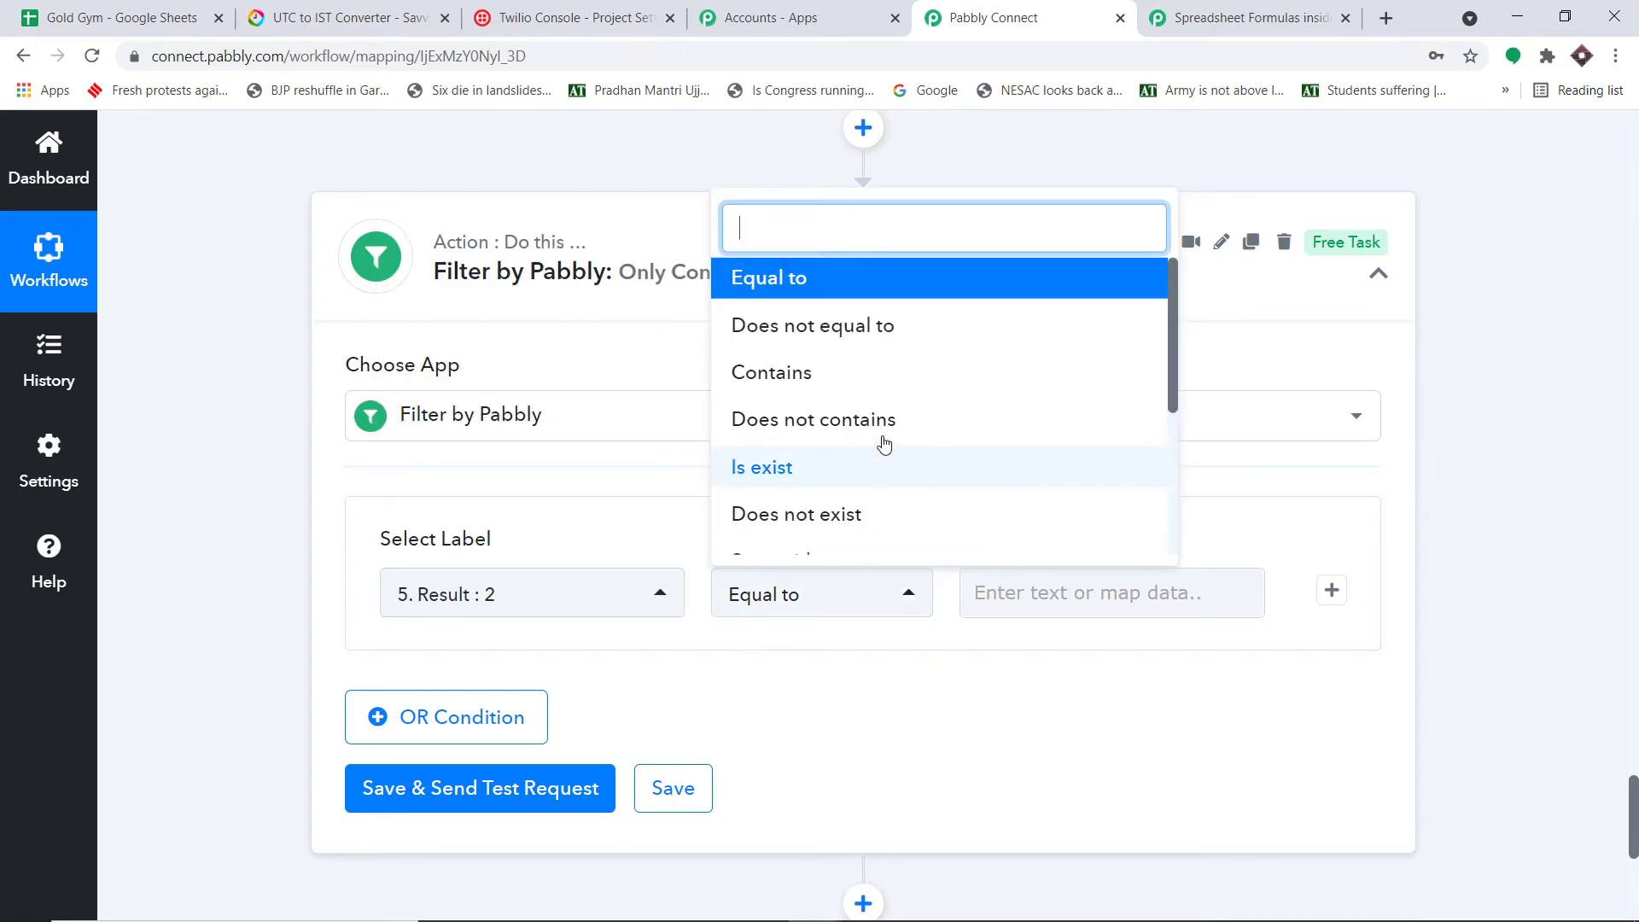
scroll(878, 432, down, 3)
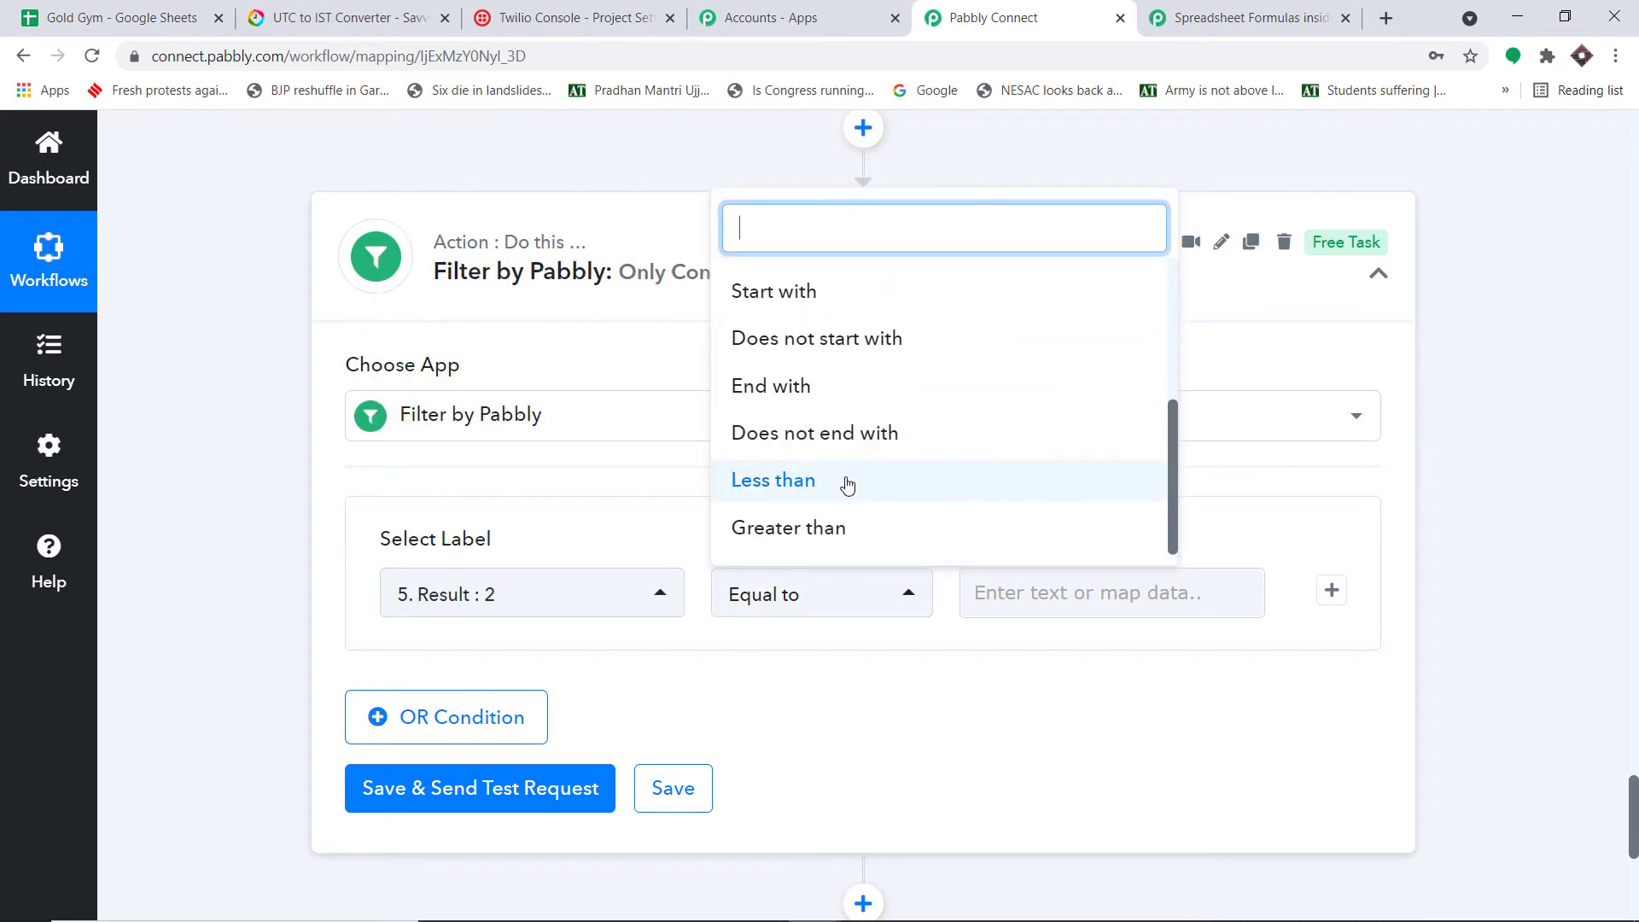
click(847, 483)
click(993, 589)
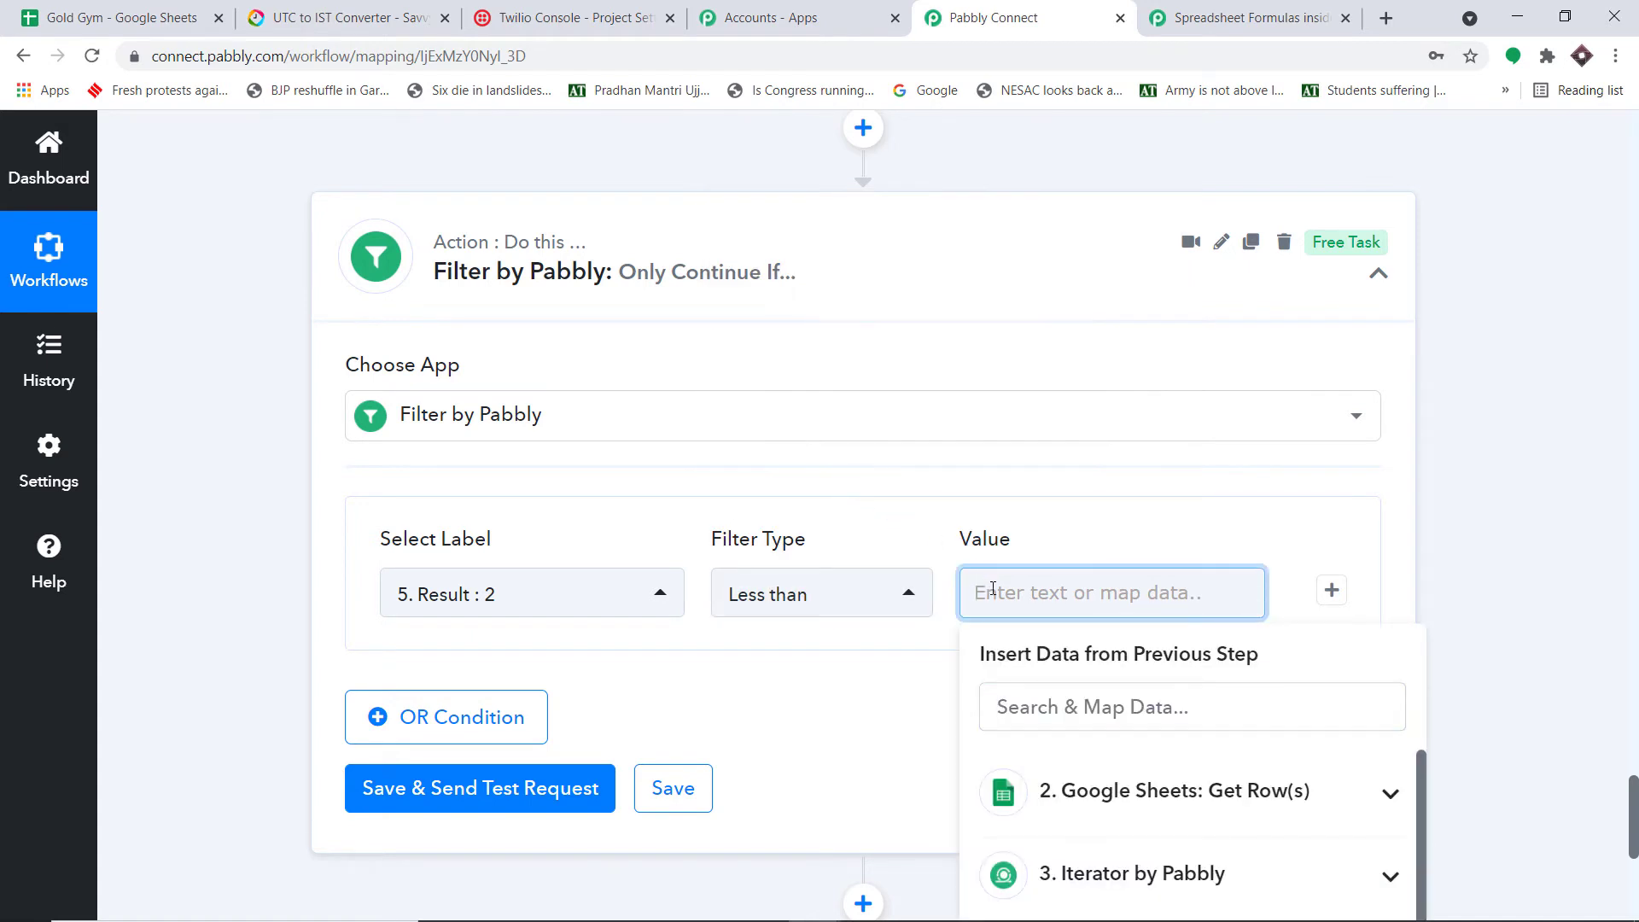
text(3)
click(1596, 339)
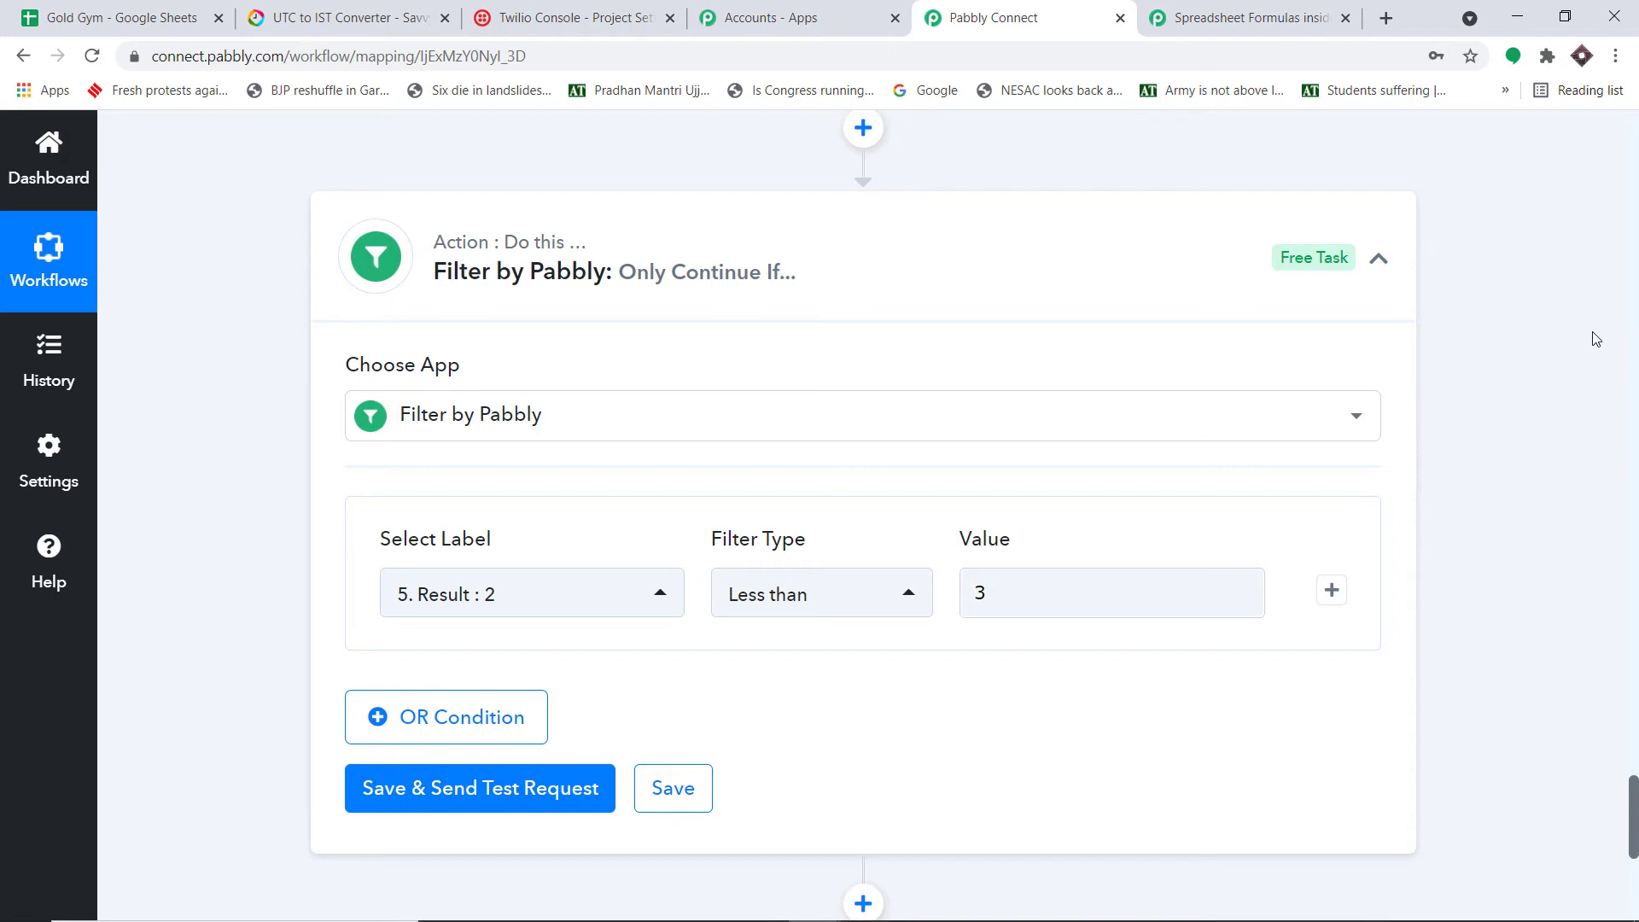
Step: Add a second AND condition to the filter with the Number Formatter step's Result as its label
click(1330, 593)
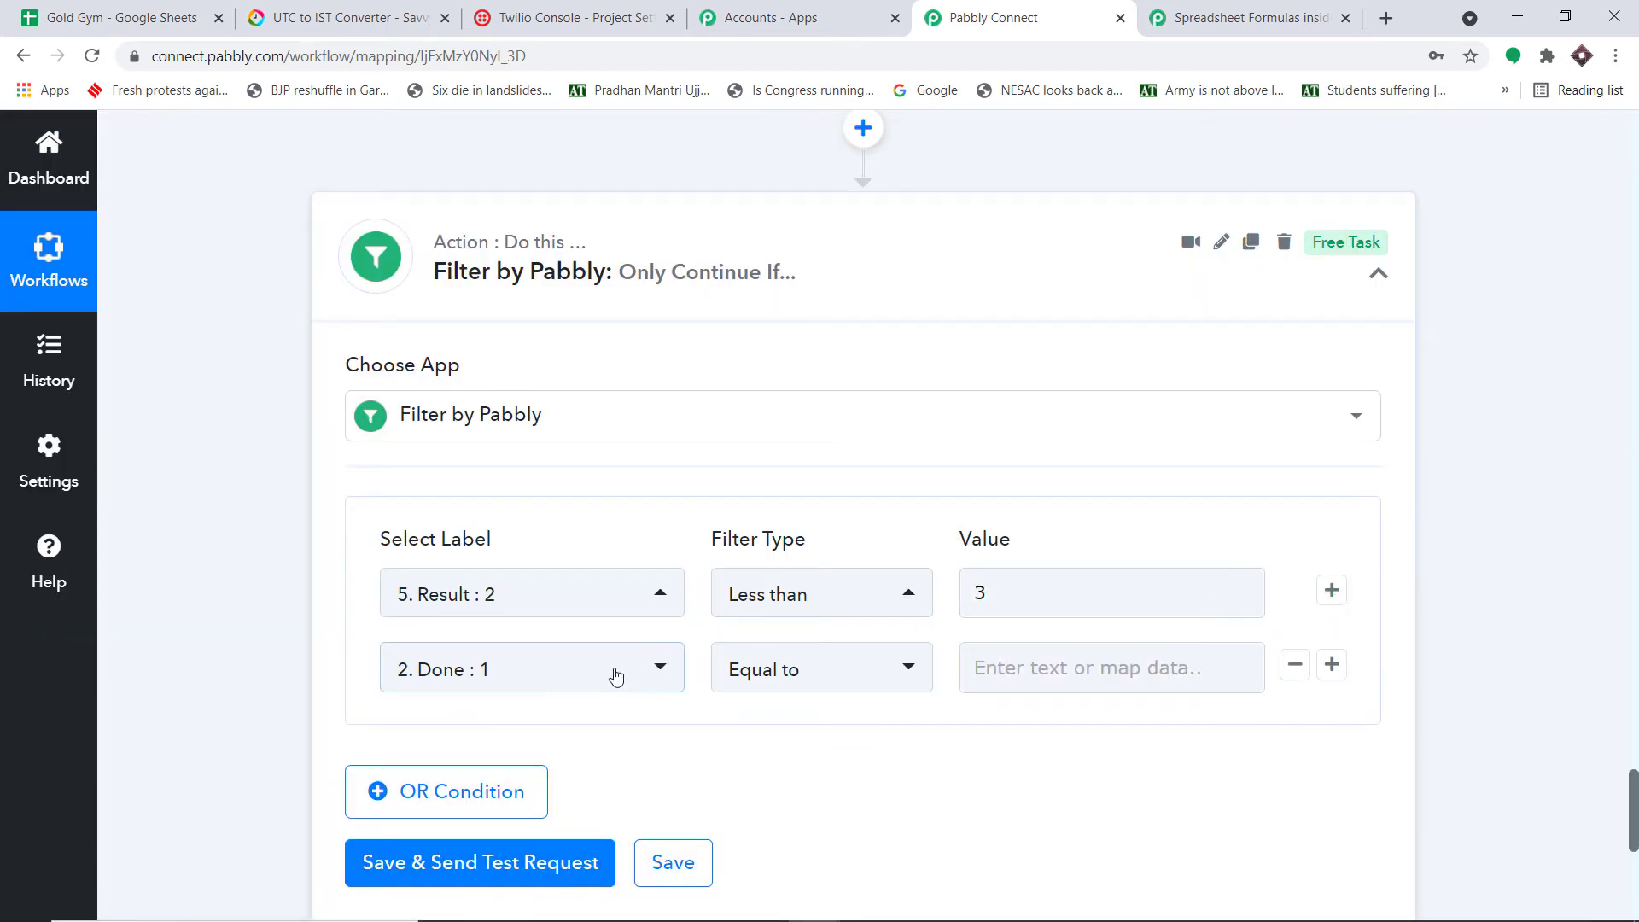
click(567, 679)
scroll(627, 586, down, 4)
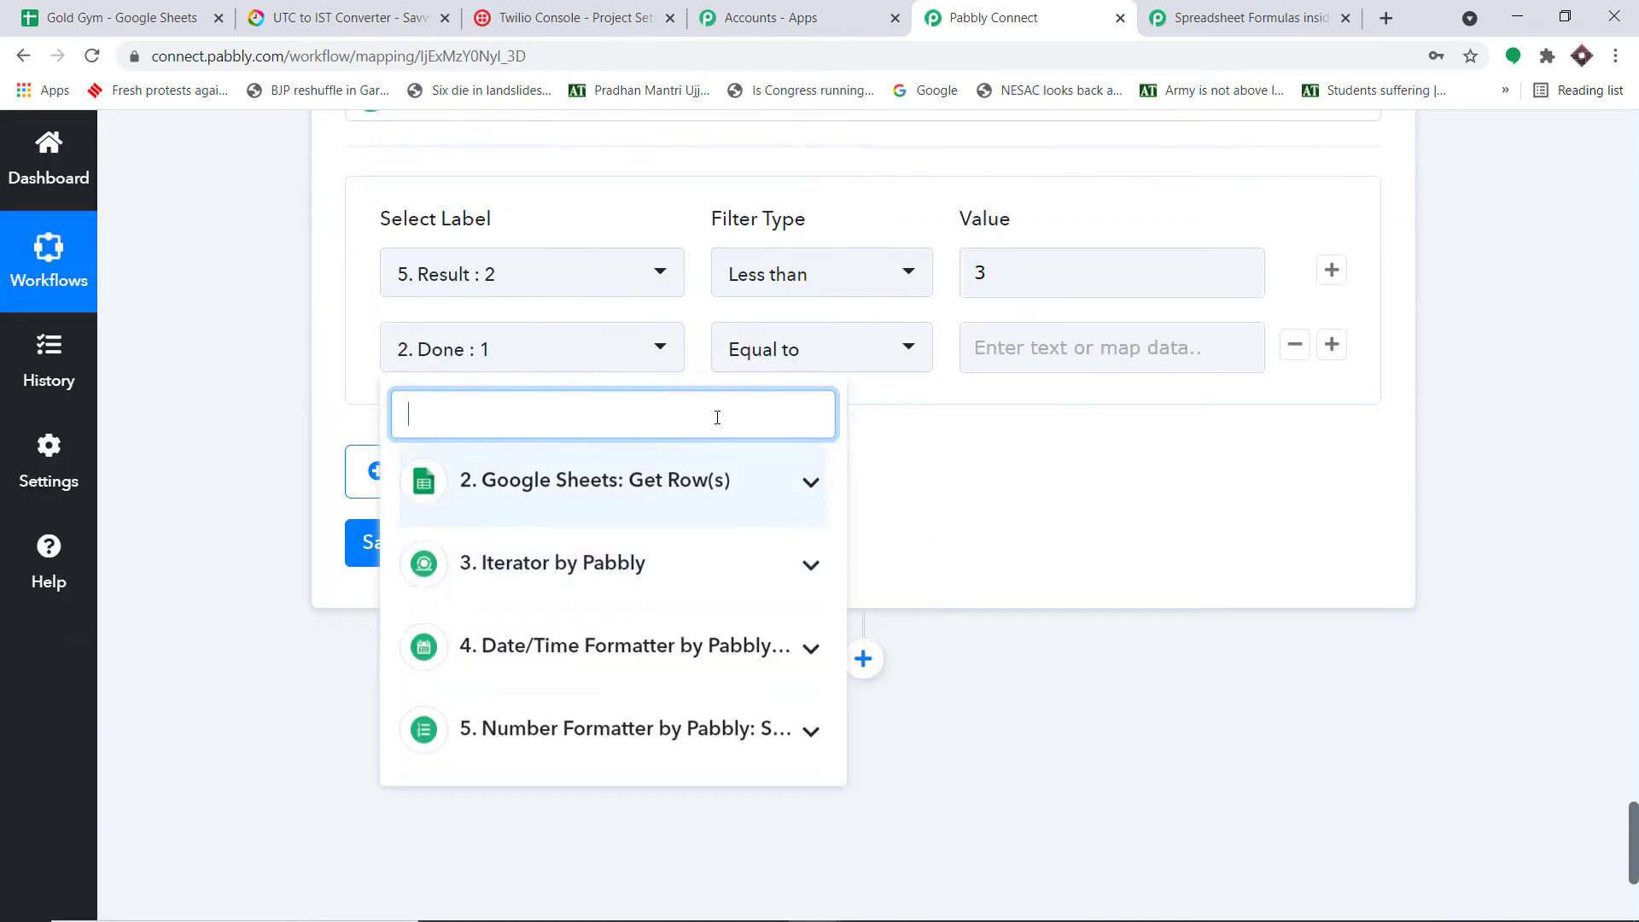
click(619, 728)
scroll(606, 792, down, 2)
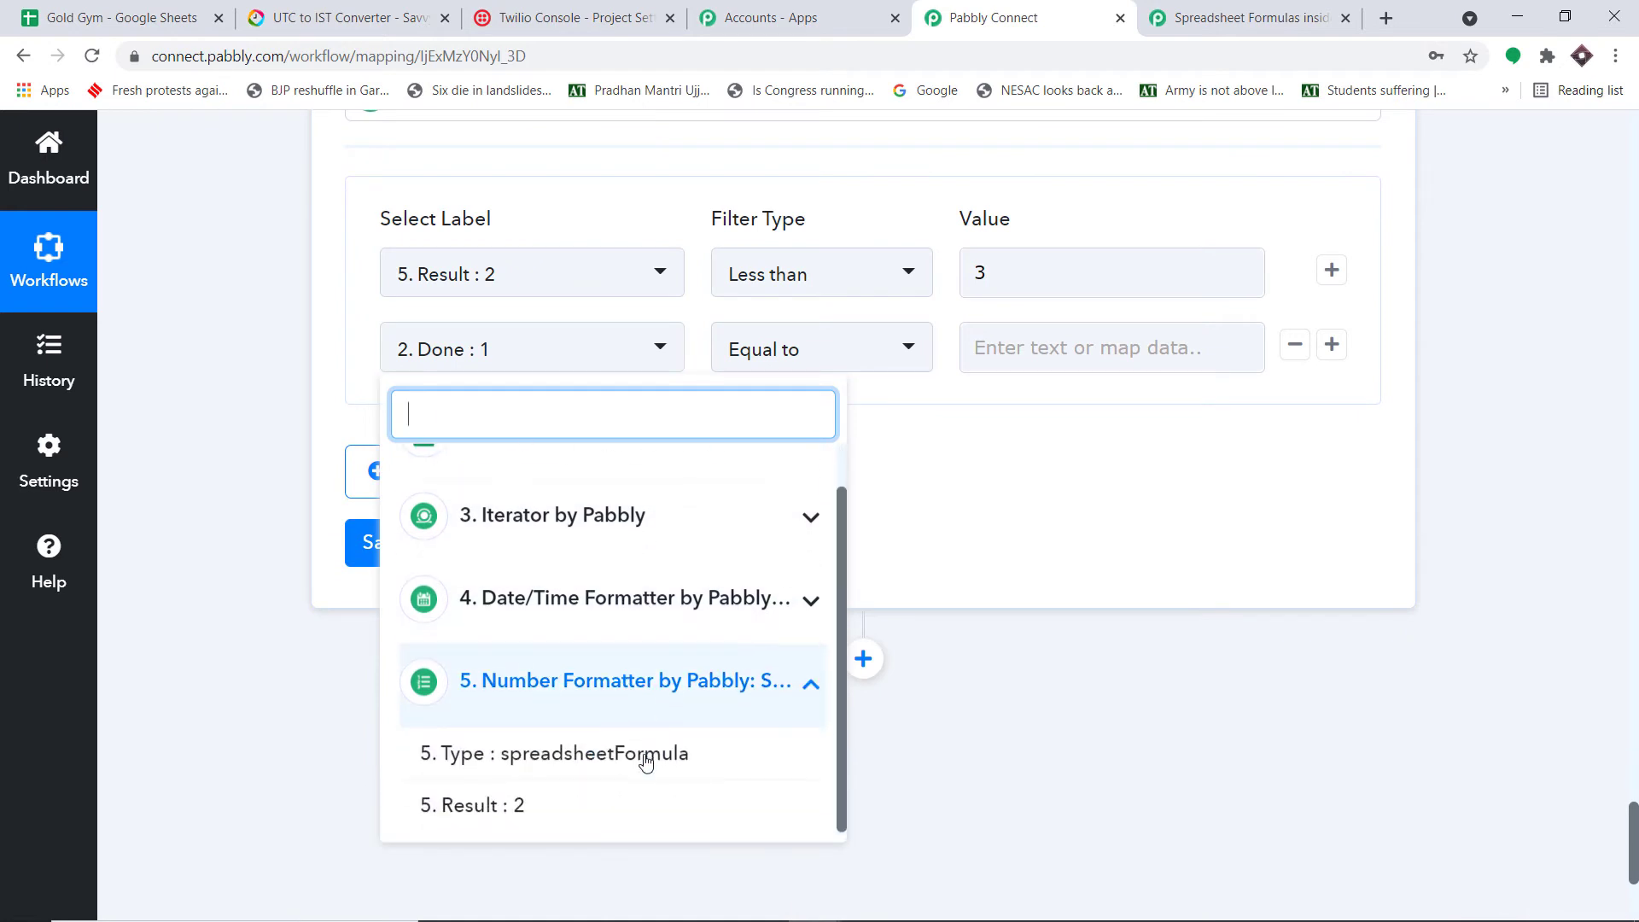
click(604, 805)
Step: Set the second condition's filter type to Greater than with a value of -1
click(839, 367)
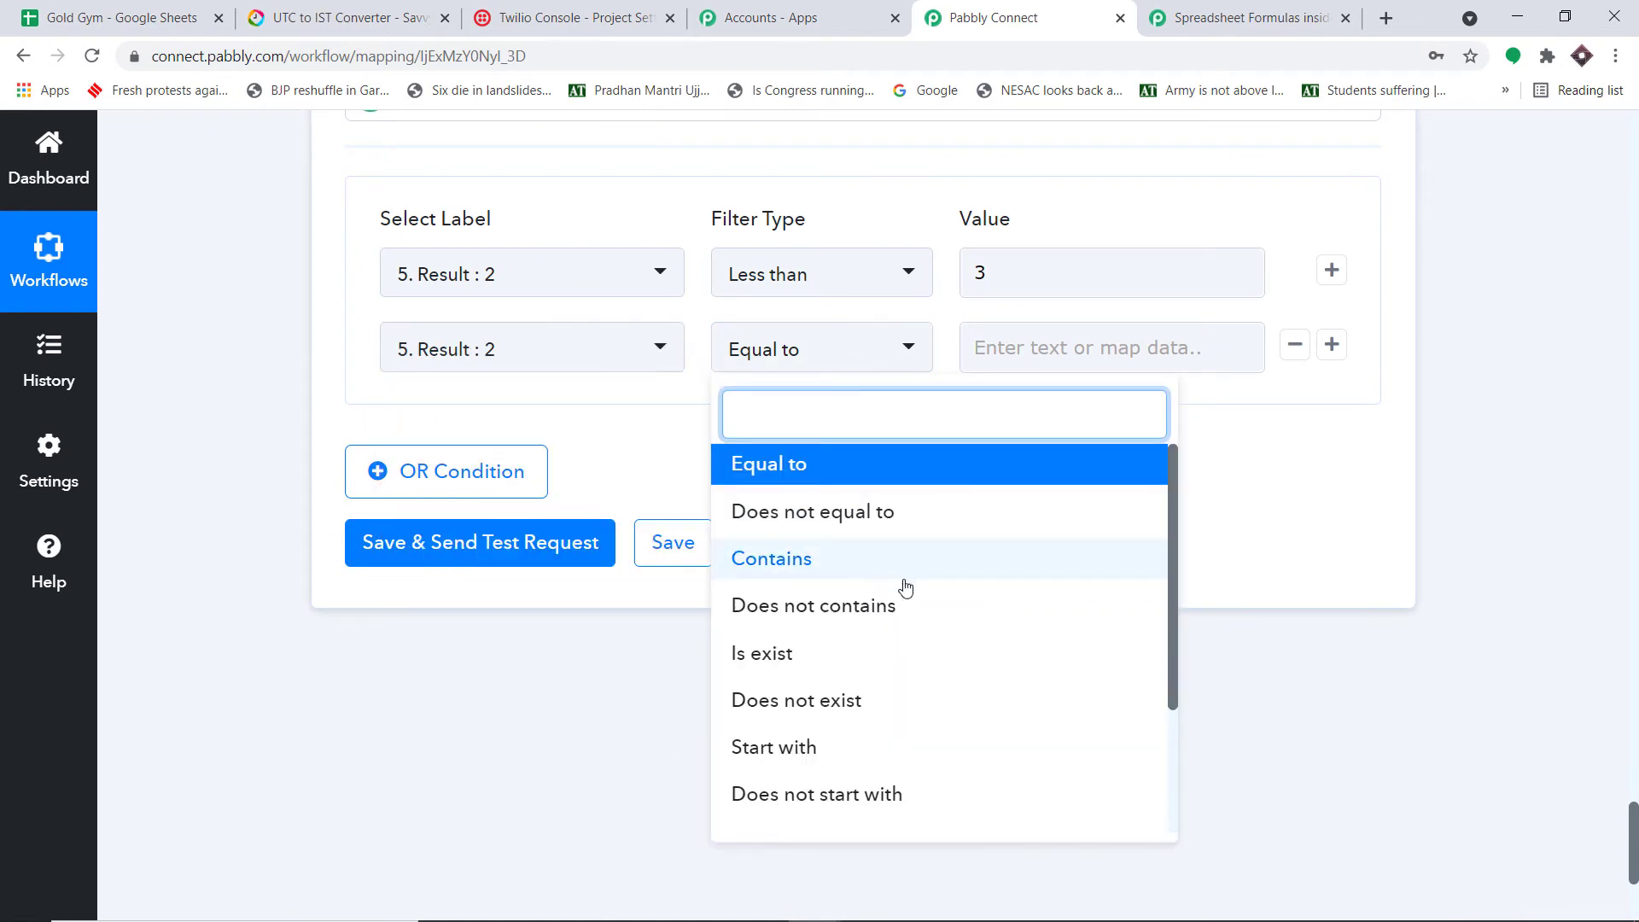
scroll(903, 615, down, 3)
click(841, 807)
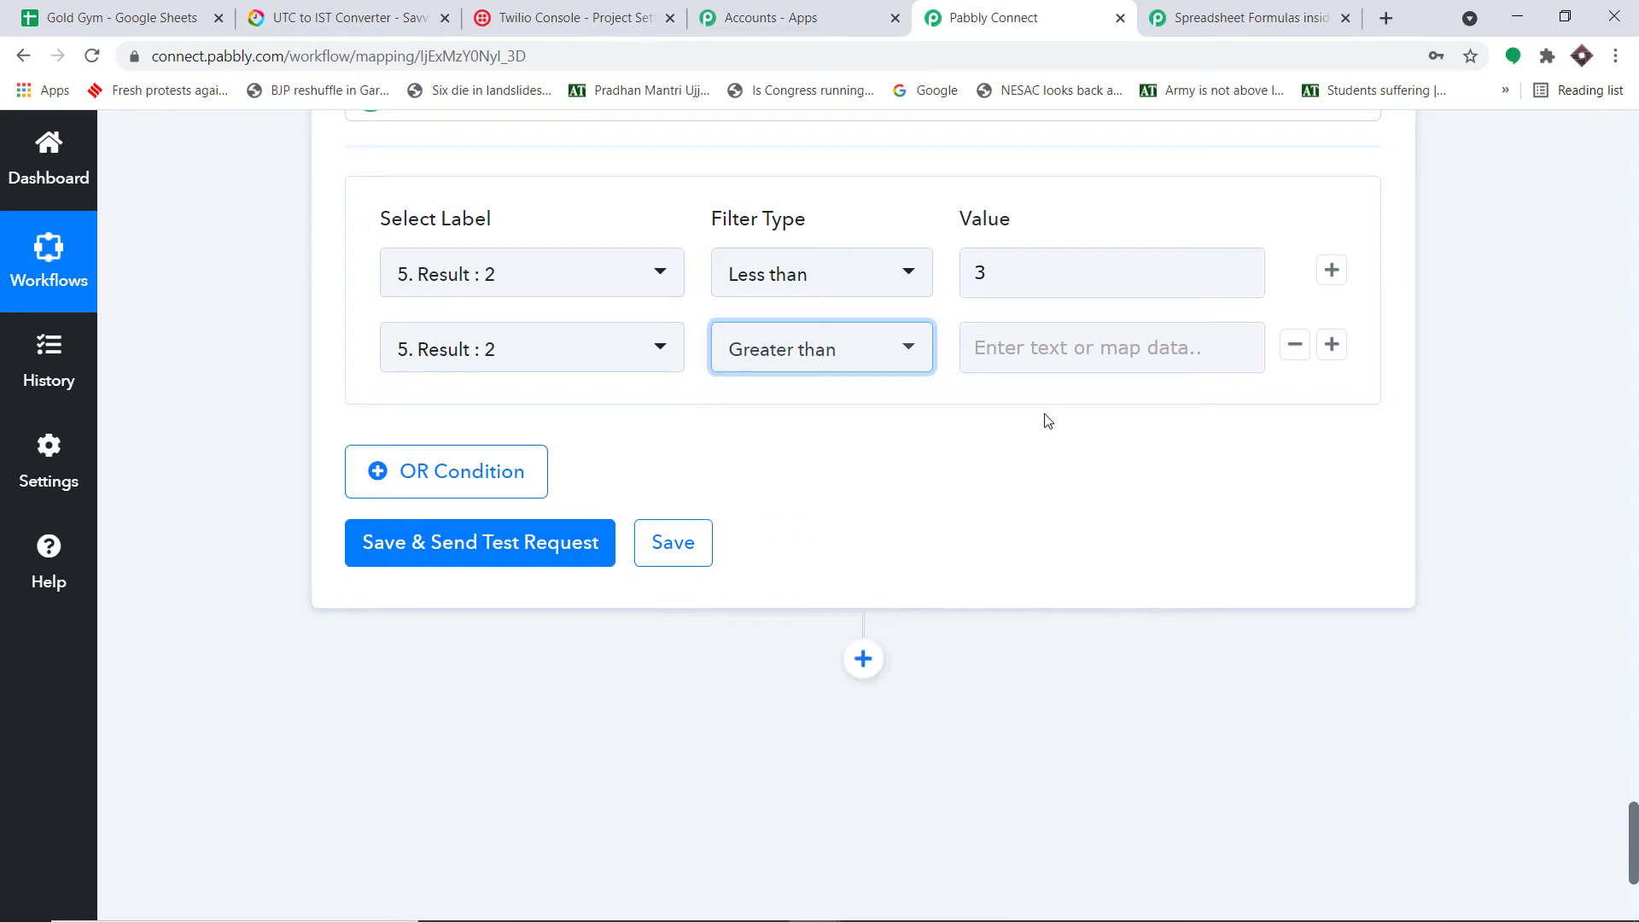
click(1054, 352)
text(-1)
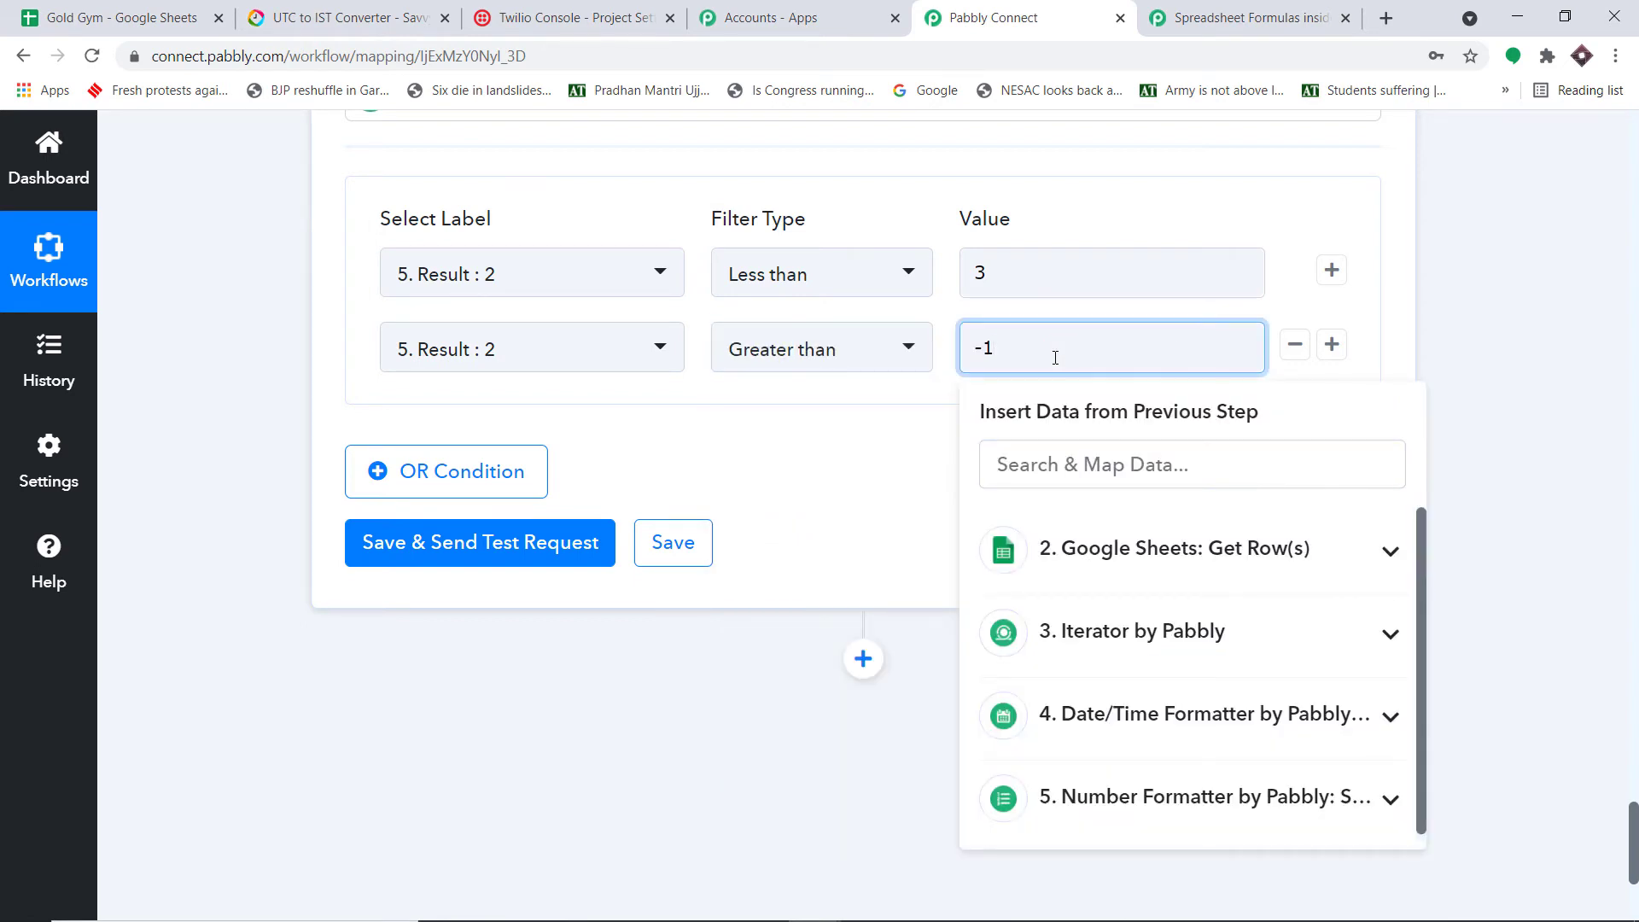
click(884, 497)
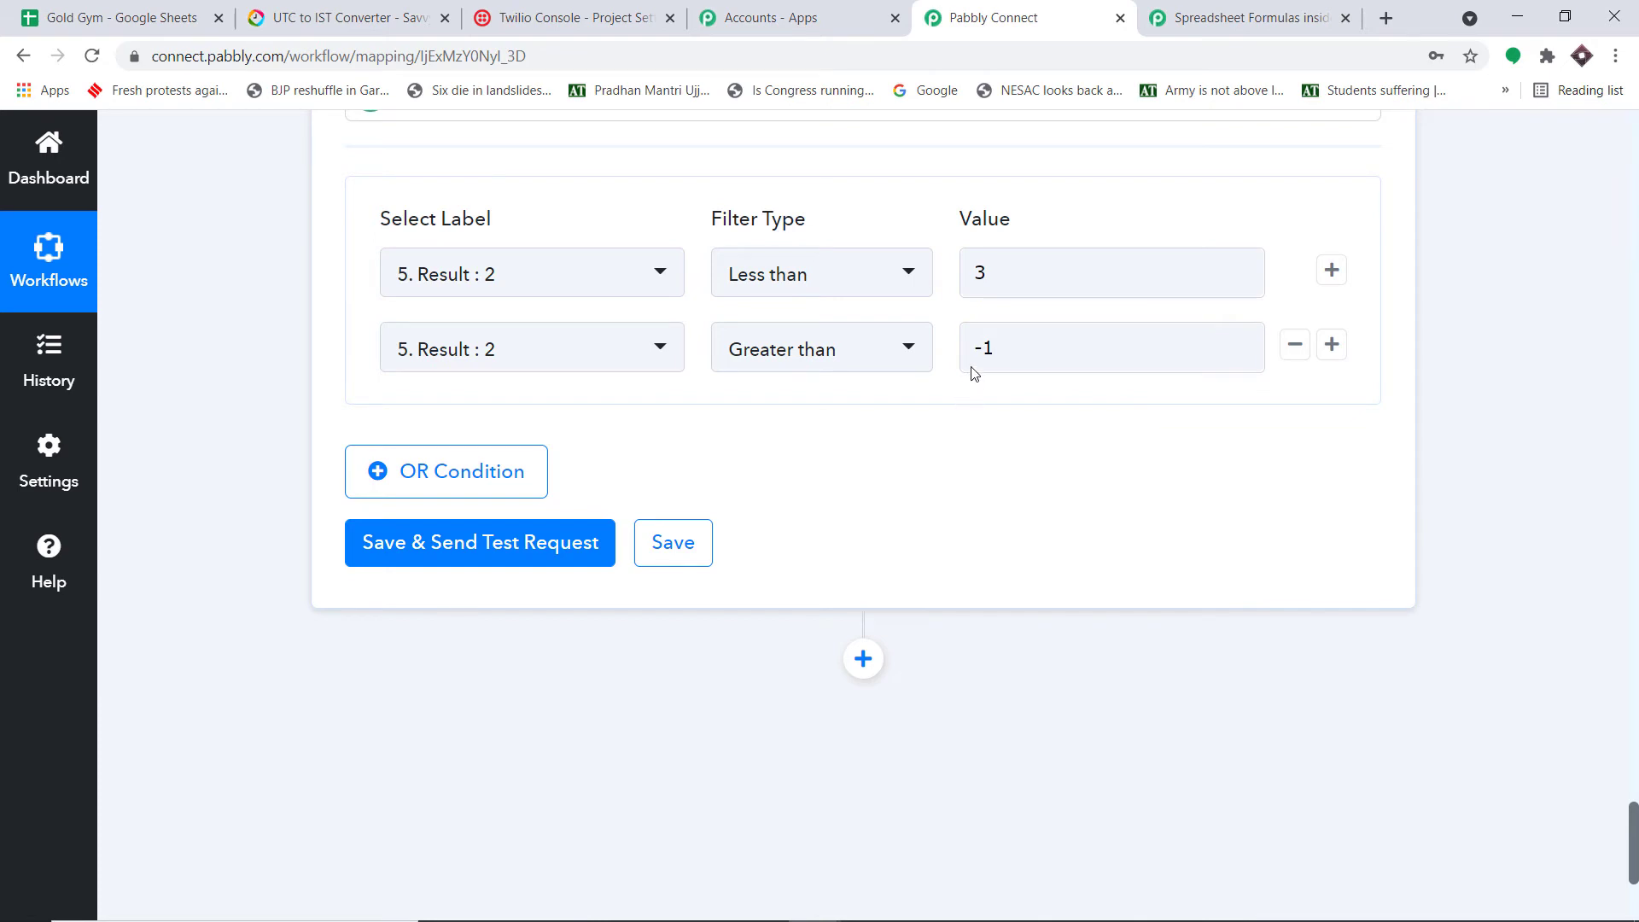
Step: Save the filter, send a test request and check the Status and Message values in the response
click(500, 549)
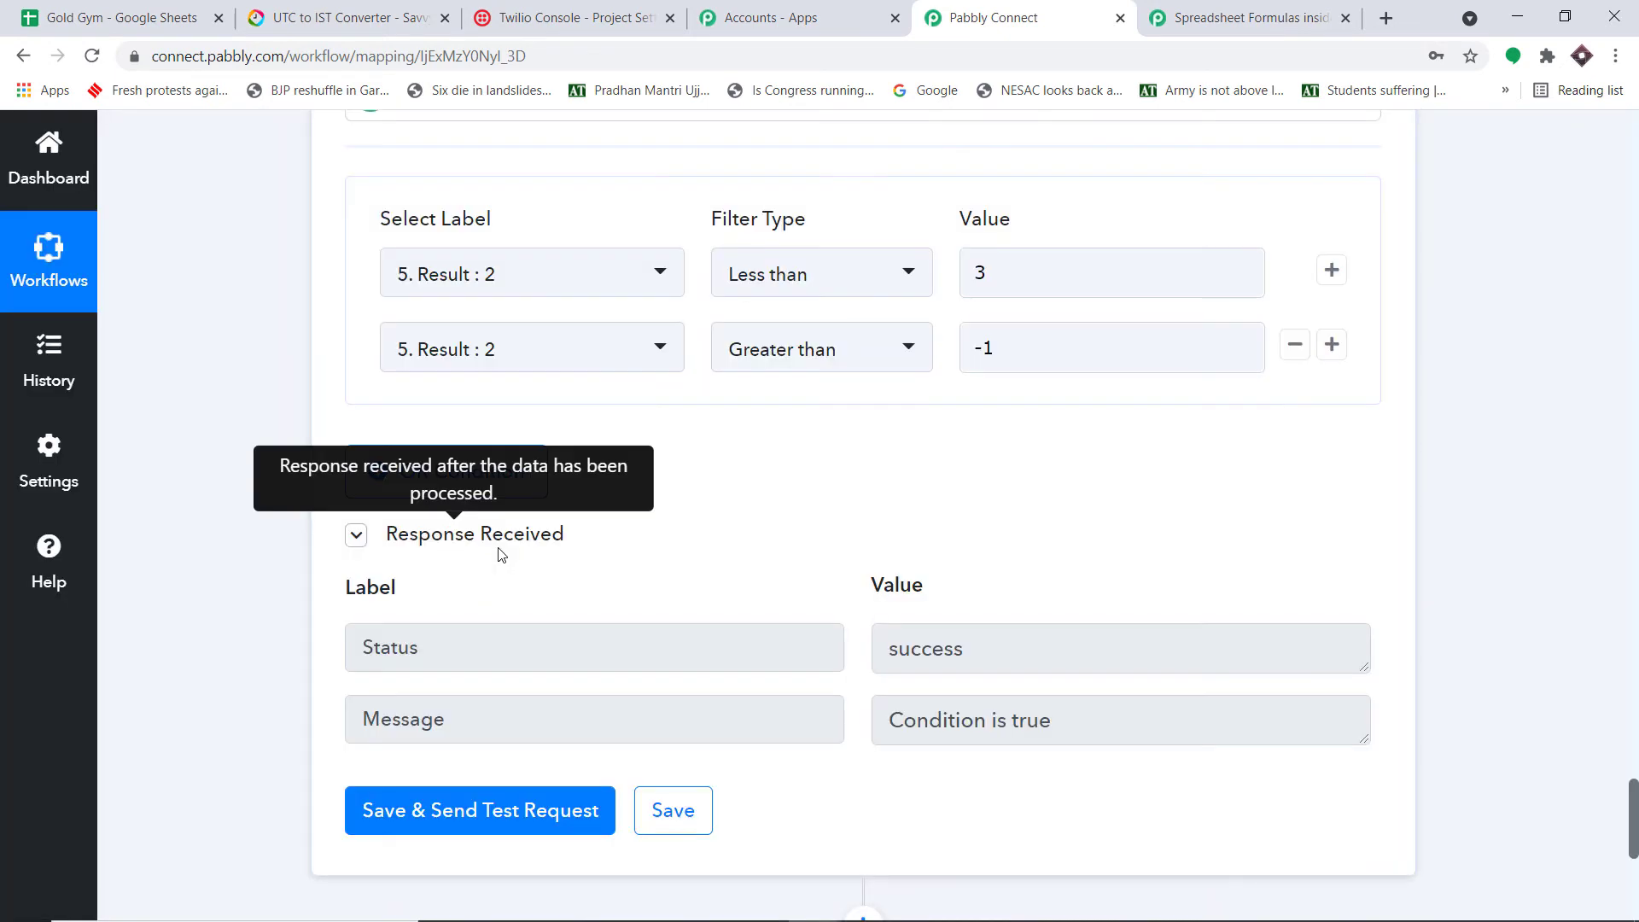
scroll(500, 555, down, 1)
drag(1010, 541, 872, 540)
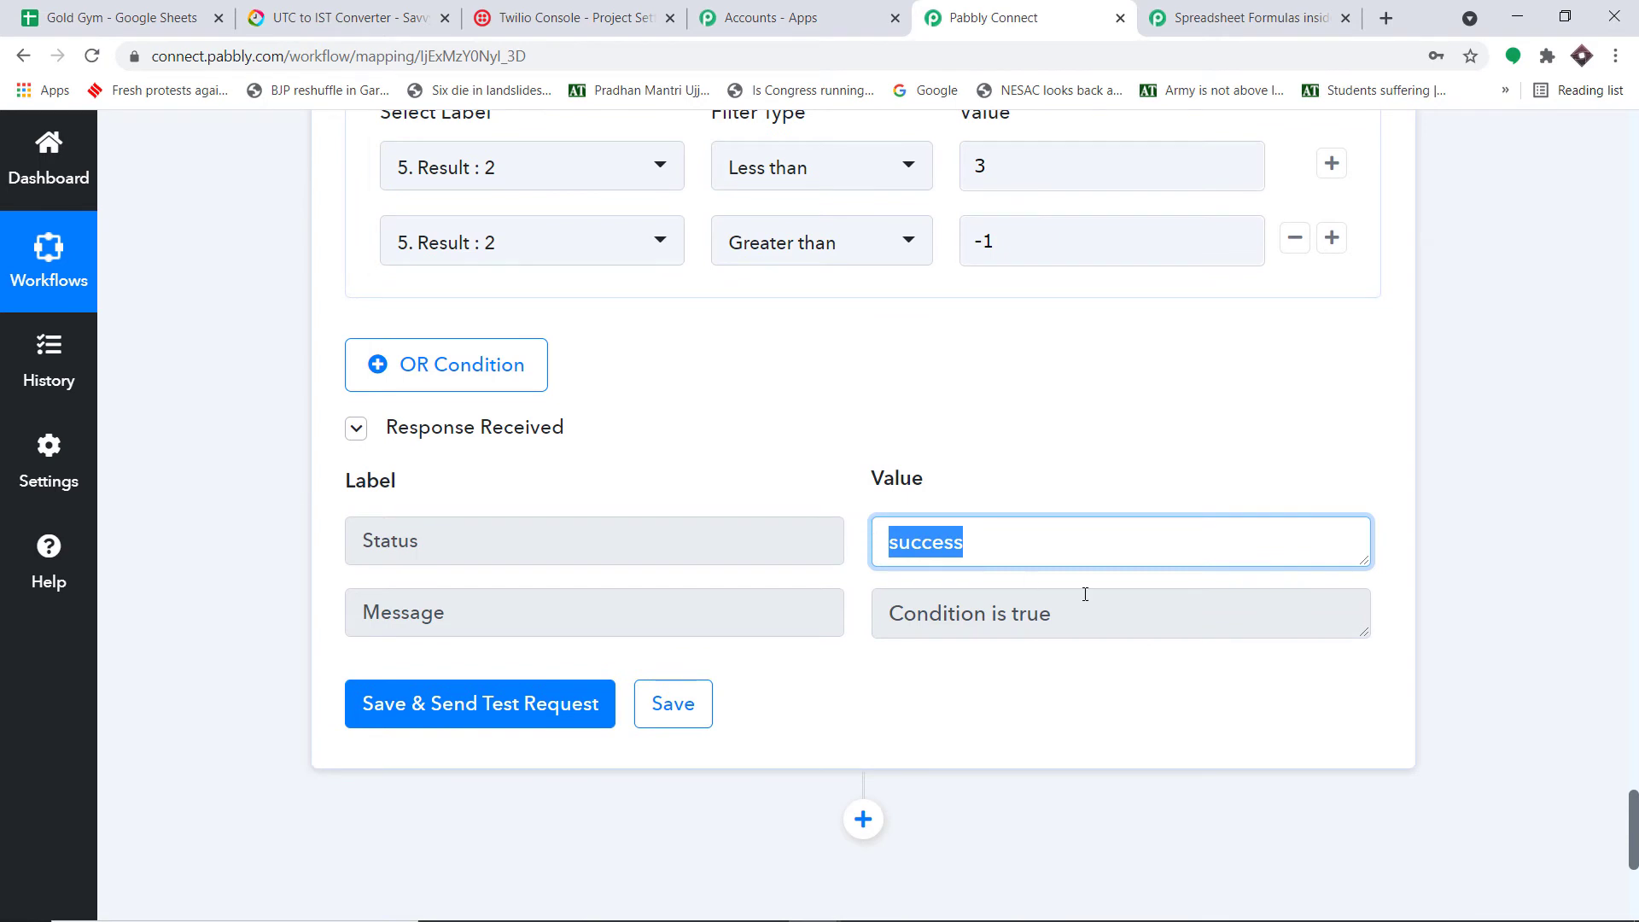
drag(1082, 606, 707, 634)
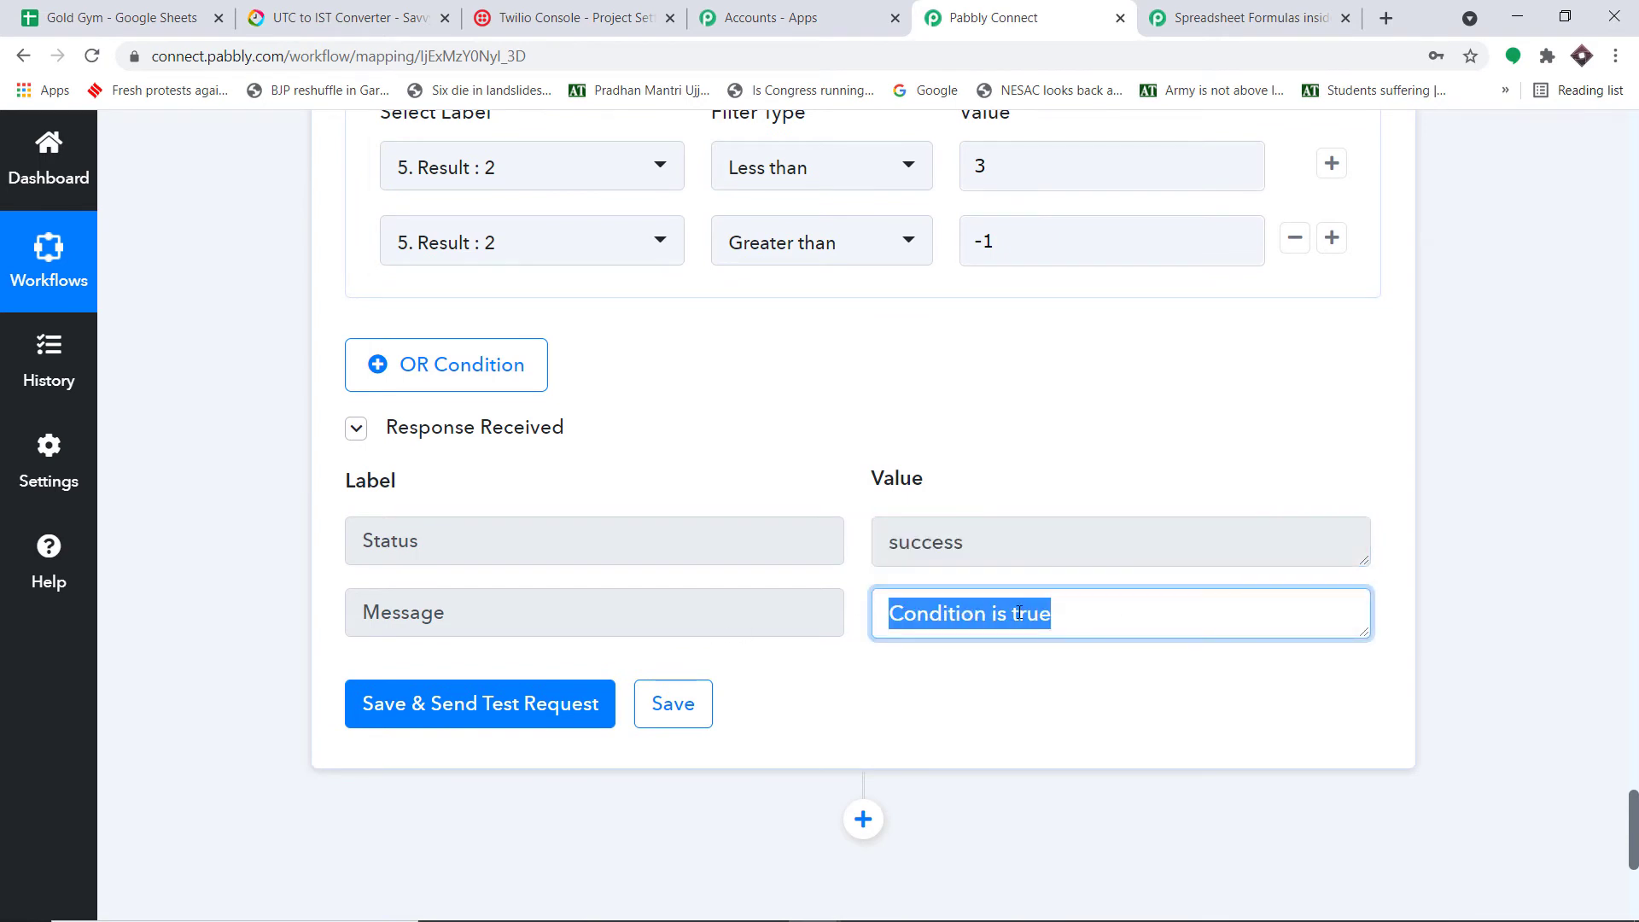
Step: Review both filter conditions and their values against the Status and Message of the test response
scroll(938, 512, up, 1)
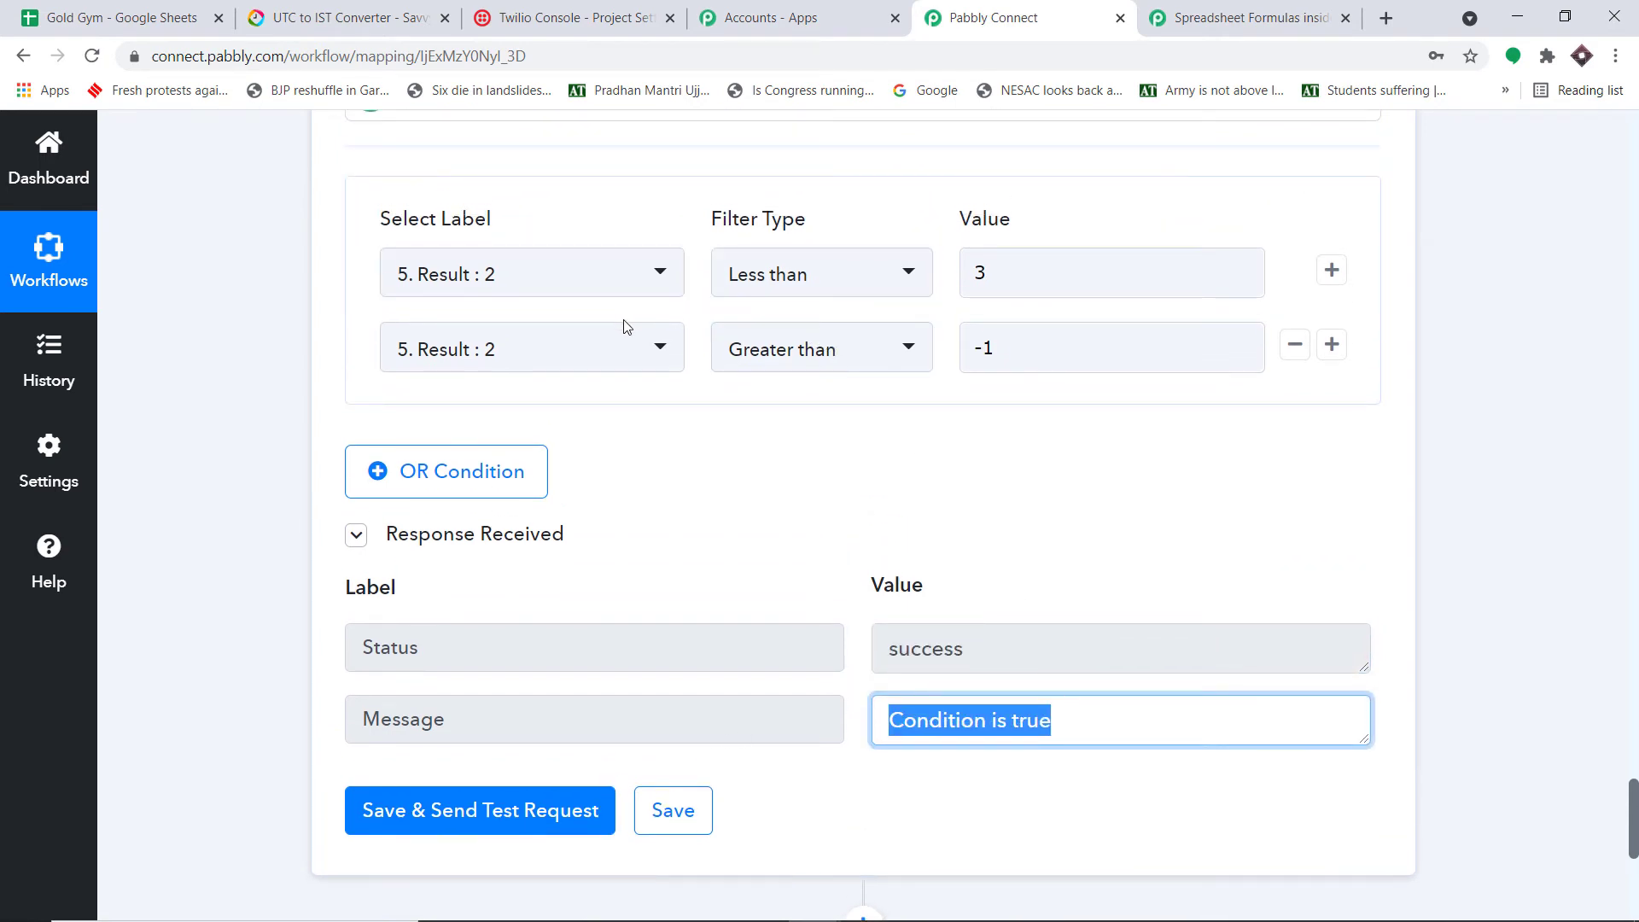
scroll(623, 325, up, 2)
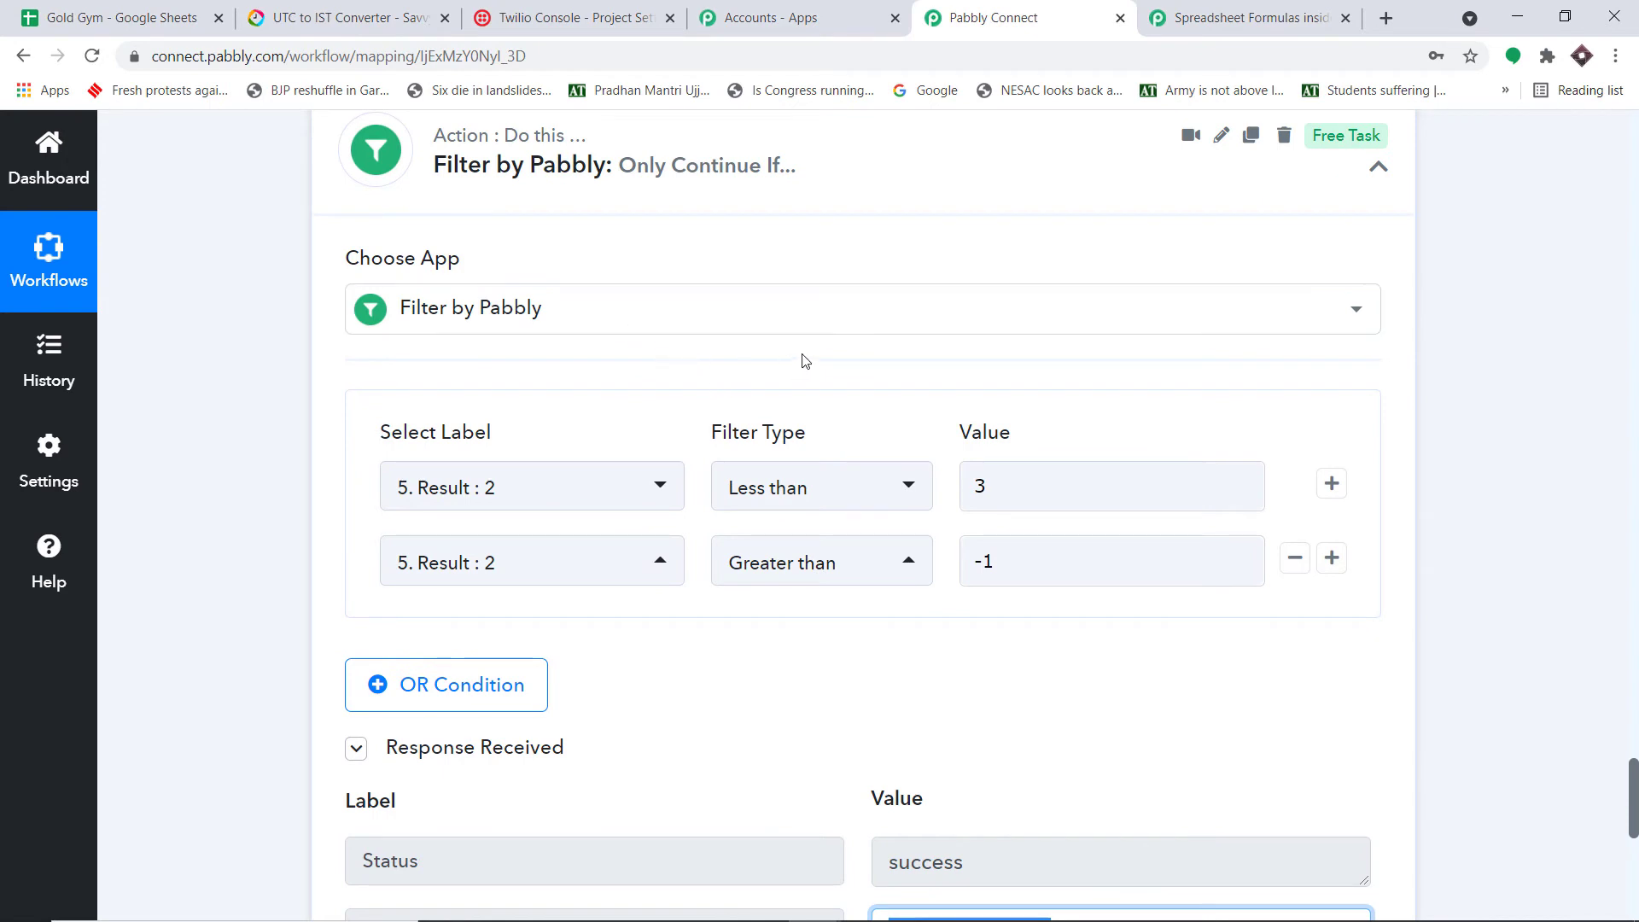
scroll(817, 350, down, 1)
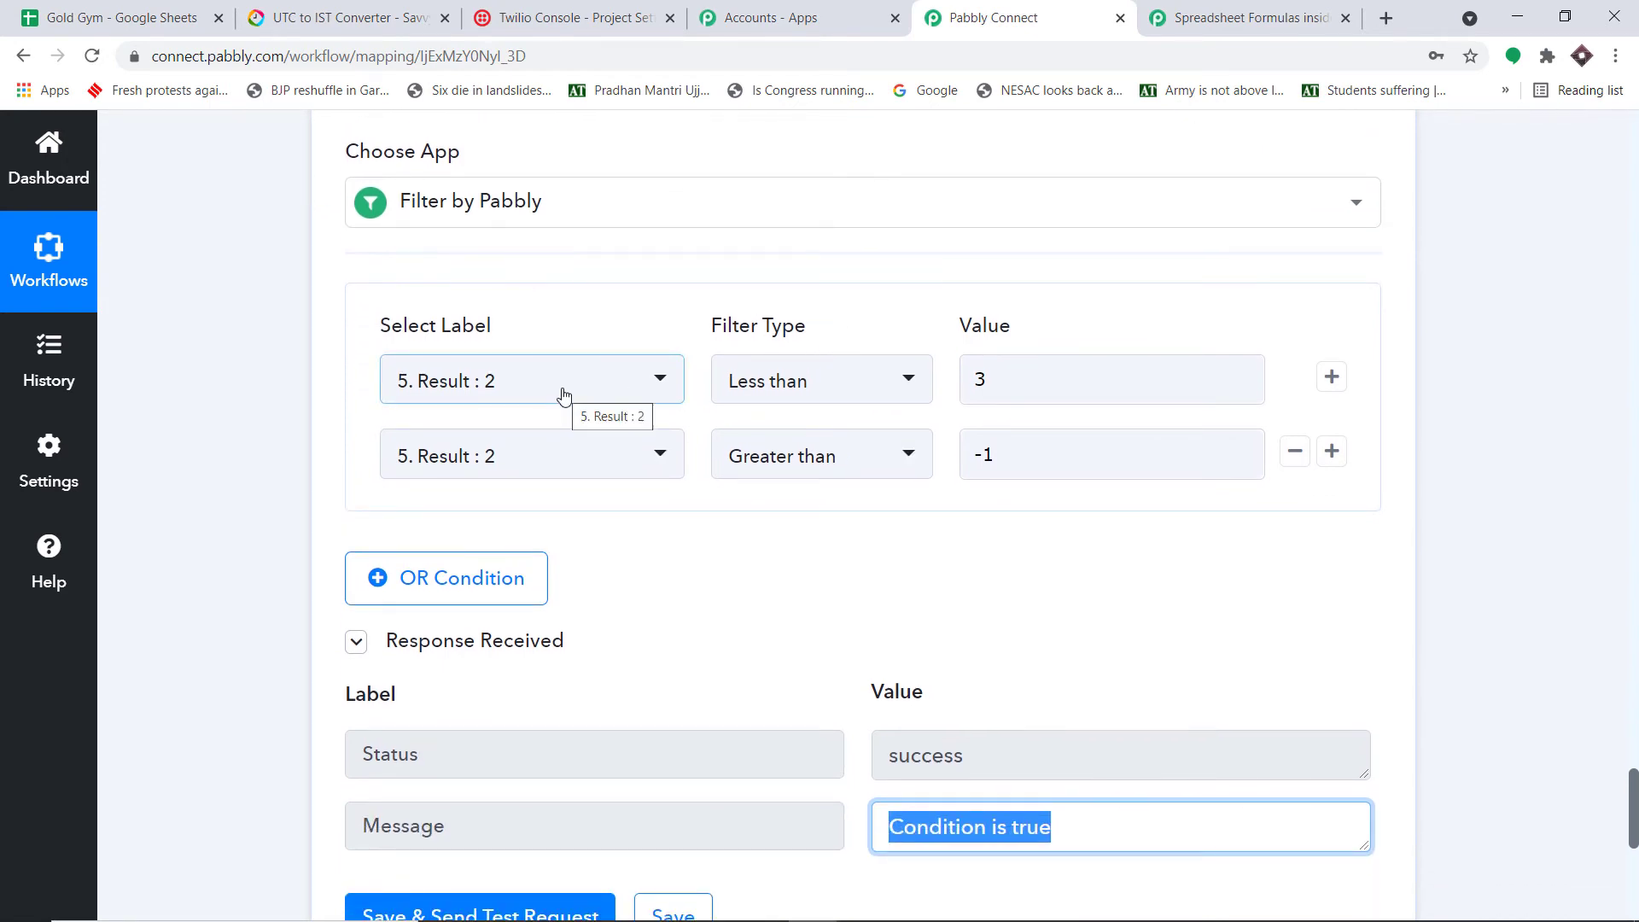
click(1004, 373)
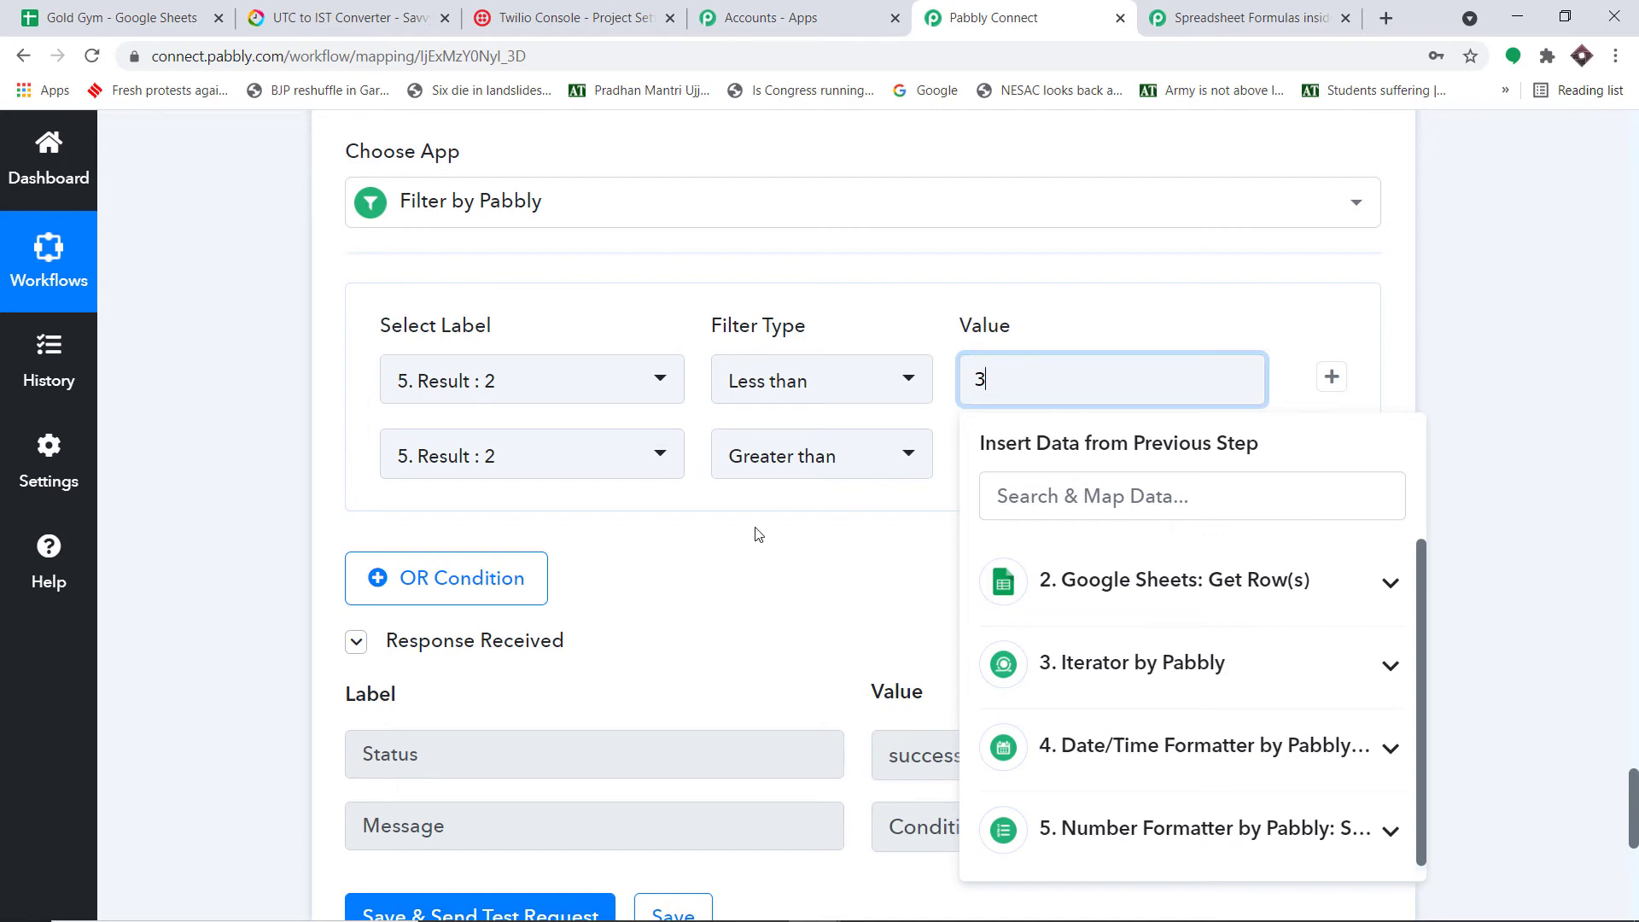
click(670, 579)
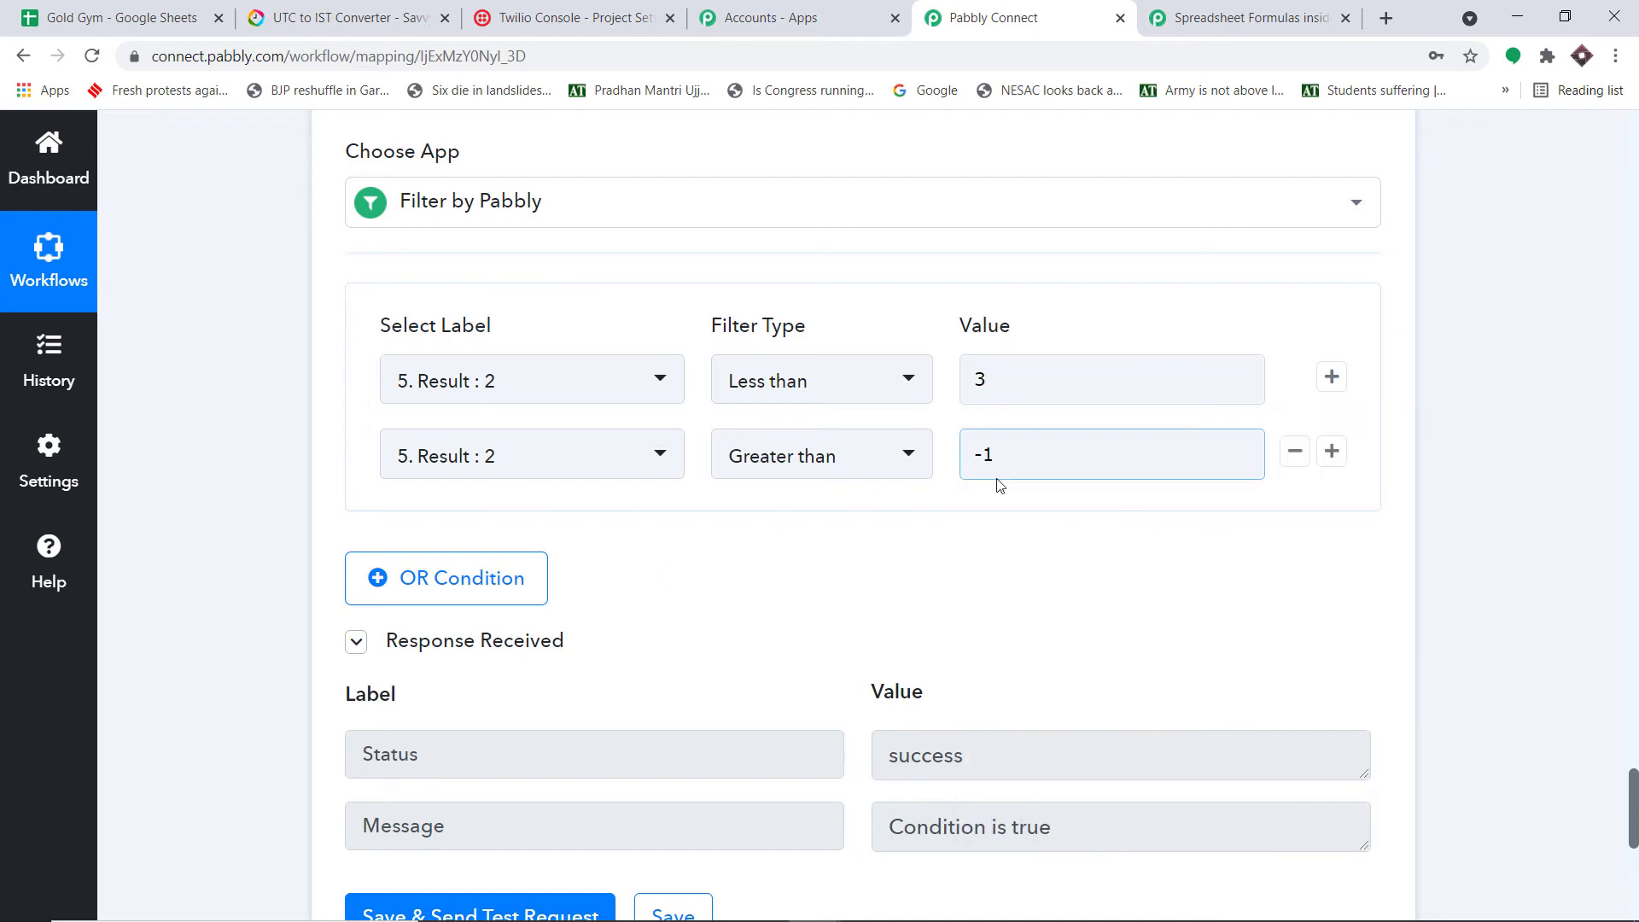
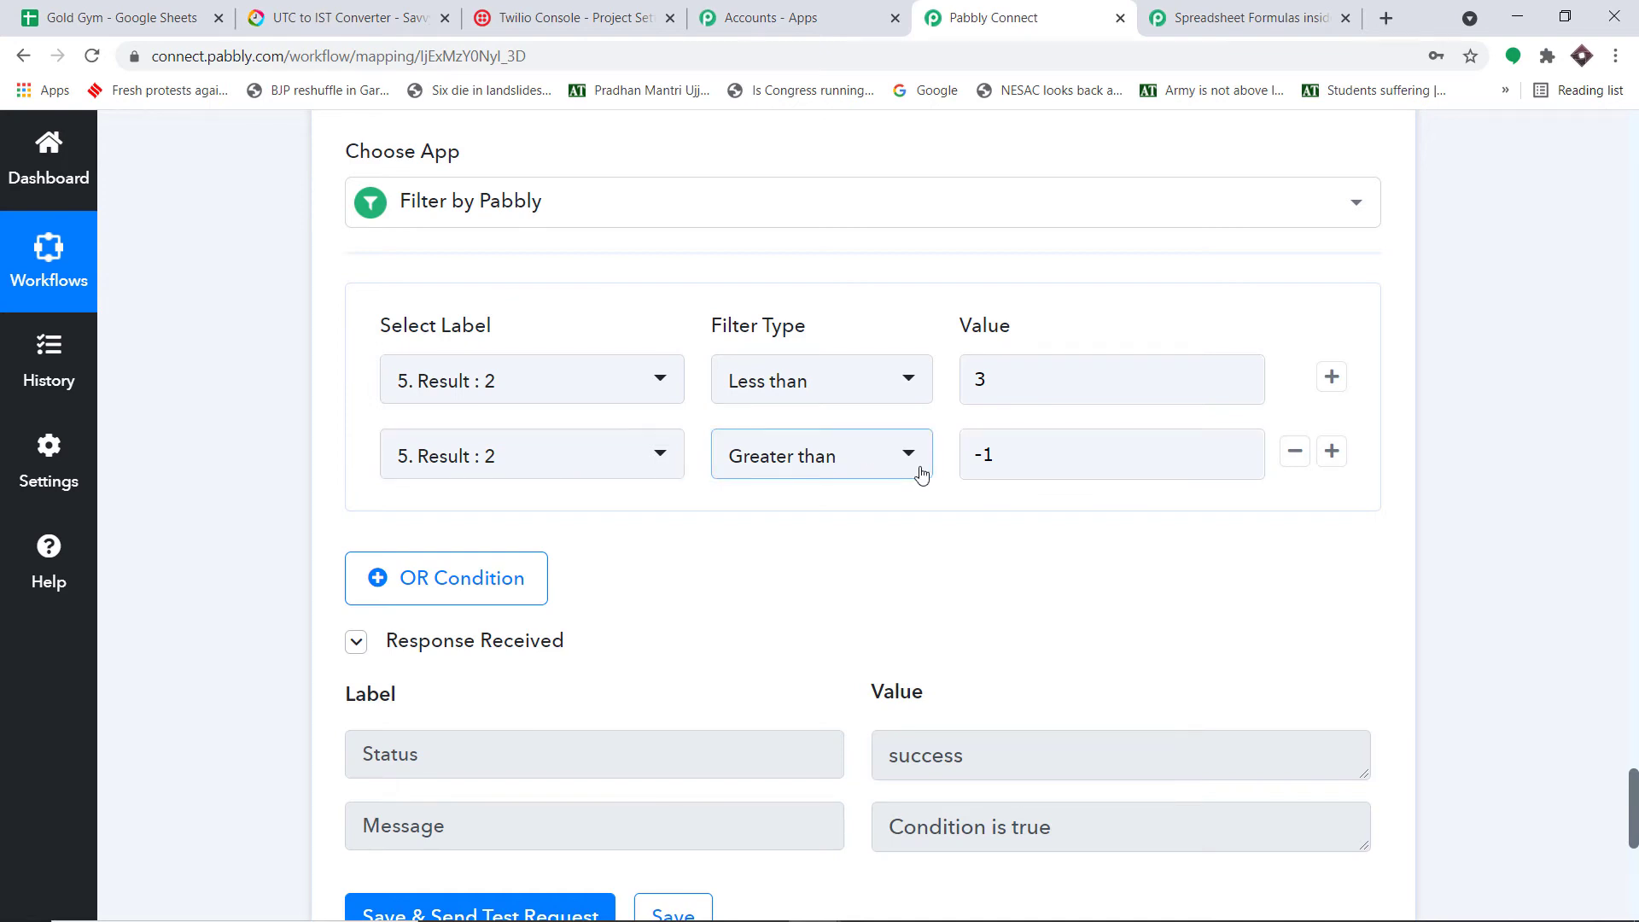
scroll(920, 474, down, 3)
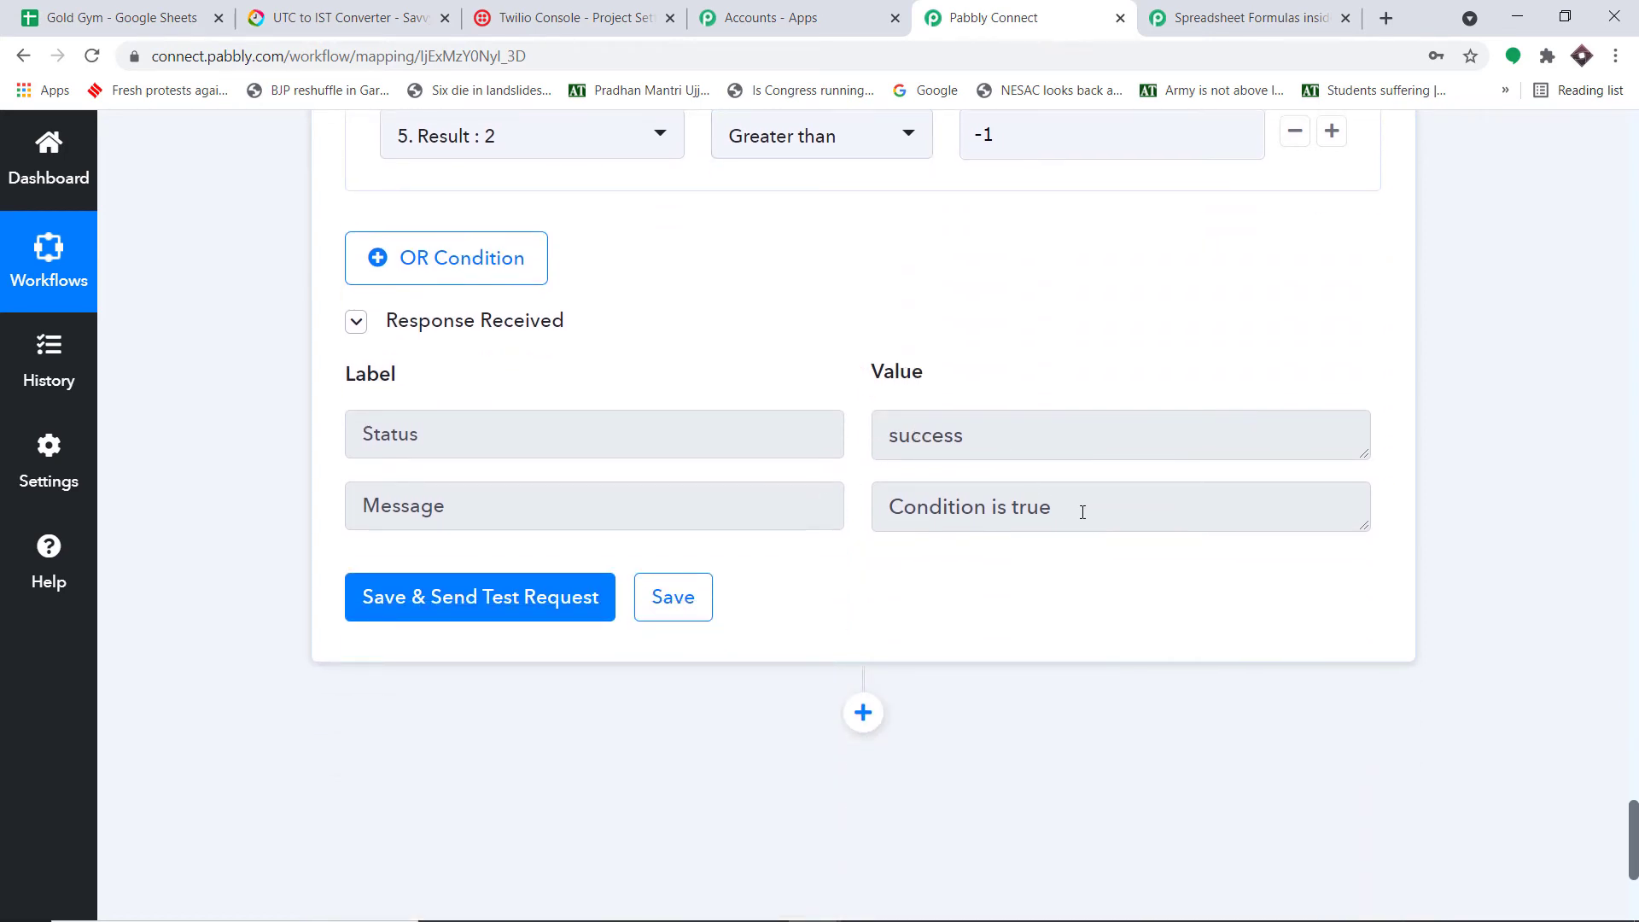
drag(1082, 512, 673, 427)
scroll(928, 393, down, 2)
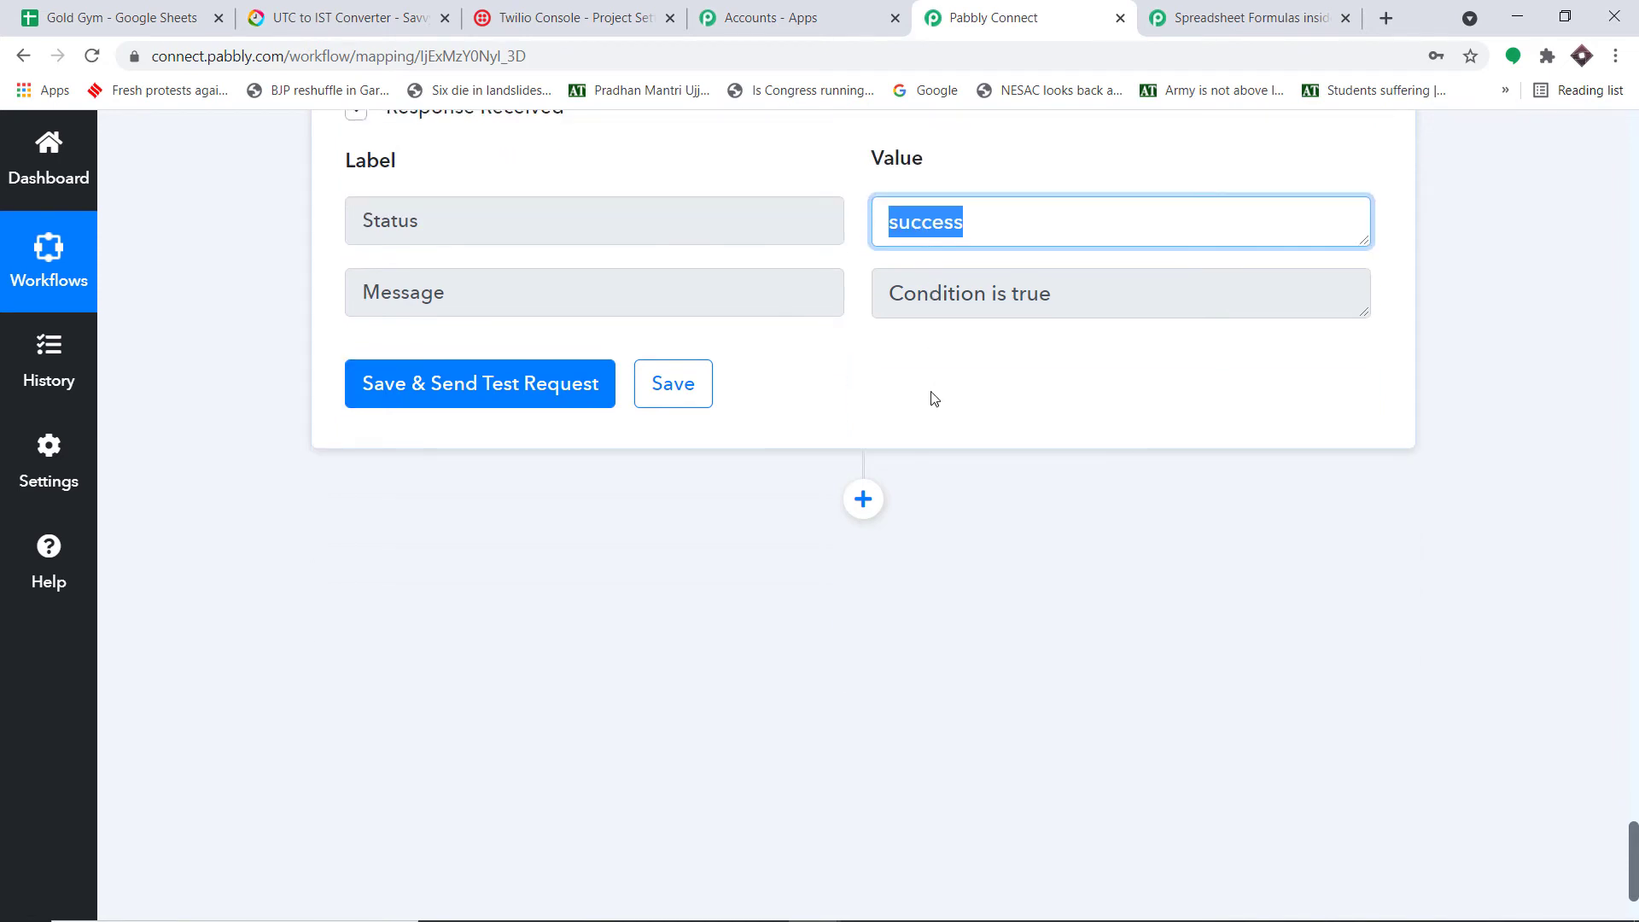
Step: Add a Twilio action after the filter with Send SMS Message as its action event
click(863, 499)
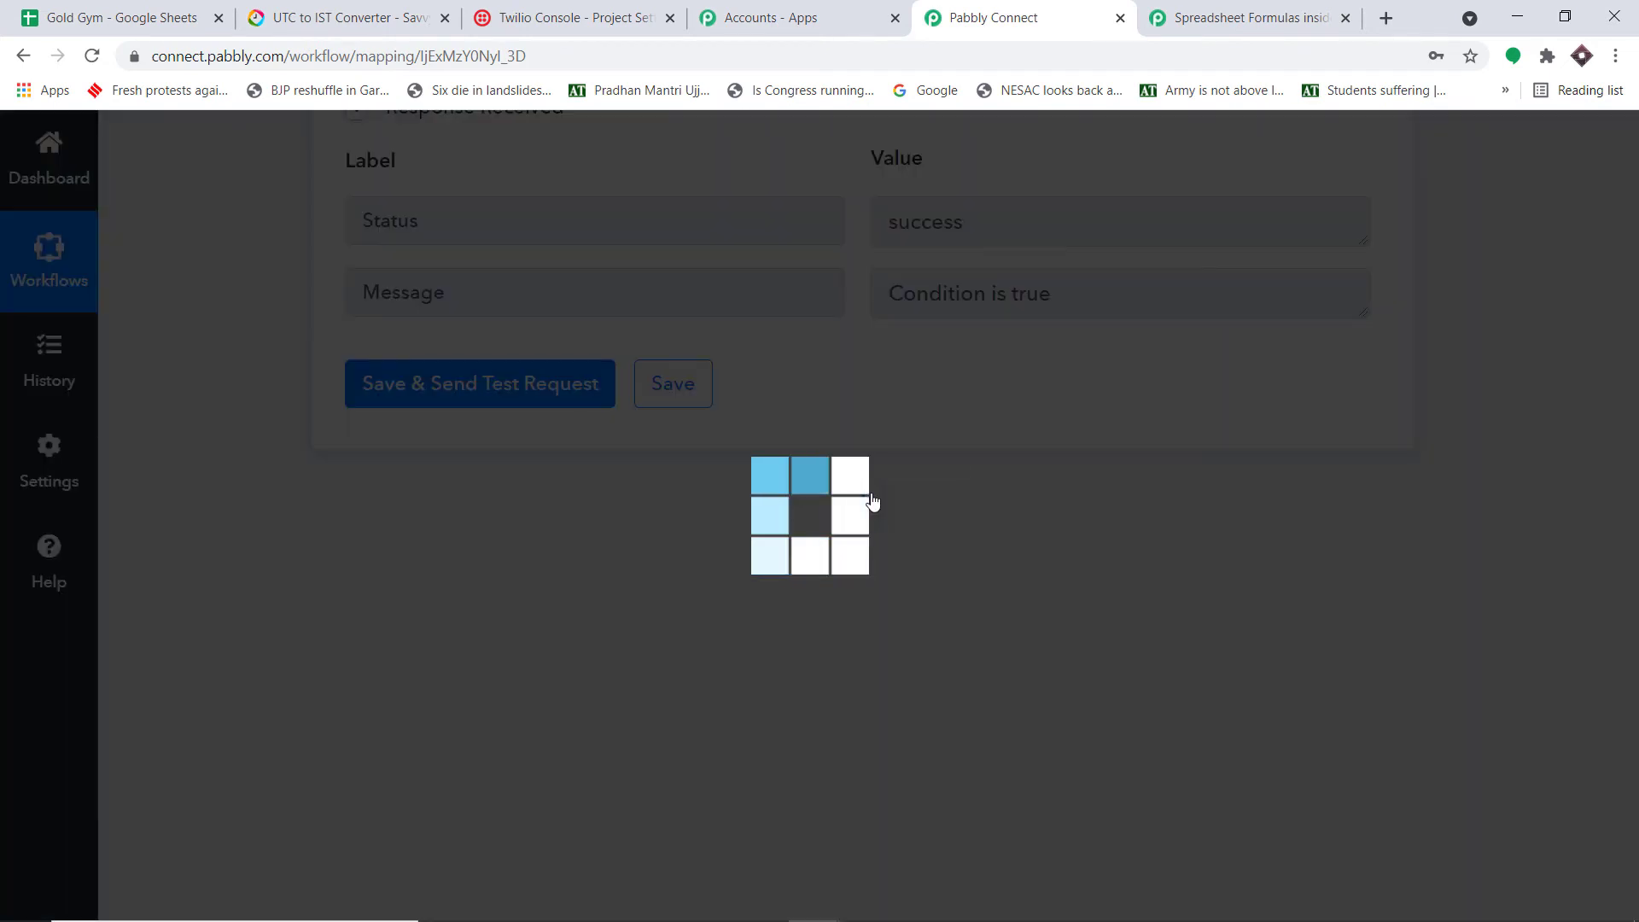
scroll(871, 501, down, 2)
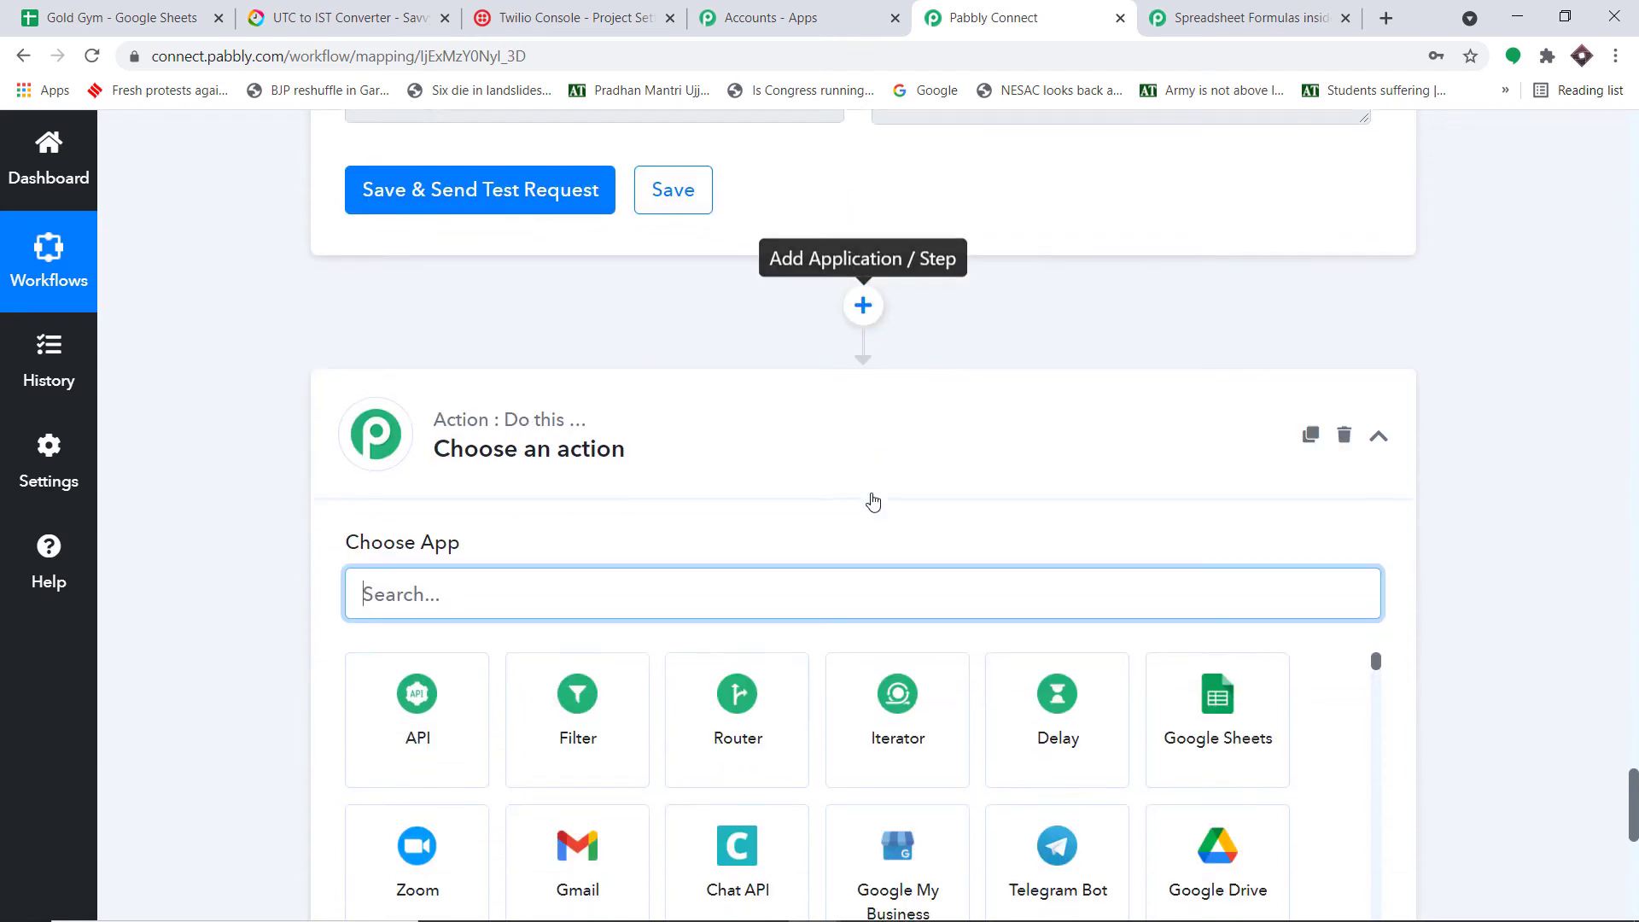
text(twilio)
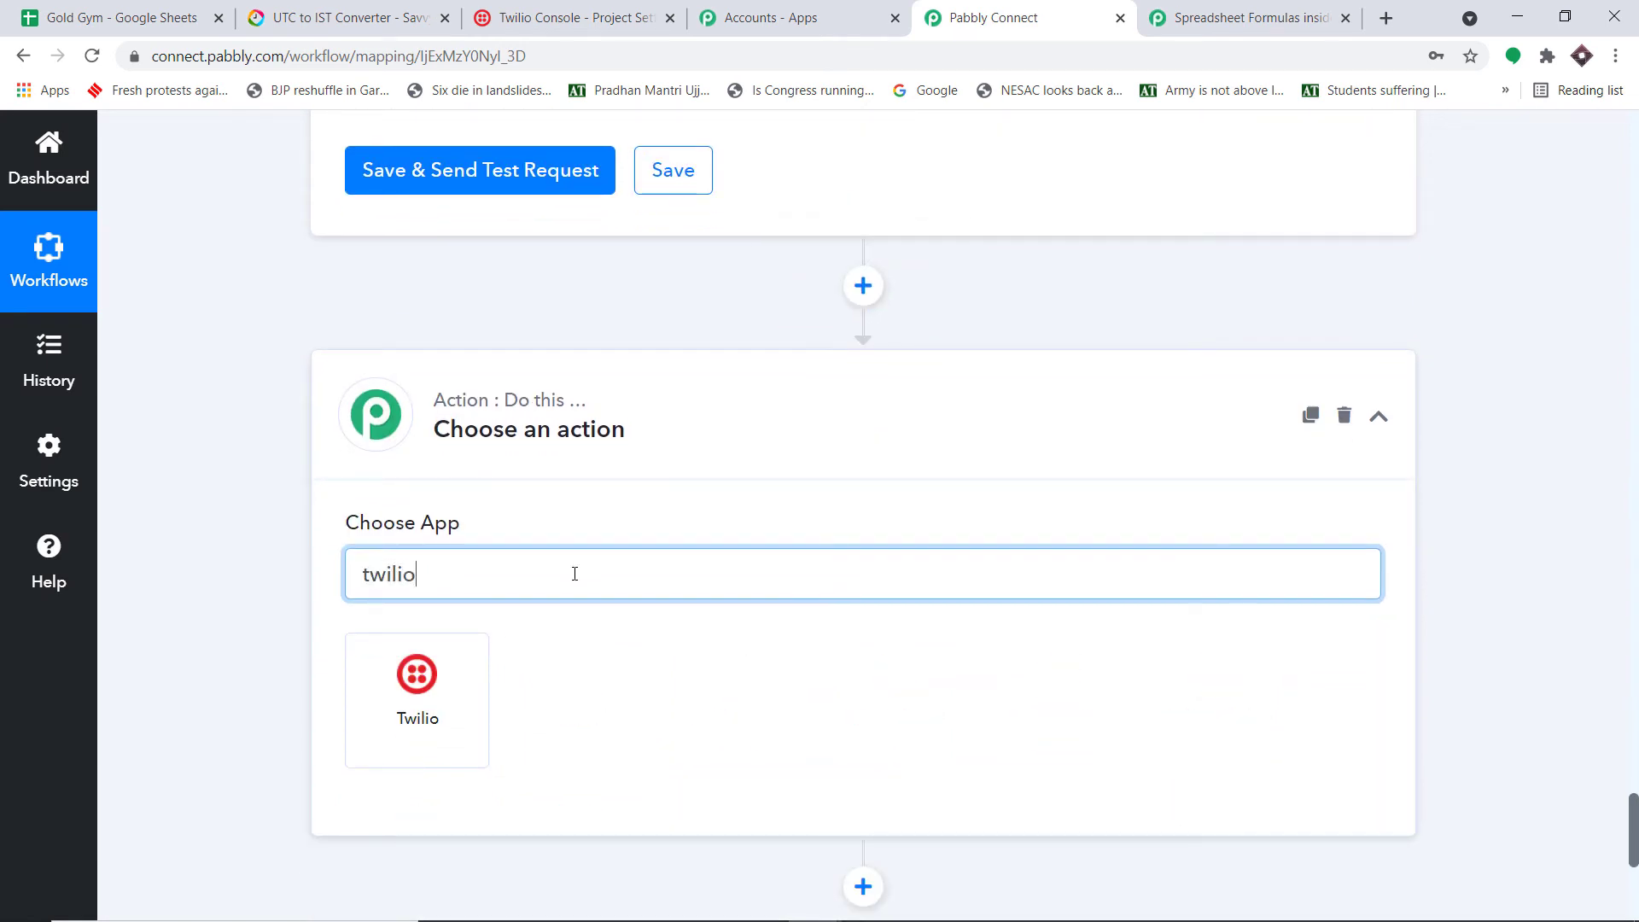
click(389, 663)
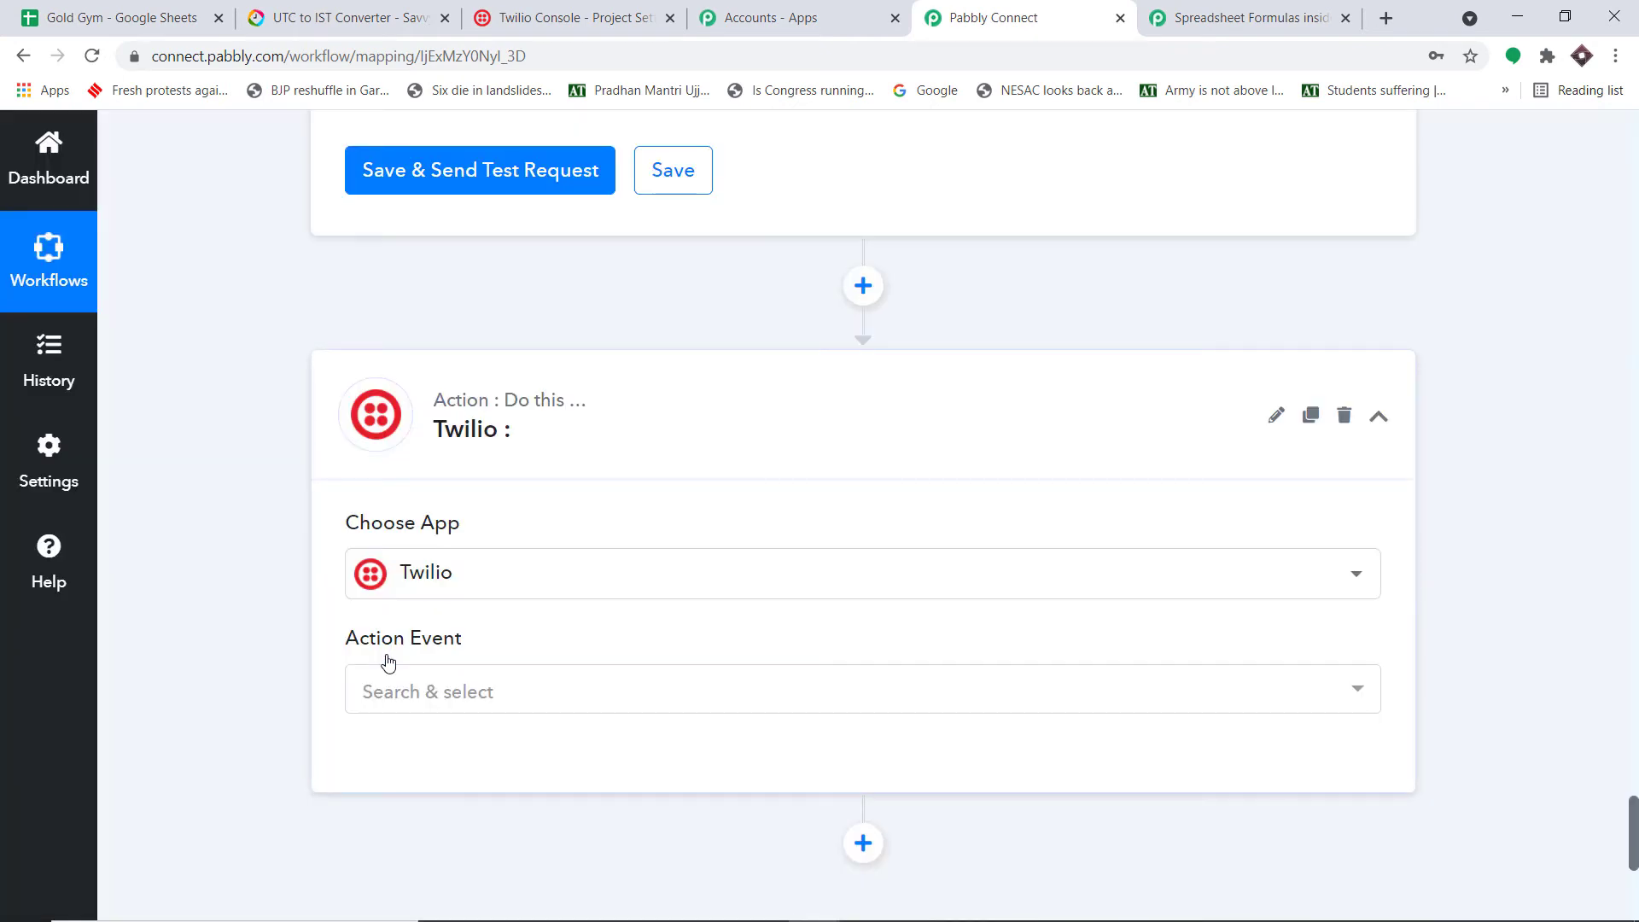
scroll(389, 662, down, 3)
click(478, 474)
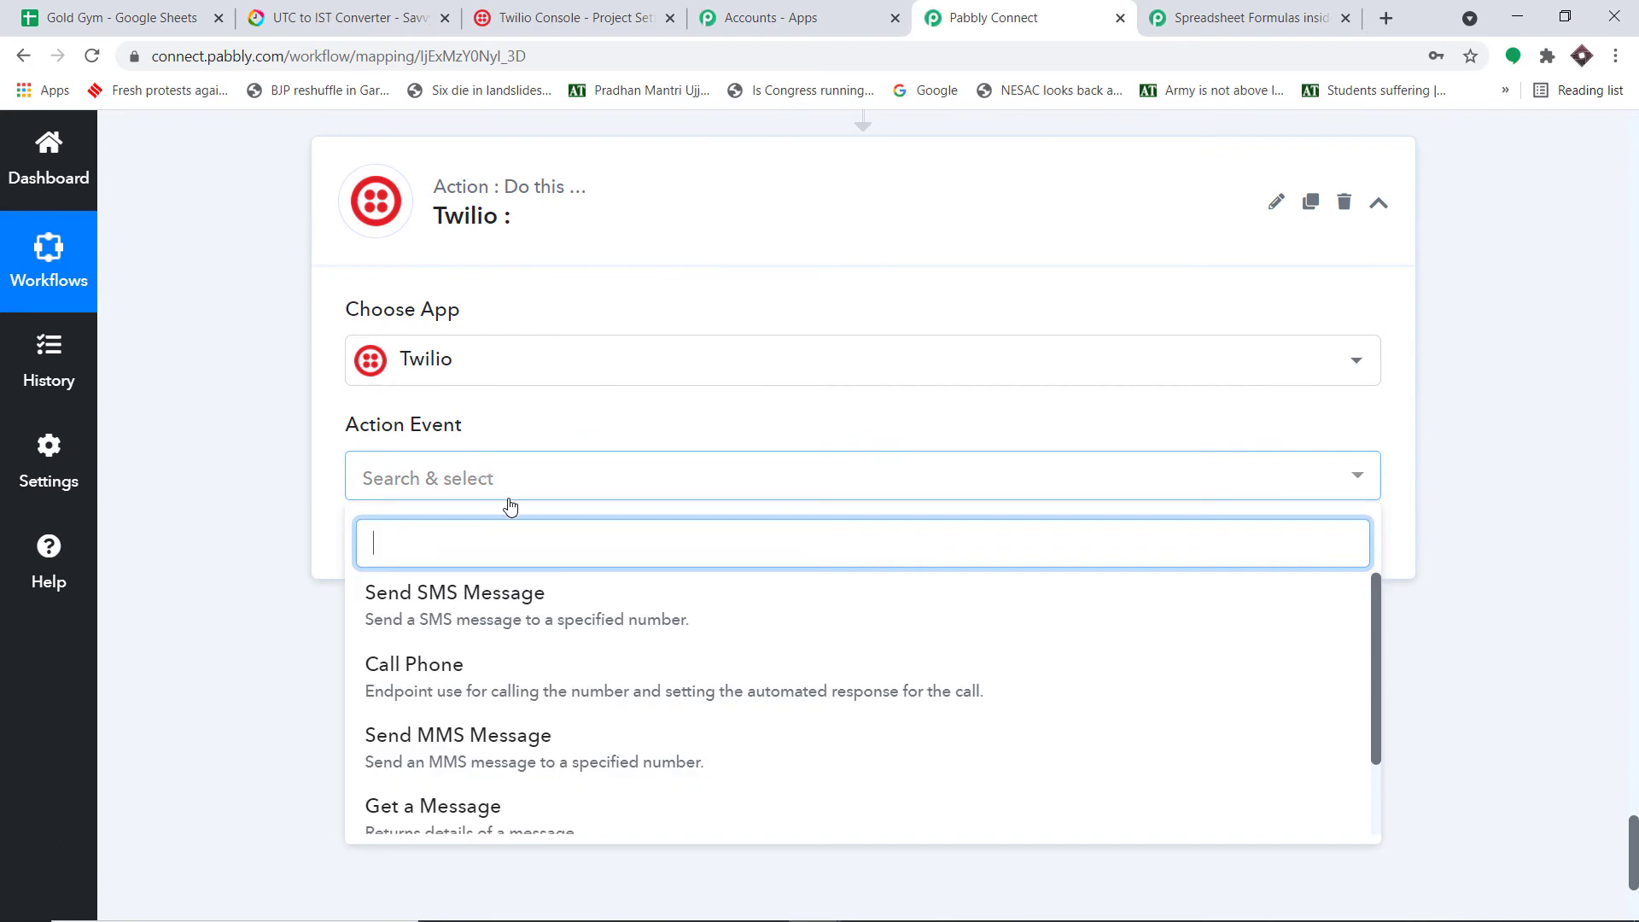
click(619, 616)
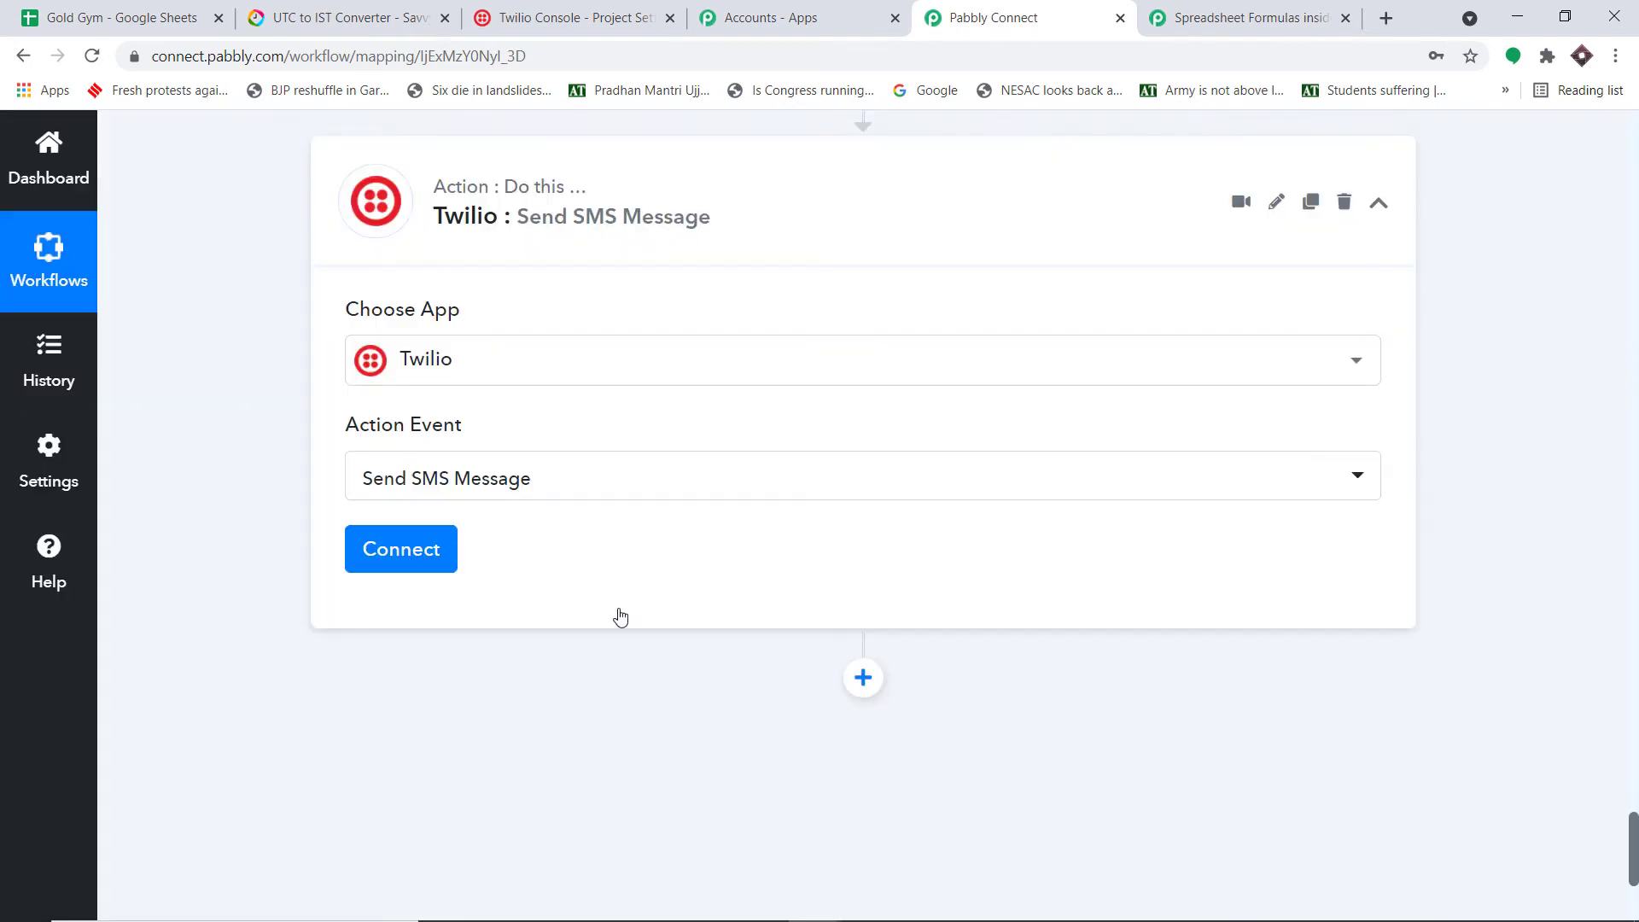
Step: Start a new Twilio connection and look over its Account SID and Authorization Token fields
click(408, 537)
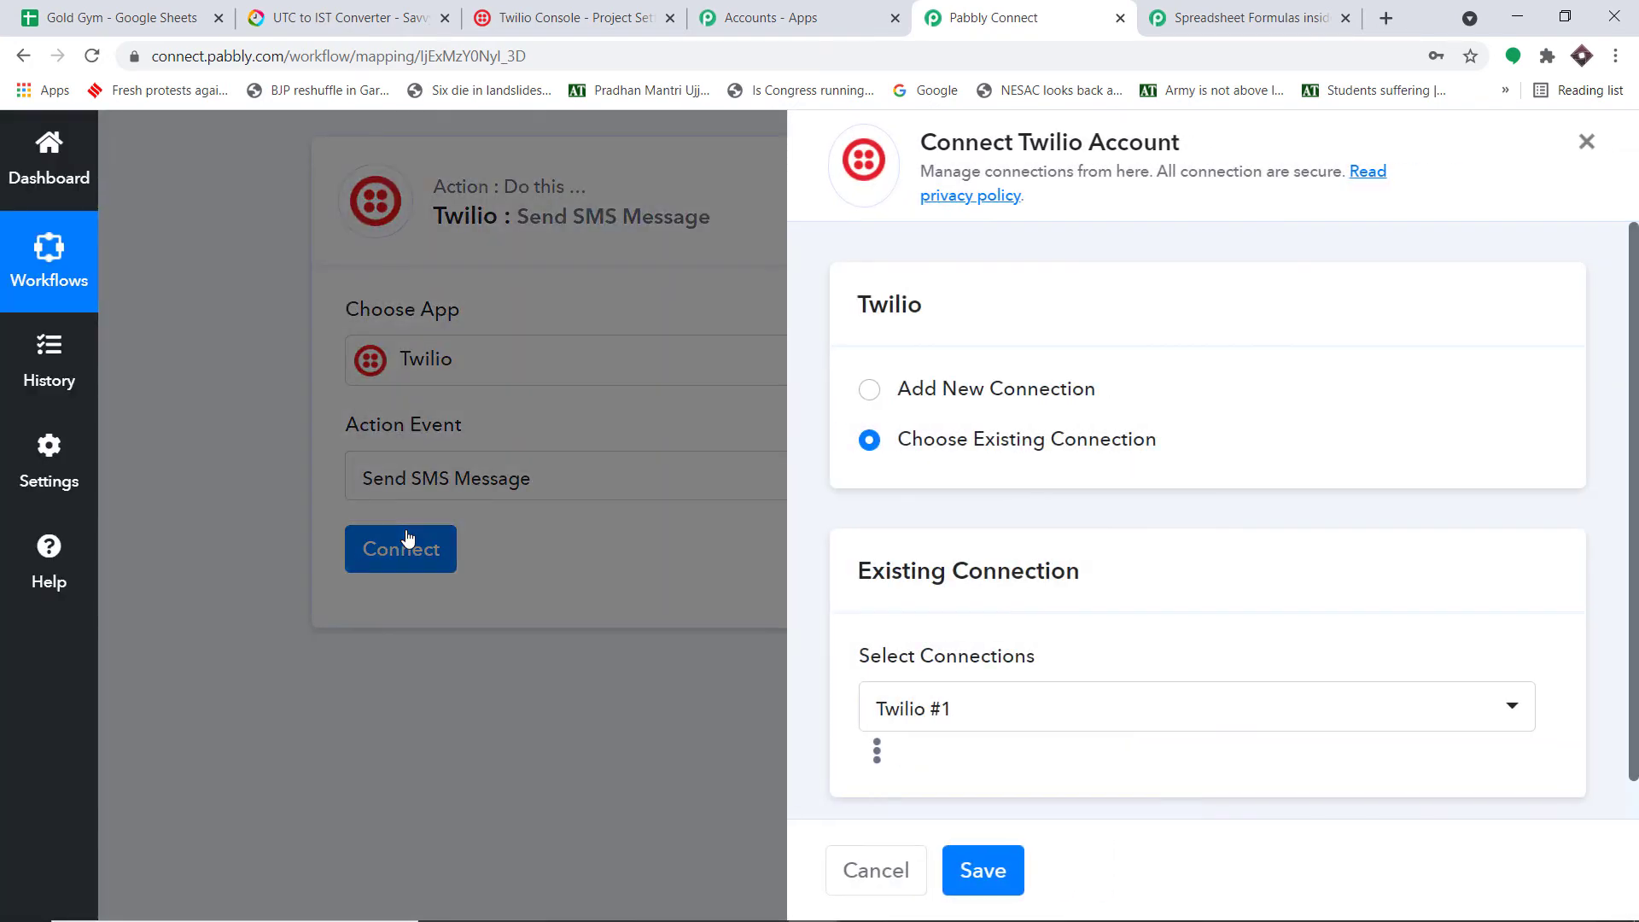
click(1016, 388)
scroll(1016, 444, down, 4)
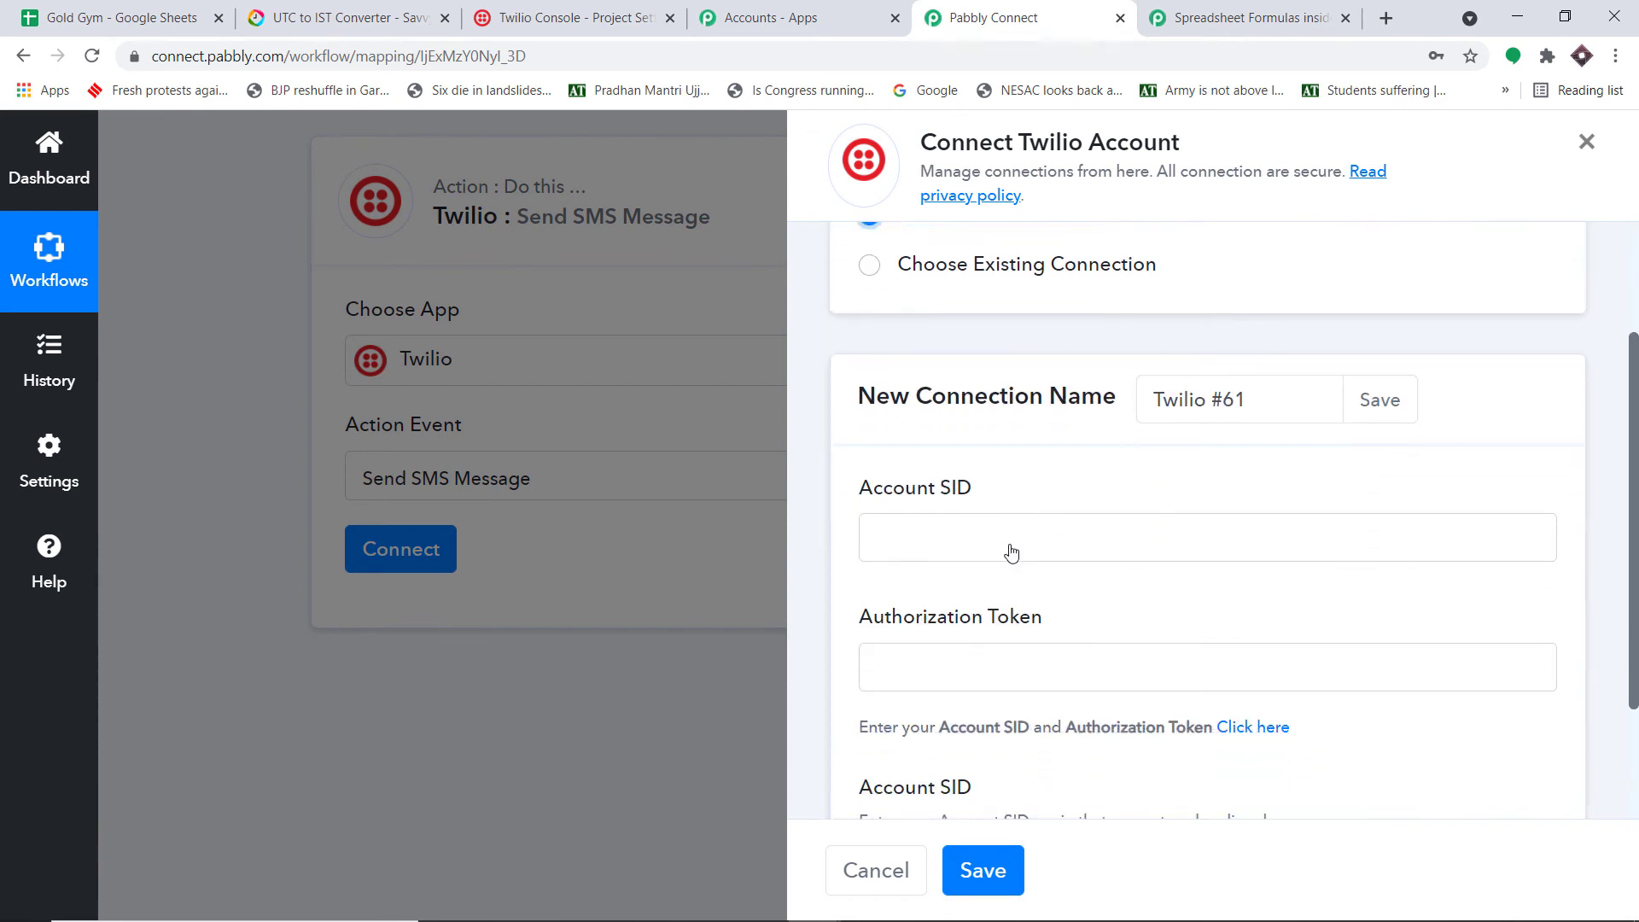
click(964, 393)
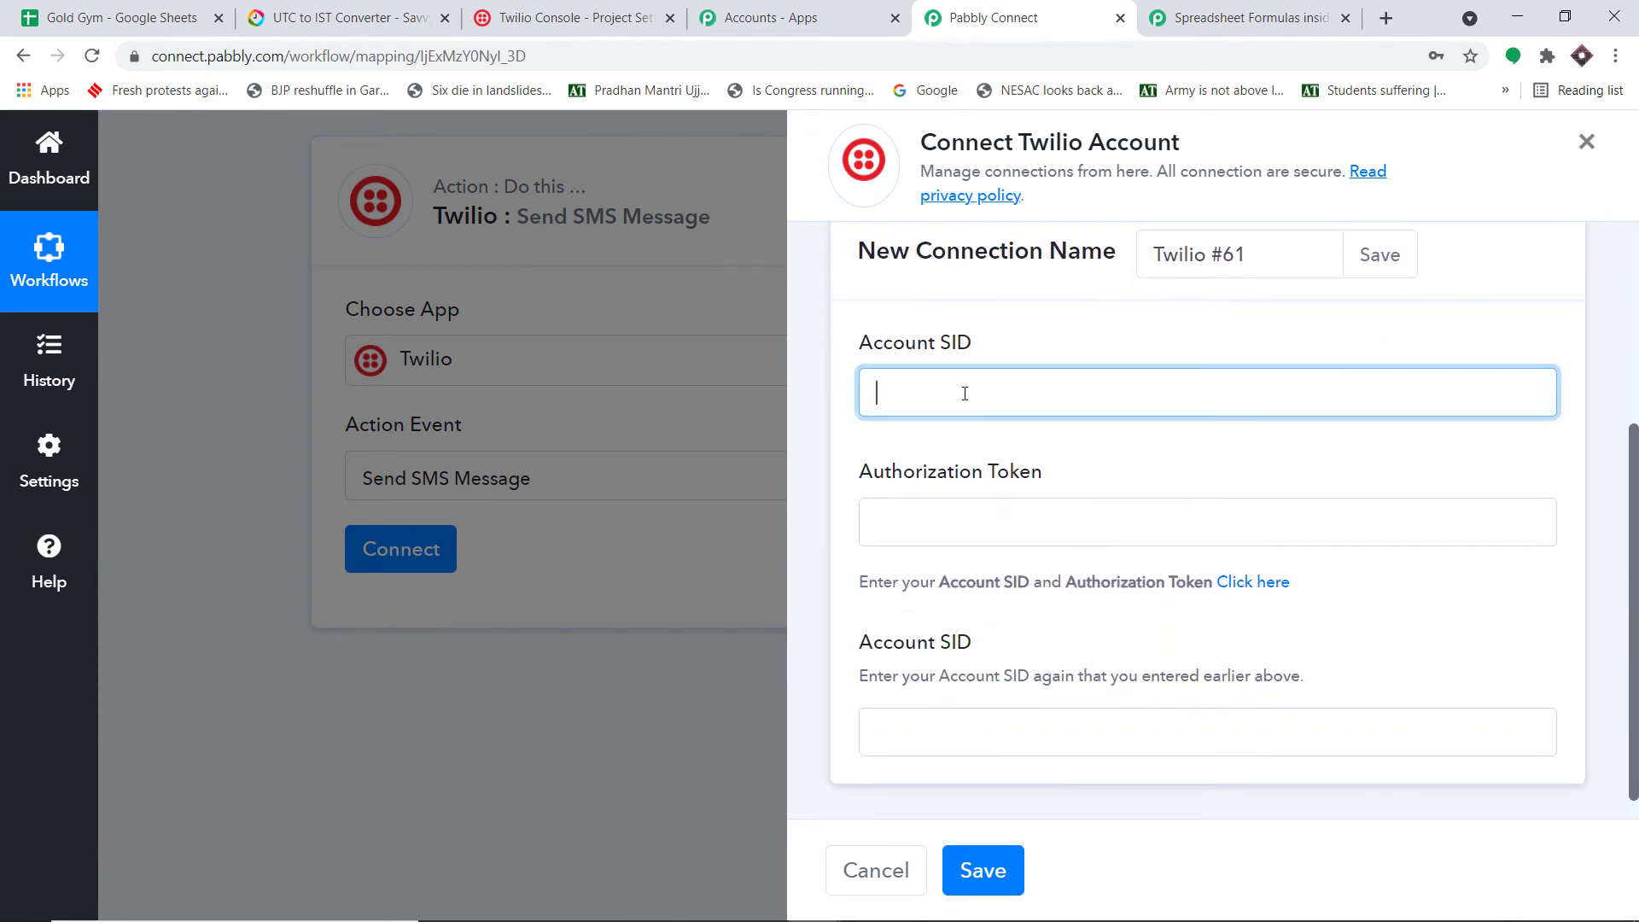
click(944, 527)
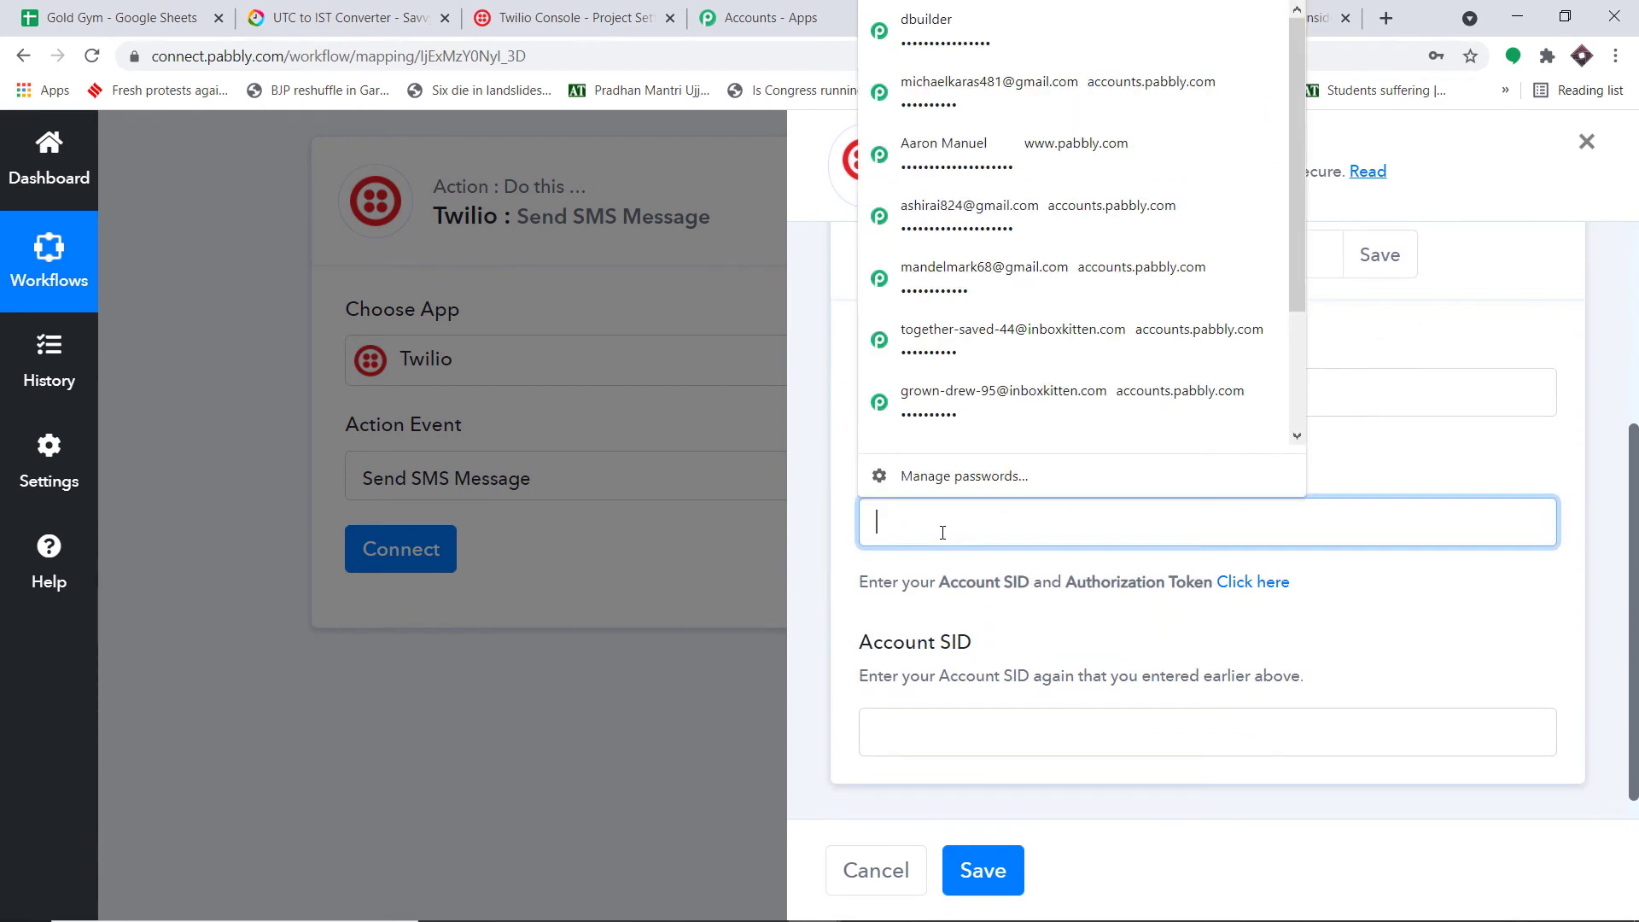
click(933, 726)
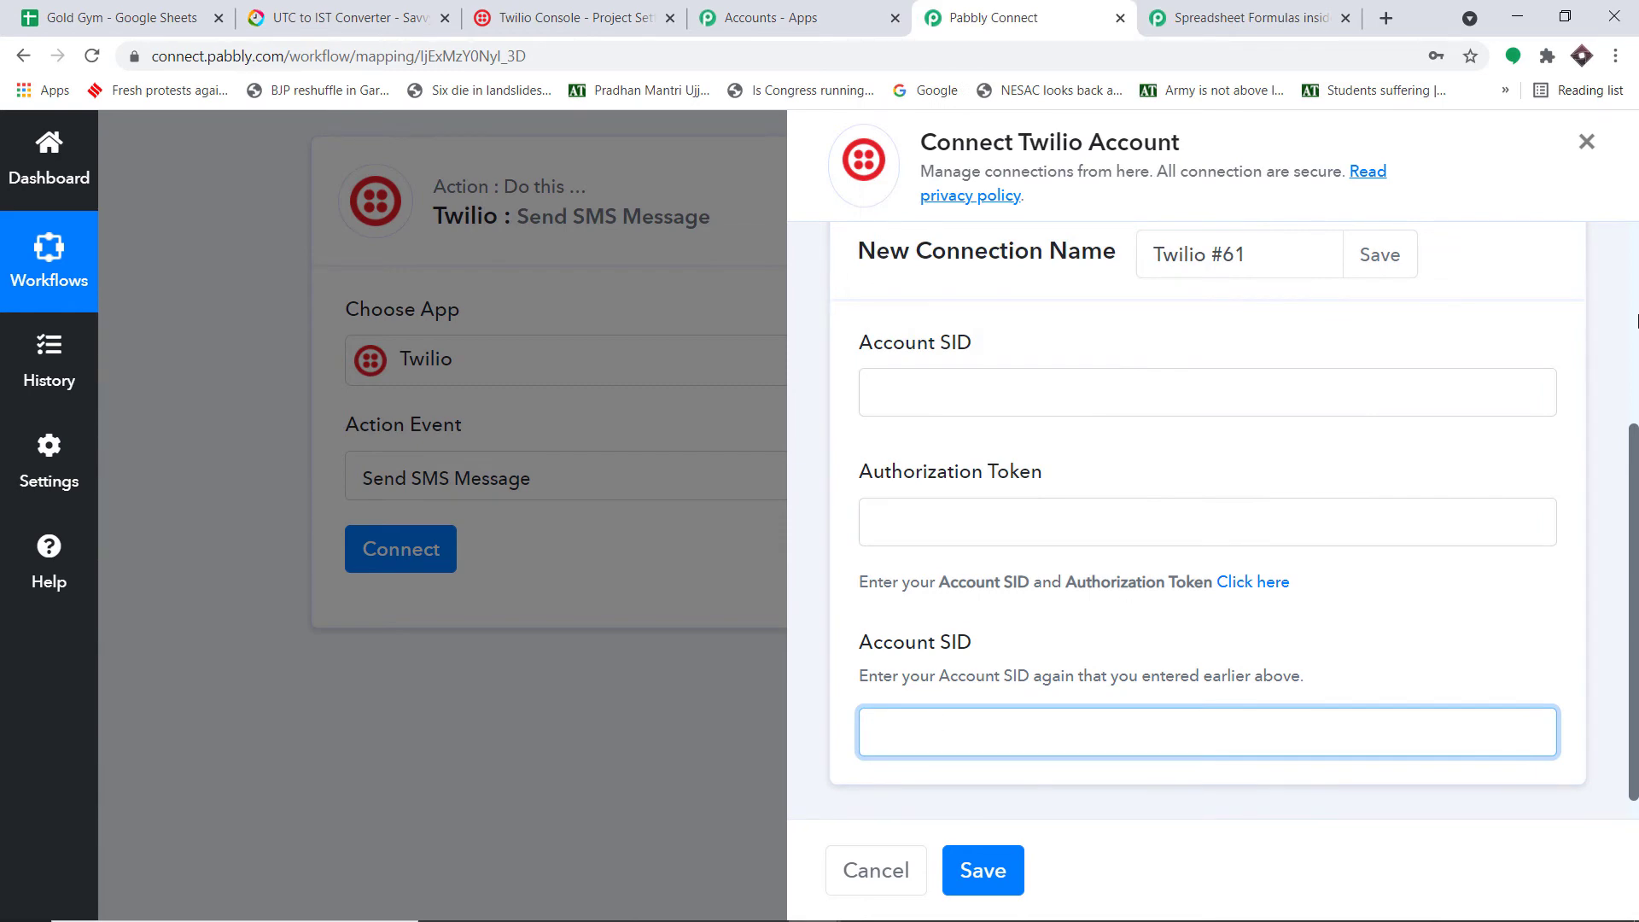
click(1615, 317)
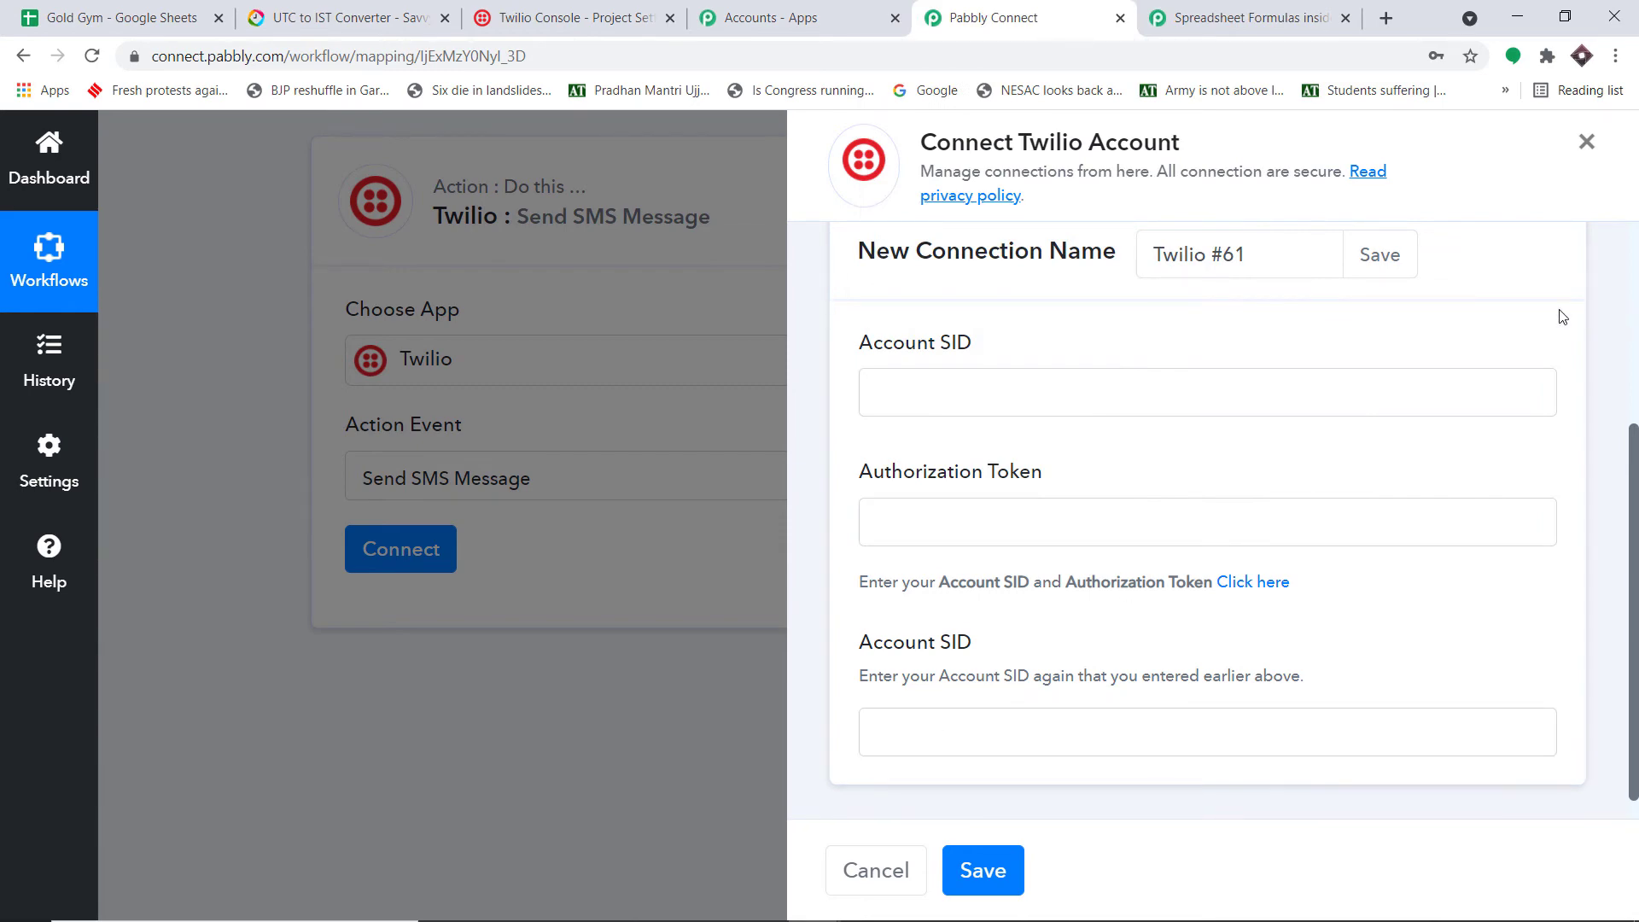
Step: Switch to the Twilio Console and open the project's general settings
click(608, 12)
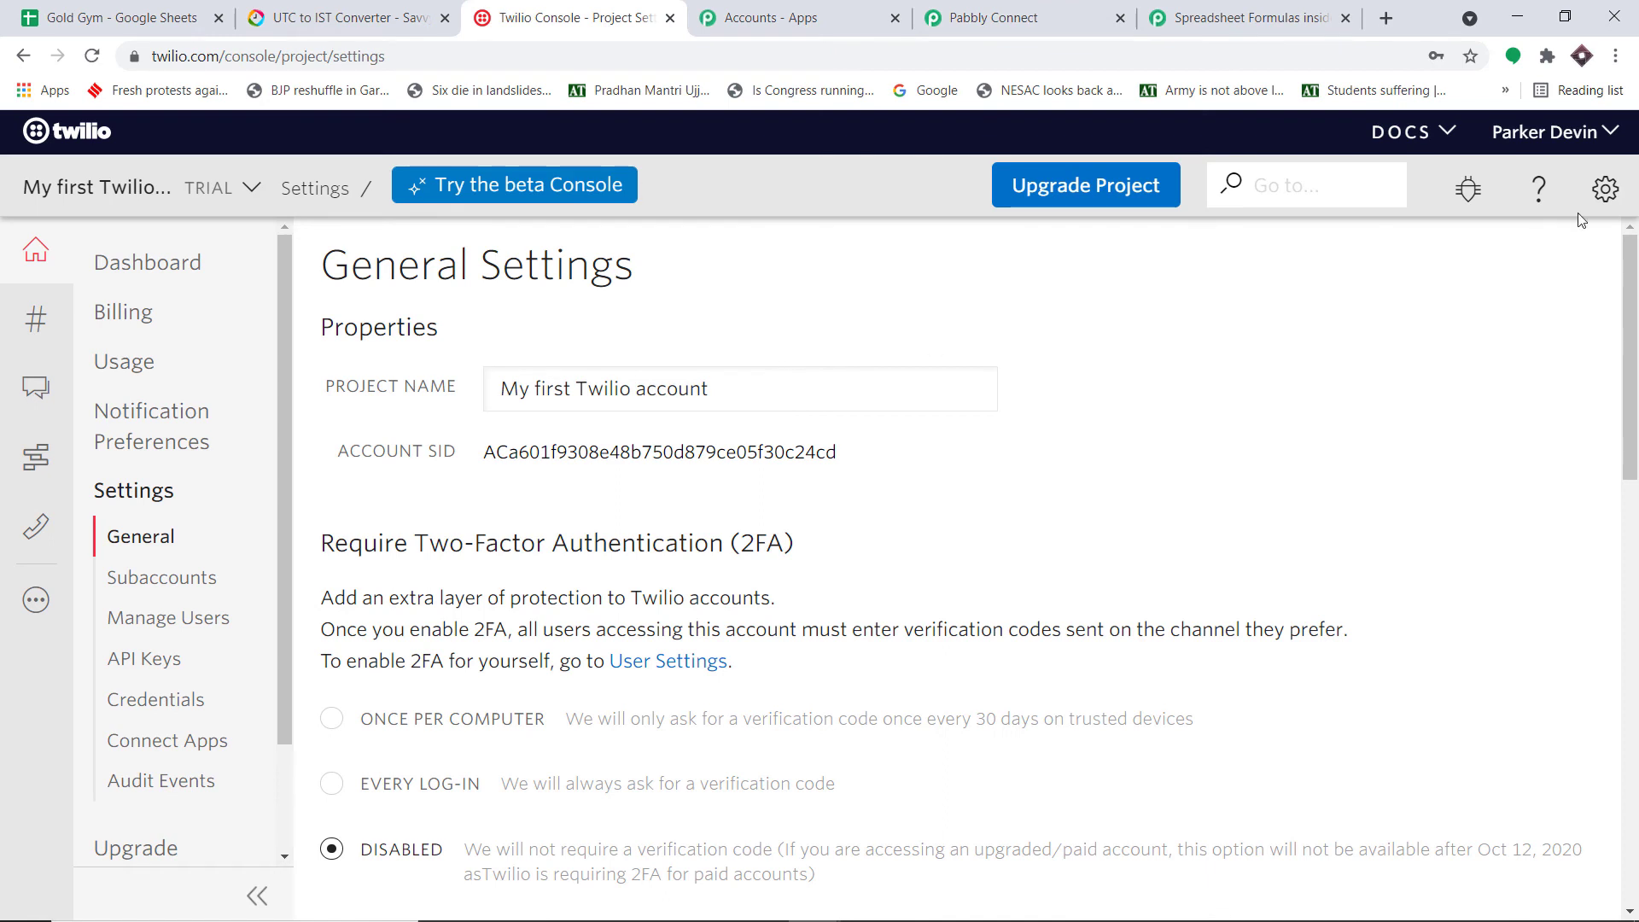
click(1604, 188)
click(1512, 249)
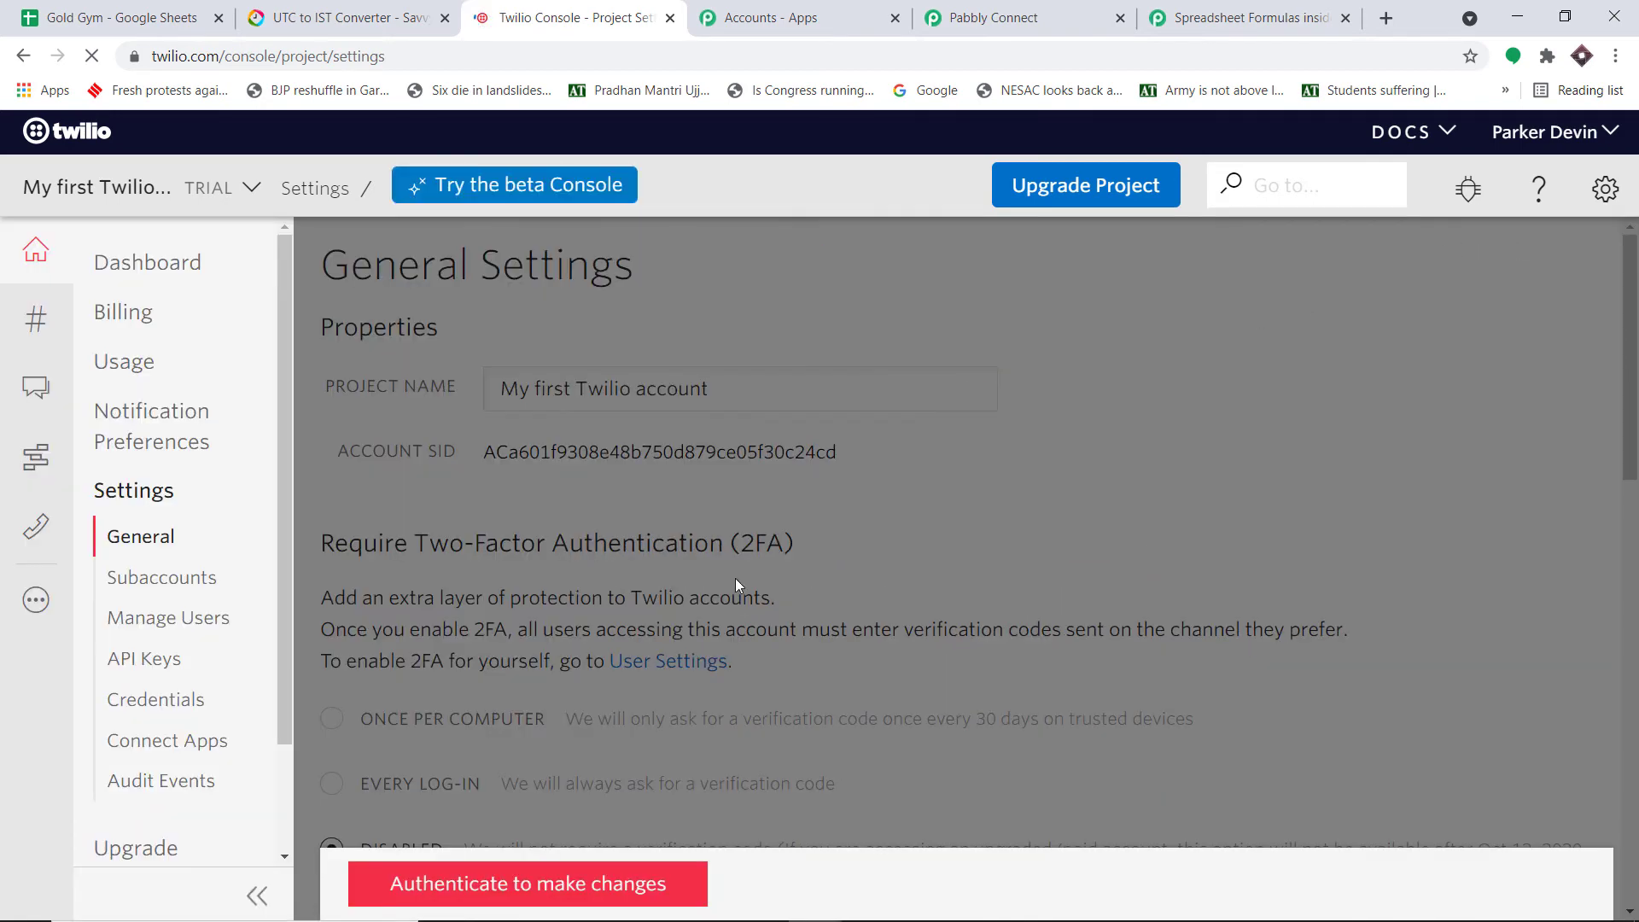
Step: Authenticate for changes with the account password and bring the API Credentials section into view
click(549, 885)
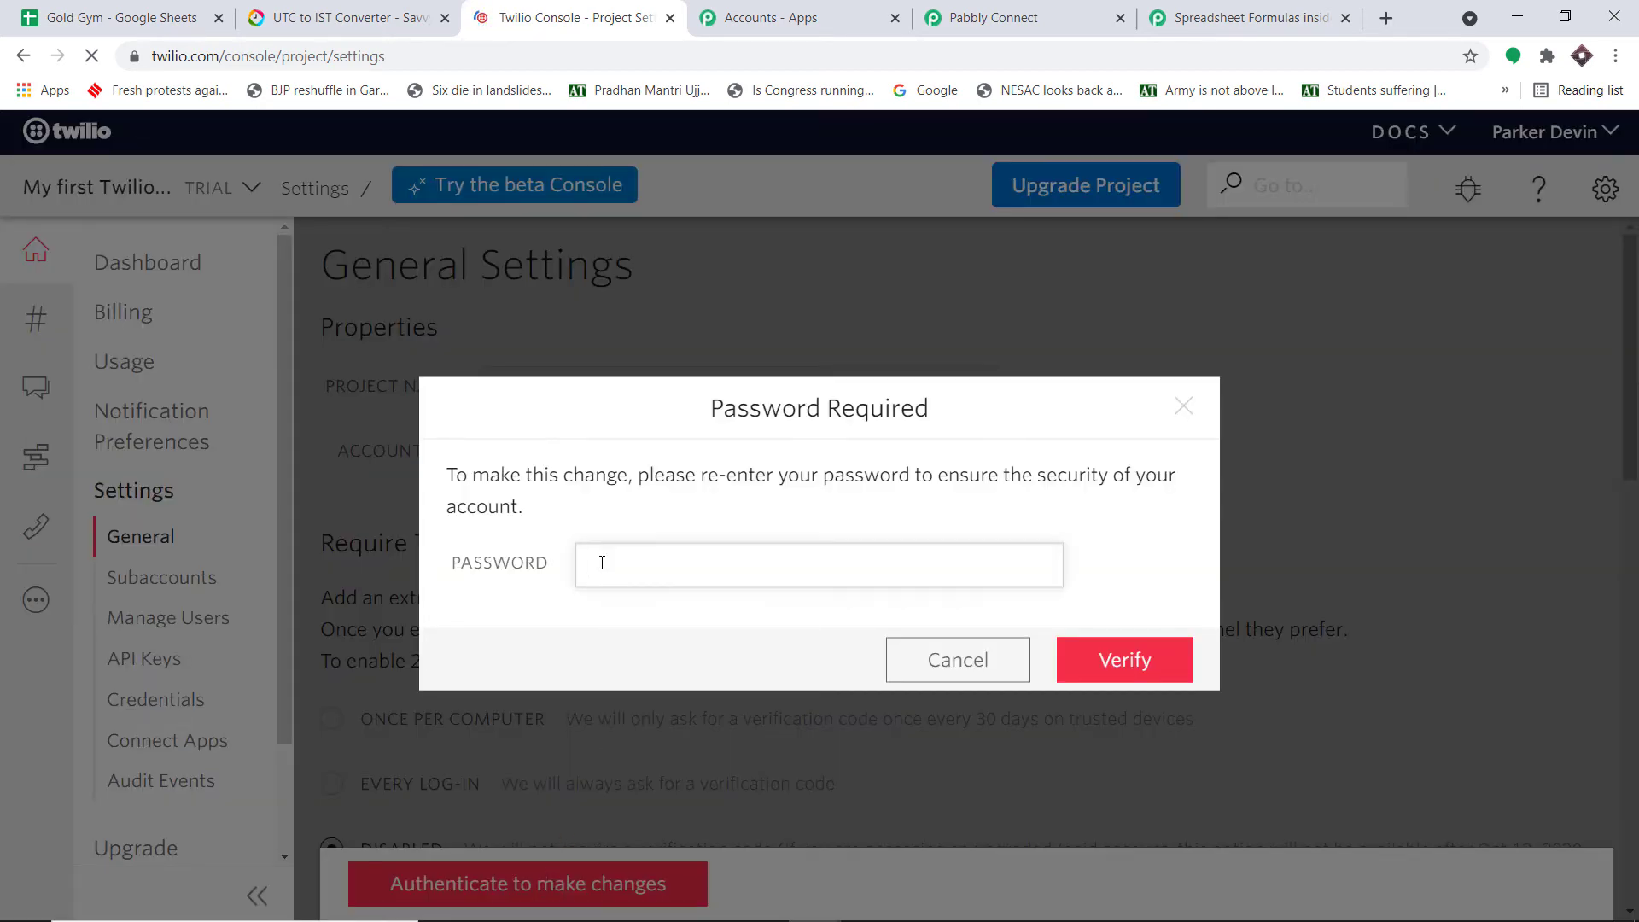
text(••••••••••••••)
key(Return)
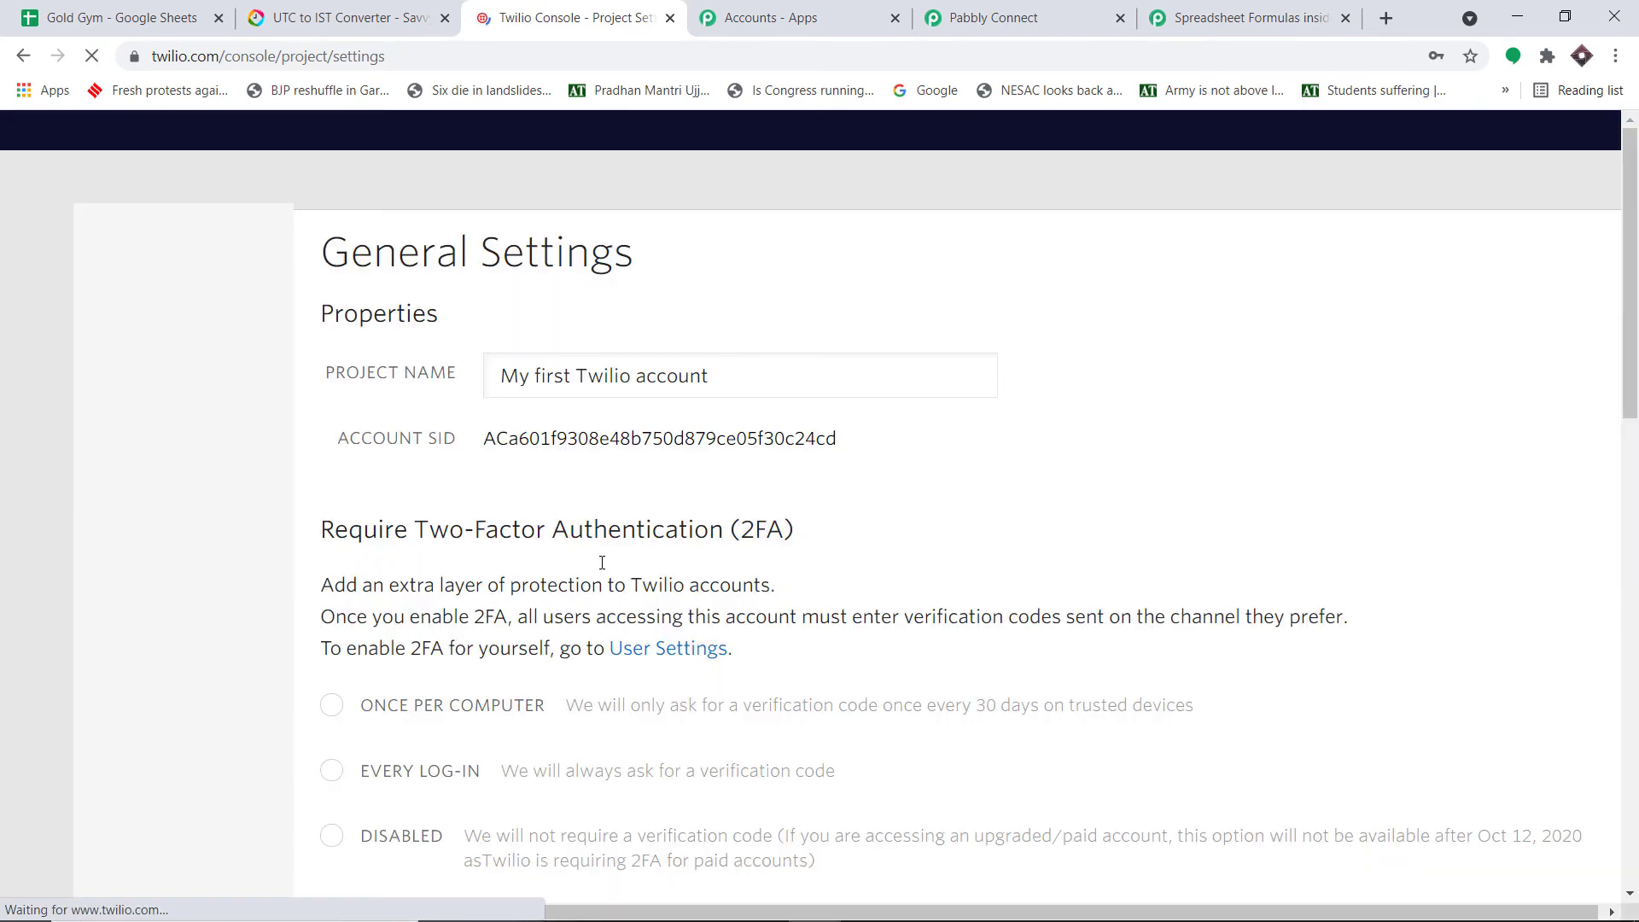
scroll(801, 444, down, 9)
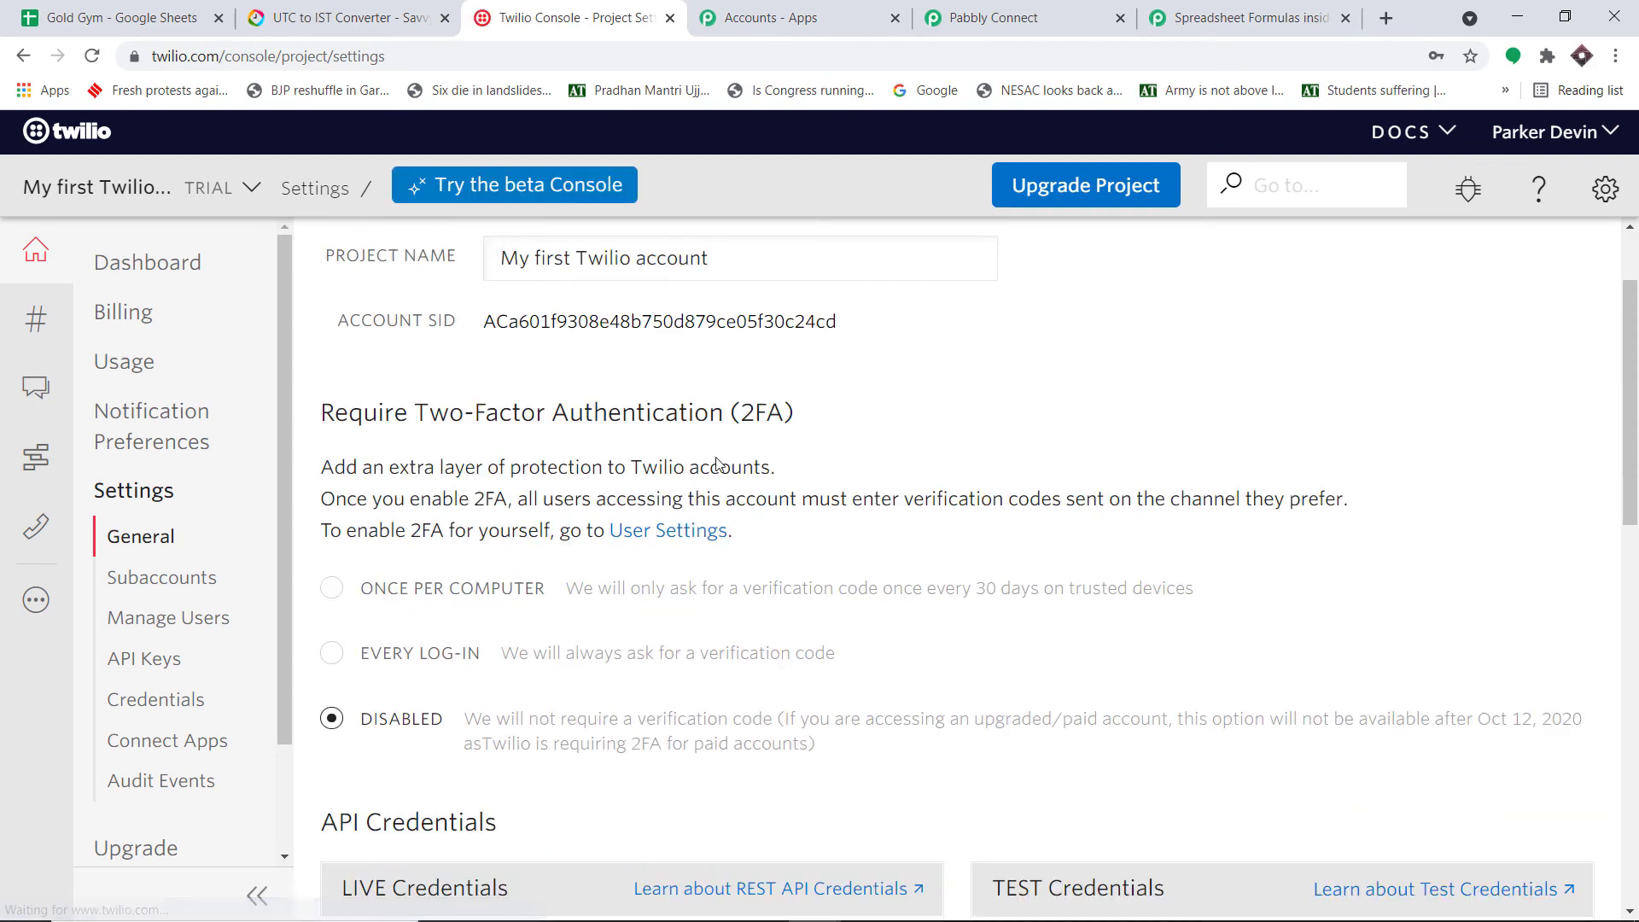
Step: Copy the Account SID from the Live Credentials in the Twilio project settings
scroll(800, 424, up, 3)
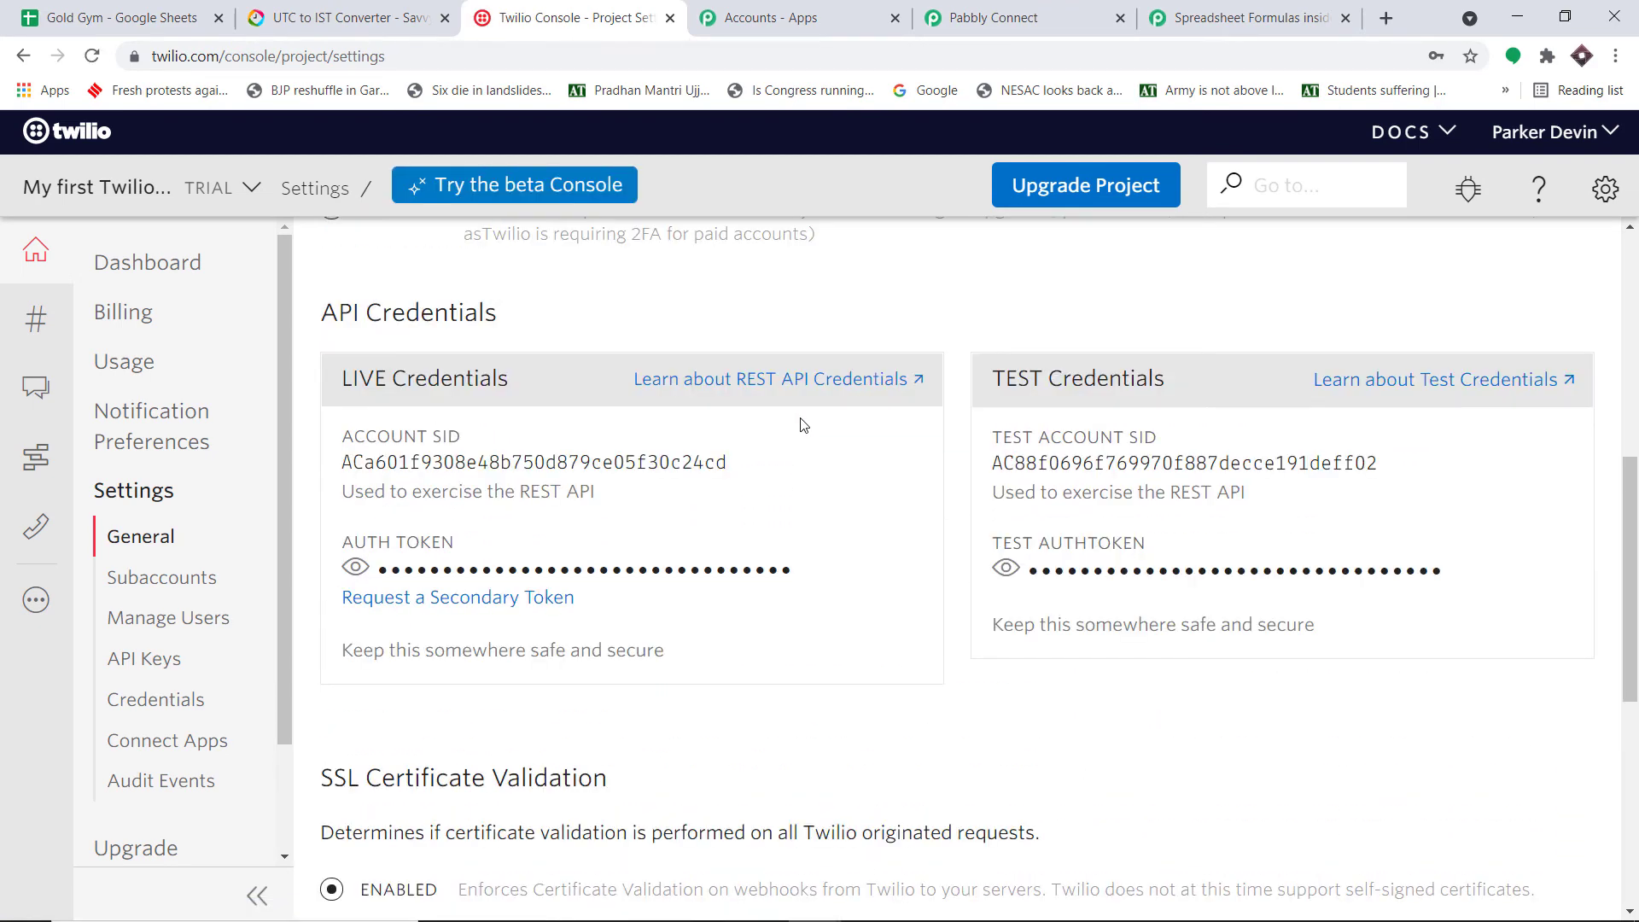
double_click(528, 458)
right_click(529, 458)
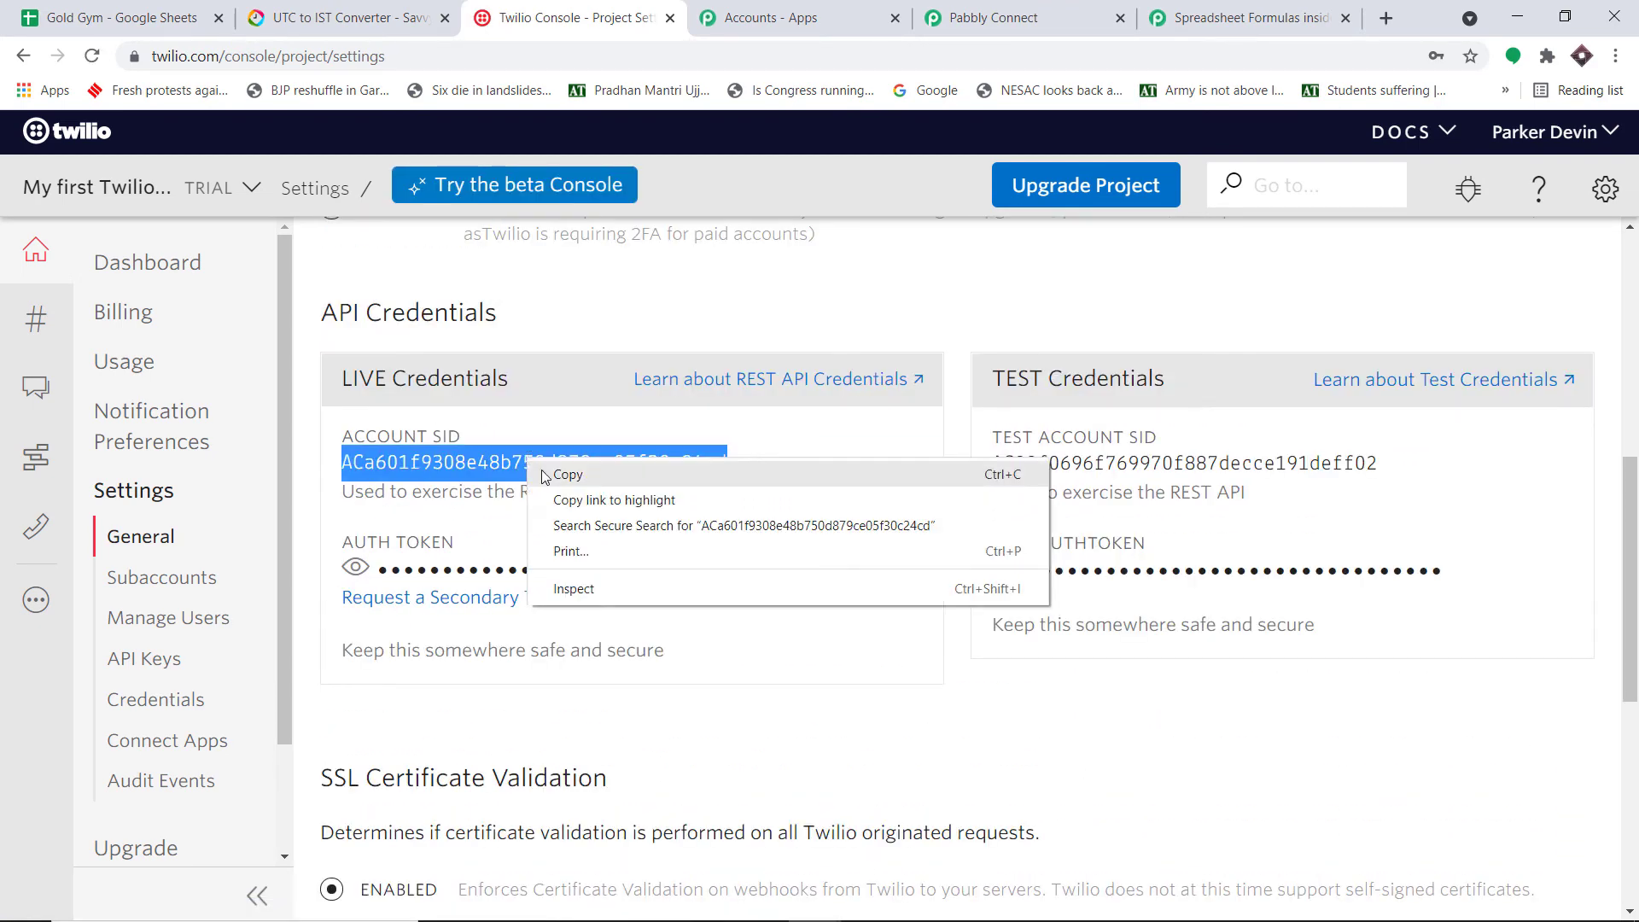
click(555, 468)
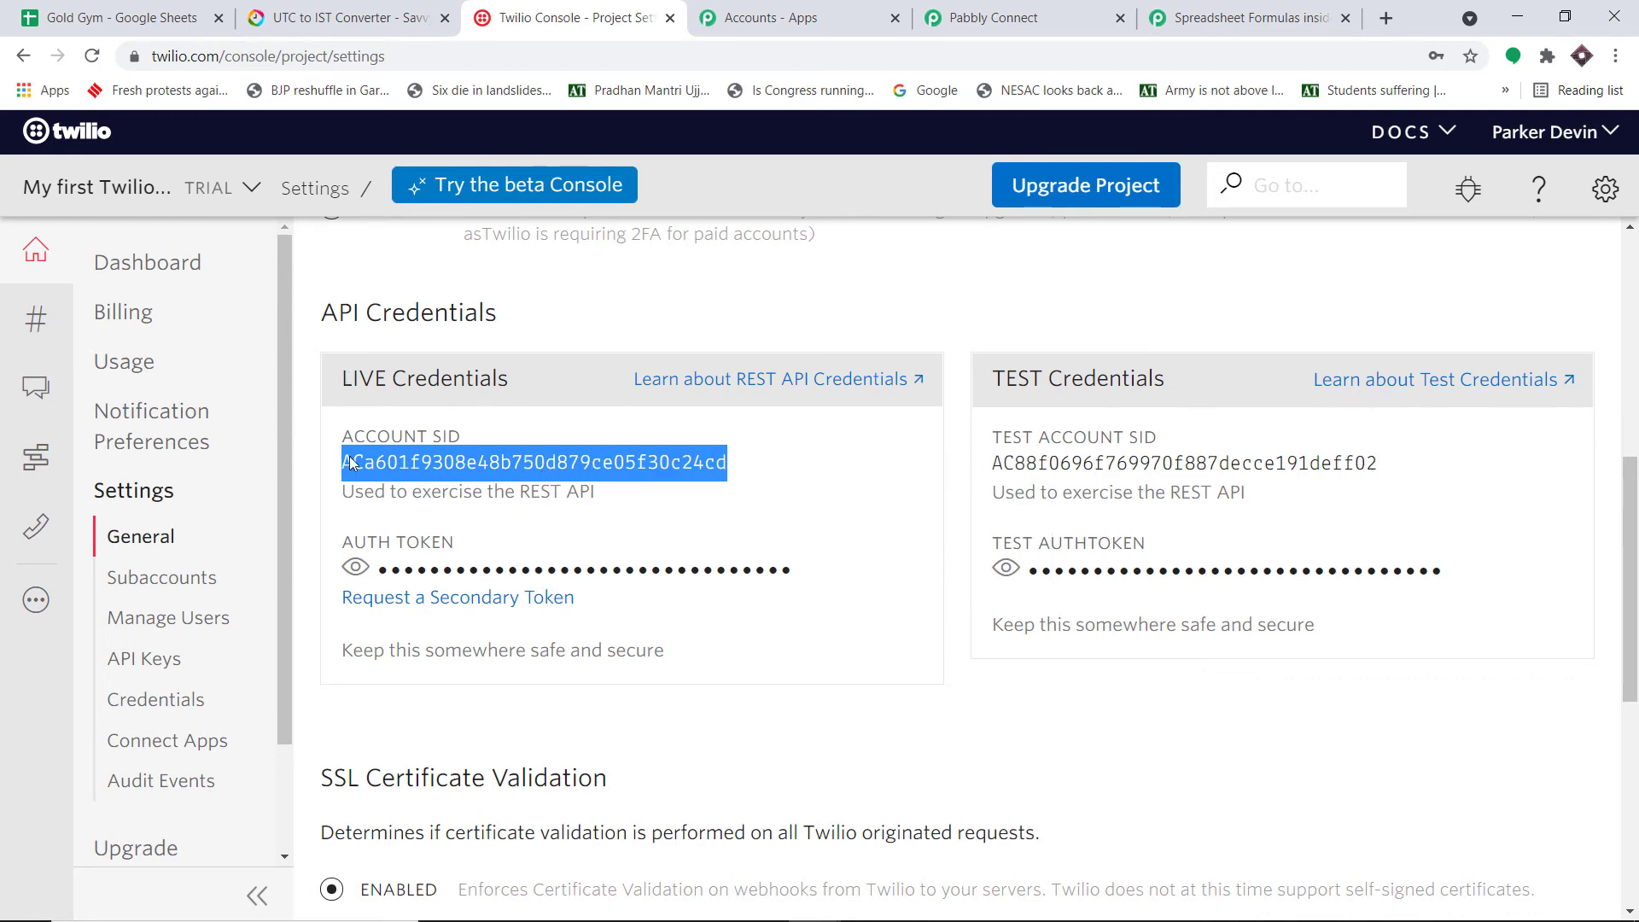
Step: Switch to Pabbly Connect and enter the copied SID in both Account SID fields of the new Twilio connection
click(1202, 14)
click(1064, 16)
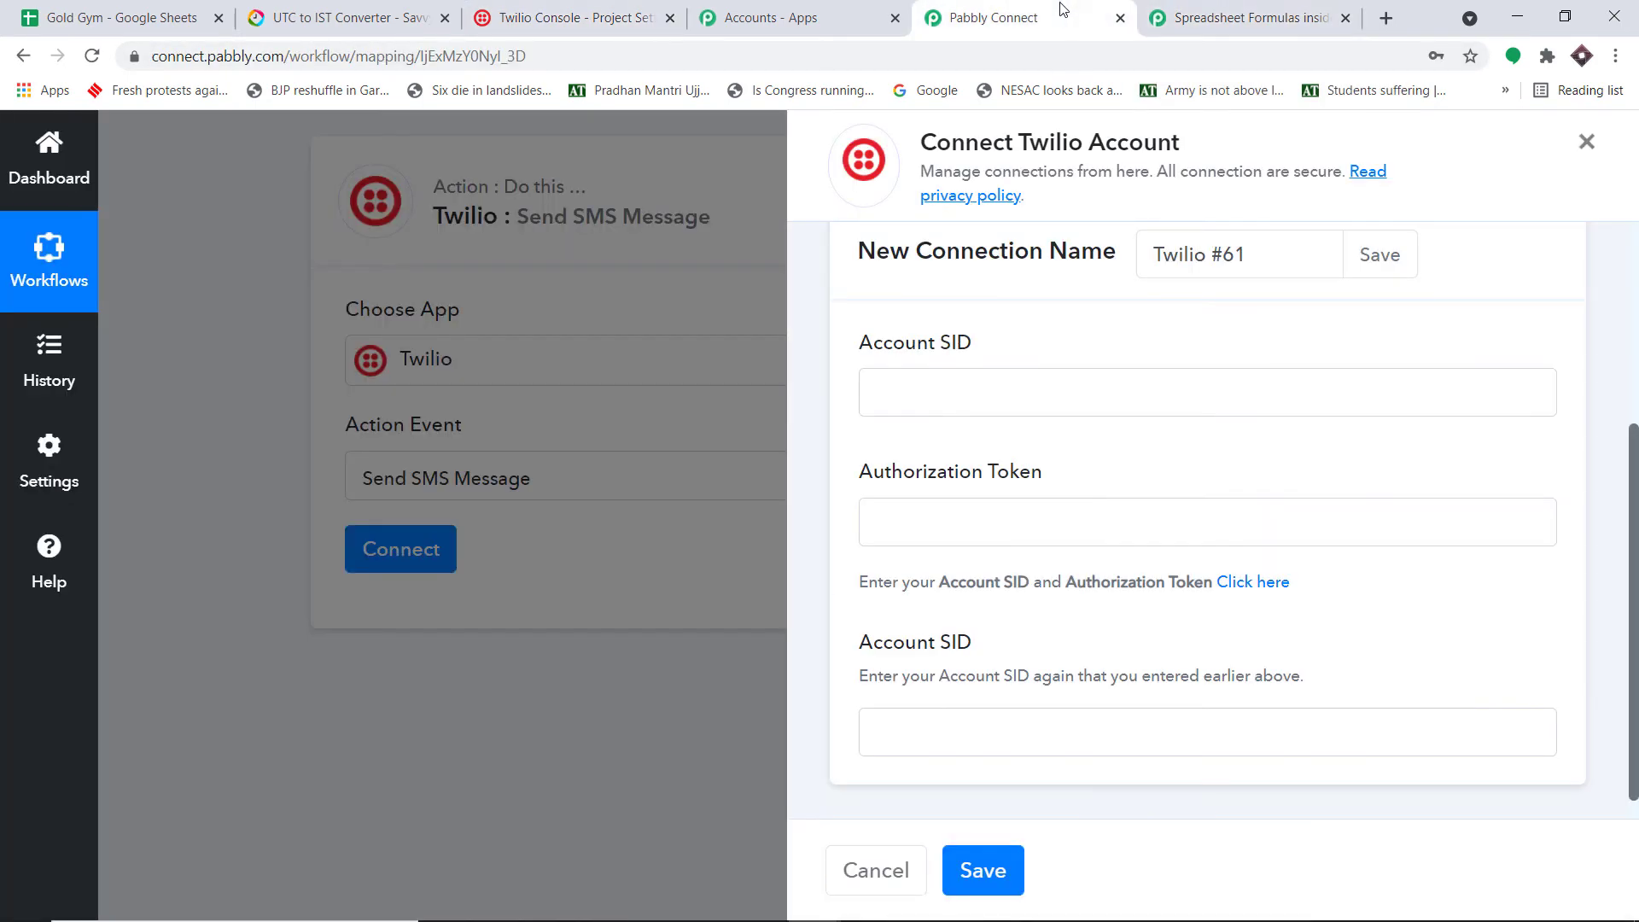
click(941, 390)
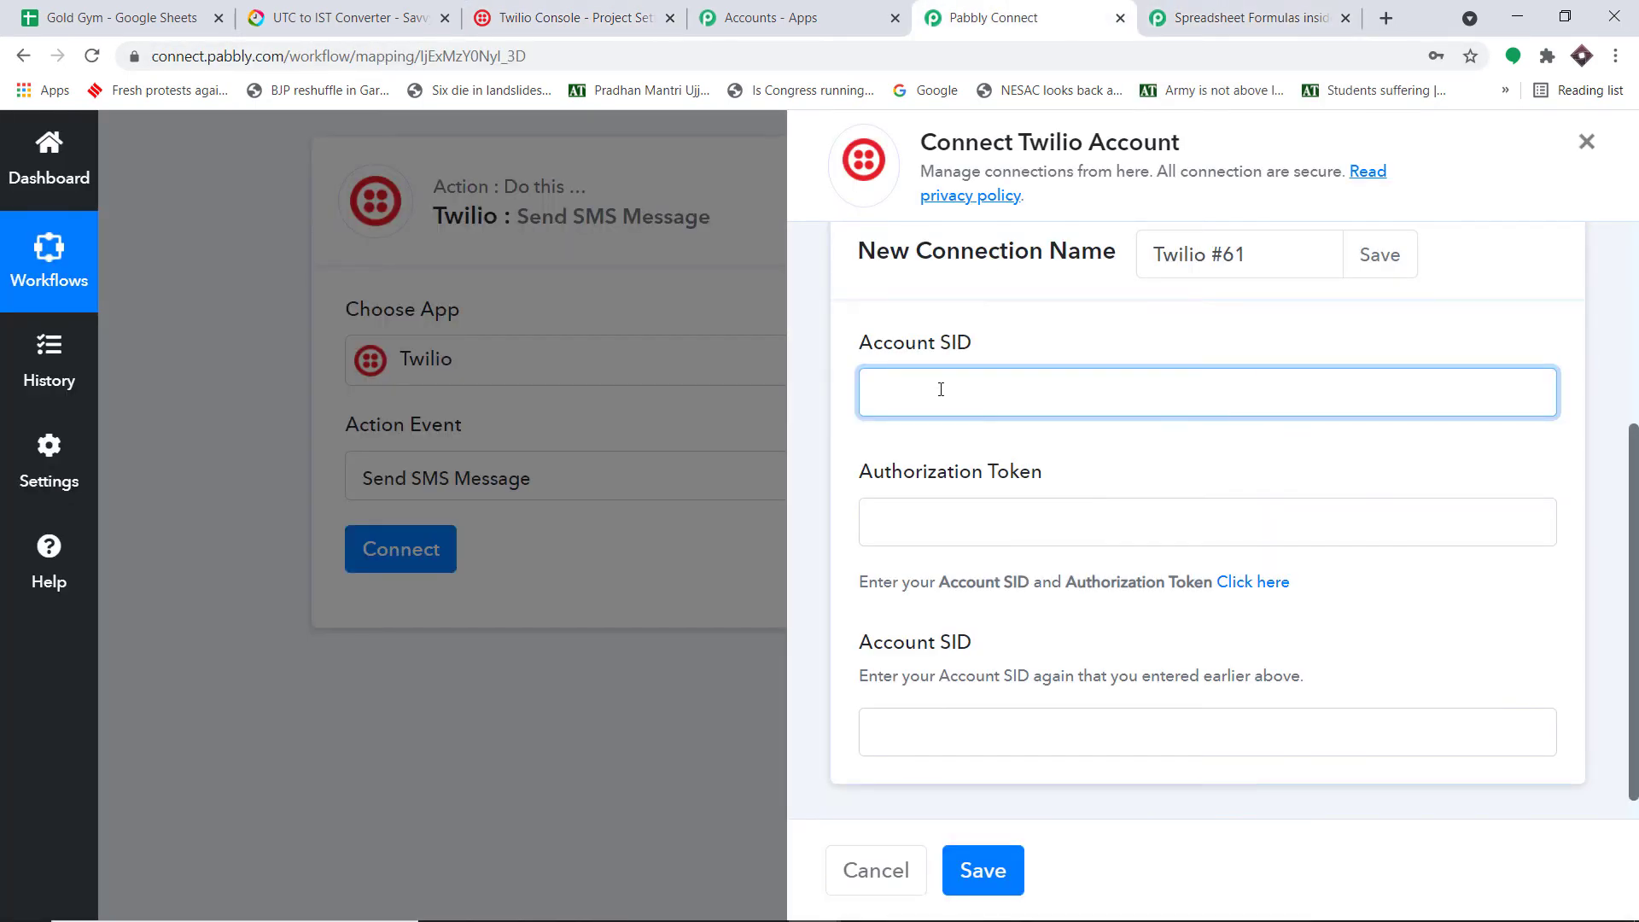
key(ctrl+v)
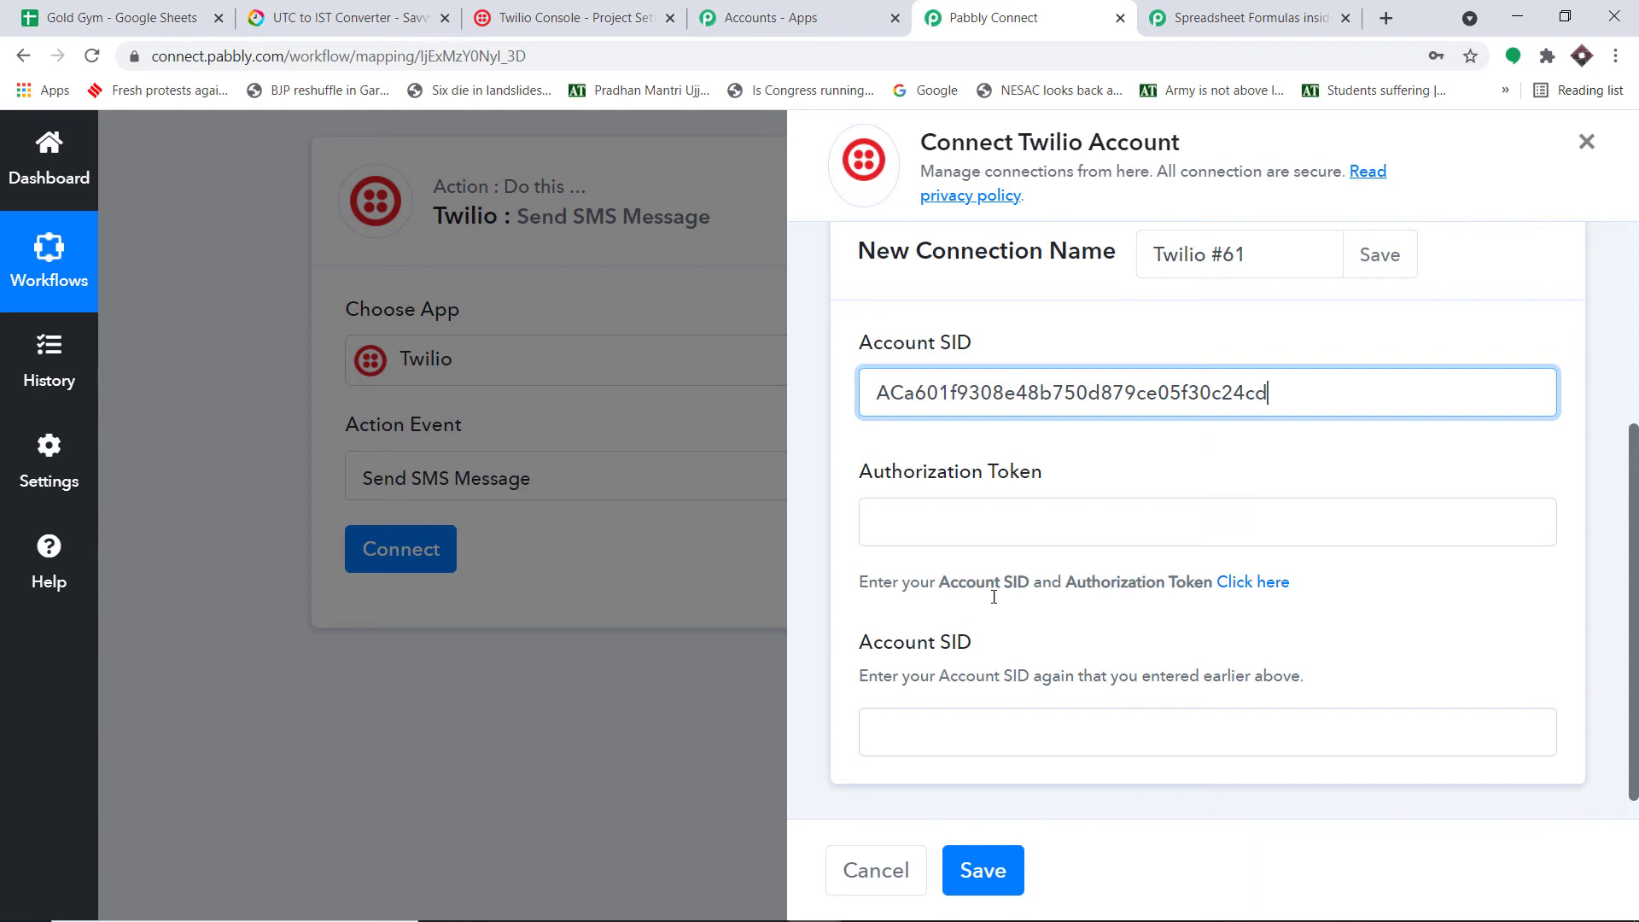
click(920, 738)
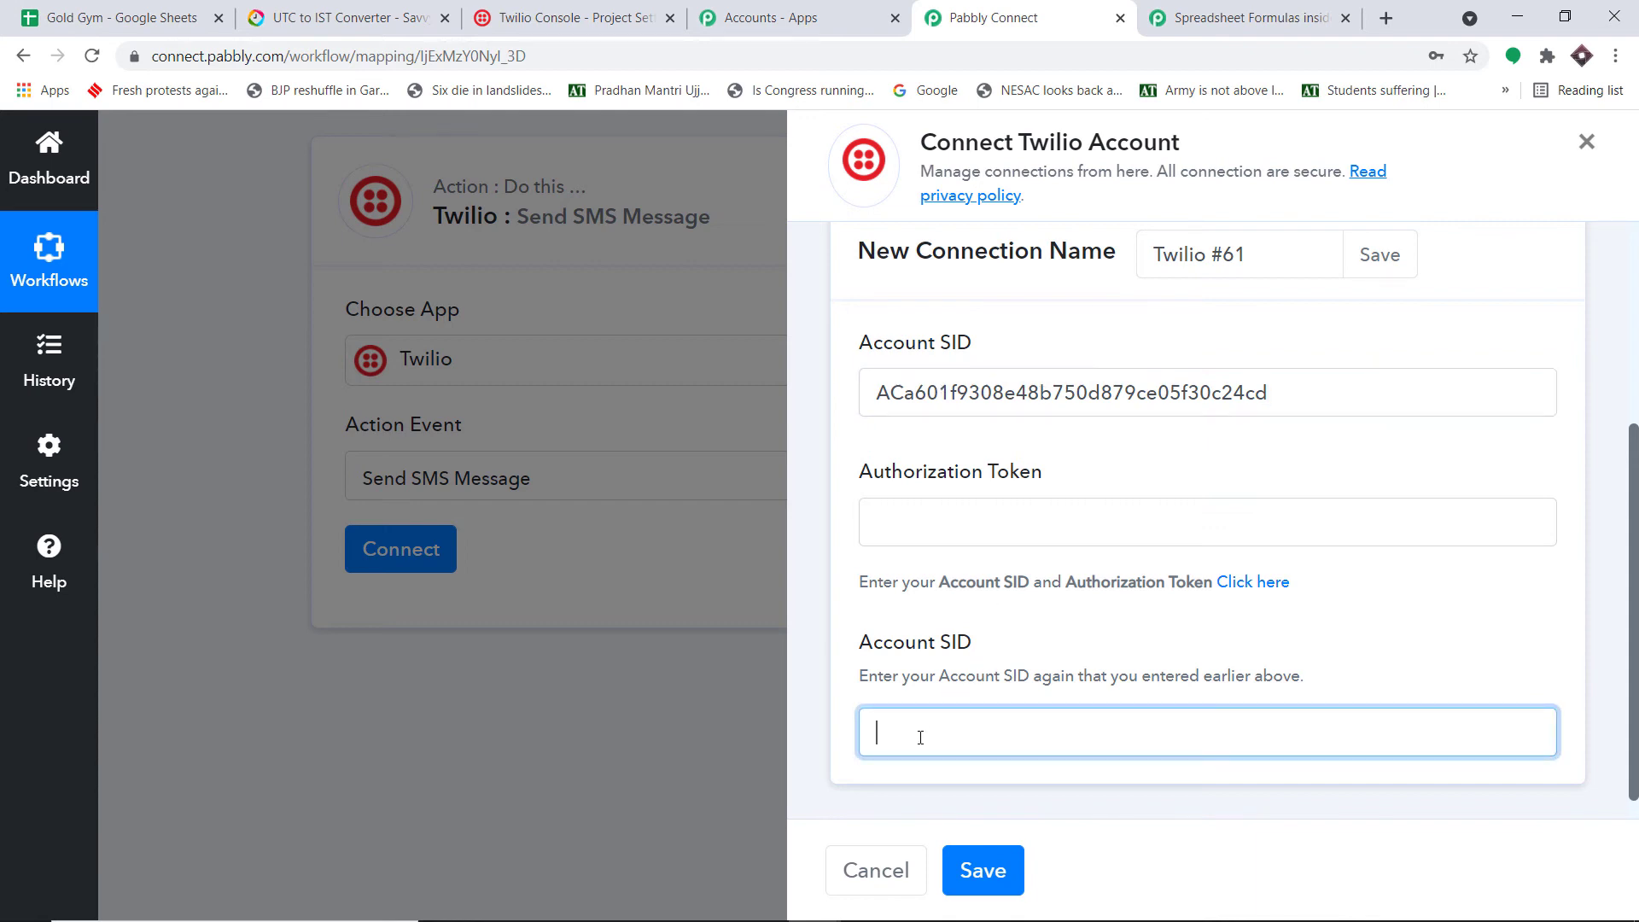
key(ctrl+v)
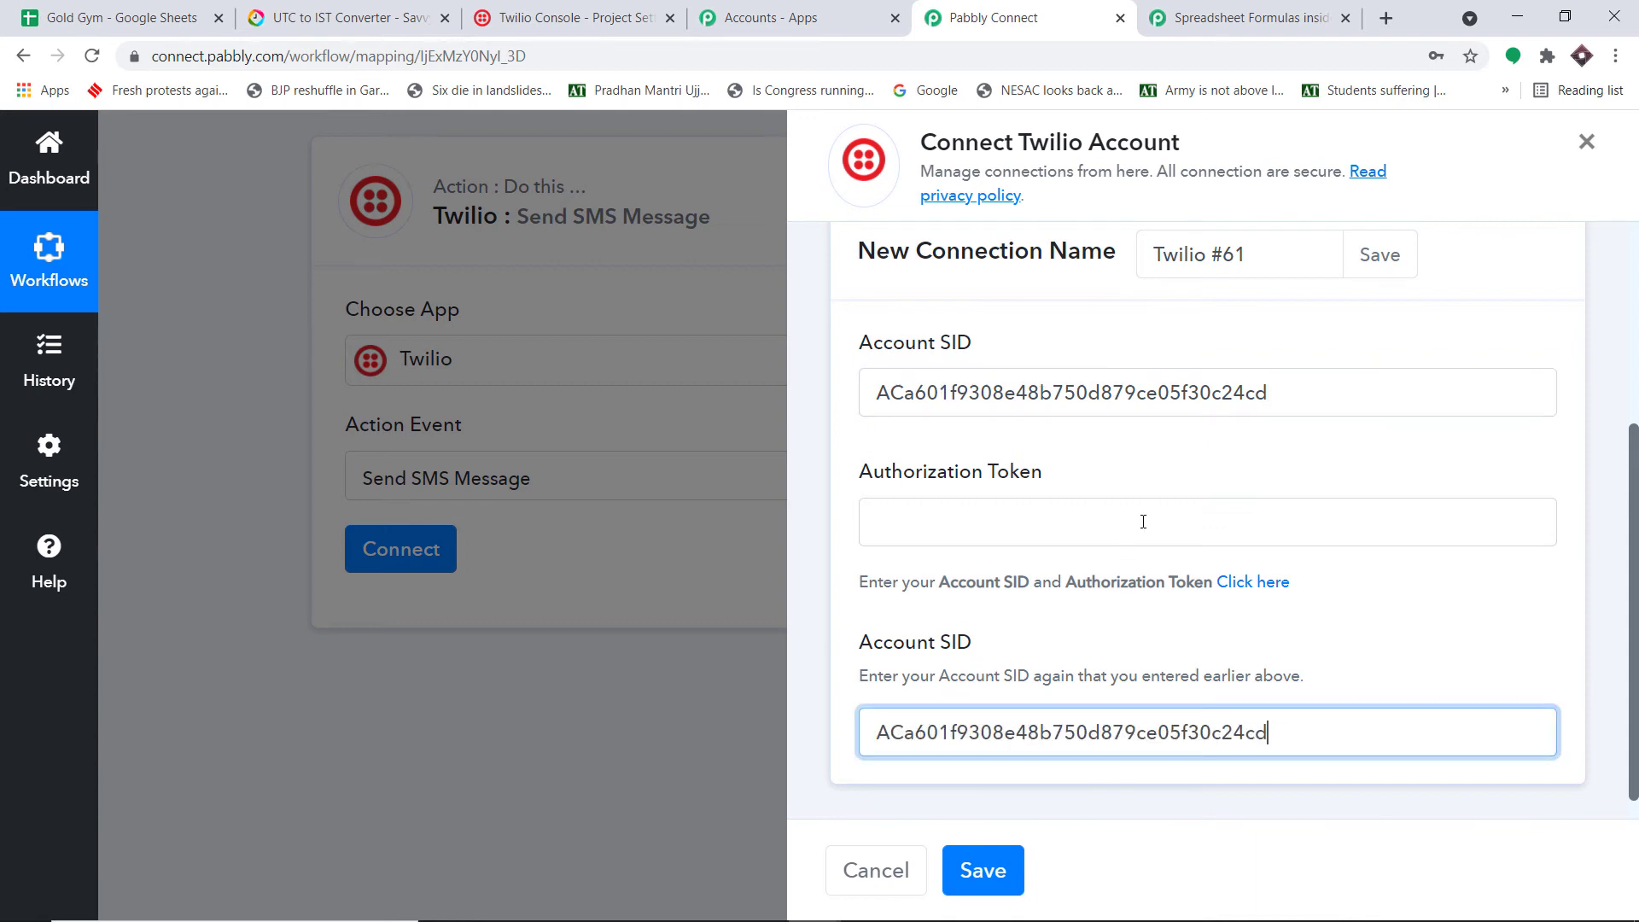
click(1200, 460)
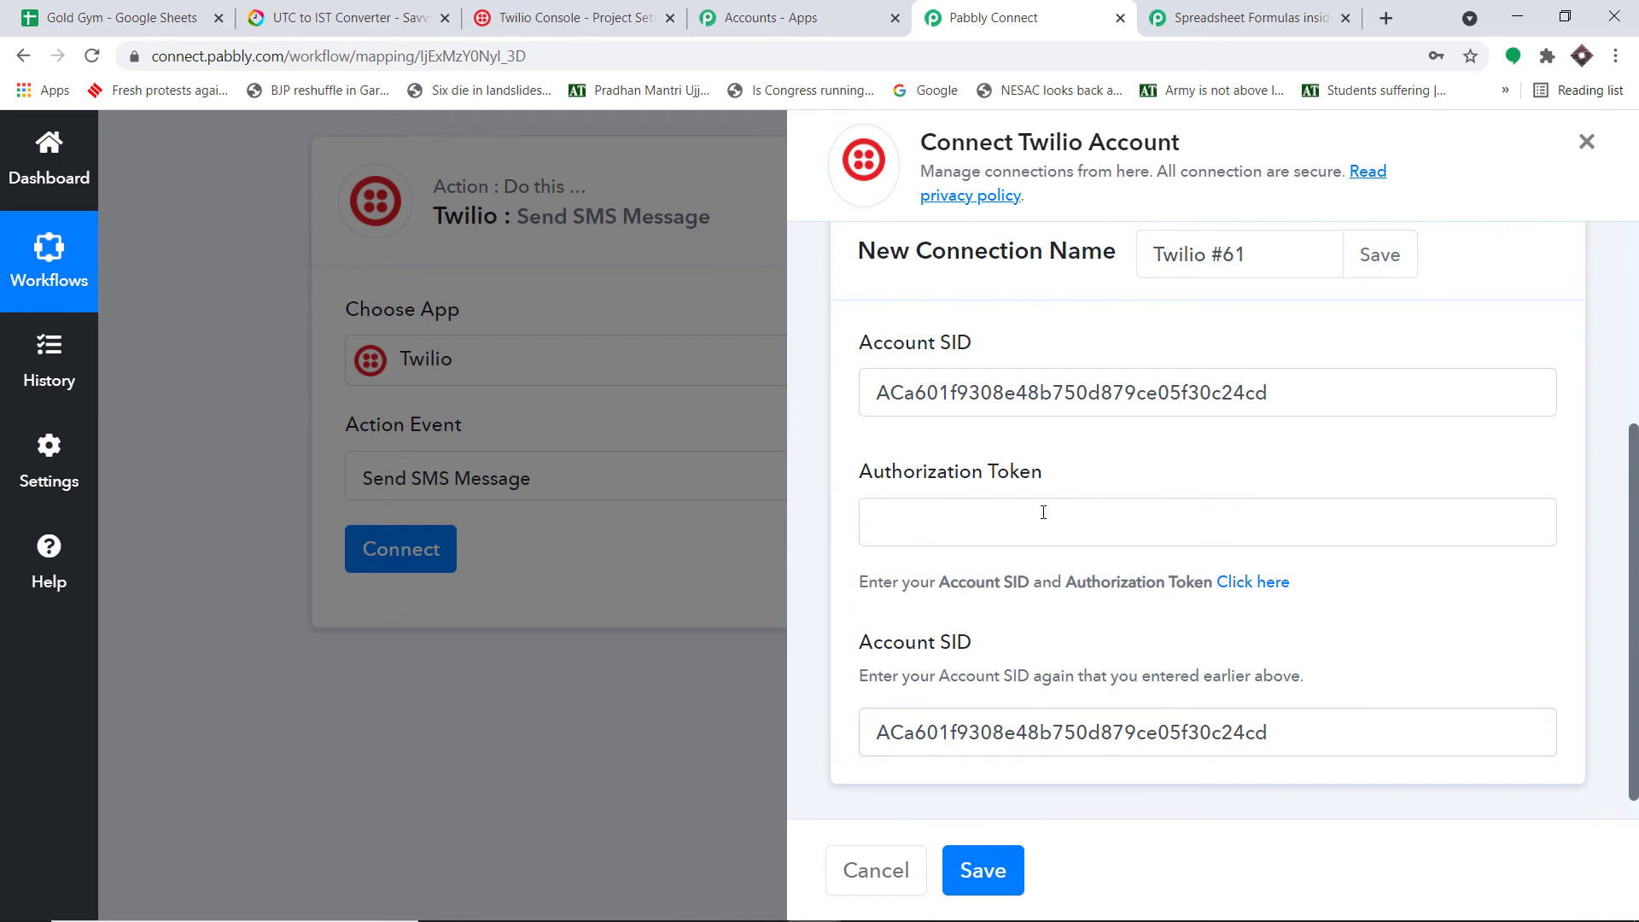
Step: Return to the Twilio Console, reveal the live Auth Token and copy it
click(589, 17)
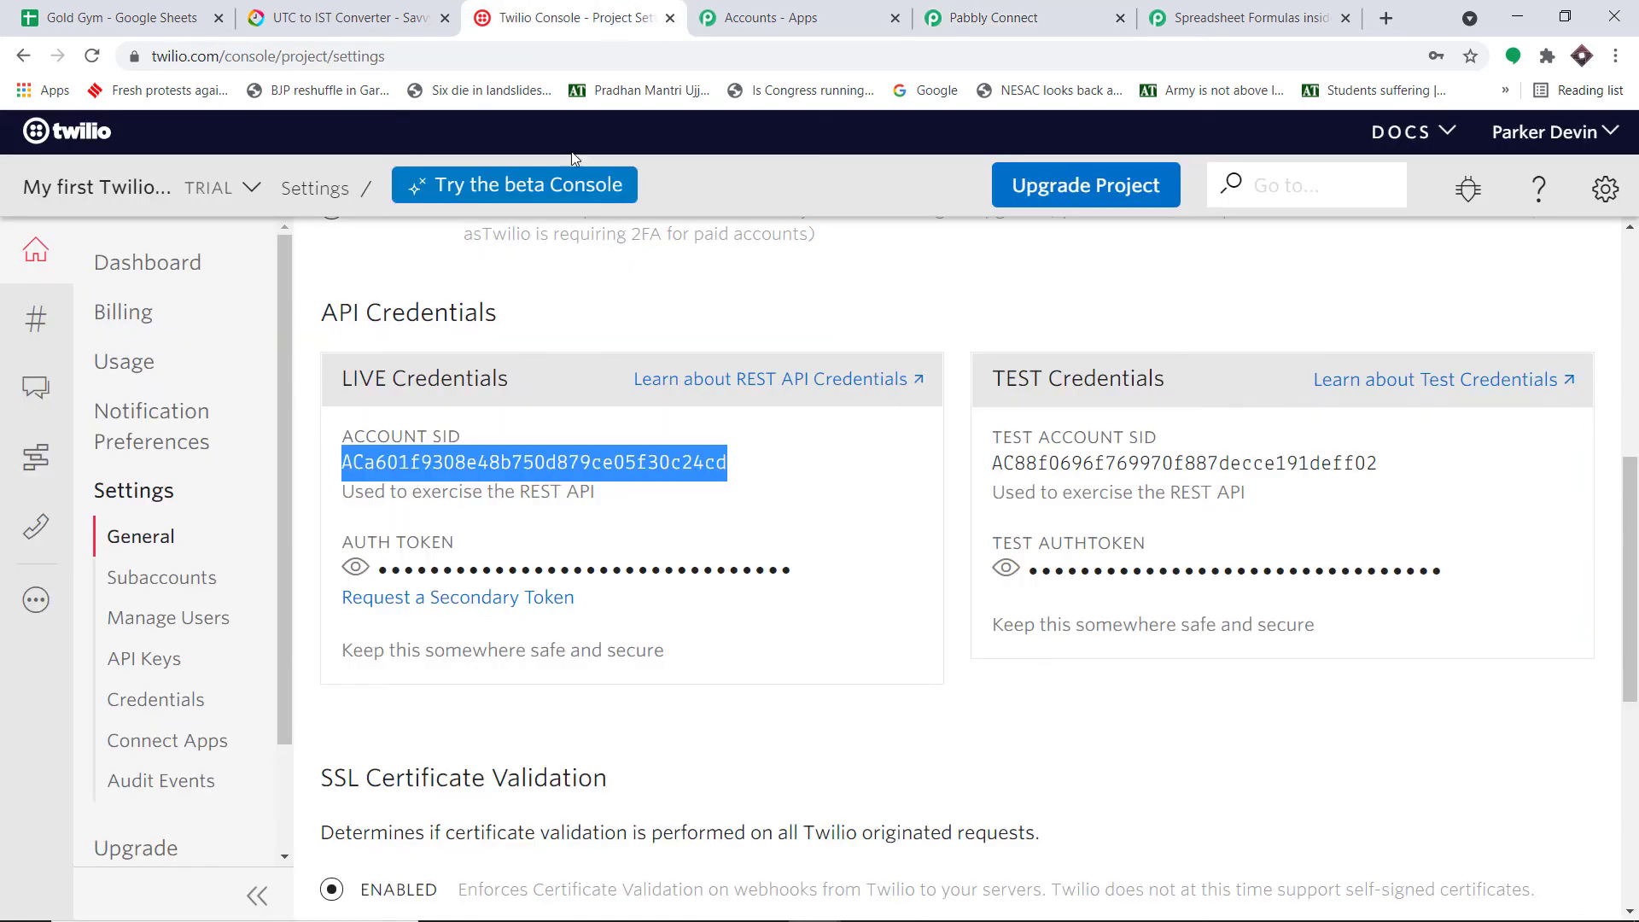
click(349, 569)
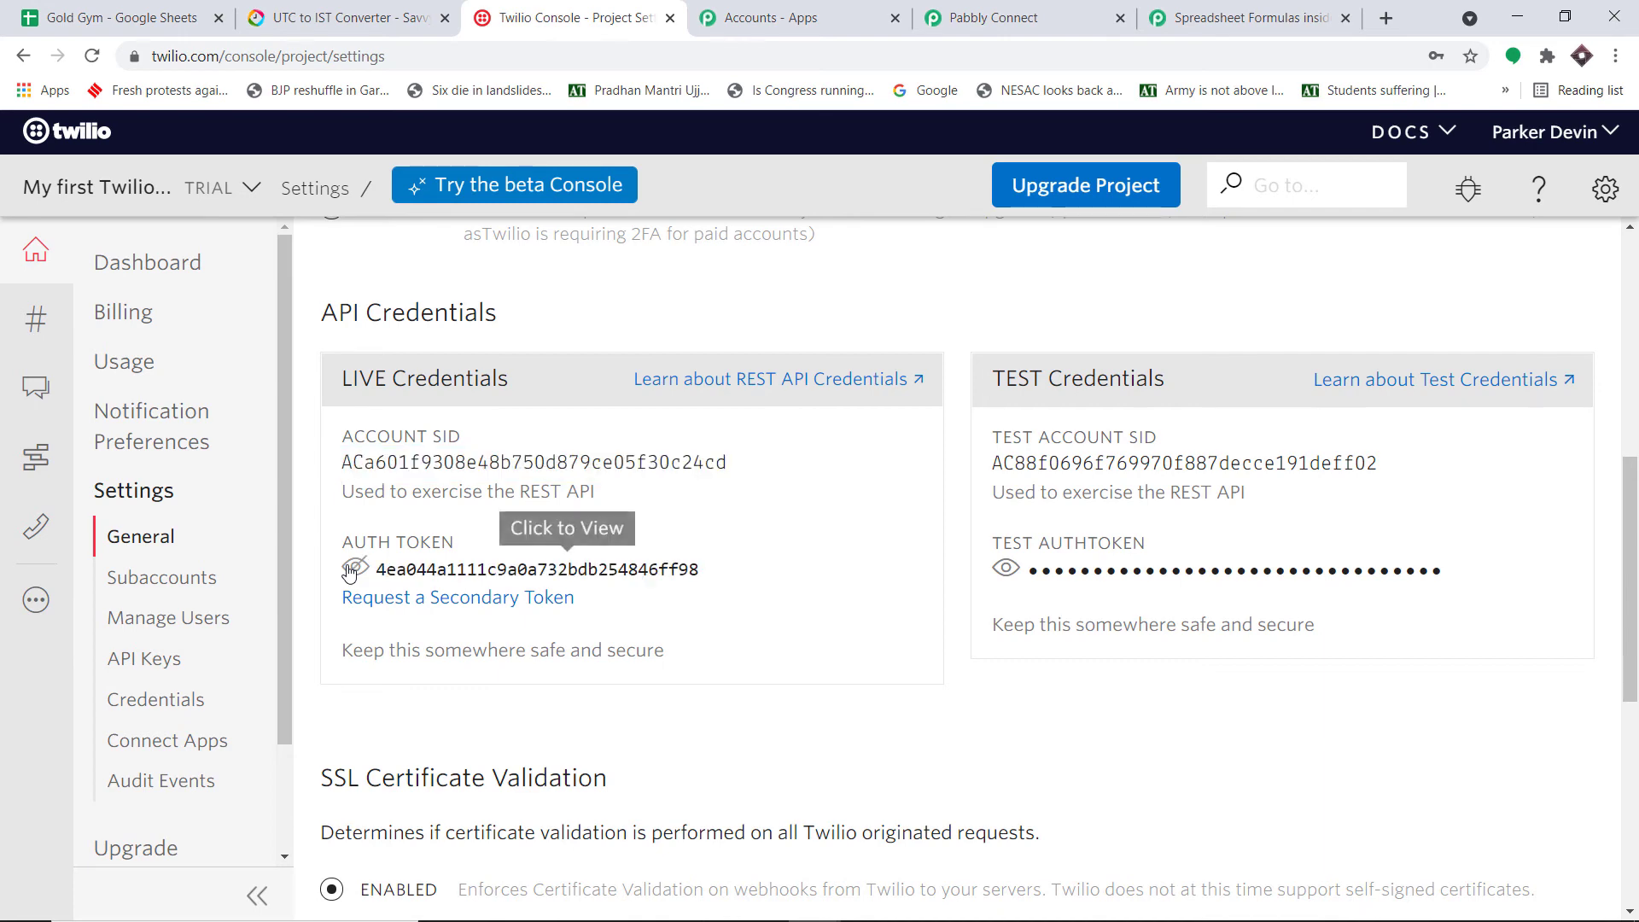
double_click(485, 570)
right_click(484, 570)
click(521, 580)
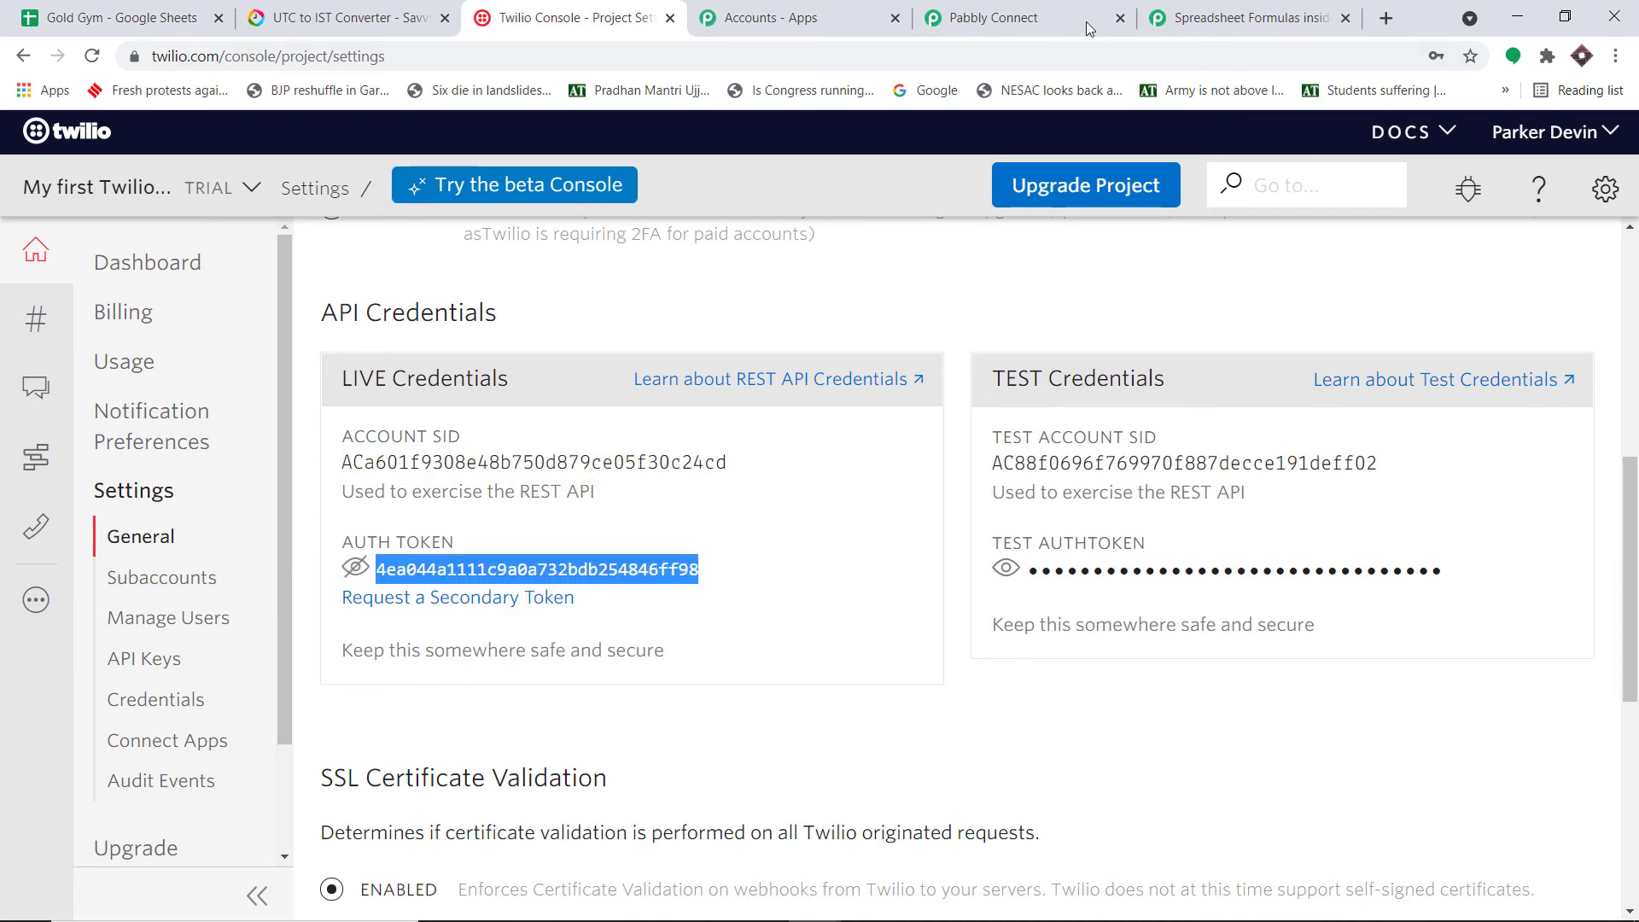
Step: Switch to Pabbly Connect, paste the auth token as the Authorization Token and save the Twilio connection
click(1024, 17)
click(979, 531)
right_click(978, 530)
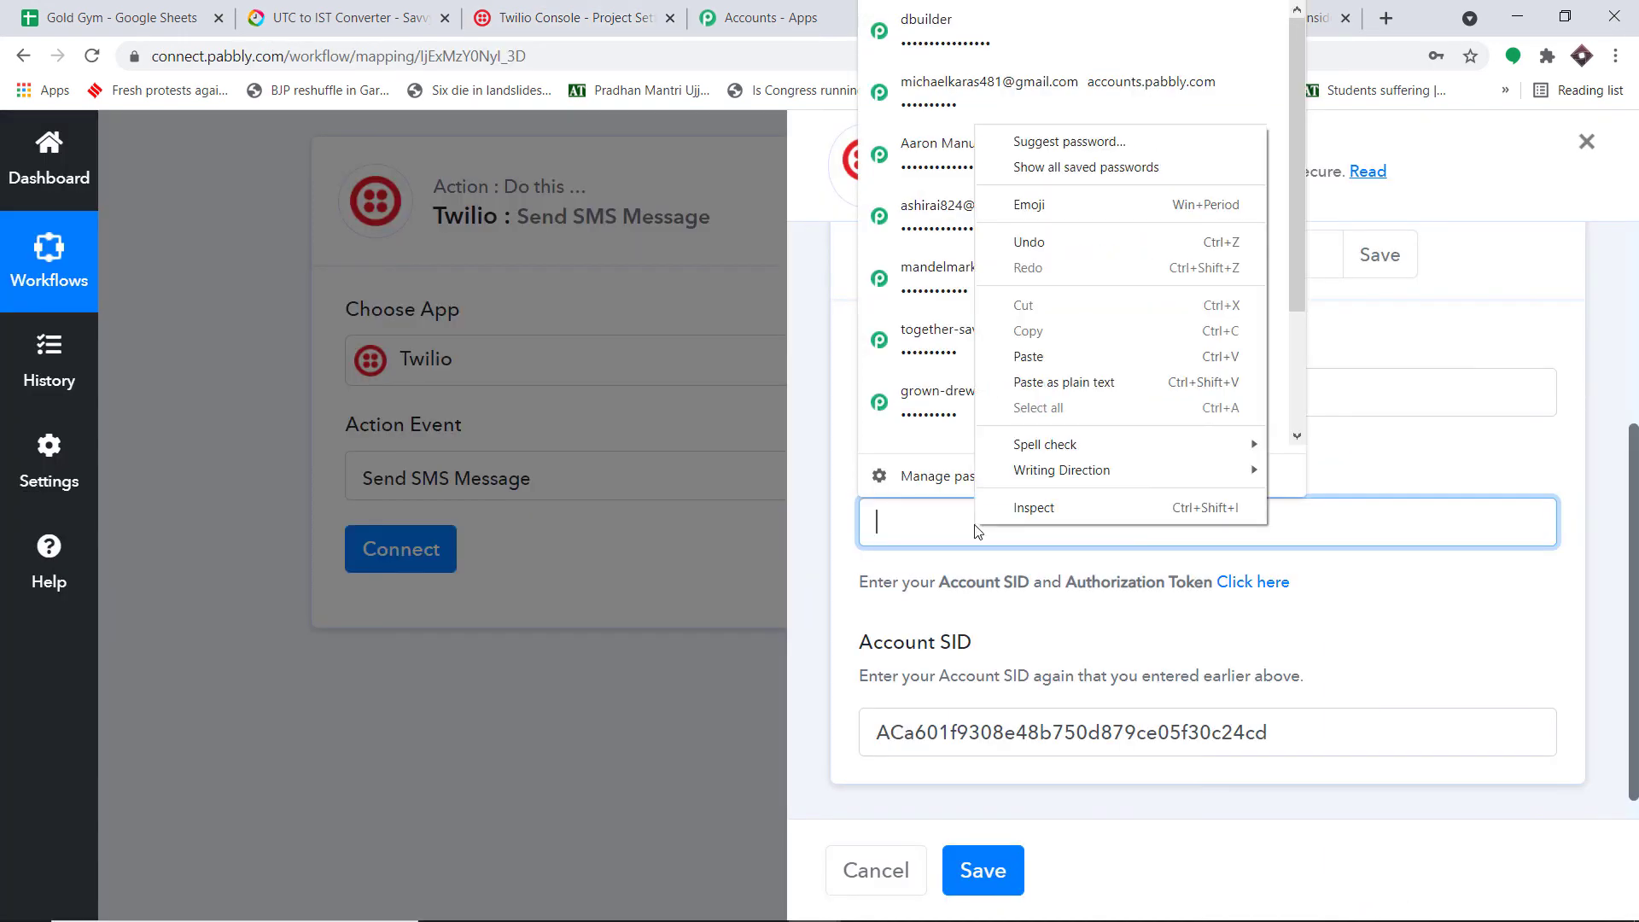
click(1080, 356)
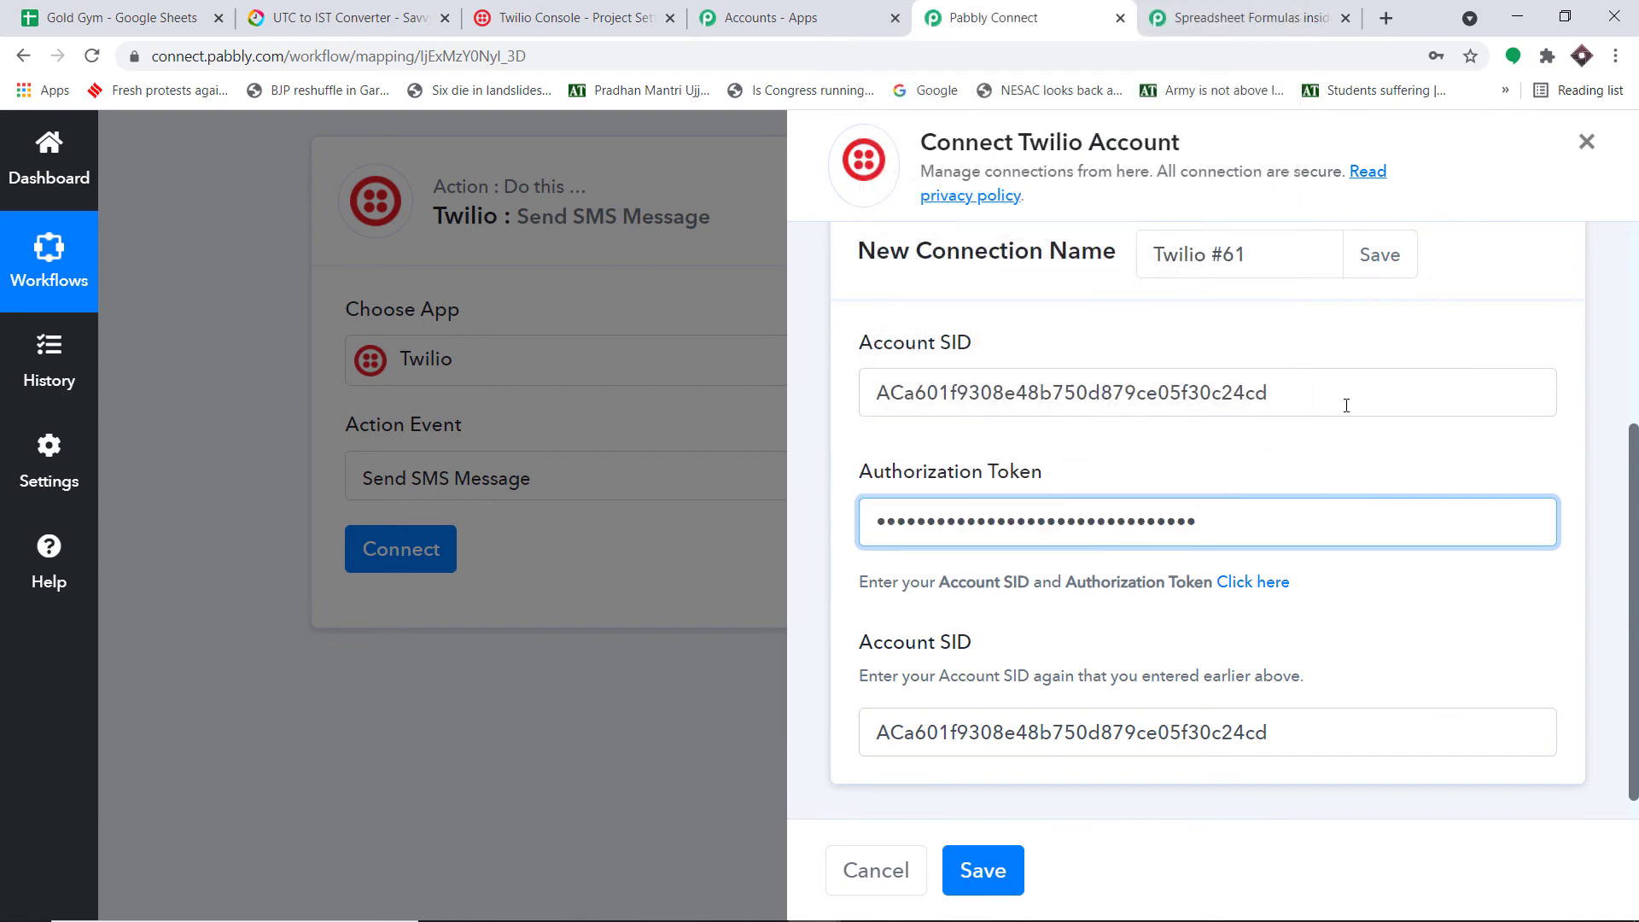
click(996, 870)
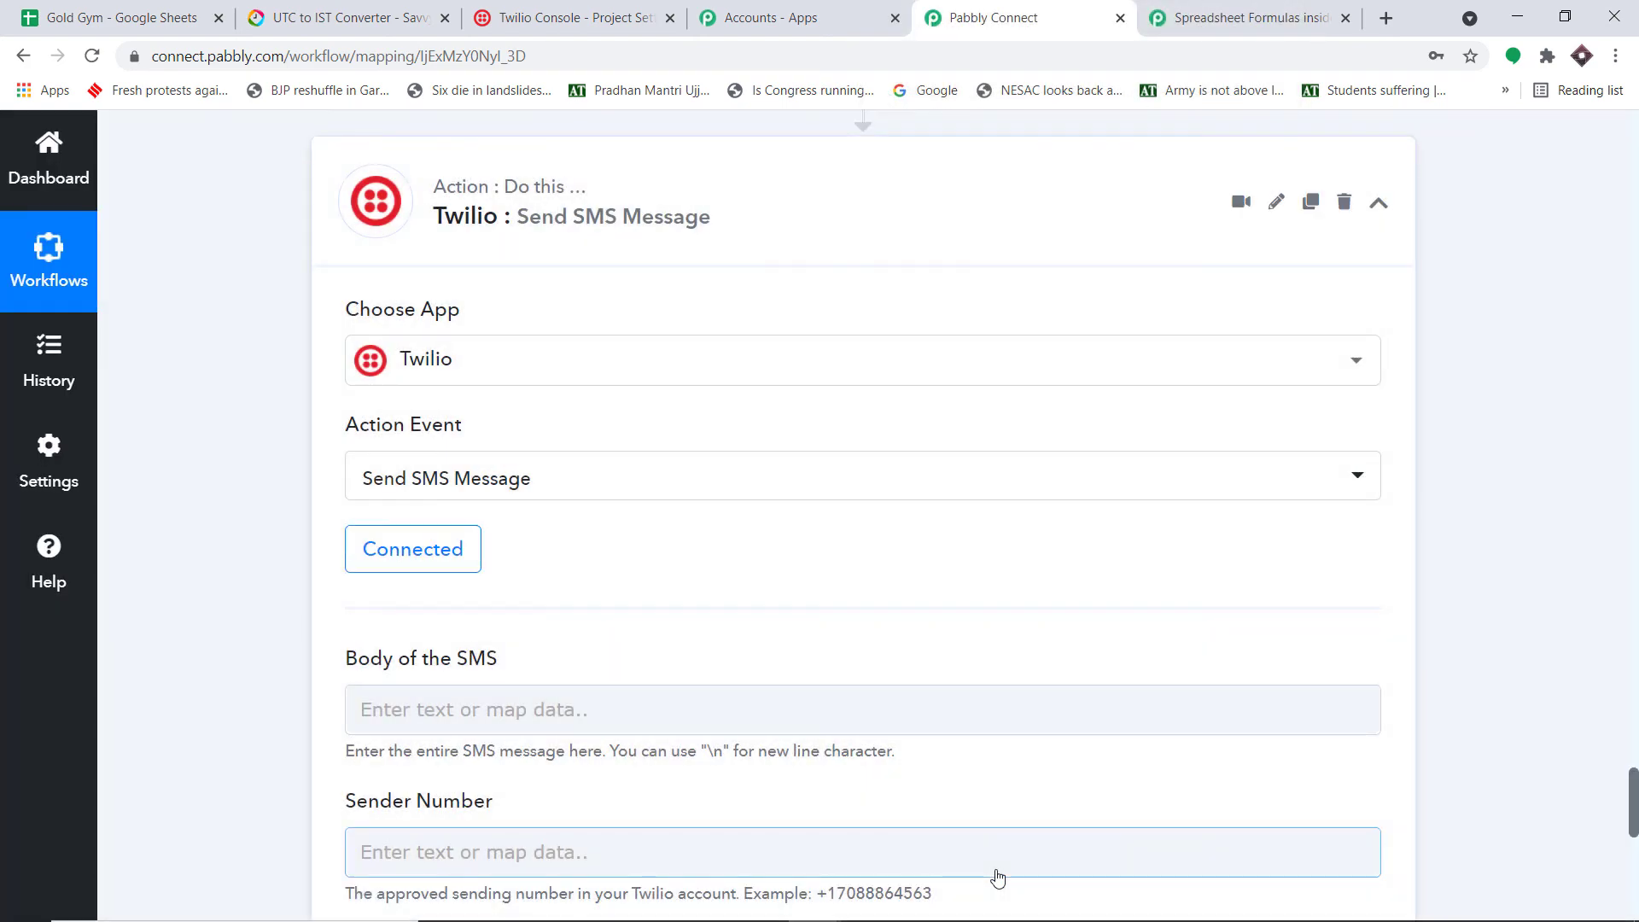
Step: Switch to the Twilio Console and open the project's active phone numbers
scroll(997, 845, down, 3)
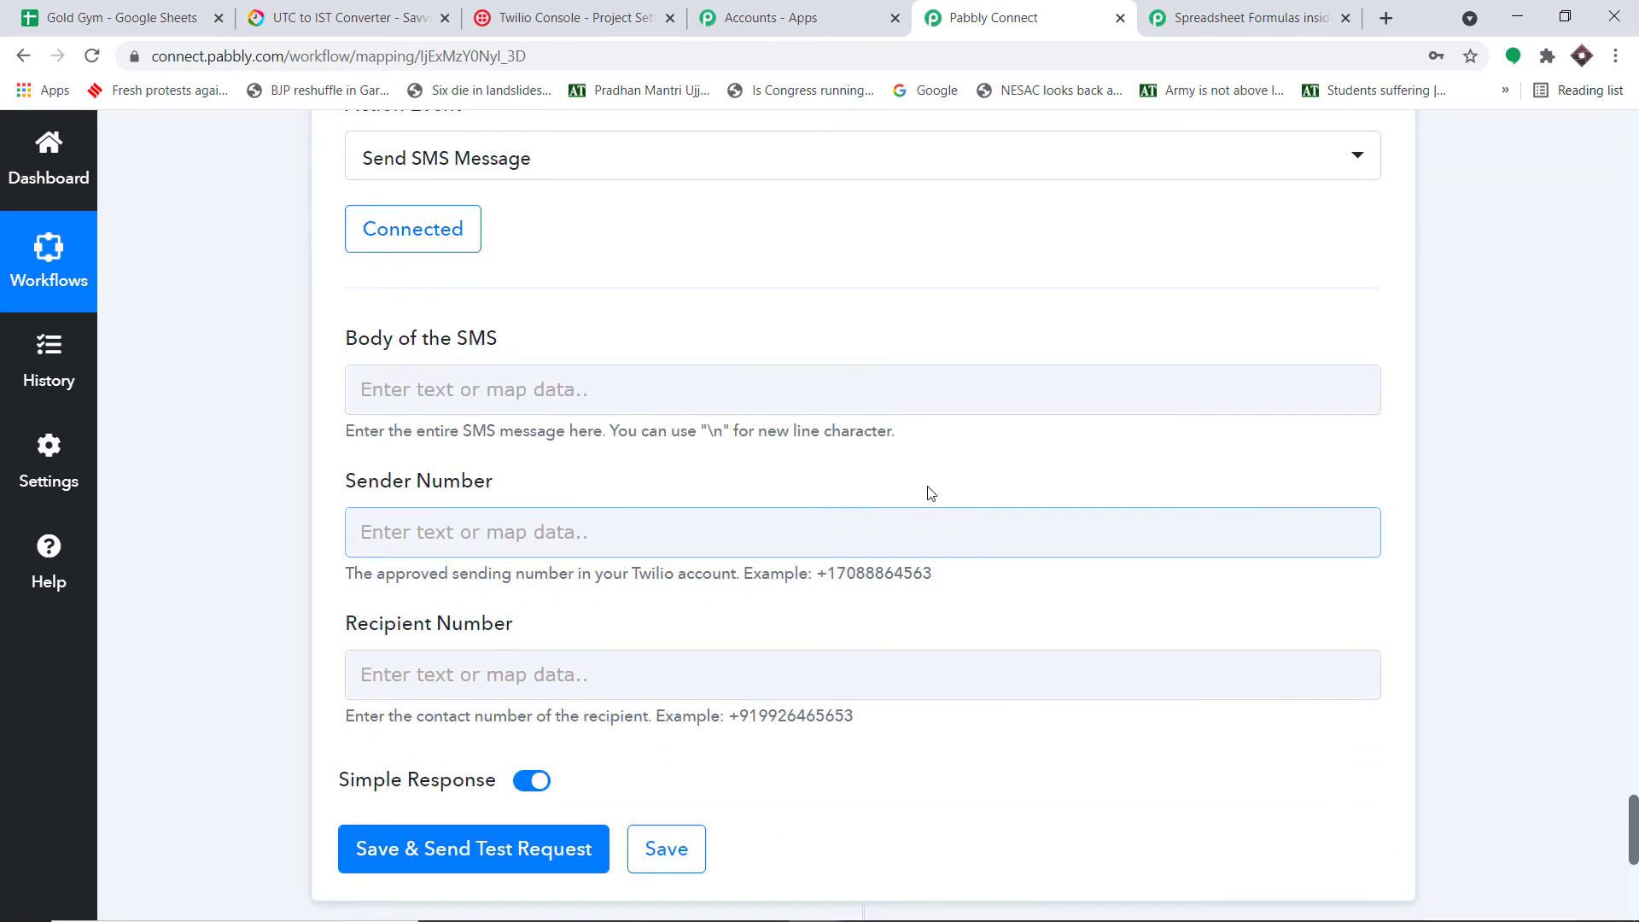
click(679, 662)
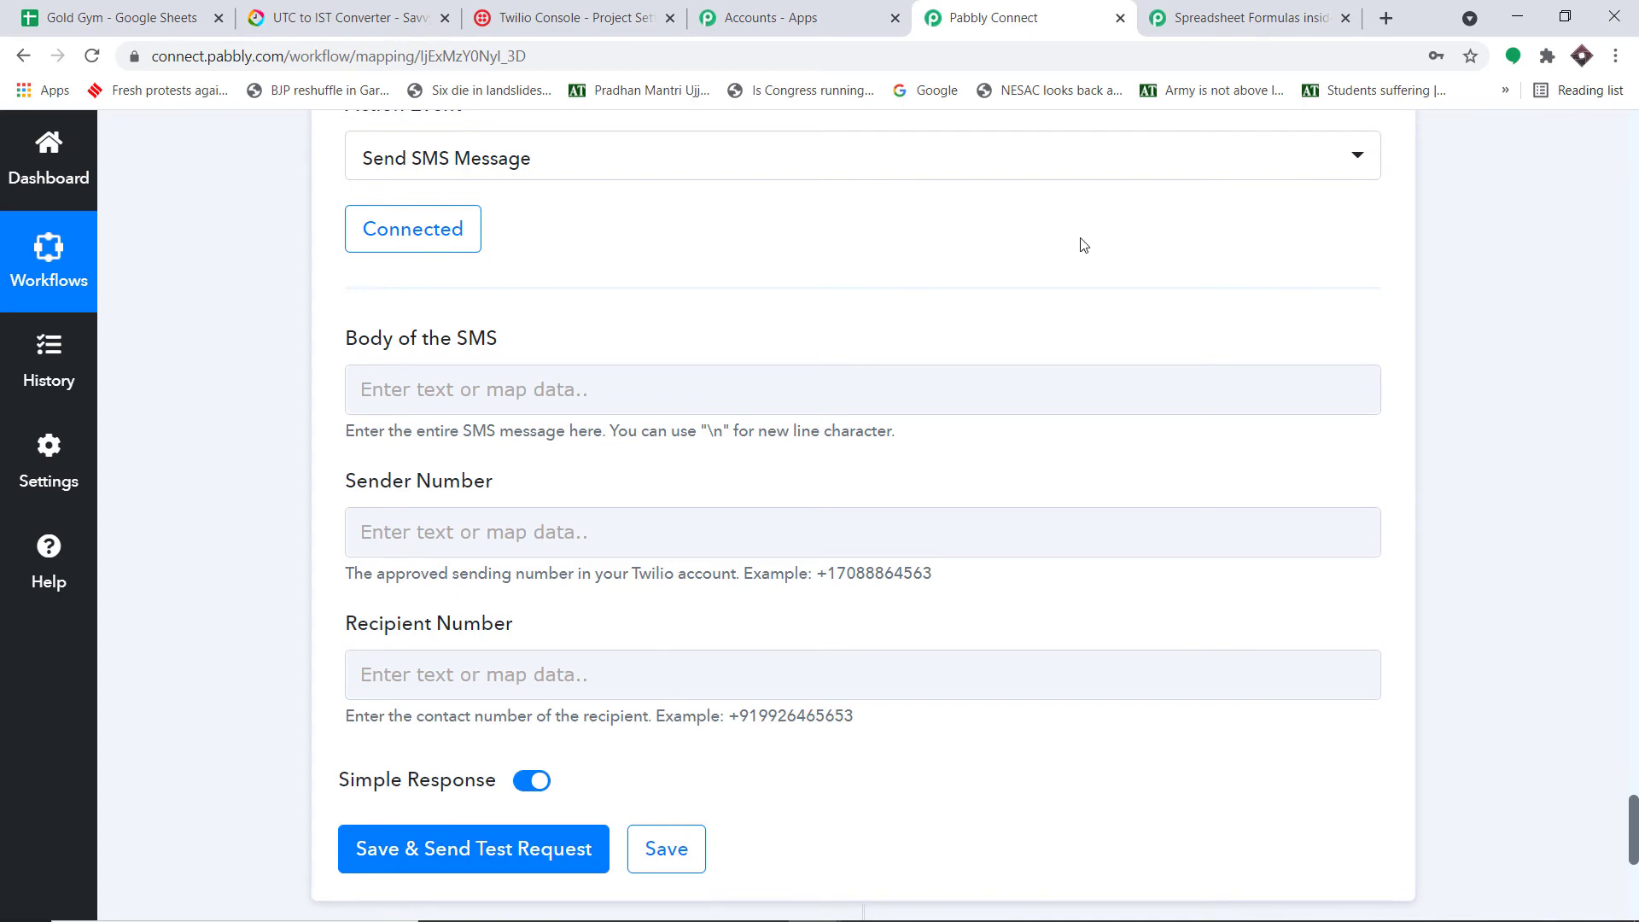
scroll(752, 318, down, 2)
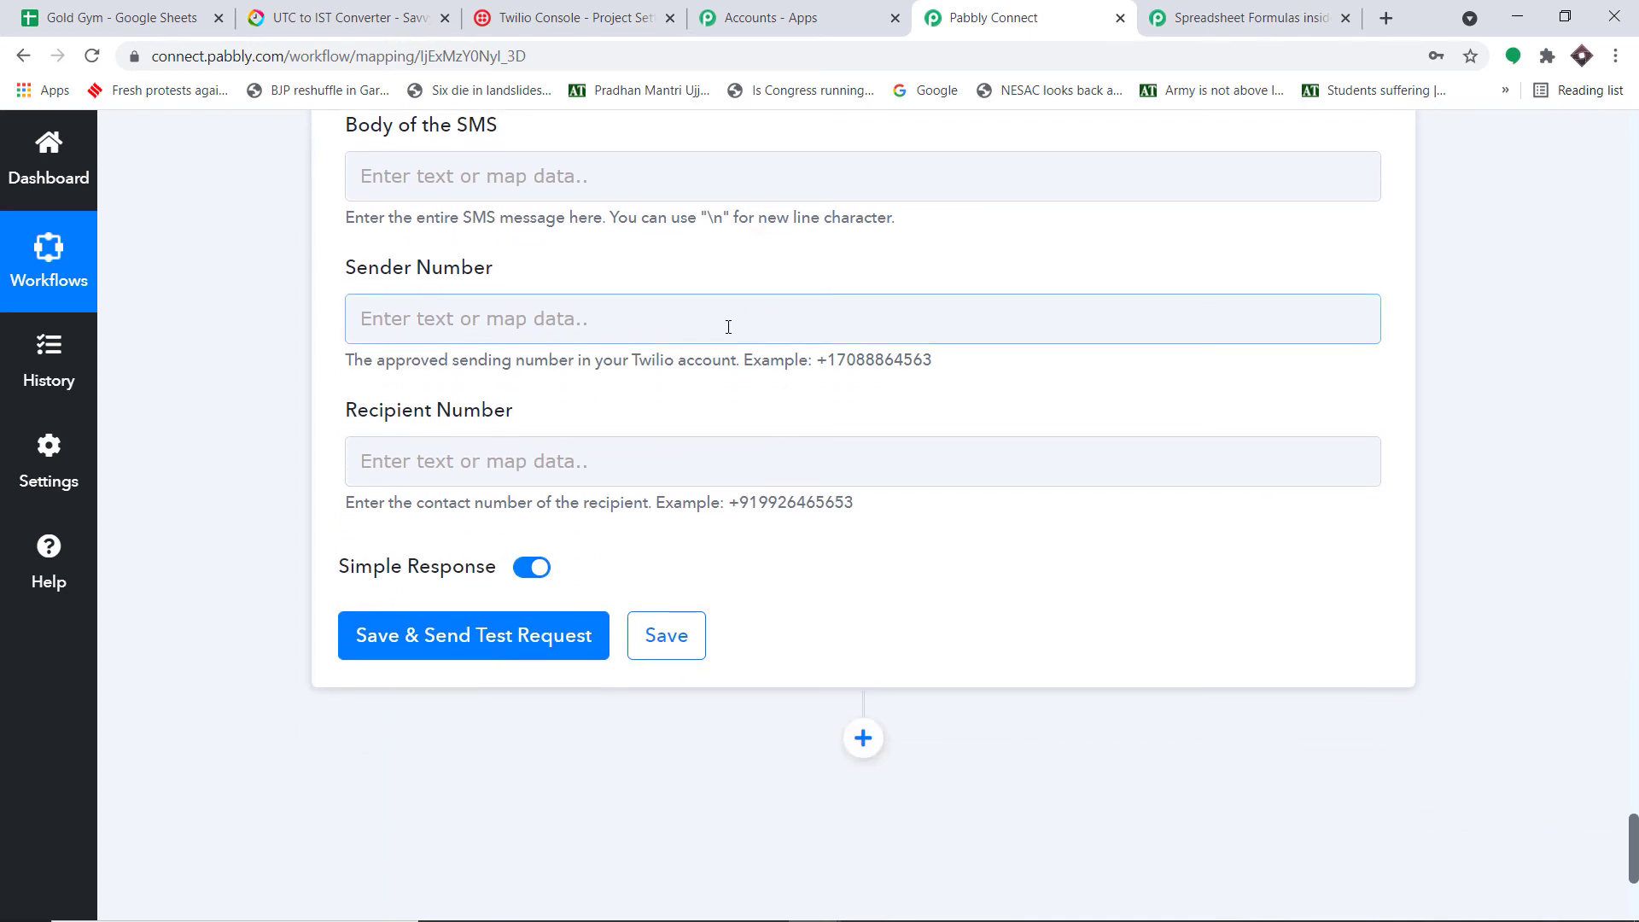
click(576, 19)
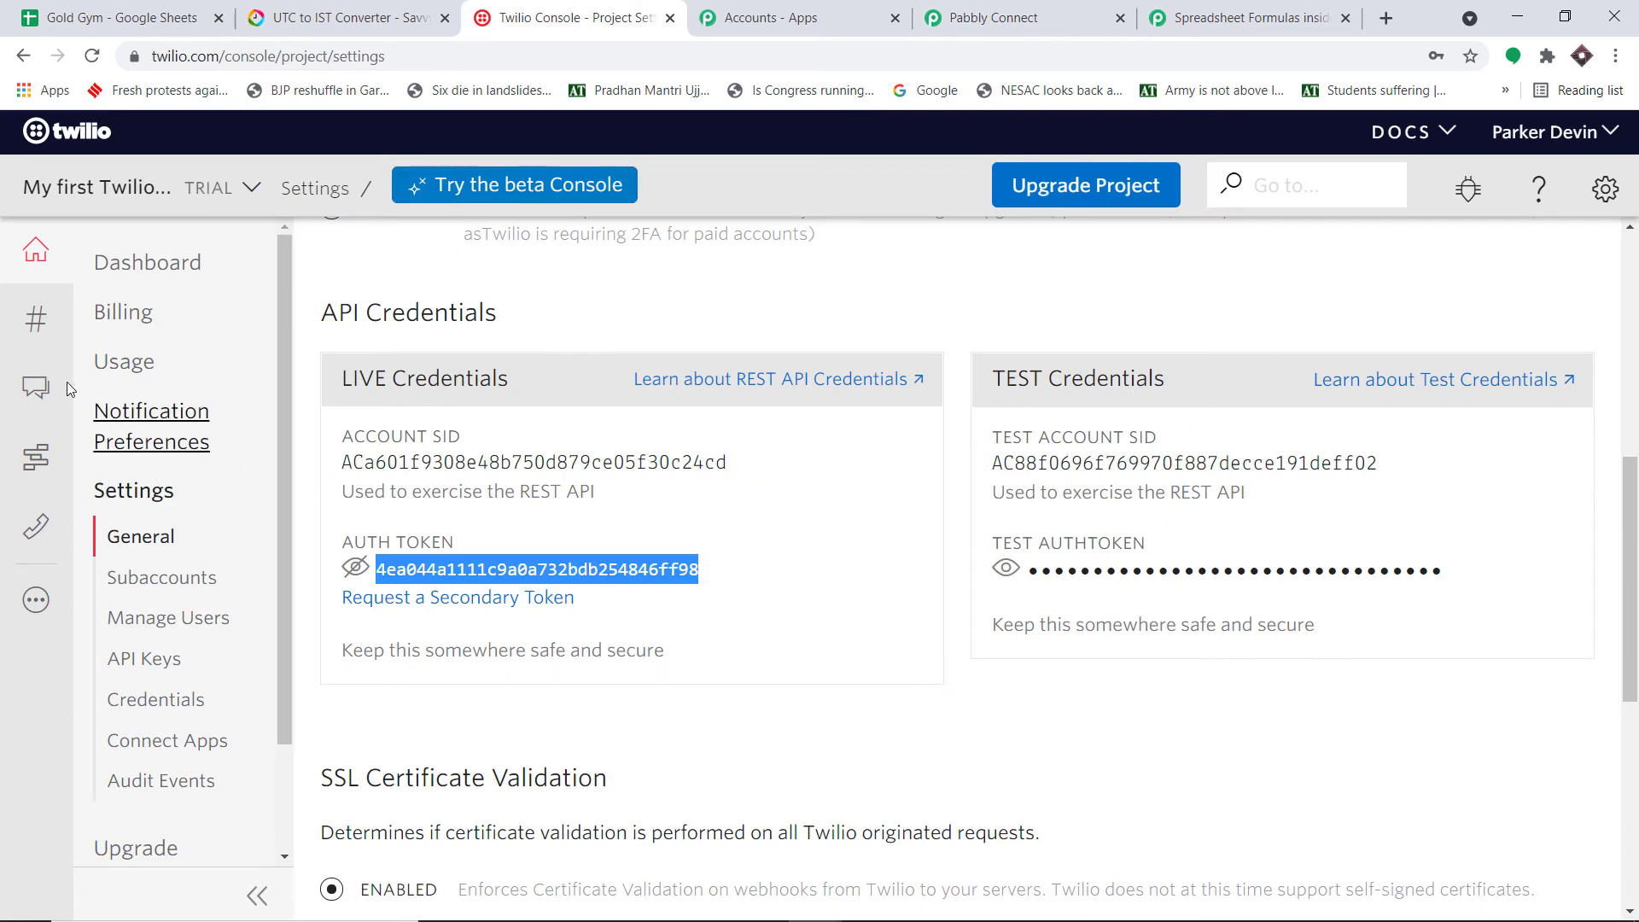
click(36, 321)
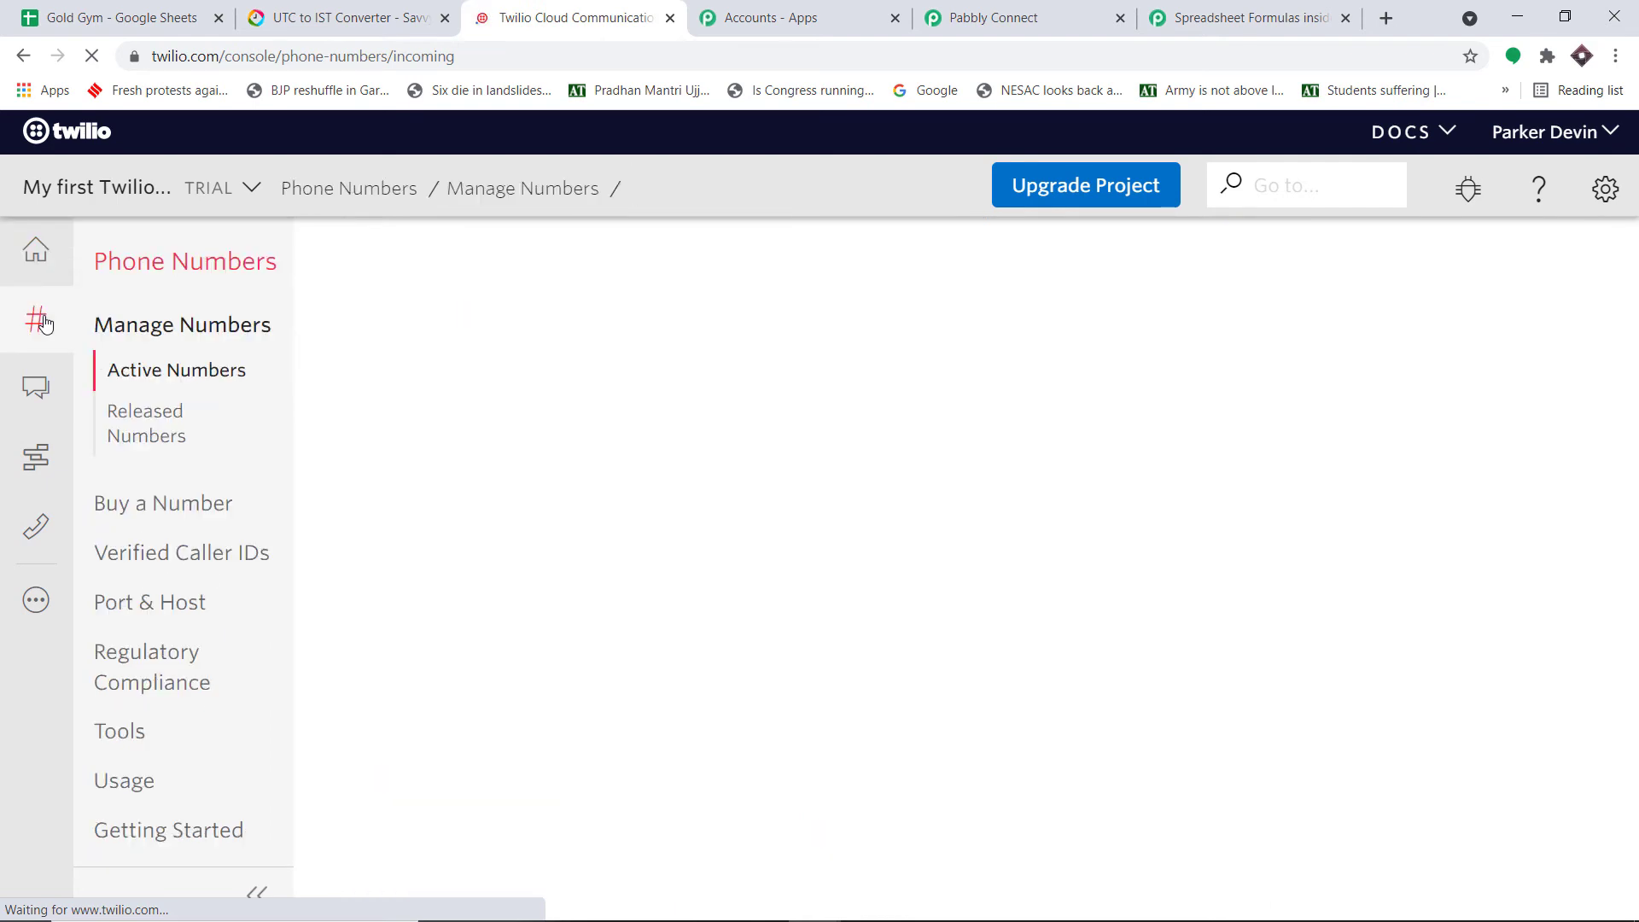
scroll(724, 324, down, 3)
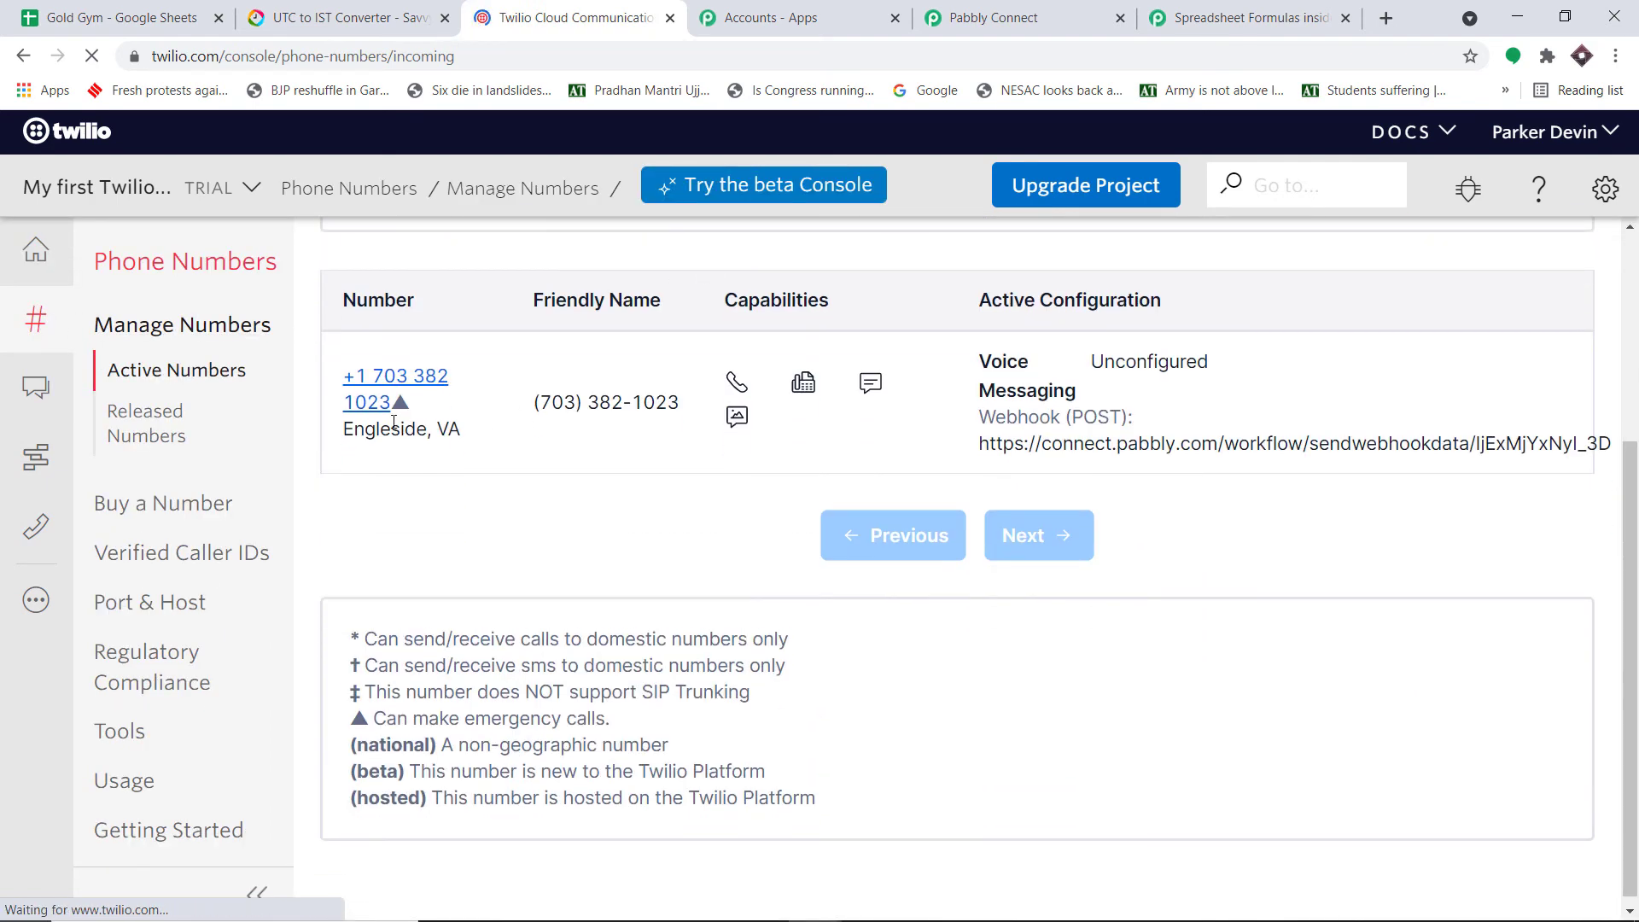
click(389, 382)
right_click(388, 383)
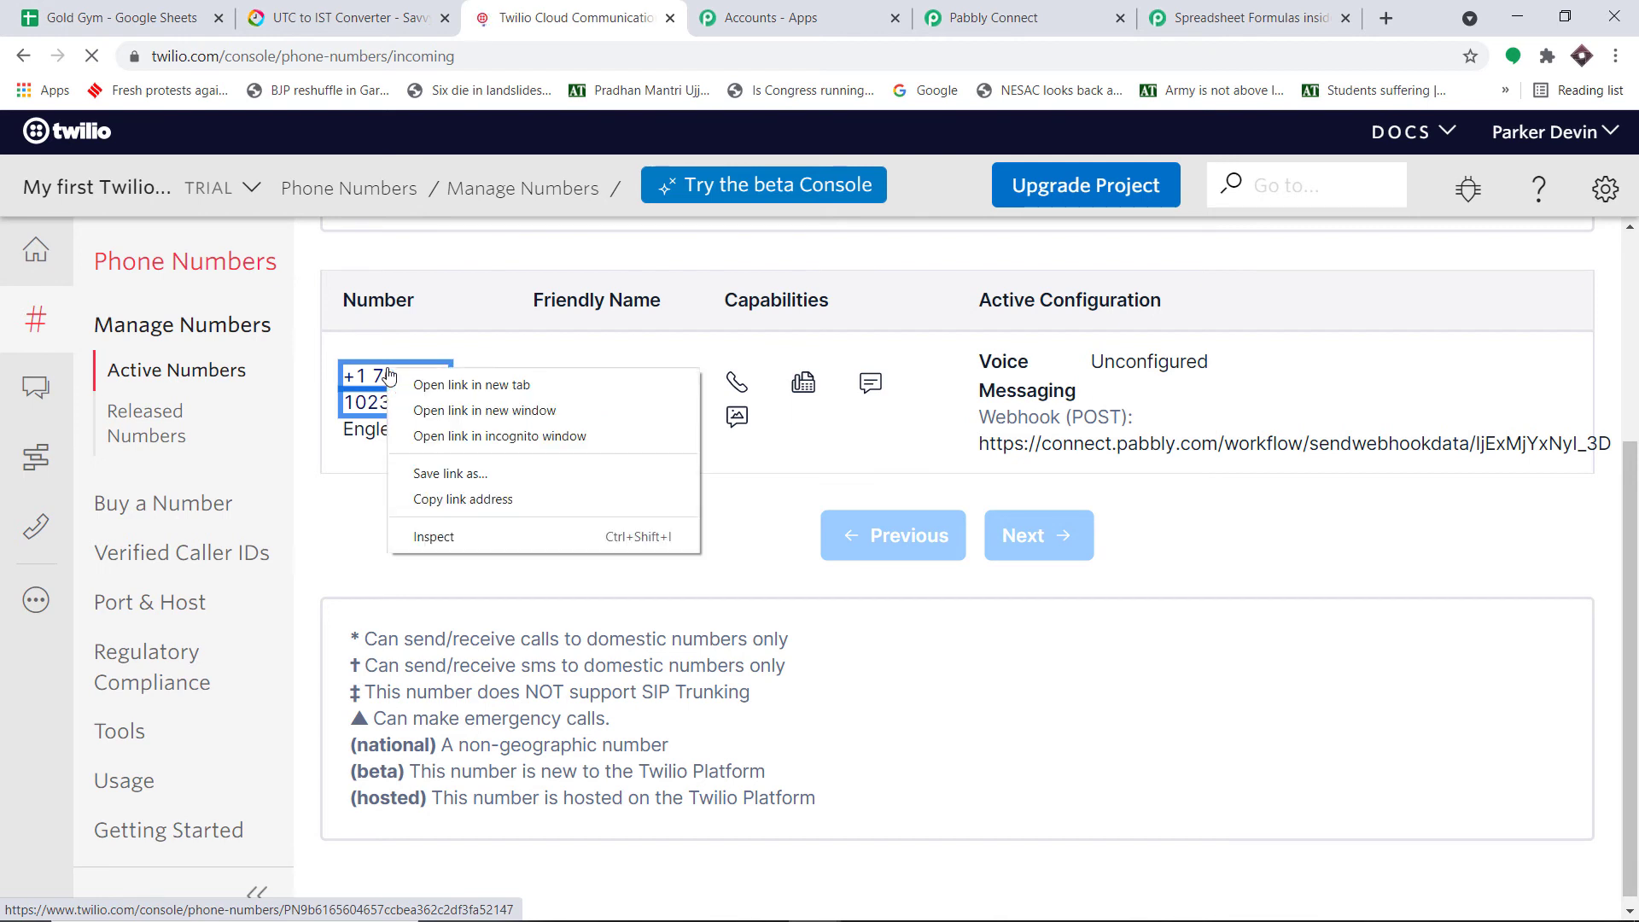
click(1024, 644)
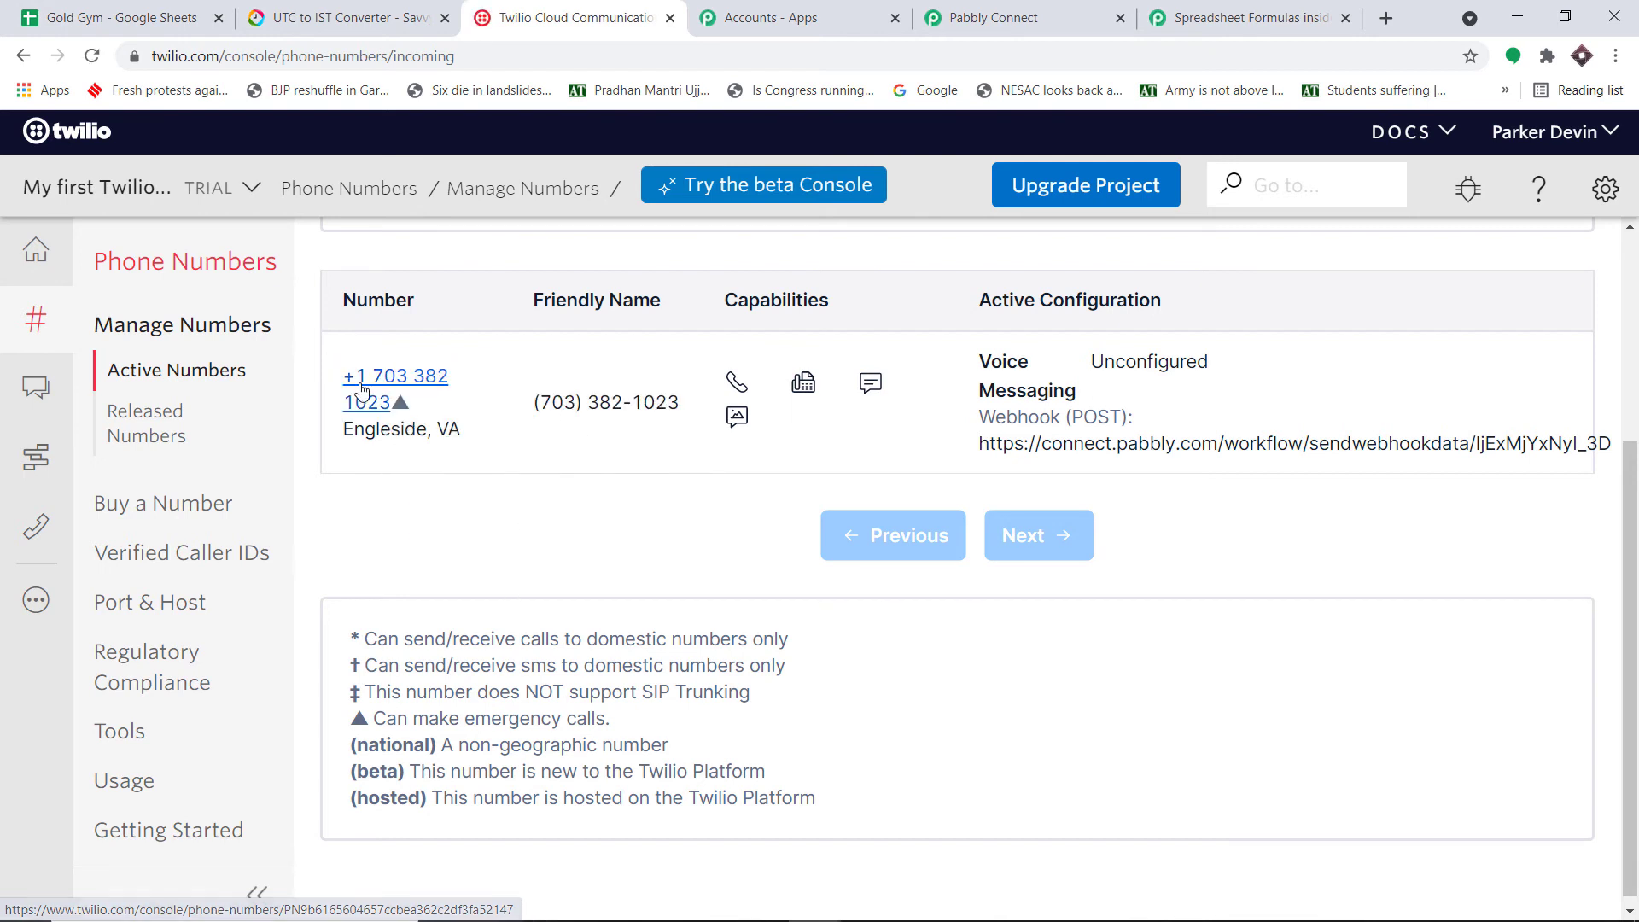
Step: Copy the active Twilio phone number and enter it as the Sender Number of the Pabbly Connect SMS action
drag(391, 402, 348, 378)
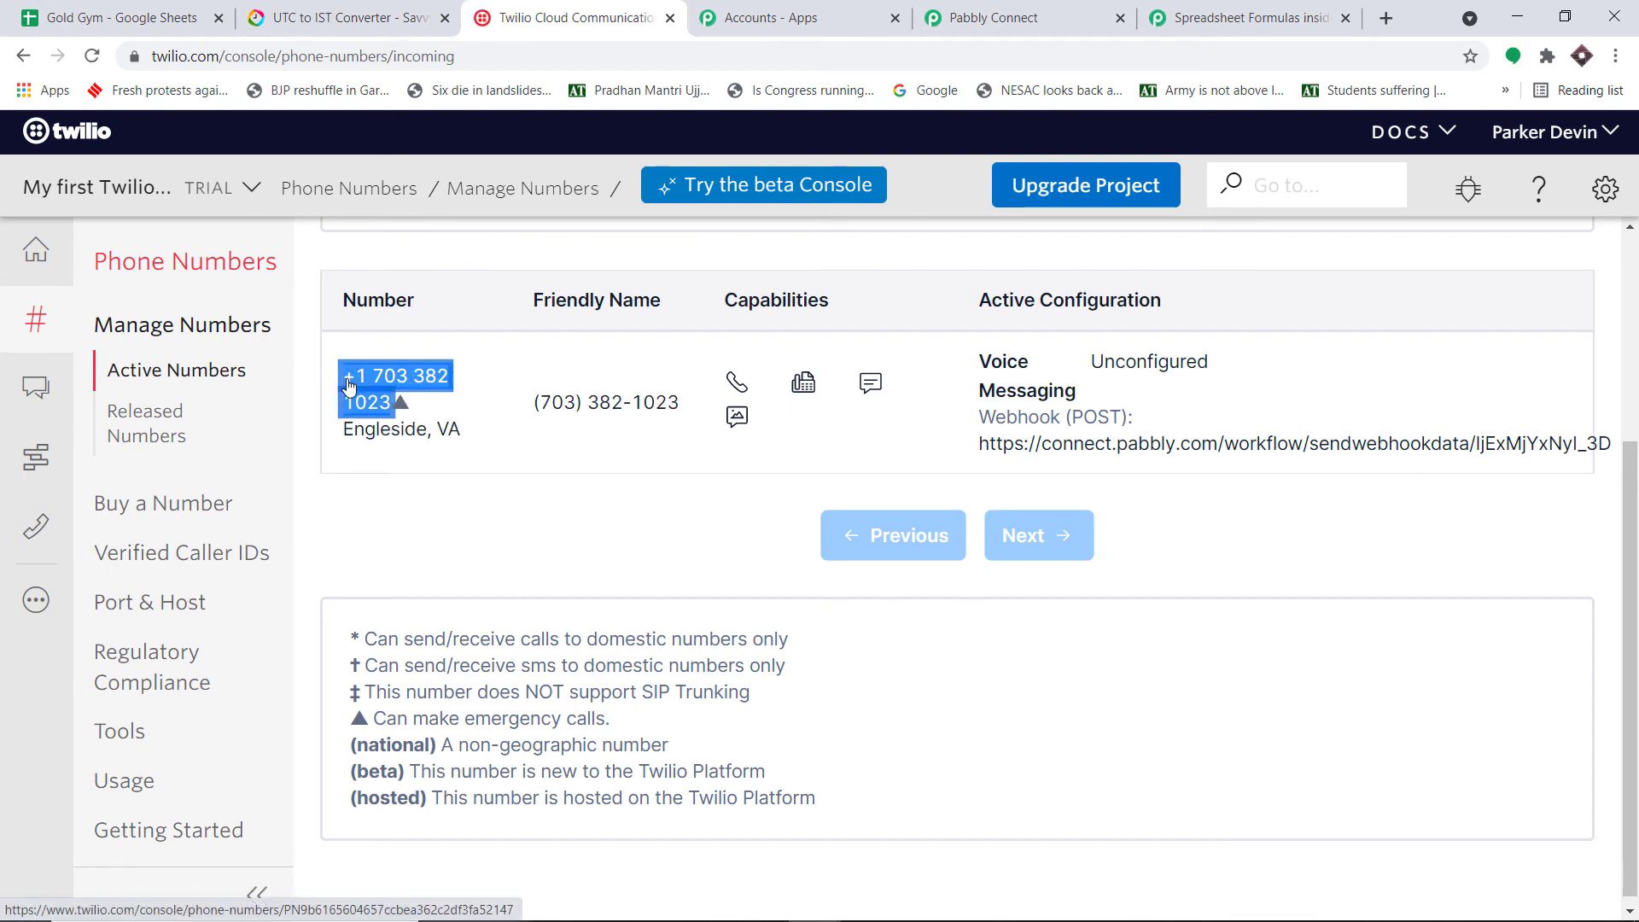
right_click(350, 380)
click(443, 577)
click(1008, 22)
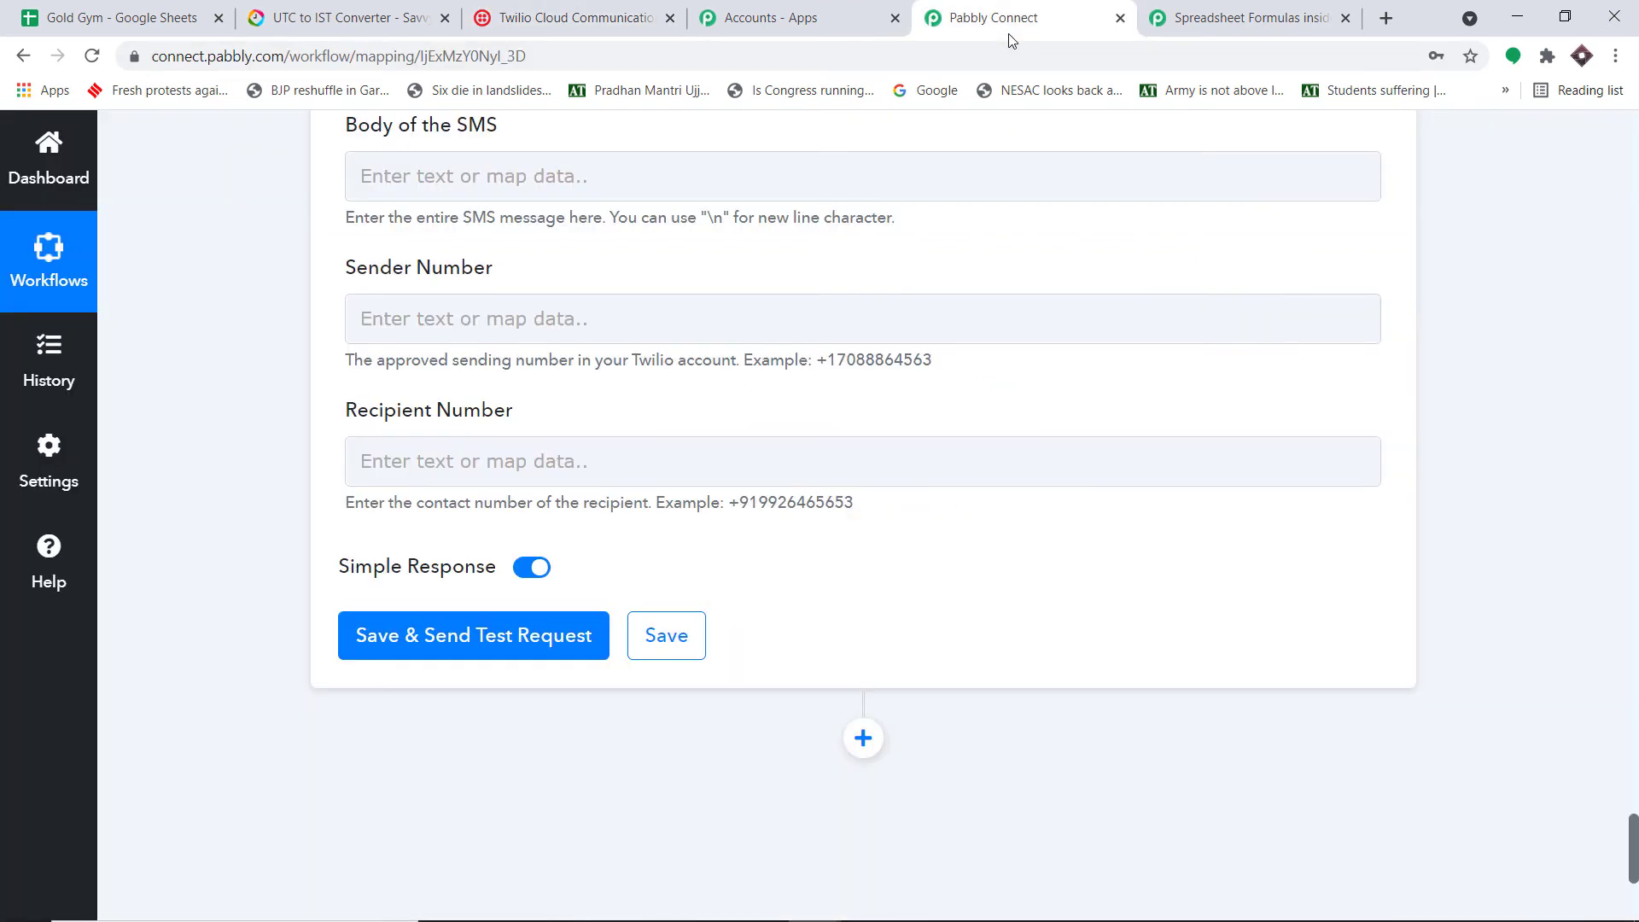
click(474, 329)
key(ctrl+v)
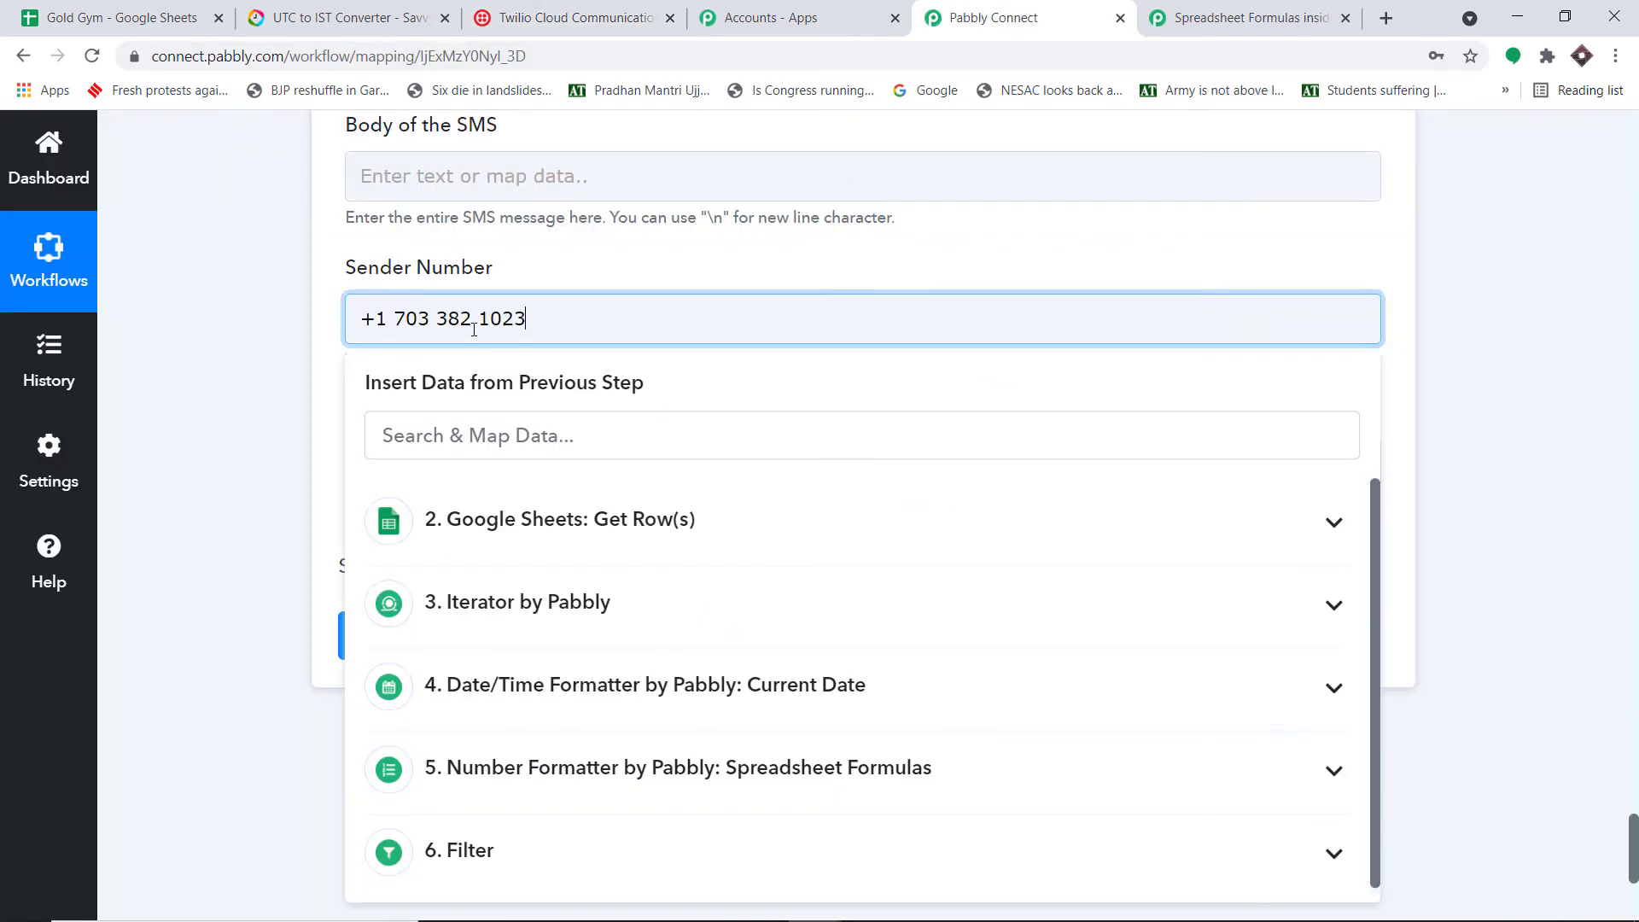
click(606, 267)
Step: Open the previous-step data available for mapping in the Recipient Number field
scroll(597, 300, down, 2)
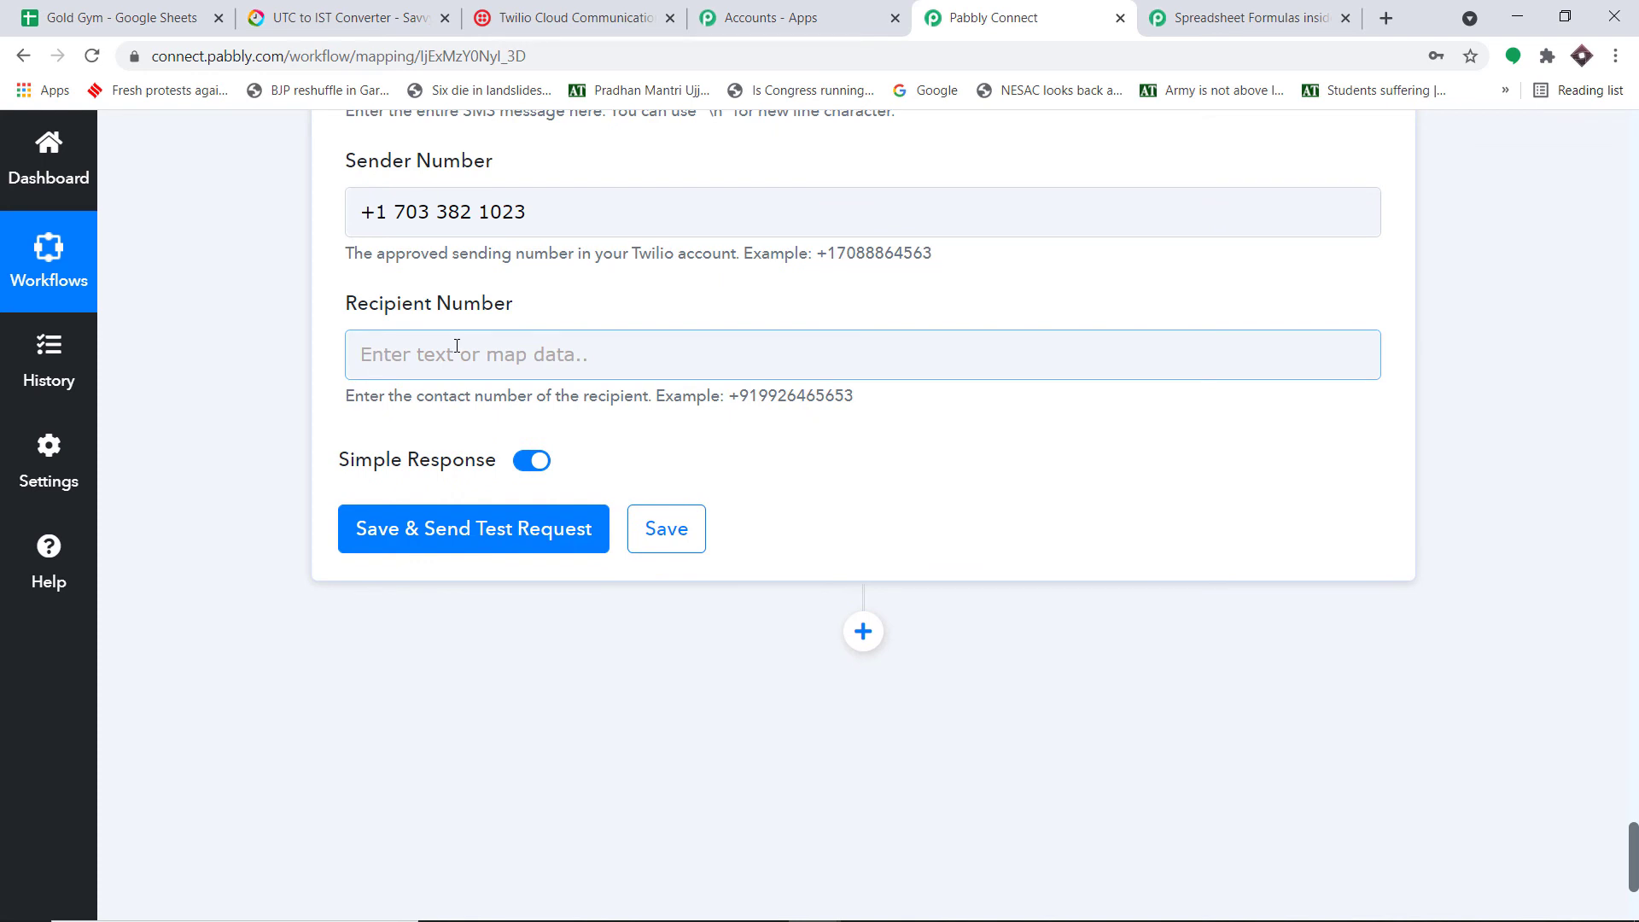
click(457, 359)
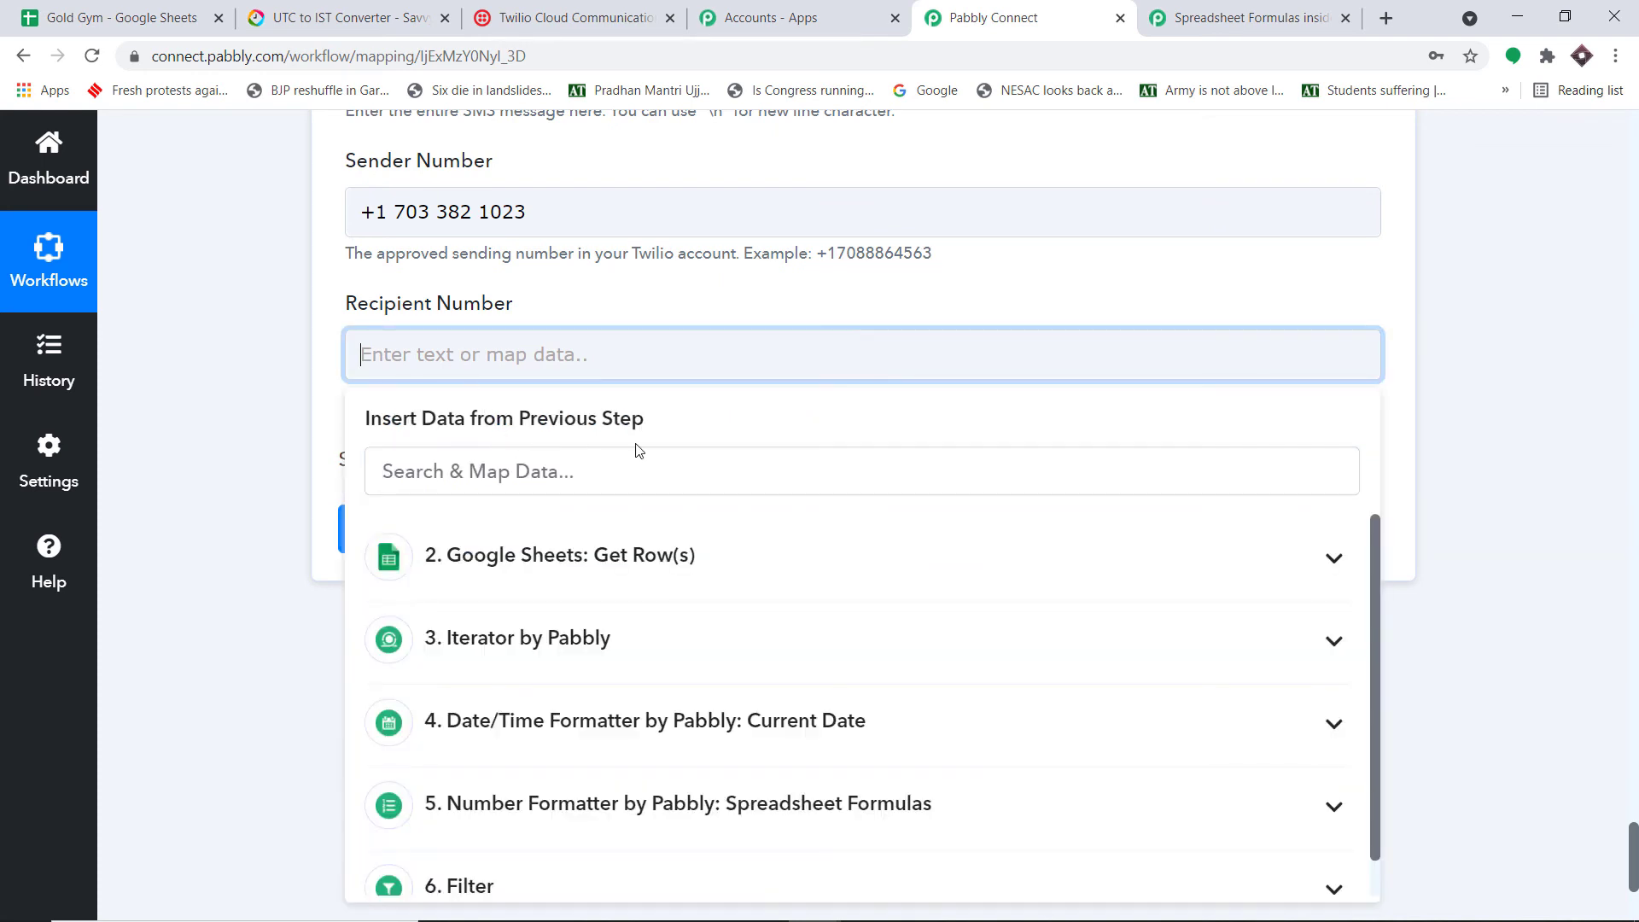
scroll(717, 578, down, 1)
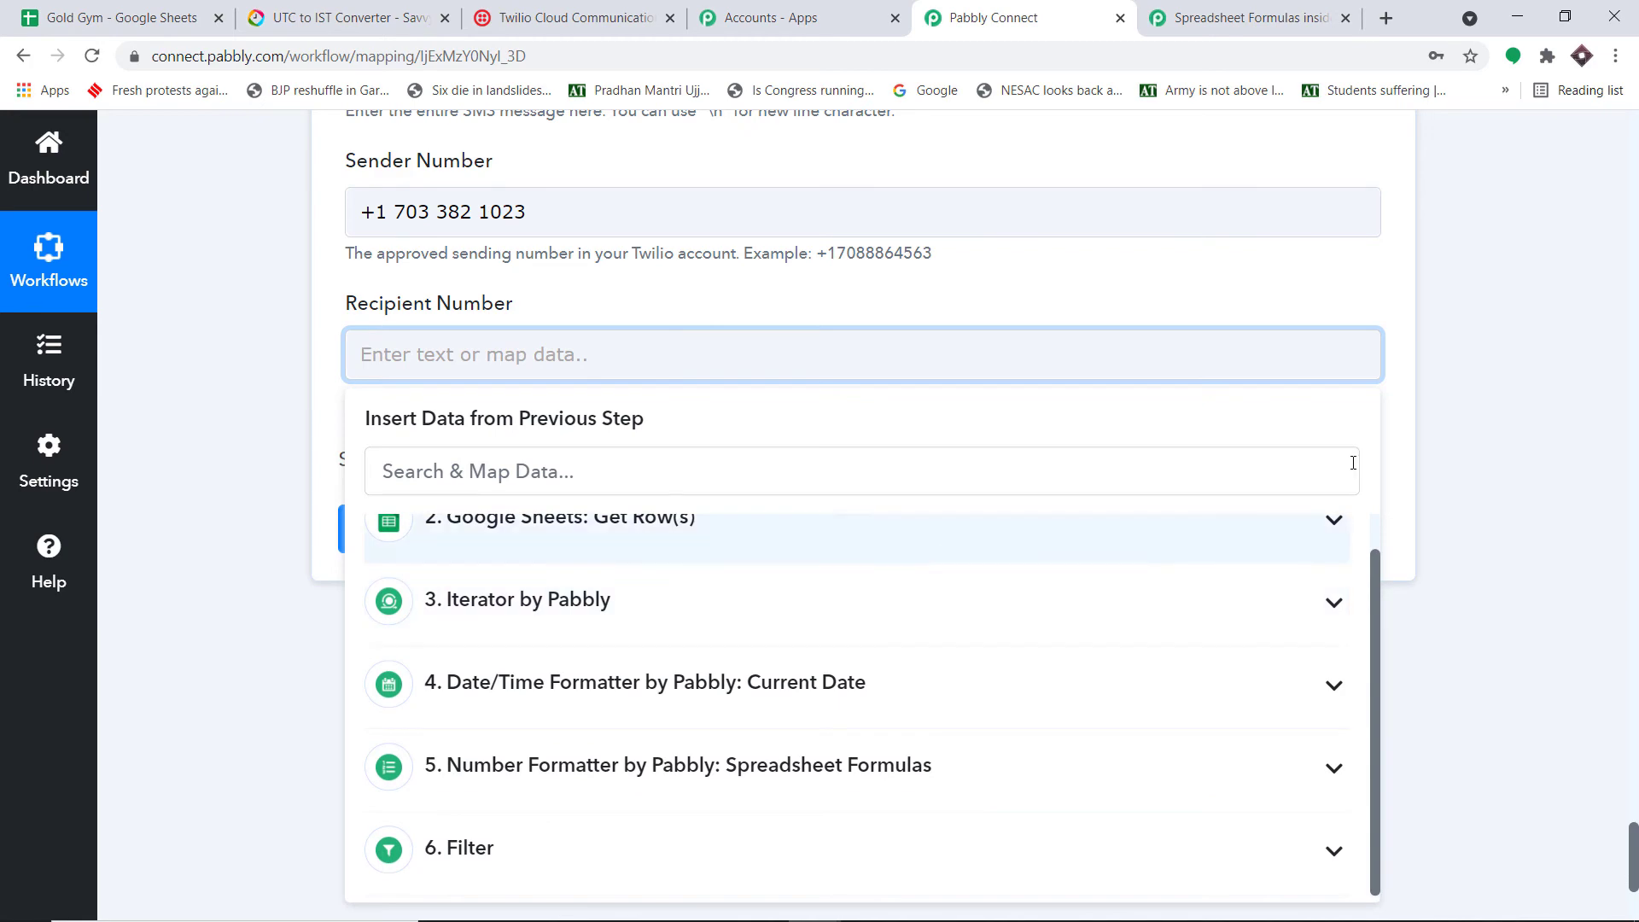
Step: Switch to the Gold Gym spreadsheet and examine the first member's phone number in cell B2
drag(1634, 849, 1636, 635)
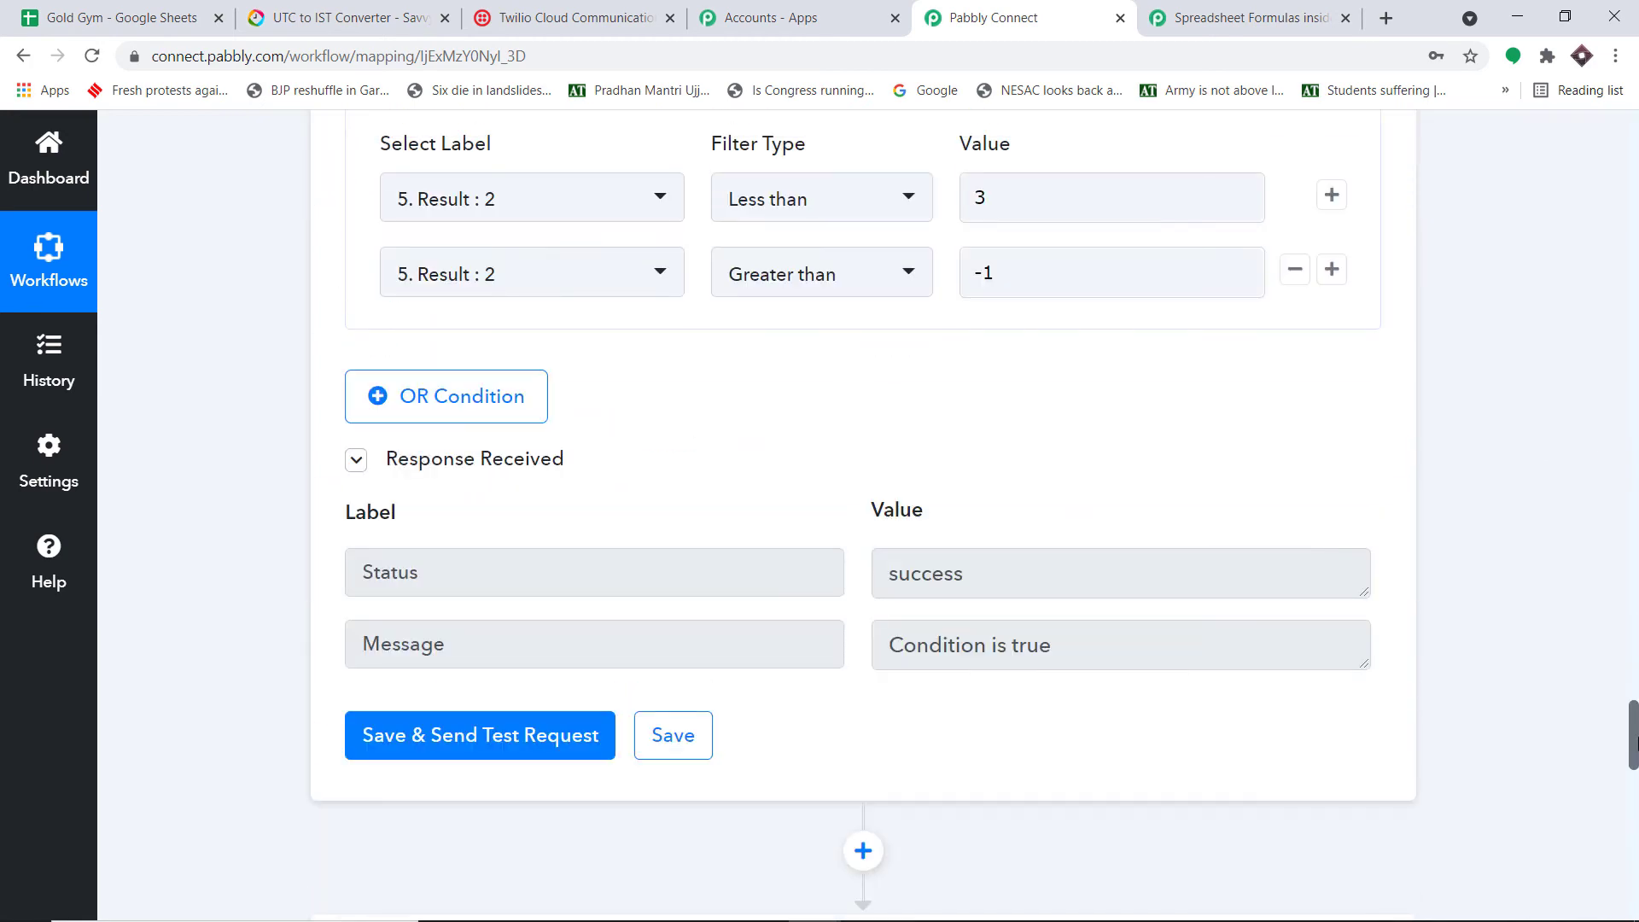
drag(1636, 740, 1635, 478)
click(119, 17)
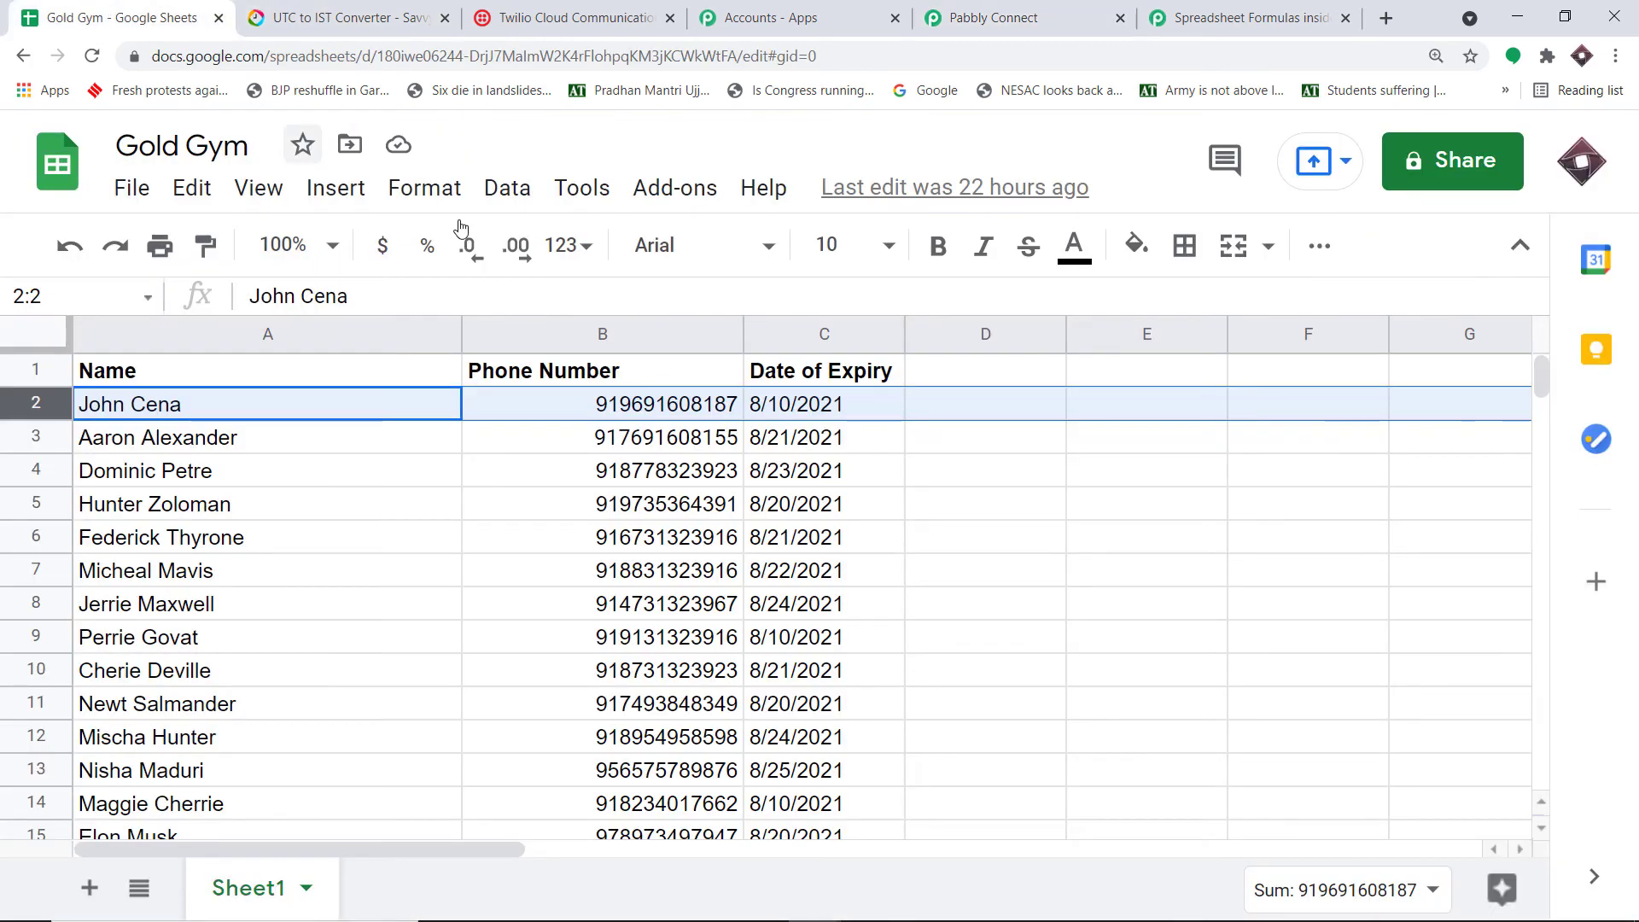
click(645, 408)
double_click(644, 406)
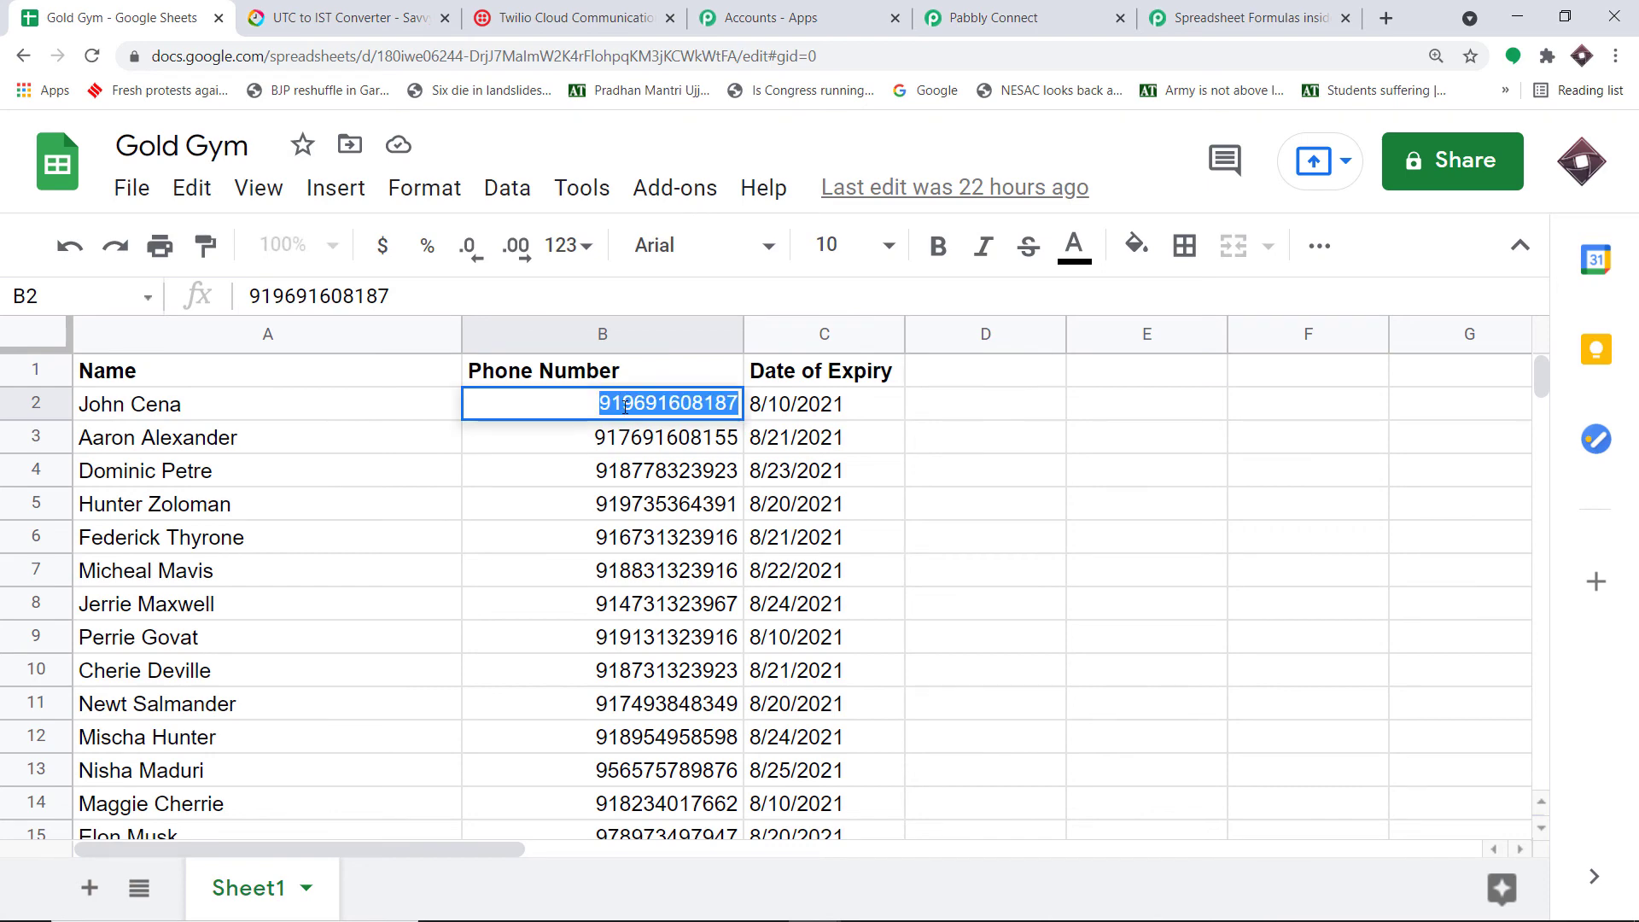
Step: Return to Pabbly Connect and examine the Phone Number value in the Iterator step's response
click(1101, 9)
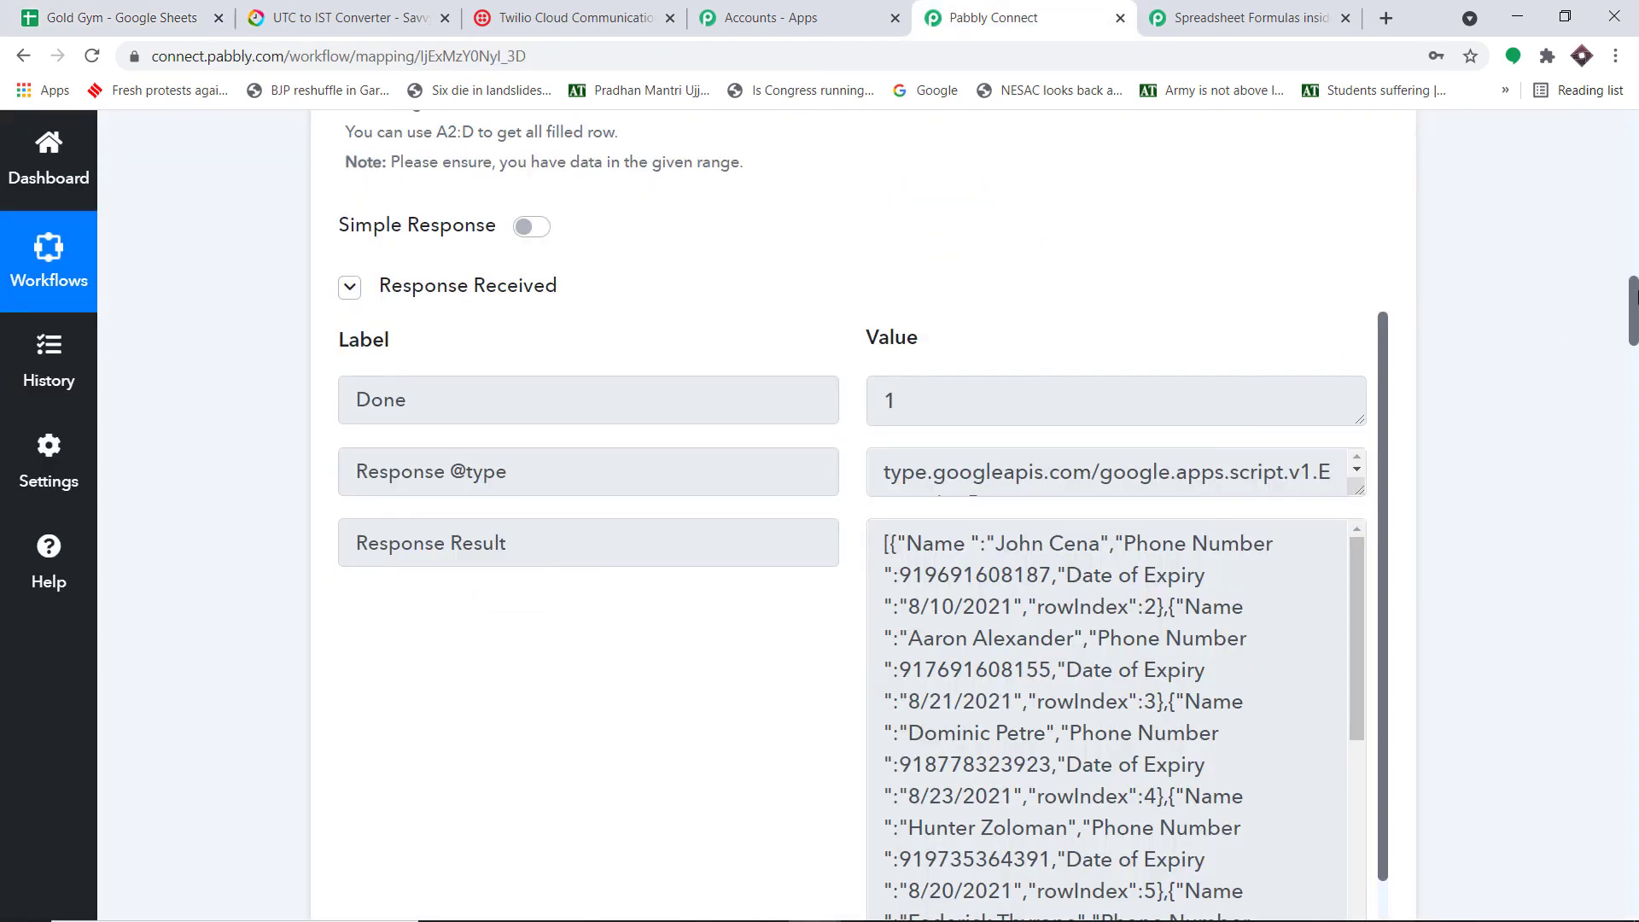
drag(1631, 294, 1632, 478)
scroll(1546, 428, down, 5)
scroll(1530, 422, up, 5)
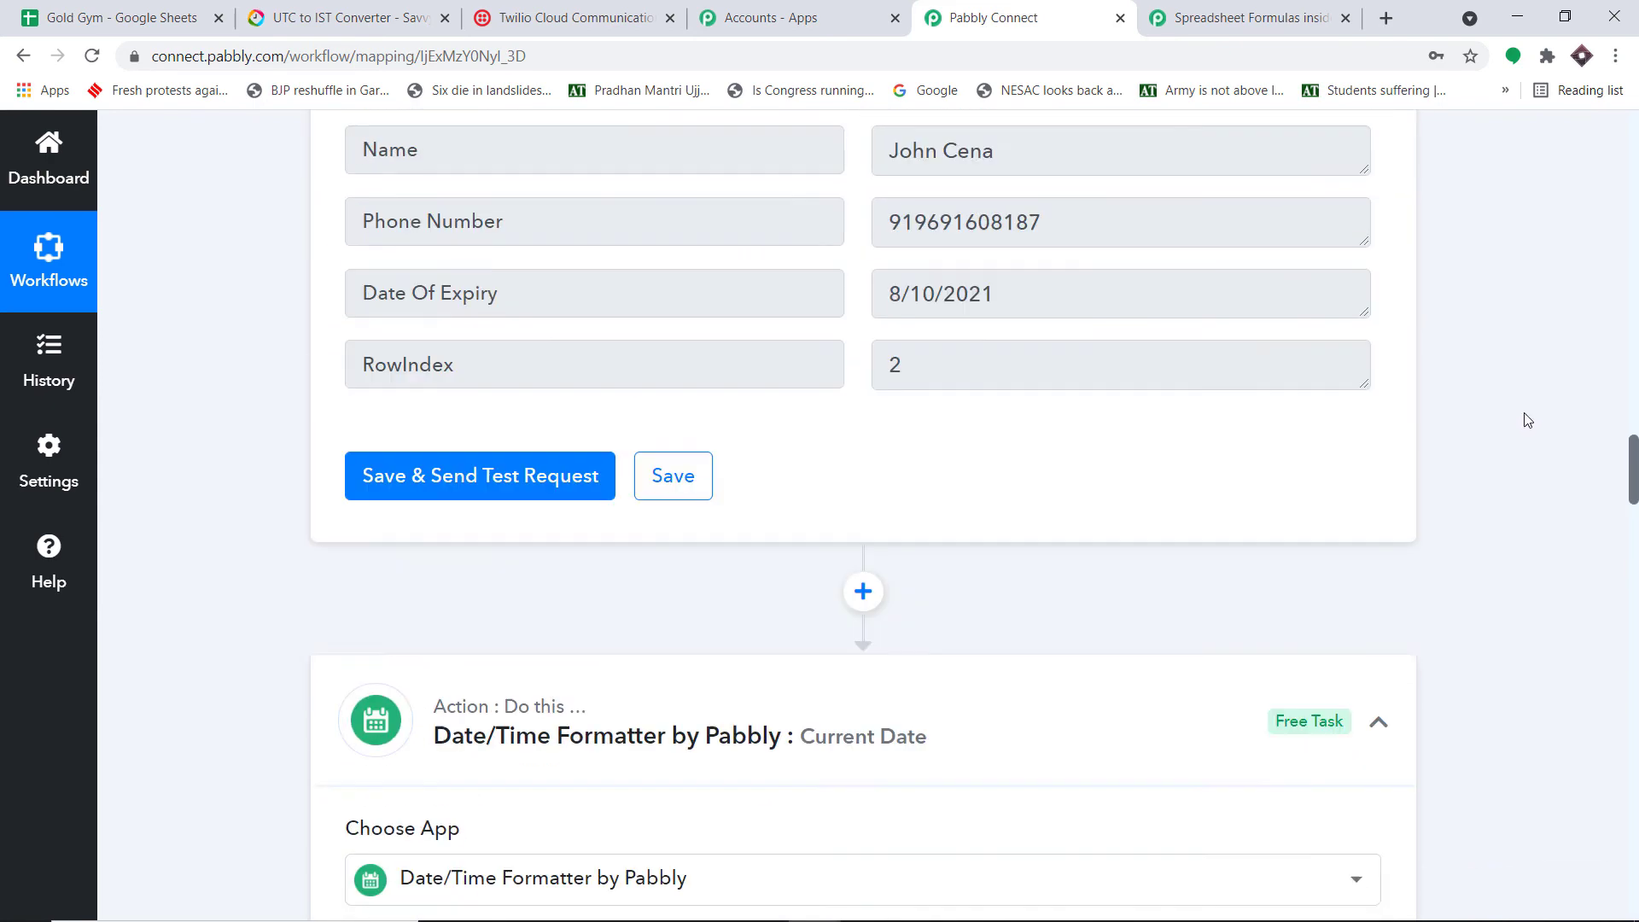
scroll(1527, 420, up, 4)
double_click(918, 544)
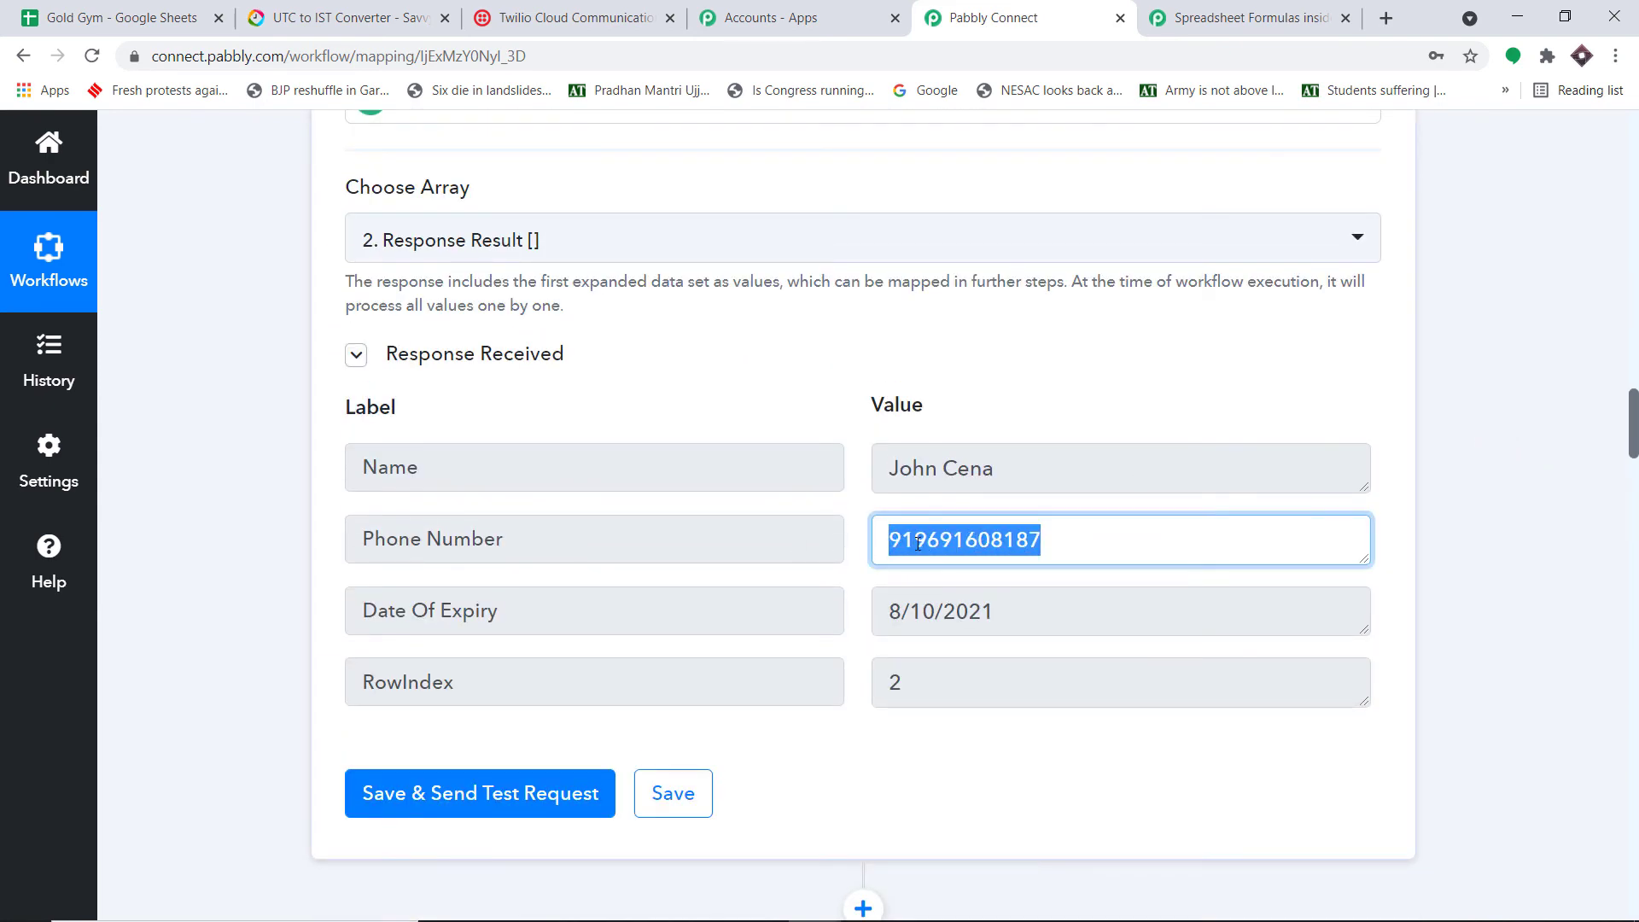
Step: Map the Phone Number from the Iterator step into the Recipient Number of the Twilio SMS action
scroll(1088, 533, down, 10)
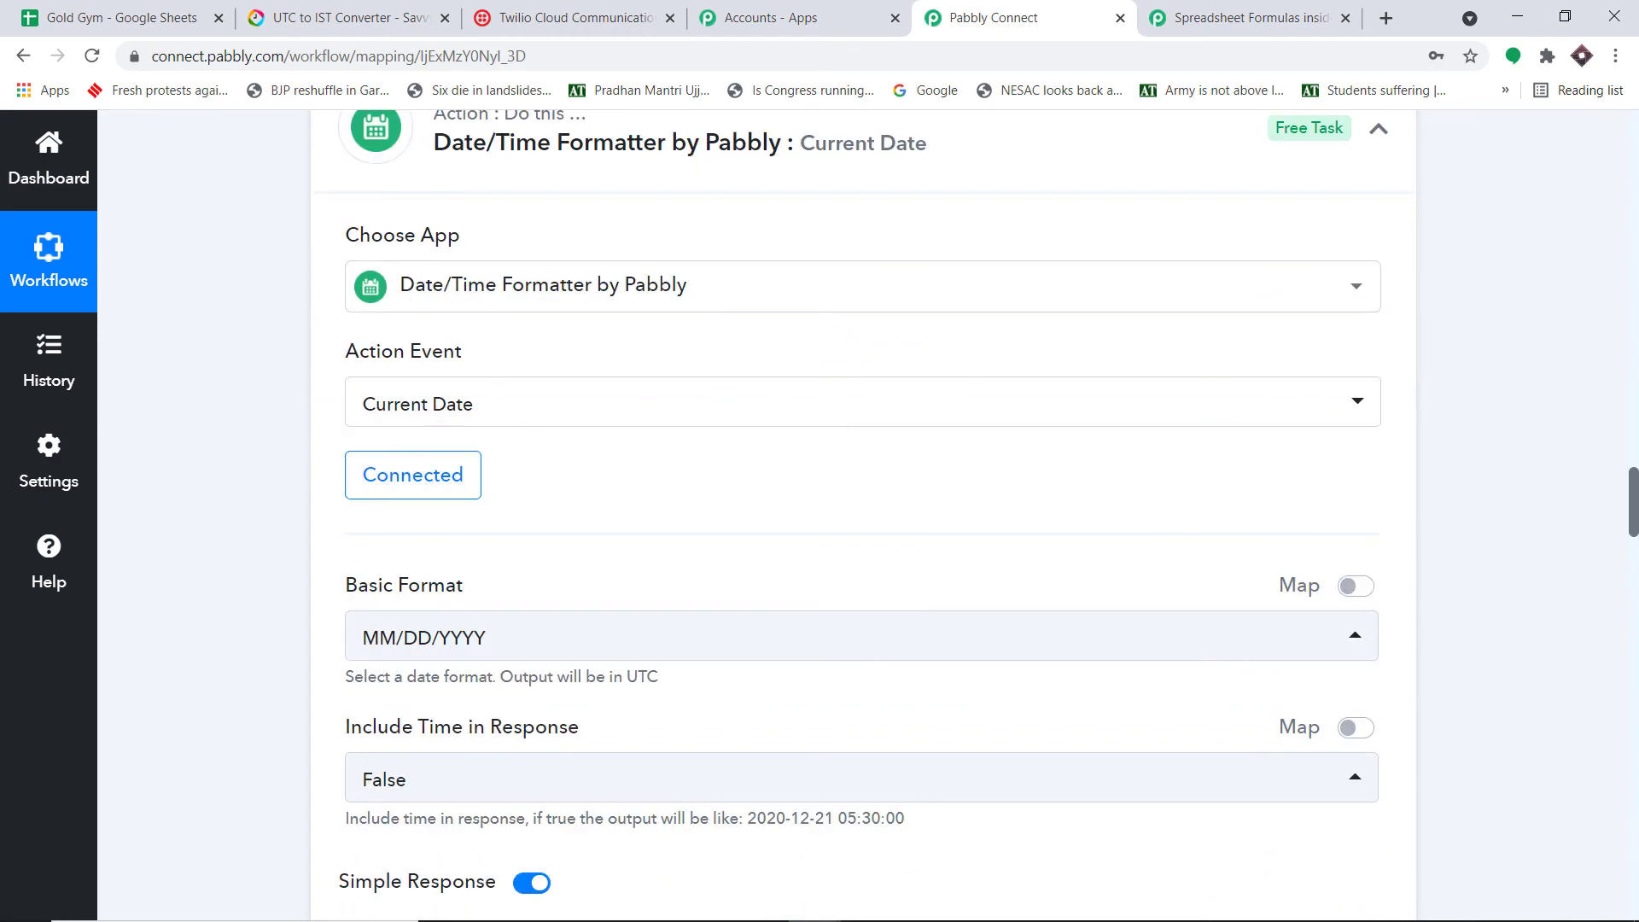
scroll(1613, 675, down, 20)
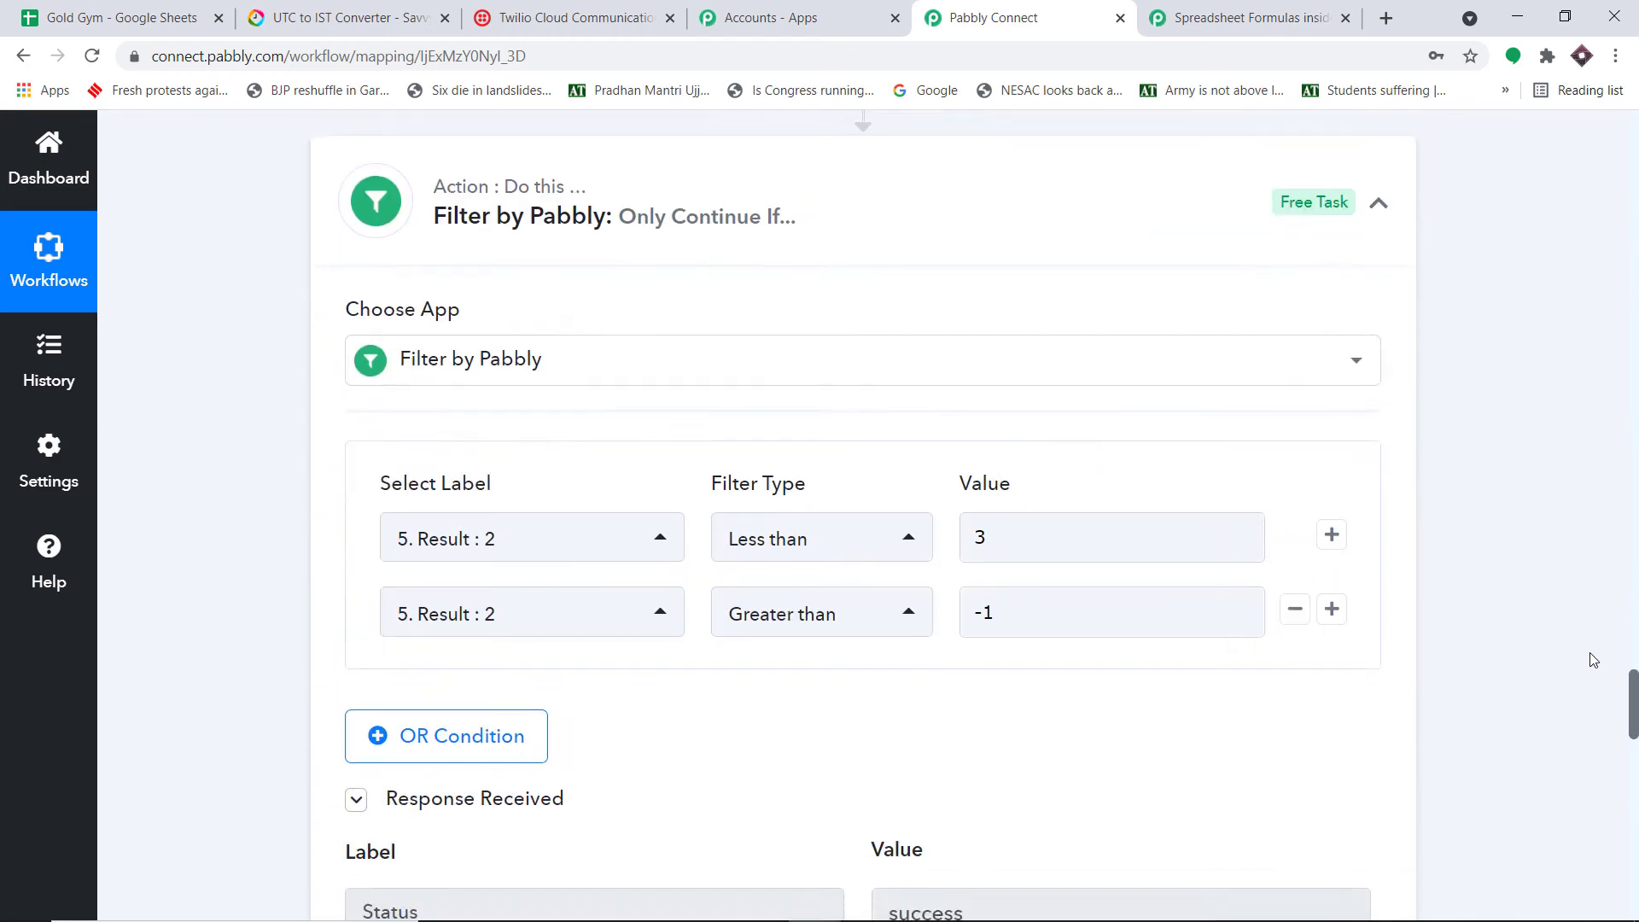
scroll(1590, 659, down, 14)
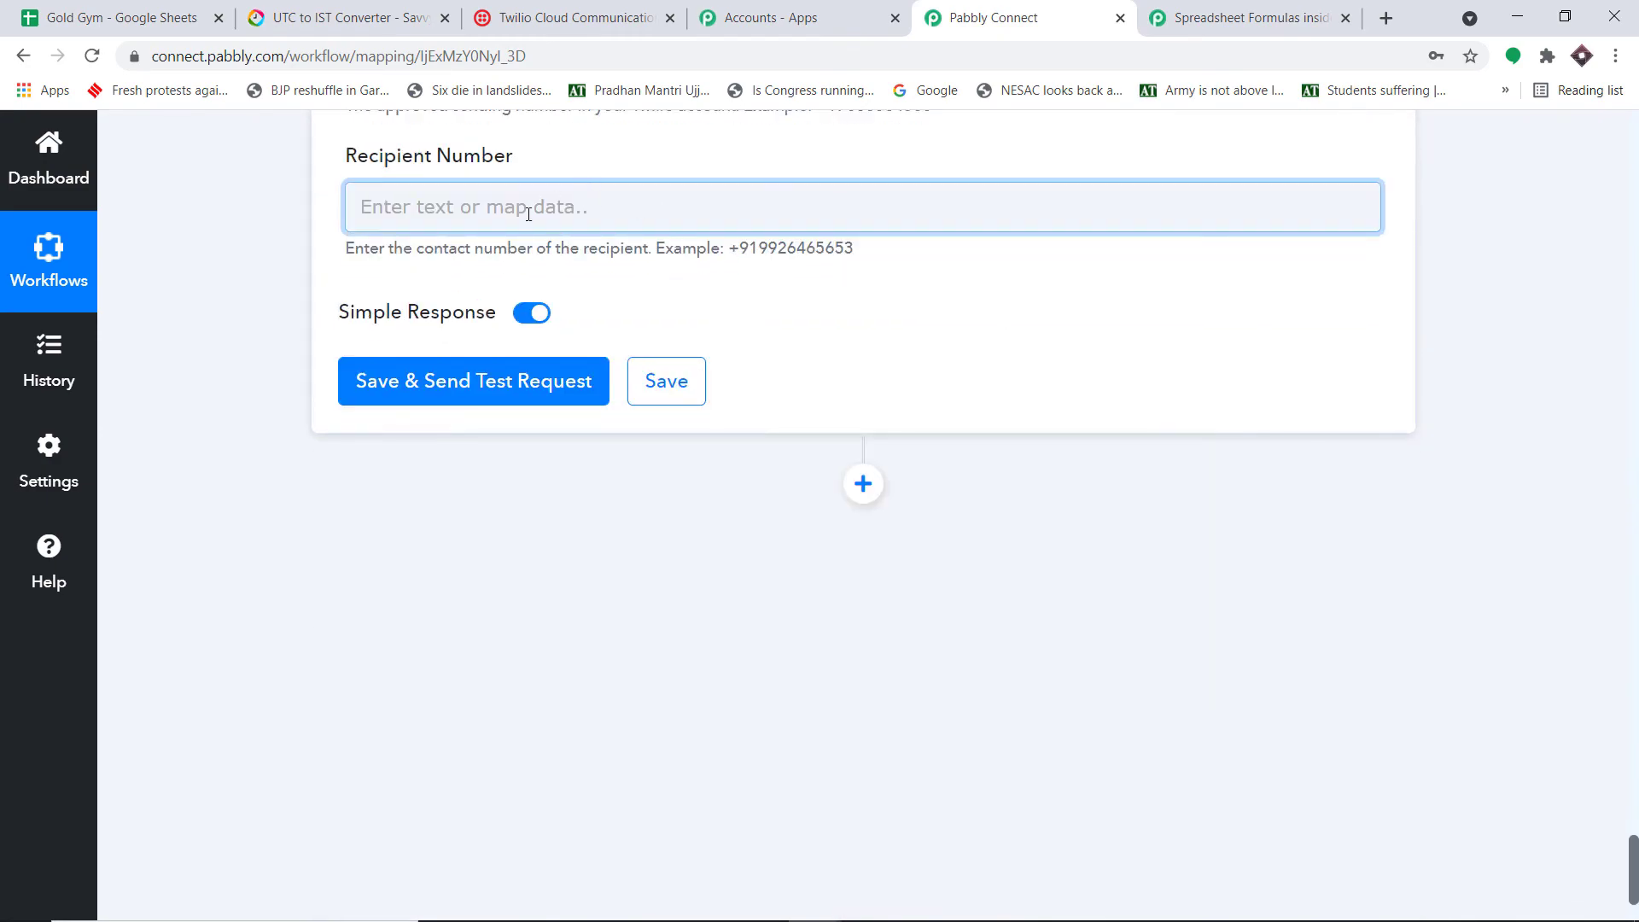
click(527, 213)
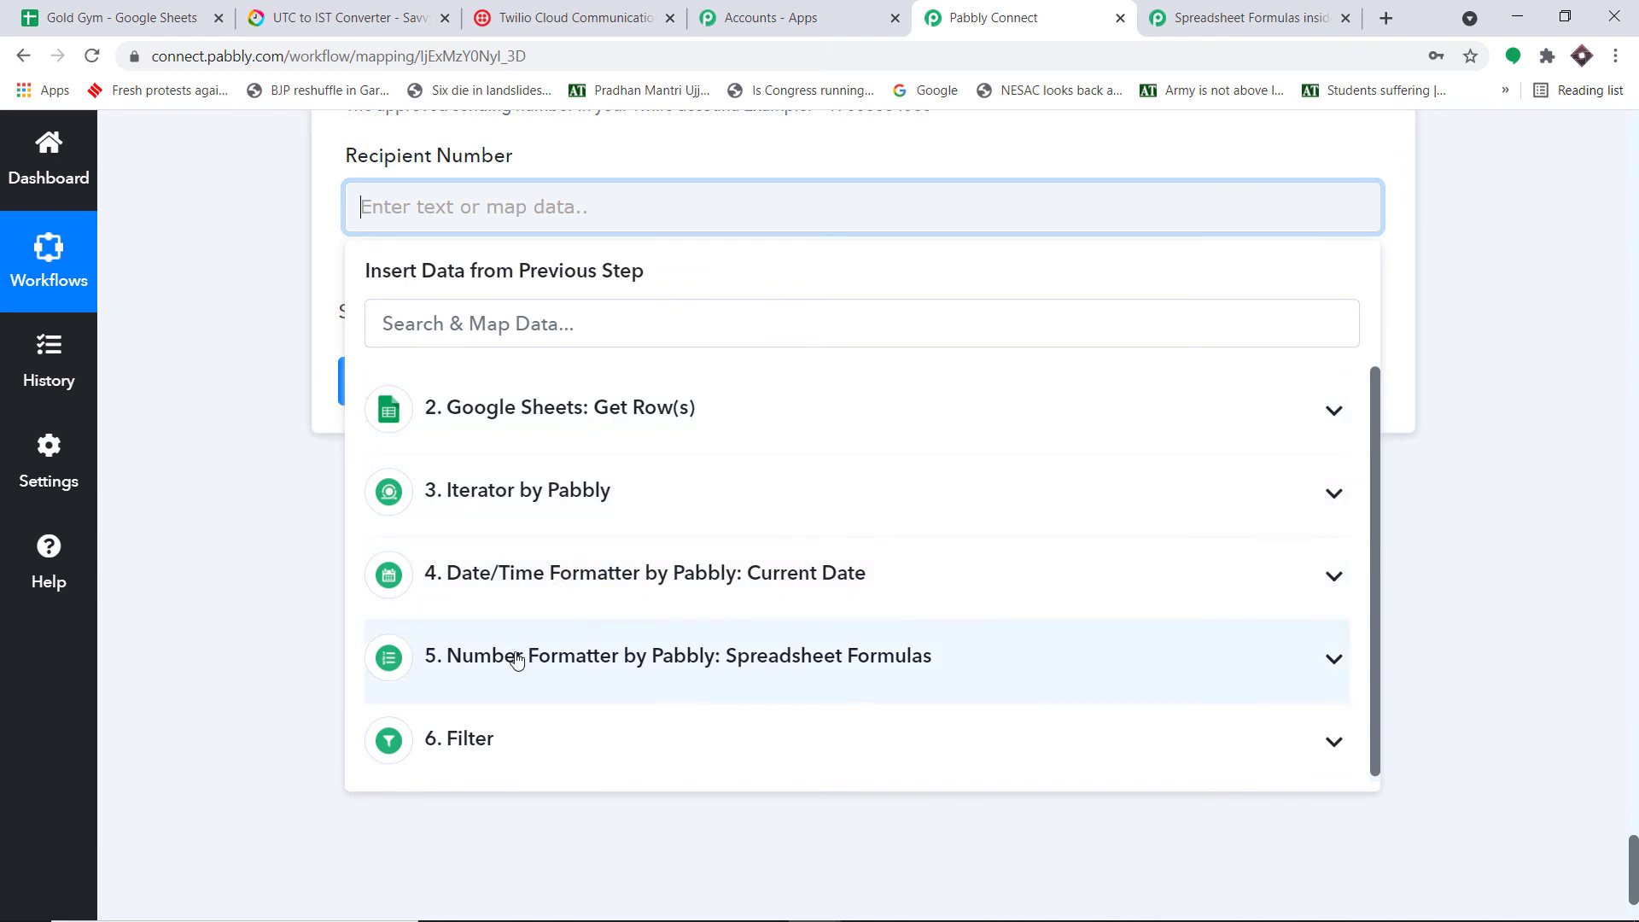
click(584, 491)
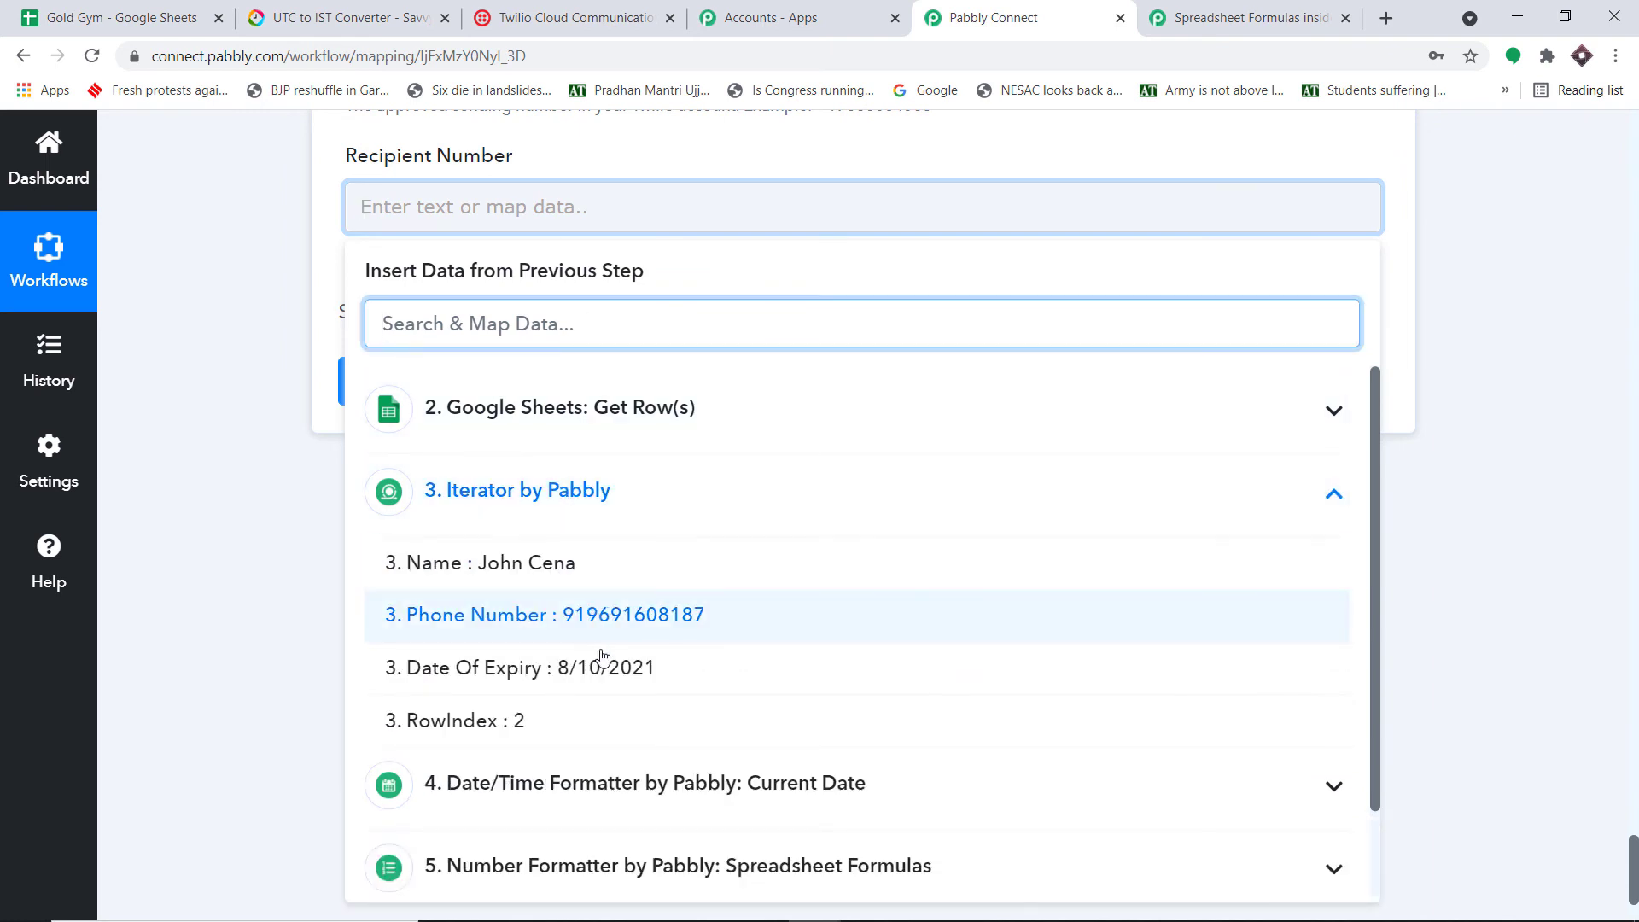
click(620, 616)
click(1434, 227)
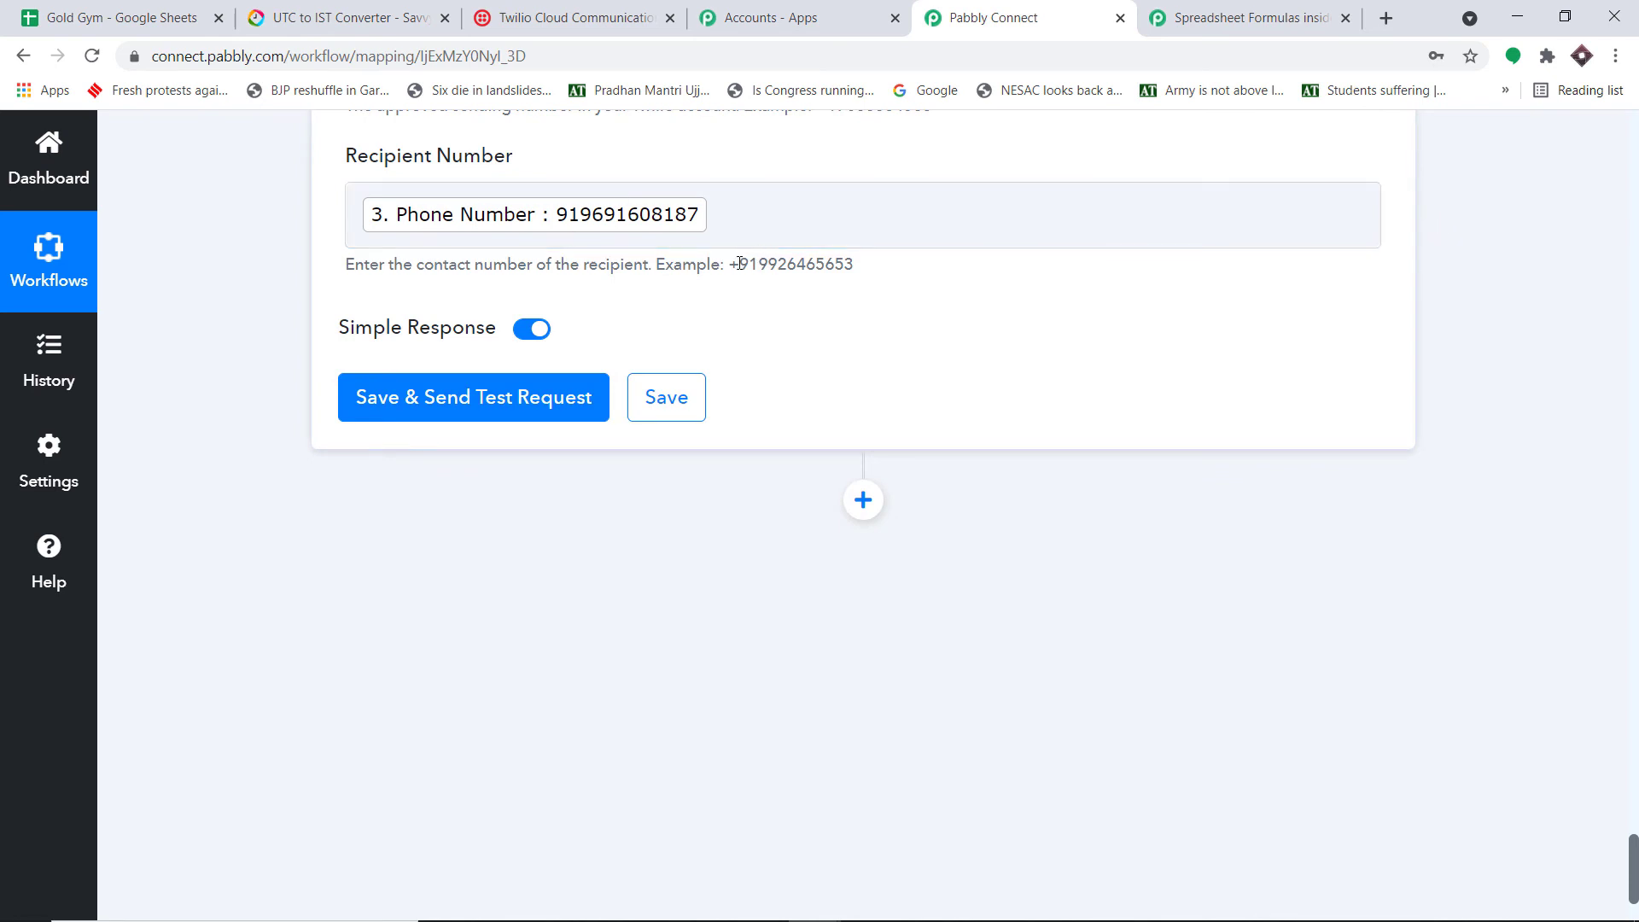
Step: Add a "+" prefix before the mapped phone number in the Recipient Number field
drag(730, 263, 752, 268)
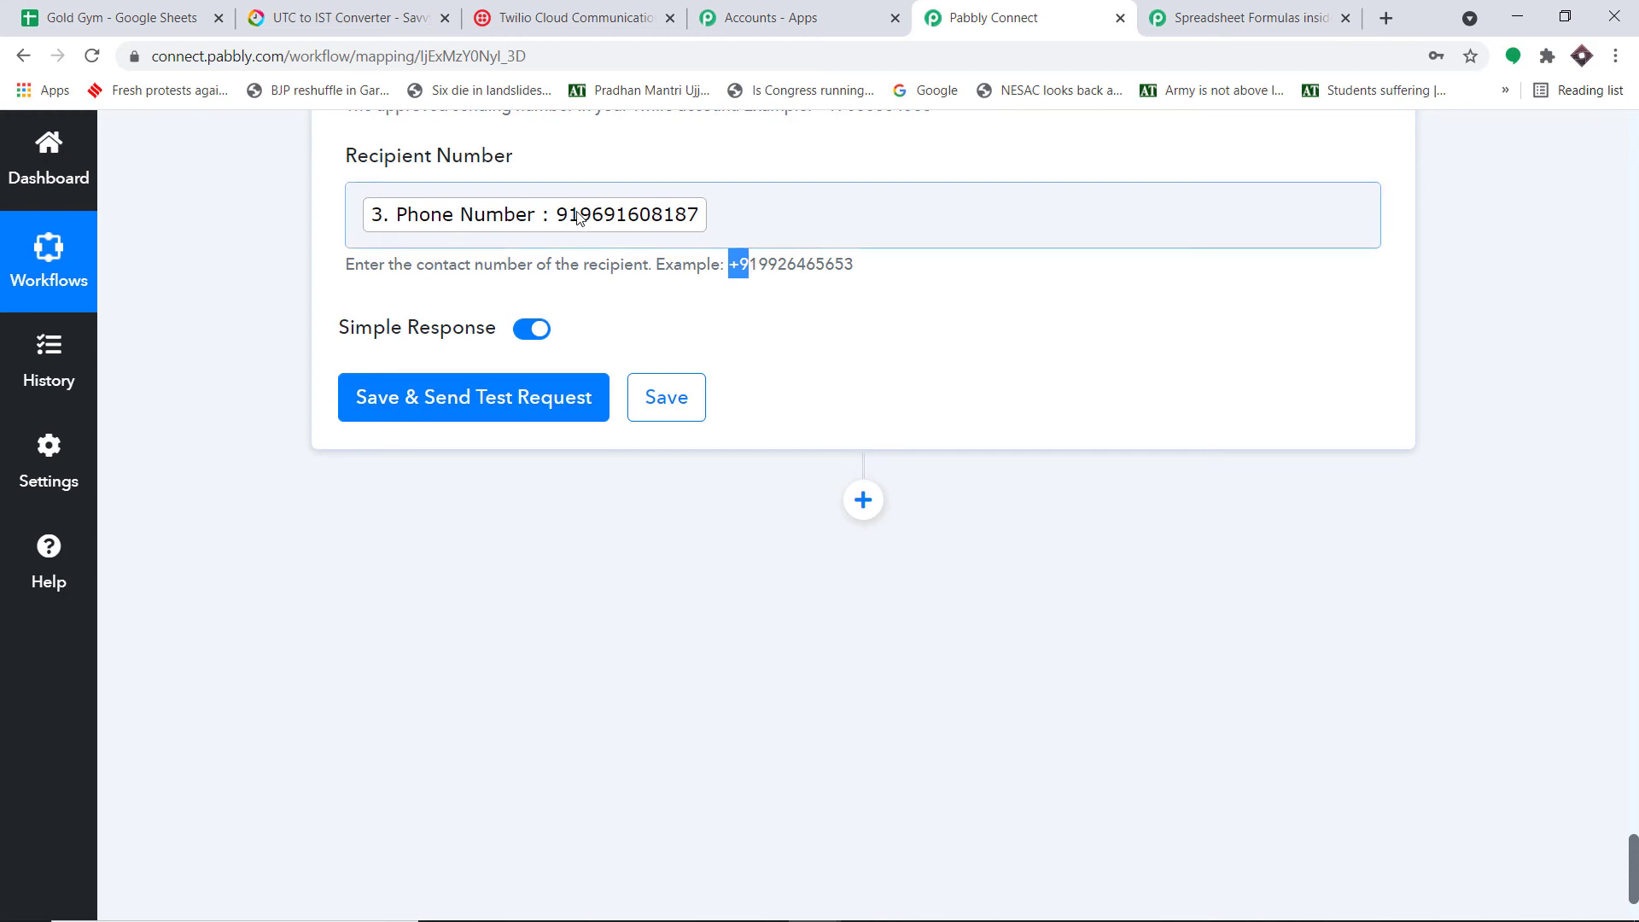
click(360, 215)
text(+)
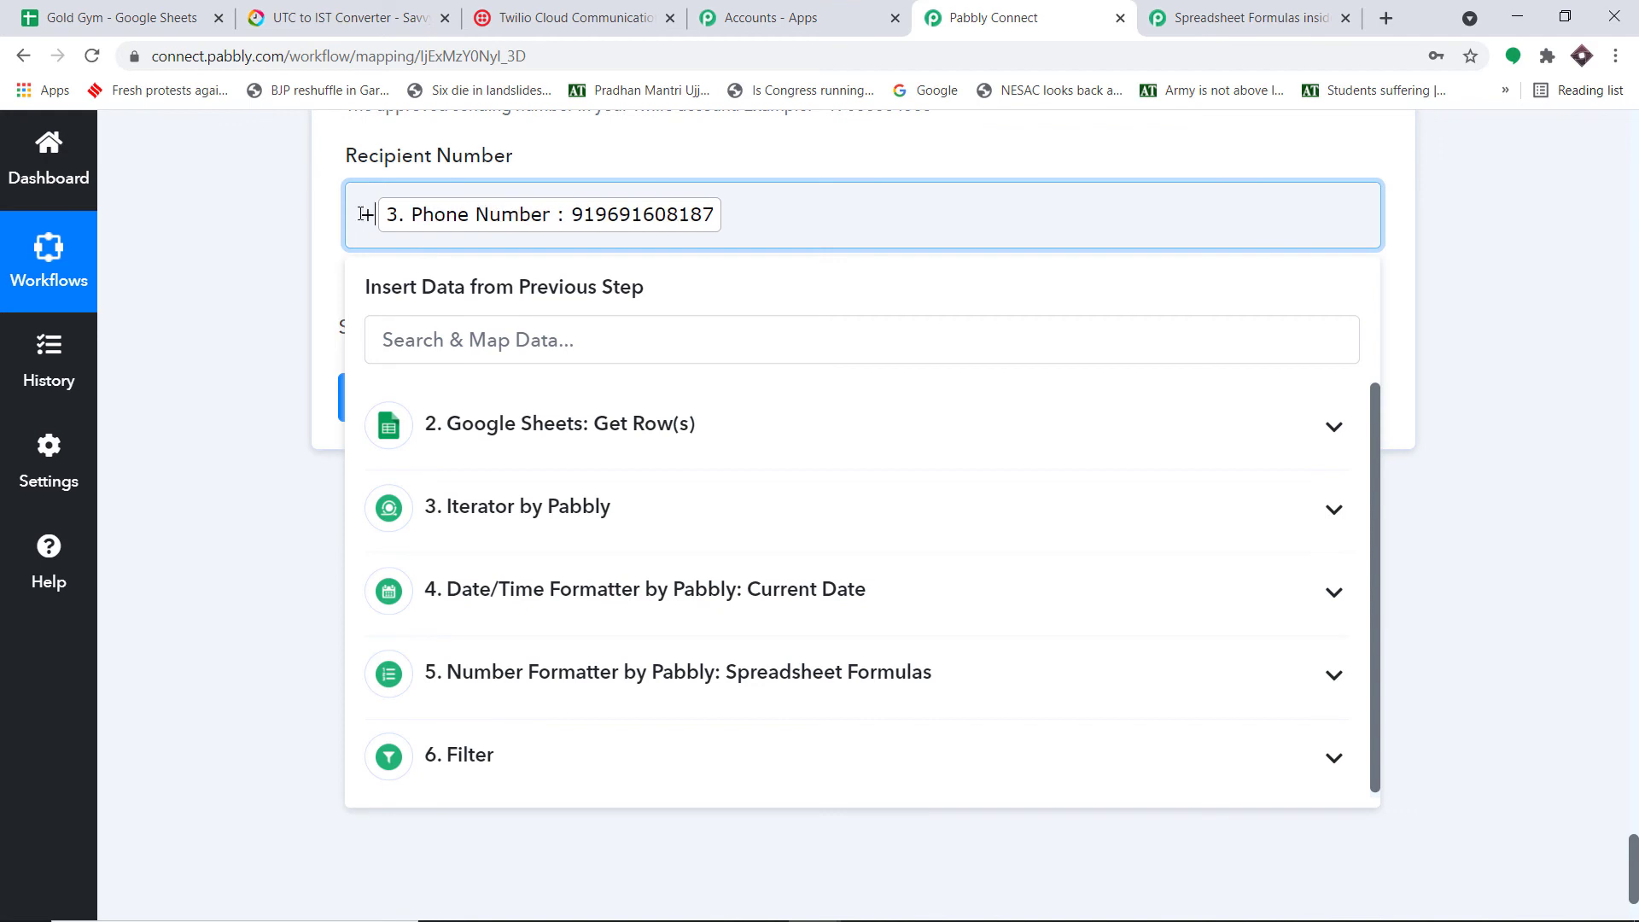
click(625, 155)
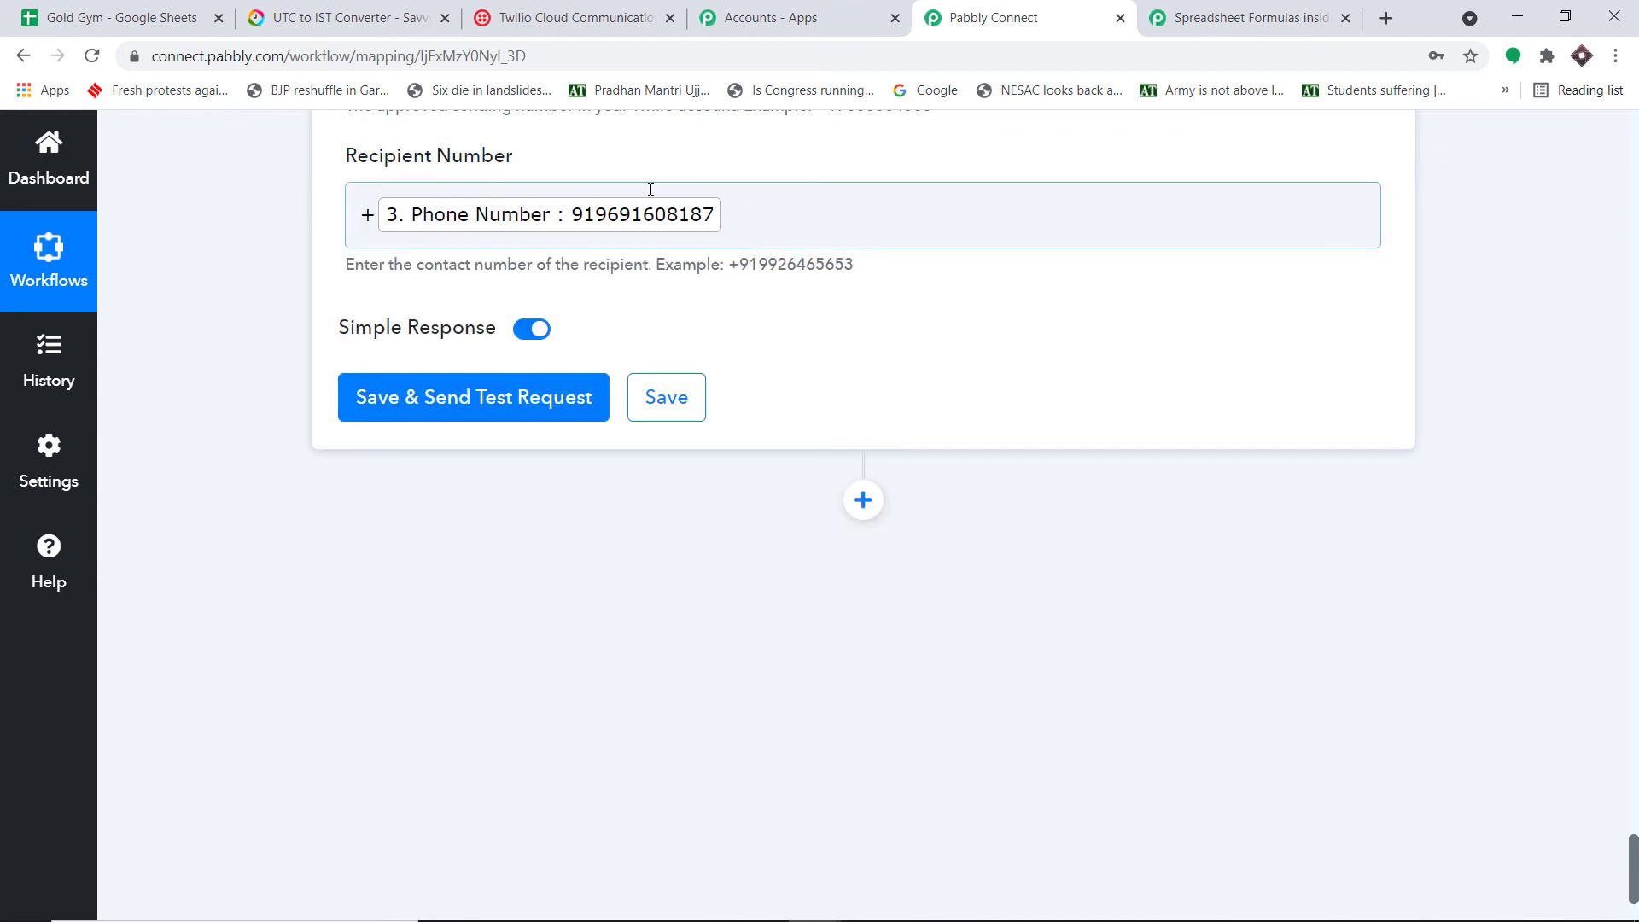
Step: Start the Body of the SMS with "Hello," followed by the mapped Name from the Iterator step
scroll(512, 256, up, 7)
scroll(420, 323, down, 2)
click(416, 340)
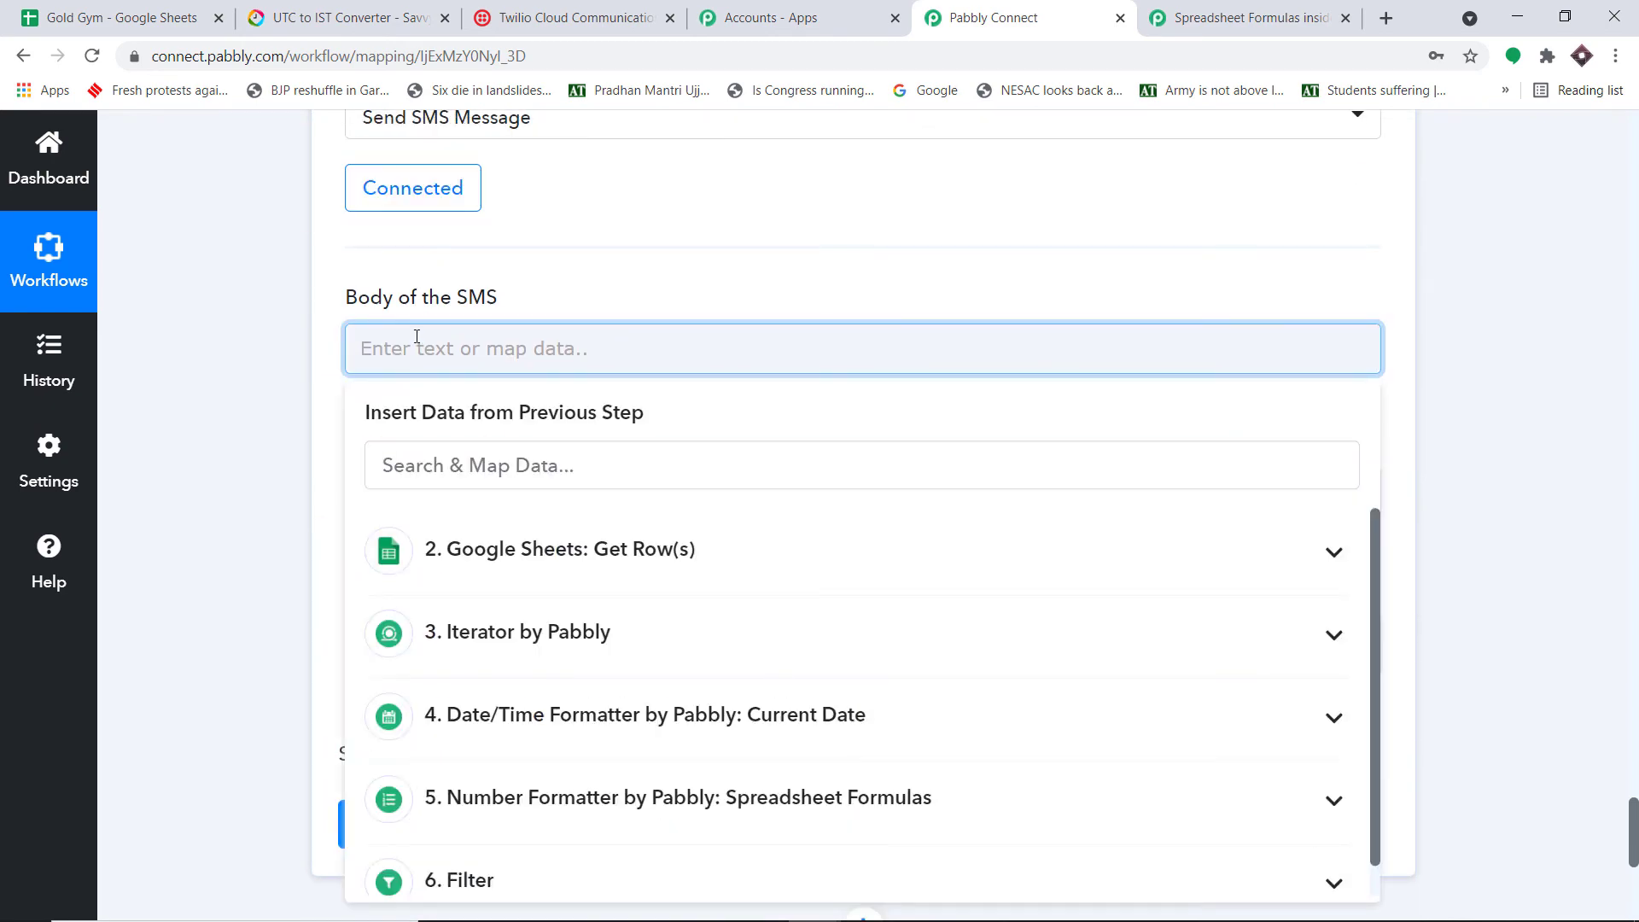
text(Hello )
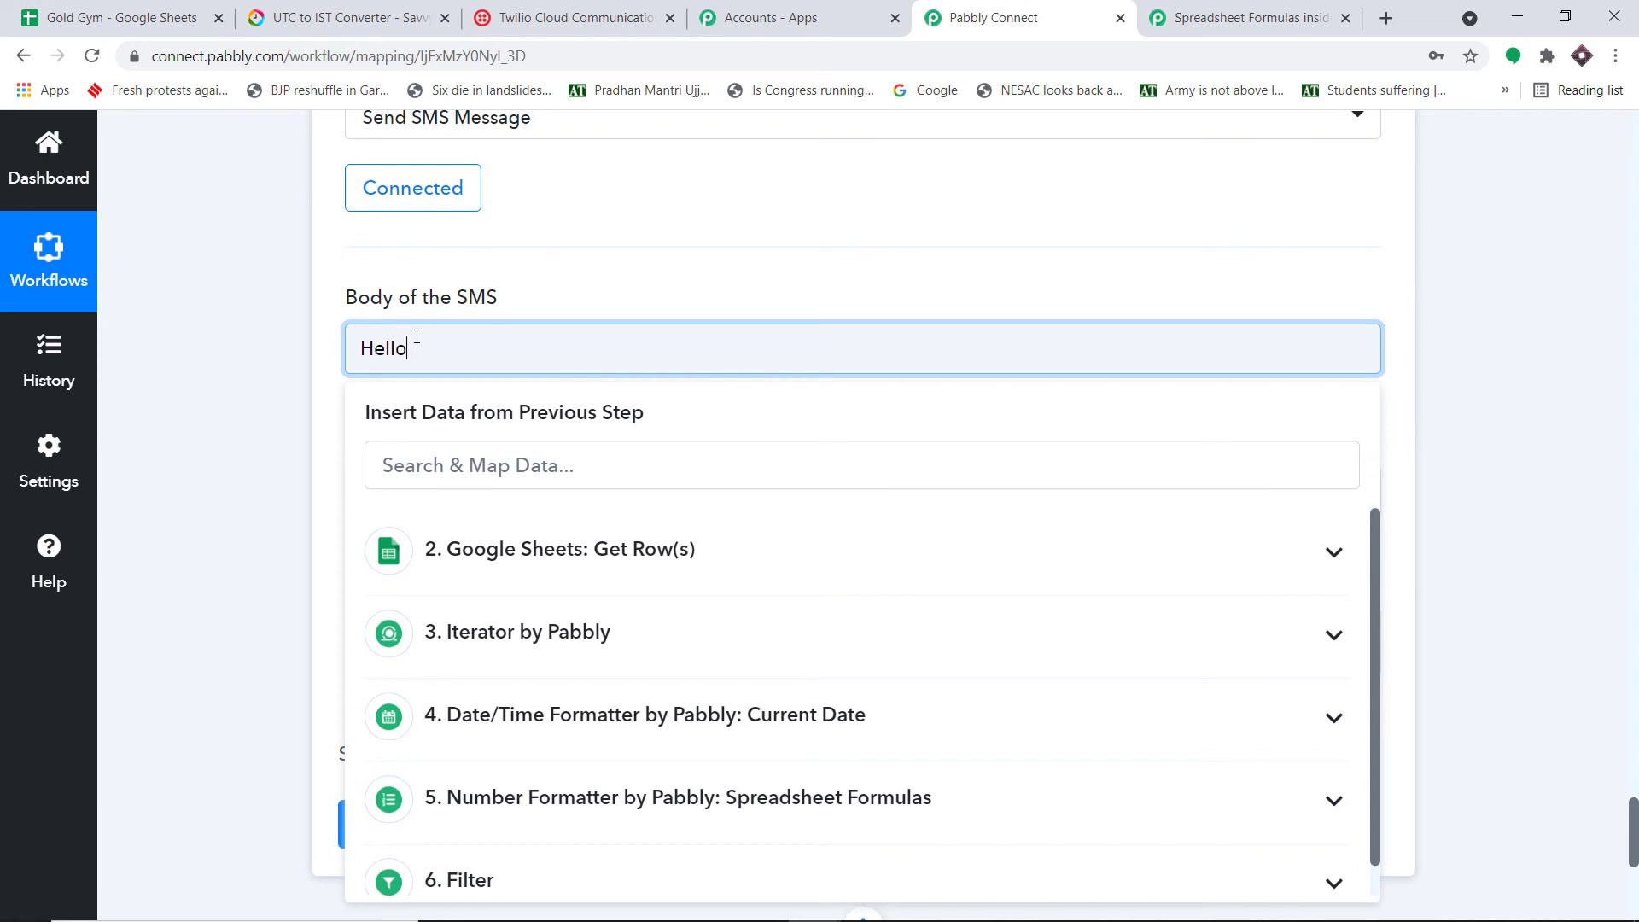
text(,)
scroll(438, 344, down, 1)
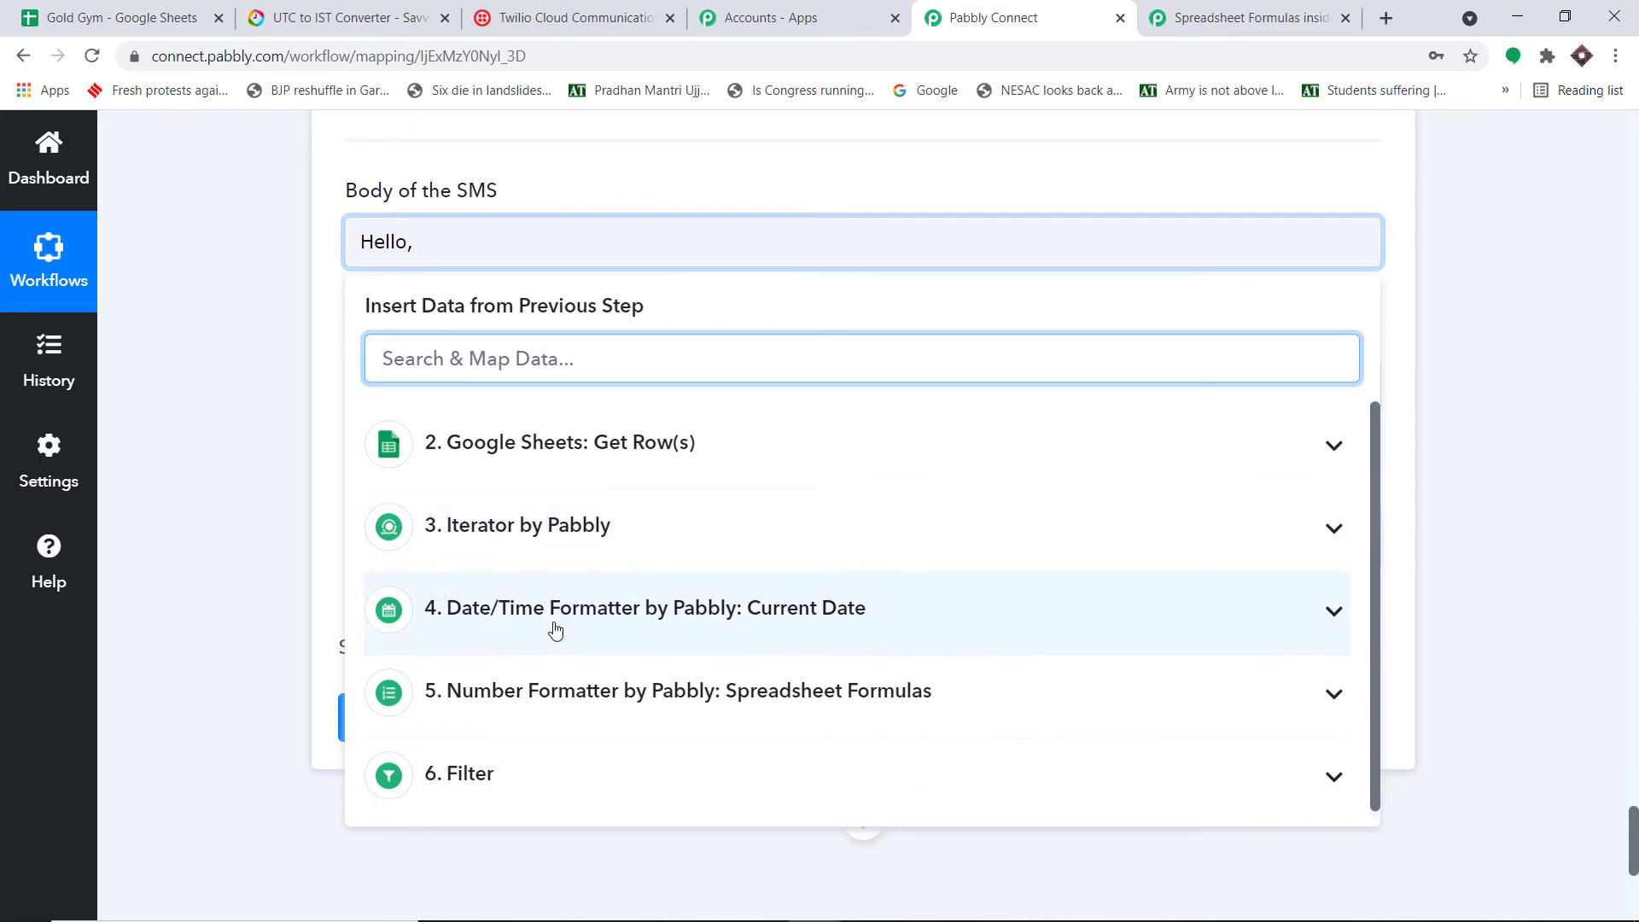
click(563, 523)
click(606, 600)
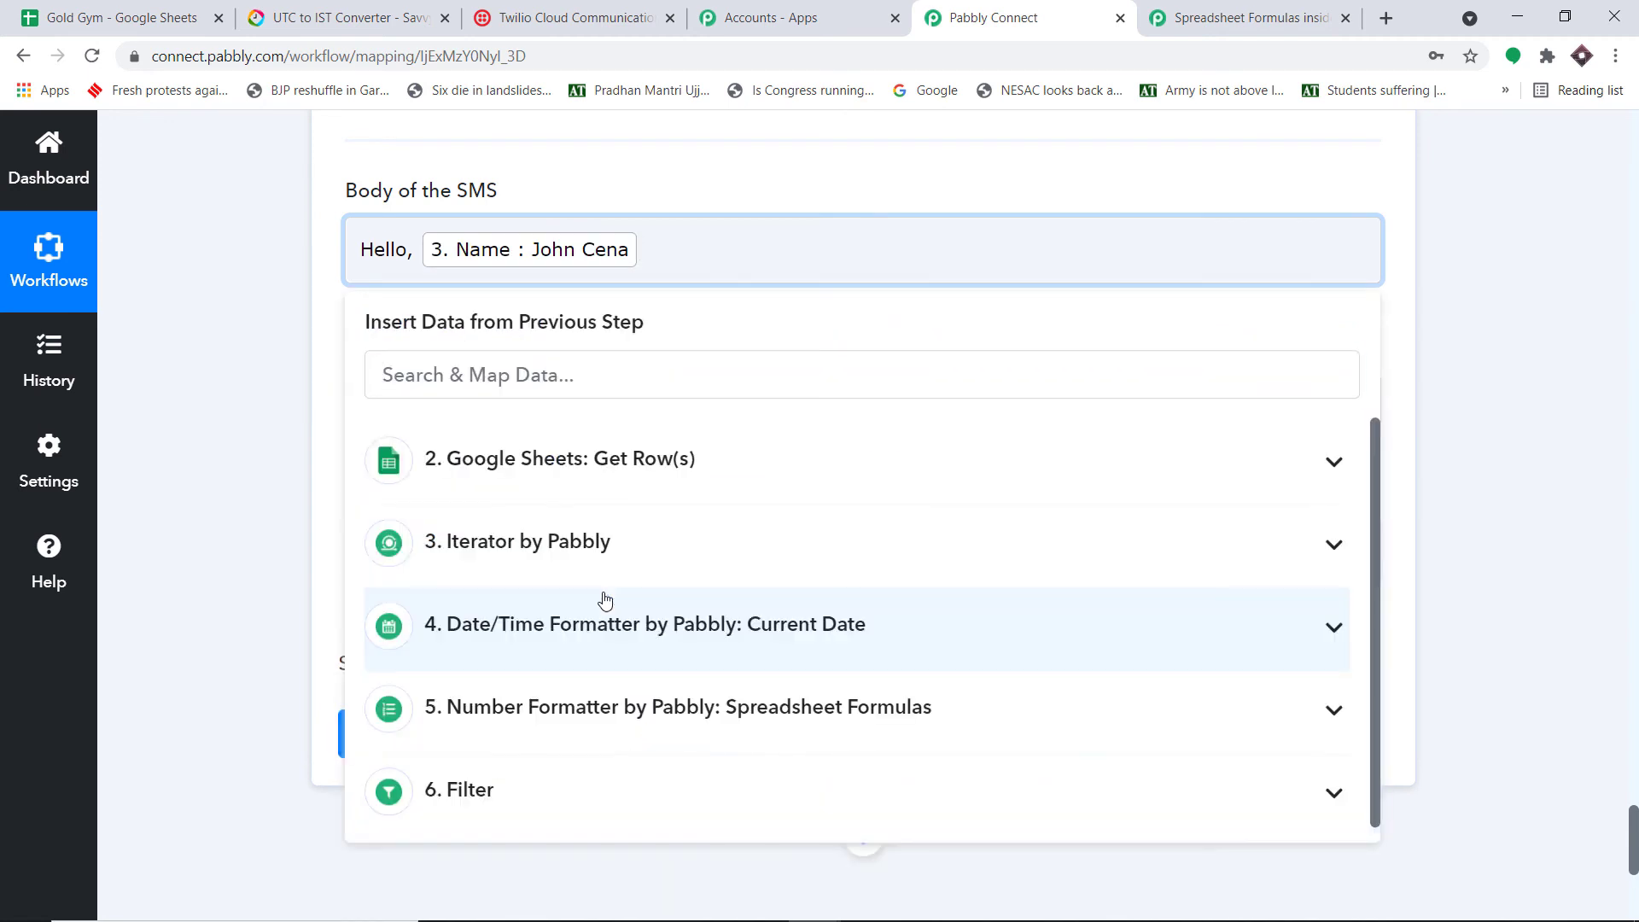
Step: Continue the SMS body with "your gym memebership wll expire in" and map the Result of the Number Formatter step after it
text(your gym memebershi)
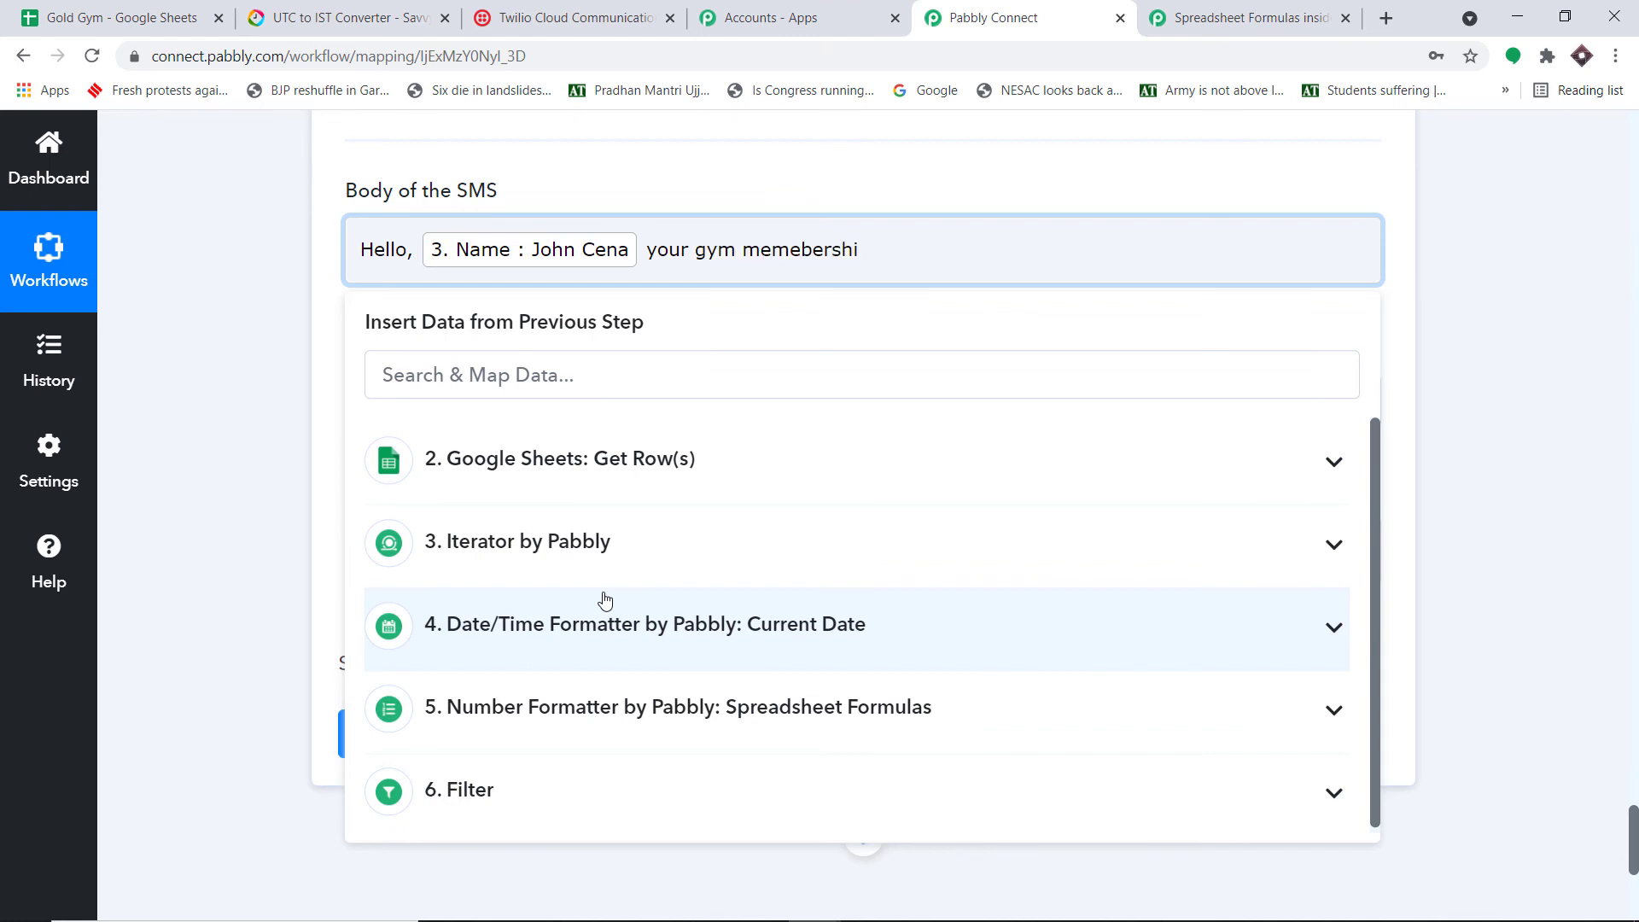
text(p wll expire in to)
key(BackSpace)
key(BackSpace)
click(617, 723)
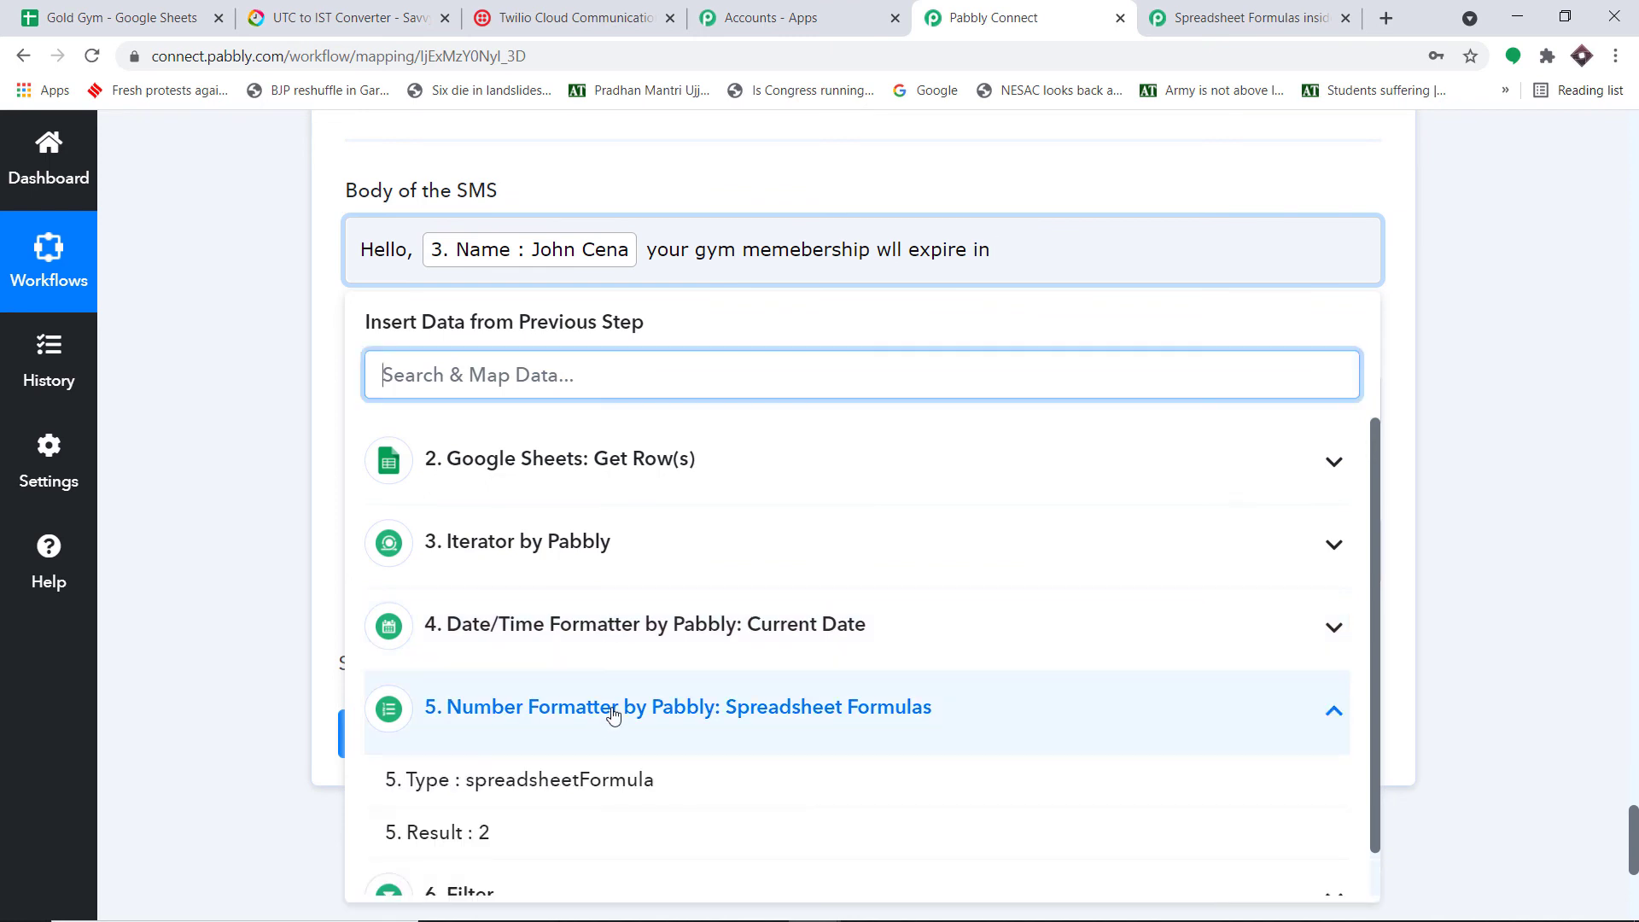
click(567, 826)
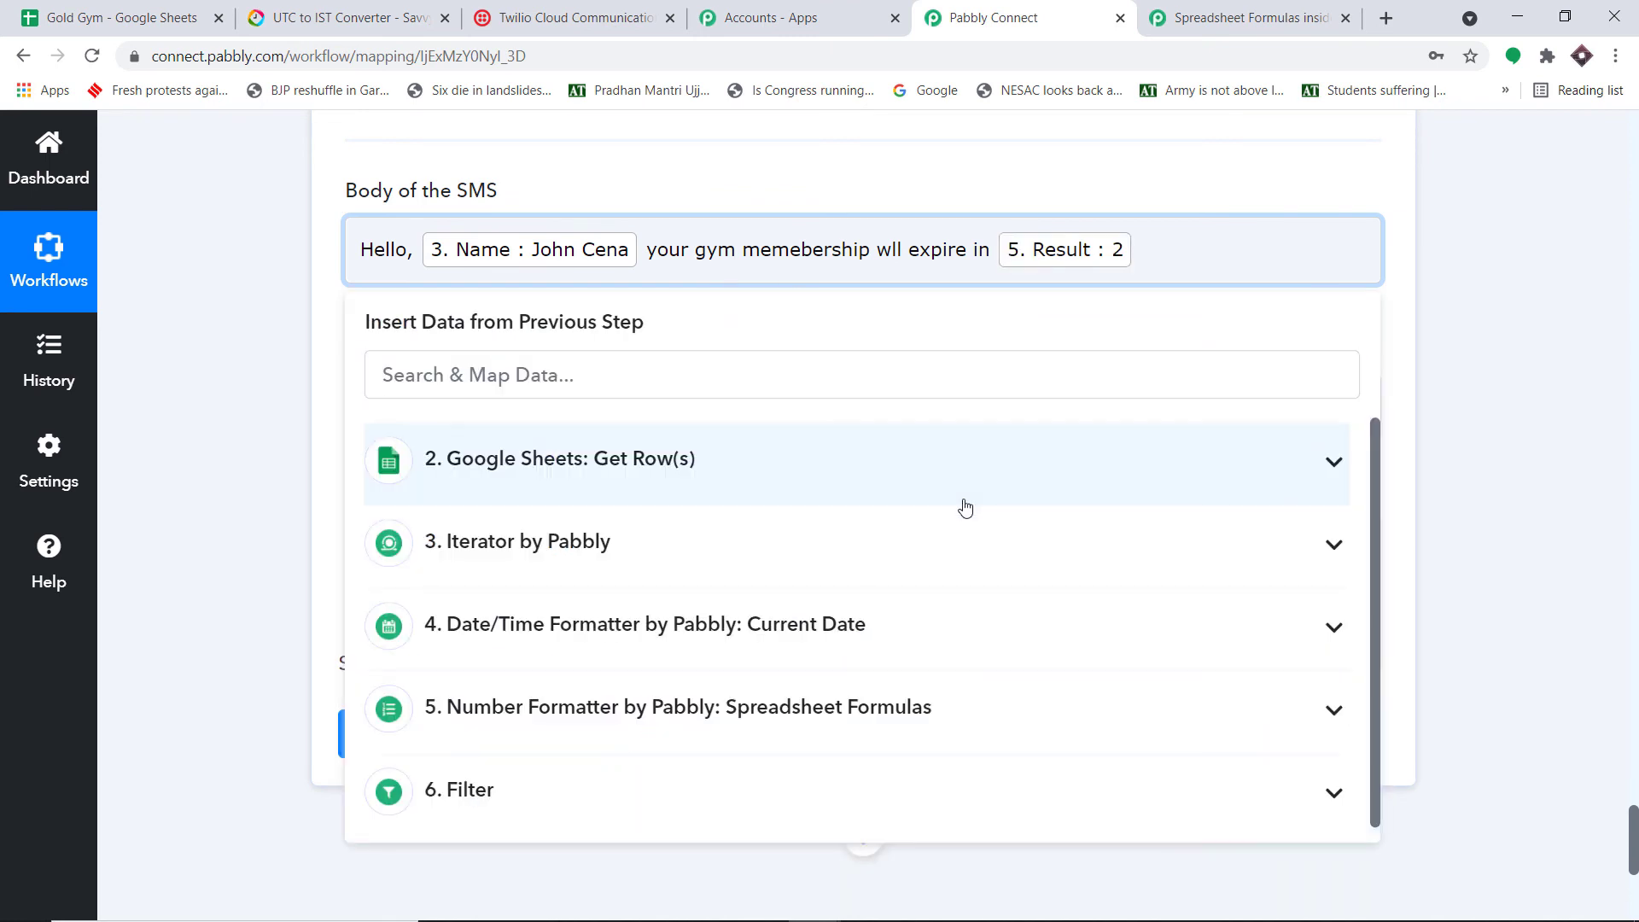
Step: Complete the SMS body with "days on", the Iterator step's Date Of Expiry, and ". Please renew it."
text(days on)
click(662, 541)
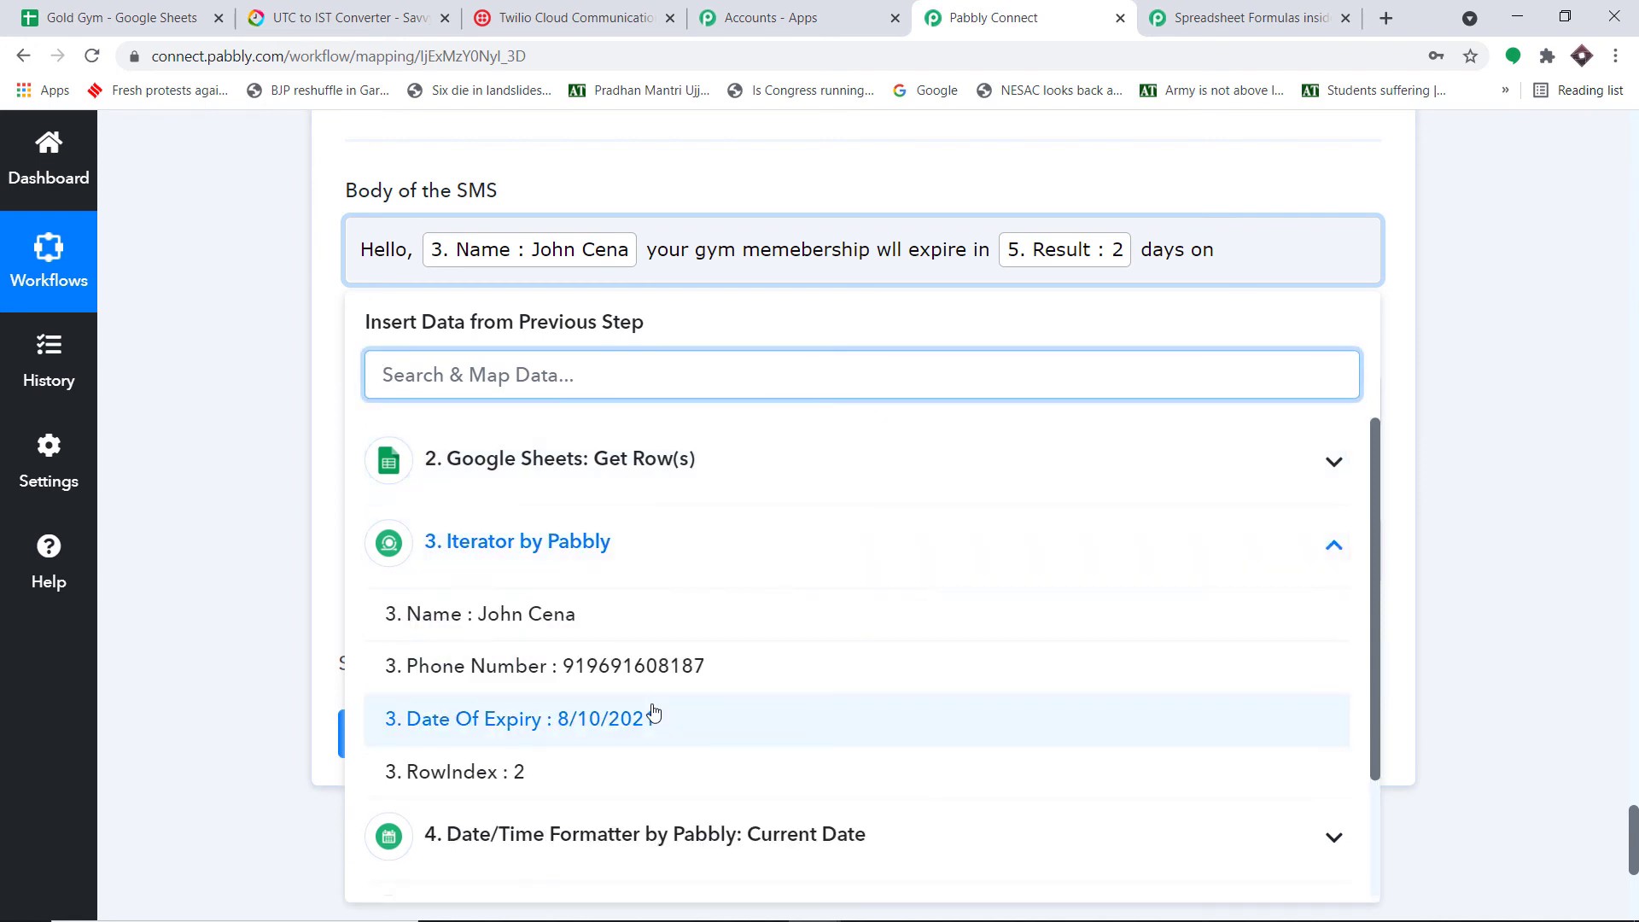
click(654, 717)
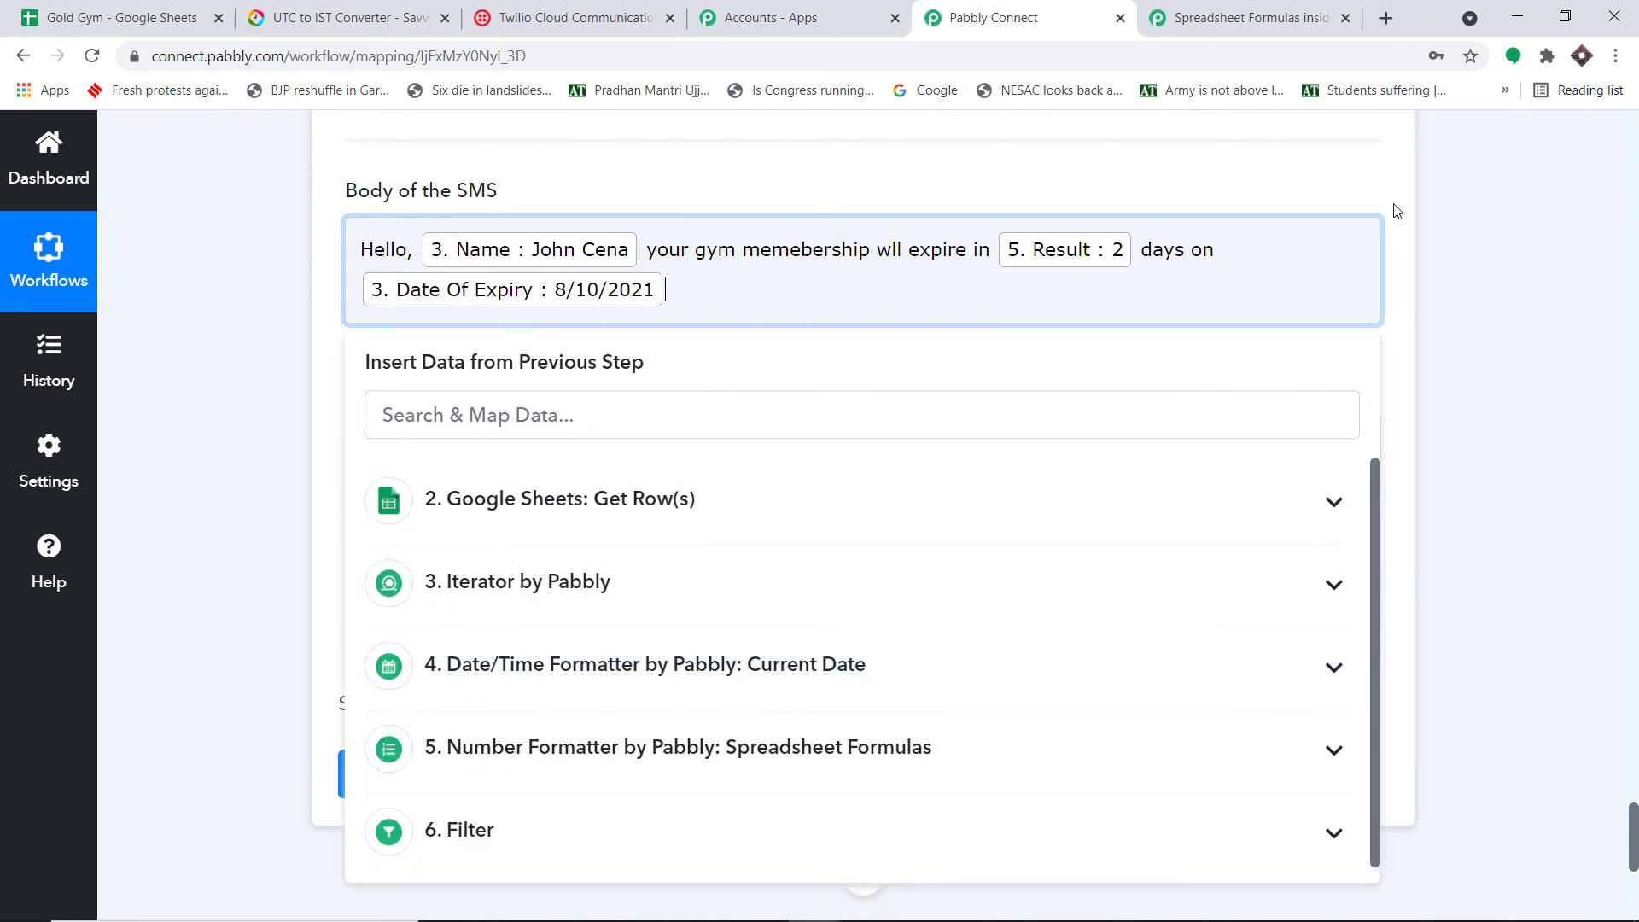
text(. Please renew it.)
click(1456, 194)
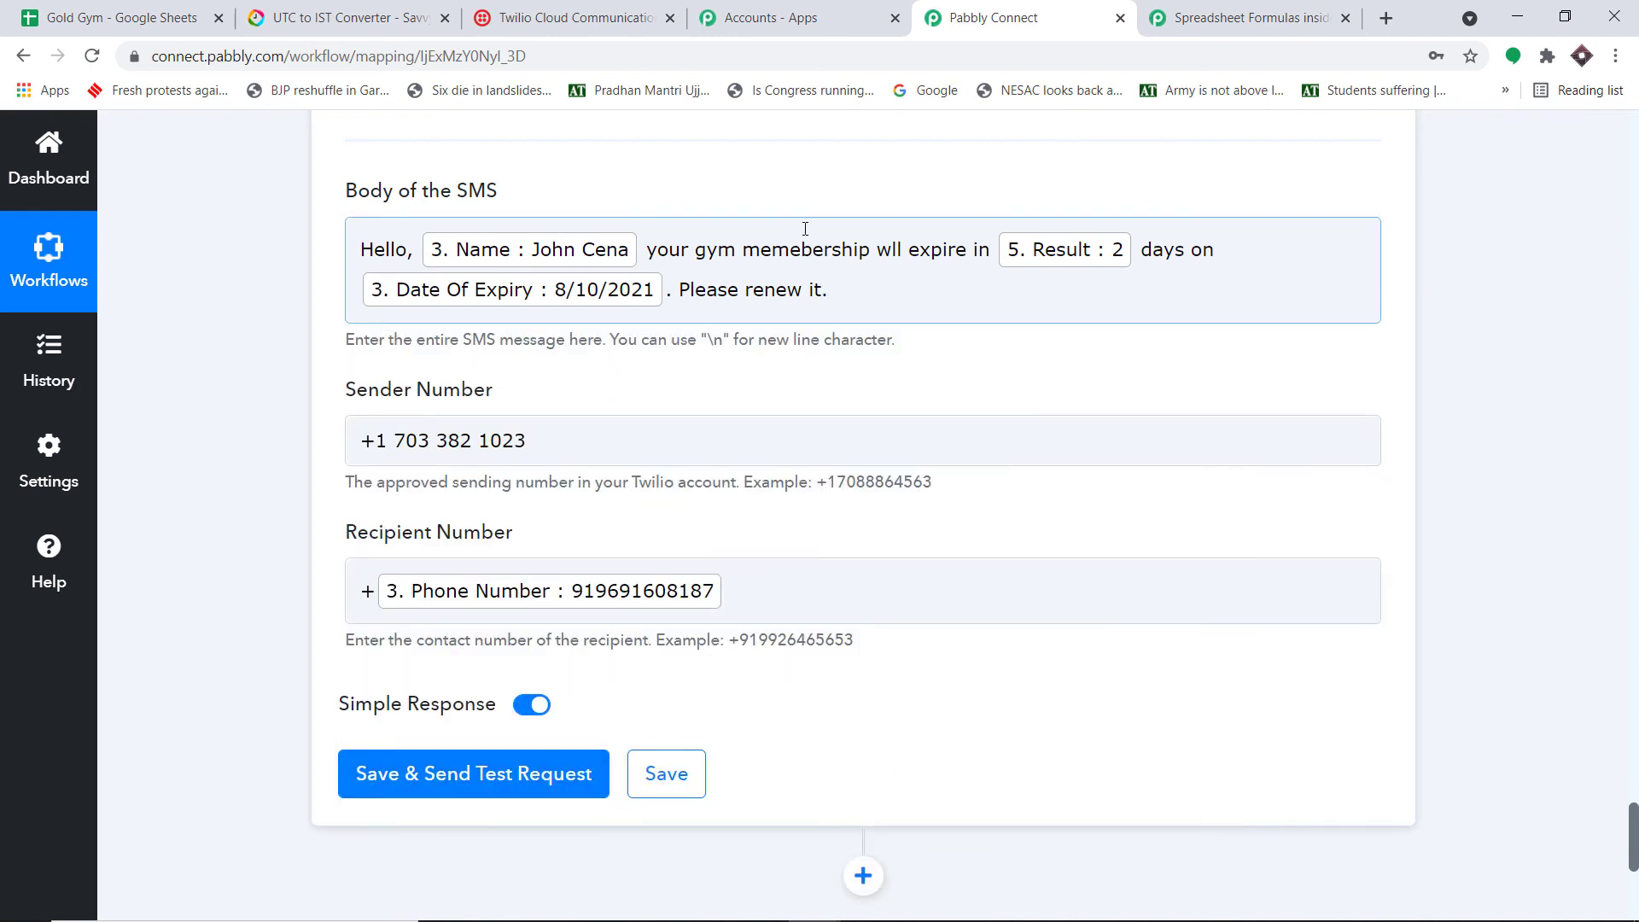
Step: Save the Twilio SMS action and send a test request
scroll(804, 229, down, 1)
scroll(521, 357, down, 2)
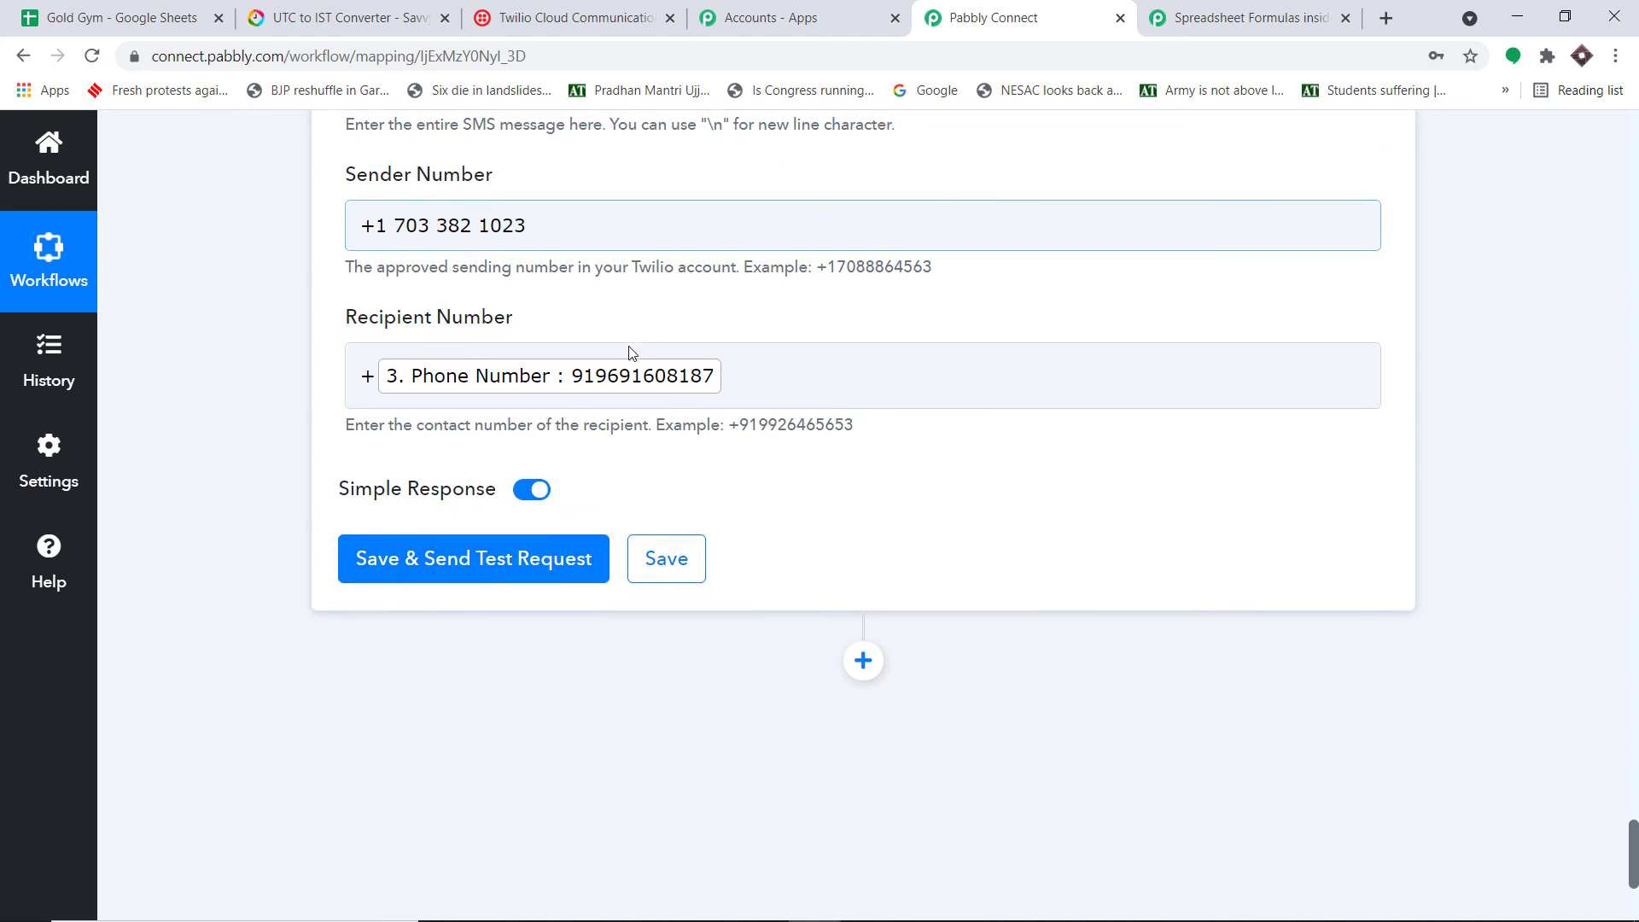
click(465, 452)
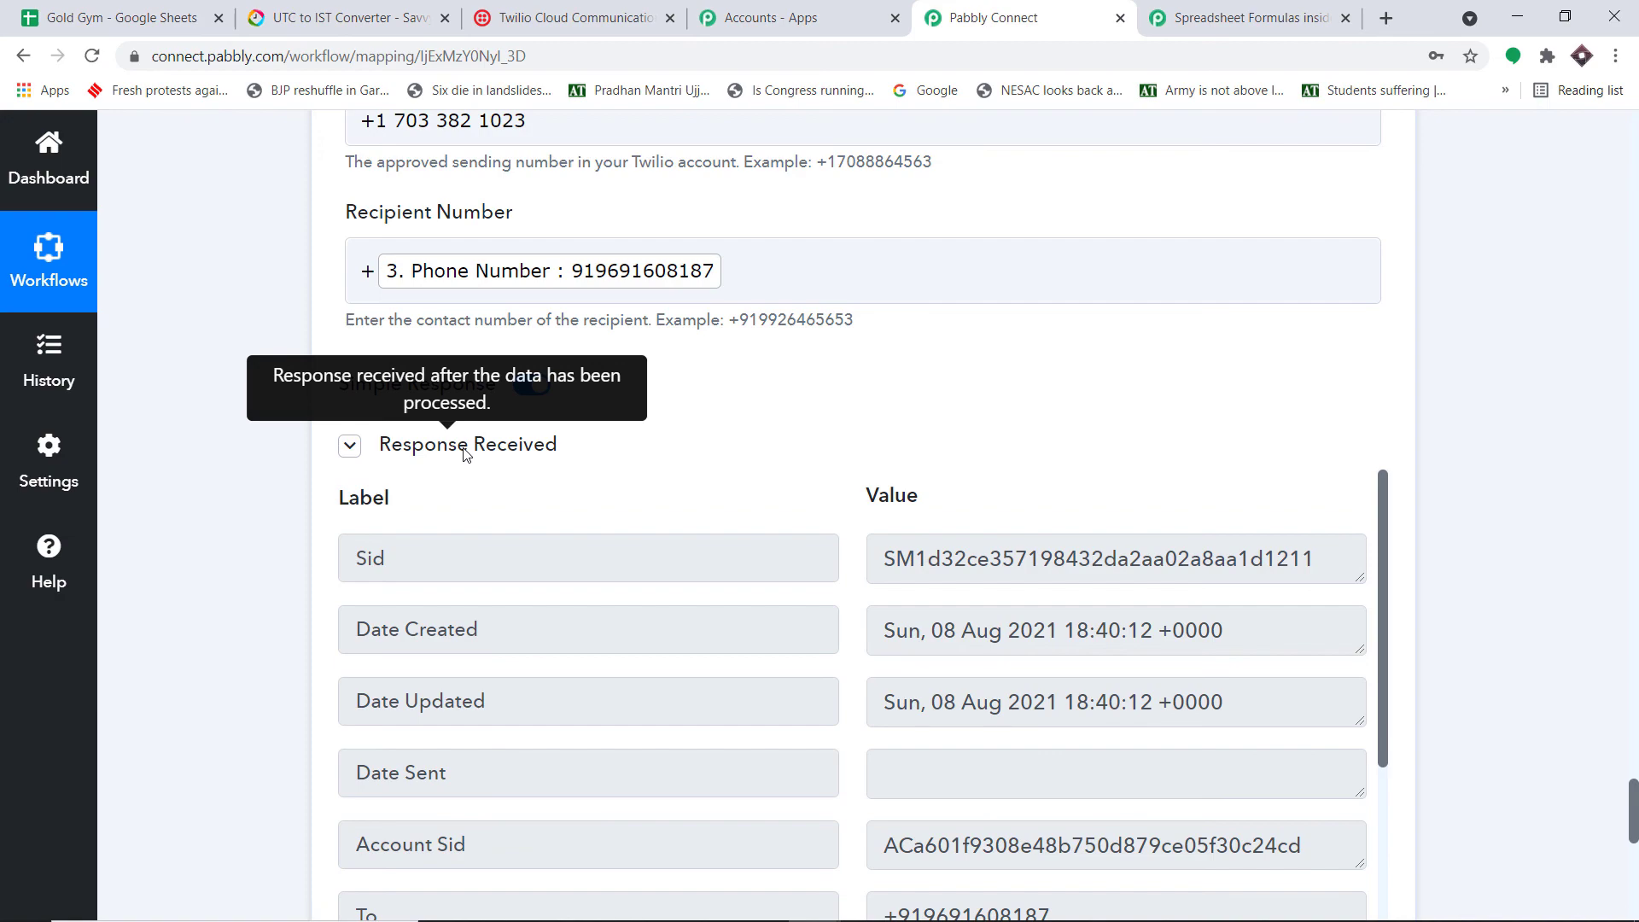
Step: Review the workflow's Schedule trigger, examining how often and at what time it runs
scroll(465, 452, up, 20)
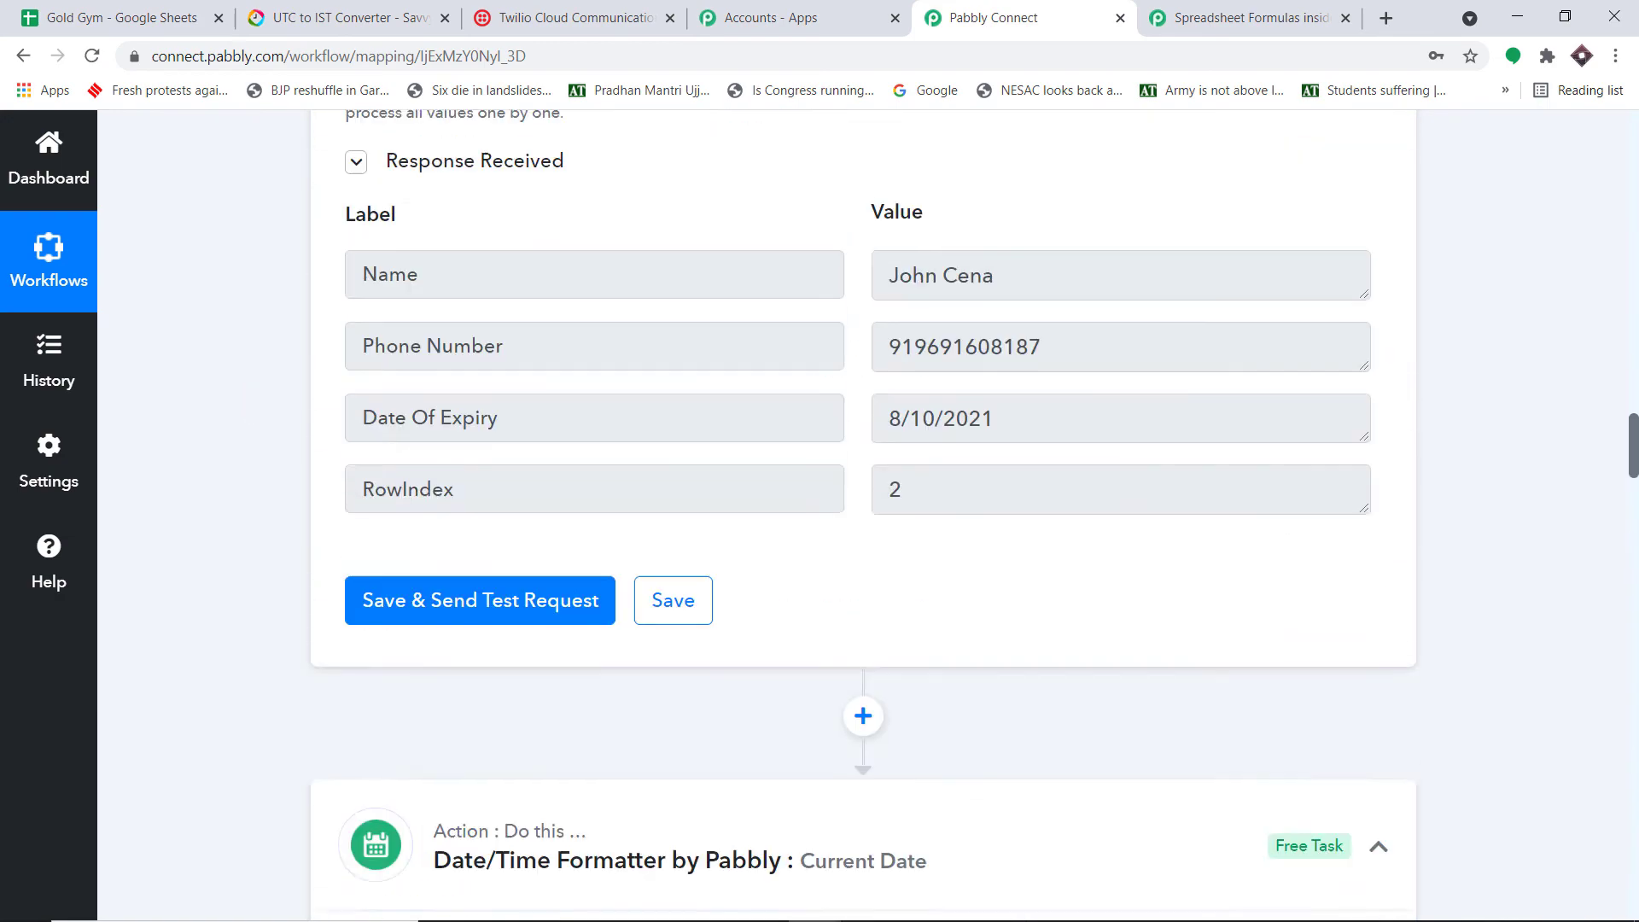
scroll(1135, 333, up, 8)
scroll(1135, 333, up, 13)
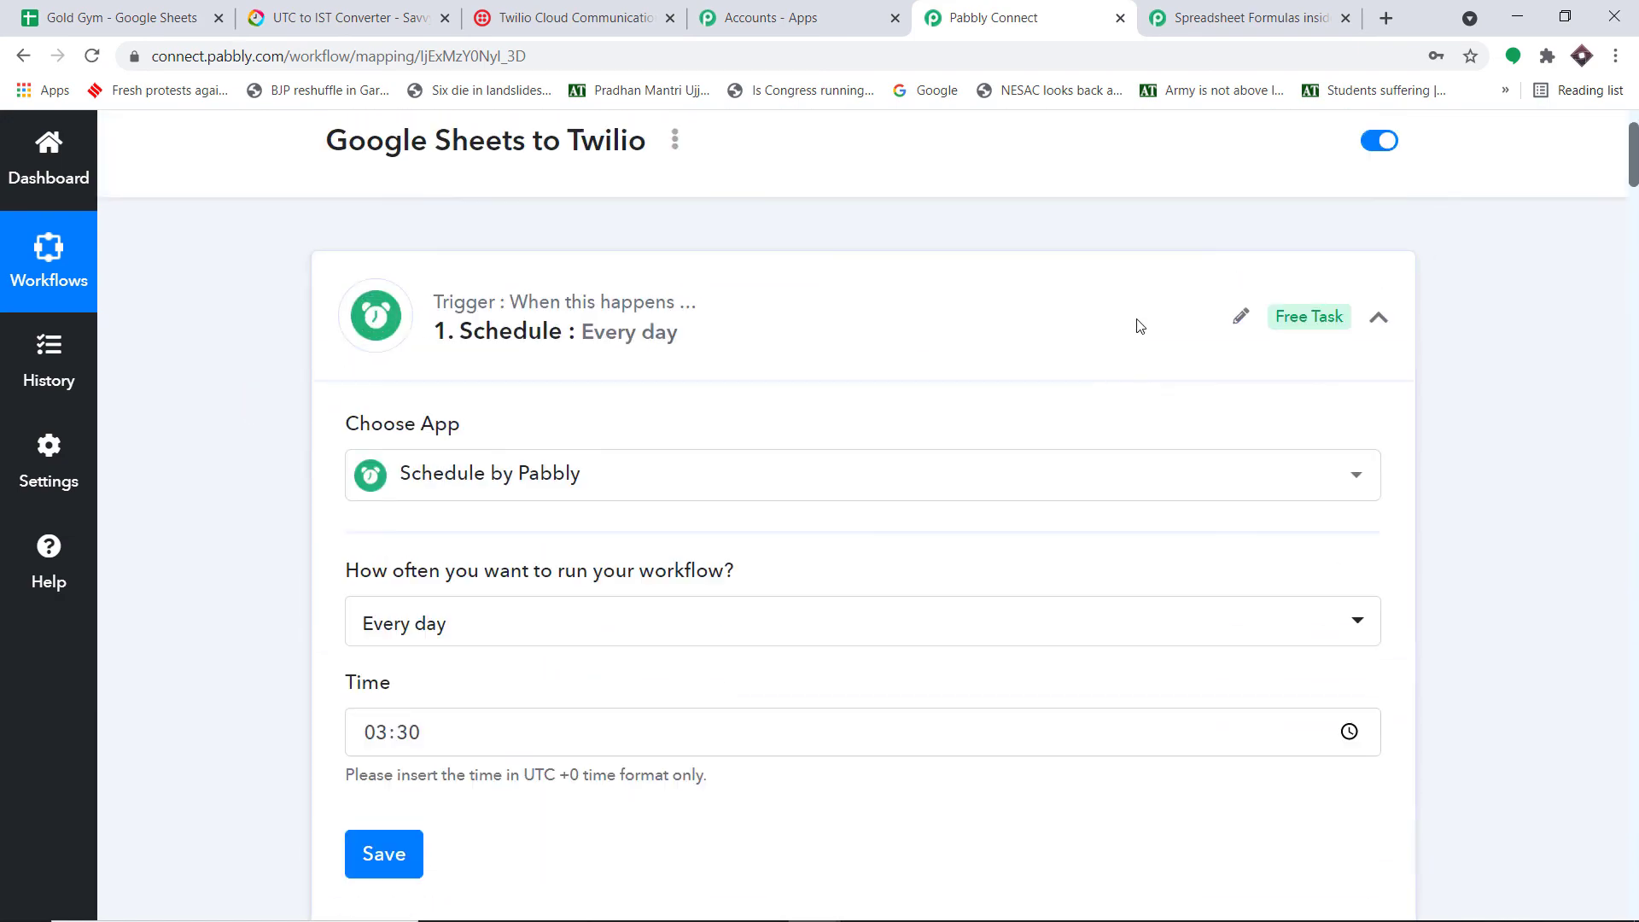
scroll(1135, 324, up, 2)
scroll(1092, 337, down, 5)
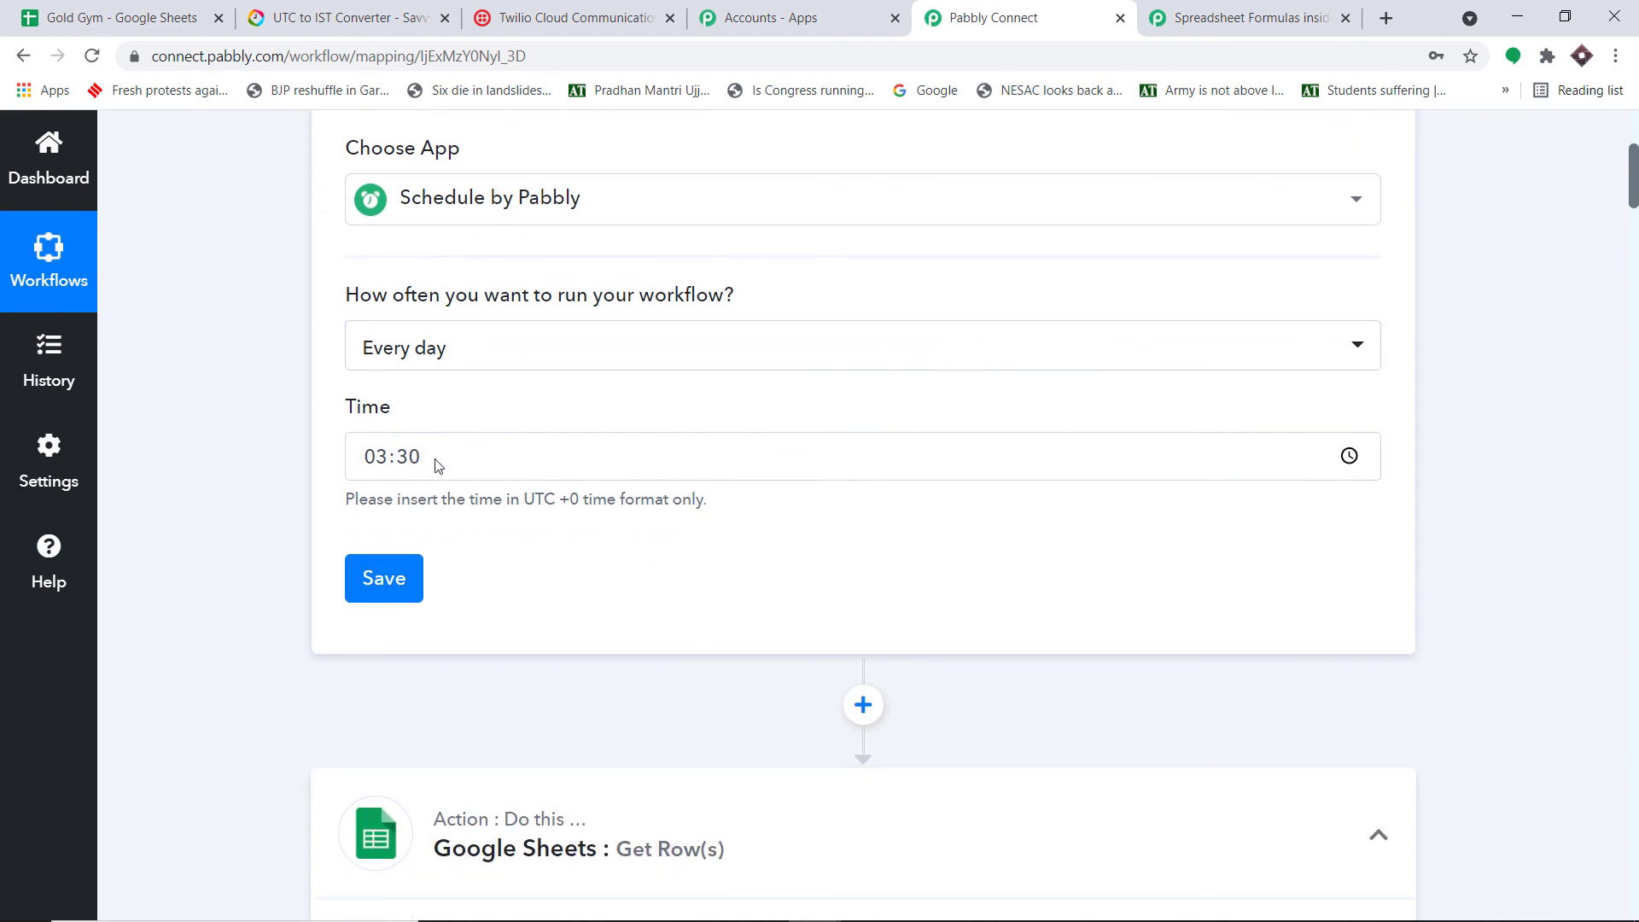
Step: Switch to the UTC to IST converter, convert 9:00 am IST to UTC, and return to the Pabbly Connect workflow
click(341, 17)
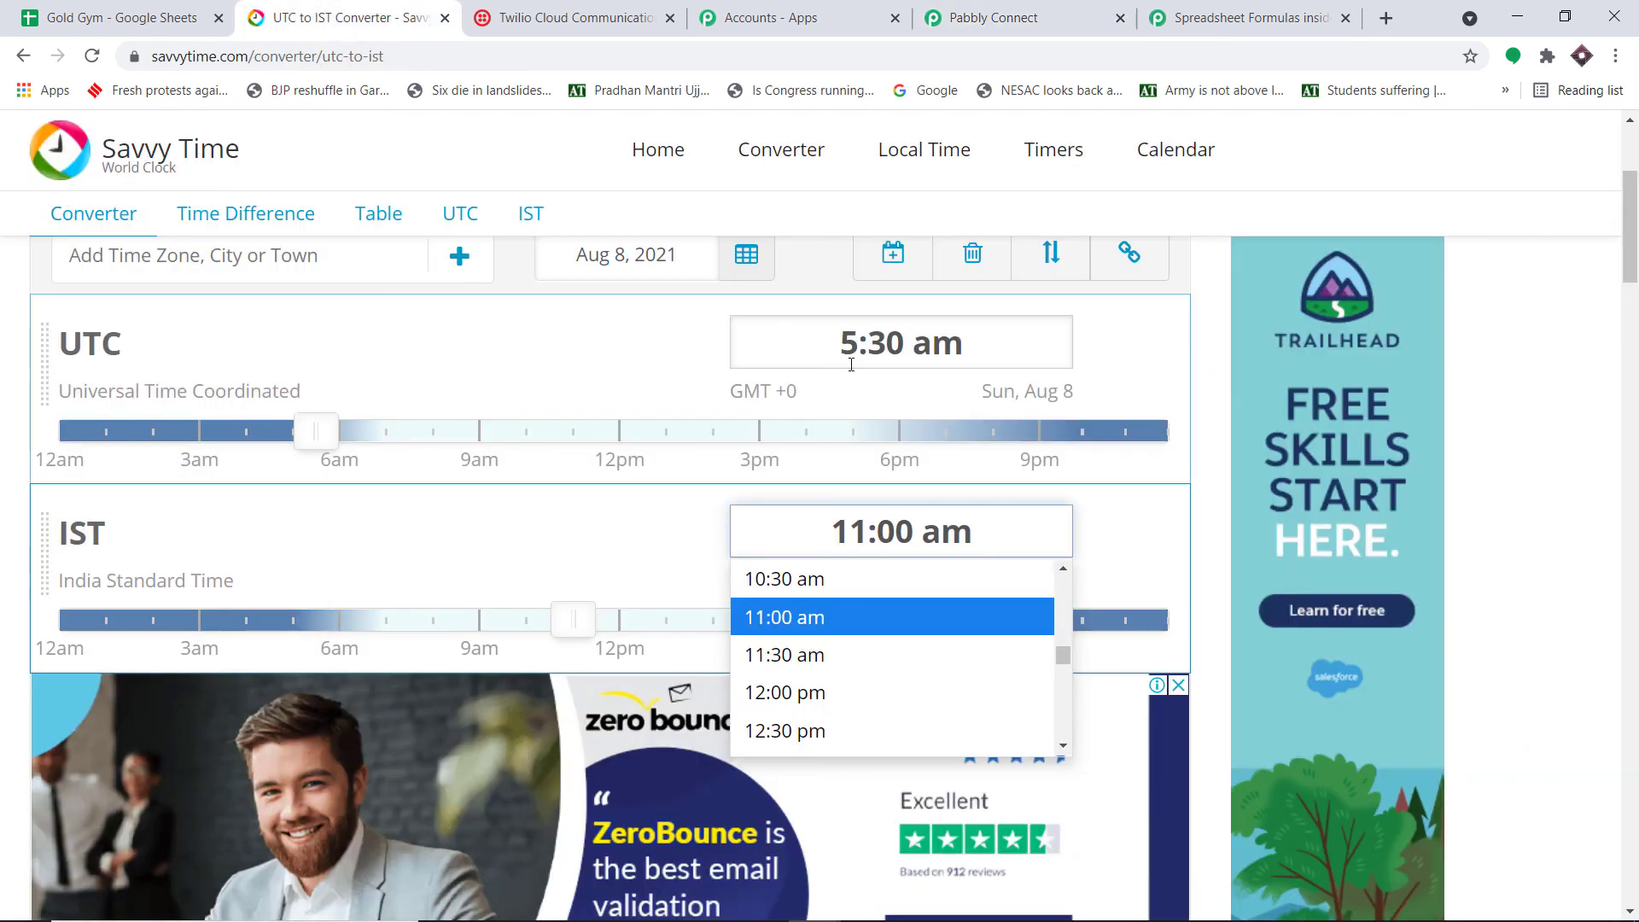
triple_click(859, 525)
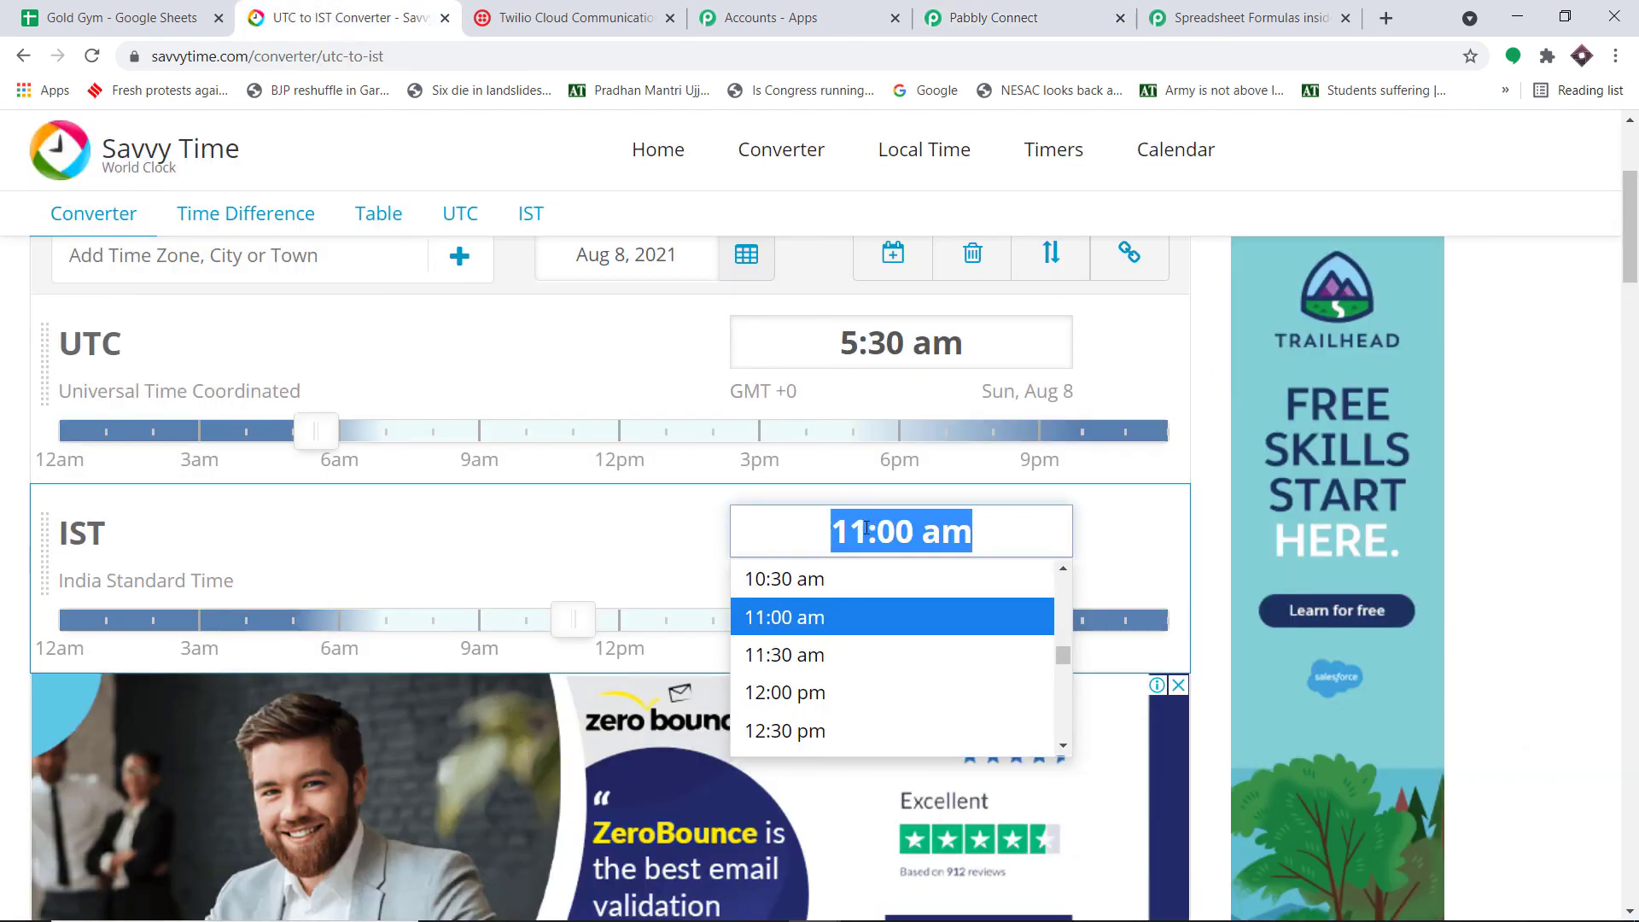
click(867, 528)
key(BackSpace)
key(BackSpace)
key(BackSpace)
text(9)
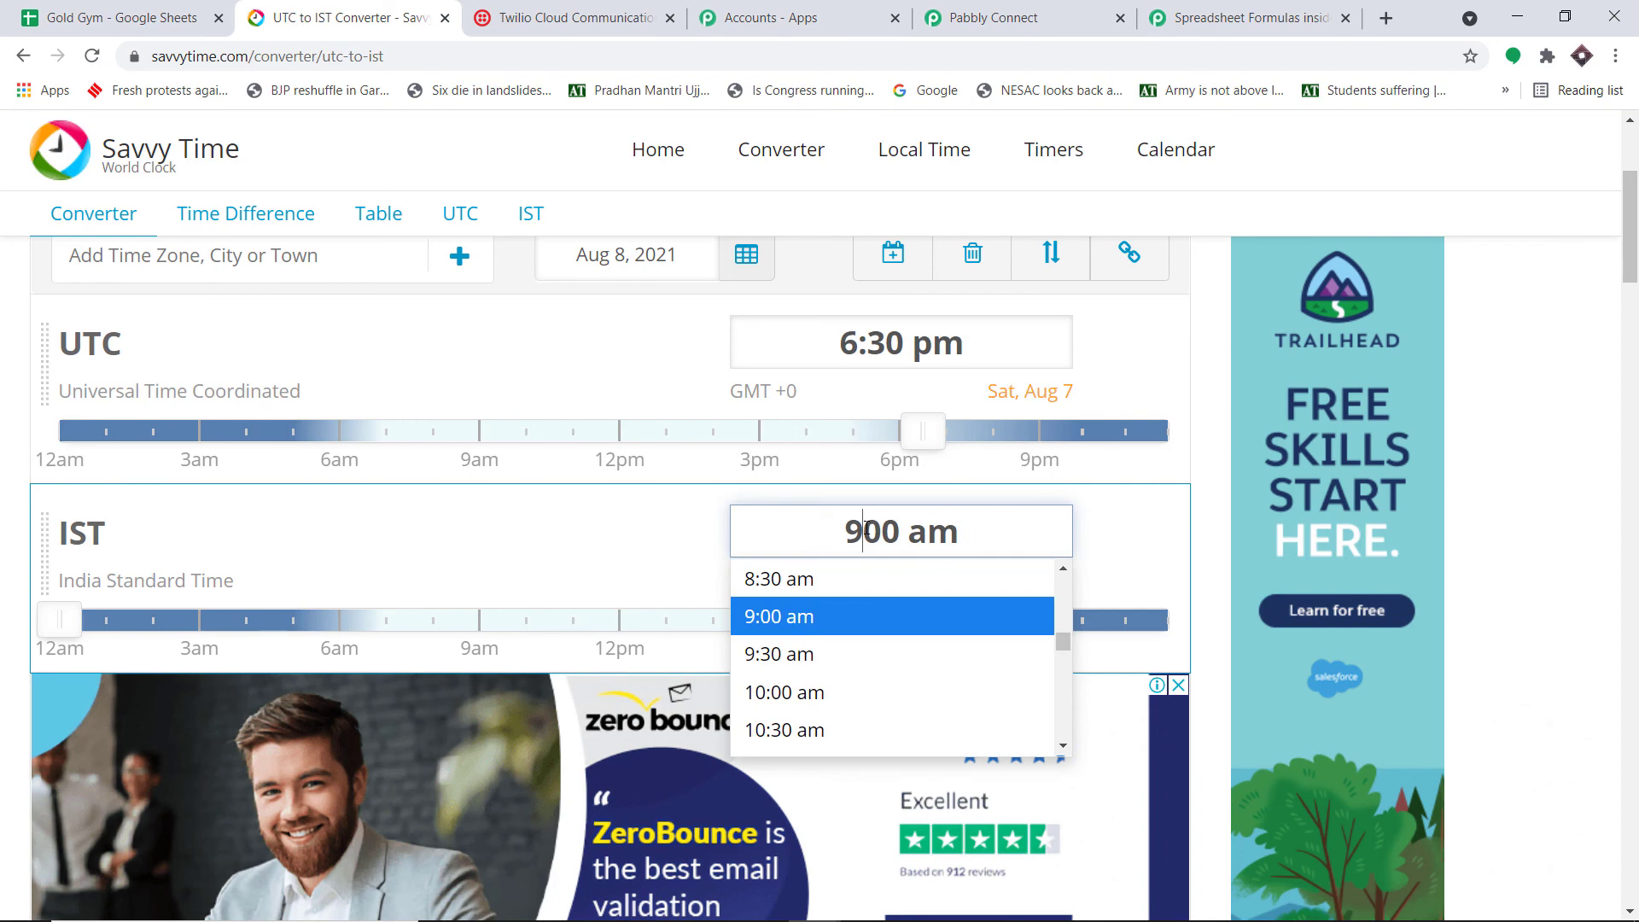
text(:)
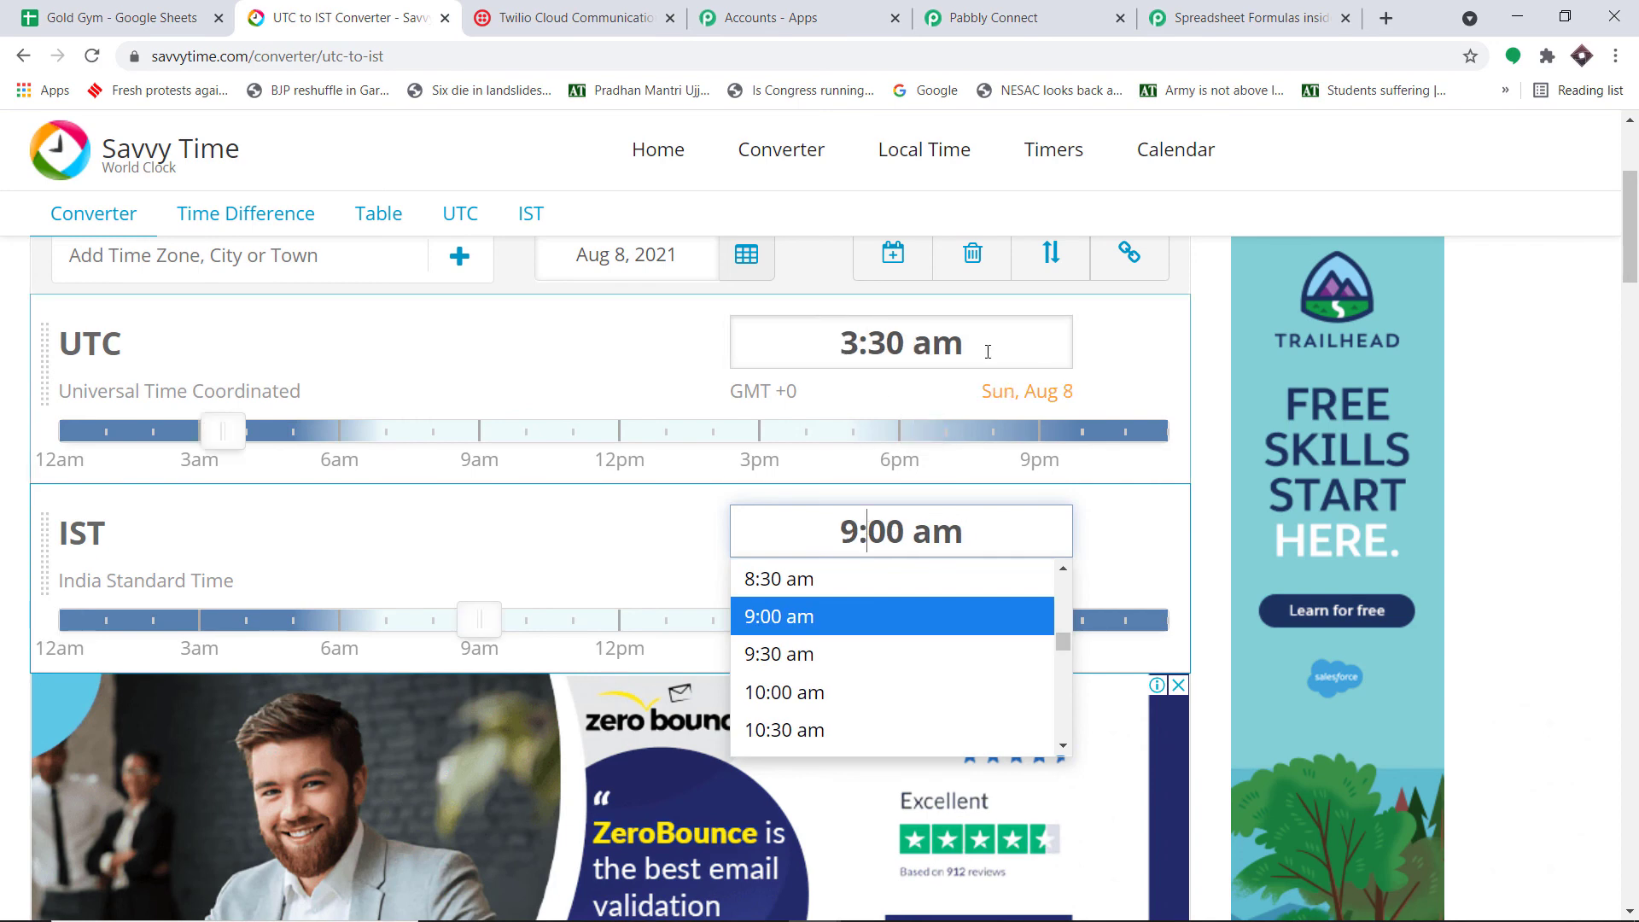
click(1016, 12)
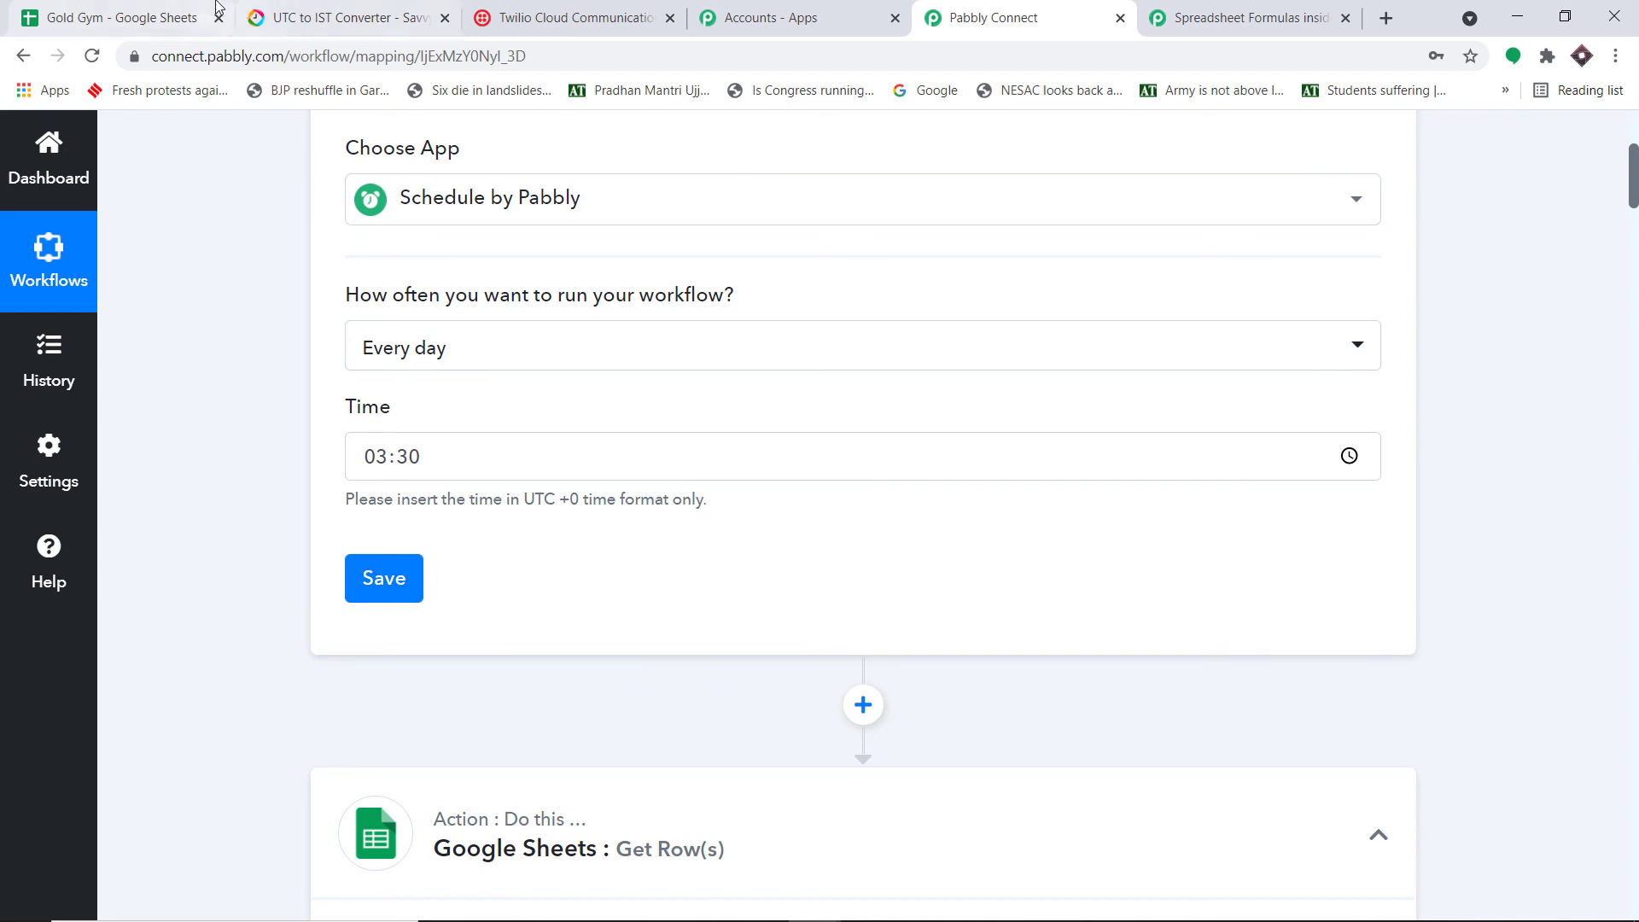
Step: Switch to the Gold Gym spreadsheet and examine which members have expiry dates close to the current date
click(146, 7)
click(672, 455)
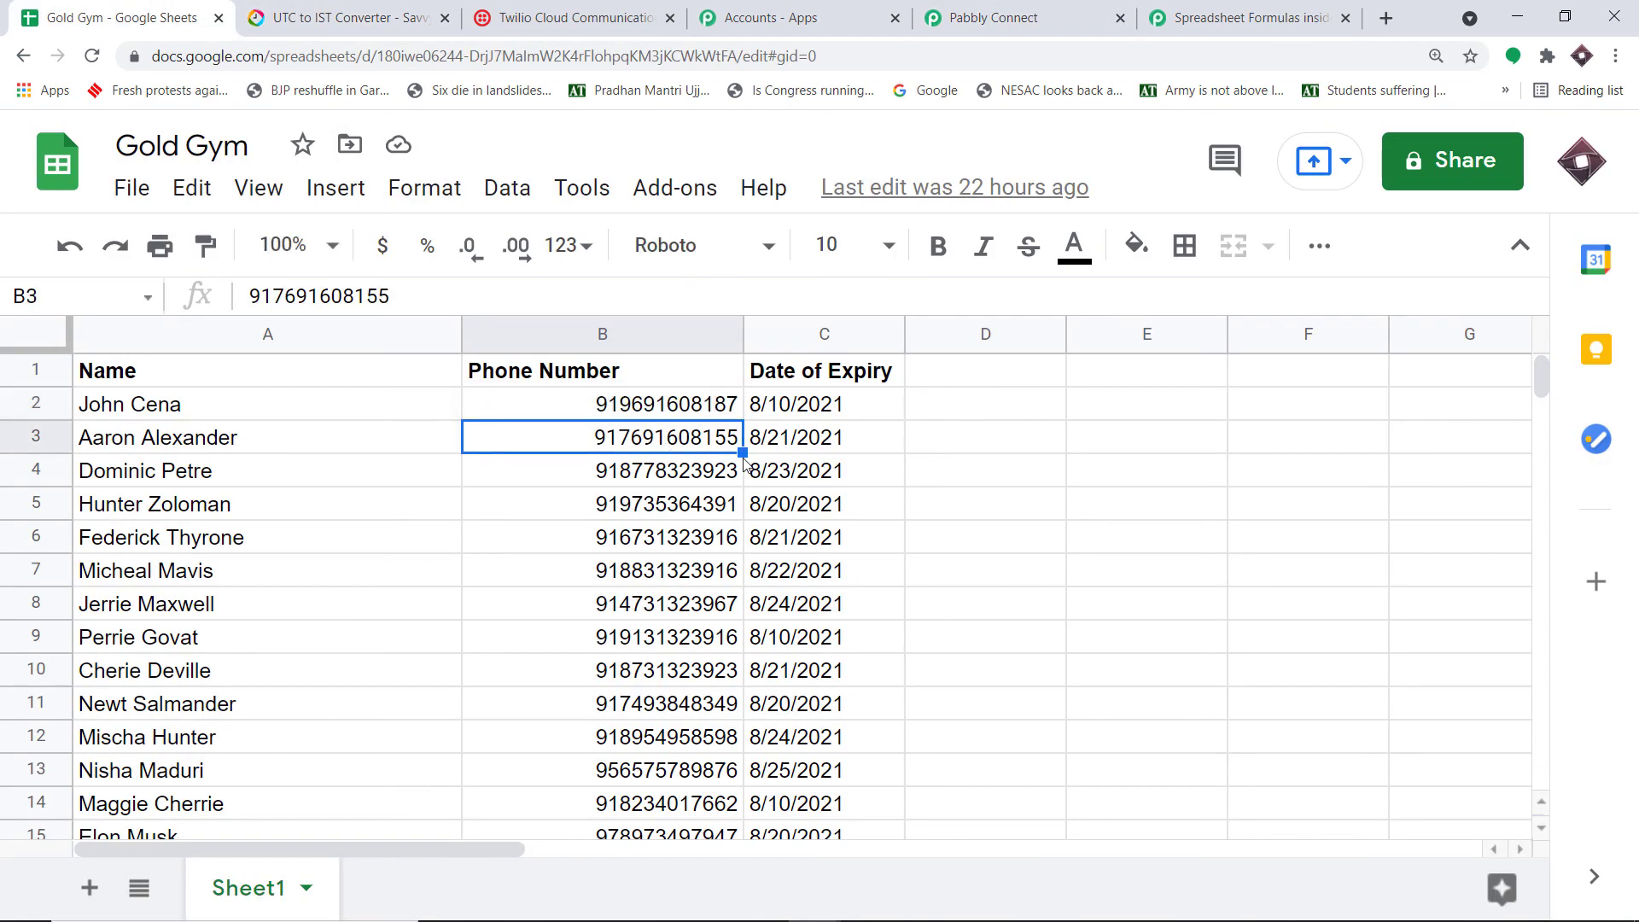
scroll(803, 597, down, 2)
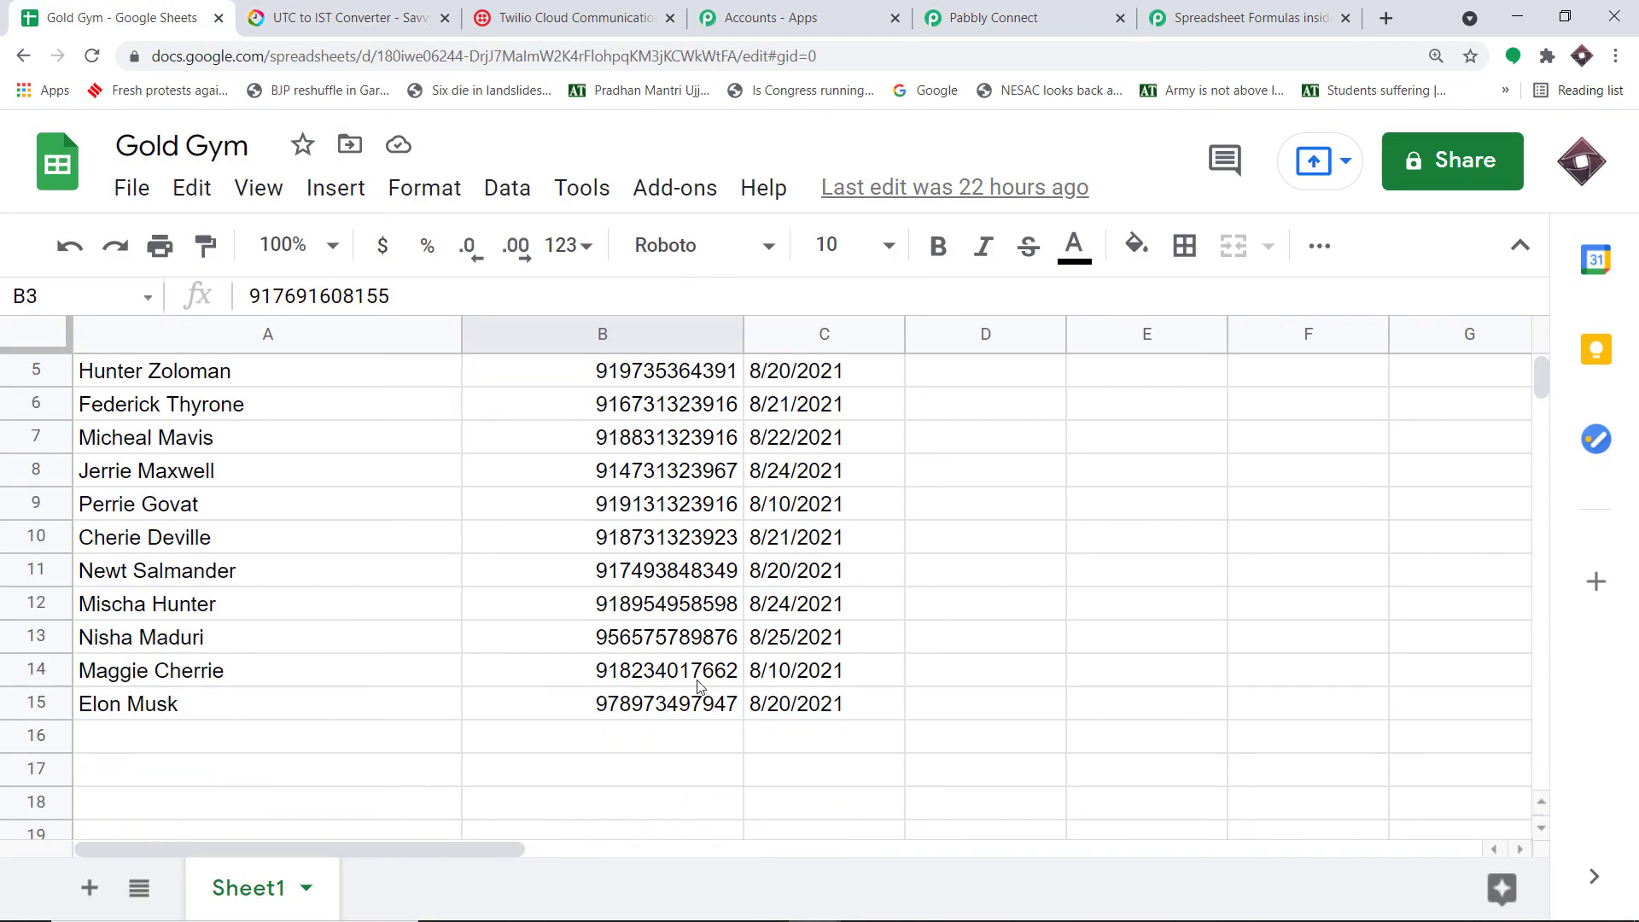
click(781, 674)
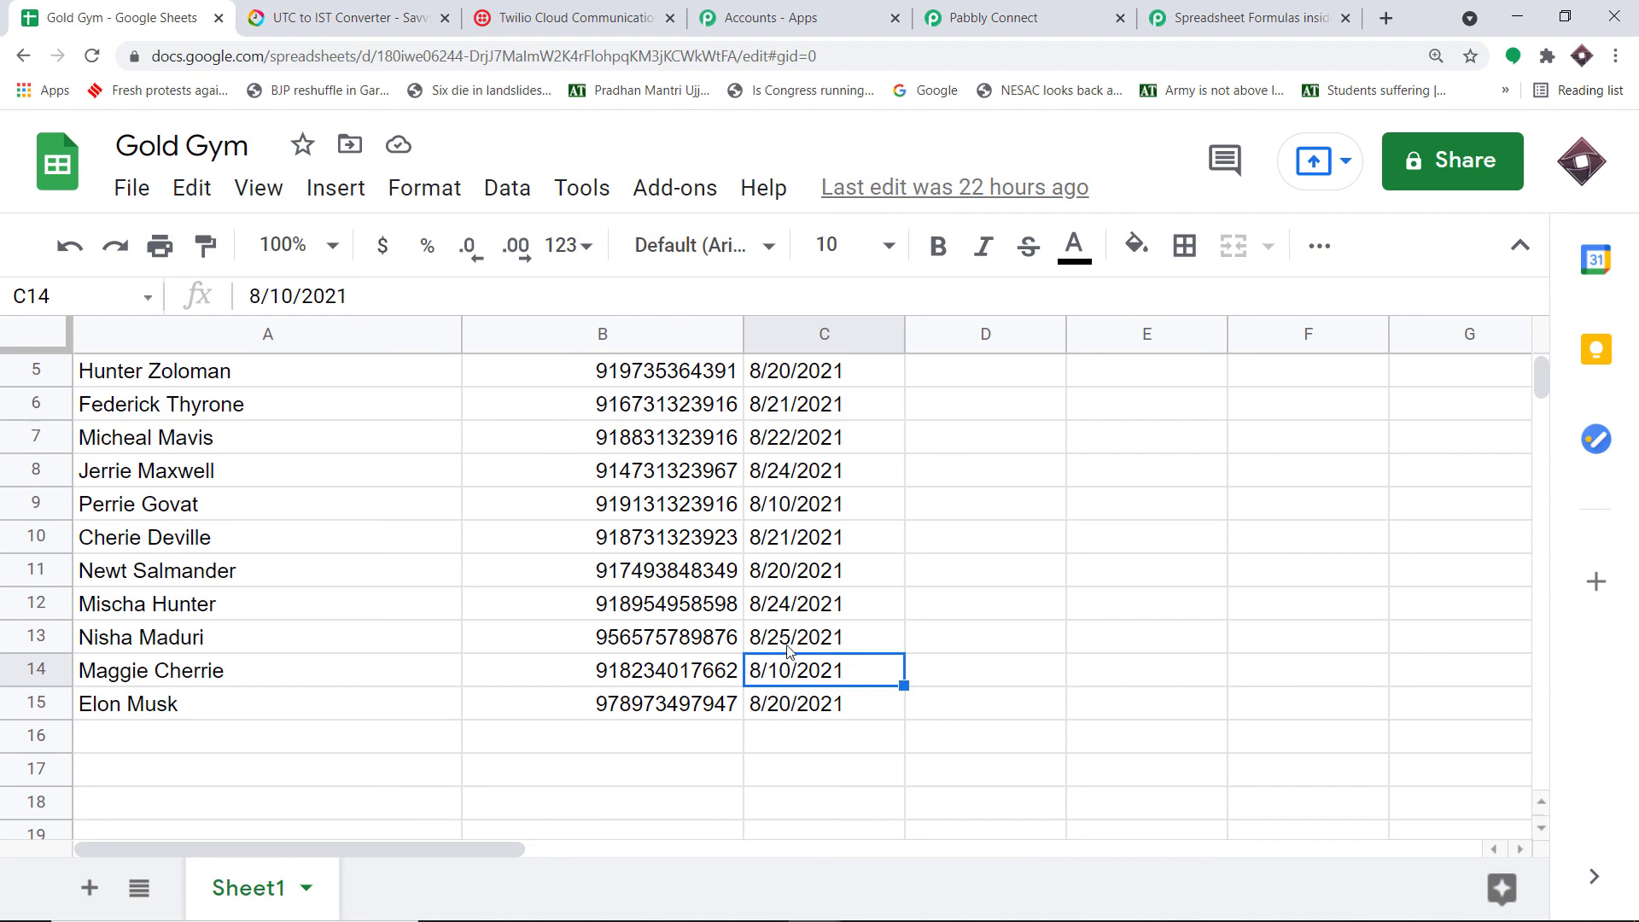
click(787, 506)
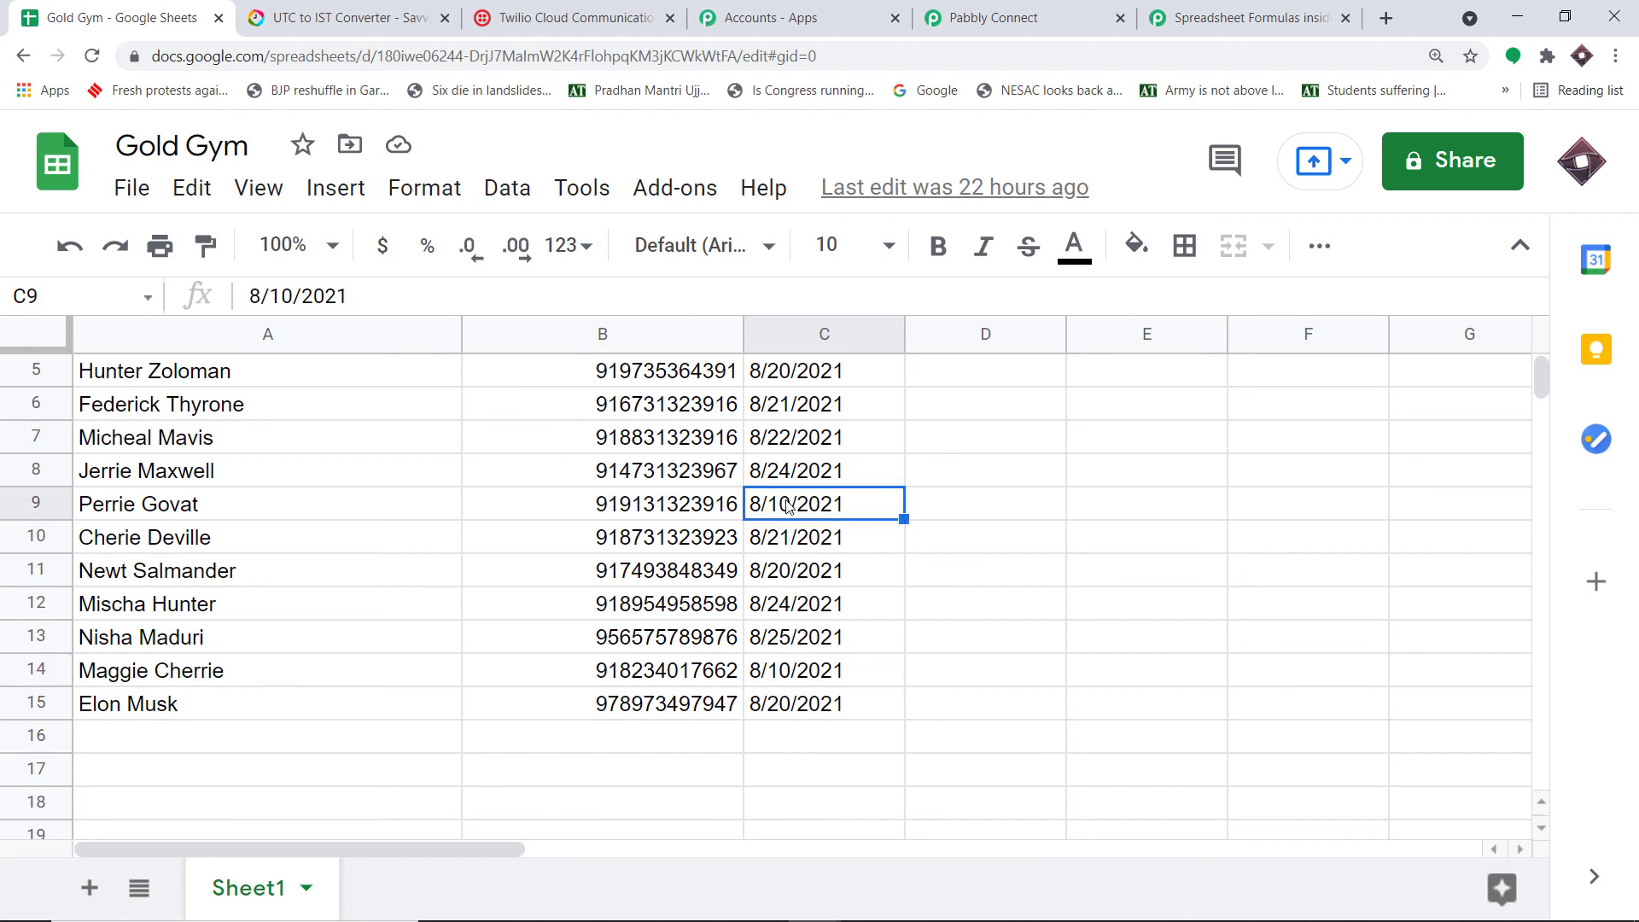
scroll(790, 506, up, 2)
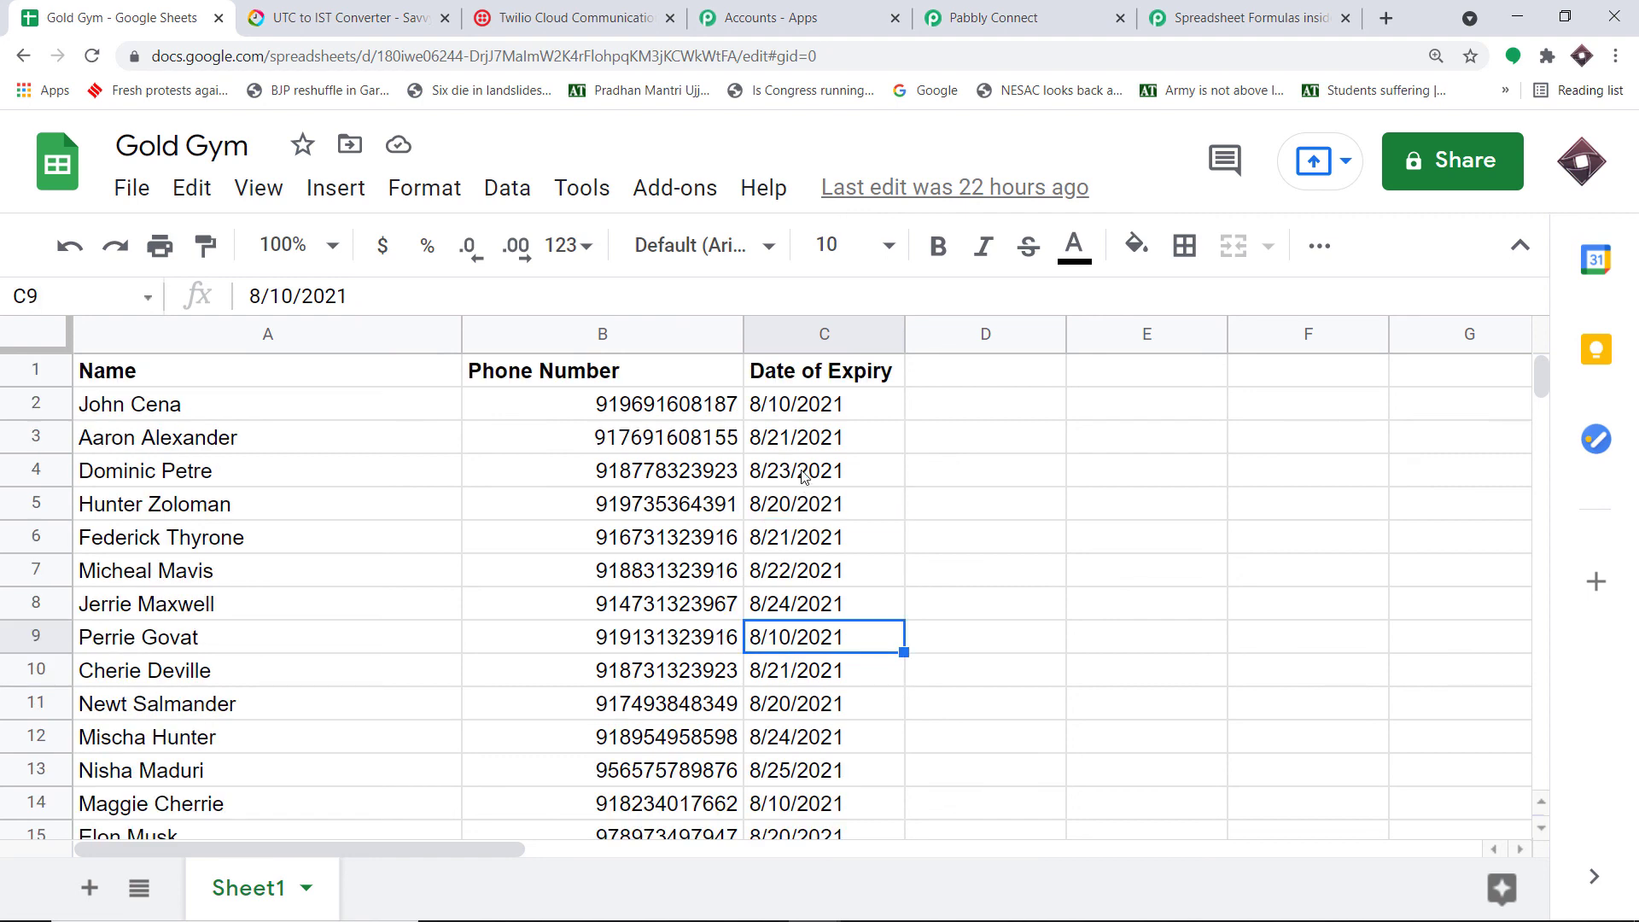
click(243, 437)
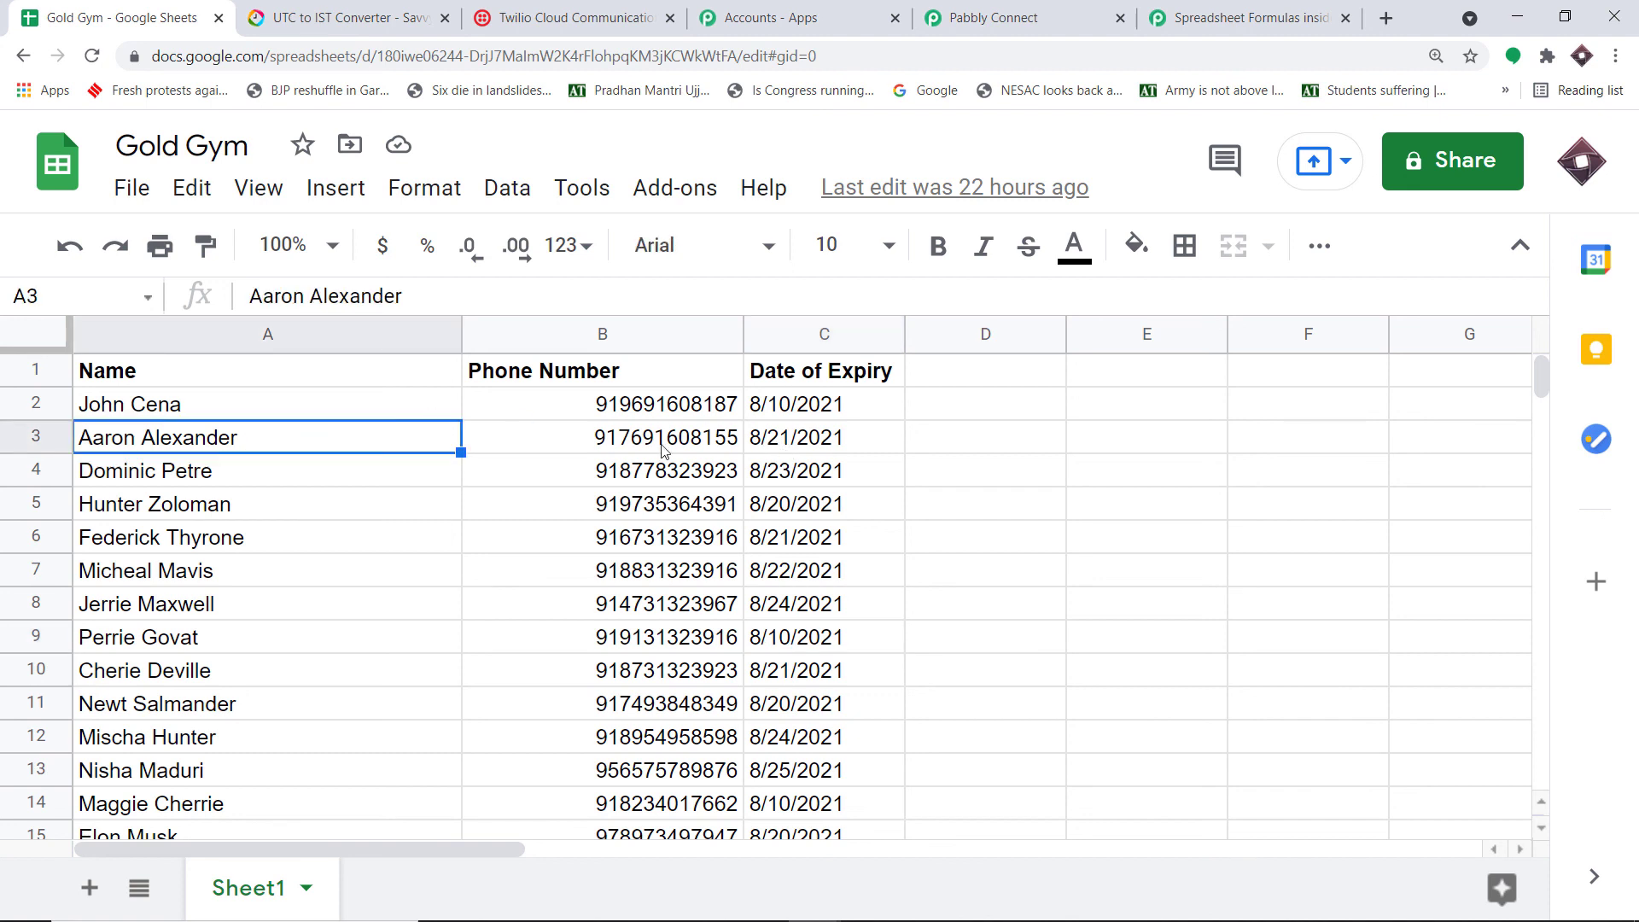
Step: Compare the Date of Expiry entries in column C, checking the 8/21/2021 dates against the 8/10/2021 ones
click(783, 441)
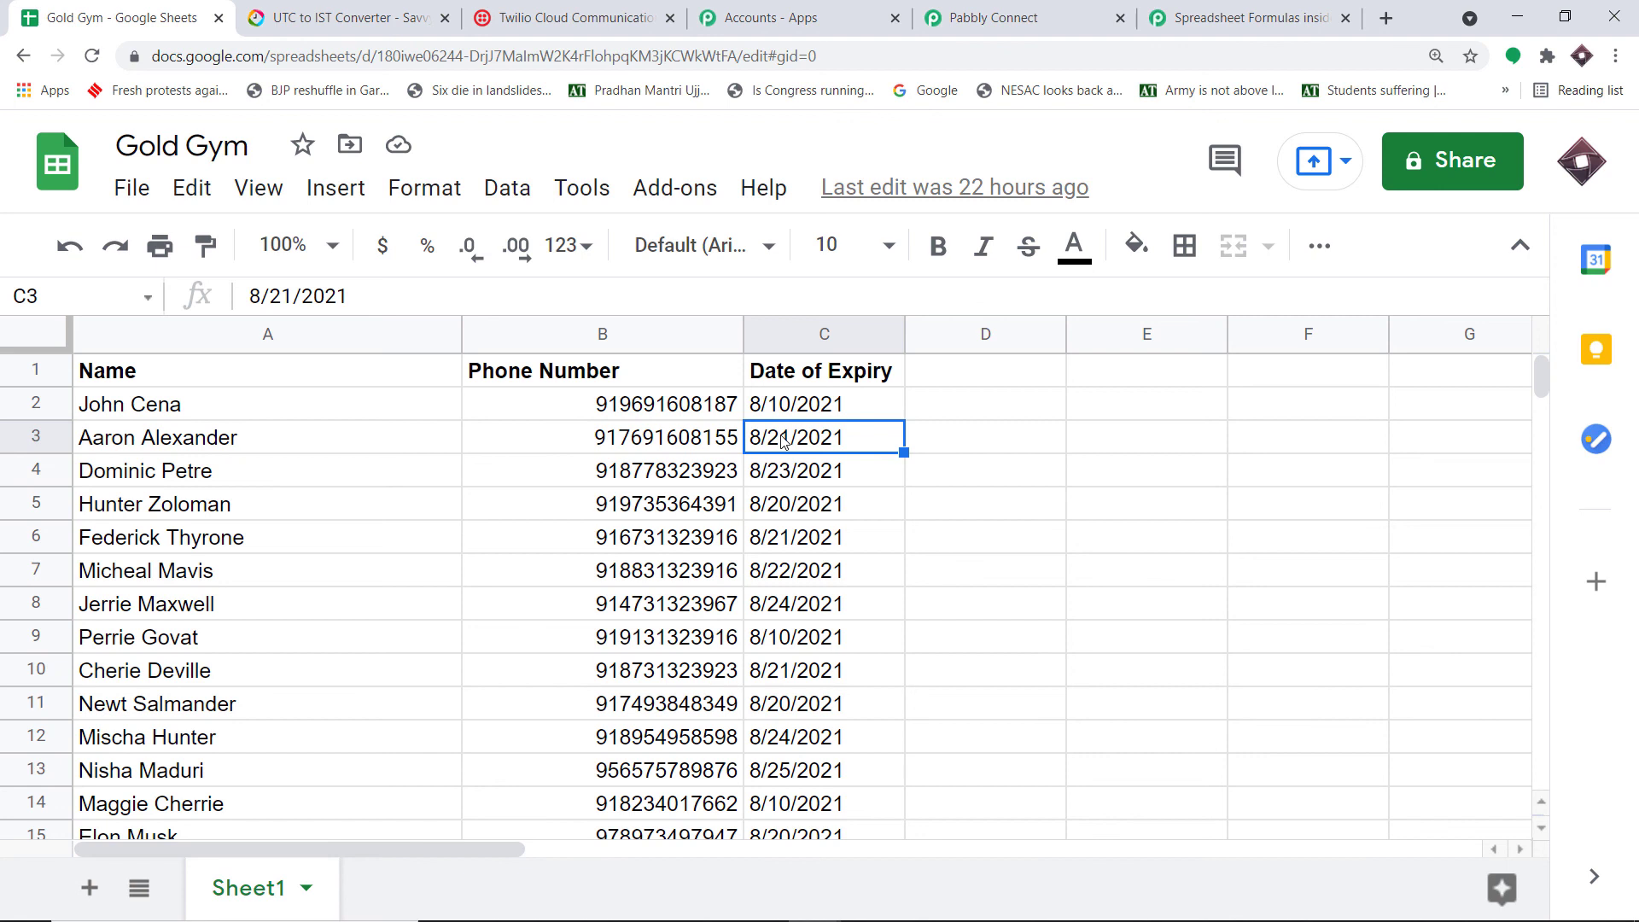
click(798, 481)
click(801, 506)
click(798, 536)
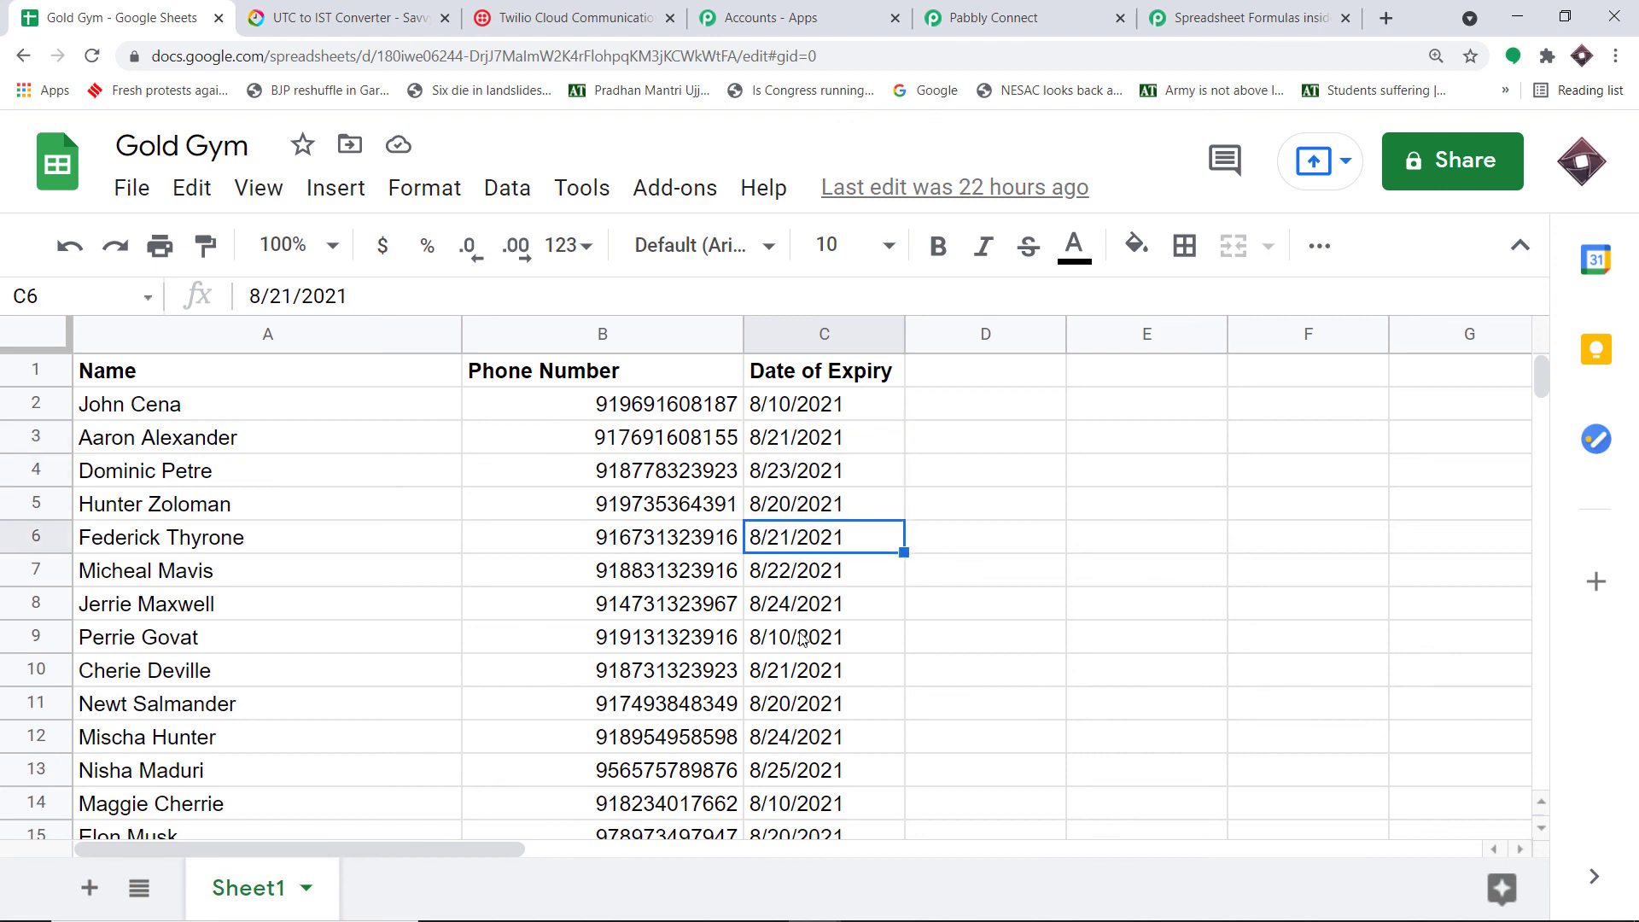
scroll(804, 597, down, 2)
click(802, 504)
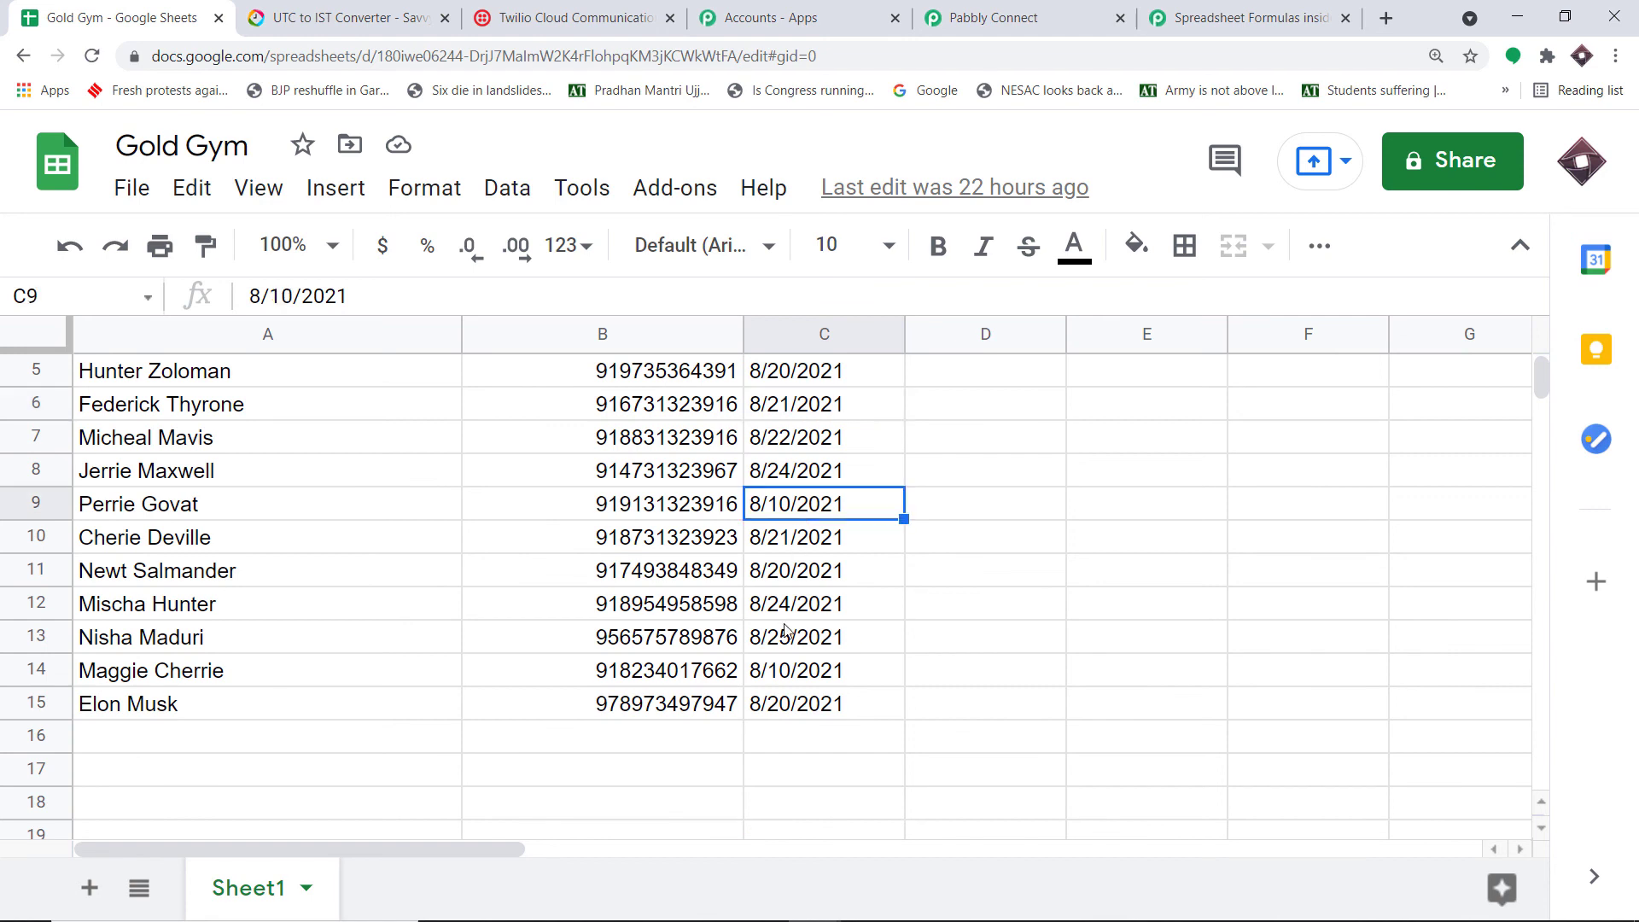
click(798, 670)
scroll(819, 597, up, 2)
click(806, 404)
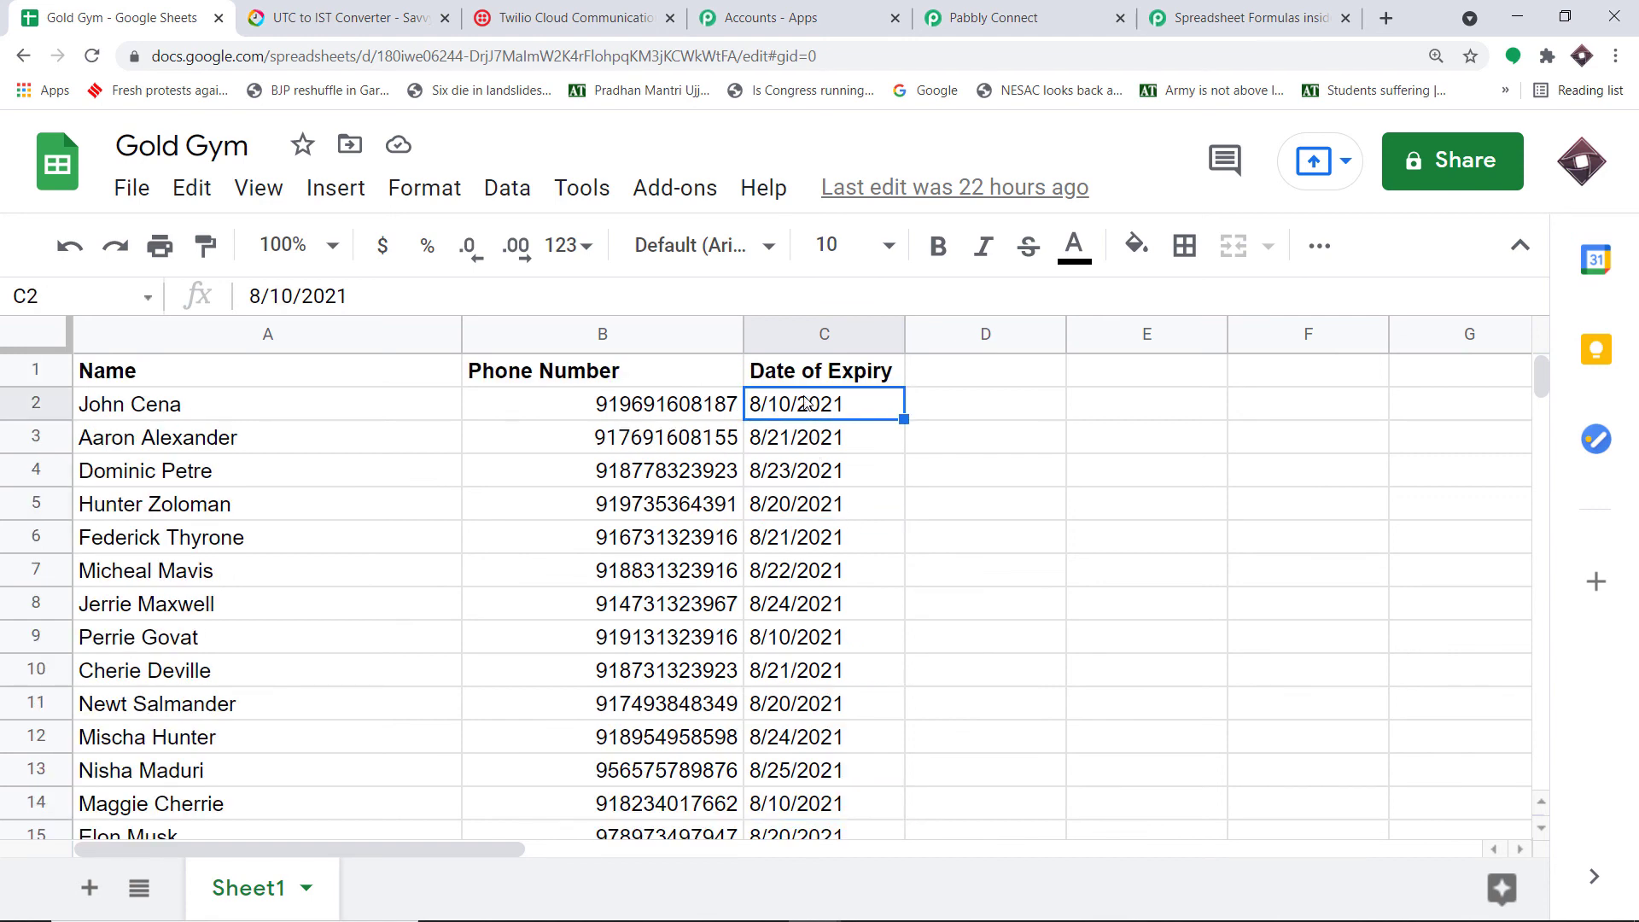
Step: Switch to the Pabbly Connect workflow and collapse every step, from the Schedule trigger through to the Twilio Send SMS Message action
click(1058, 17)
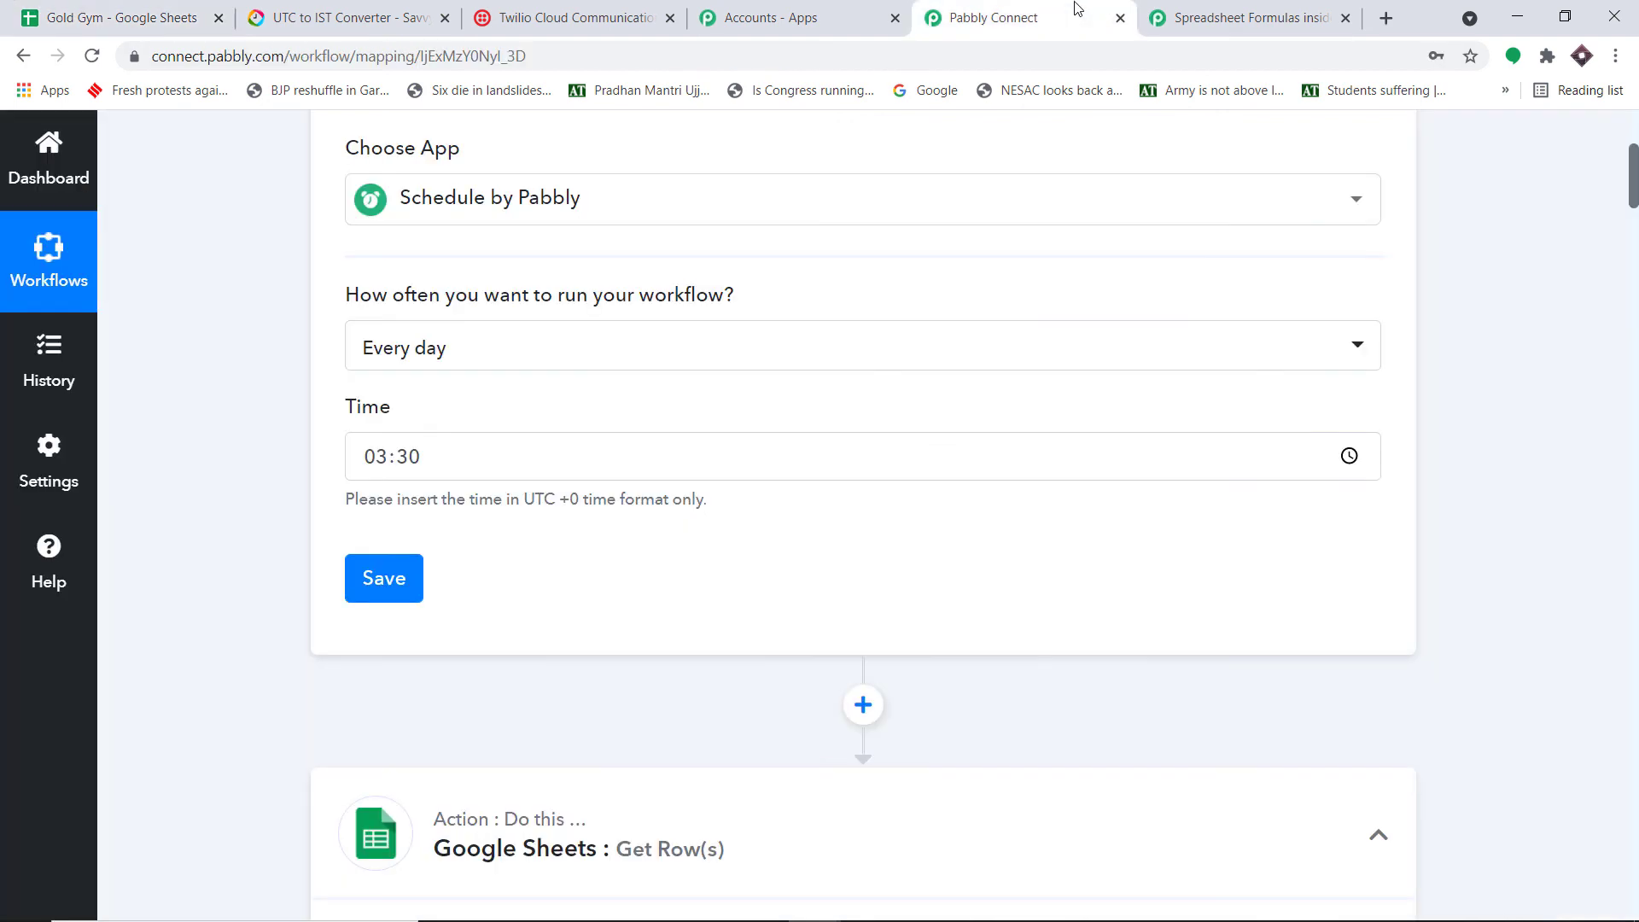
scroll(936, 230, up, 3)
click(760, 248)
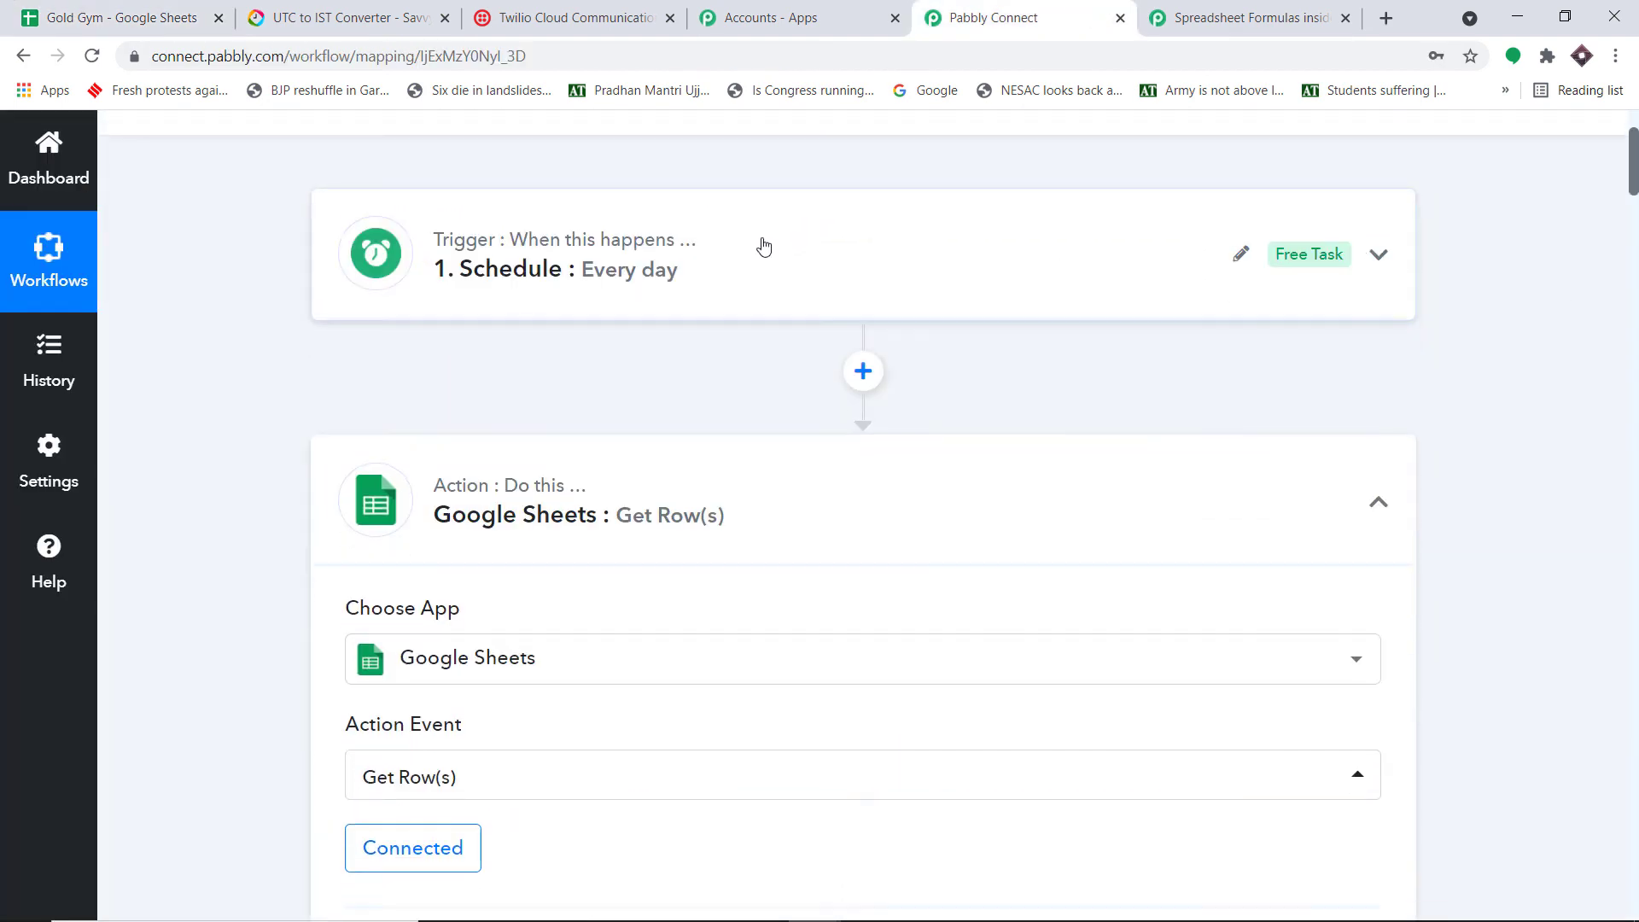
click(661, 469)
click(574, 685)
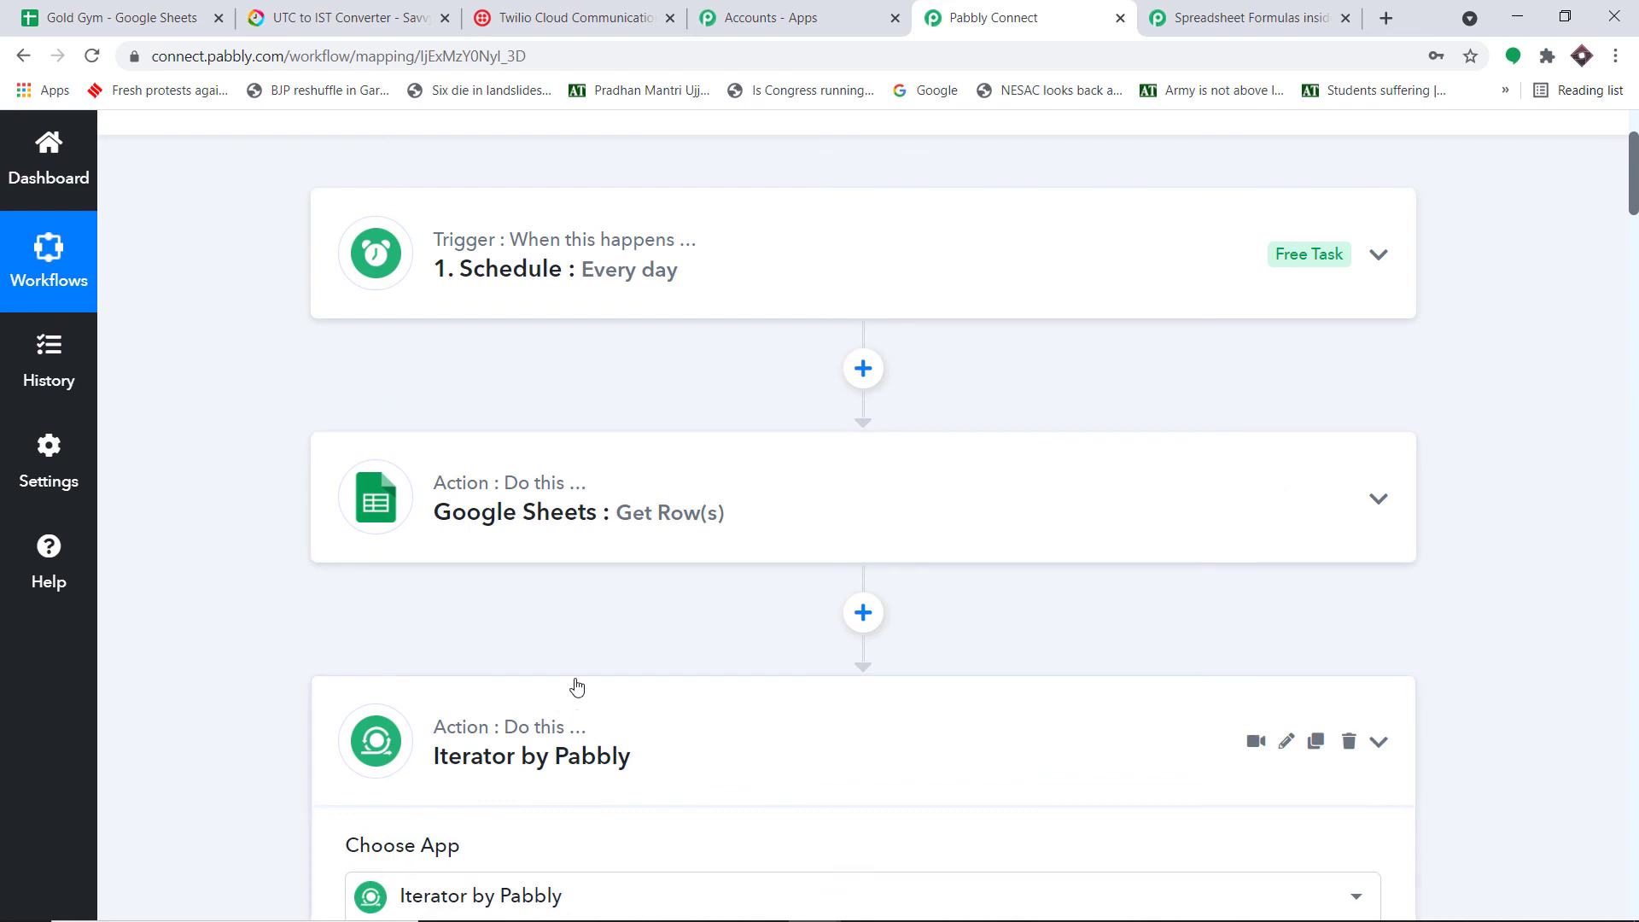
scroll(704, 610, down, 3)
click(635, 598)
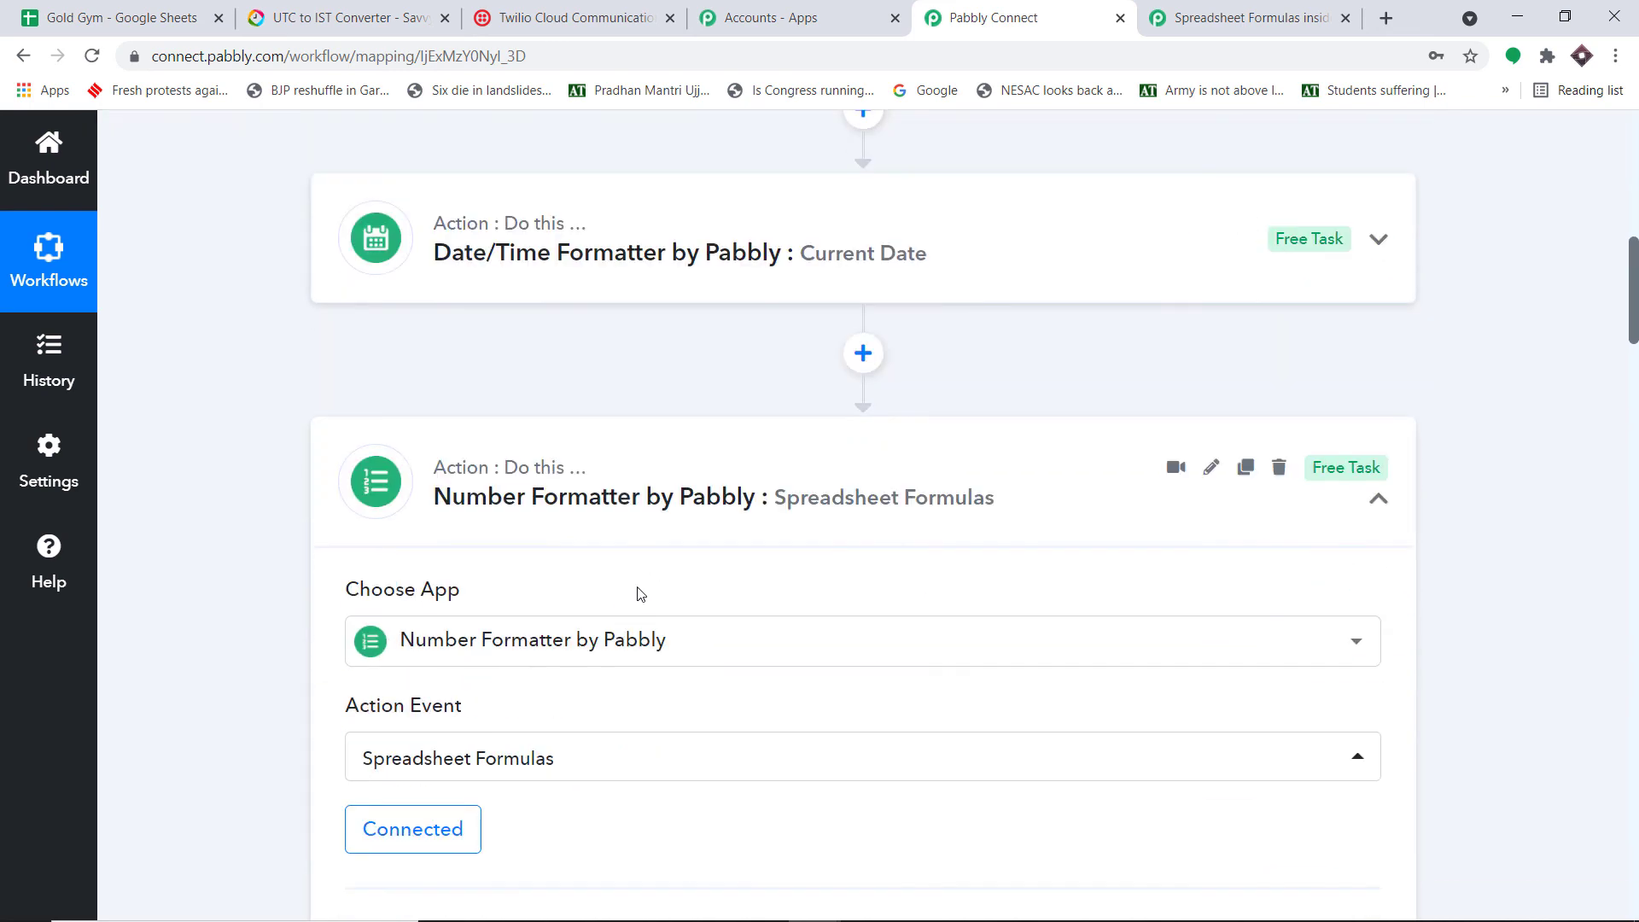
click(602, 468)
scroll(632, 409, down, 2)
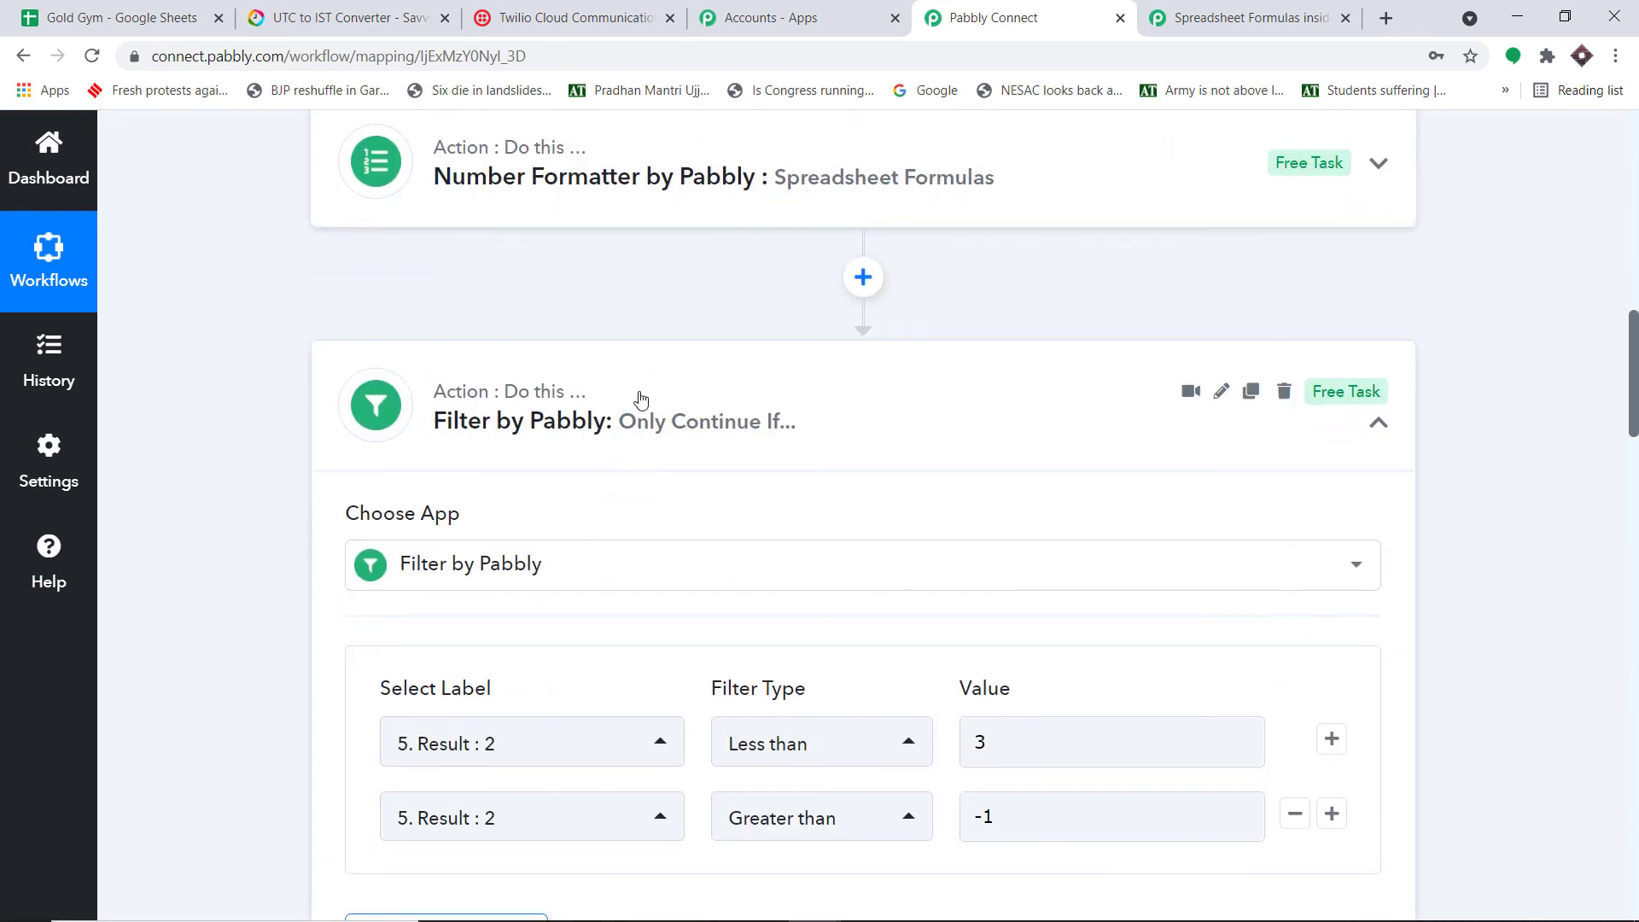
scroll(642, 401, down, 2)
click(623, 208)
scroll(622, 213, down, 5)
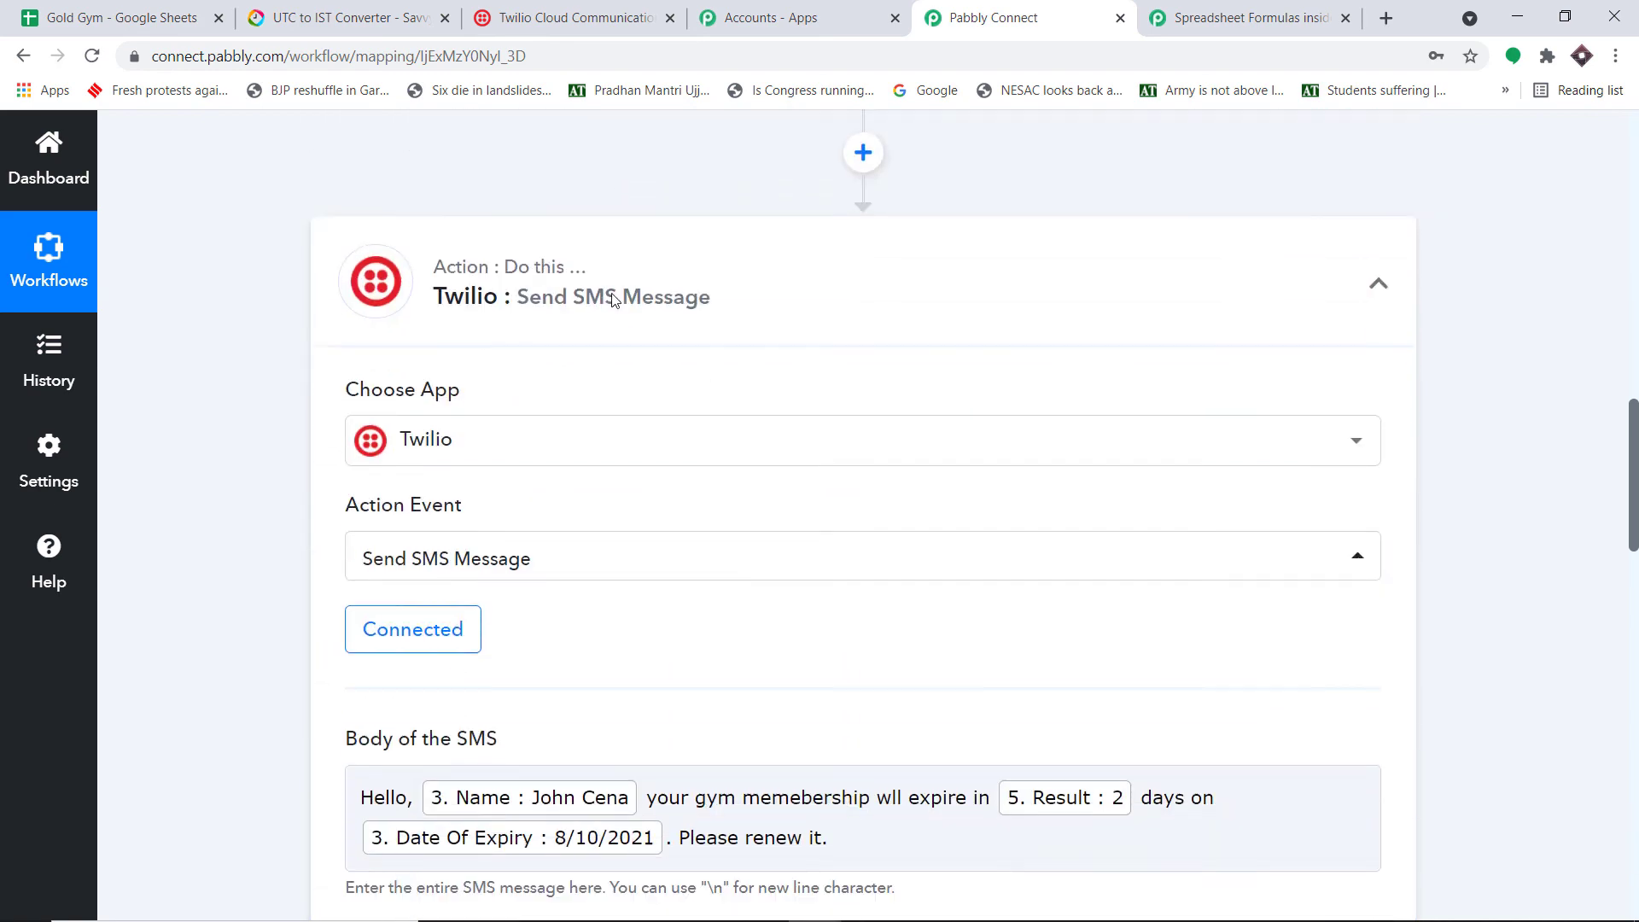
click(622, 226)
Step: Review the start of the collapsed workflow, examining the order of the Schedule trigger, Google Sheets Get Row(s) and Iterator steps
scroll(885, 290, up, 9)
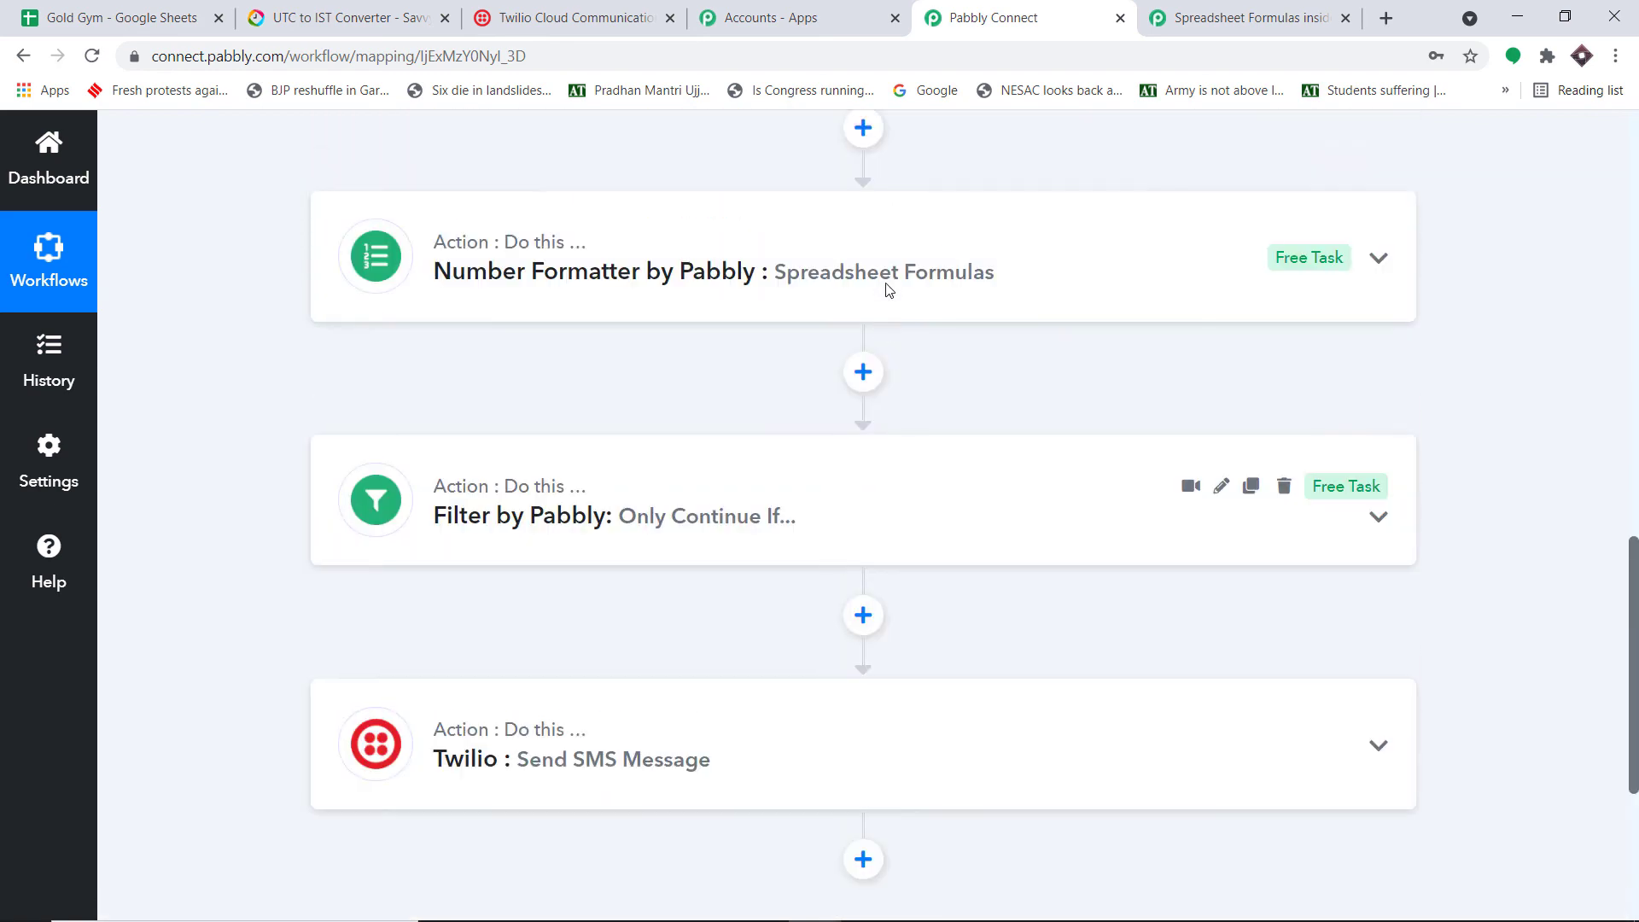
scroll(885, 290, up, 10)
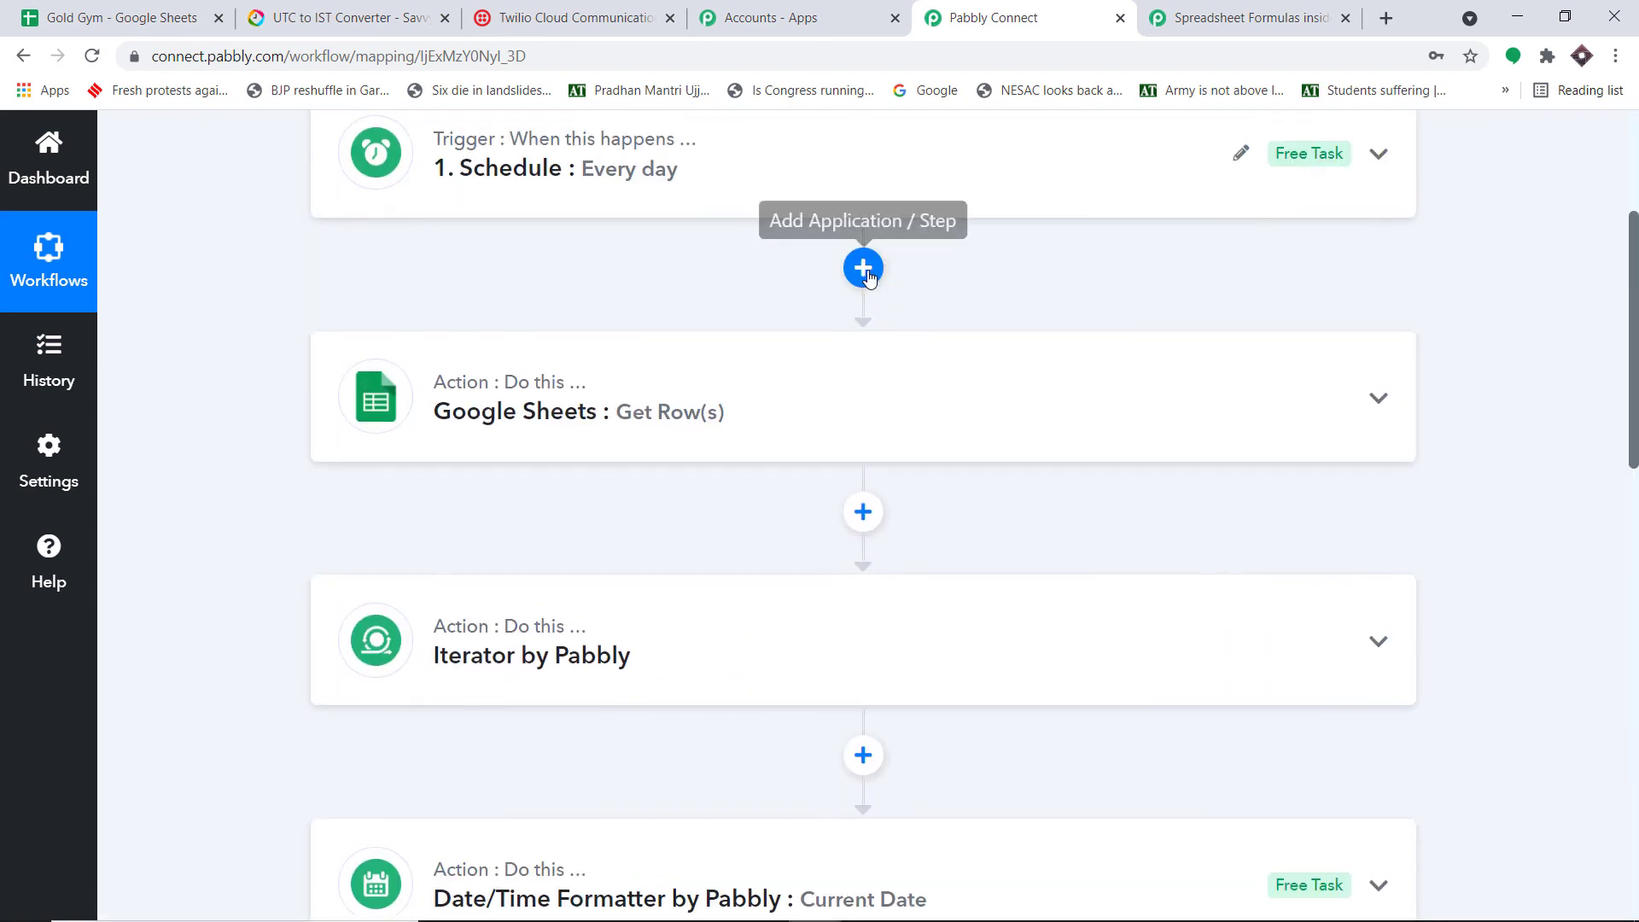
scroll(887, 239, down, 3)
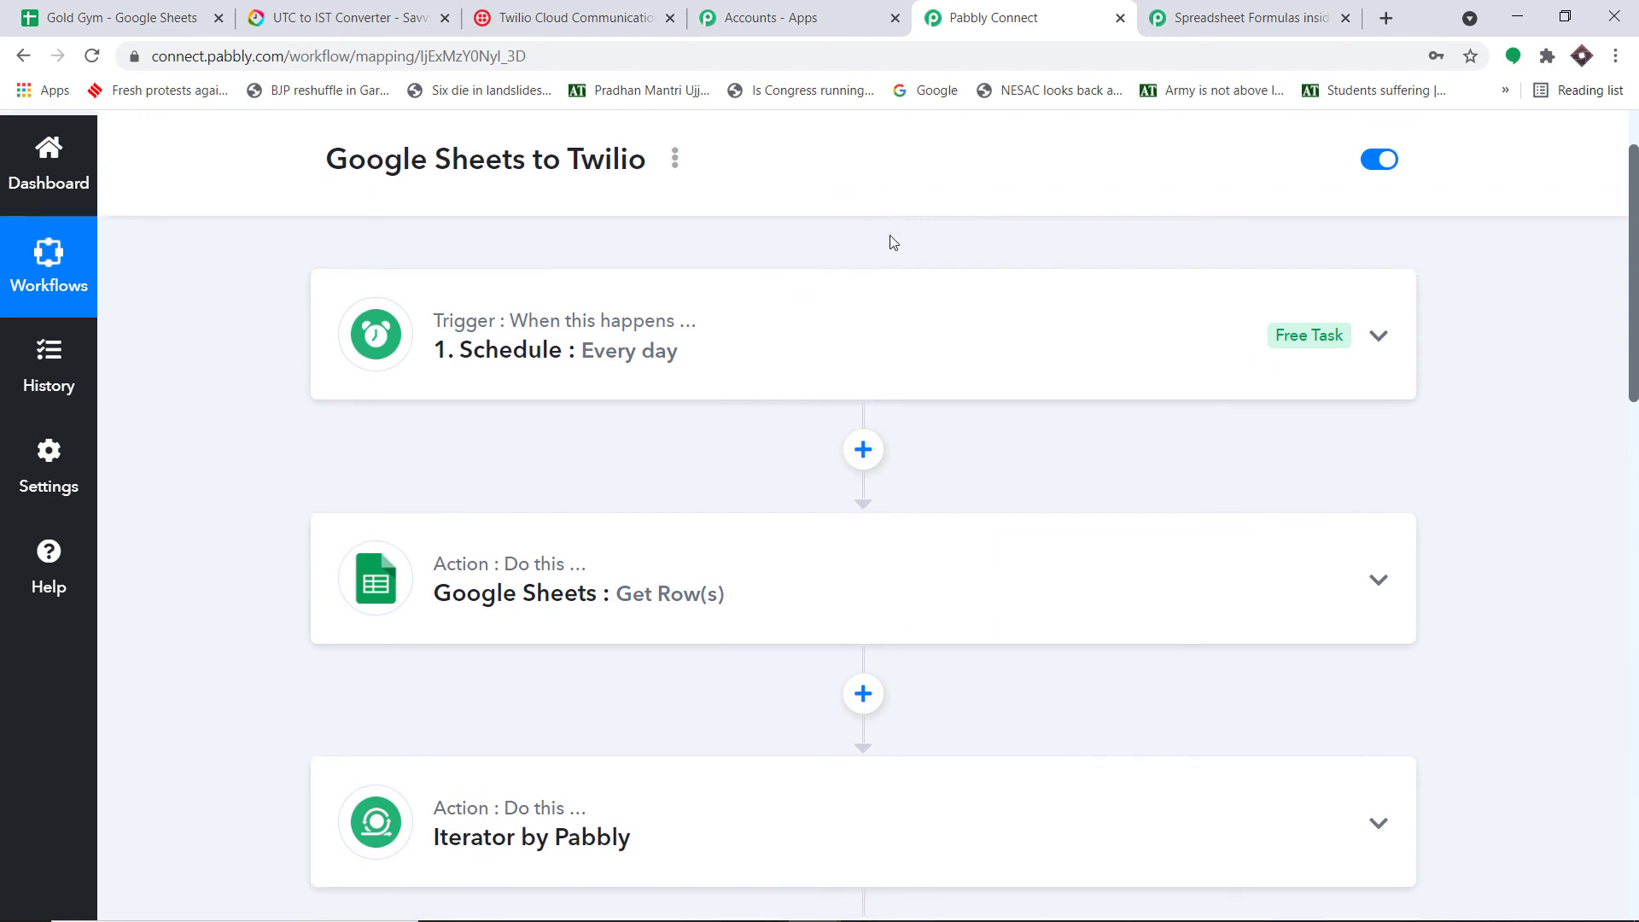
scroll(879, 205, up, 1)
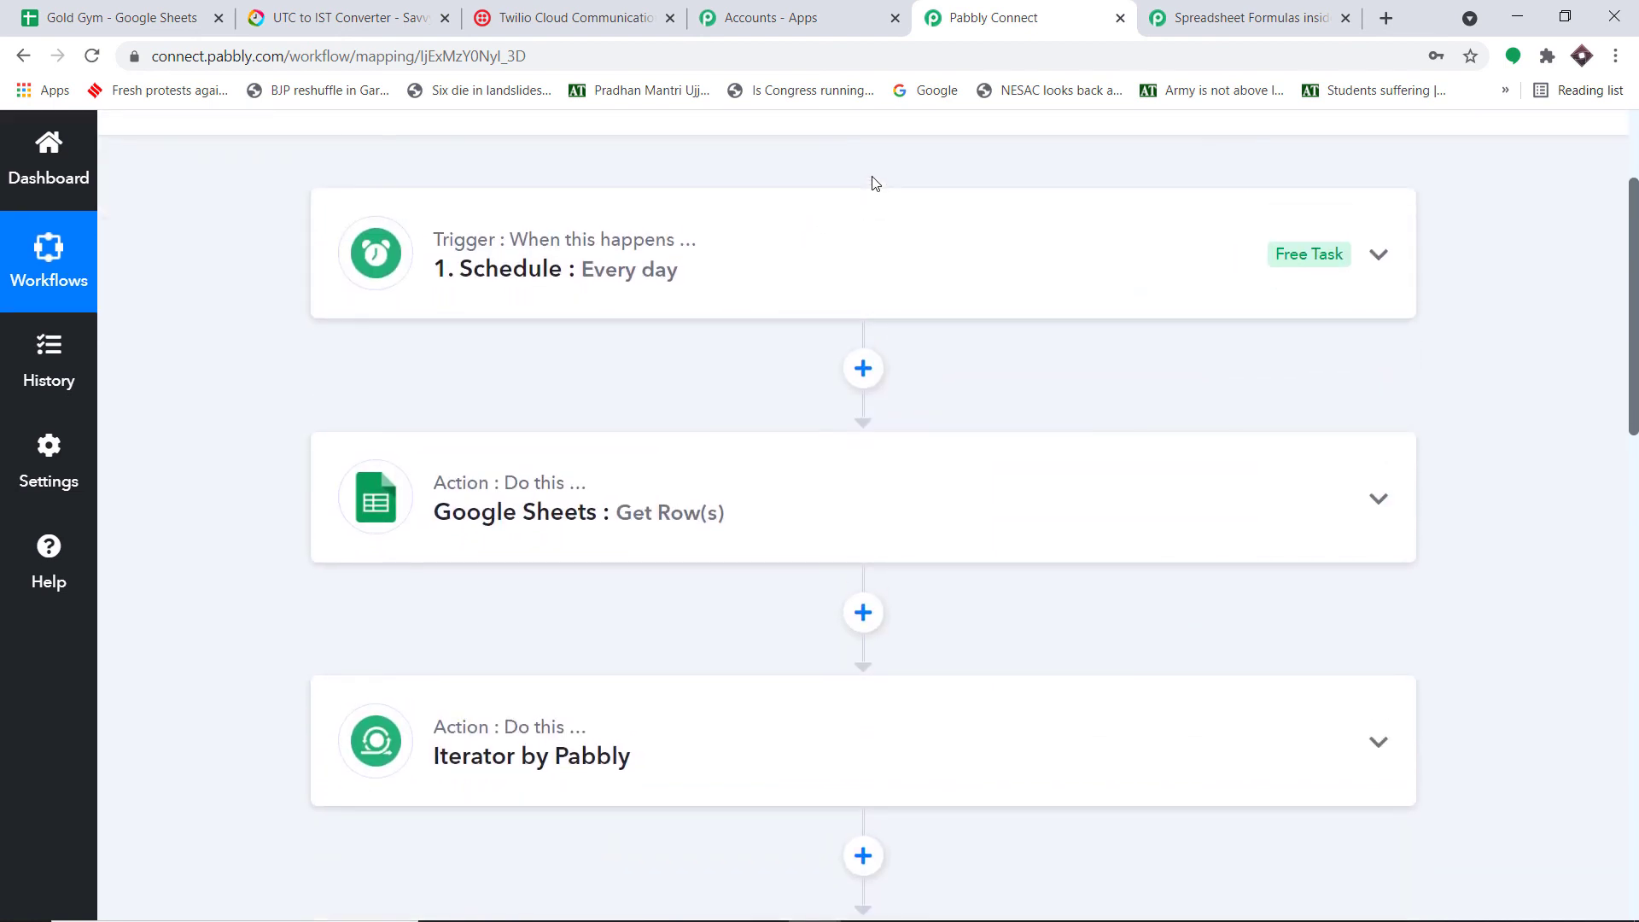
scroll(875, 183, up, 1)
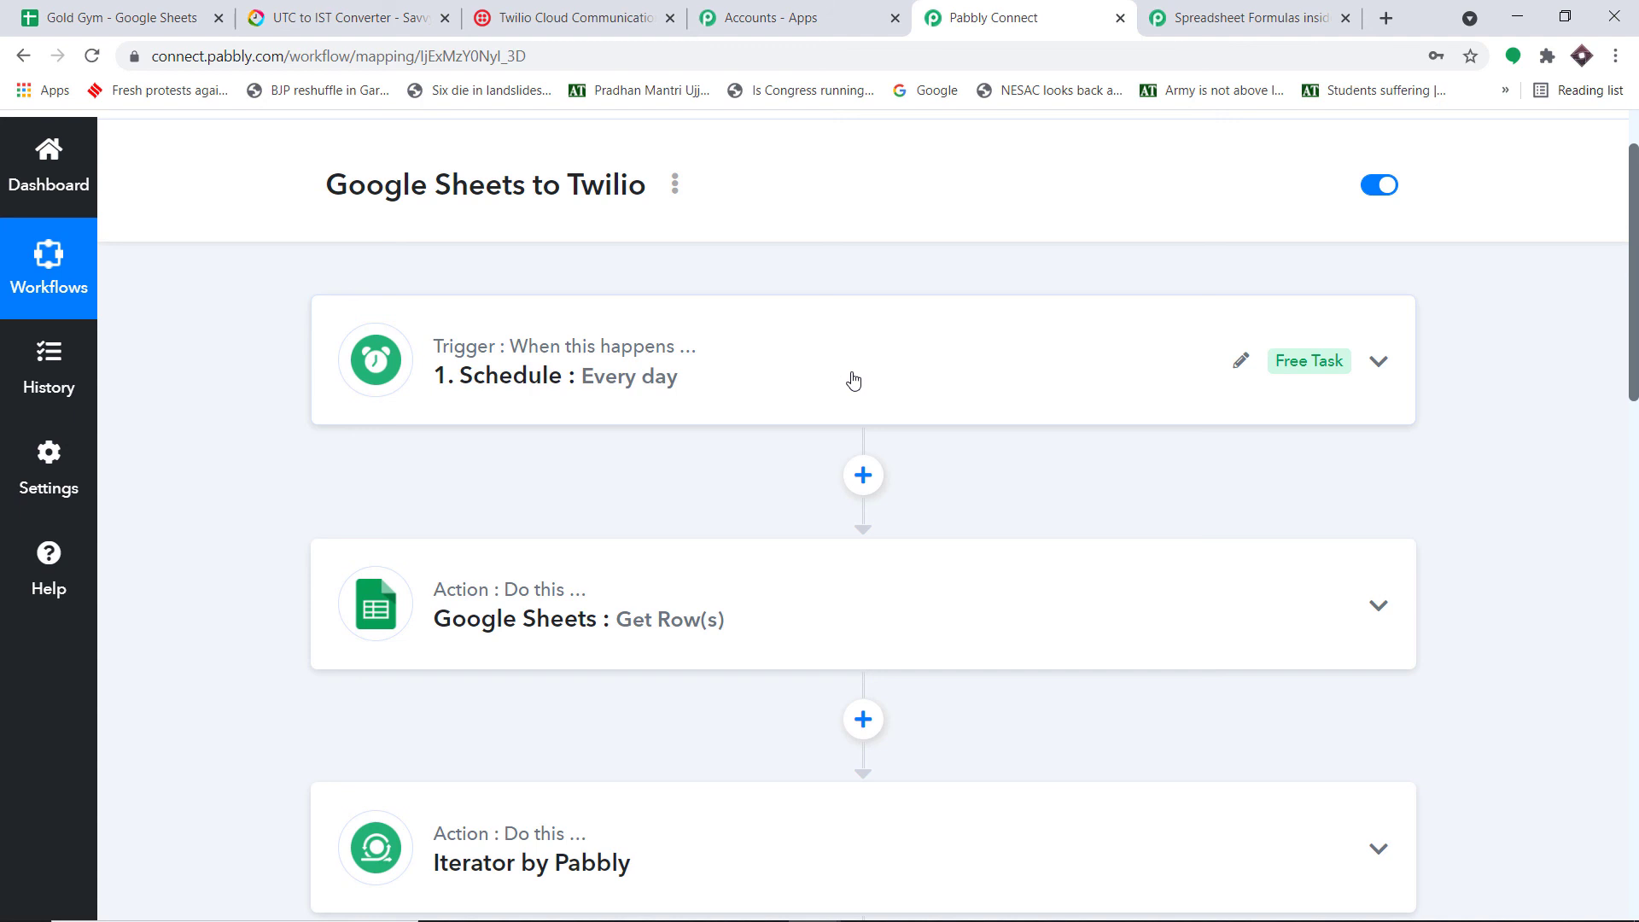
scroll(834, 376, down, 4)
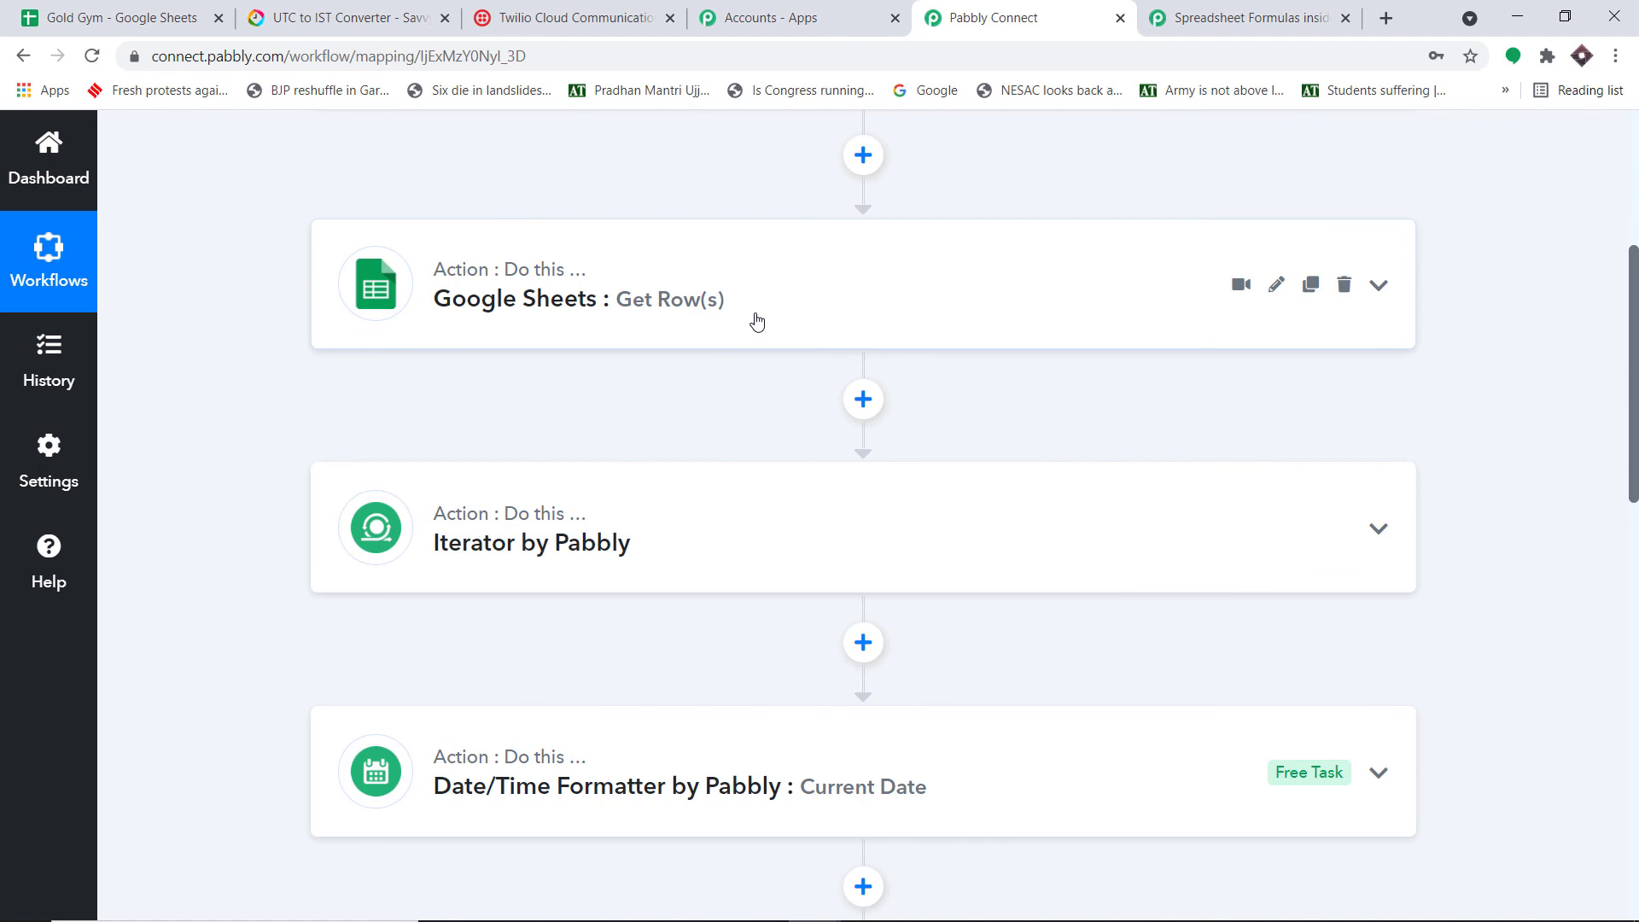
scroll(758, 325, down, 3)
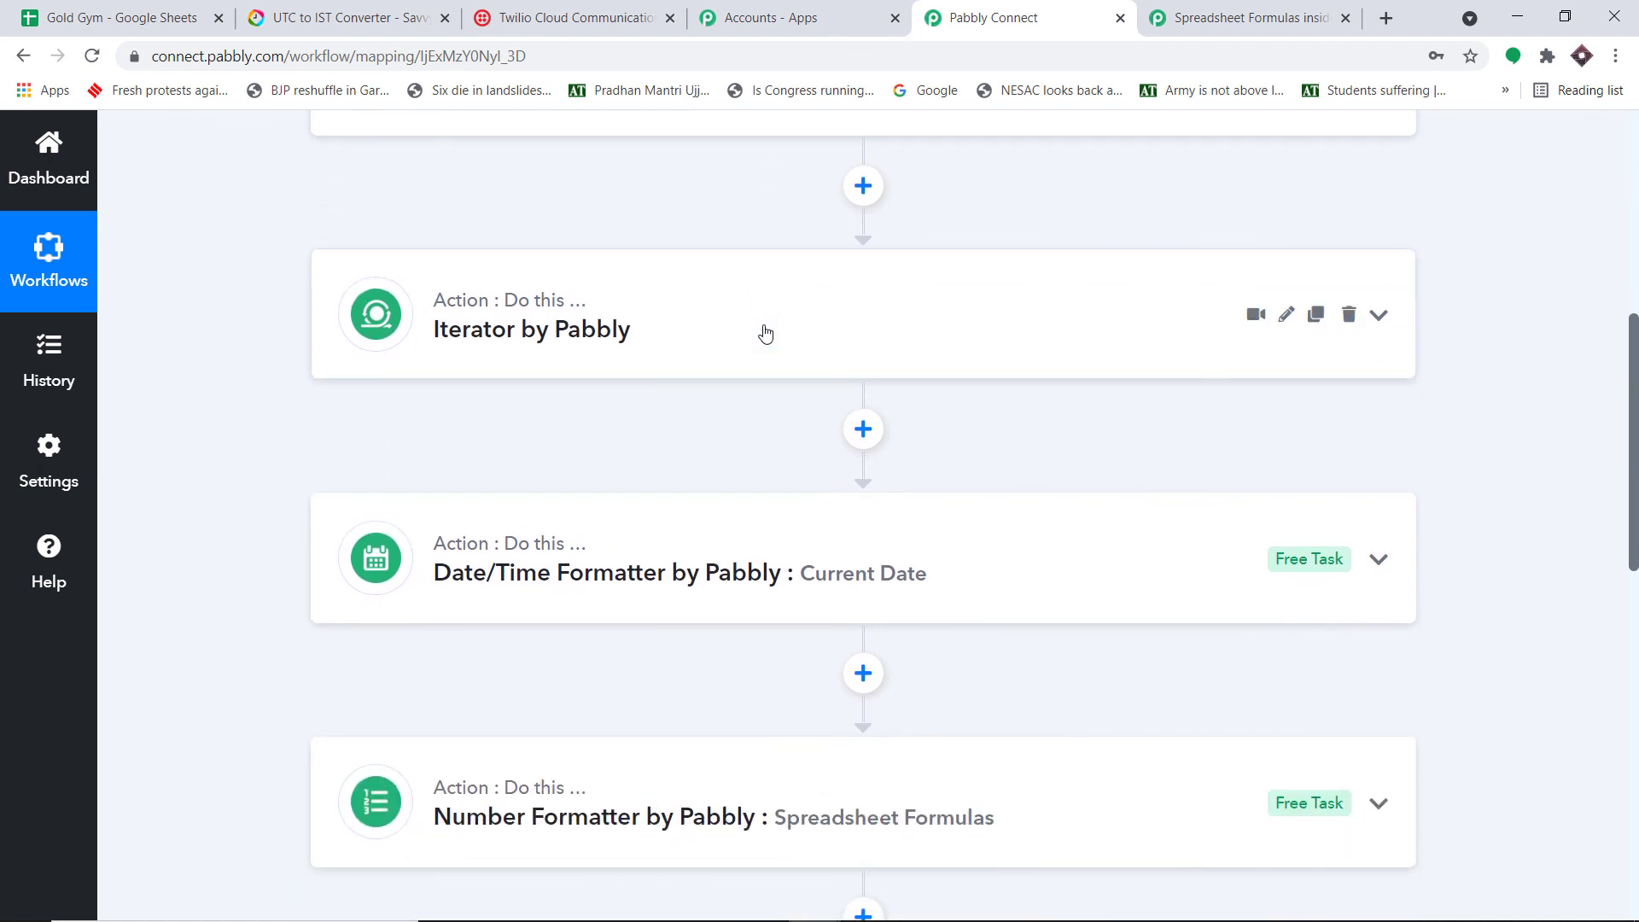
Step: Switch to the Gold Gym spreadsheet and examine the member records the Iterator goes through, from row 2 to row 15
click(184, 14)
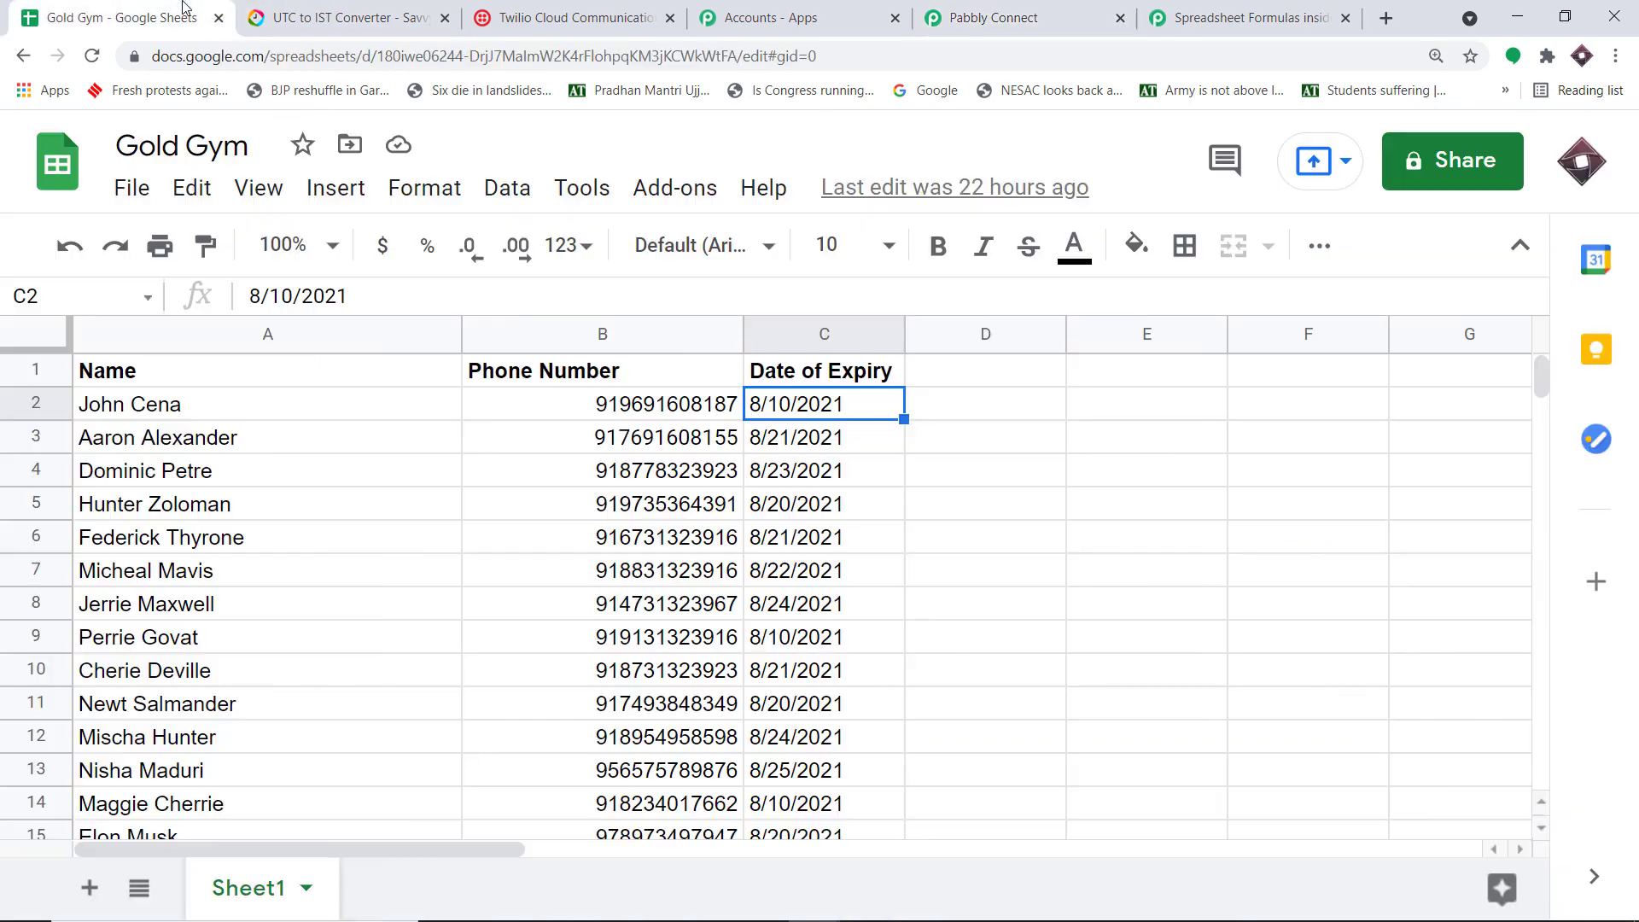
click(36, 403)
scroll(273, 423, down, 2)
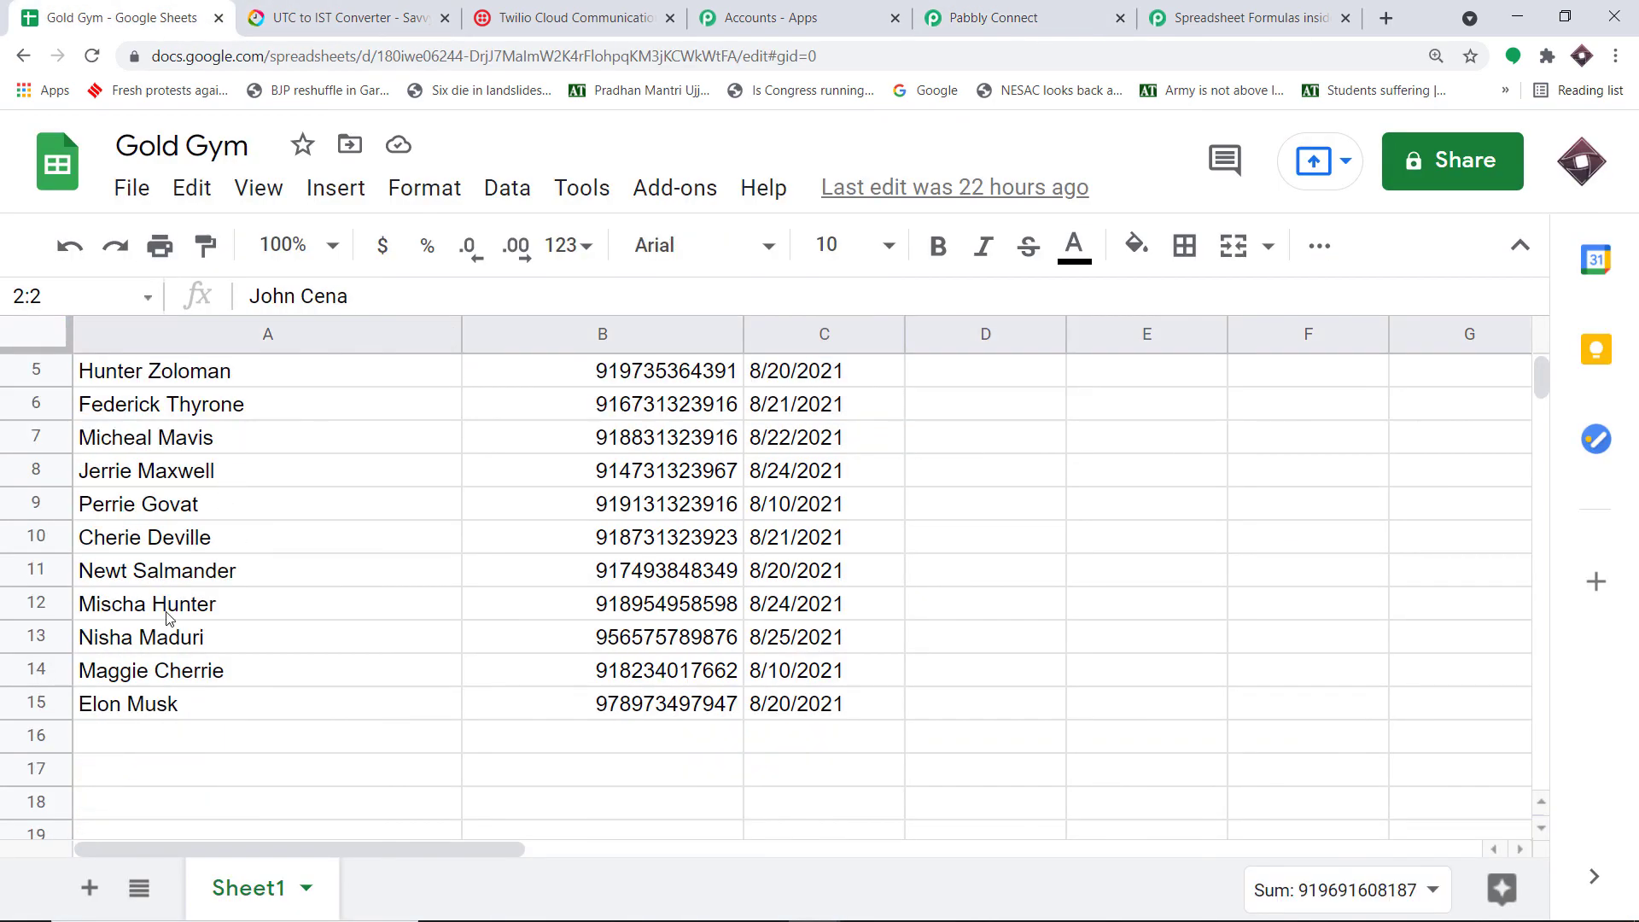
click(34, 703)
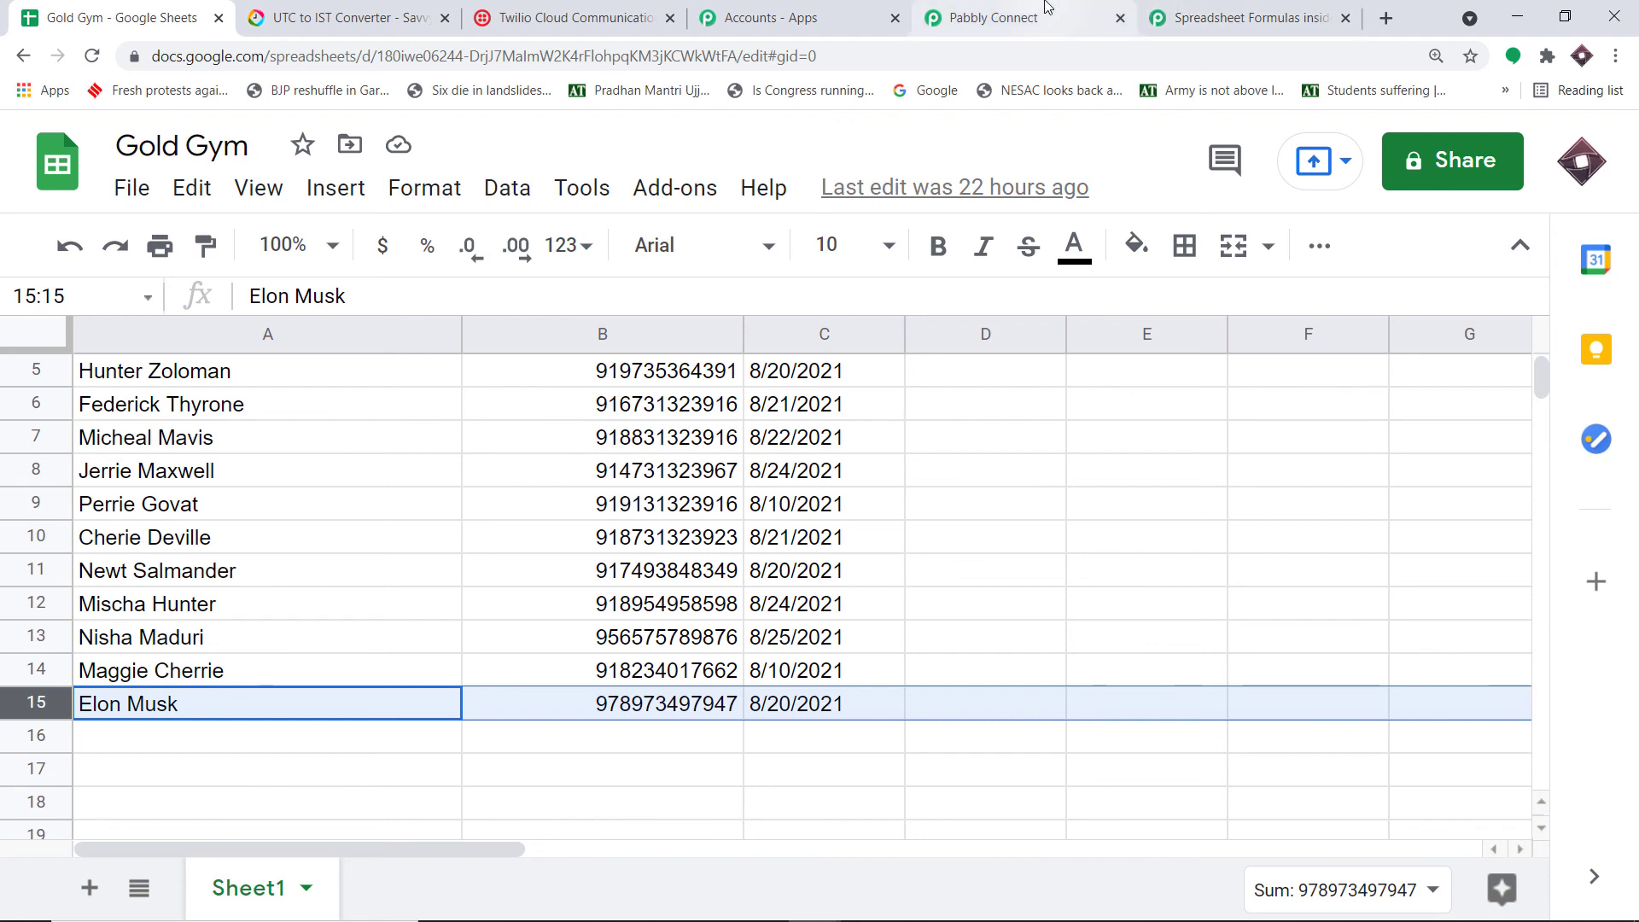
scroll(414, 393, up, 2)
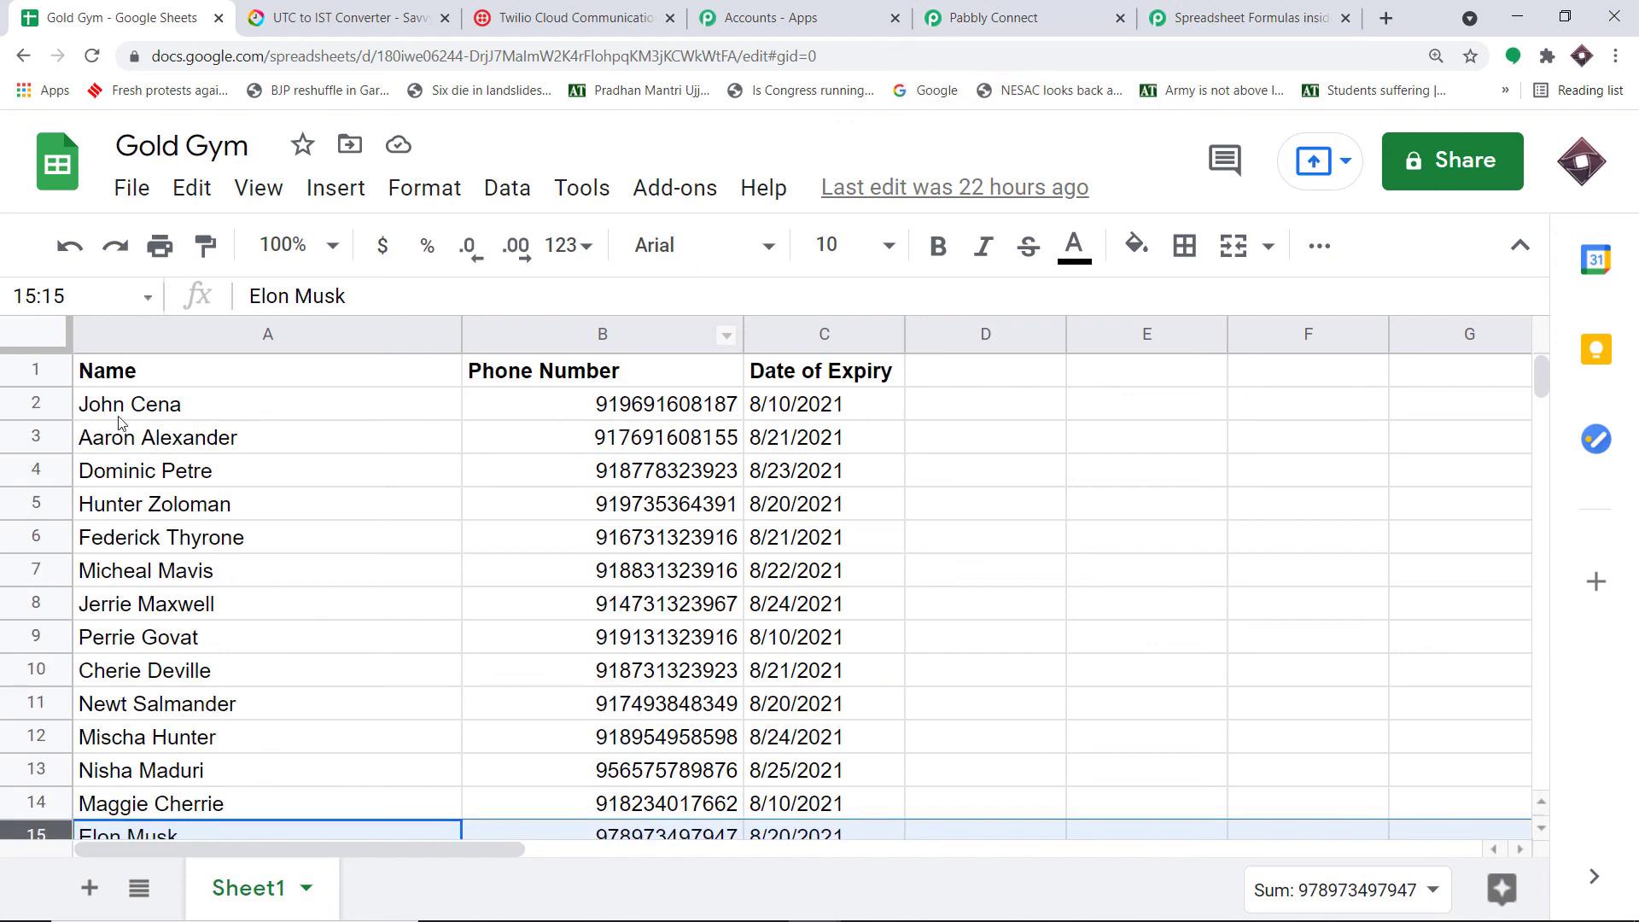
click(49, 408)
scroll(52, 453, down, 2)
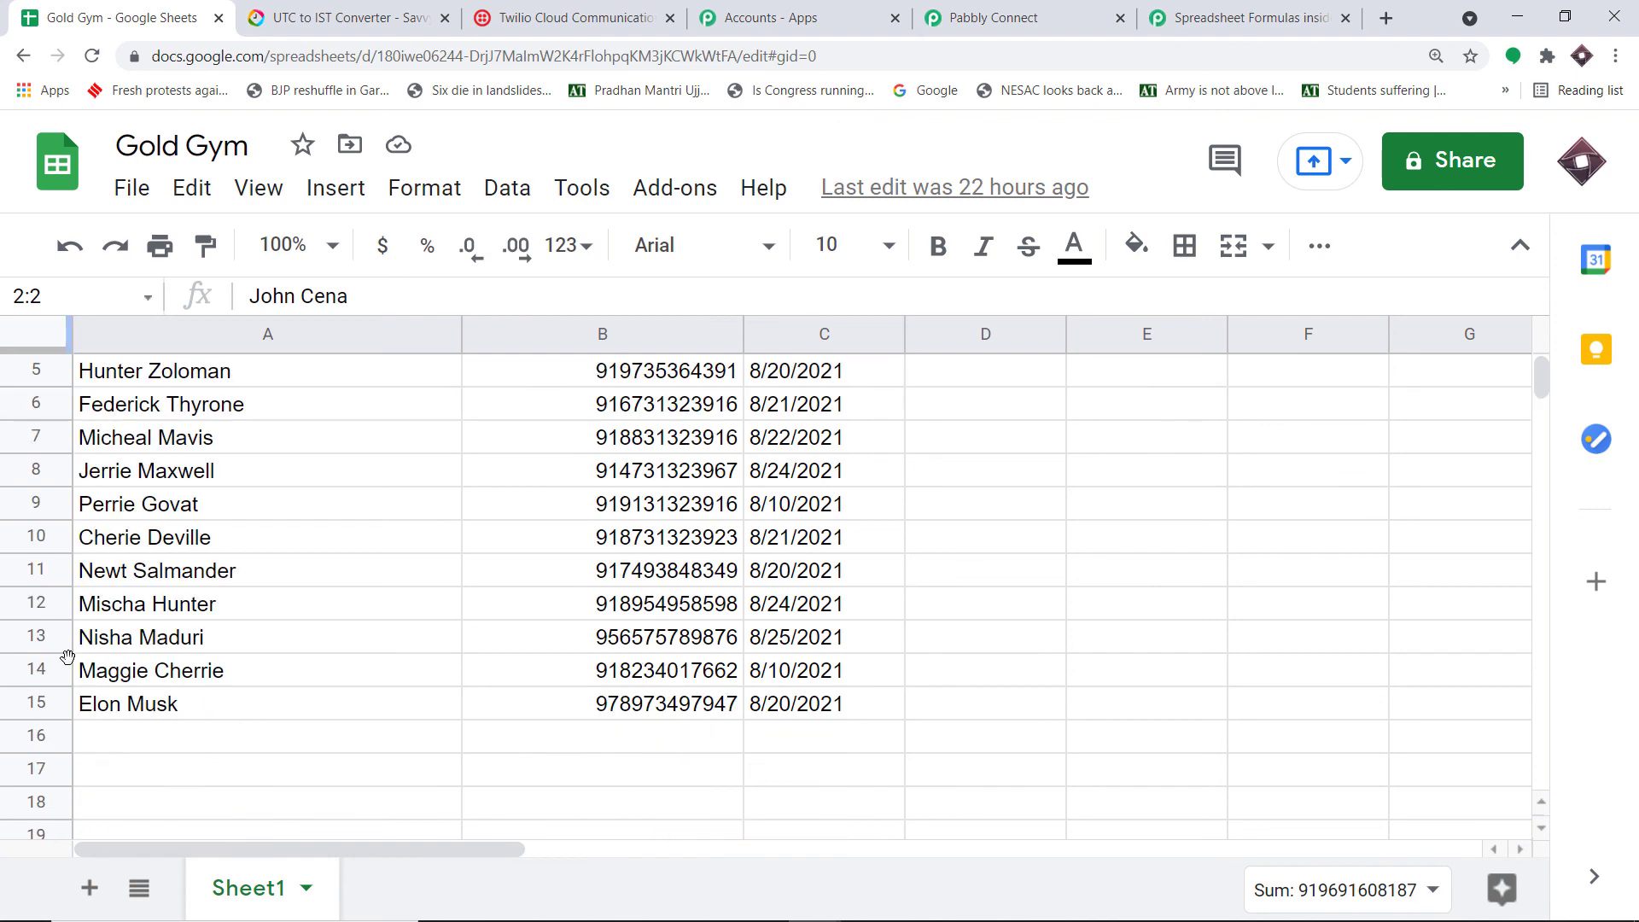
click(56, 708)
Step: Return to the Pabbly Connect workflow and review the sequence of Date/Time Formatter, Number Formatter, Filter and Twilio actions
click(995, 17)
scroll(827, 245, down, 3)
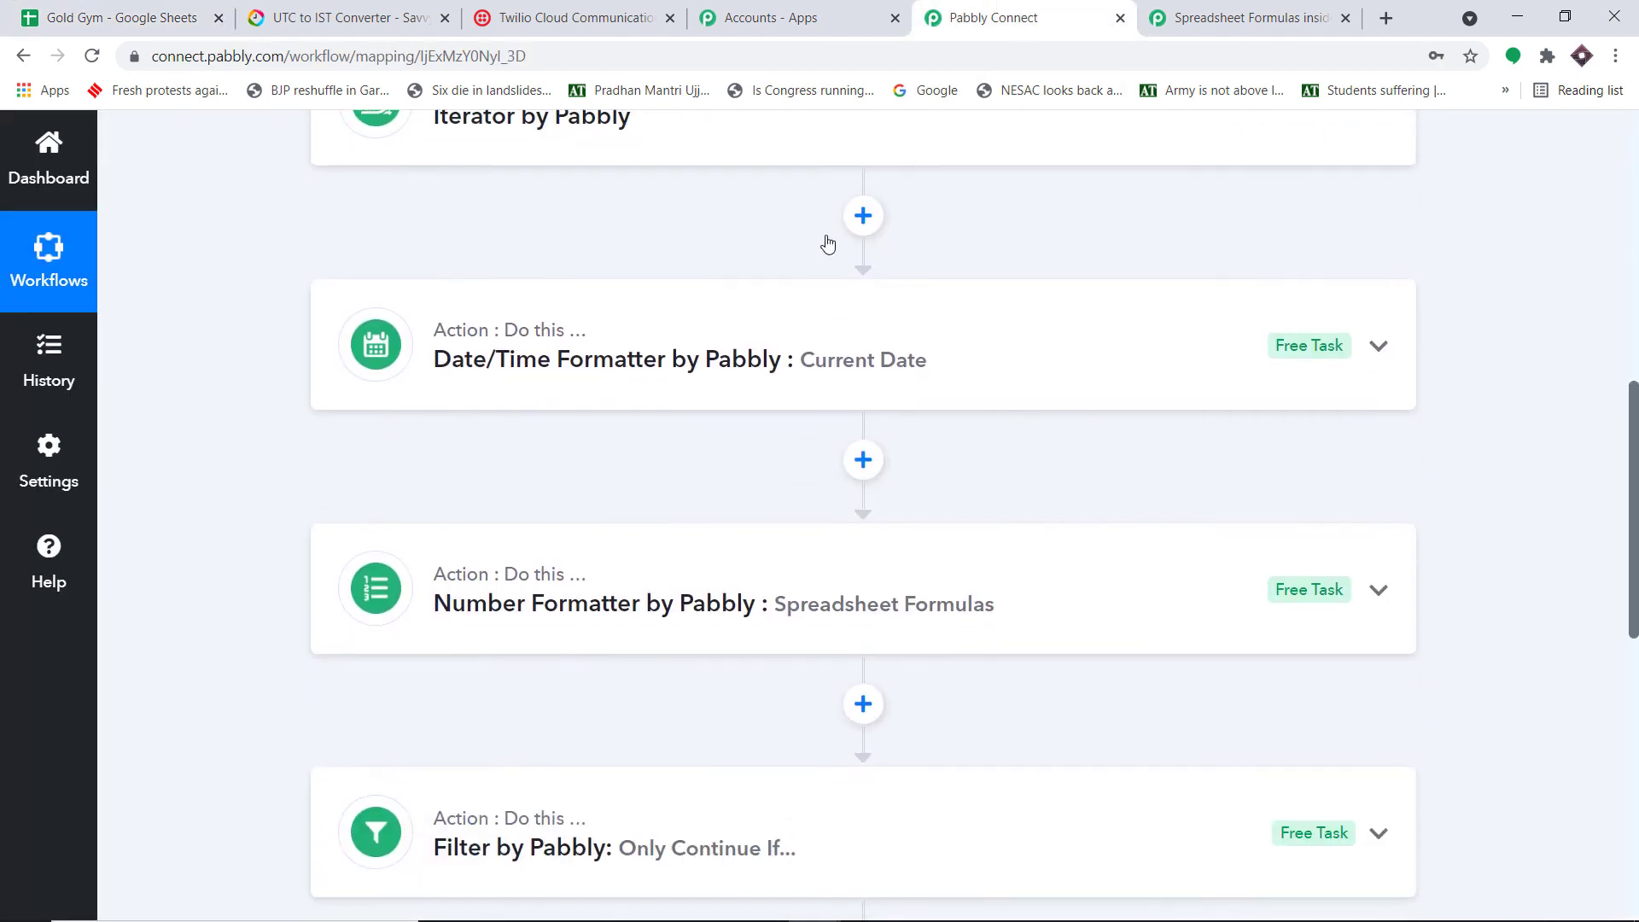
scroll(709, 299, down, 1)
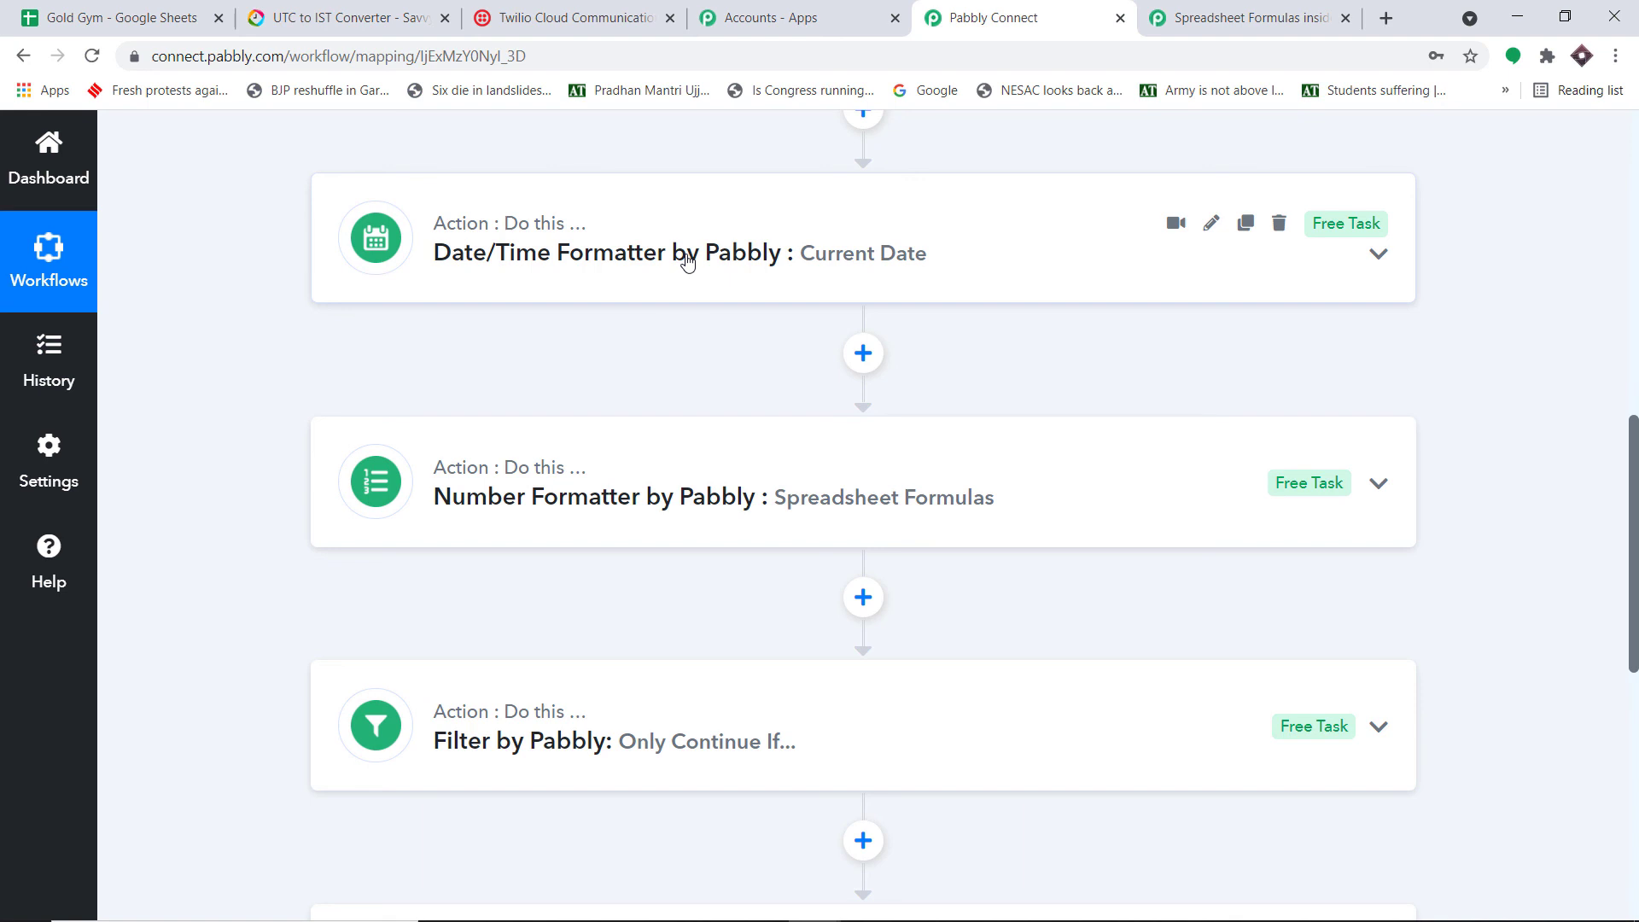
scroll(669, 273, down, 1)
scroll(703, 370, down, 1)
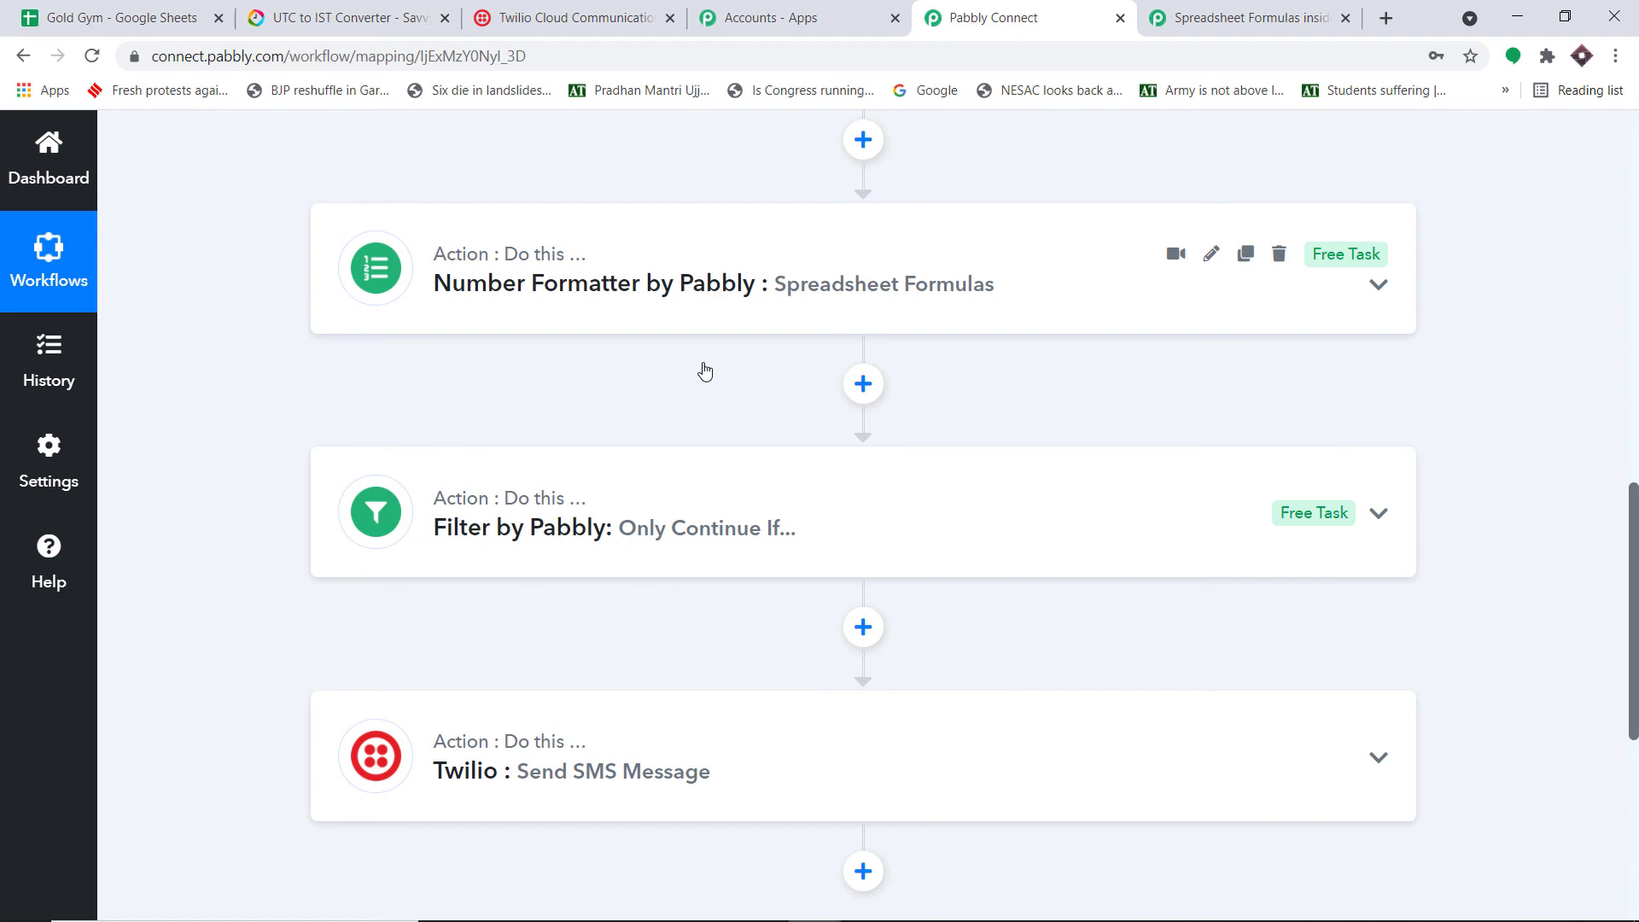
scroll(704, 372, down, 2)
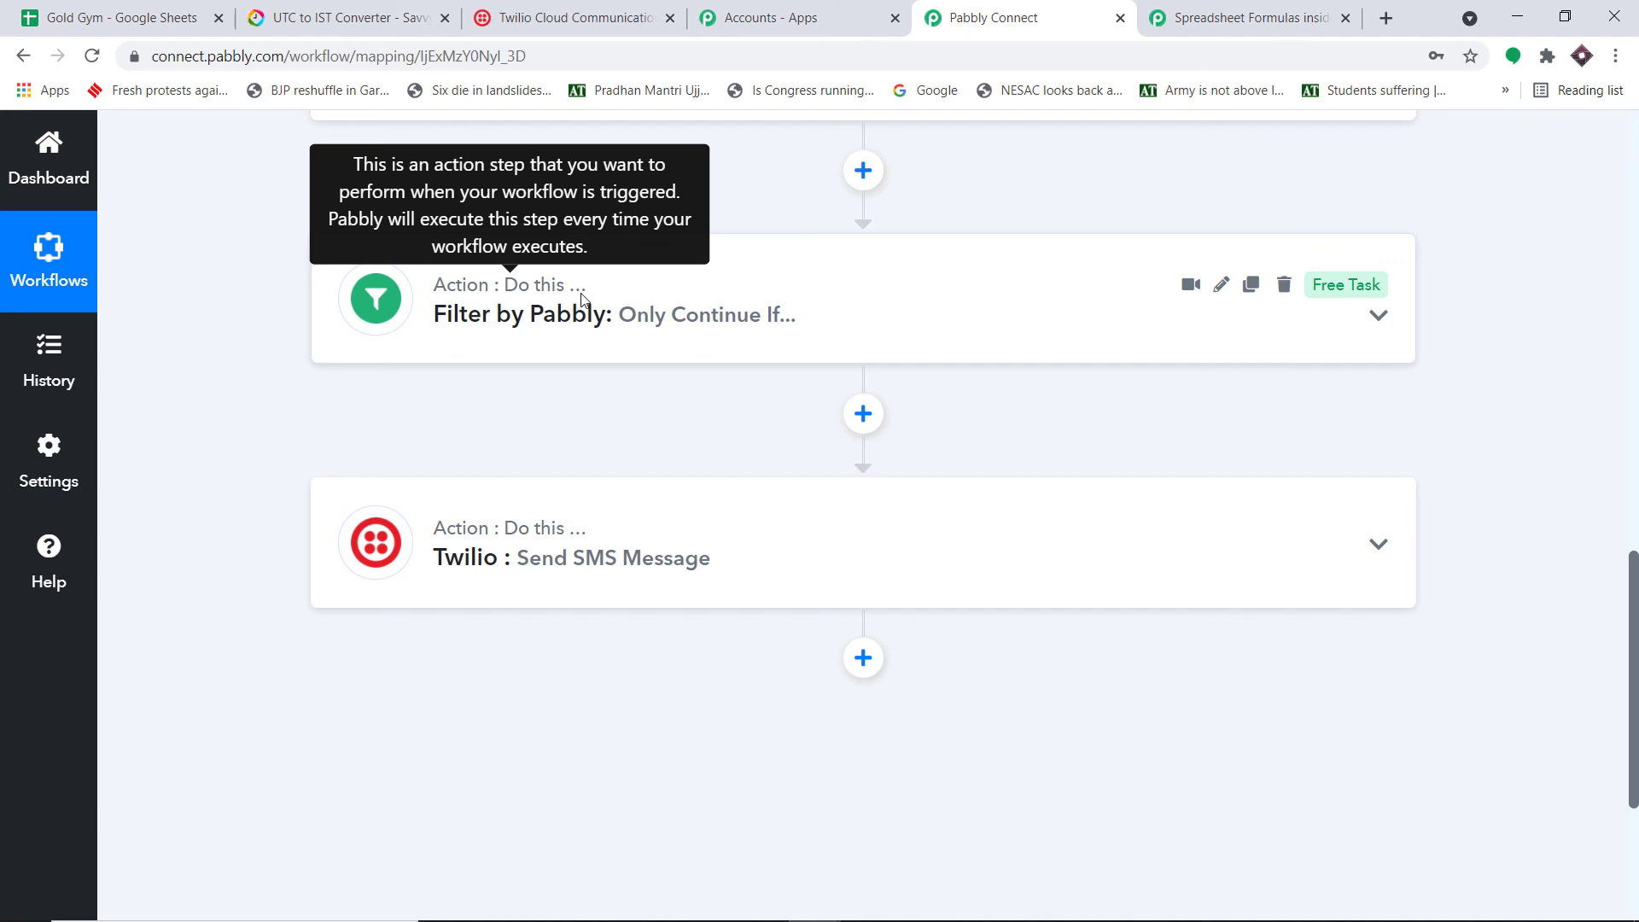
scroll(522, 469, down, 3)
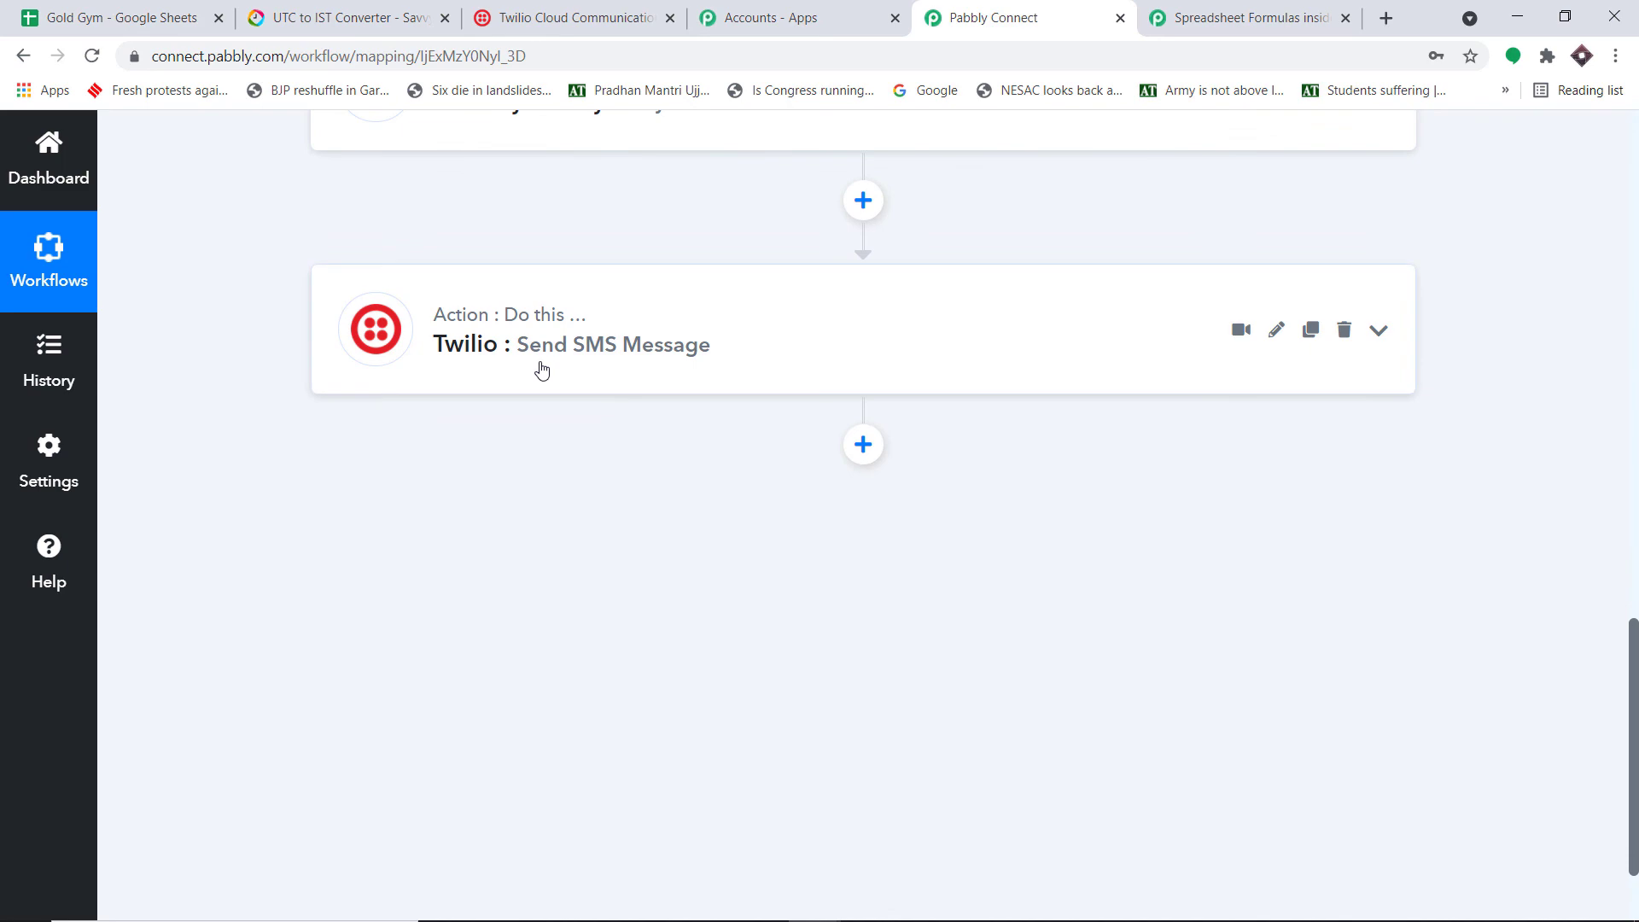
scroll(541, 368, up, 12)
scroll(541, 369, down, 3)
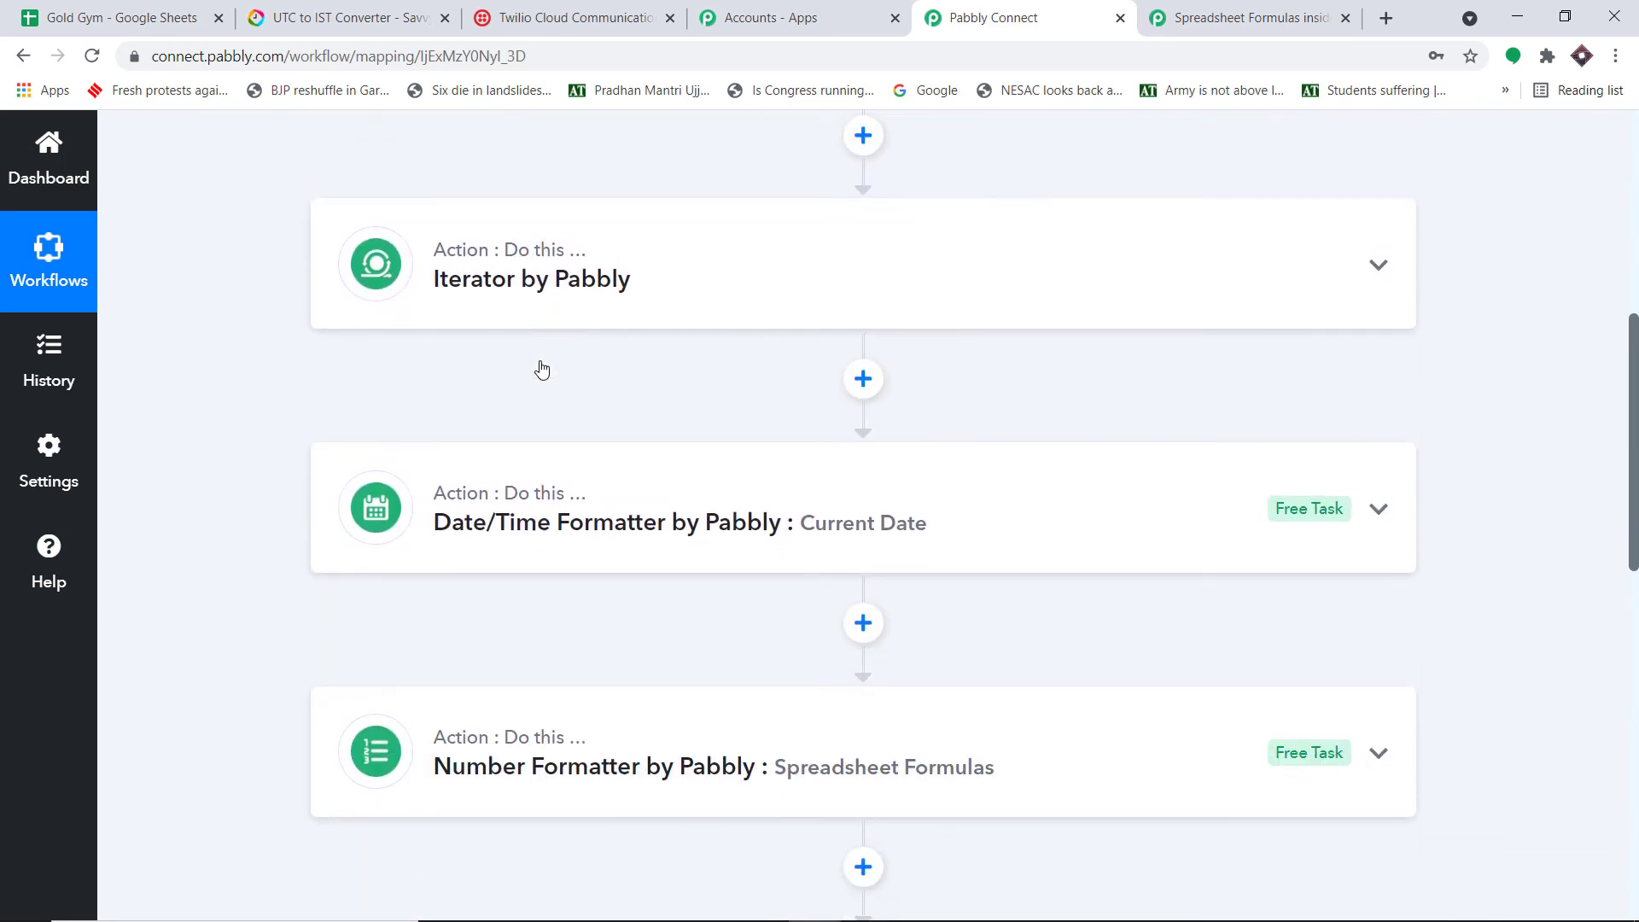
scroll(541, 369, down, 8)
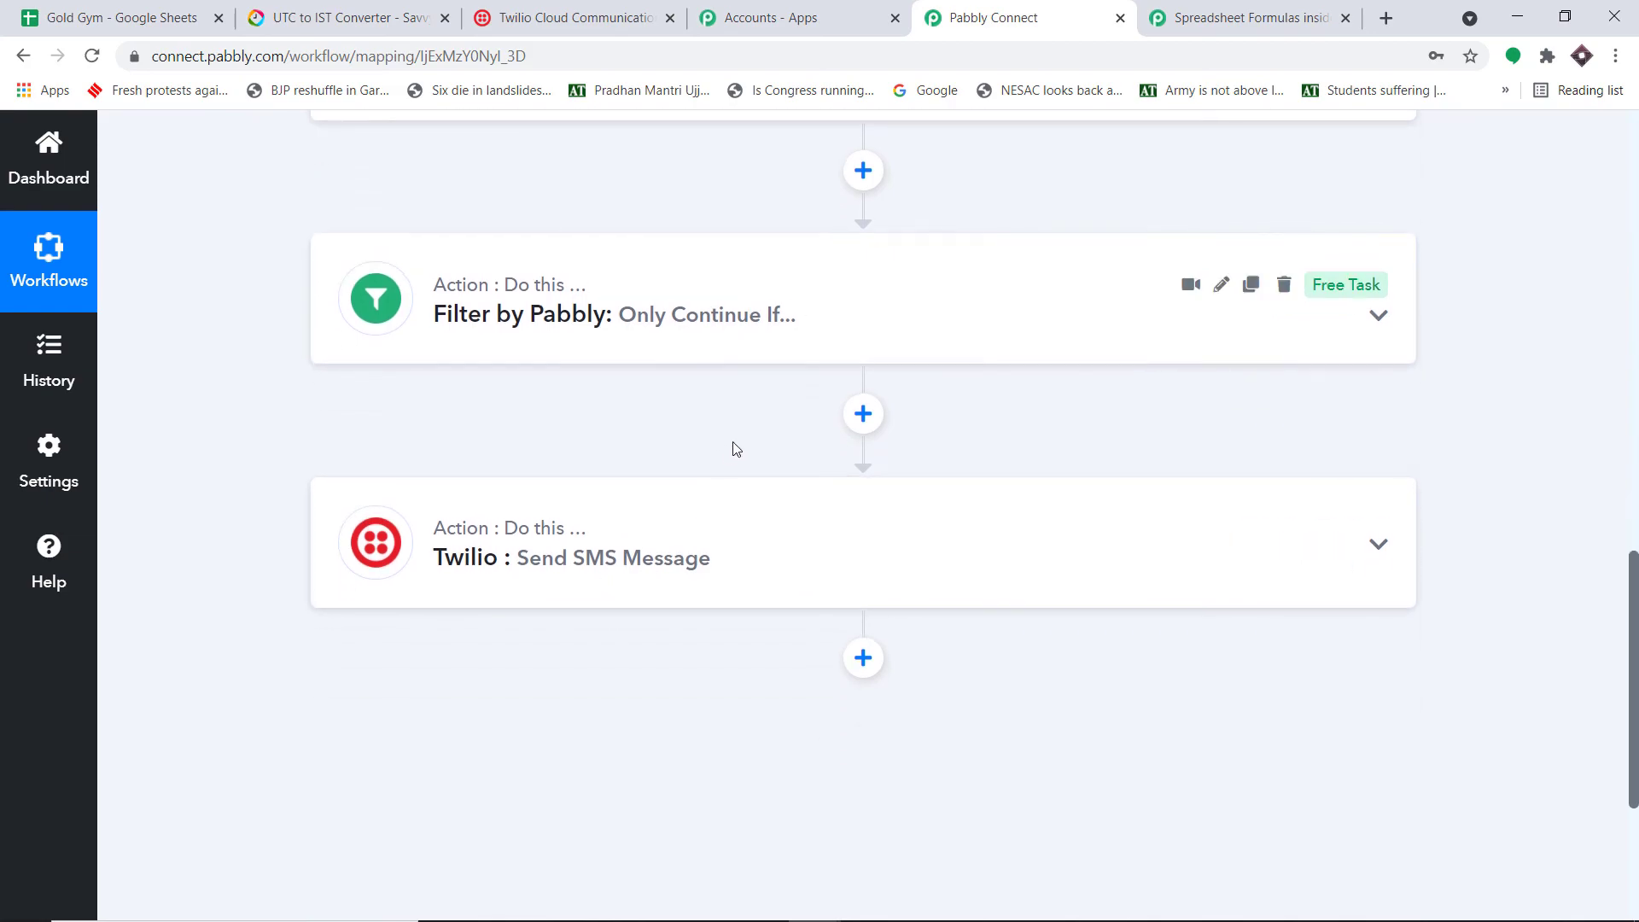